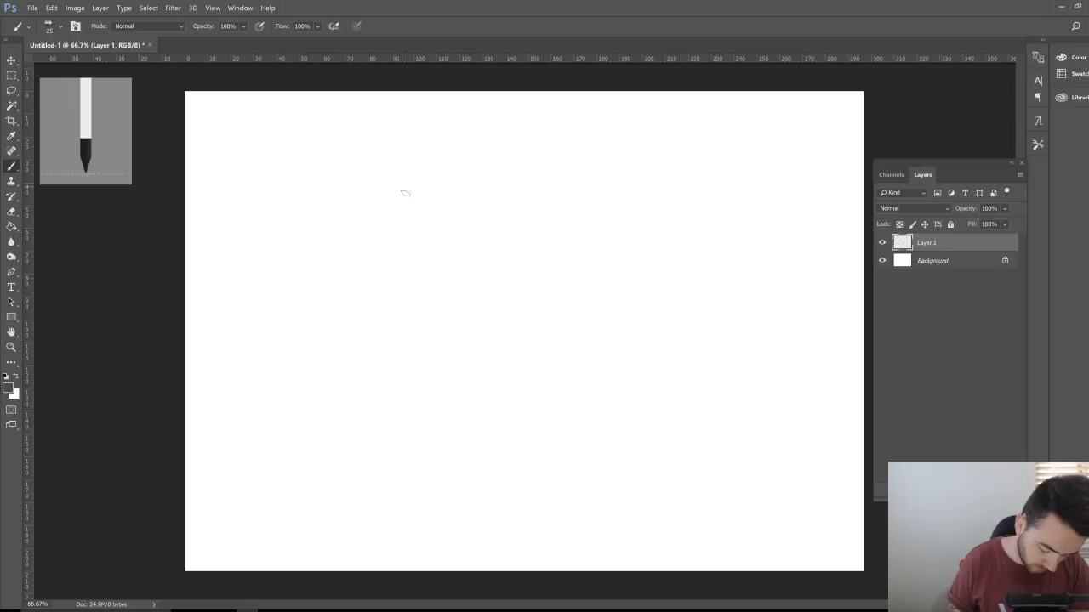
Step: Sketch a trial letter A, then undo it and clear all strokes from Layer 1
mouse_move(258, 343)
left_mouse_down()
mouse_move(299, 306)
mouse_move(364, 350)
left_mouse_up()
left_click_drag(255, 303, 375, 293)
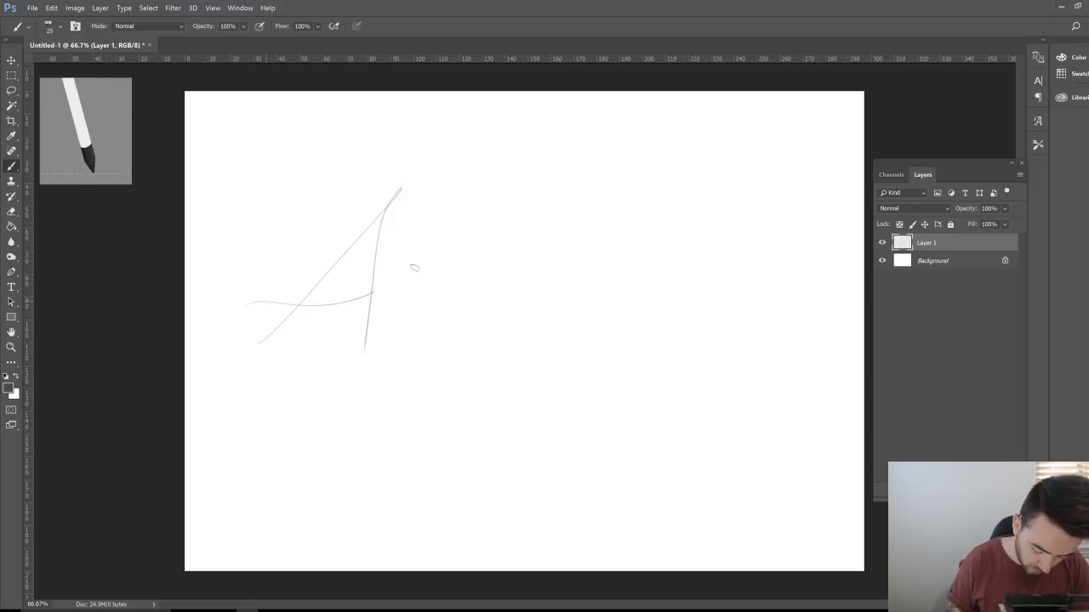
key("ctrl+z")
key("ctrl+a")
key("Delete")
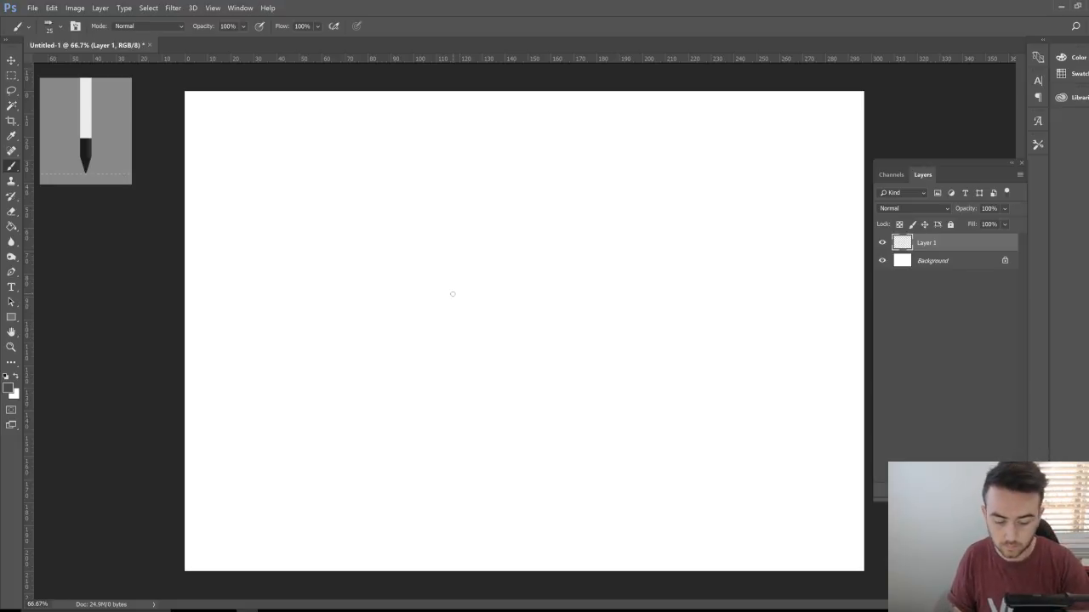
Step: Zoom in on the canvas and reduce the brush size to 25
key("z")
left_click_drag(369, 297, 401, 287)
key("z")
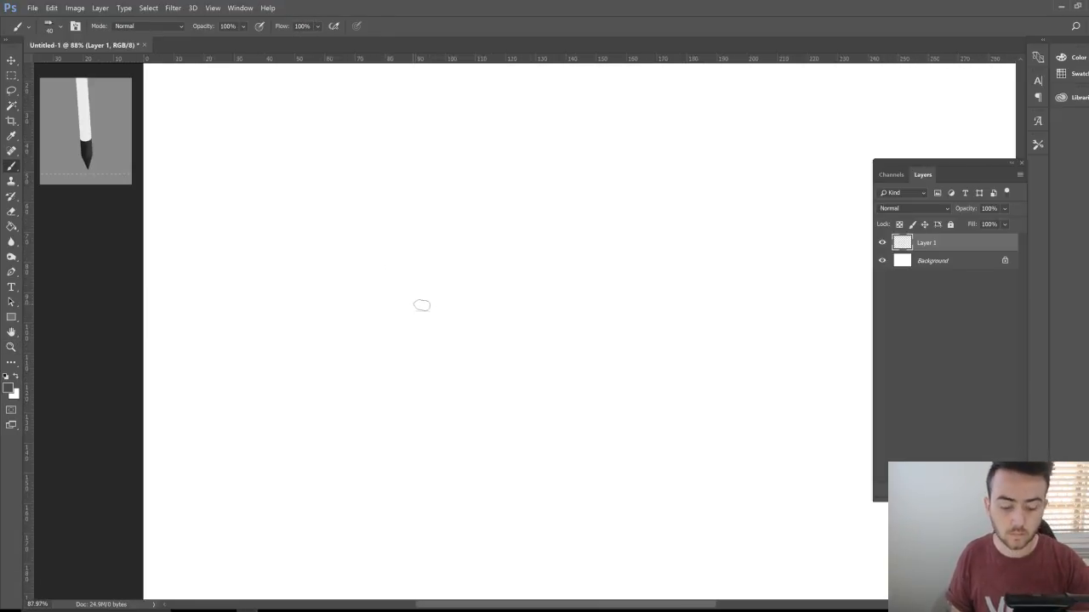
key("bracketleft")
key("bracketleft")
key("bracketleft")
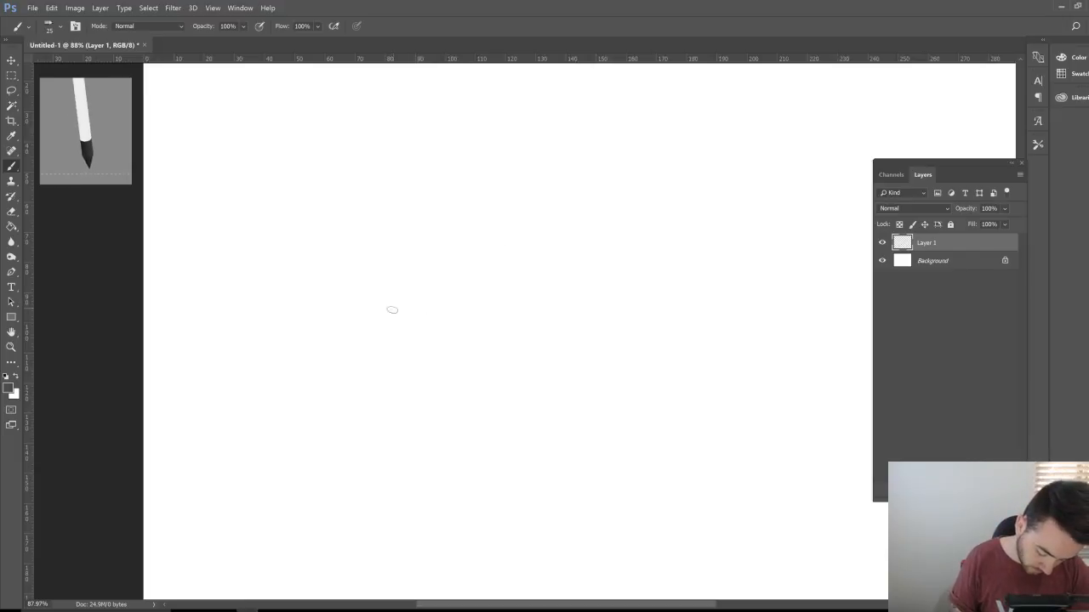
Step: Handwrite 'lettering' in thin script with a looping g swash and crossed t's
mouse_move(407, 246)
left_mouse_down()
mouse_move(390, 338)
mouse_move(399, 345)
mouse_move(435, 292)
mouse_move(423, 295)
mouse_move(421, 339)
mouse_move(435, 327)
mouse_move(463, 248)
mouse_move(442, 330)
mouse_move(453, 333)
mouse_move(485, 250)
mouse_move(473, 331)
mouse_move(467, 321)
mouse_move(503, 299)
mouse_move(494, 288)
mouse_move(482, 318)
left_mouse_up()
mouse_move(502, 296)
left_mouse_down()
mouse_move(491, 325)
mouse_move(518, 272)
mouse_move(533, 291)
mouse_move(525, 319)
mouse_move(553, 283)
mouse_move(544, 316)
mouse_move(579, 284)
mouse_move(564, 319)
mouse_move(596, 275)
mouse_move(589, 312)
mouse_move(606, 286)
mouse_move(616, 284)
mouse_move(603, 313)
mouse_move(630, 285)
mouse_move(590, 365)
left_mouse_up()
mouse_move(428, 375)
left_mouse_down()
mouse_move(506, 388)
mouse_move(567, 360)
mouse_move(517, 393)
left_mouse_up()
mouse_move(604, 345)
left_mouse_down()
mouse_move(554, 381)
mouse_move(470, 400)
mouse_move(469, 349)
mouse_move(544, 347)
left_mouse_up()
mouse_move(669, 287)
left_mouse_down()
mouse_move(660, 333)
mouse_move(661, 289)
left_mouse_up()
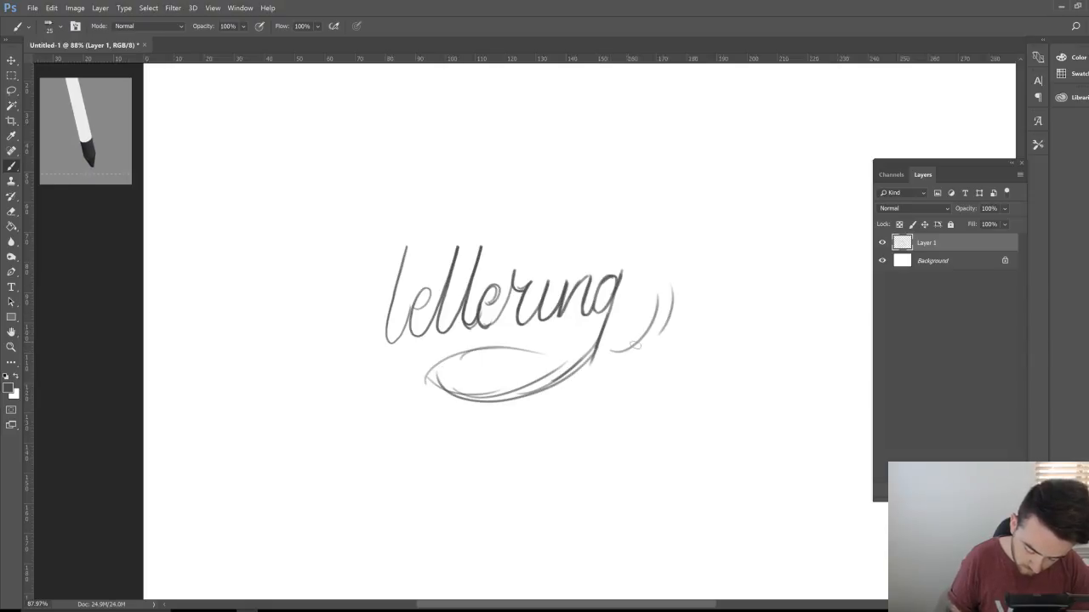
mouse_move(636, 349)
left_mouse_down()
mouse_move(622, 258)
mouse_move(558, 269)
left_mouse_up()
mouse_move(426, 280)
left_mouse_down()
mouse_move(536, 254)
mouse_move(545, 263)
left_mouse_up()
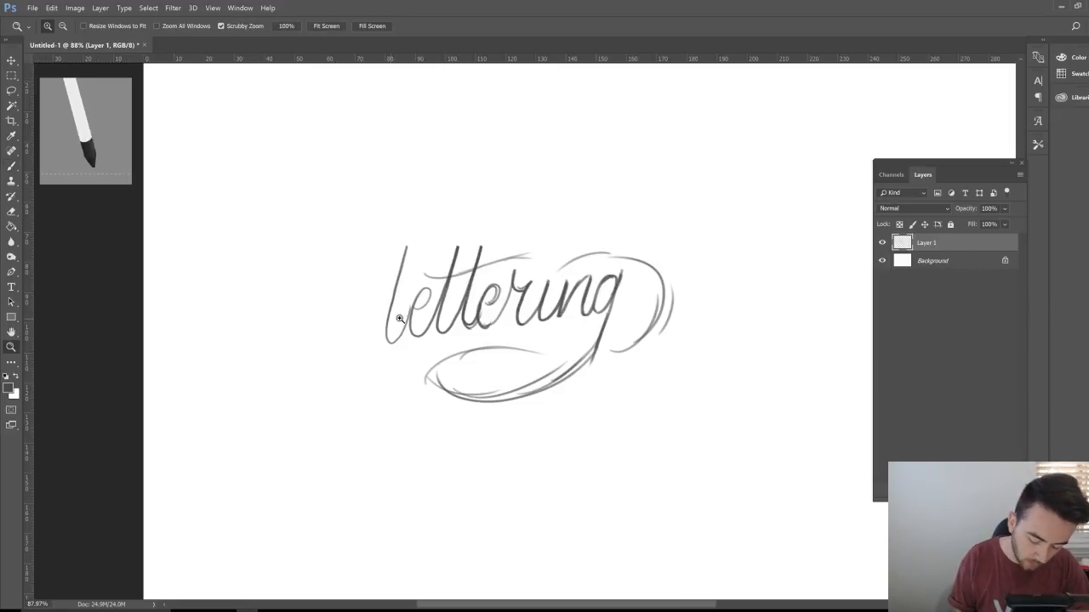
Step: Zoom in and thicken the l ascender, its loop and the first t stem
mouse_move(395, 323)
left_mouse_down()
mouse_move(423, 262)
mouse_move(415, 235)
mouse_move(403, 268)
left_mouse_up()
left_click_drag(415, 231, 393, 341)
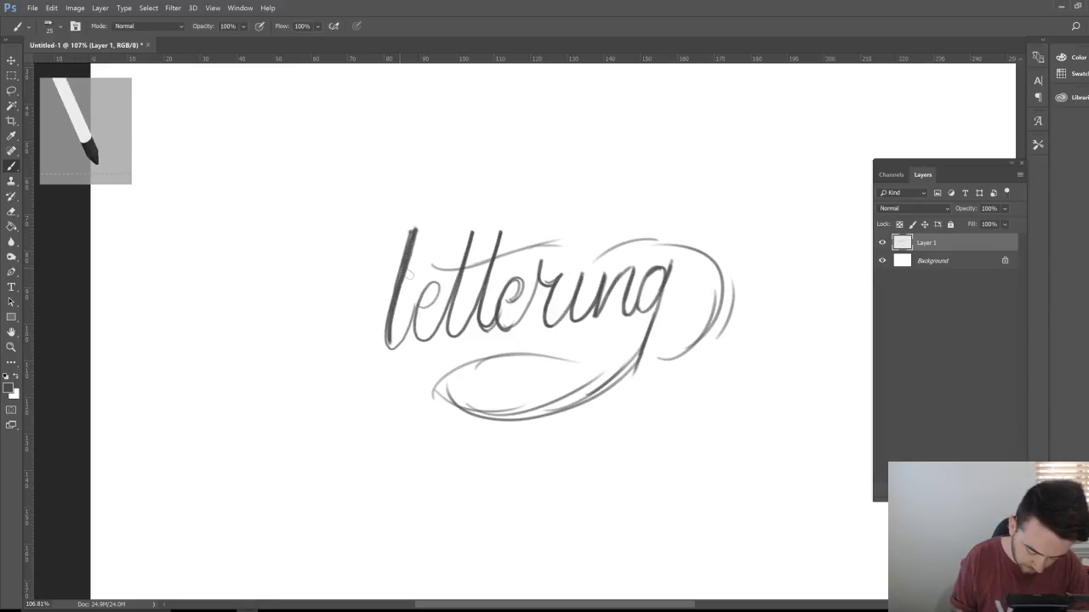
mouse_move(407, 273)
left_mouse_down()
mouse_move(388, 338)
mouse_move(399, 354)
mouse_move(390, 347)
mouse_move(438, 308)
mouse_move(430, 285)
mouse_move(420, 315)
mouse_move(431, 347)
mouse_move(447, 306)
left_mouse_up()
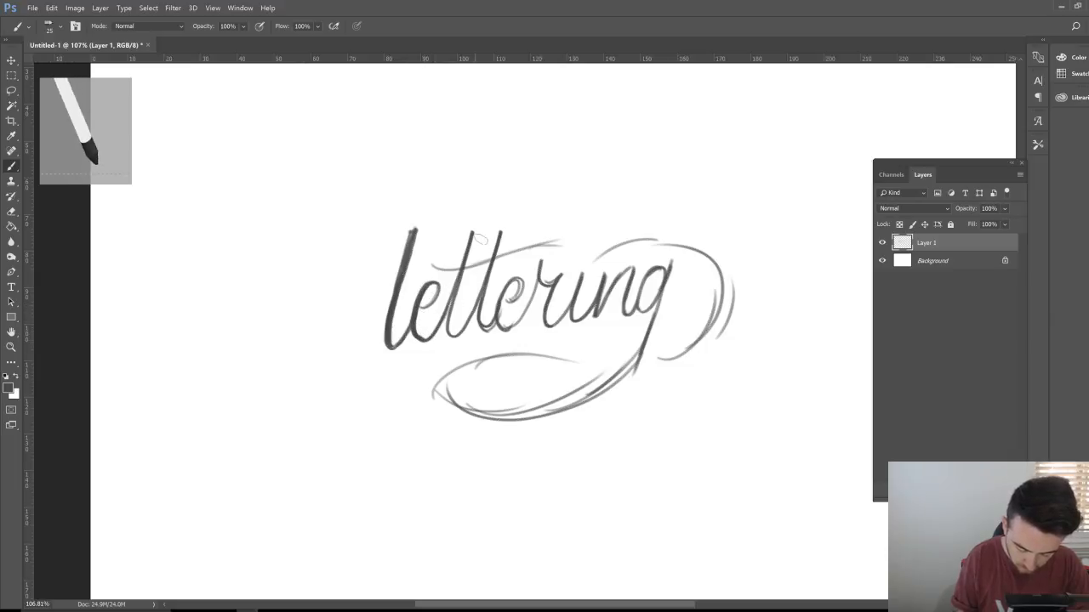
mouse_move(474, 234)
left_mouse_down()
mouse_move(457, 318)
mouse_move(462, 346)
left_mouse_up()
Step: Zoom closer to darken the l stem and e loop, then zoom back out to the page
key("z")
left_click_drag(403, 284, 442, 284)
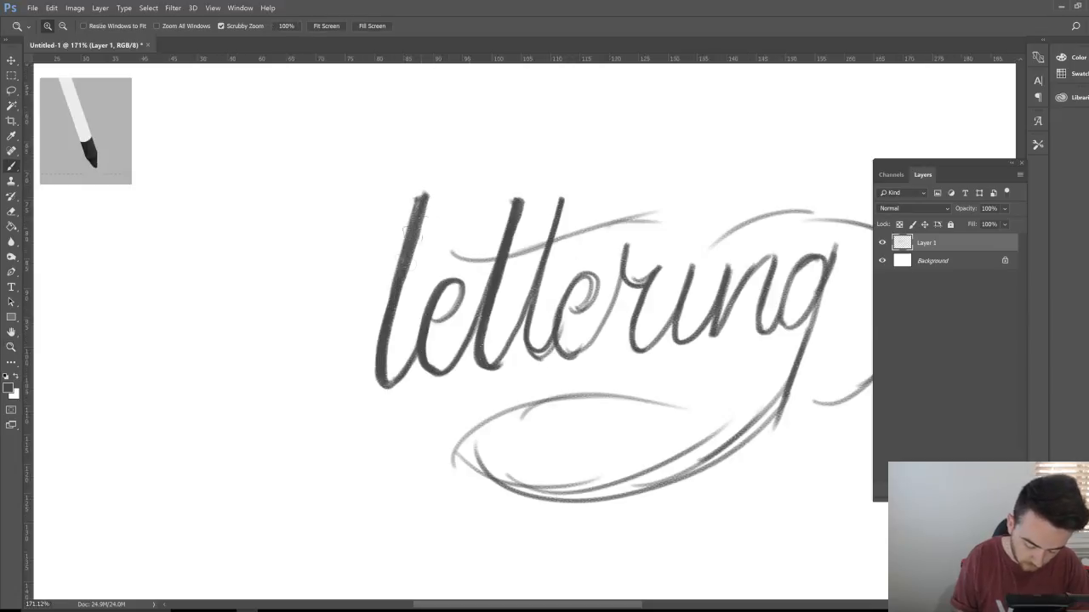
key("b")
mouse_move(421, 198)
left_mouse_down()
mouse_move(424, 241)
mouse_move(394, 359)
mouse_move(410, 379)
mouse_move(436, 337)
left_mouse_up()
mouse_move(464, 288)
left_mouse_down()
mouse_move(443, 289)
mouse_move(434, 359)
mouse_move(438, 337)
mouse_move(472, 306)
mouse_move(463, 282)
mouse_move(428, 298)
mouse_move(443, 374)
mouse_move(472, 359)
mouse_move(485, 306)
left_mouse_up()
key("z")
left_click_drag(678, 301, 627, 324)
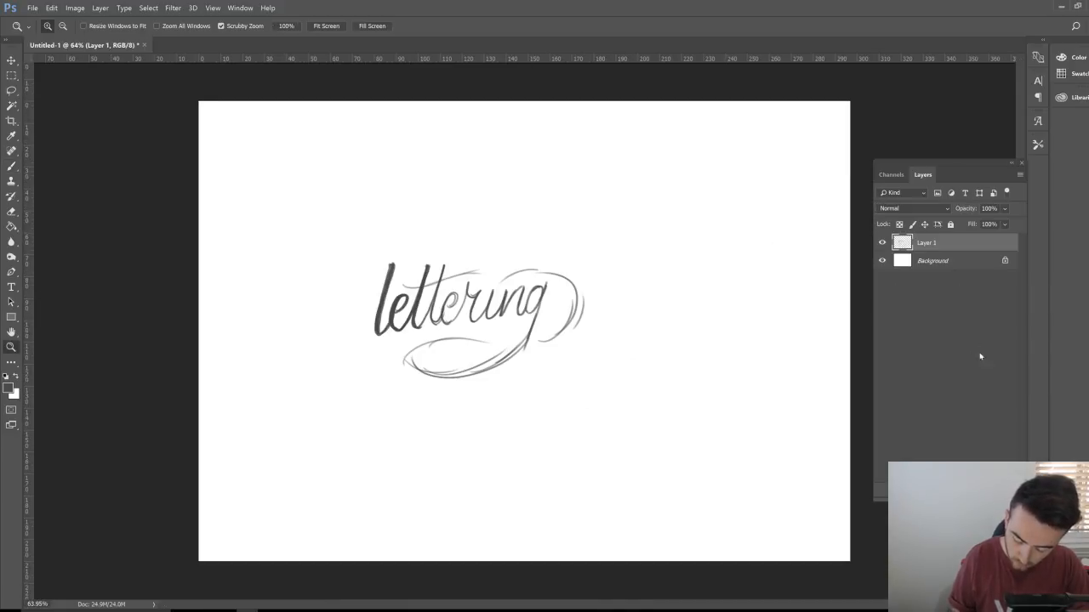
Step: Hide Layer 1 and brush two wavy guide curves on a new Layer 2
left_click(882, 242)
key("ctrl+alt+shift+n")
key("b")
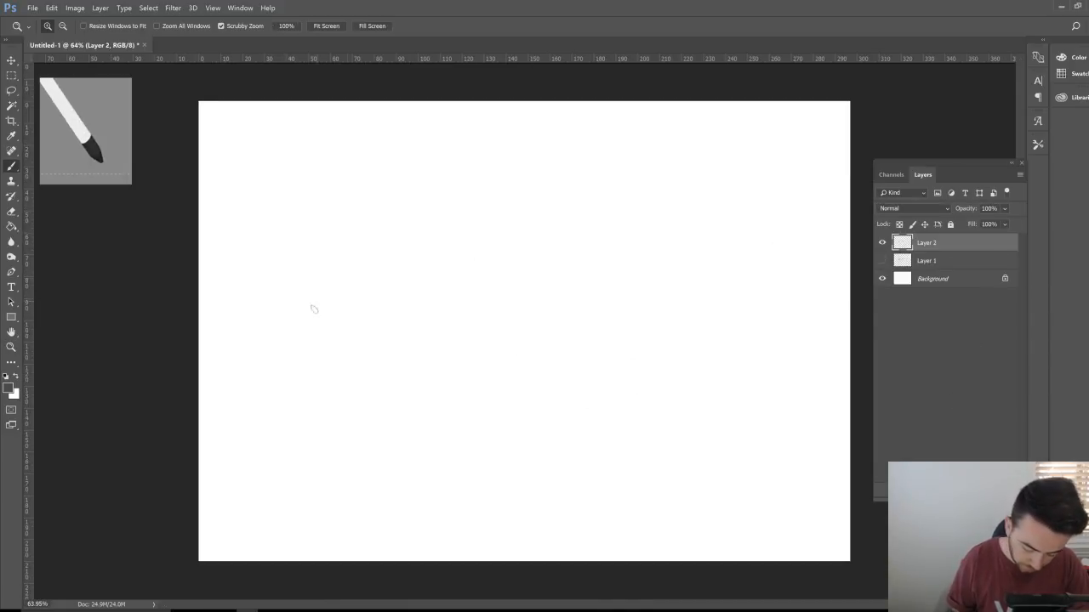
left_click_drag(286, 306, 624, 210)
mouse_move(292, 362)
left_mouse_down()
mouse_move(427, 337)
mouse_move(519, 289)
mouse_move(623, 274)
left_mouse_up()
left_click_drag(539, 282, 566, 267)
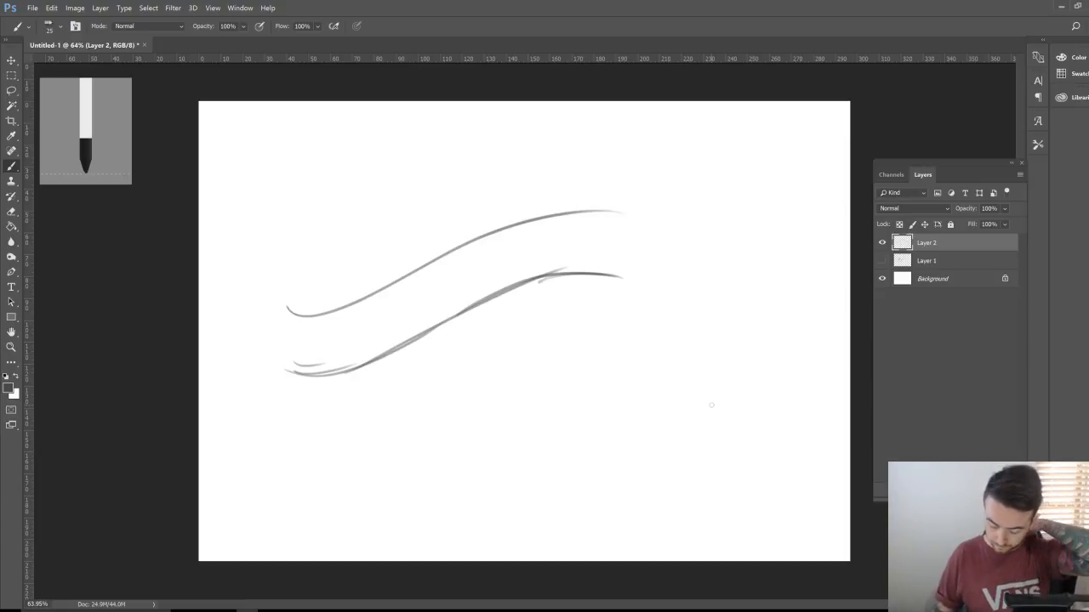
Step: Add empty Layer 3, zoom in slightly, and make Layer 2 active and visible
key("ctrl+shift+alt+n")
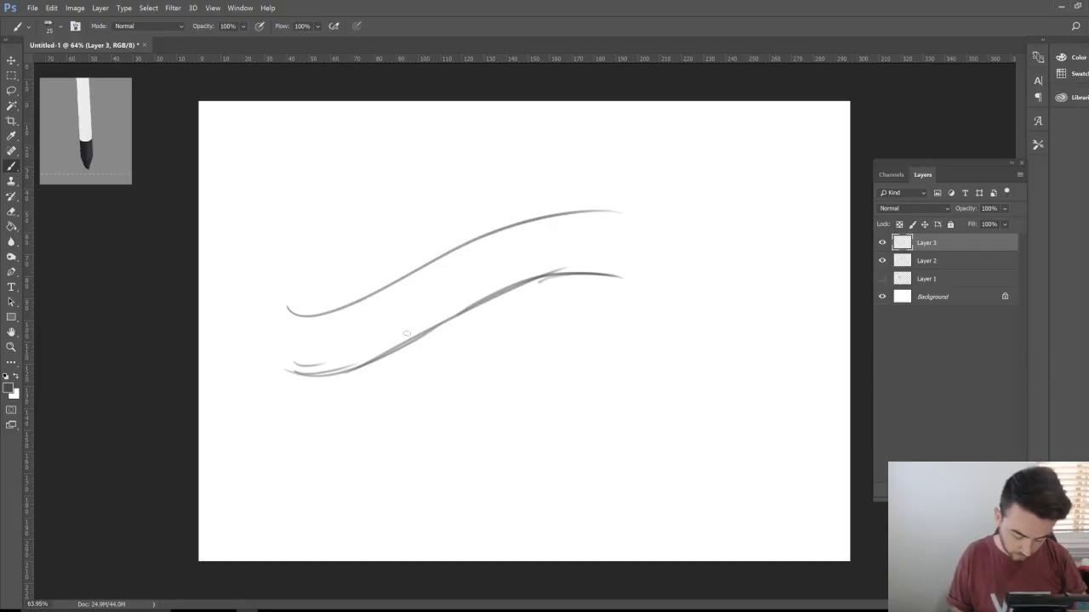
key("z")
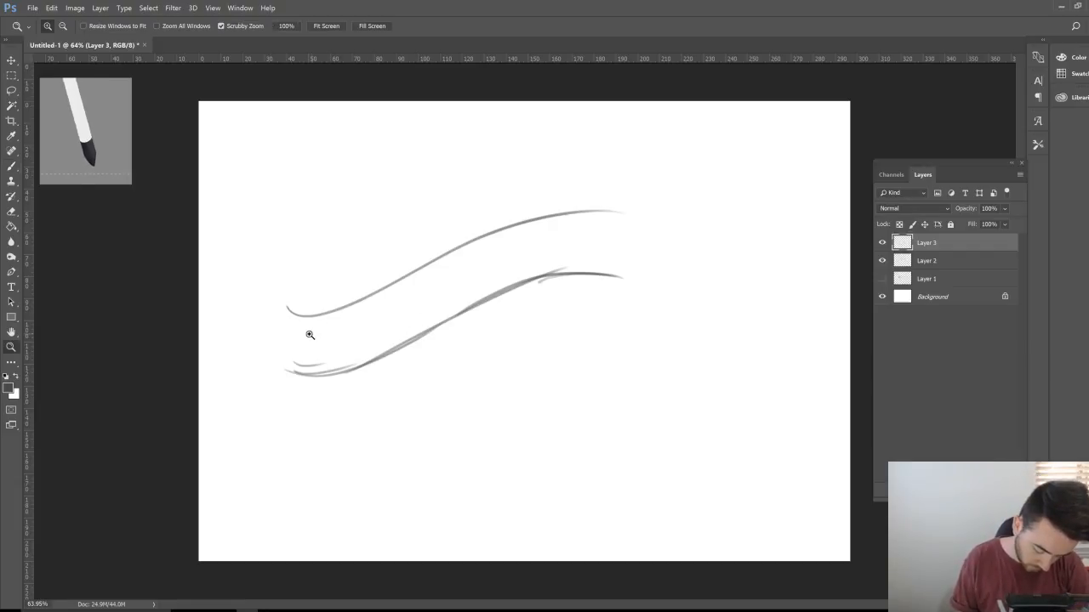
left_click_drag(311, 335, 321, 340)
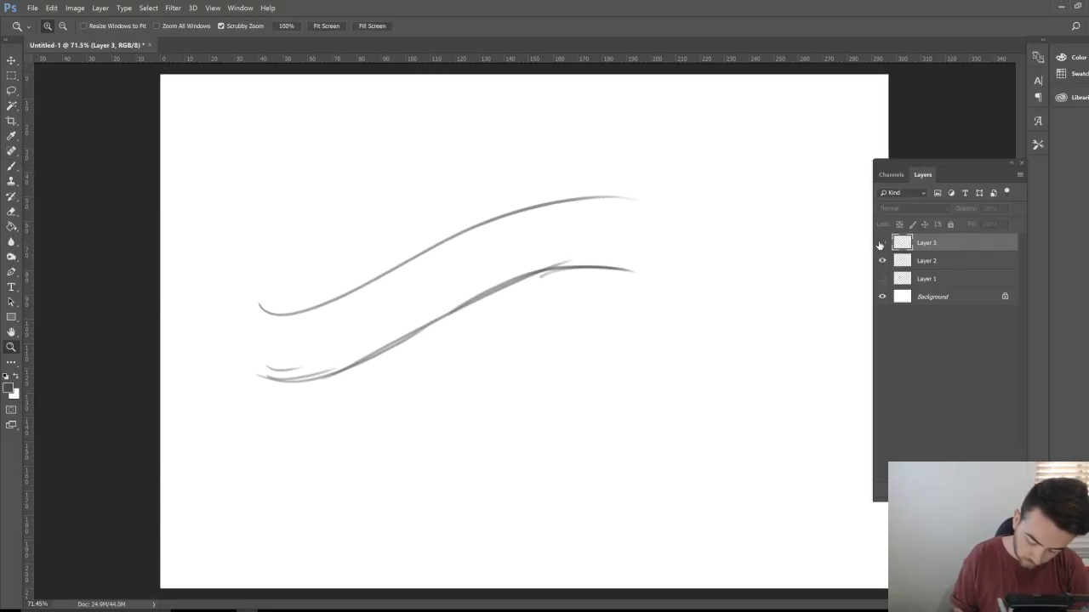
left_click(882, 260)
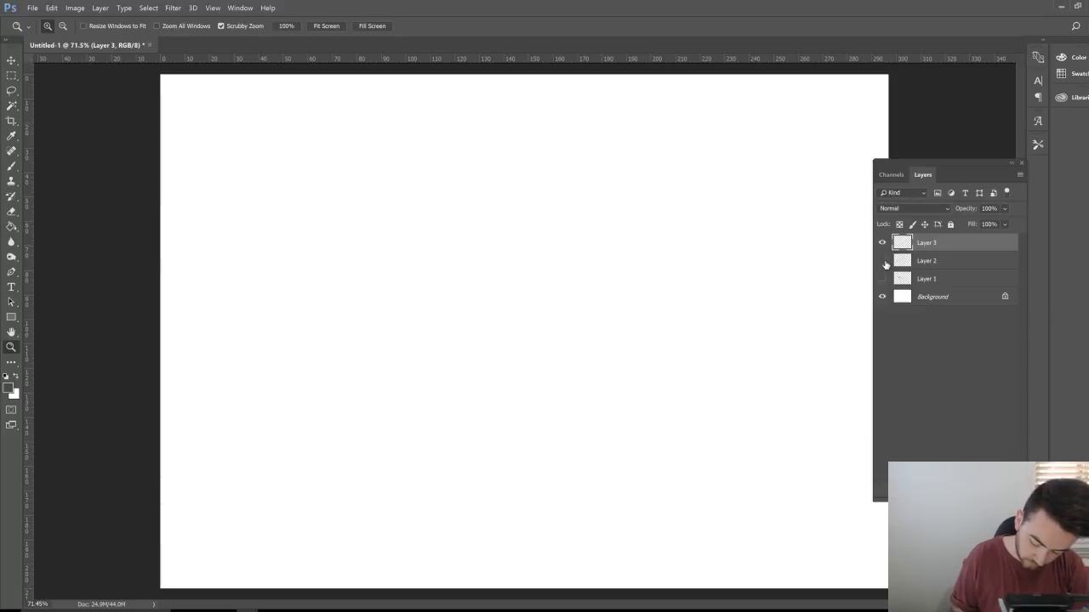
left_click(926, 260)
left_click(882, 260)
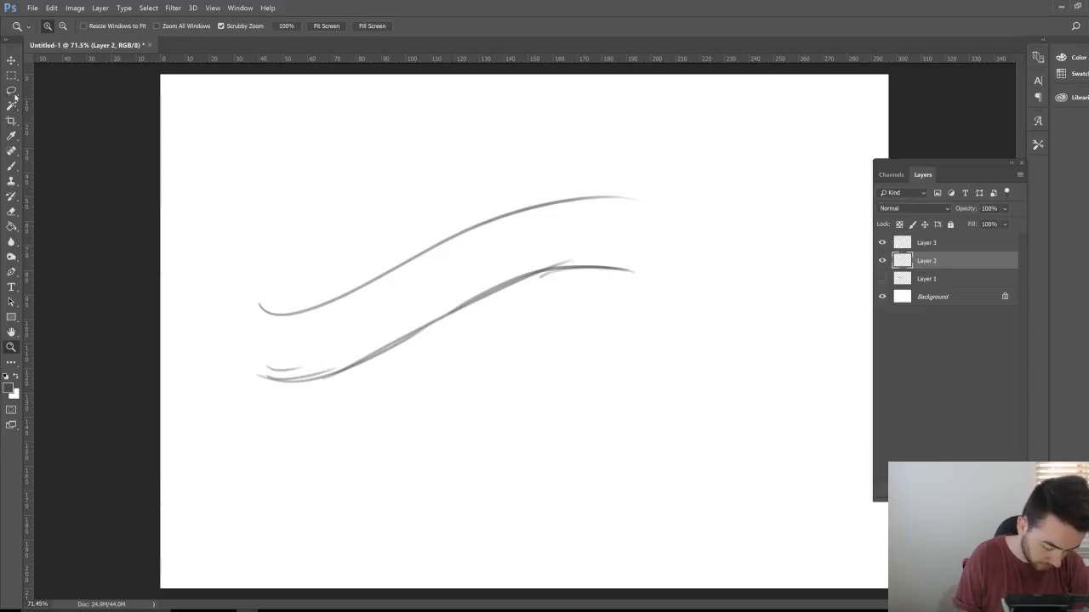
Step: Lasso the upper guide curve, nudge it down, deselect, and return to Layer 3
key("l")
mouse_move(232, 336)
left_mouse_down()
mouse_move(348, 326)
mouse_move(478, 259)
mouse_move(669, 203)
mouse_move(443, 183)
mouse_move(200, 319)
left_mouse_up()
key("v")
mouse_move(502, 246)
left_mouse_down()
mouse_move(505, 263)
mouse_move(539, 239)
left_mouse_up()
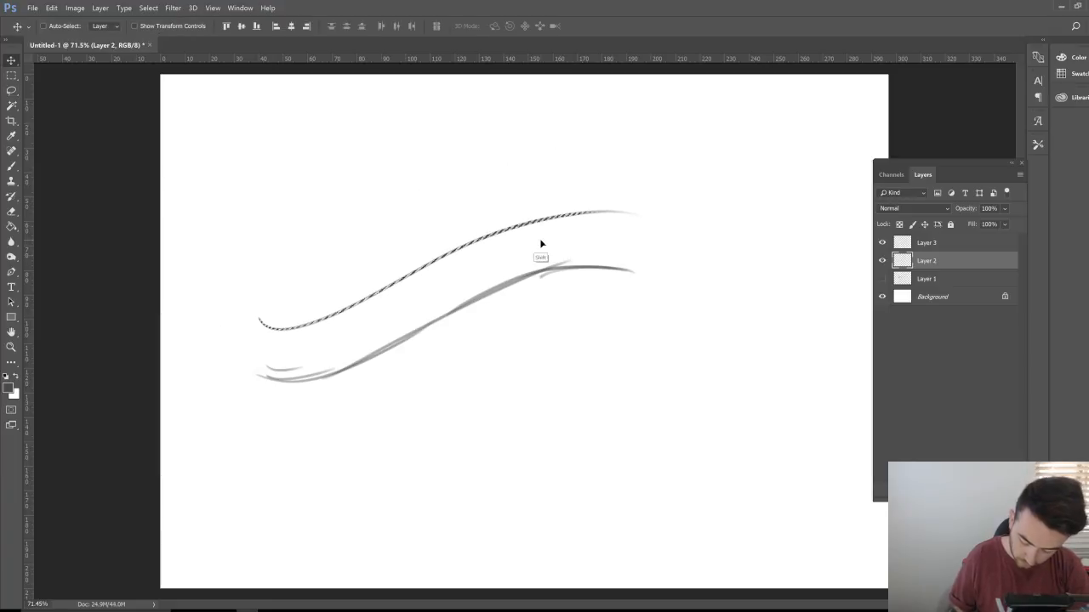
key("ctrl+d")
key("alt+bracketright")
Step: On Layer 3, write the slanted letters of 'lettering' along the guides, ending with the g descender
key("b")
mouse_move(310, 293)
left_mouse_down()
mouse_move(297, 381)
mouse_move(314, 356)
left_mouse_up()
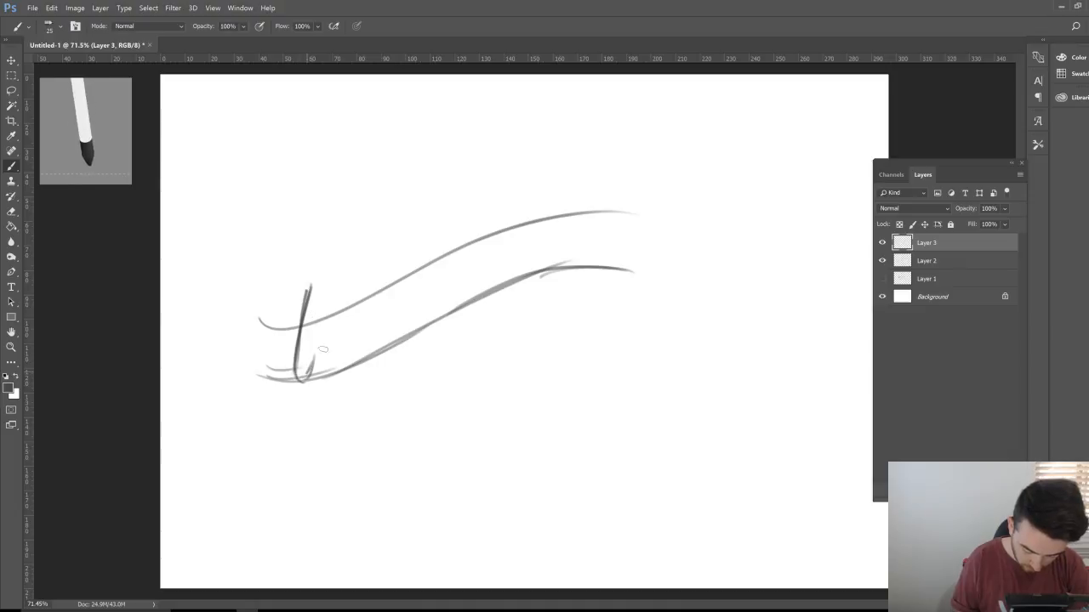
mouse_move(308, 291)
left_mouse_down()
mouse_move(296, 366)
mouse_move(342, 319)
mouse_move(319, 367)
mouse_move(363, 284)
left_mouse_up()
mouse_move(344, 361)
left_mouse_down()
mouse_move(370, 268)
mouse_move(351, 357)
mouse_move(381, 325)
mouse_move(394, 276)
mouse_move(381, 347)
mouse_move(386, 324)
mouse_move(388, 344)
mouse_move(417, 305)
mouse_move(412, 279)
mouse_move(398, 338)
mouse_move(420, 299)
mouse_move(402, 322)
mouse_move(410, 296)
mouse_move(395, 313)
mouse_move(407, 318)
mouse_move(410, 274)
mouse_move(414, 326)
mouse_move(439, 271)
mouse_move(434, 257)
mouse_move(442, 274)
mouse_move(459, 257)
mouse_move(444, 308)
mouse_move(469, 286)
mouse_move(481, 245)
mouse_move(466, 298)
mouse_move(504, 235)
mouse_move(491, 289)
mouse_move(527, 231)
mouse_move(515, 277)
mouse_move(538, 253)
mouse_move(549, 223)
mouse_move(541, 258)
mouse_move(536, 248)
mouse_move(545, 272)
left_mouse_up()
key("e")
key("b")
left_click_drag(568, 215, 545, 293)
left_click_drag(560, 243, 539, 313)
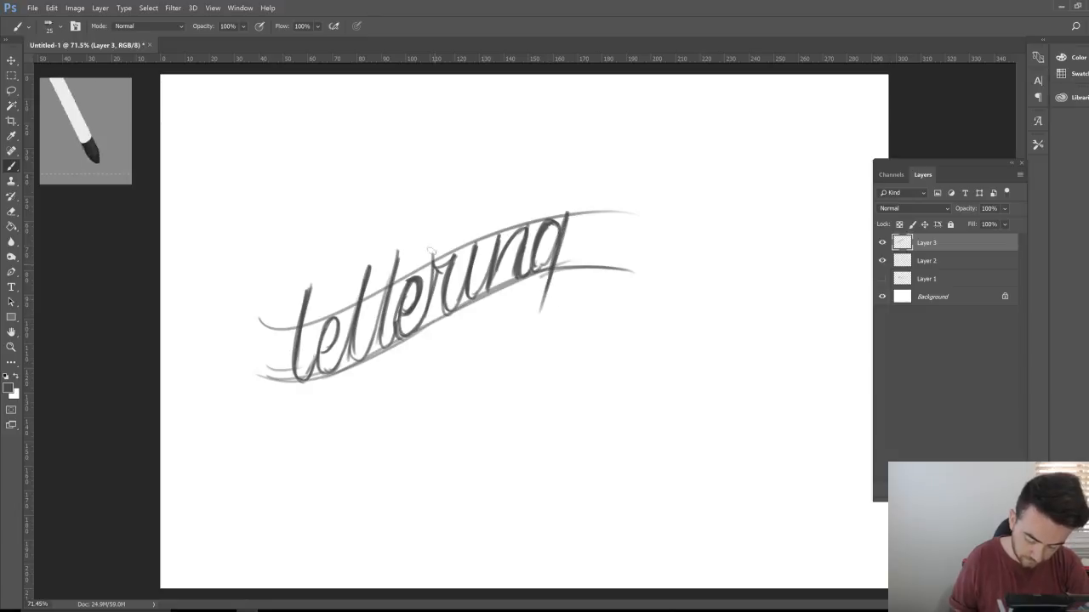
Step: Cross the t's, darken the g descender, and add a looping swash and short dash below
mouse_move(340, 293)
left_mouse_down()
mouse_move(476, 228)
mouse_move(423, 244)
mouse_move(341, 295)
mouse_move(464, 231)
left_mouse_up()
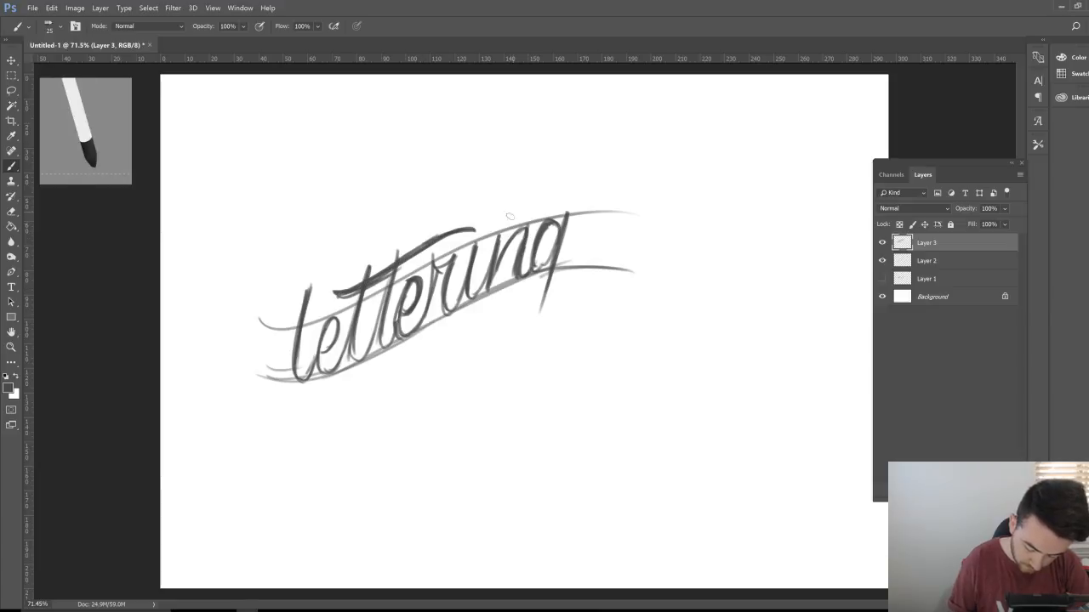
mouse_move(556, 270)
left_mouse_down()
mouse_move(539, 316)
mouse_move(450, 383)
mouse_move(391, 368)
mouse_move(478, 322)
mouse_move(456, 328)
left_mouse_up()
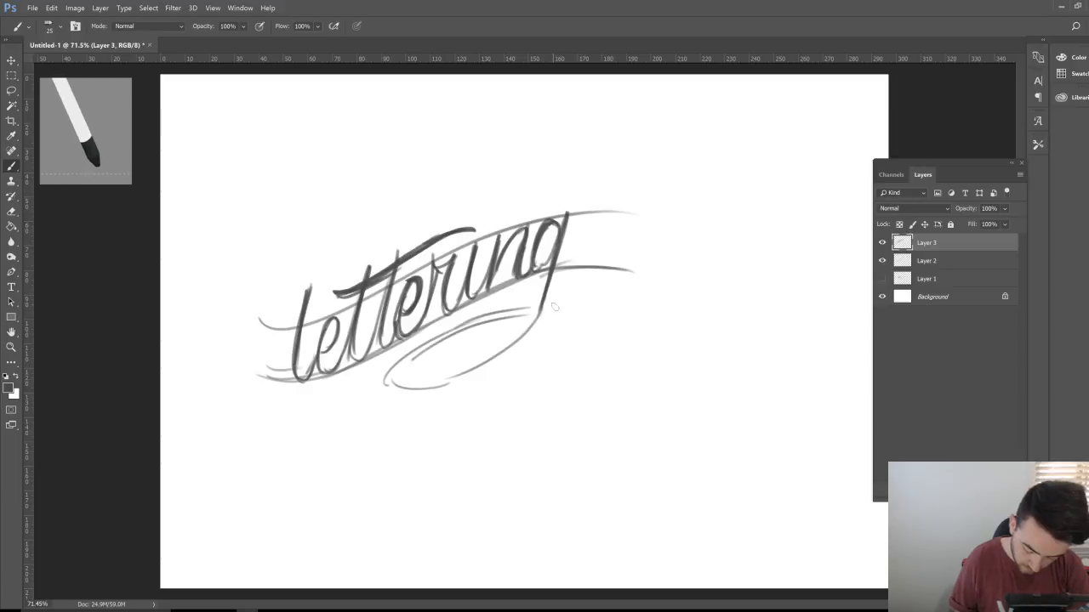
left_click_drag(558, 305, 590, 308)
mouse_move(515, 308)
left_mouse_down()
mouse_move(430, 331)
mouse_move(375, 390)
mouse_move(406, 375)
mouse_move(408, 393)
mouse_move(462, 385)
mouse_move(528, 328)
mouse_move(484, 374)
mouse_move(391, 393)
mouse_move(378, 374)
mouse_move(475, 317)
left_mouse_up()
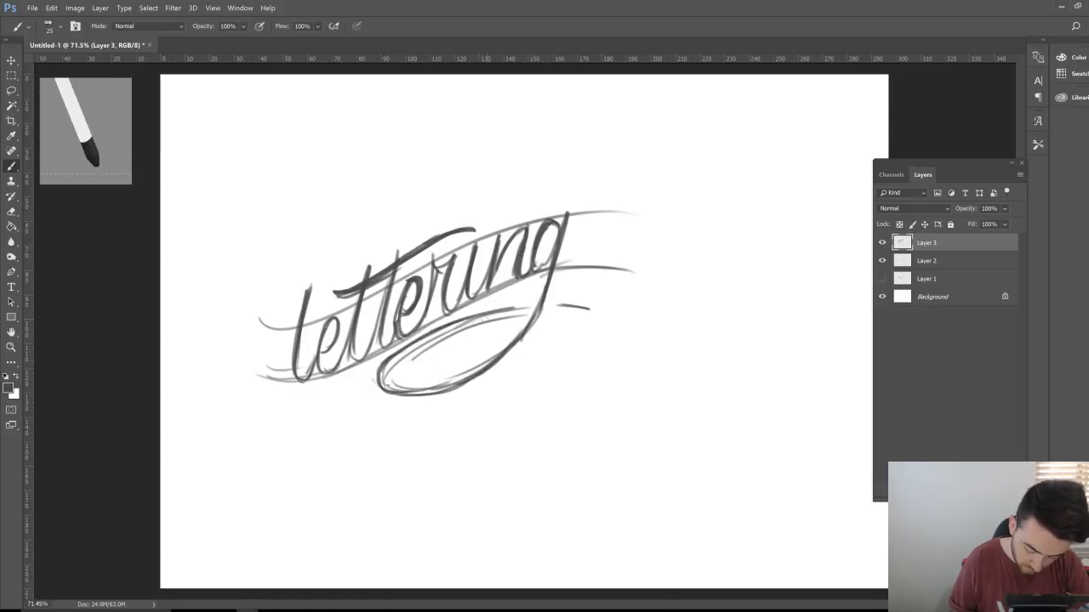
left_click_drag(413, 349, 517, 308)
mouse_move(432, 333)
left_mouse_down()
mouse_move(395, 352)
mouse_move(379, 388)
left_mouse_up()
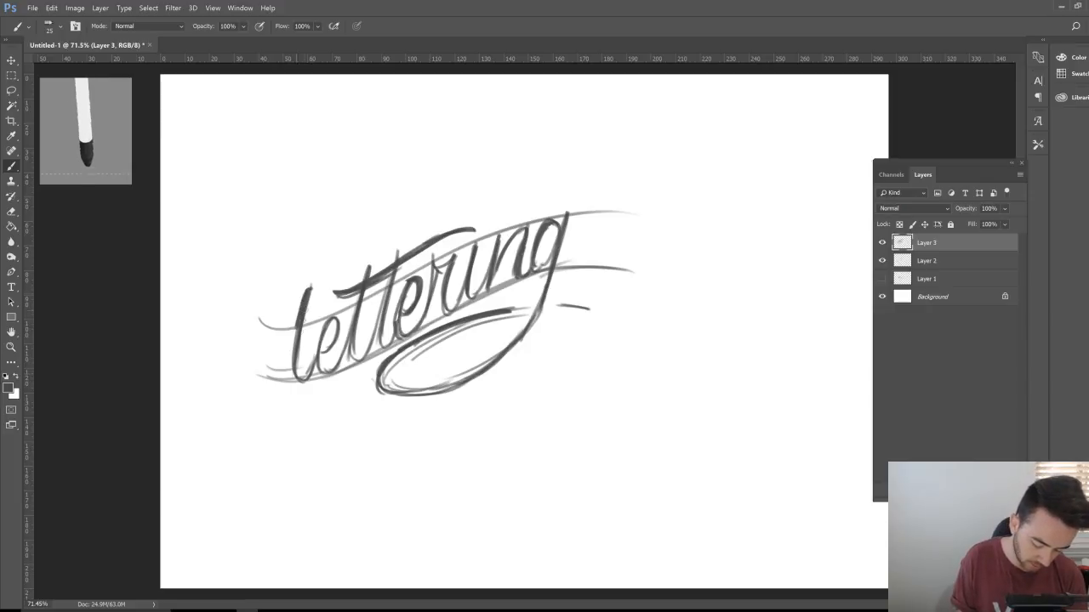
Step: Ink over the l, second t, r, ri and ng strokes, boldly retracing the g descender
left_click_drag(293, 349, 297, 381)
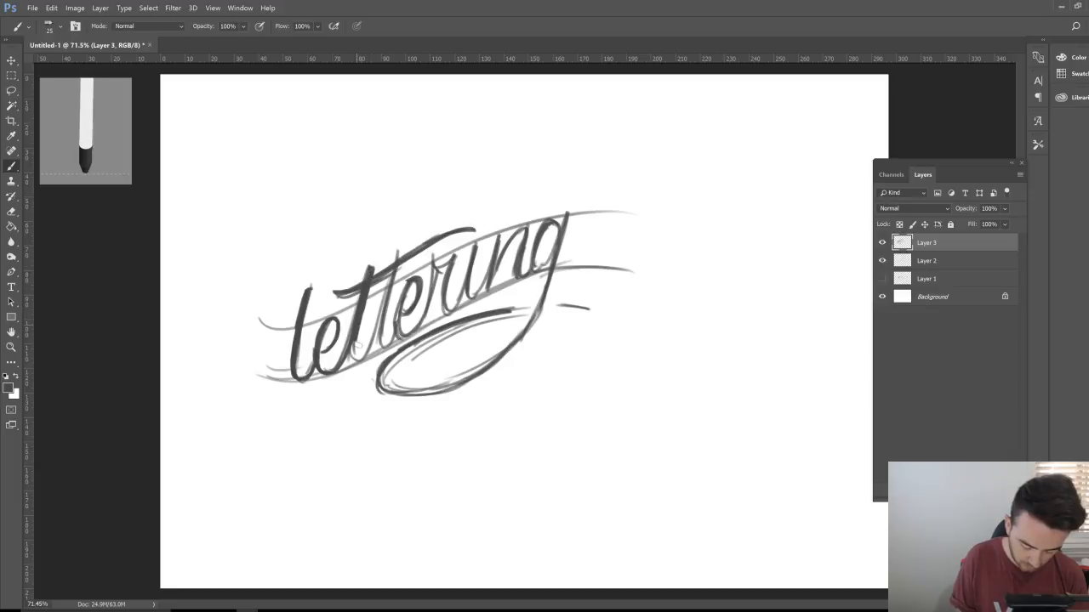
mouse_move(374, 355)
left_mouse_down()
mouse_move(398, 269)
mouse_move(388, 343)
mouse_move(425, 277)
mouse_move(403, 338)
mouse_move(428, 298)
mouse_move(422, 314)
left_mouse_up()
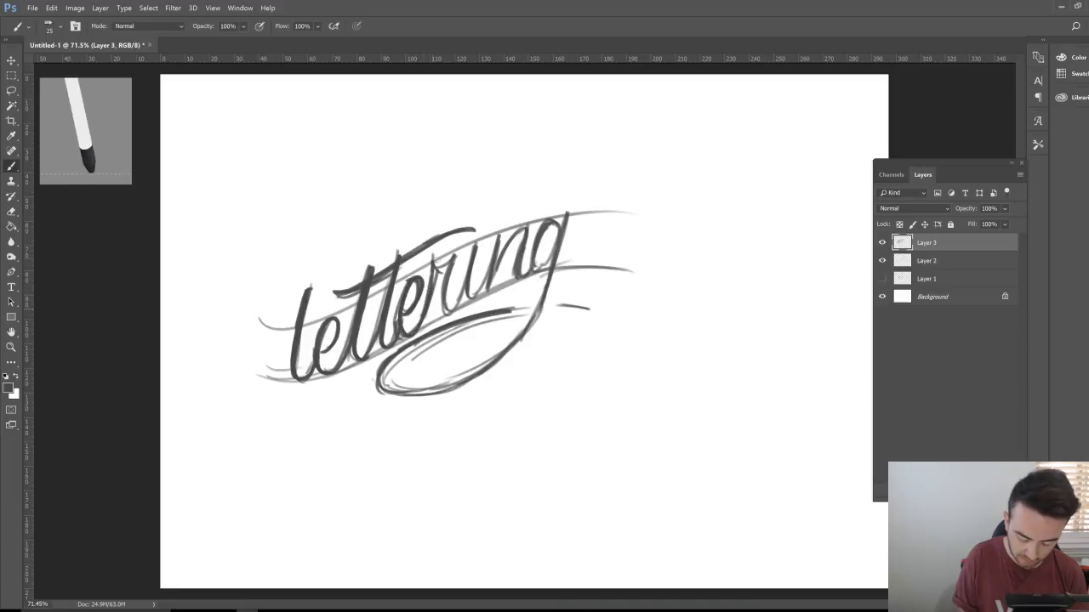
mouse_move(437, 263)
left_mouse_down()
mouse_move(457, 260)
mouse_move(446, 313)
mouse_move(467, 265)
mouse_move(466, 296)
mouse_move(485, 281)
left_mouse_up()
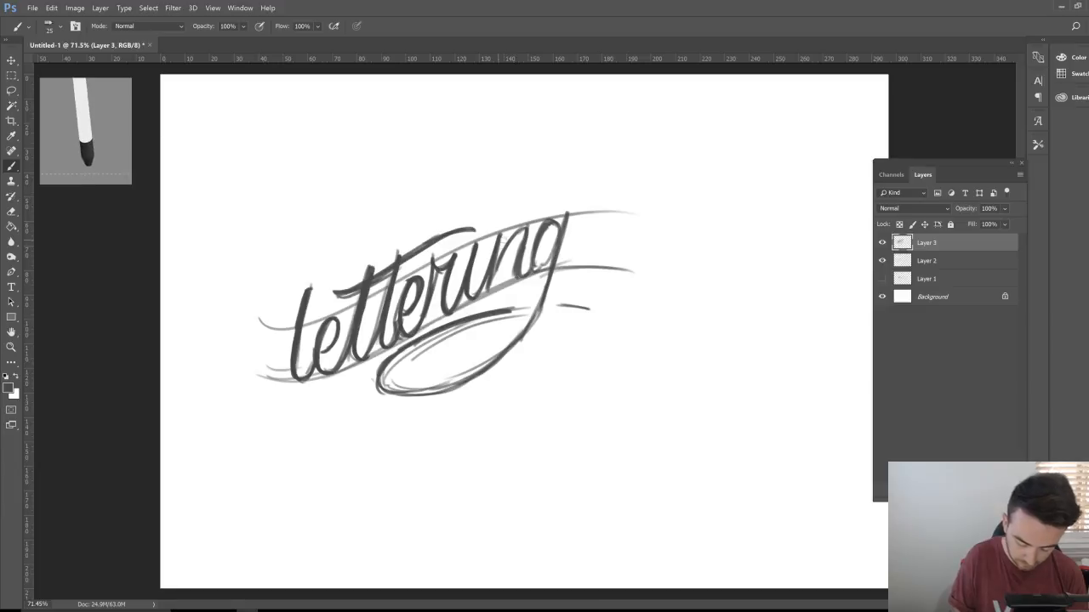
mouse_move(507, 233)
left_mouse_down()
mouse_move(497, 277)
mouse_move(524, 226)
mouse_move(529, 245)
mouse_move(555, 242)
mouse_move(534, 269)
left_mouse_up()
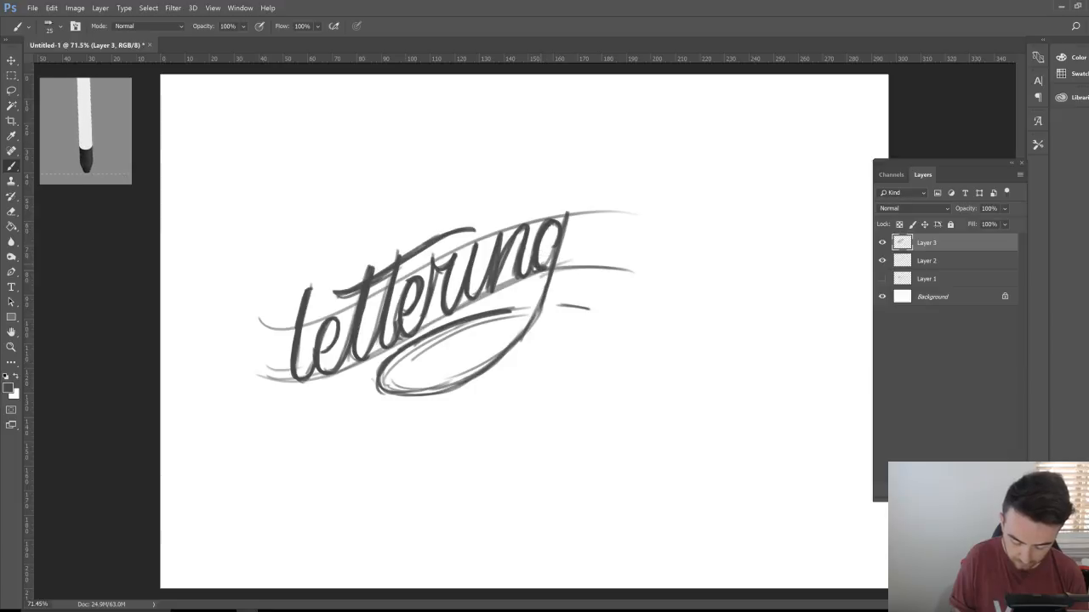
mouse_move(566, 226)
left_mouse_down()
mouse_move(546, 267)
mouse_move(546, 294)
mouse_move(562, 308)
mouse_move(478, 379)
left_mouse_up()
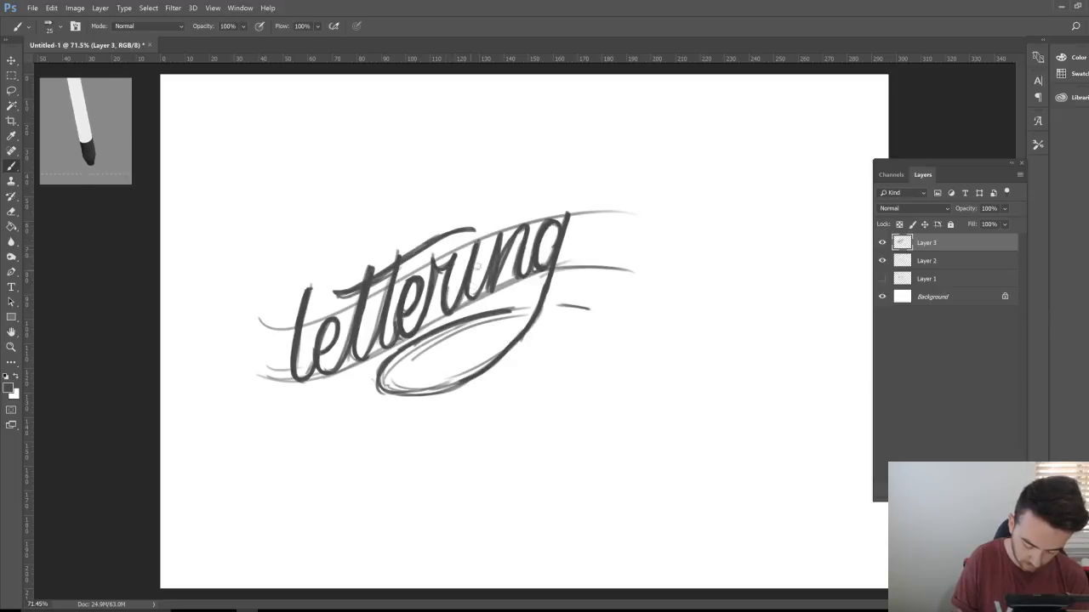
left_click_drag(498, 277, 525, 229)
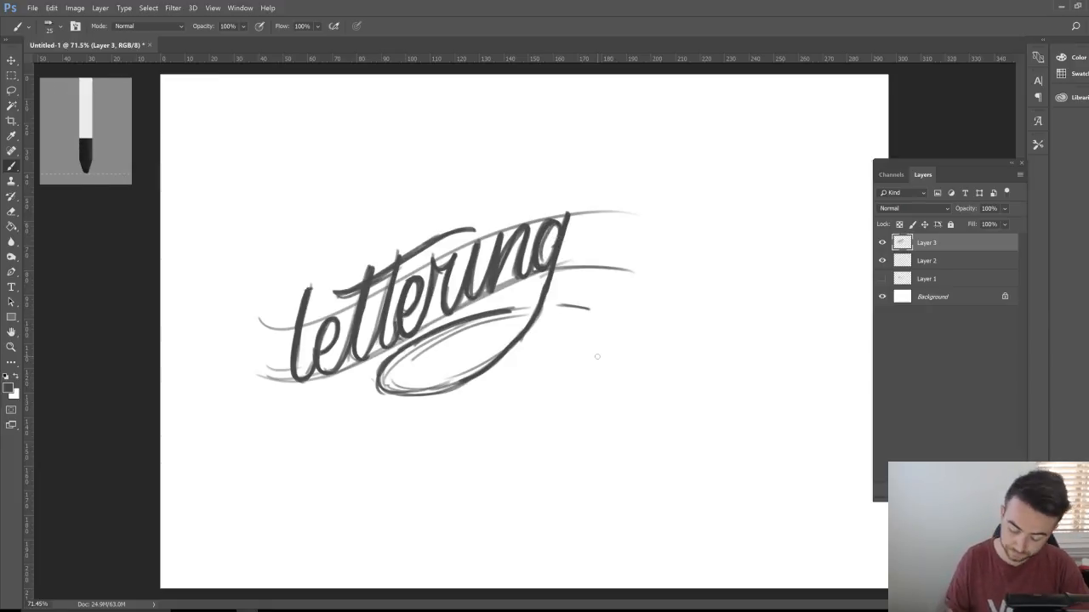
Step: With Layer 2 hidden, move the Layer 3 lettering up toward the top-left
key("v")
left_click_drag(705, 400, 700, 404)
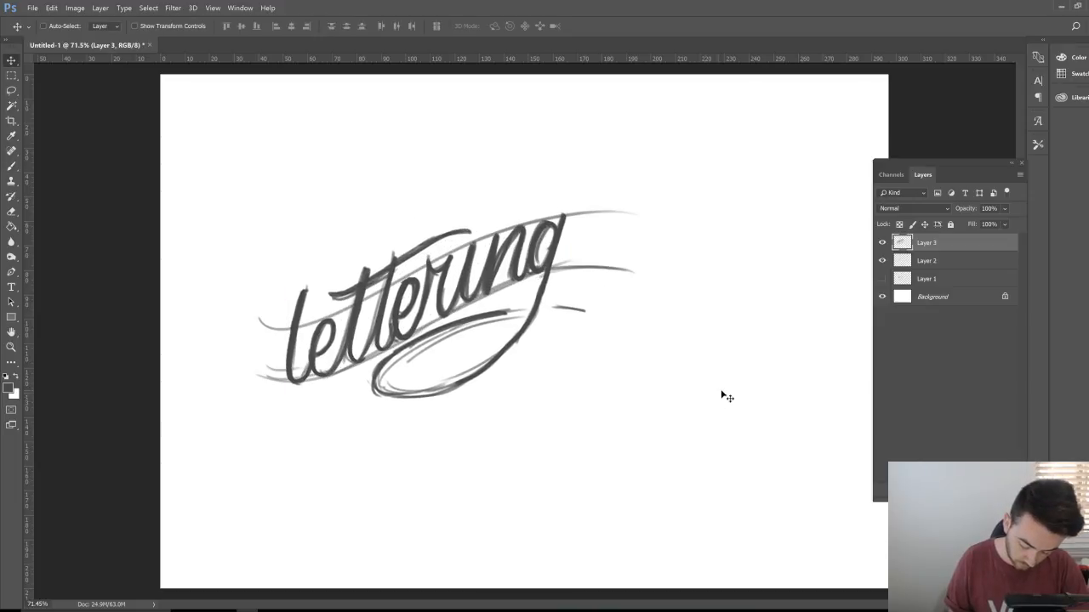
left_click(882, 262)
left_click_drag(508, 397, 448, 294)
Step: Show and select Layer 2, then shift its guide curves down-right below the lettering
left_click(882, 261)
left_click(901, 261)
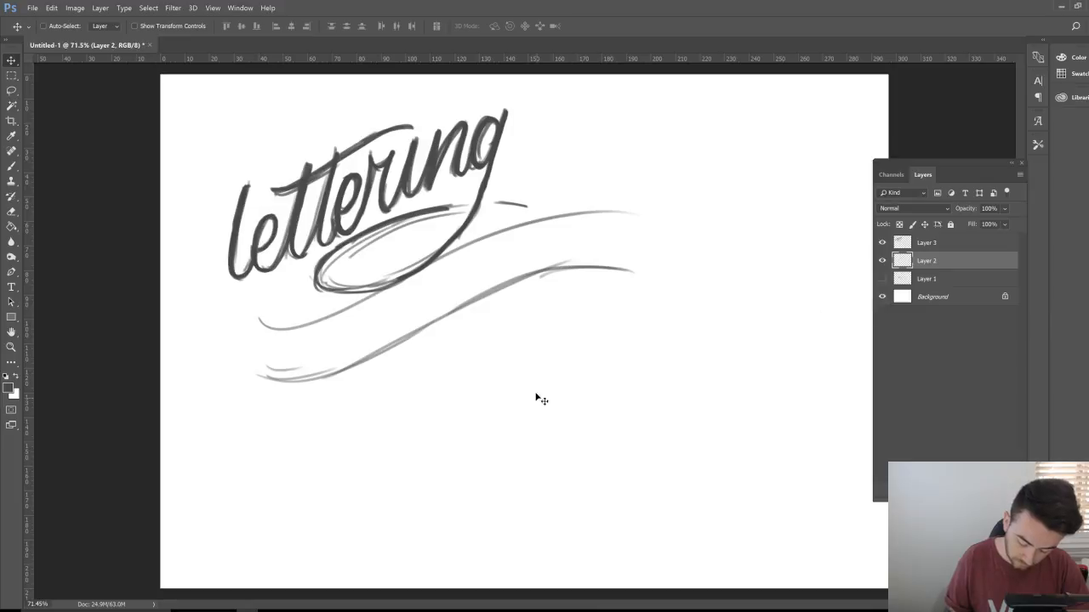
left_click_drag(538, 366, 607, 397)
left_click_drag(557, 359, 561, 389)
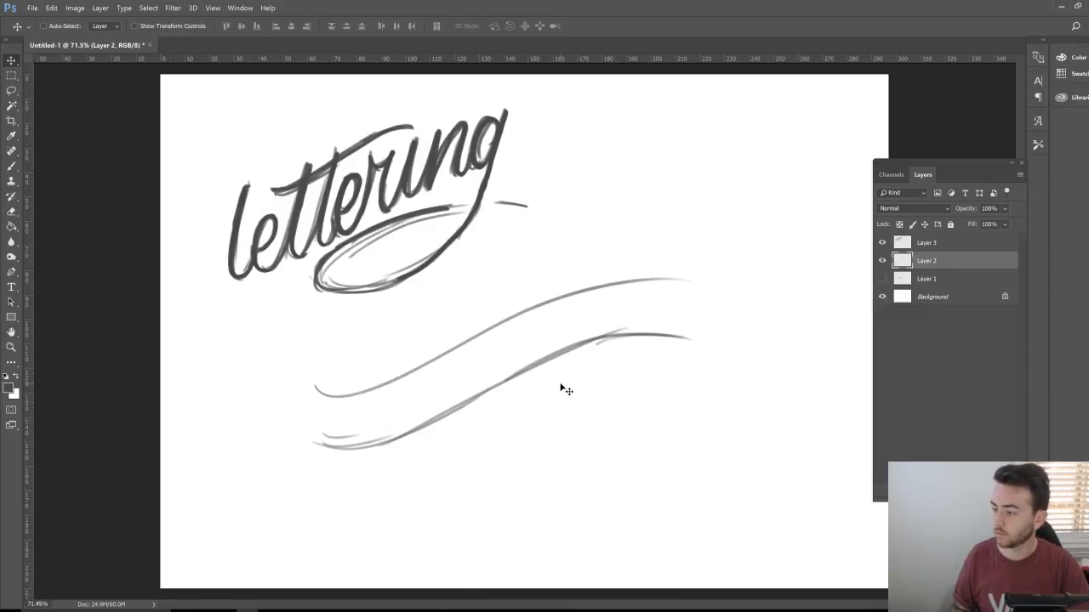
left_click_drag(625, 455, 573, 469)
Step: Zoom in on the guide curves and add a new Layer 4 with the Brush ready
key("z")
left_click_drag(387, 415, 405, 414)
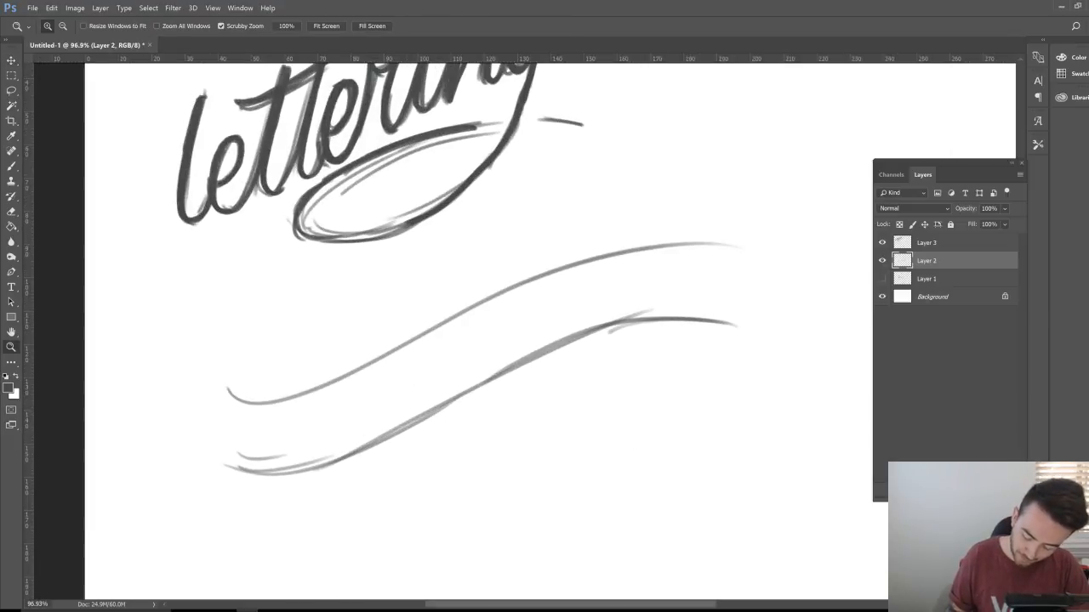
key("ctrl+shift+alt+n")
key("b")
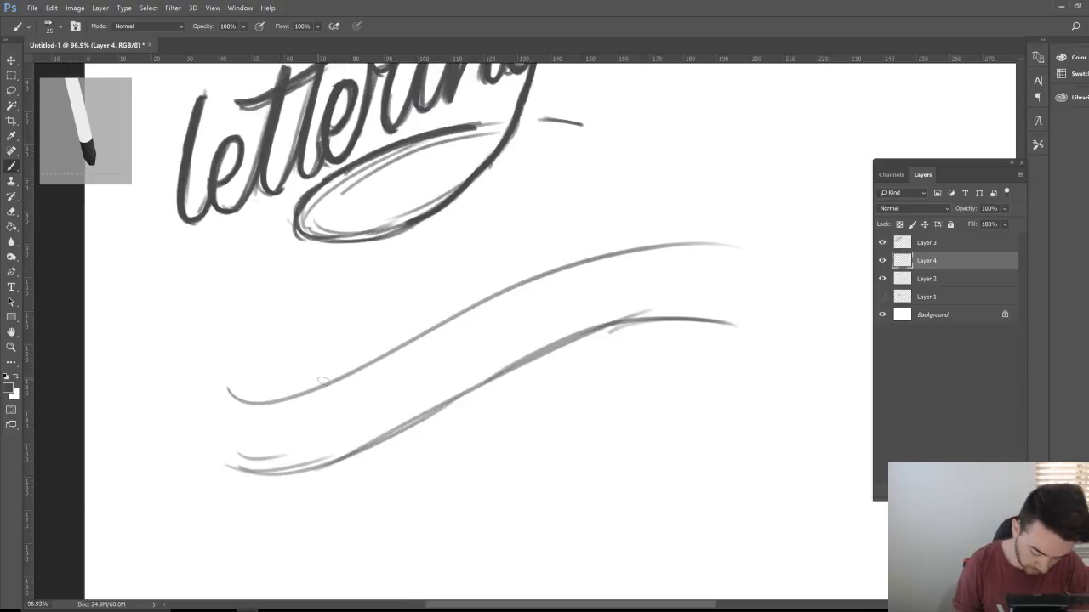
Step: Sketch the script R with stem, bowl and leg, followed by a dotted i and an s
left_click_drag(305, 358, 236, 472)
mouse_move(269, 382)
left_mouse_down()
mouse_move(318, 329)
mouse_move(340, 350)
mouse_move(298, 410)
mouse_move(347, 367)
mouse_move(333, 337)
mouse_move(272, 370)
mouse_move(296, 385)
mouse_move(323, 455)
mouse_move(353, 482)
left_mouse_up()
mouse_move(309, 410)
left_mouse_down()
mouse_move(357, 487)
mouse_move(387, 477)
mouse_move(407, 443)
left_mouse_up()
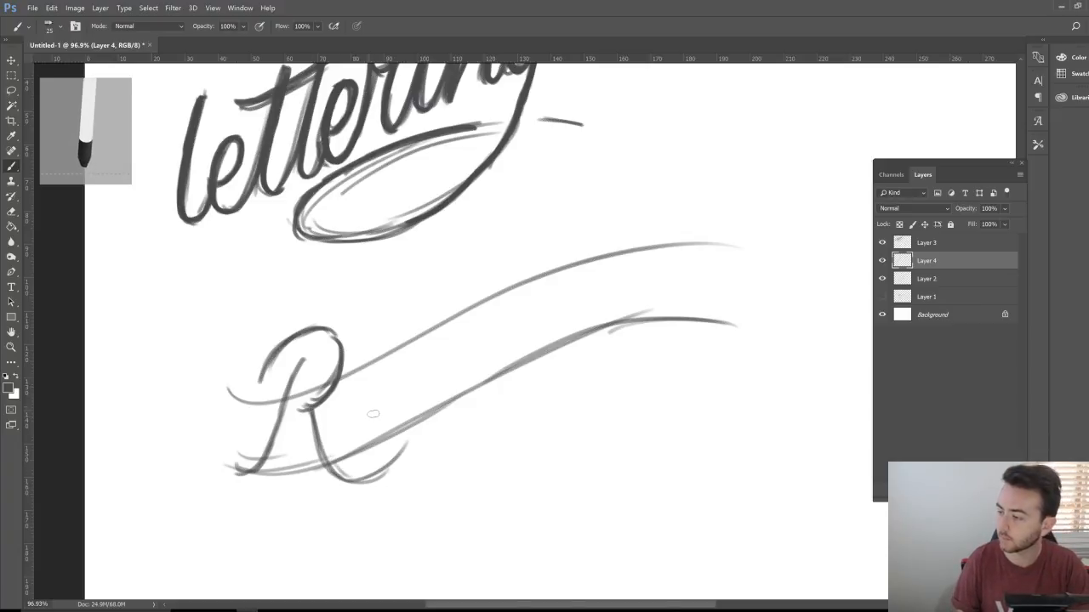
mouse_move(368, 365)
left_mouse_down()
mouse_move(355, 444)
mouse_move(396, 362)
mouse_move(407, 378)
mouse_move(400, 424)
mouse_move(414, 417)
mouse_move(409, 337)
left_mouse_up()
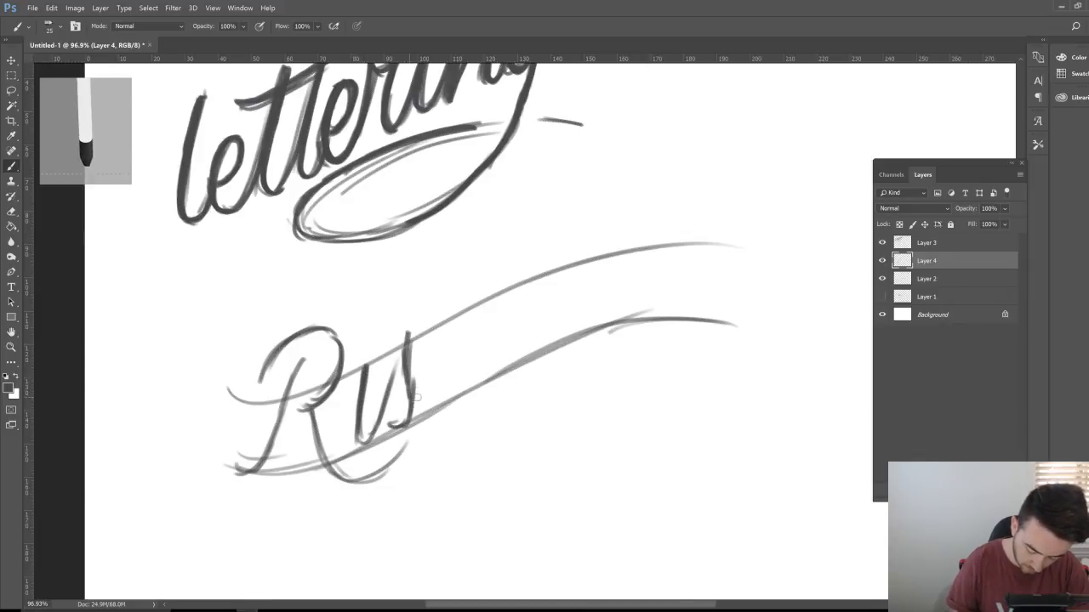
mouse_move(417, 396)
left_mouse_down()
mouse_move(445, 335)
mouse_move(432, 403)
left_mouse_up()
left_click_drag(442, 354, 434, 408)
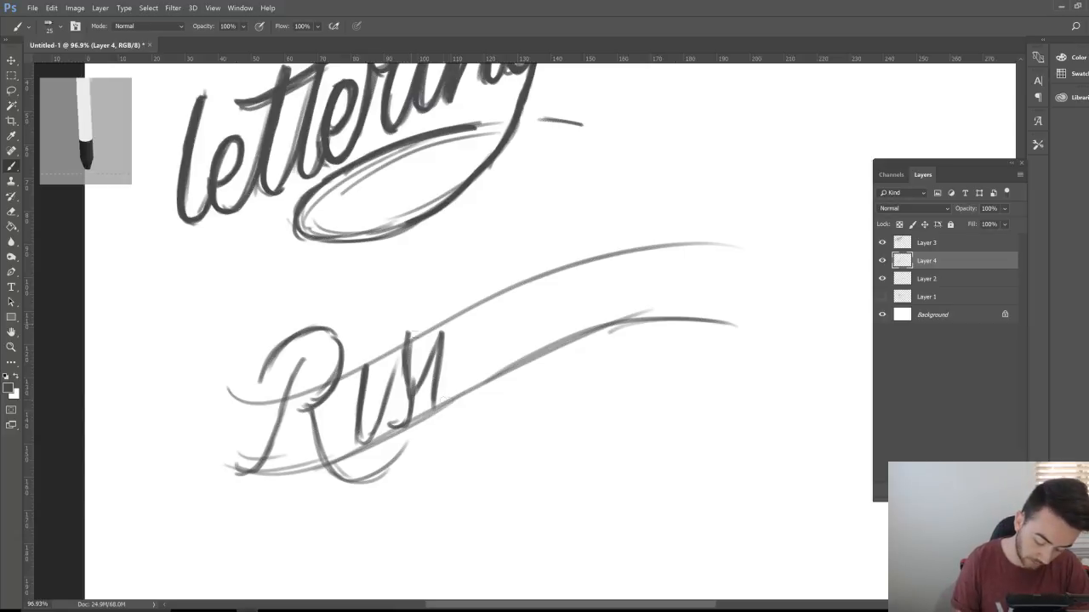
left_click(370, 337)
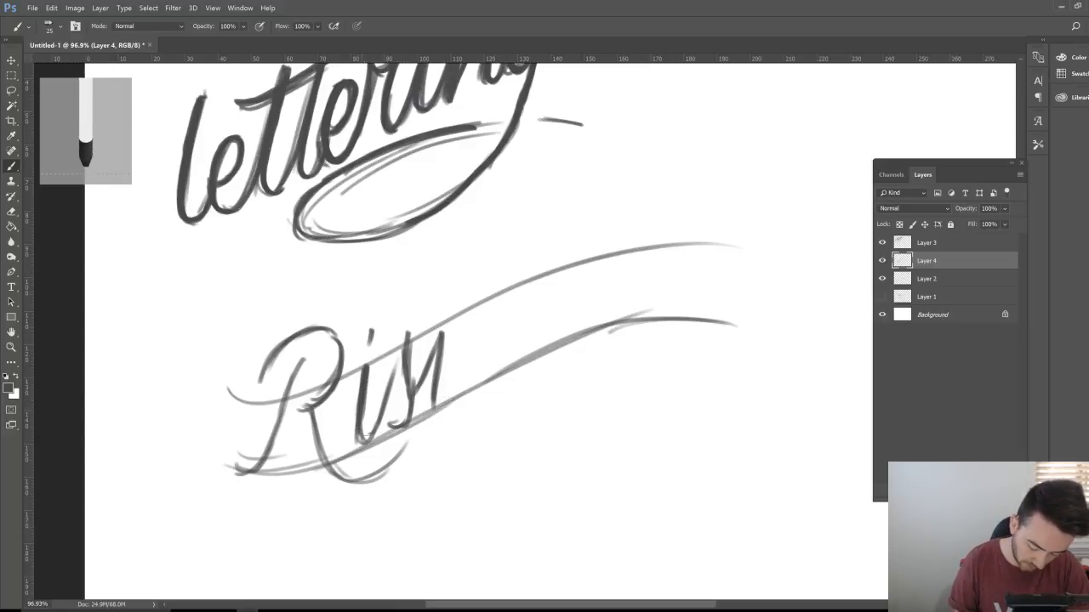
left_click_drag(400, 363, 367, 440)
mouse_move(422, 330)
left_mouse_down()
mouse_move(416, 406)
mouse_move(449, 325)
mouse_move(442, 409)
mouse_move(470, 327)
mouse_move(489, 311)
mouse_move(476, 374)
mouse_move(499, 308)
mouse_move(517, 291)
mouse_move(512, 349)
mouse_move(527, 366)
left_mouse_up()
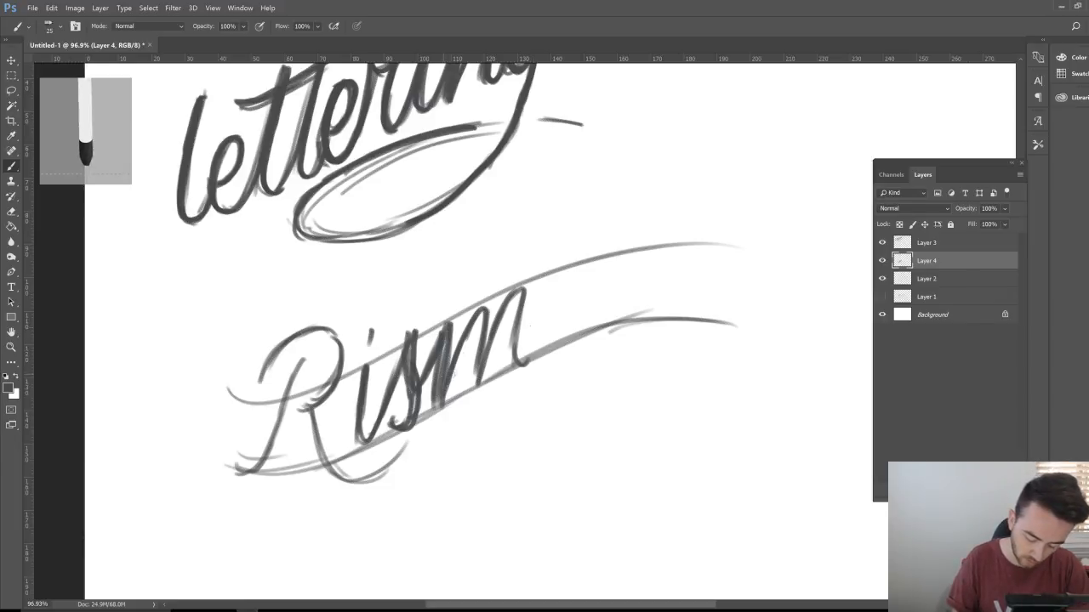
Step: Add the m, a and n after 'Ris' to spell 'Risman'
mouse_move(483, 371)
left_mouse_down()
mouse_move(519, 290)
mouse_move(520, 361)
left_mouse_up()
mouse_move(575, 272)
left_mouse_down()
mouse_move(552, 281)
mouse_move(543, 342)
mouse_move(585, 269)
mouse_move(582, 339)
left_mouse_up()
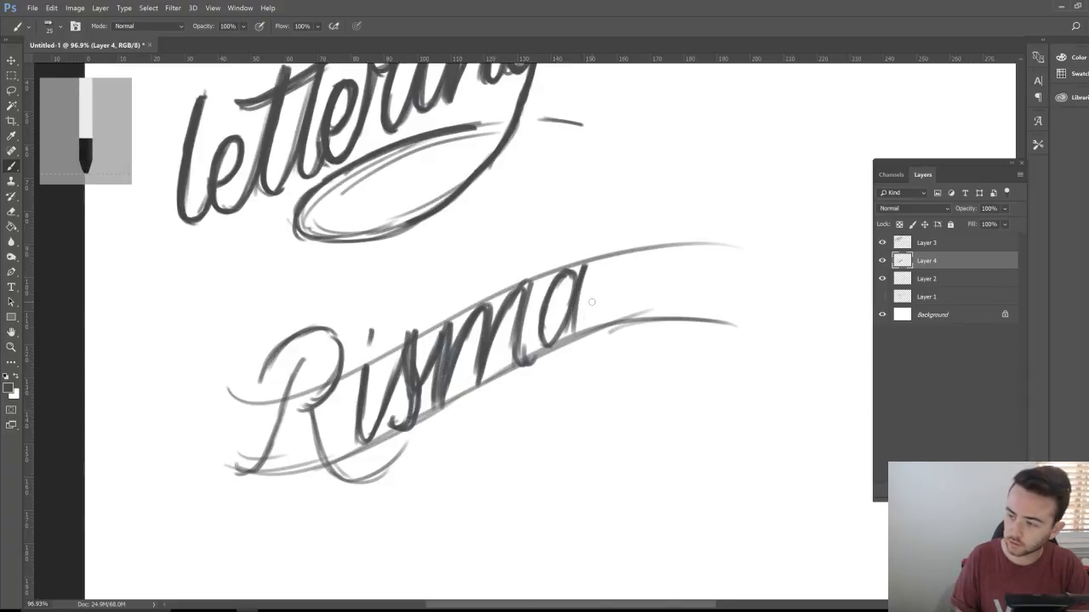
mouse_move(578, 269)
left_mouse_down()
mouse_move(548, 288)
mouse_move(524, 361)
mouse_move(586, 302)
mouse_move(579, 332)
left_mouse_up()
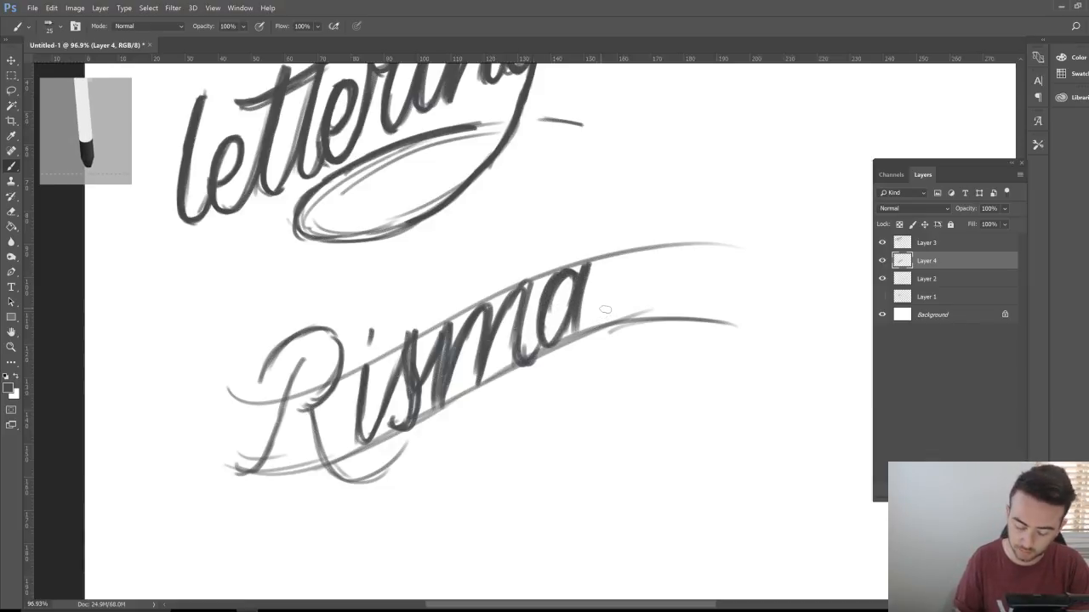
mouse_move(590, 267)
left_mouse_down()
mouse_move(575, 333)
mouse_move(604, 286)
mouse_move(608, 320)
left_mouse_up()
left_click_drag(618, 257, 607, 330)
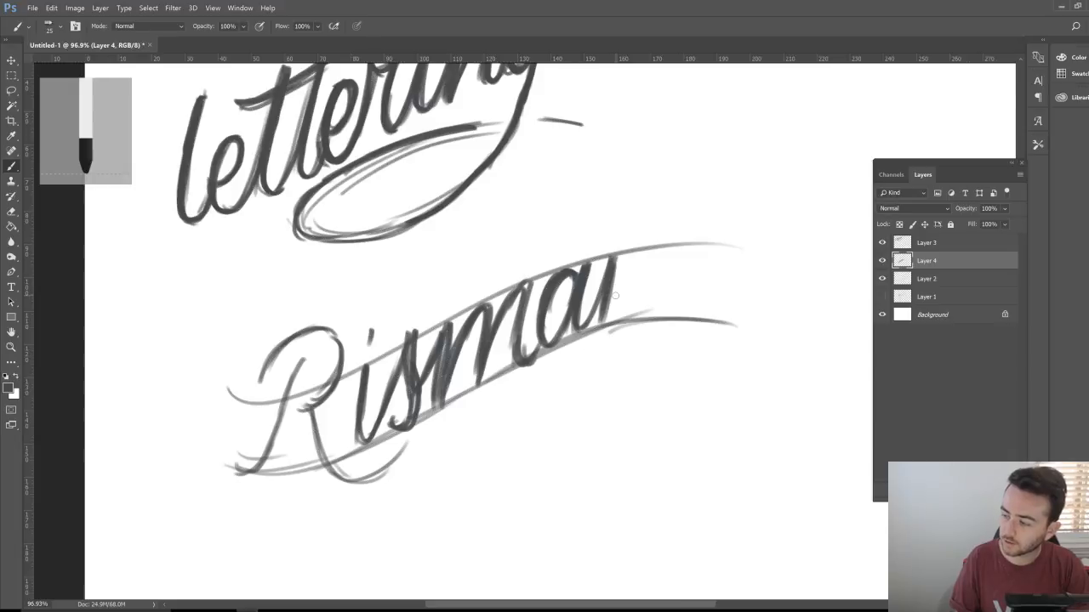
left_click_drag(615, 260, 607, 321)
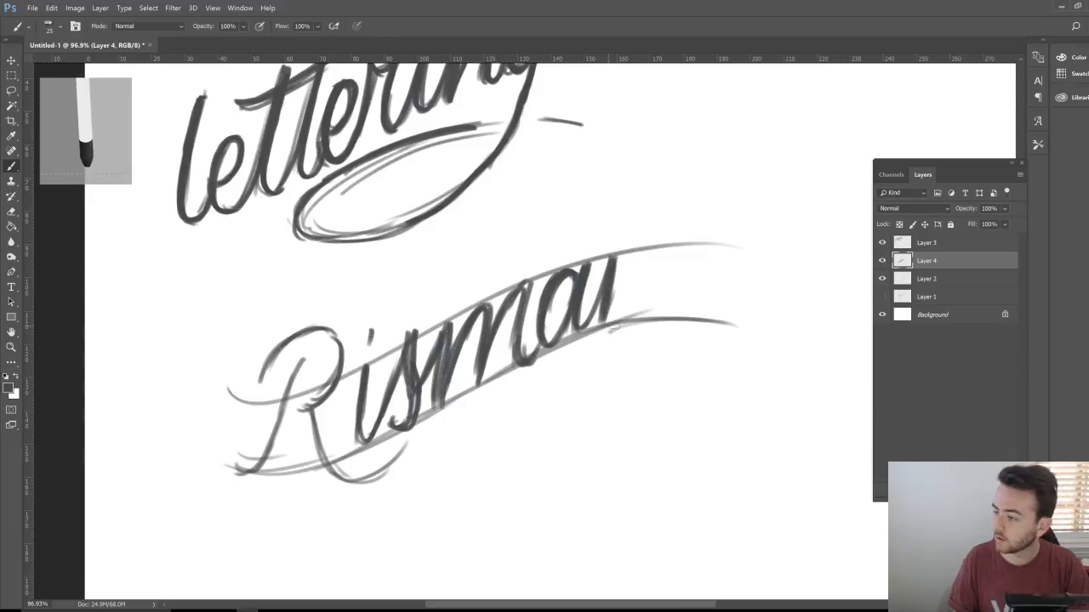
mouse_move(612, 312)
left_mouse_down()
mouse_move(640, 258)
mouse_move(616, 307)
mouse_move(653, 260)
mouse_move(651, 349)
left_mouse_up()
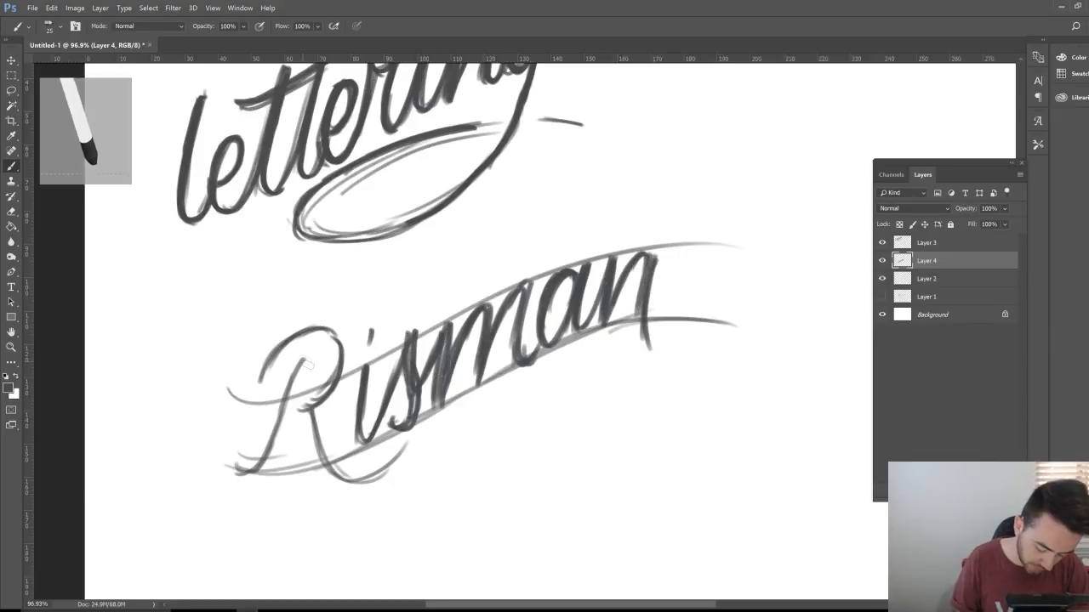
Step: Re-ink the R's stem and bowl, sweeping its leg into a swash beneath the word
mouse_move(287, 413)
left_mouse_down()
mouse_move(231, 477)
mouse_move(259, 455)
mouse_move(310, 357)
mouse_move(274, 452)
left_mouse_up()
mouse_move(271, 385)
left_mouse_down()
mouse_move(282, 354)
mouse_move(326, 341)
mouse_move(324, 377)
mouse_move(347, 359)
mouse_move(308, 399)
left_mouse_up()
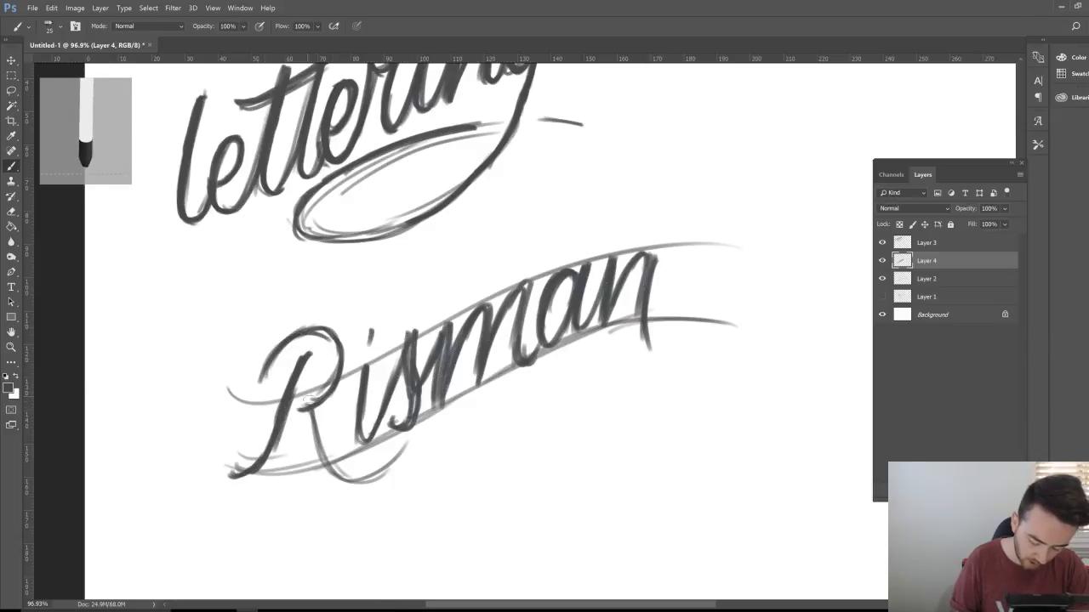
left_click_drag(338, 349, 313, 405)
mouse_move(325, 329)
left_mouse_down()
mouse_move(341, 391)
mouse_move(303, 405)
mouse_move(328, 461)
left_mouse_up()
mouse_move(337, 411)
left_mouse_down()
mouse_move(354, 477)
mouse_move(384, 472)
mouse_move(395, 453)
mouse_move(524, 398)
mouse_move(644, 366)
left_mouse_up()
mouse_move(537, 387)
left_mouse_down()
mouse_move(640, 369)
mouse_move(527, 399)
mouse_move(425, 454)
left_mouse_up()
left_click_drag(338, 476, 446, 451)
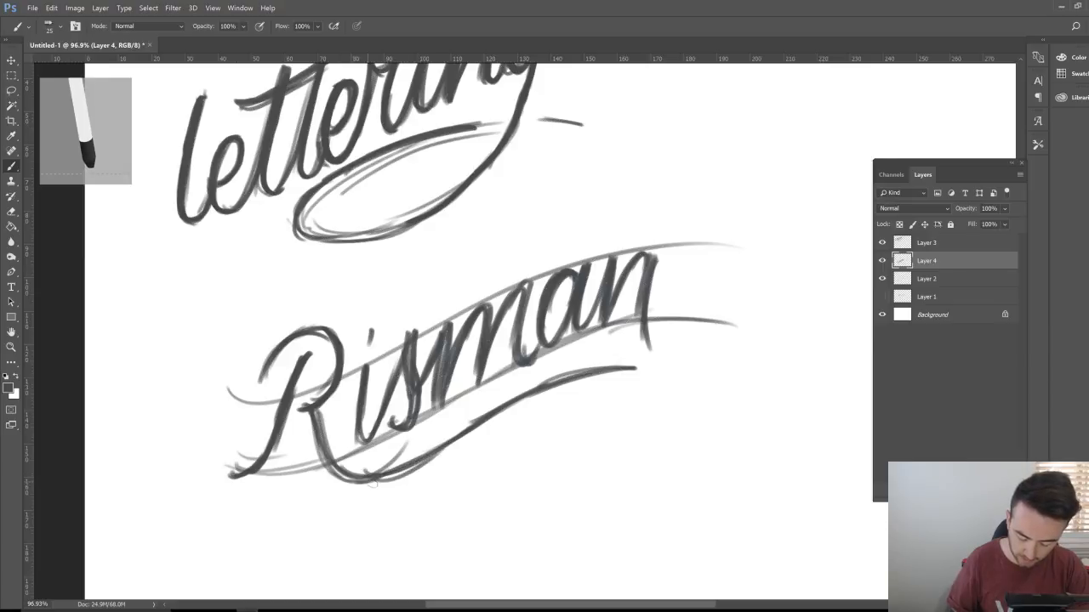
Step: Re-stroke the swash under 'Risman' twice so it reads as a bold doubled line
left_click_drag(367, 487, 490, 420)
left_click_drag(447, 453, 564, 393)
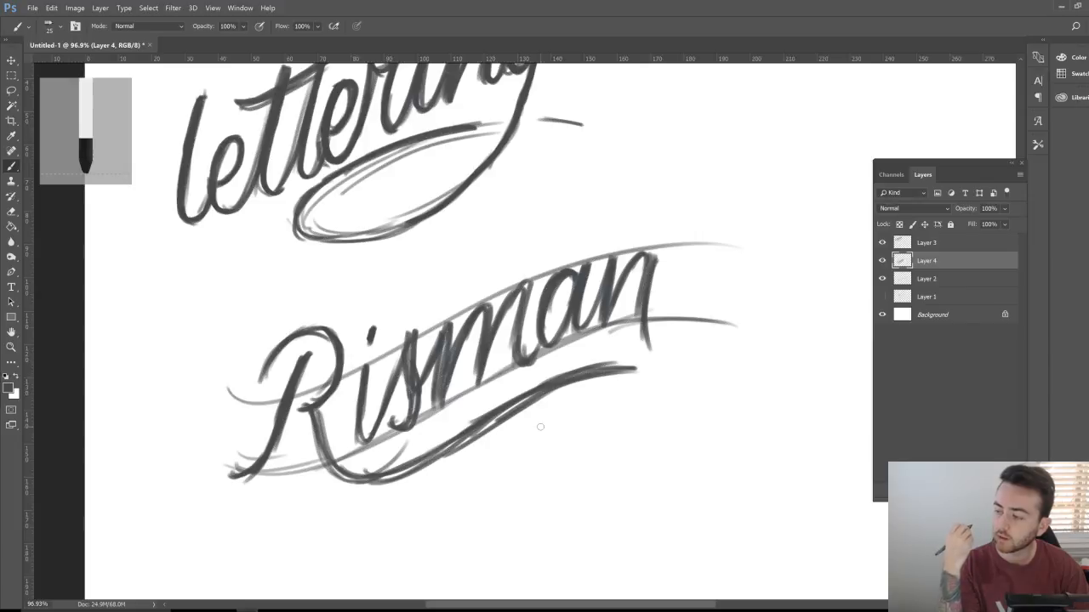
Step: Zoom out to the whole page and move the guide curves down-right, clear of Risman
key("z")
left_click_drag(540, 427, 527, 410)
left_click(882, 279)
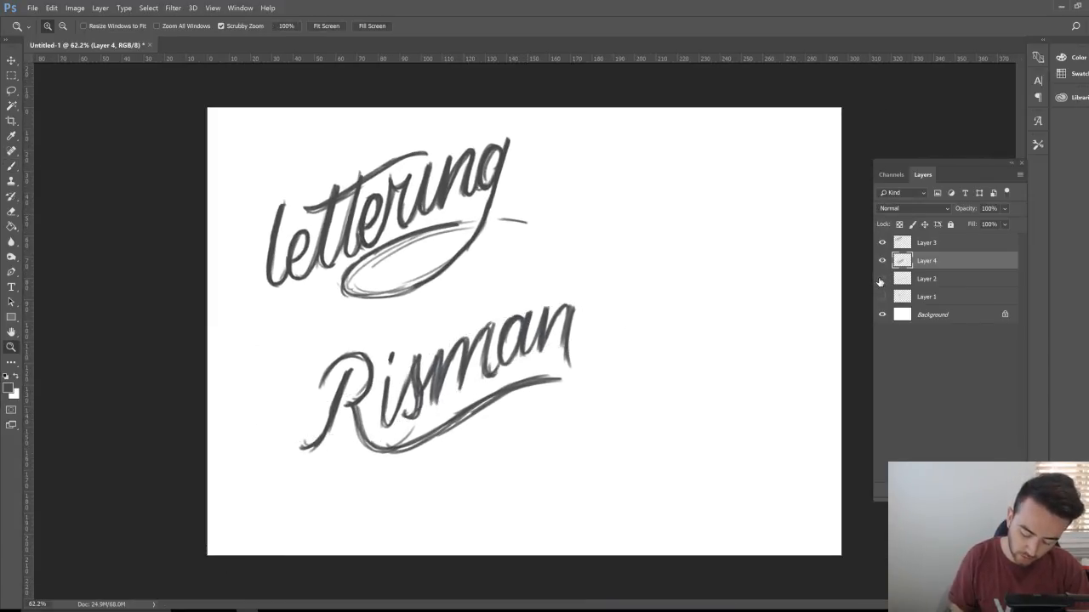
left_click(882, 280)
left_click(935, 284)
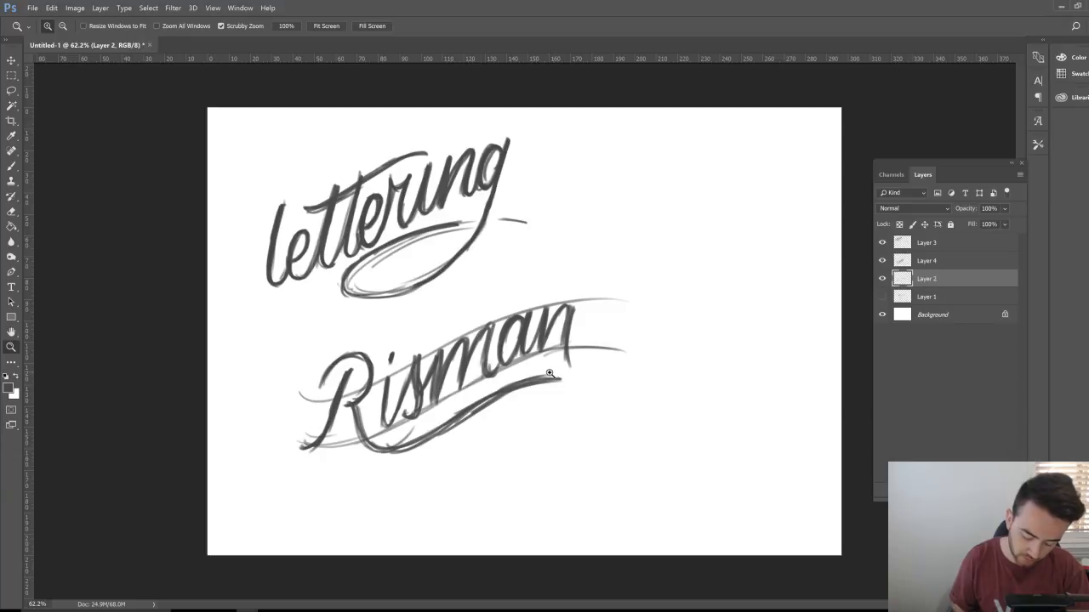
key("v")
left_click_drag(537, 366, 680, 438)
Step: Move Risman up-left under lettering and add a new empty layer above the guides
left_click(923, 261)
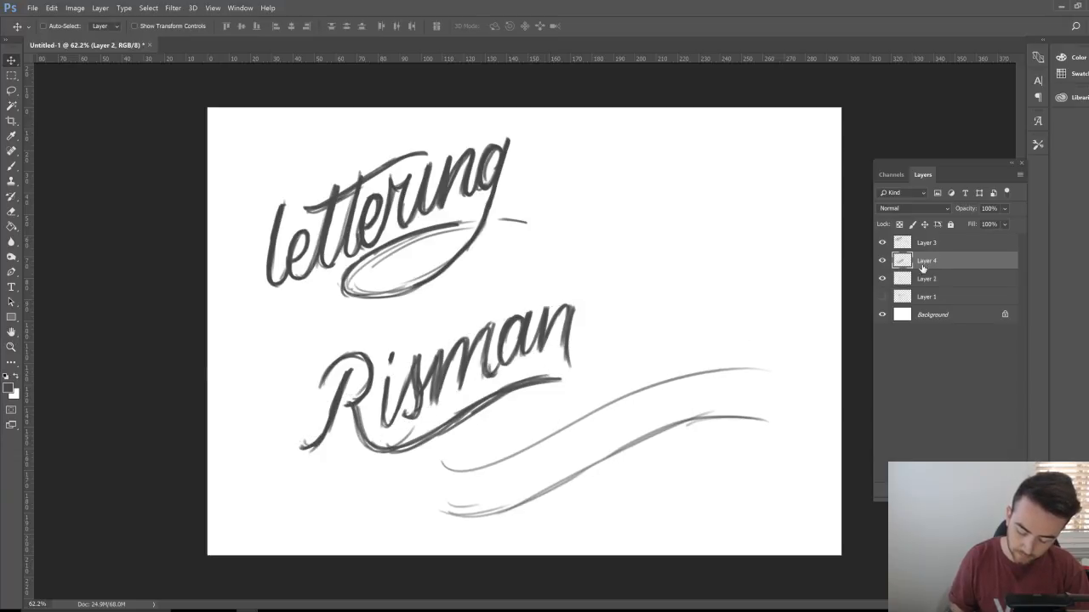
left_click_drag(569, 368, 511, 356)
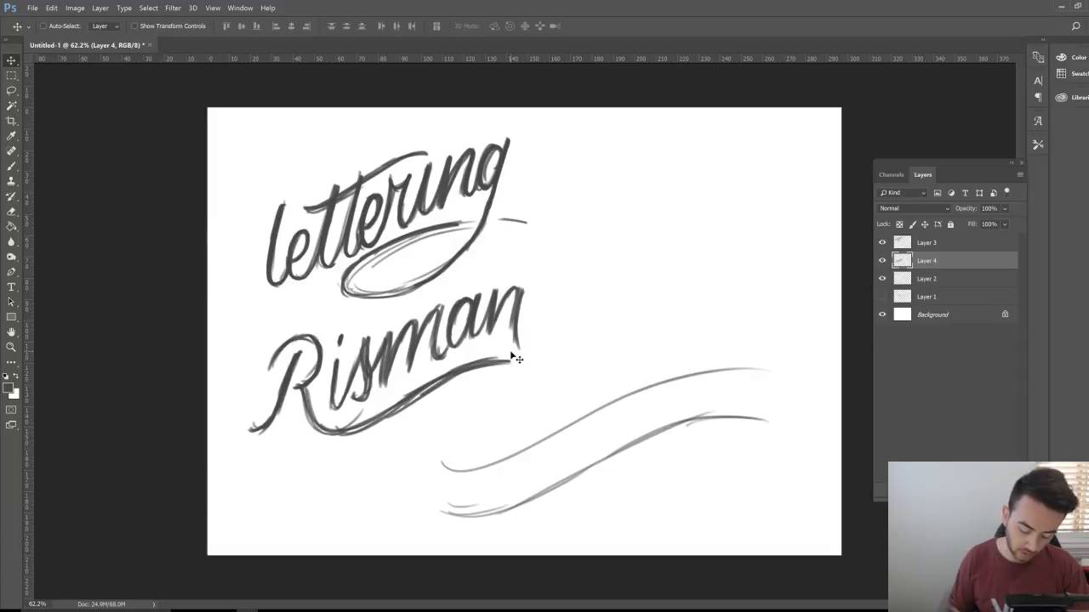
left_click(946, 283)
key("ctrl+shift+alt+n")
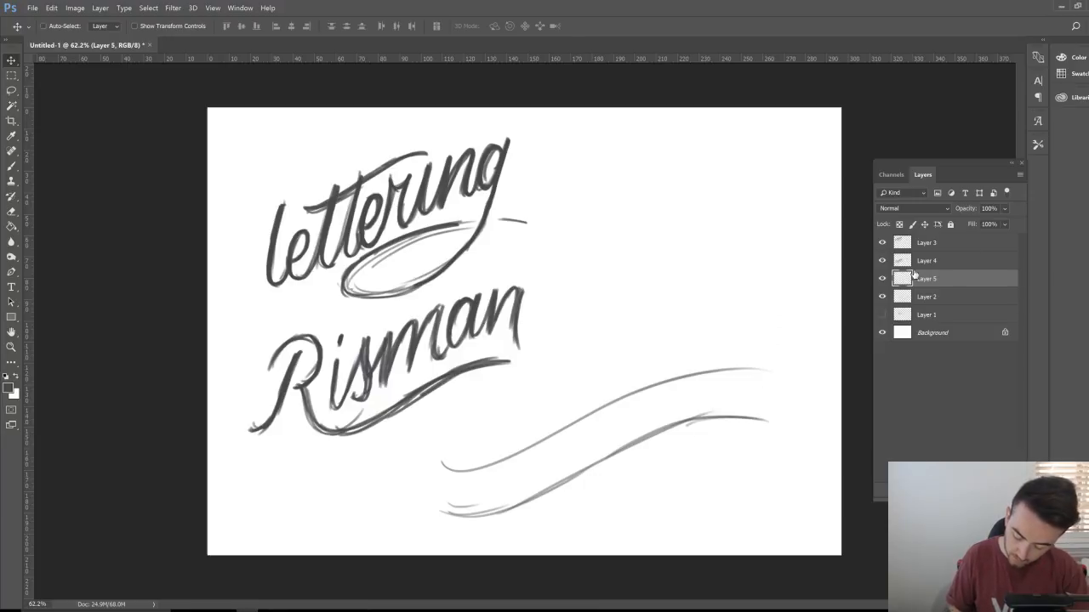
Step: Shift the swoosh guides up-left, closer below Risman, and zoom in on them
left_click(956, 299)
left_click_drag(627, 446, 573, 432)
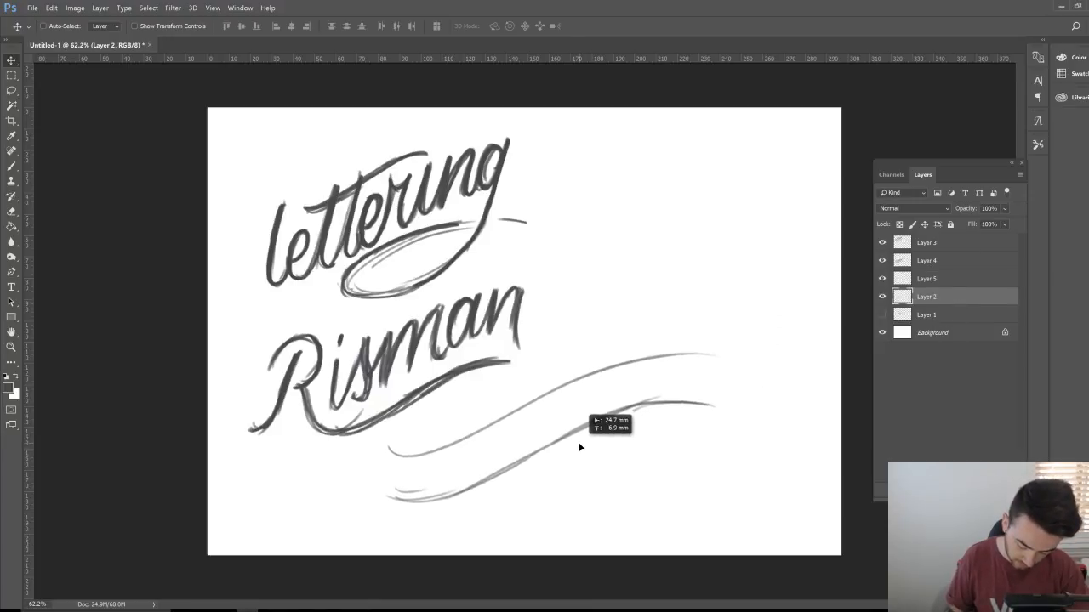
key("z")
mouse_move(489, 456)
left_mouse_down()
mouse_move(512, 452)
mouse_move(556, 389)
mouse_move(537, 392)
left_mouse_up()
key("b")
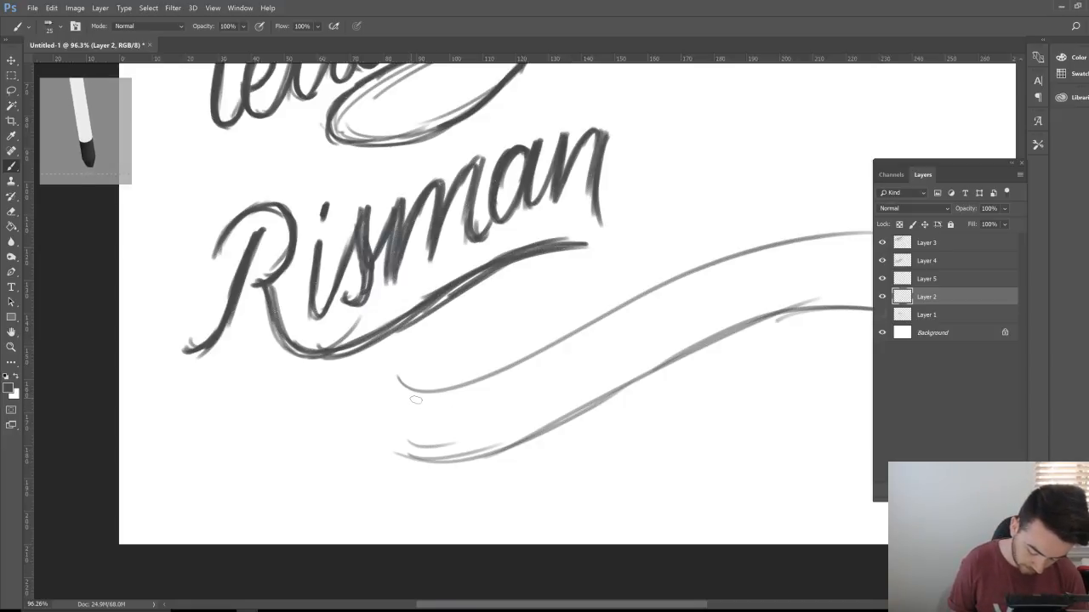
mouse_move(409, 404)
left_mouse_down()
mouse_move(442, 394)
mouse_move(406, 401)
mouse_move(475, 353)
mouse_move(487, 324)
mouse_move(440, 478)
left_mouse_up()
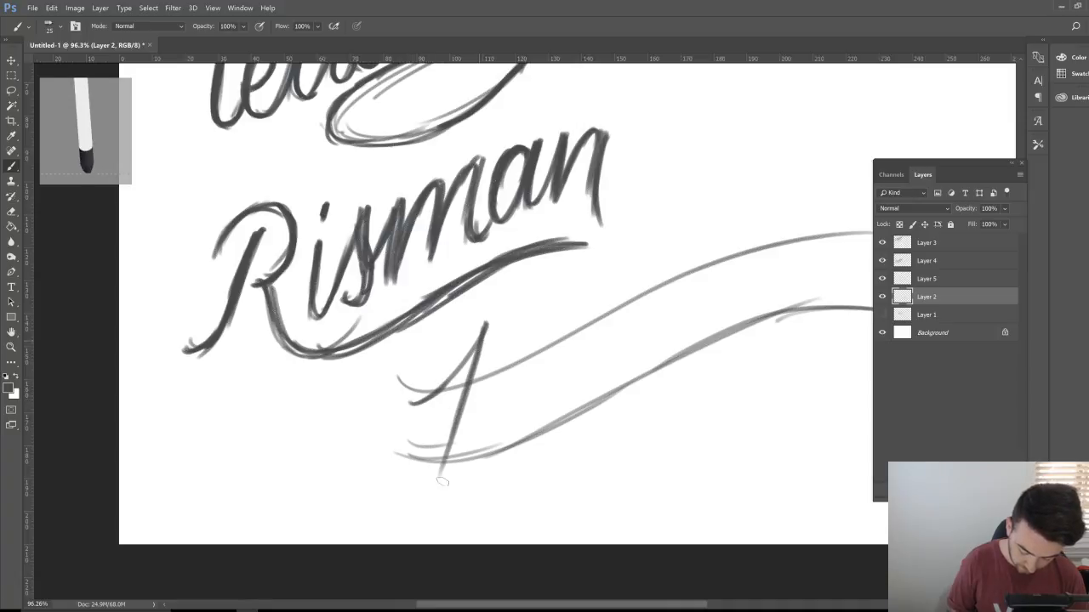
left_click_drag(478, 387, 440, 485)
left_click_drag(481, 381, 426, 500)
mouse_move(410, 411)
left_mouse_down()
mouse_move(482, 363)
mouse_move(493, 321)
mouse_move(468, 369)
left_mouse_up()
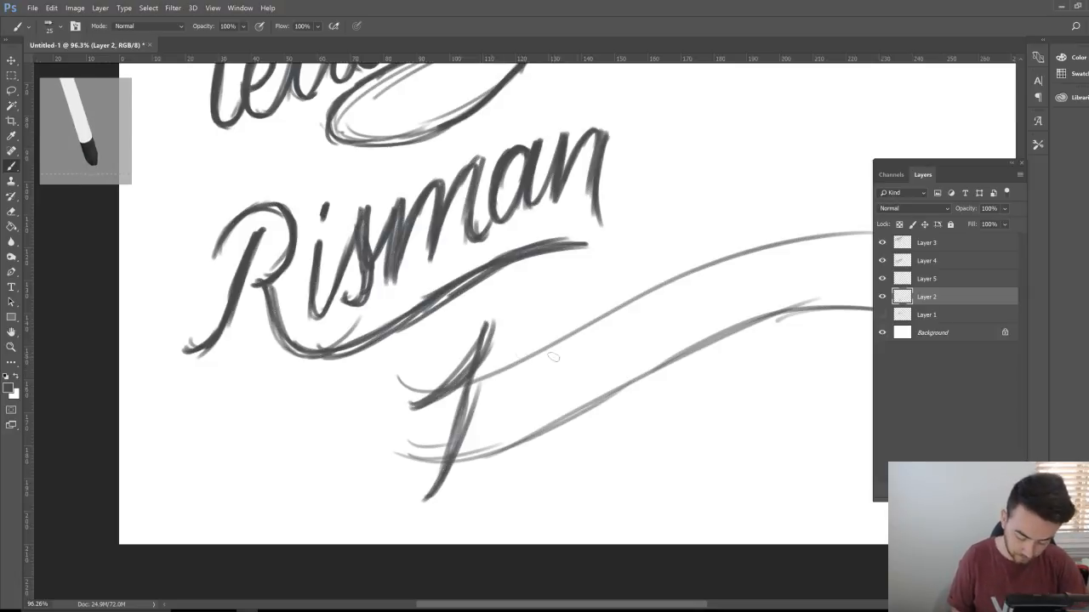
key("e")
mouse_move(467, 350)
left_mouse_down()
mouse_move(430, 392)
mouse_move(486, 332)
mouse_move(475, 355)
mouse_move(496, 340)
mouse_move(451, 384)
mouse_move(459, 393)
mouse_move(443, 397)
mouse_move(466, 394)
mouse_move(473, 407)
mouse_move(446, 436)
mouse_move(460, 448)
mouse_move(430, 498)
mouse_move(462, 445)
left_mouse_up()
key("ctrl+z")
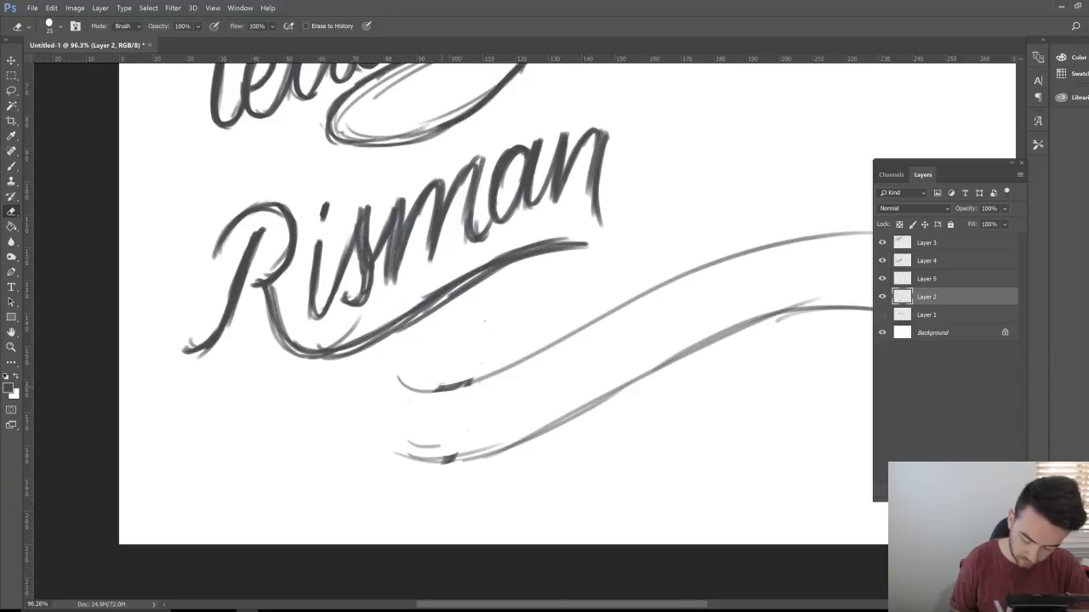
left_click(954, 279)
key("b")
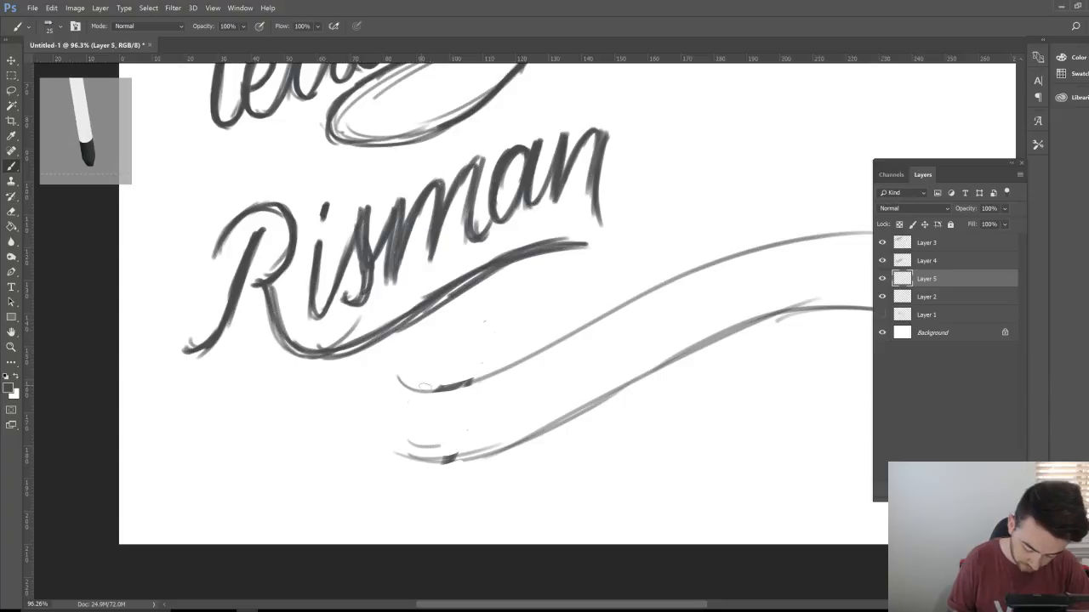
left_click_drag(423, 387, 490, 313)
left_click_drag(490, 313, 444, 449)
left_click_drag(464, 388, 417, 482)
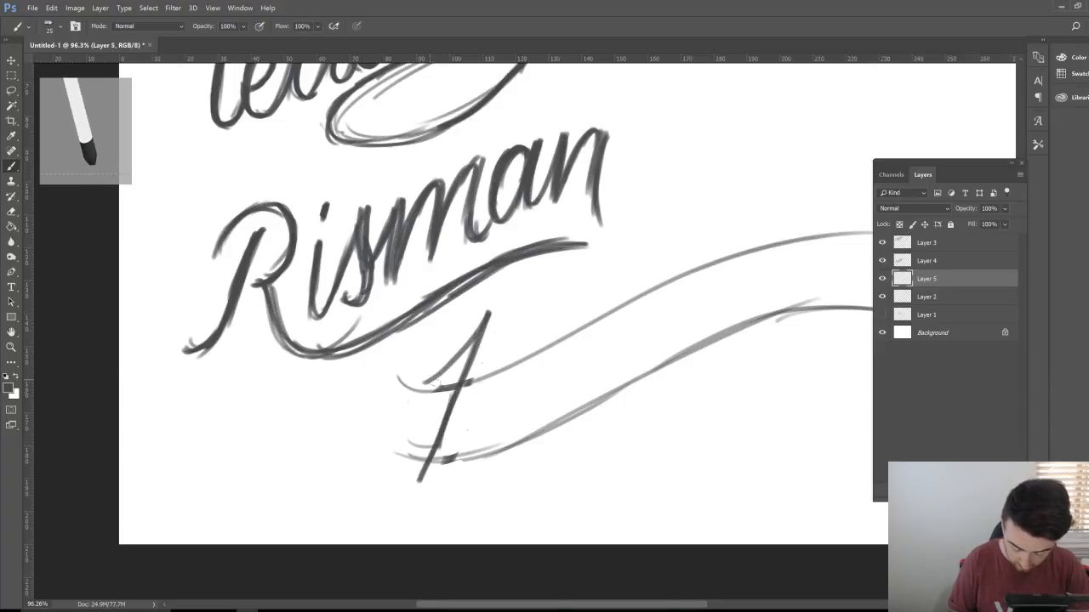
mouse_move(460, 447)
left_mouse_down()
mouse_move(479, 401)
mouse_move(483, 417)
mouse_move(529, 345)
mouse_move(510, 400)
left_mouse_up()
mouse_move(524, 362)
left_mouse_down()
mouse_move(474, 449)
mouse_move(495, 461)
mouse_move(522, 372)
left_mouse_up()
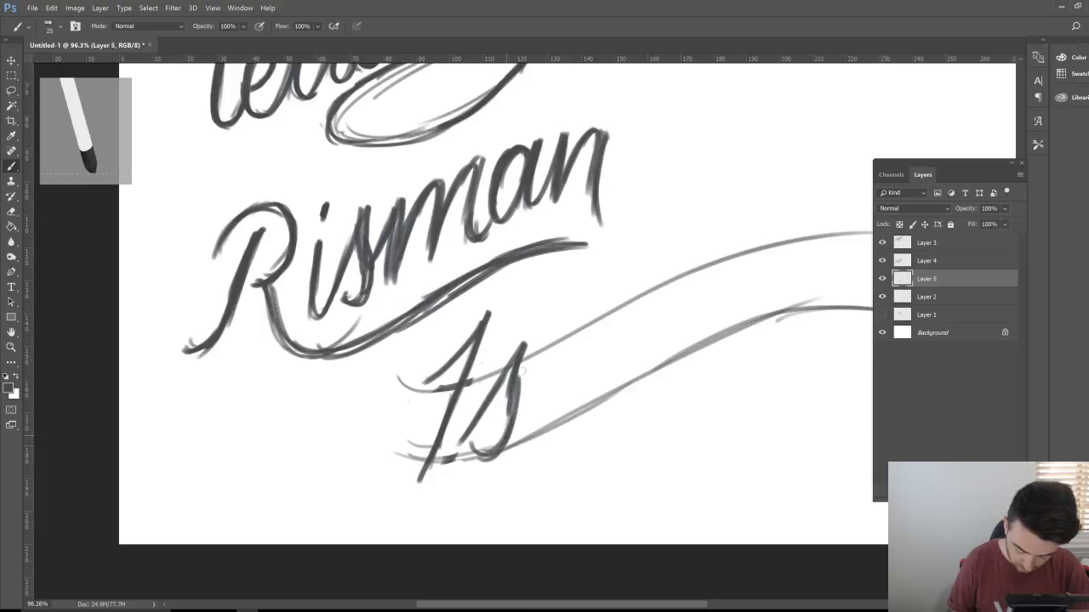
mouse_move(470, 437)
left_mouse_down()
mouse_move(528, 342)
mouse_move(519, 437)
mouse_move(488, 438)
left_mouse_up()
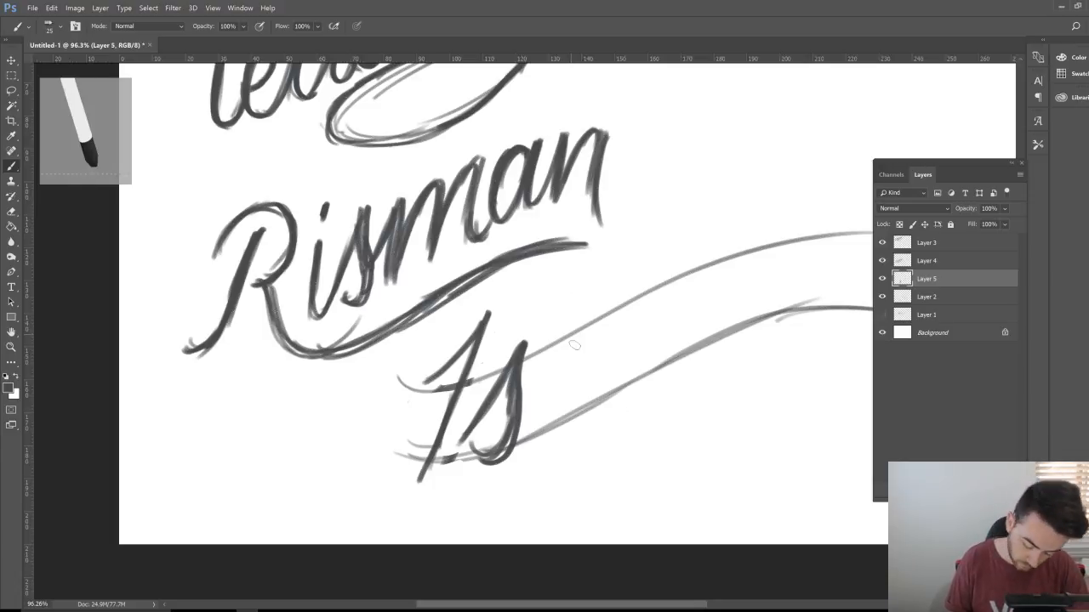
Step: Add the two a's and the final c of Isaac, then loop and darken the I
mouse_move(570, 374)
left_mouse_down()
mouse_move(563, 344)
mouse_move(536, 402)
left_mouse_up()
mouse_move(542, 364)
left_mouse_down()
mouse_move(545, 426)
mouse_move(586, 333)
mouse_move(583, 383)
mouse_move(536, 407)
mouse_move(559, 427)
left_mouse_up()
mouse_move(553, 420)
left_mouse_down()
mouse_move(592, 333)
mouse_move(580, 403)
mouse_move(624, 324)
mouse_move(600, 353)
mouse_move(595, 392)
mouse_move(621, 374)
left_mouse_up()
mouse_move(644, 313)
left_mouse_down()
mouse_move(614, 334)
mouse_move(599, 385)
mouse_move(648, 299)
mouse_move(635, 378)
left_mouse_up()
mouse_move(693, 304)
left_mouse_down()
mouse_move(662, 323)
mouse_move(680, 306)
mouse_move(669, 352)
mouse_move(691, 338)
left_mouse_up()
mouse_move(642, 377)
left_mouse_down()
mouse_move(674, 342)
mouse_move(645, 375)
left_mouse_up()
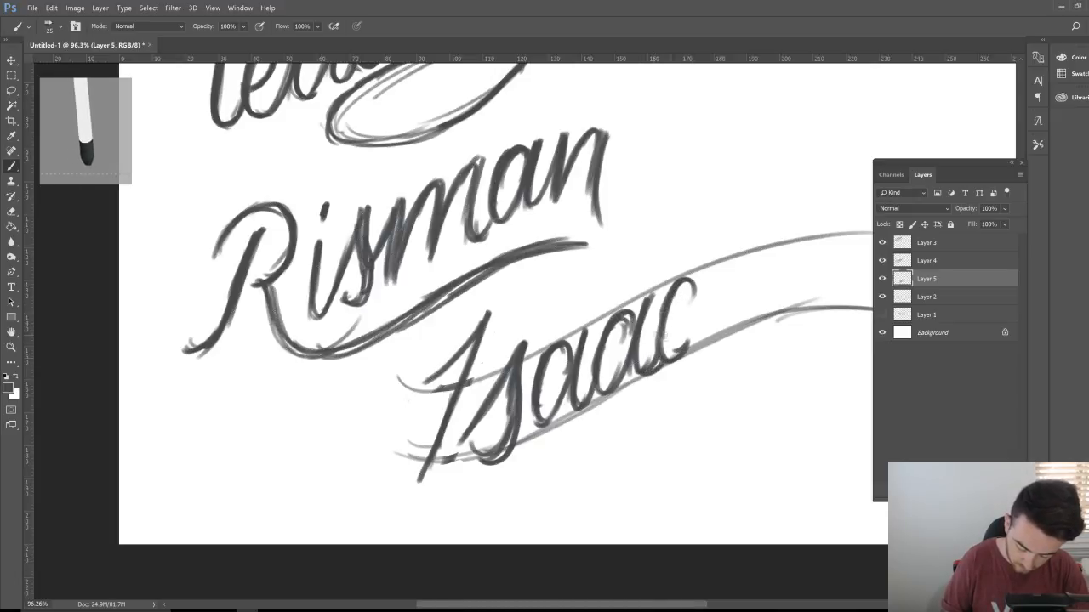
mouse_move(430, 383)
left_mouse_down()
mouse_move(487, 340)
mouse_move(508, 297)
mouse_move(465, 363)
left_mouse_up()
left_click_drag(445, 429, 420, 481)
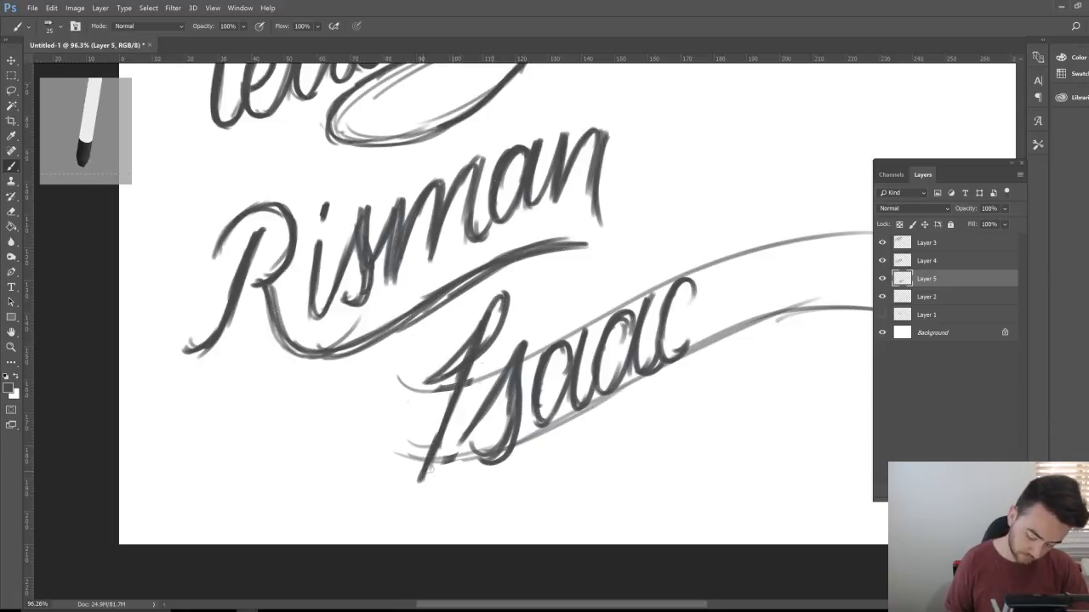
Step: Zoom out and sketch a letter stroke right of 'lettering', redoing it after trial undos
key("ctrl+space")
mouse_move(637, 408)
left_mouse_down()
mouse_move(596, 433)
mouse_move(618, 418)
left_mouse_up()
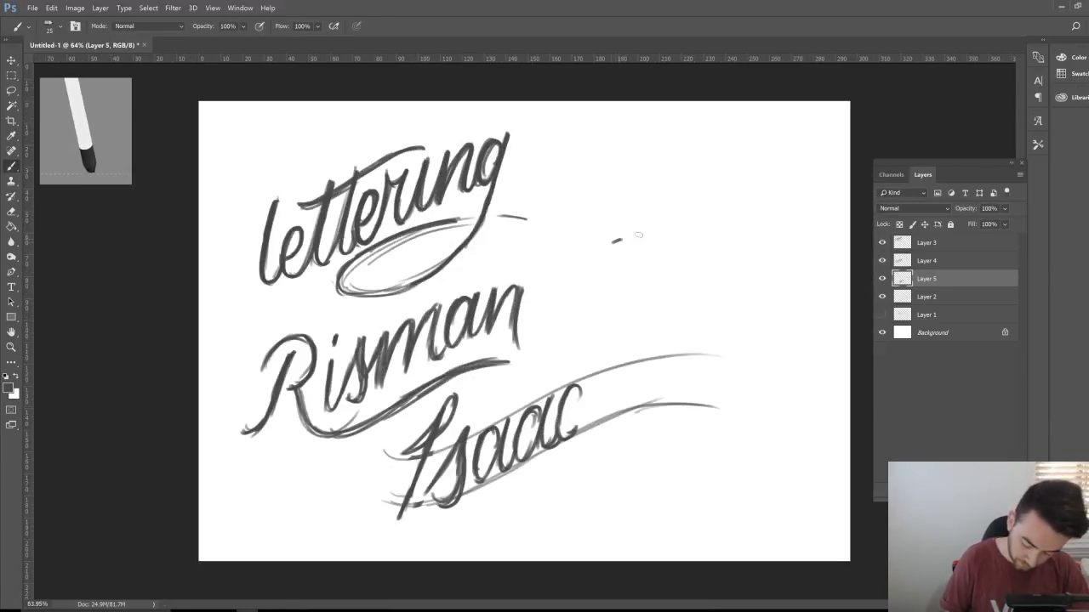
left_click_drag(639, 238, 633, 285)
key("ctrl+z")
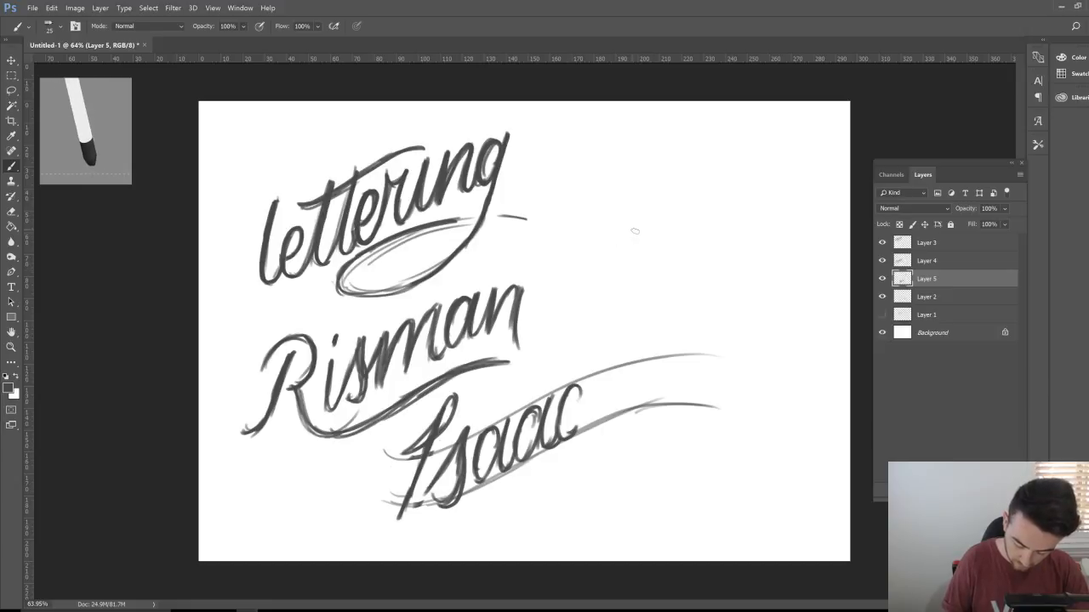
mouse_move(672, 183)
left_mouse_down()
mouse_move(637, 228)
mouse_move(654, 268)
left_mouse_up()
key("ctrl+z")
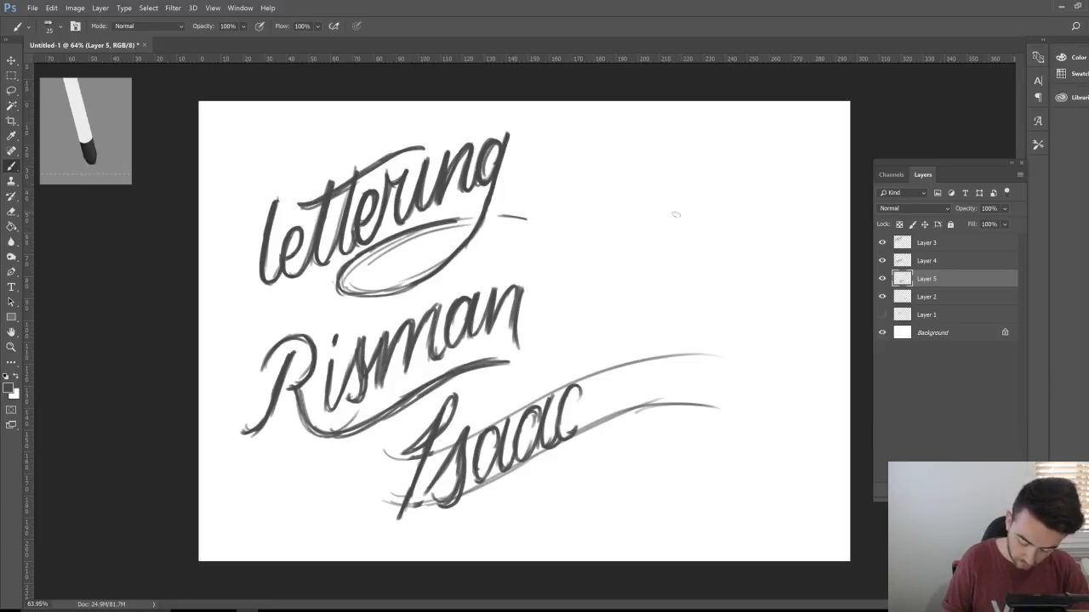
mouse_move(665, 214)
left_mouse_down()
mouse_move(695, 179)
mouse_move(678, 254)
left_mouse_up()
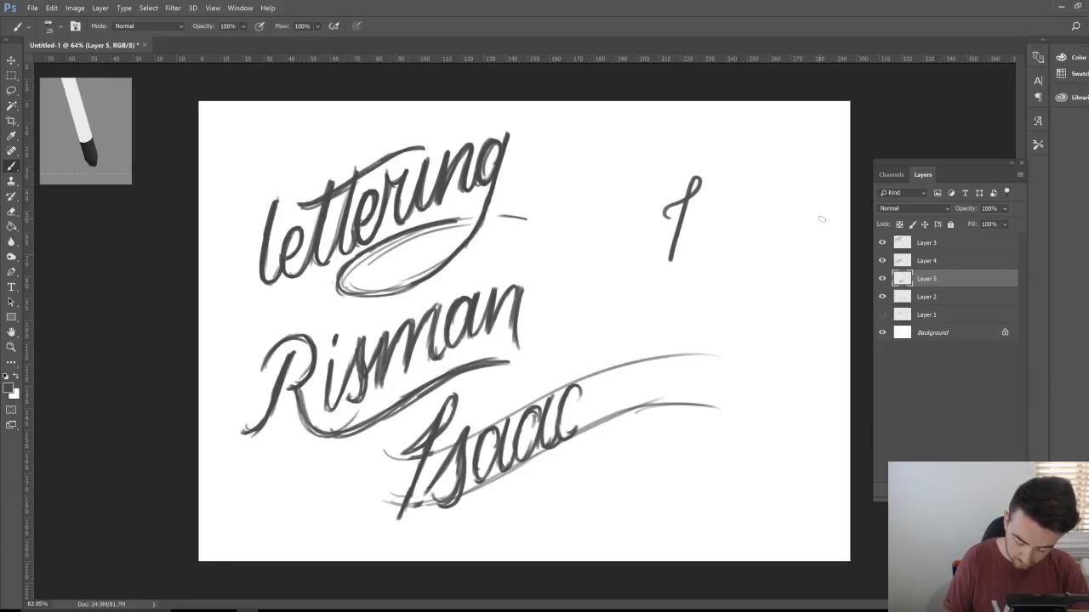
key("ctrl+z")
mouse_move(669, 216)
left_mouse_down()
mouse_move(690, 196)
mouse_move(691, 225)
mouse_move(665, 269)
left_mouse_up()
Step: Tidy the capital I with the Eraser, darkening its upper left and lightening its tail
key("e")
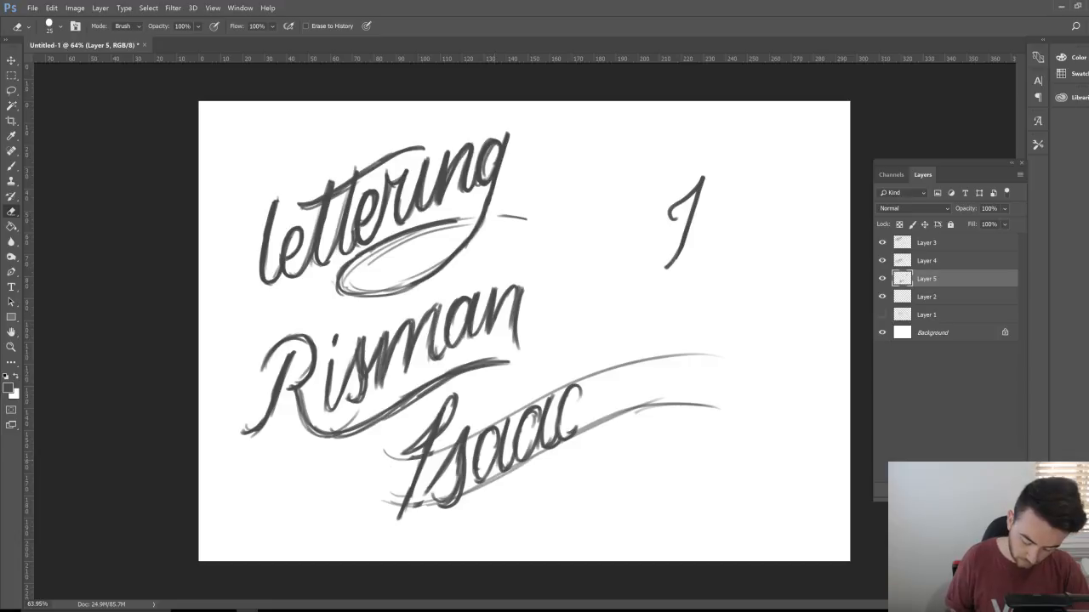
mouse_move(463, 408)
left_mouse_down()
mouse_move(451, 402)
mouse_move(443, 429)
mouse_move(405, 450)
mouse_move(447, 410)
mouse_move(398, 526)
left_mouse_up()
key("b")
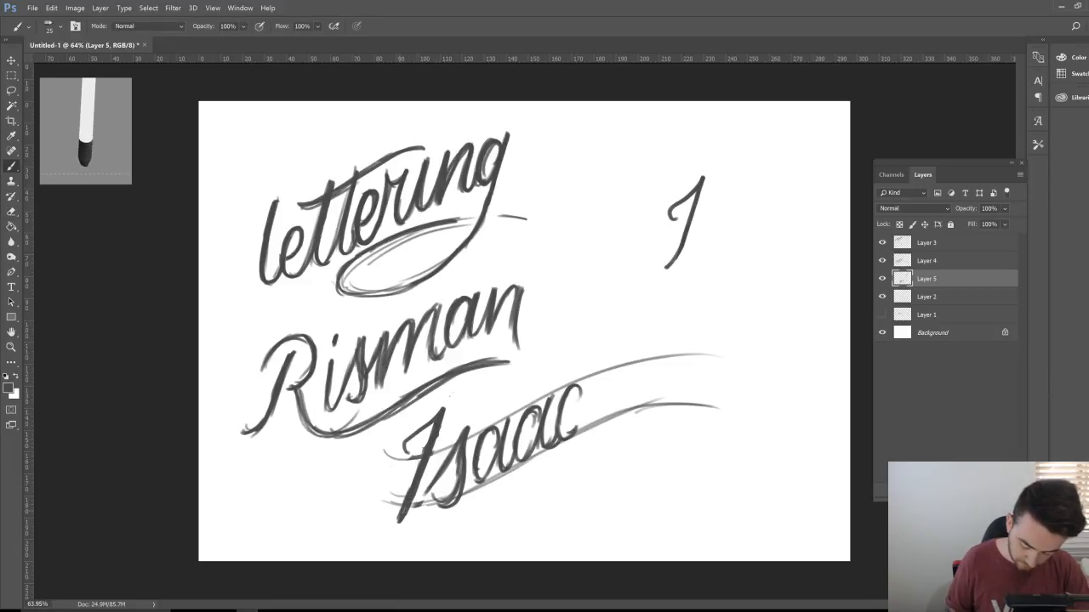
mouse_move(413, 432)
left_mouse_down()
mouse_move(401, 454)
mouse_move(441, 403)
left_mouse_up()
key("e")
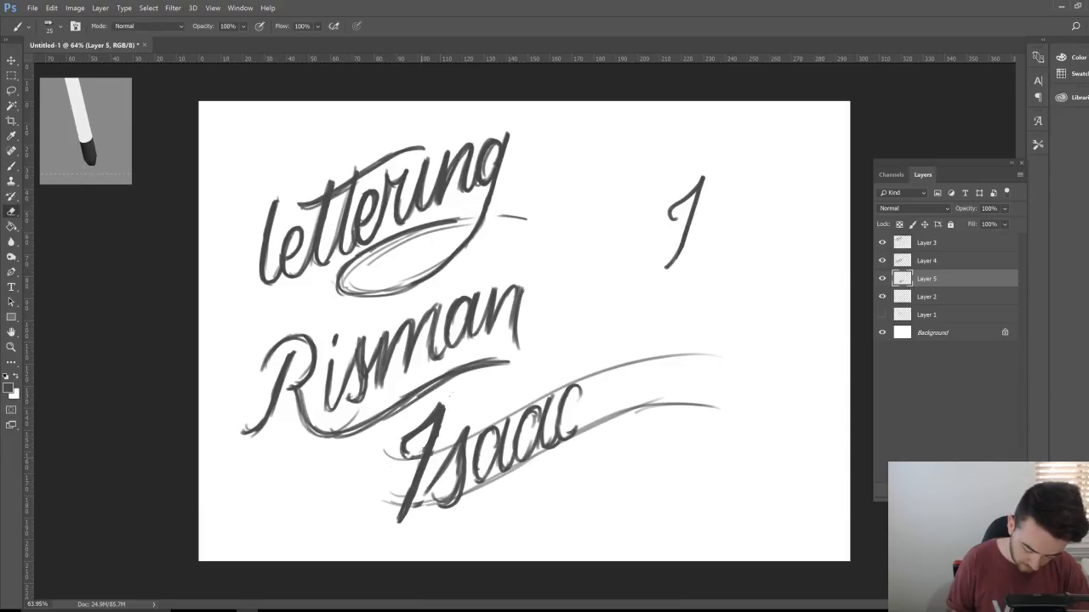
left_click_drag(405, 495, 396, 521)
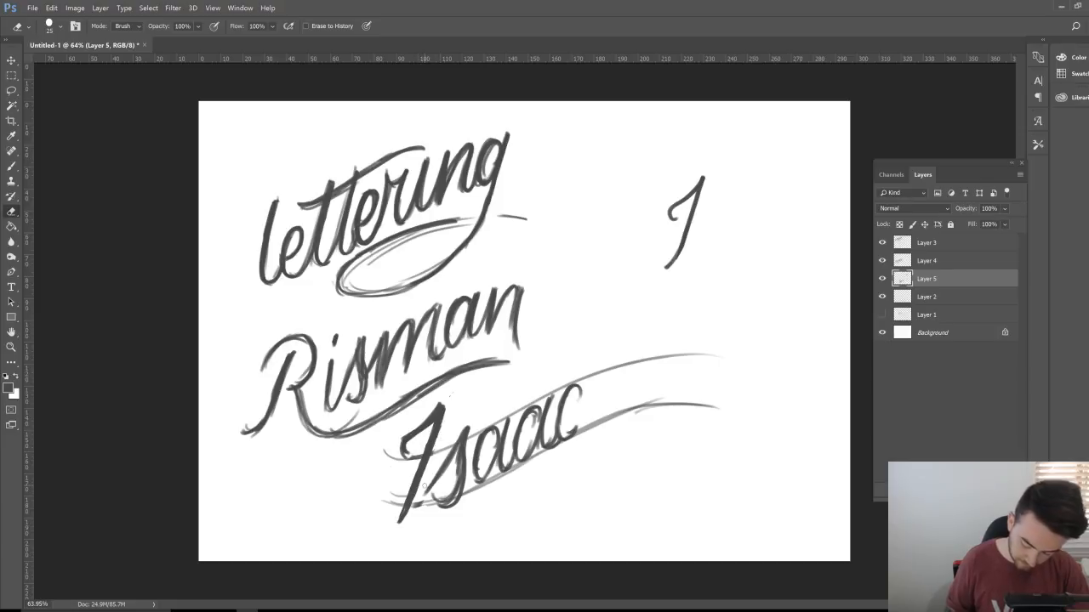
key("b")
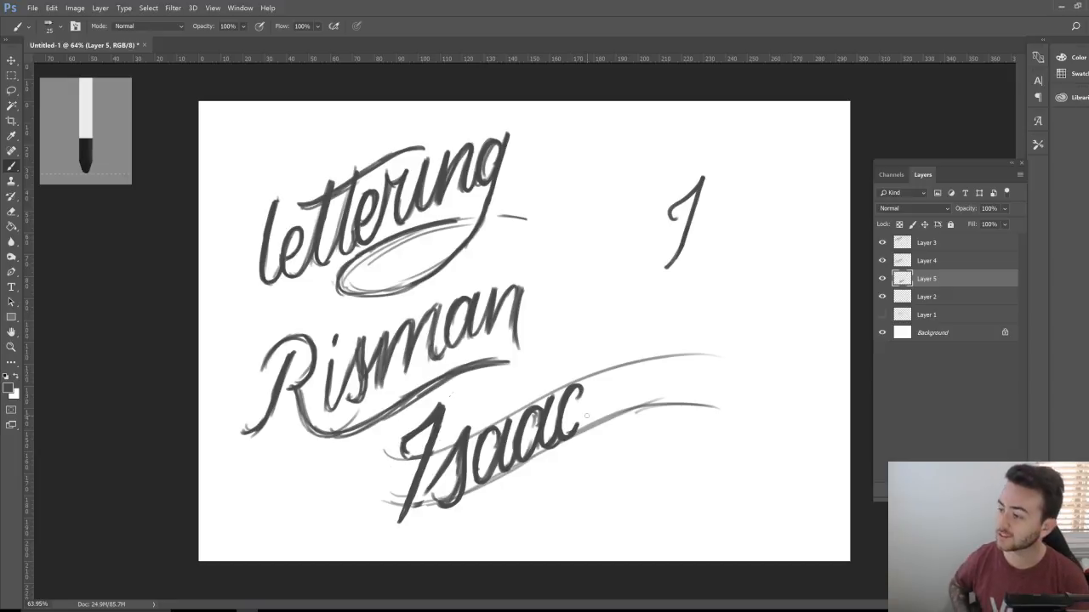
Step: Erase the stray stroke to the right of 'lettering'
left_click(885, 279)
left_click(885, 279)
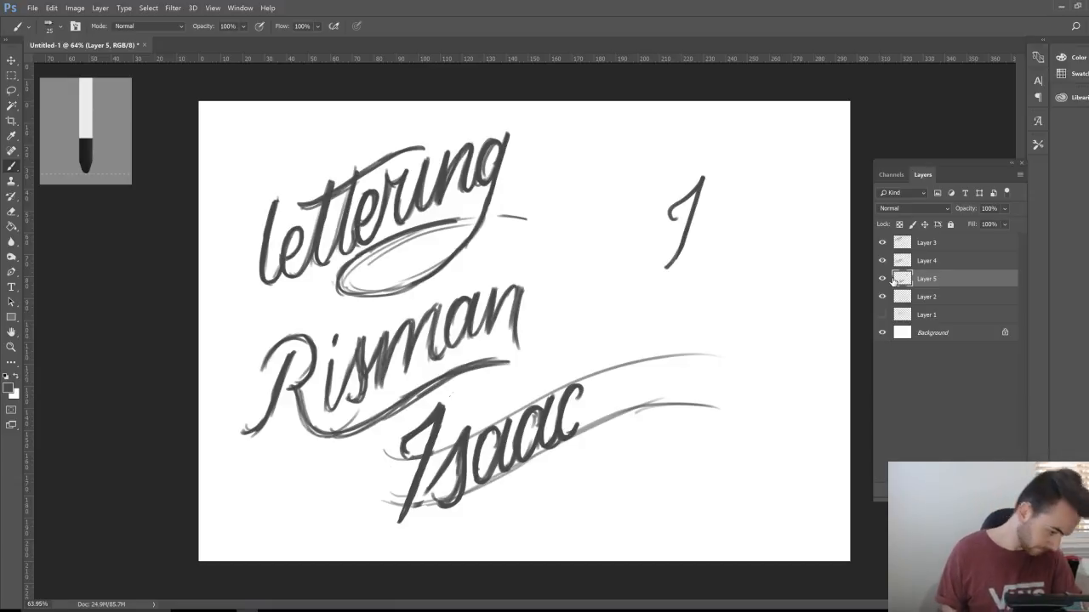
key("e")
mouse_move(670, 216)
left_mouse_down()
mouse_move(702, 174)
mouse_move(672, 263)
mouse_move(689, 199)
left_mouse_up()
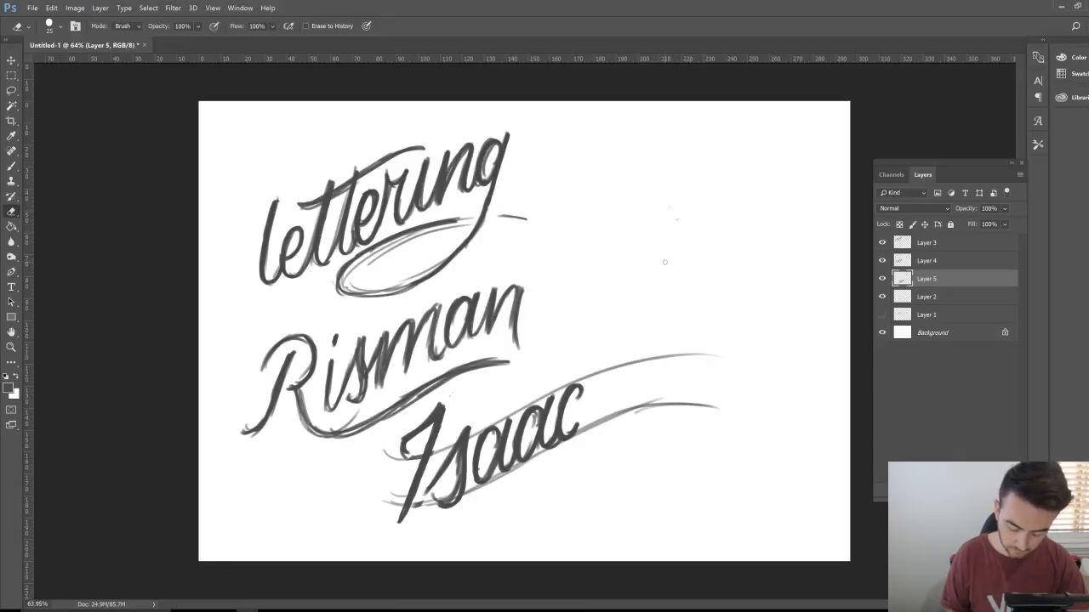
Step: Move the Layer 2 swoosh guides up and right beside lettering and add empty Layer 6
left_click(882, 297)
left_click(882, 298)
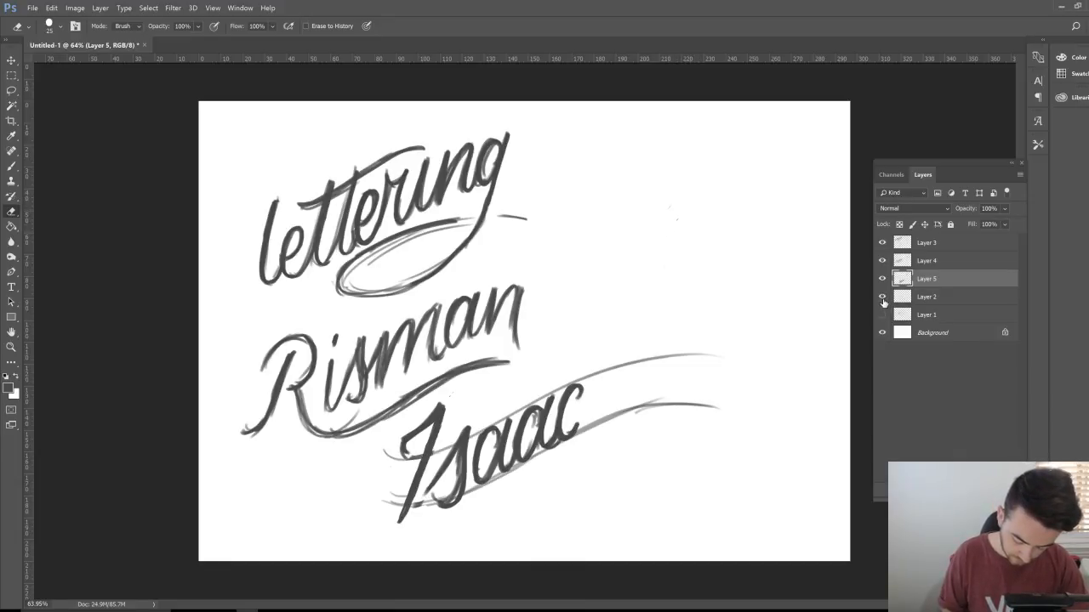
left_click(927, 299)
key("v")
mouse_move(627, 443)
left_mouse_down()
mouse_move(725, 317)
mouse_move(722, 258)
mouse_move(691, 255)
left_mouse_up()
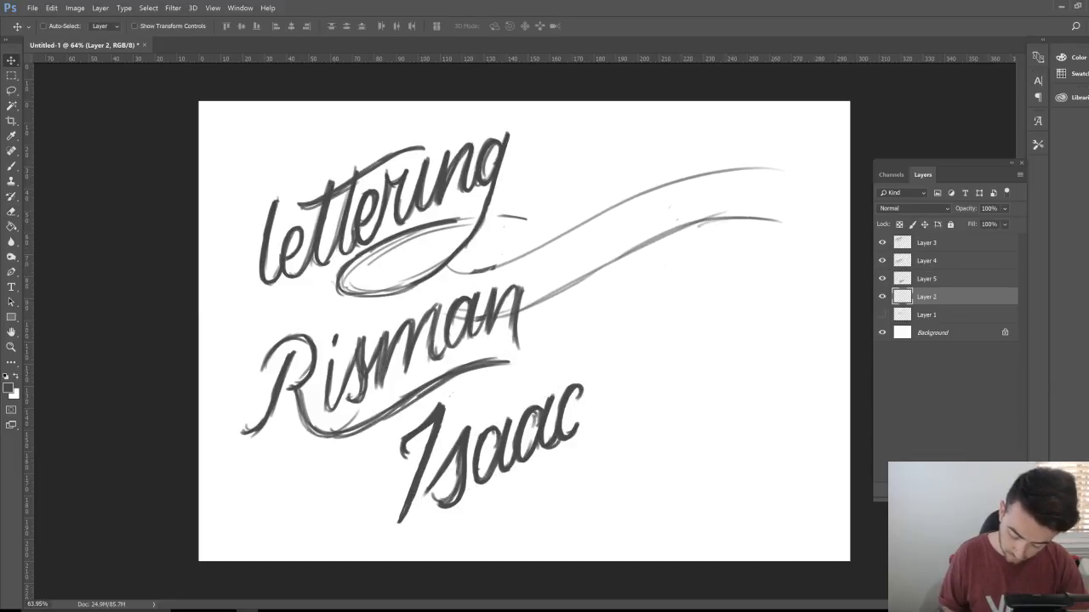
key("ctrl+shift+alt+n")
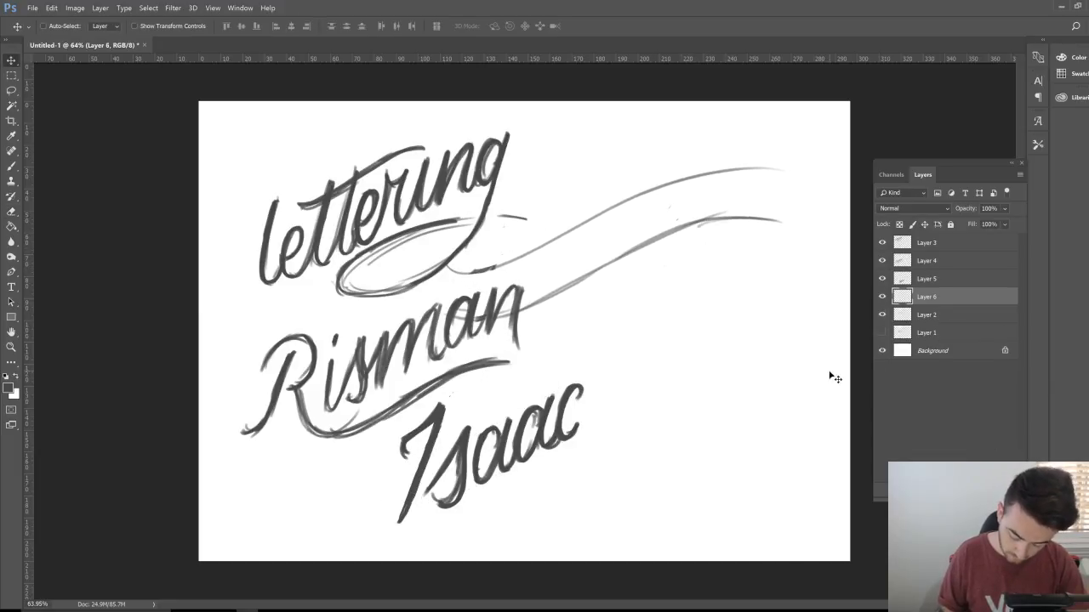
Step: Nudge the guides slightly up and left, then return to Layer 5 for painting
left_click(951, 284)
left_click(929, 315)
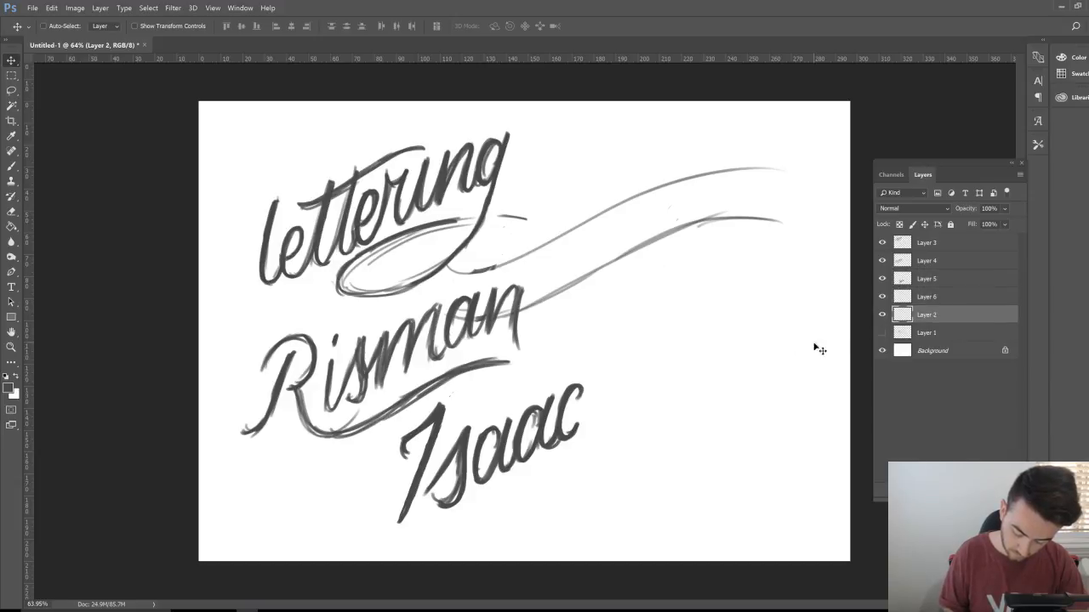
left_click_drag(745, 368, 736, 341)
left_click(956, 283)
key("b")
scroll(553, 243, "up", 3)
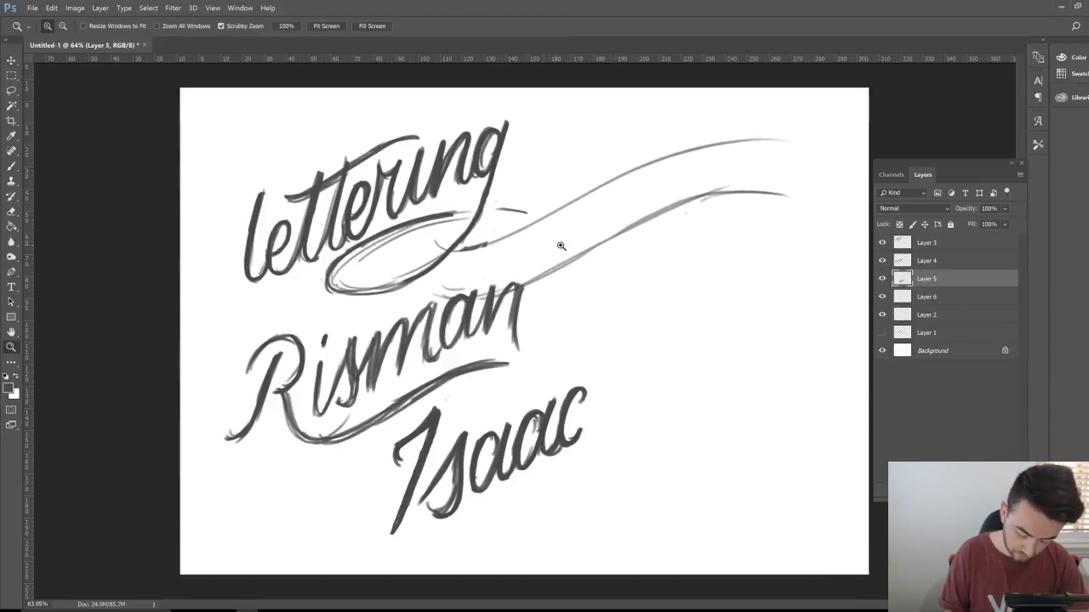
Step: Brush the C and l of Clay right of 'lettering' and start the a
mouse_move(550, 197)
left_mouse_down()
mouse_move(568, 170)
mouse_move(549, 151)
mouse_move(512, 255)
mouse_move(534, 293)
mouse_move(571, 251)
mouse_move(517, 255)
mouse_move(536, 161)
mouse_move(561, 158)
left_mouse_up()
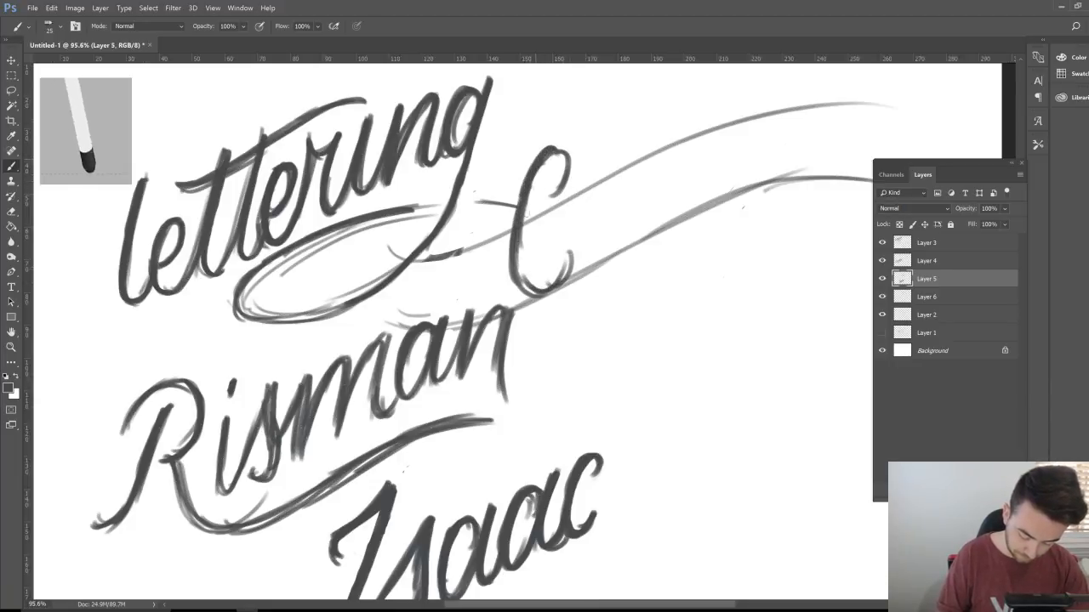
mouse_move(519, 213)
left_mouse_down()
mouse_move(553, 155)
mouse_move(564, 222)
mouse_move(570, 186)
mouse_move(515, 201)
mouse_move(532, 291)
mouse_move(557, 274)
mouse_move(590, 214)
left_mouse_up()
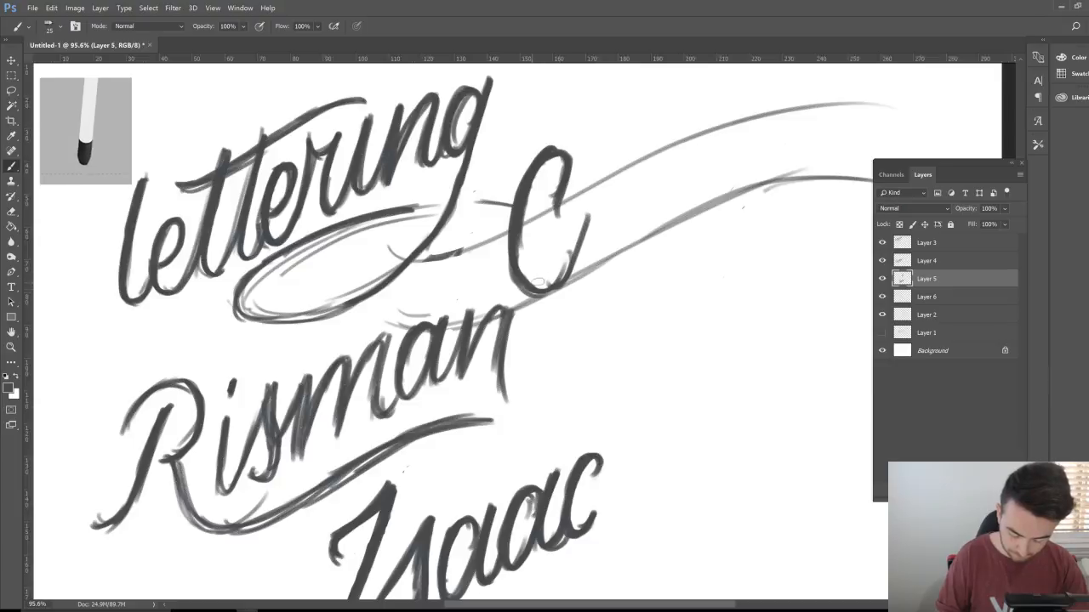
mouse_move(532, 282)
left_mouse_down()
mouse_move(558, 295)
mouse_move(610, 143)
mouse_move(592, 231)
left_mouse_up()
mouse_move(606, 144)
left_mouse_down()
mouse_move(586, 255)
mouse_move(595, 260)
mouse_move(629, 204)
mouse_move(602, 238)
left_mouse_up()
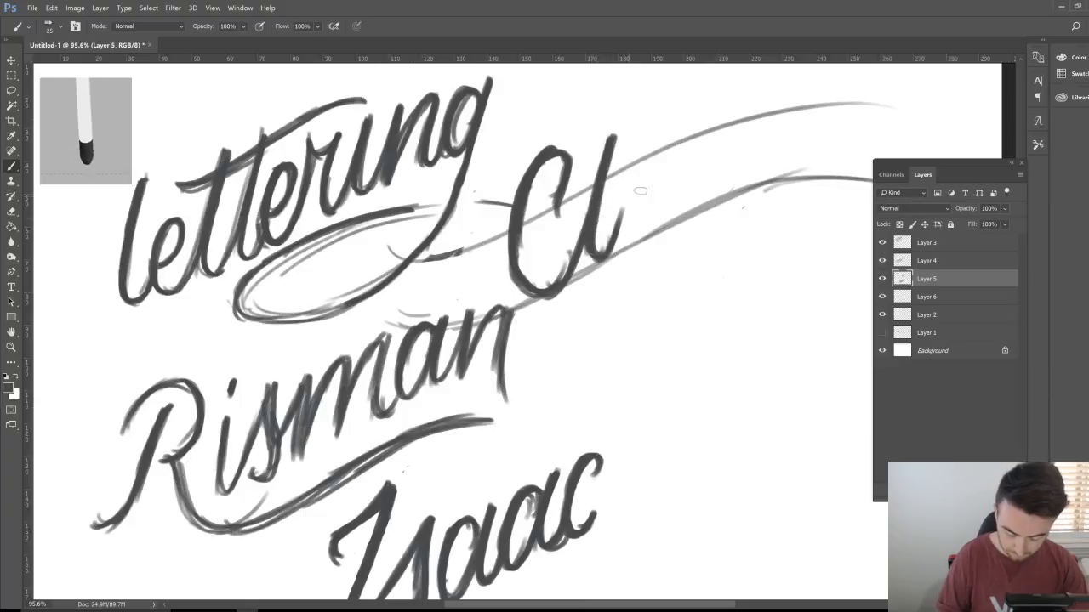
mouse_move(659, 172)
left_mouse_down()
mouse_move(634, 186)
mouse_move(642, 173)
mouse_move(631, 217)
mouse_move(642, 226)
mouse_move(629, 229)
mouse_move(672, 151)
mouse_move(660, 222)
mouse_move(680, 144)
left_mouse_up()
mouse_move(659, 226)
left_mouse_down()
mouse_move(683, 207)
mouse_move(706, 136)
left_mouse_up()
left_click_drag(689, 205, 704, 141)
mouse_move(711, 188)
left_mouse_down()
mouse_move(691, 213)
mouse_move(740, 126)
mouse_move(721, 212)
left_mouse_up()
Step: Form the y of Clay with a looped descender, undoing the last dark stroke
left_click_drag(733, 133, 709, 291)
mouse_move(730, 204)
left_mouse_down()
mouse_move(706, 289)
mouse_move(708, 266)
mouse_move(609, 340)
mouse_move(661, 270)
left_mouse_up()
left_click_drag(732, 246, 762, 95)
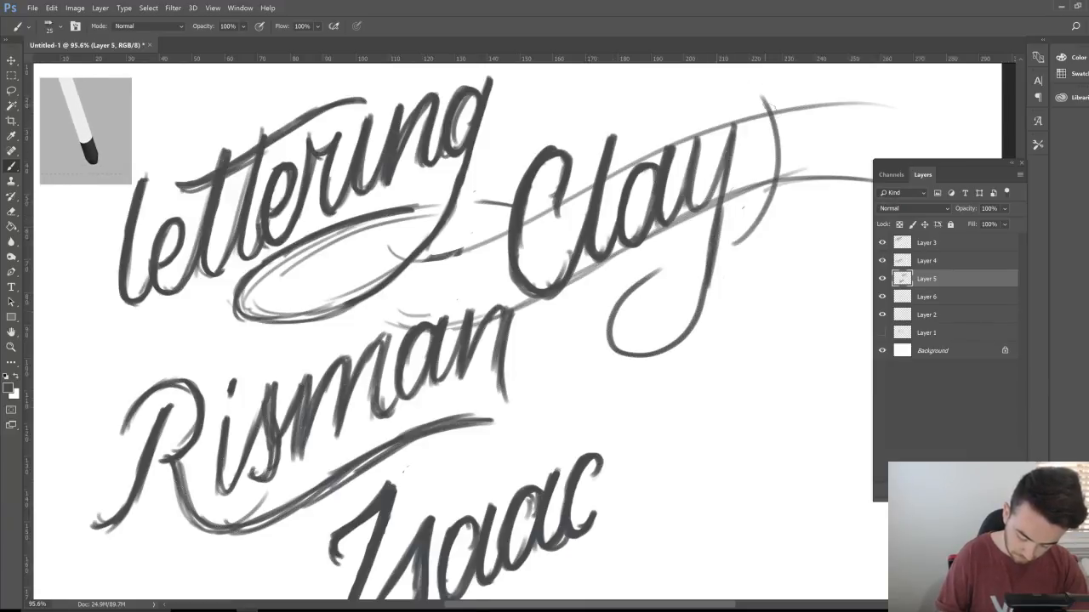
mouse_move(704, 241)
left_mouse_down()
mouse_move(630, 303)
mouse_move(612, 356)
mouse_move(615, 331)
mouse_move(678, 352)
mouse_move(721, 252)
left_mouse_up()
mouse_move(742, 124)
left_mouse_down()
mouse_move(694, 334)
mouse_move(648, 357)
mouse_move(628, 354)
mouse_move(616, 326)
mouse_move(648, 273)
mouse_move(750, 235)
mouse_move(774, 180)
left_mouse_up()
left_click_drag(764, 103, 776, 185)
key("ctrl+z")
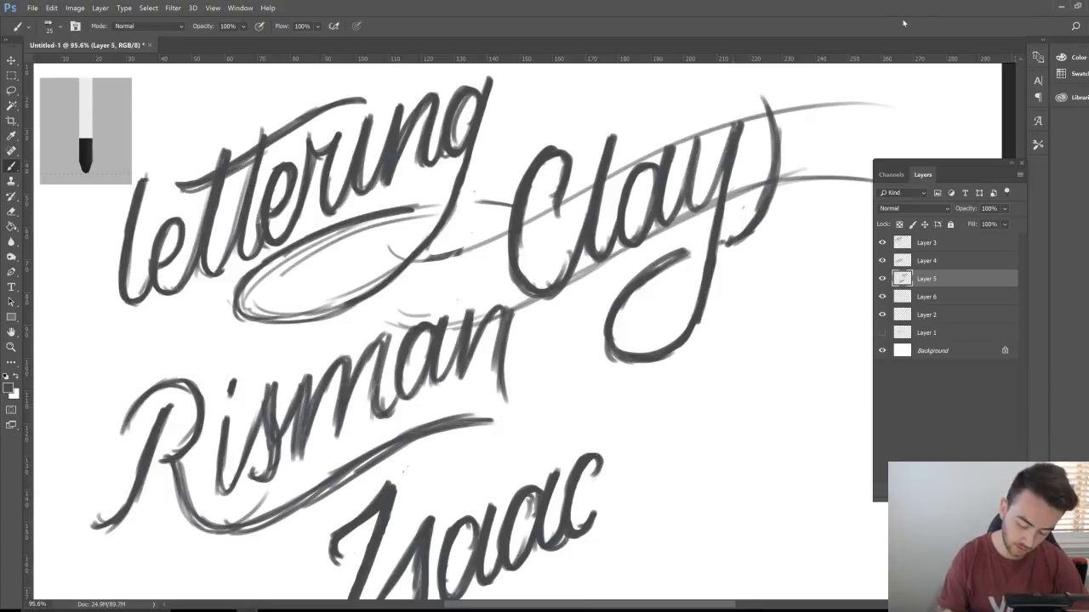
Step: Toggle the guide curves to check Clay, then zoom out to the whole page
left_click(881, 314)
left_click(883, 316)
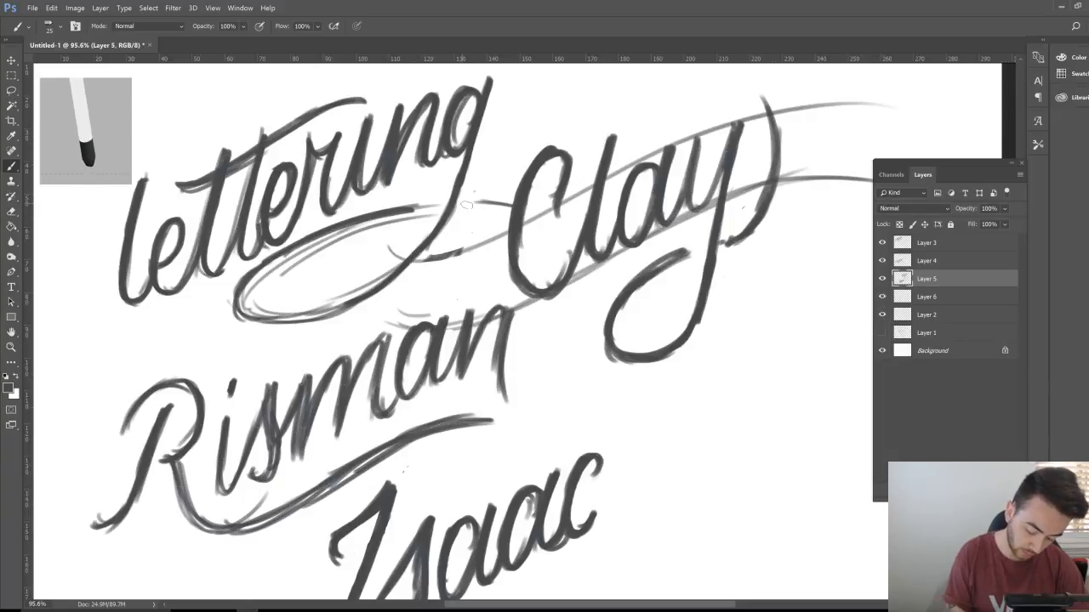
left_click_drag(665, 357, 634, 374)
left_click_drag(639, 512, 587, 476)
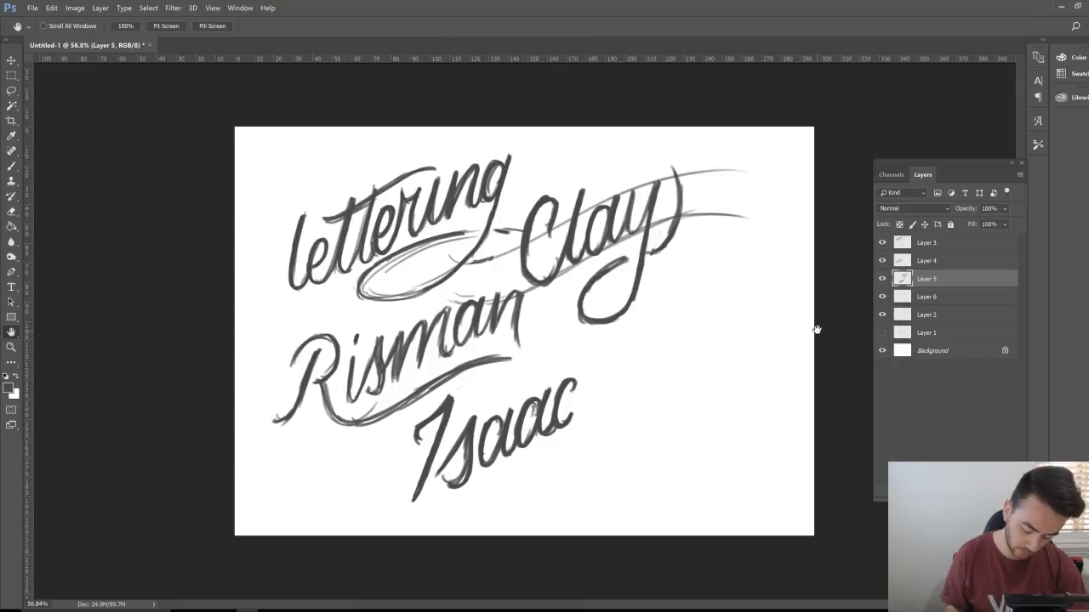
Step: Drag the Layer 2 guide curves down so they run to the right of Isaac
left_click(882, 316)
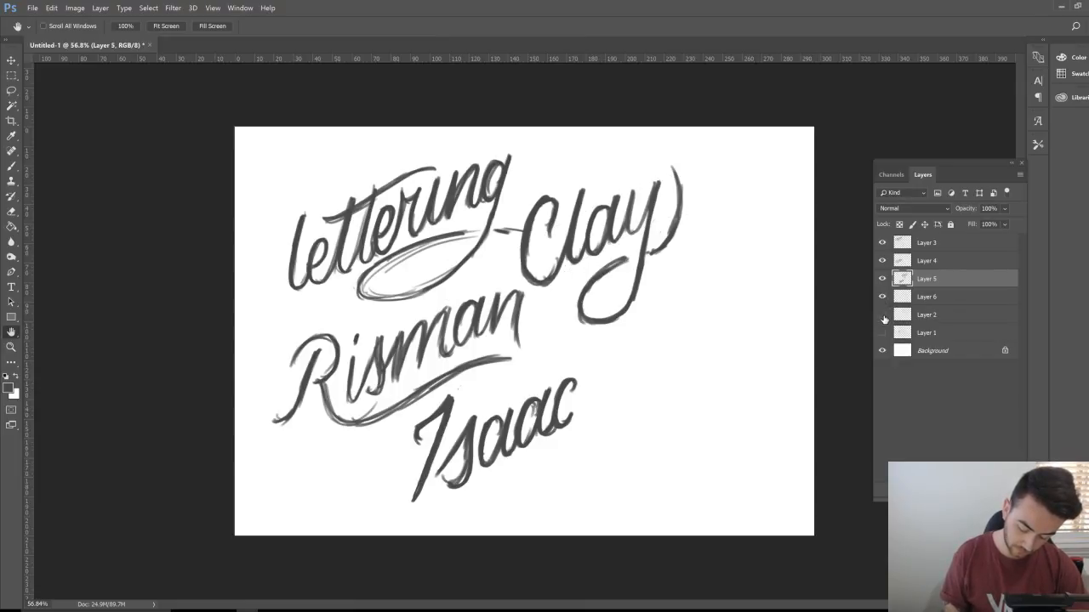
left_click(884, 318)
left_click(944, 317)
key("v")
left_click_drag(625, 298, 669, 415)
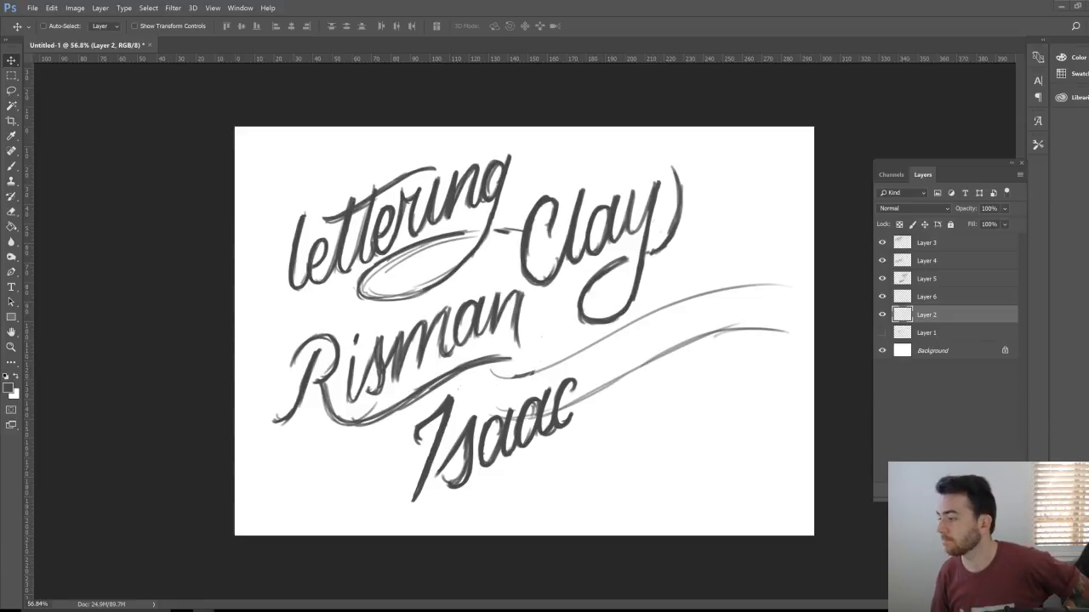
Step: Zoom in and pan to frame Isaac and the guide curves
left_click(881, 315)
left_click(882, 315)
key("z")
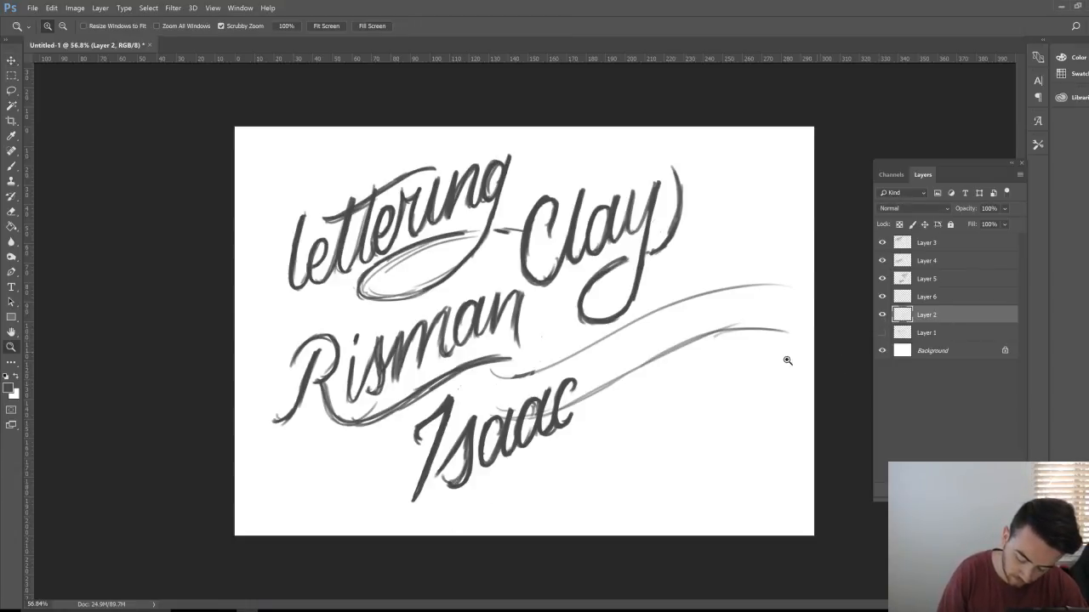
left_click_drag(584, 403, 614, 396)
key("h")
left_click_drag(707, 384, 630, 431)
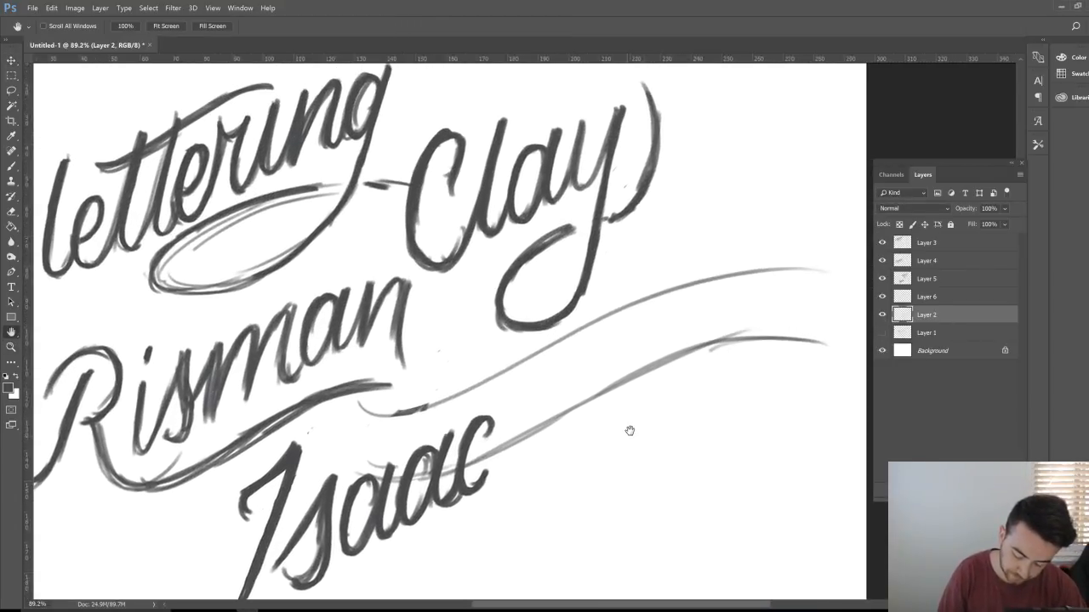
left_click(919, 297)
key("b")
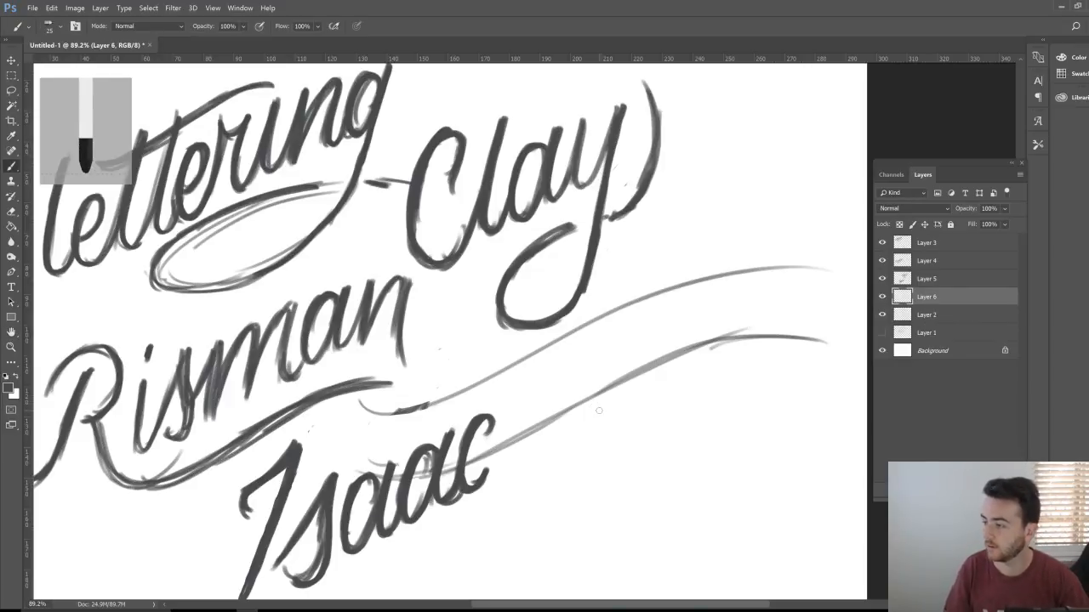
Step: Shift the Layer 2 guide curves down and right, then fit the page on screen
left_click(953, 314)
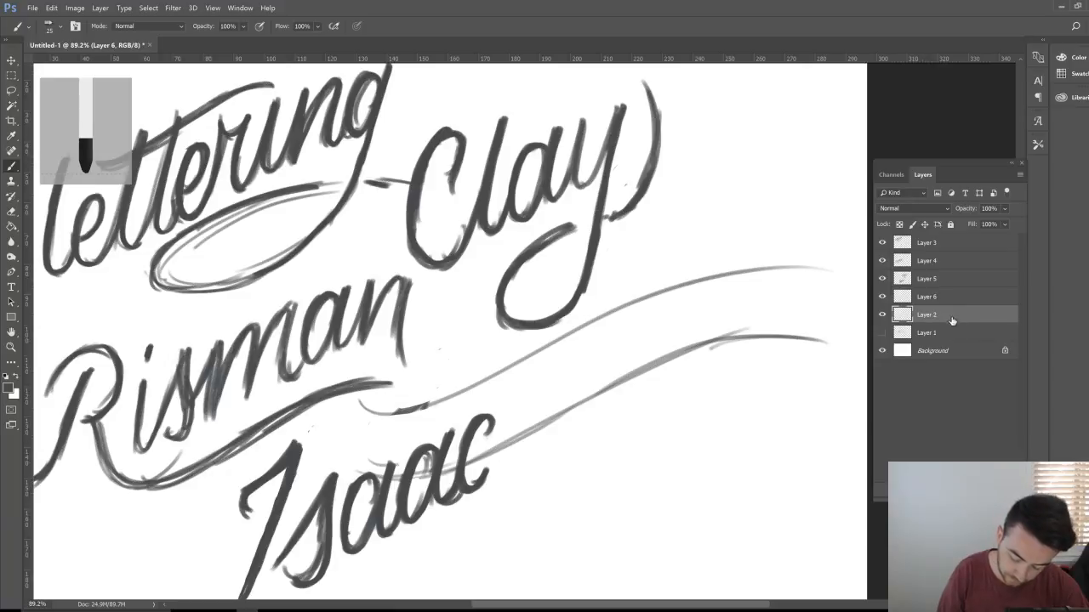
key("v")
left_click_drag(623, 382, 640, 413)
left_click(936, 302)
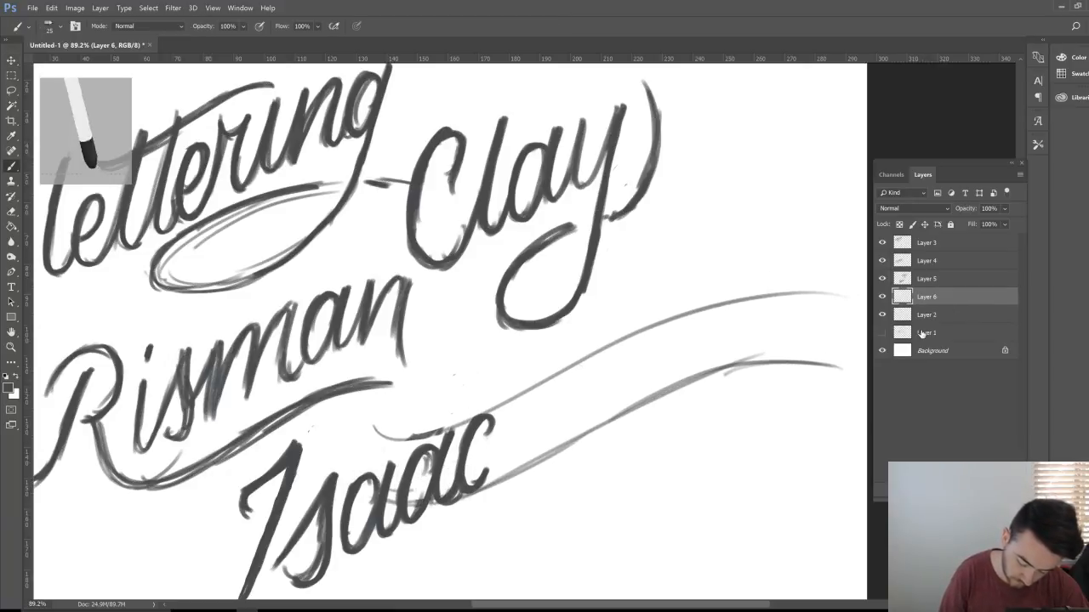
key("b")
key("ctrl+0")
key("h")
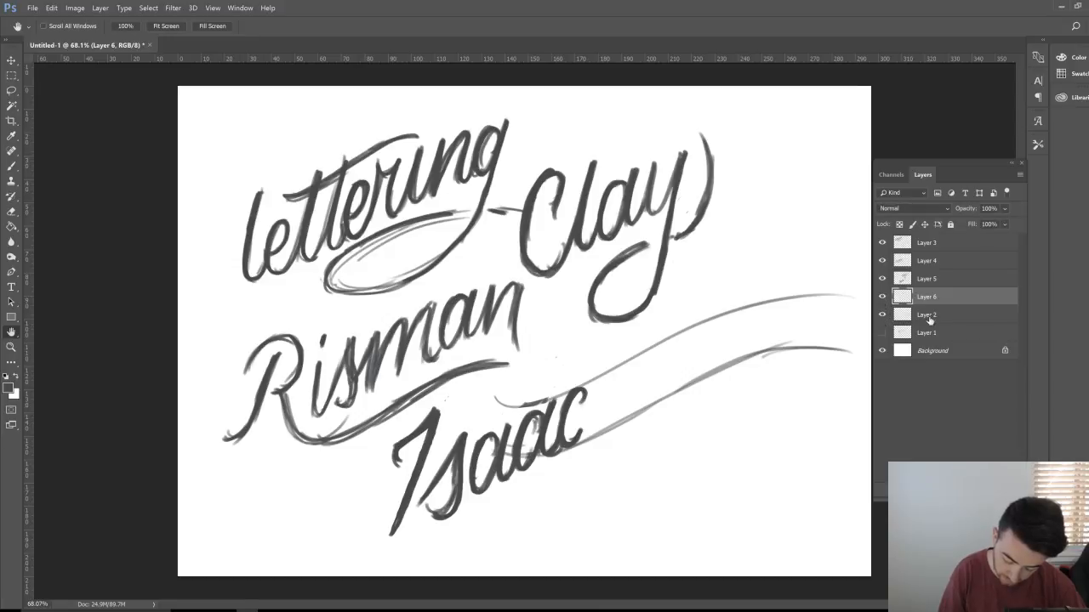
Step: Lower the guides further so they start at Isaac's final c, then reselect Layer 6
left_click(901, 315)
key("v")
mouse_move(686, 420)
left_mouse_down()
mouse_move(688, 478)
mouse_move(700, 403)
mouse_move(705, 421)
mouse_move(698, 407)
mouse_move(702, 417)
mouse_move(777, 401)
mouse_move(715, 414)
left_mouse_up()
key("z")
key("v")
left_click(927, 296)
key("b")
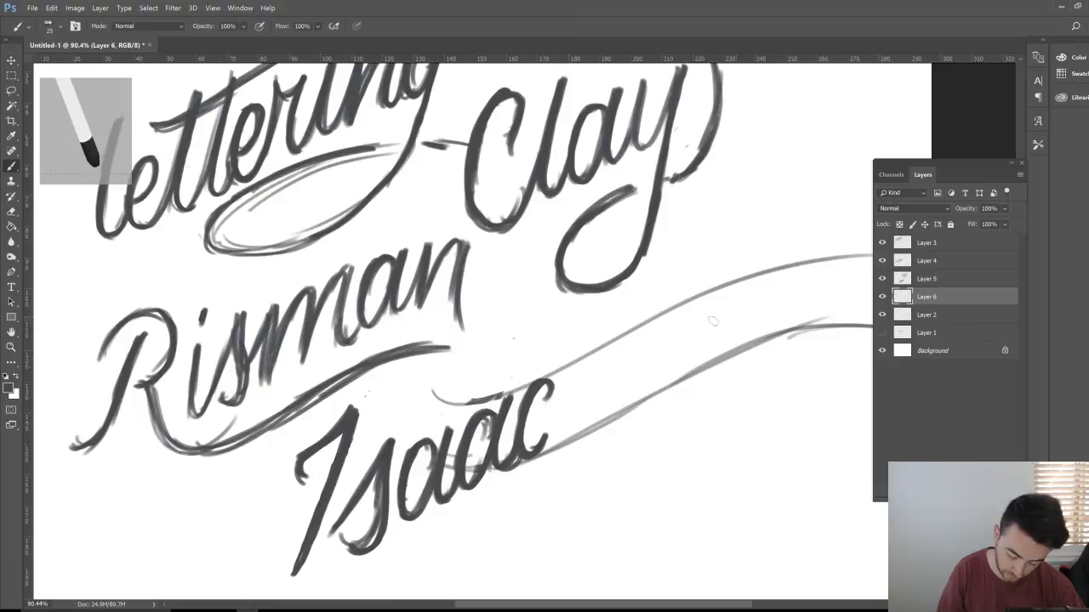
mouse_move(626, 306)
left_mouse_down()
mouse_move(595, 436)
mouse_move(617, 340)
mouse_move(576, 457)
left_mouse_up()
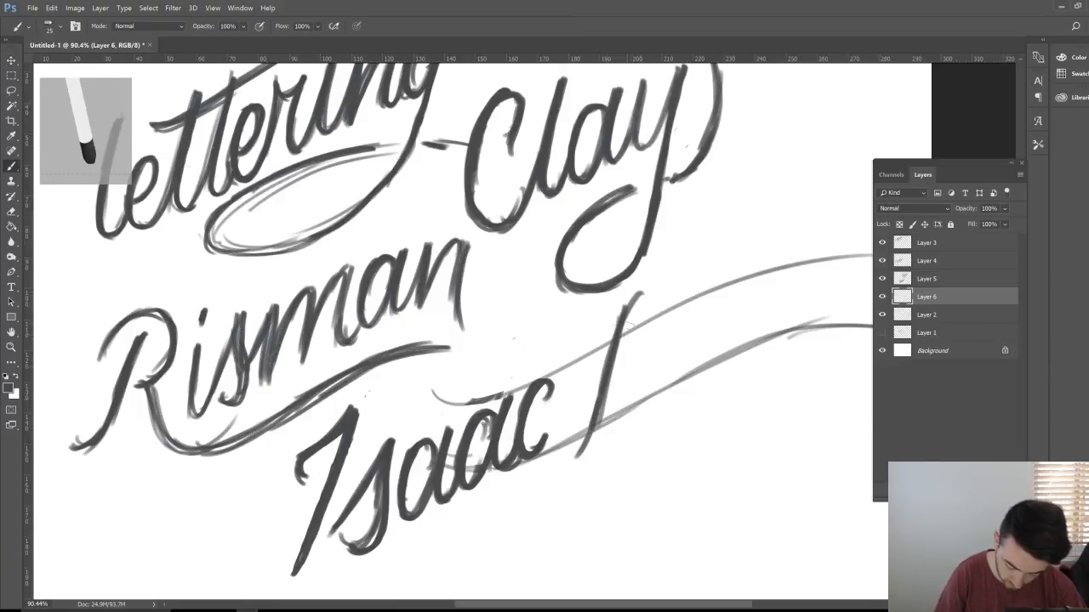
left_click_drag(655, 276, 638, 370)
left_click_drag(654, 276, 644, 393)
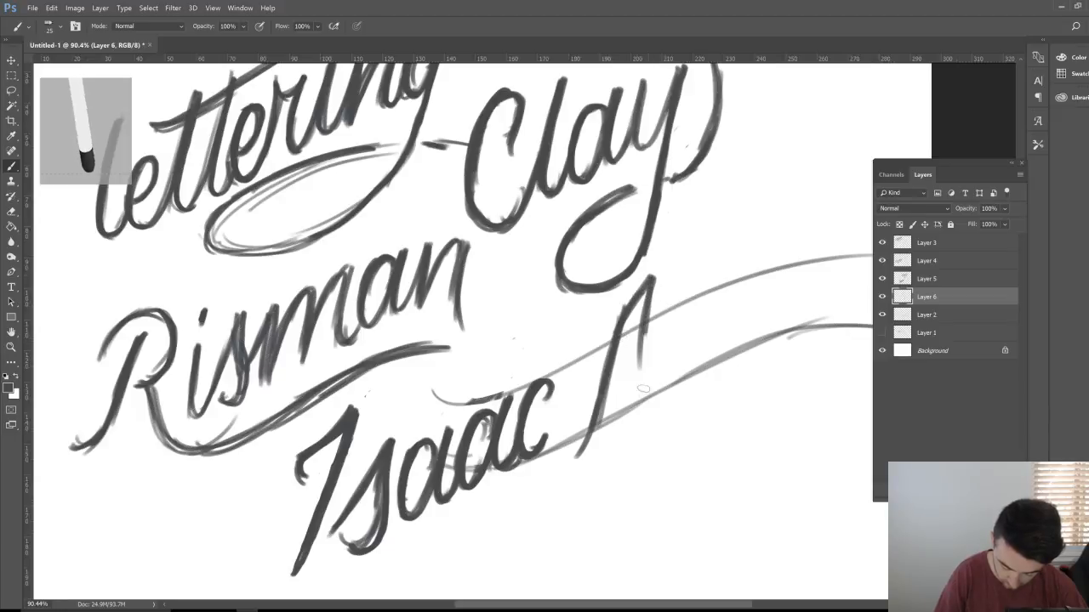
left_click_drag(659, 304, 644, 404)
mouse_move(581, 388)
left_mouse_down()
mouse_move(628, 374)
mouse_move(659, 308)
mouse_move(677, 314)
mouse_move(655, 408)
left_mouse_up()
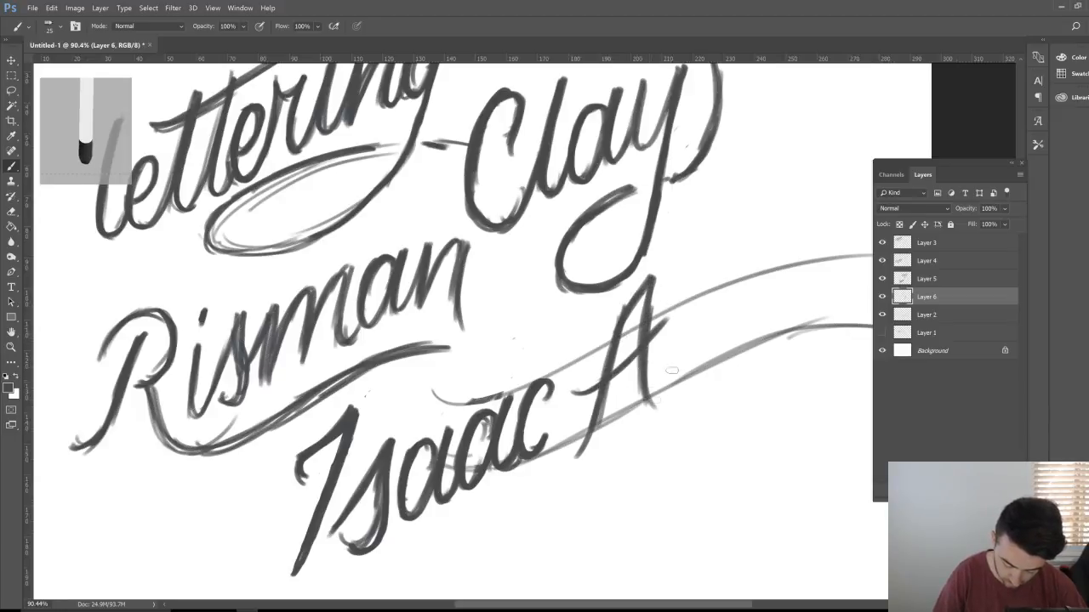
mouse_move(587, 394)
left_mouse_down()
mouse_move(680, 315)
mouse_move(667, 378)
mouse_move(706, 303)
mouse_move(705, 362)
left_mouse_up()
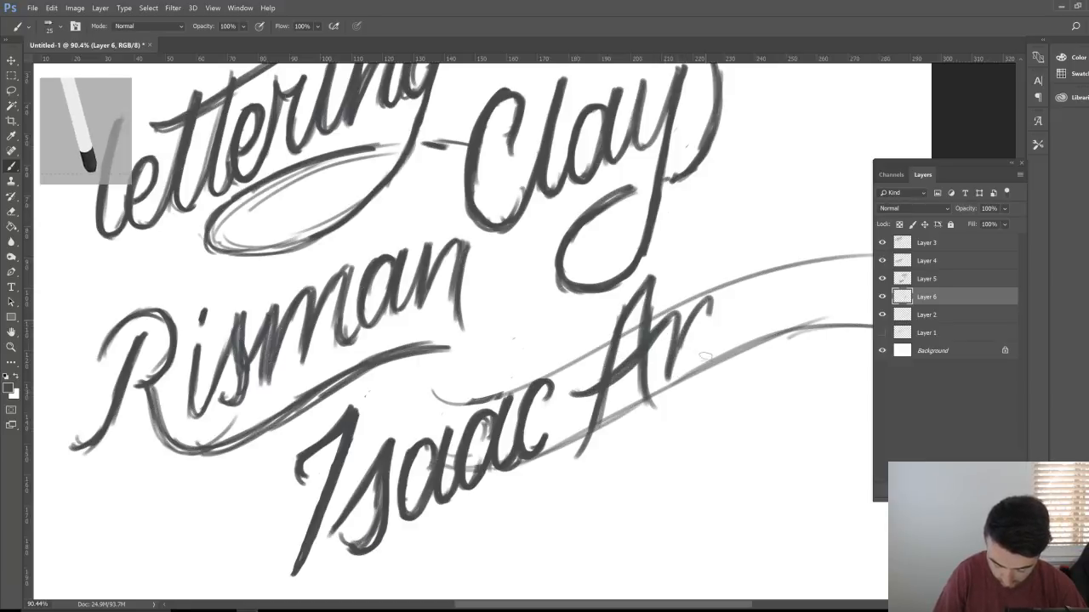
Step: Add the n and w of Anwer, extending the w's final upstroke
left_click_drag(720, 299, 704, 359)
left_click_drag(672, 321, 665, 386)
mouse_move(665, 374)
left_mouse_down()
mouse_move(723, 298)
mouse_move(708, 364)
mouse_move(740, 289)
mouse_move(736, 343)
mouse_move(755, 316)
mouse_move(768, 333)
mouse_move(788, 272)
left_mouse_up()
left_click_drag(802, 316, 526, 341)
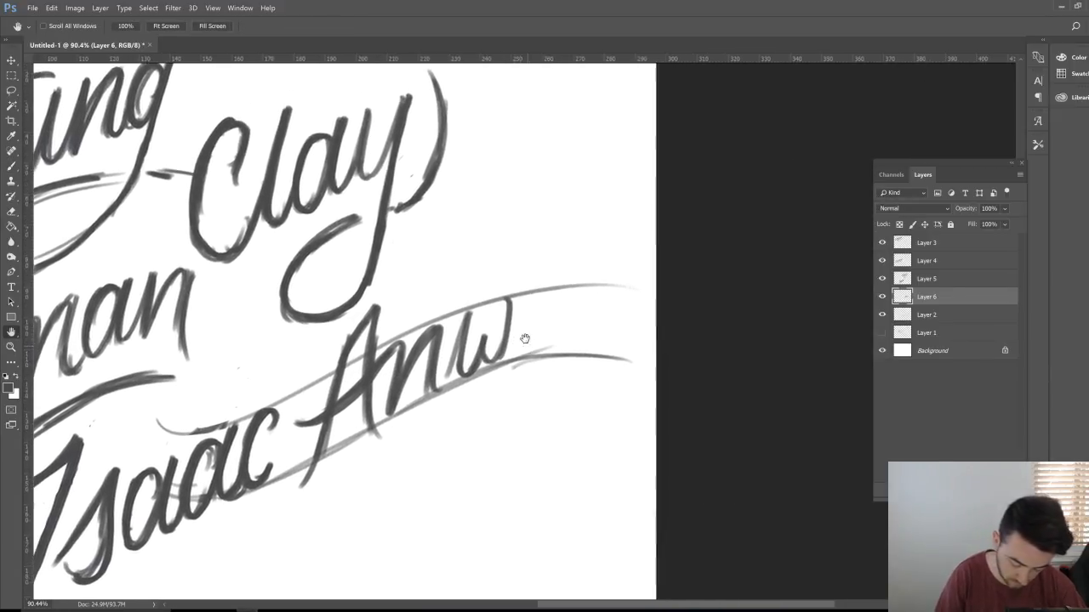
mouse_move(456, 311)
left_mouse_down()
mouse_move(470, 369)
mouse_move(478, 348)
mouse_move(482, 366)
mouse_move(513, 294)
left_mouse_up()
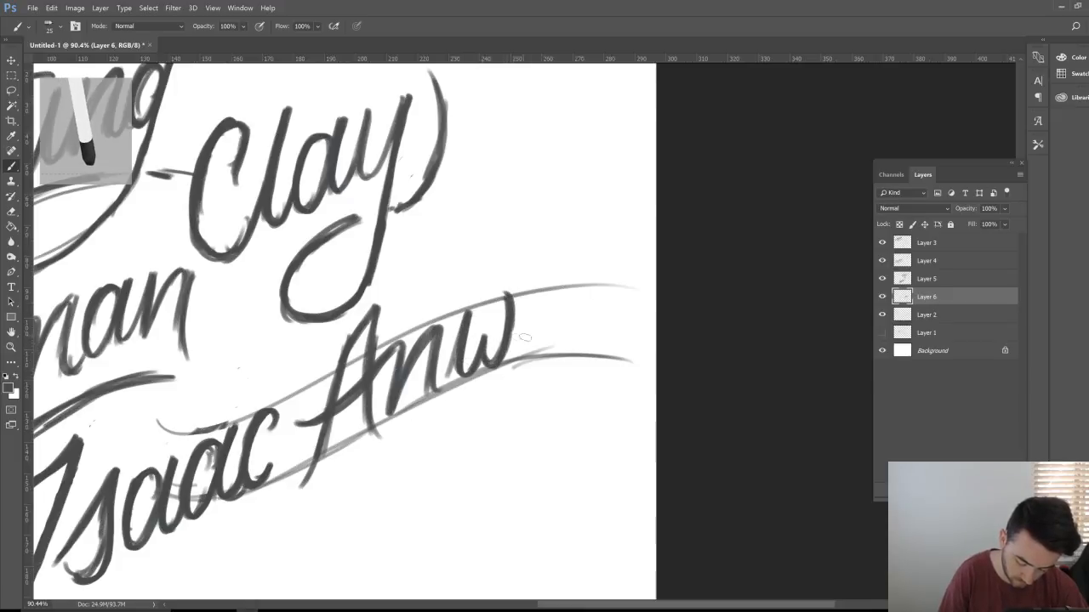
mouse_move(497, 367)
left_mouse_down()
mouse_move(516, 316)
mouse_move(535, 322)
mouse_move(544, 291)
mouse_move(533, 354)
mouse_move(568, 338)
mouse_move(584, 287)
mouse_move(606, 298)
mouse_move(592, 350)
left_mouse_up()
Step: Draw and thicken a long swash under Anwer and darken the A's left leg
mouse_move(374, 412)
left_mouse_down()
mouse_move(423, 433)
mouse_move(410, 444)
left_mouse_up()
mouse_move(376, 410)
left_mouse_down()
mouse_move(381, 440)
mouse_move(398, 442)
mouse_move(553, 380)
left_mouse_up()
left_click_drag(475, 401, 498, 392)
mouse_move(586, 375)
left_mouse_down()
mouse_move(510, 390)
mouse_move(402, 440)
mouse_move(427, 446)
left_mouse_up()
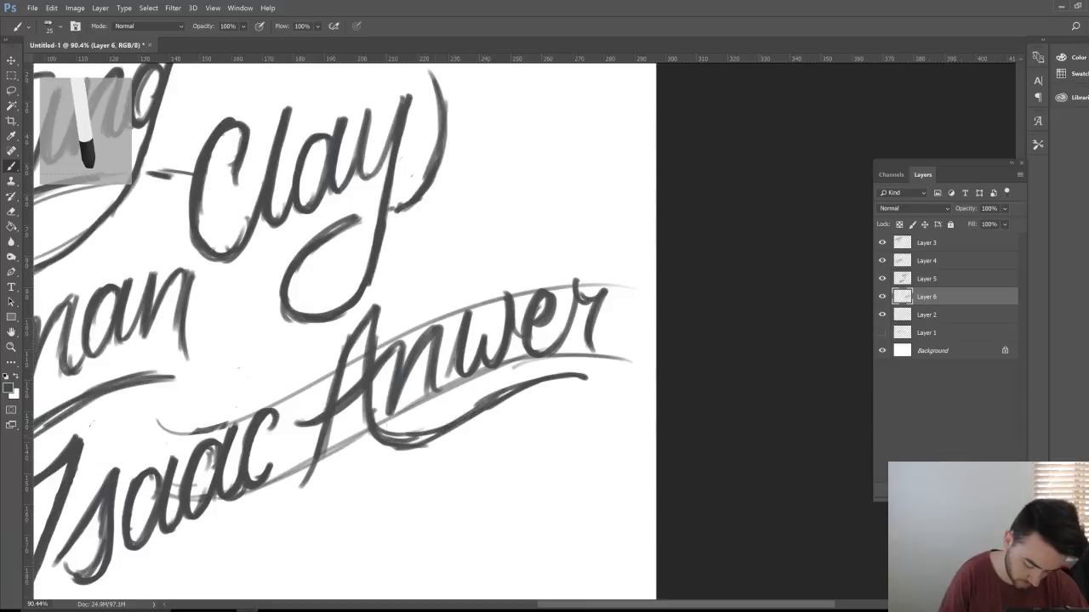
left_click_drag(357, 322, 291, 489)
mouse_move(383, 439)
left_mouse_down()
mouse_move(427, 437)
mouse_move(587, 372)
left_mouse_up()
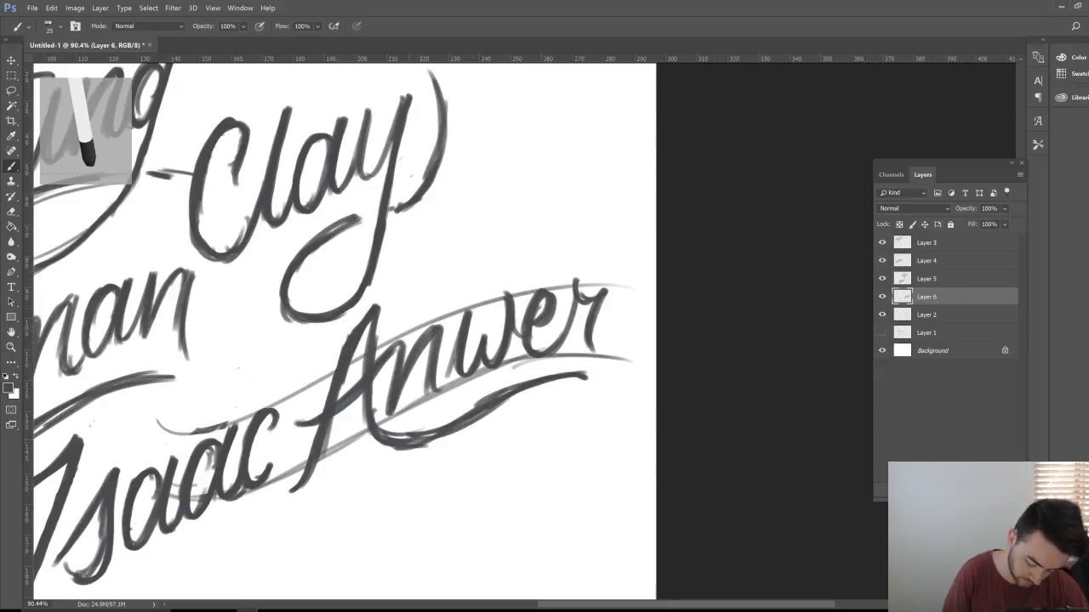
left_click_drag(420, 444, 497, 414)
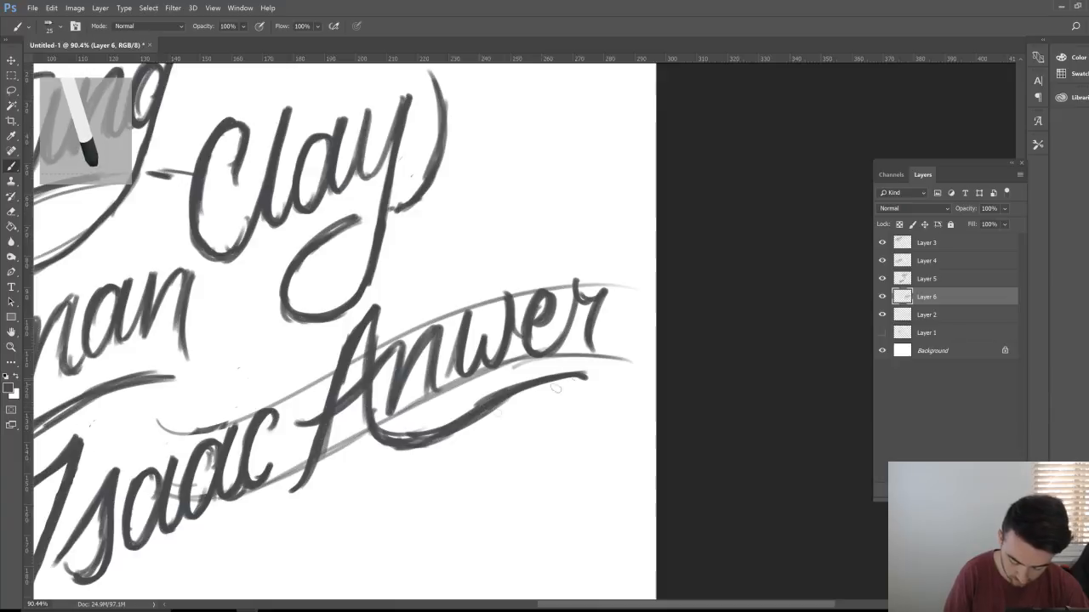
Step: Lighten the lower swash with the Eraser and darken the r of Anwer
key("e")
left_click_drag(445, 422, 401, 434)
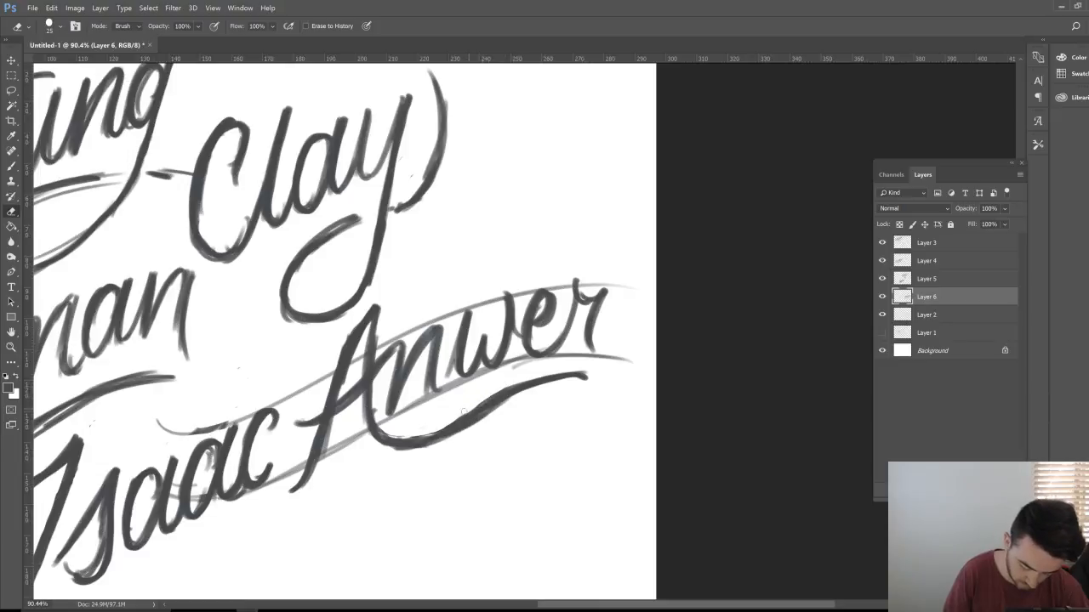
key("b")
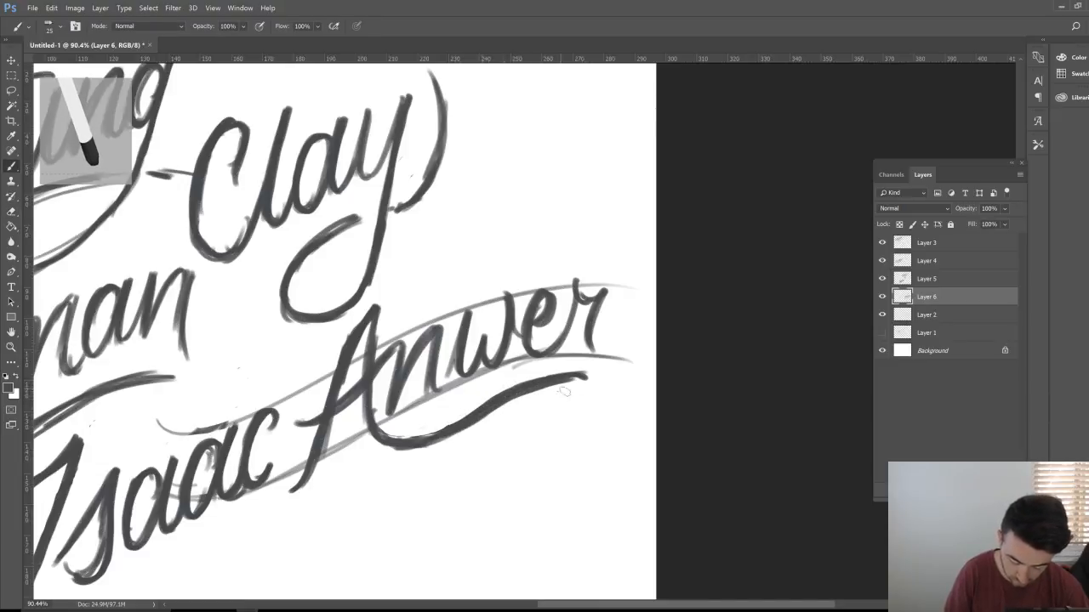
key("e")
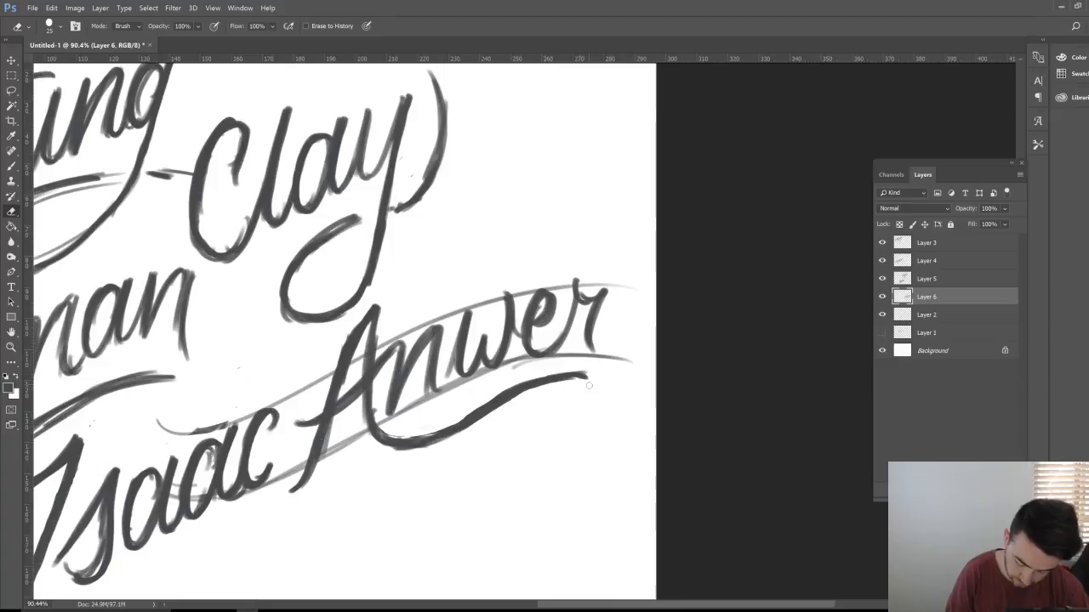
key("b")
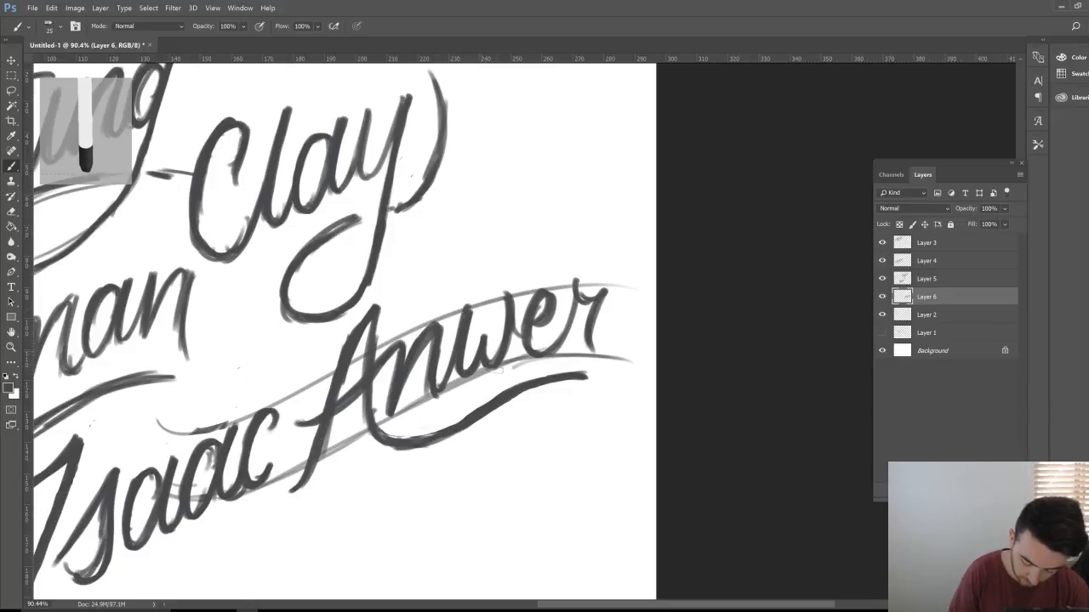
key("e")
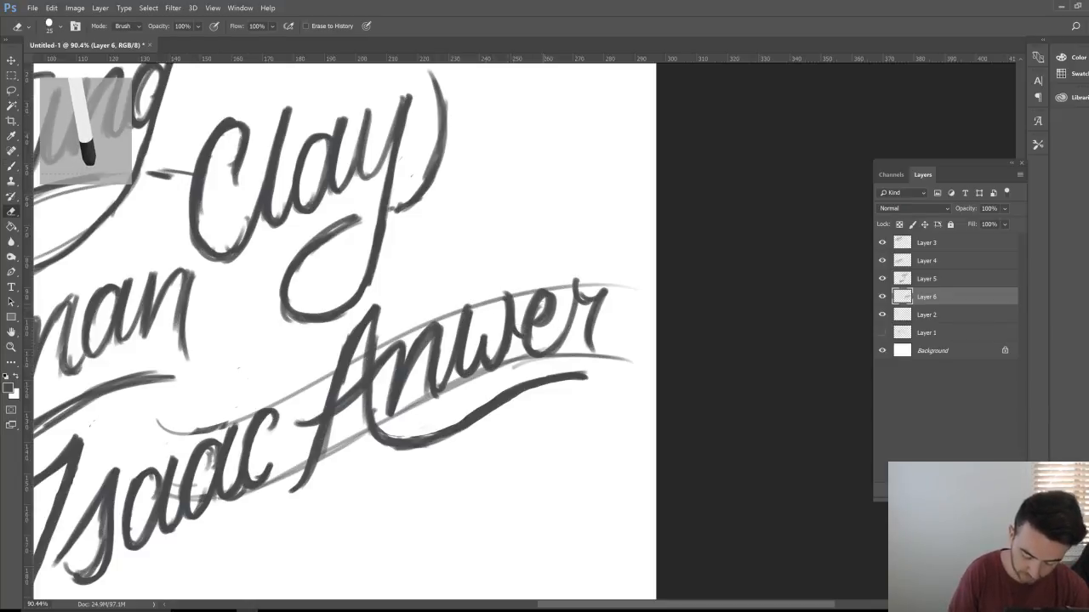
key("b")
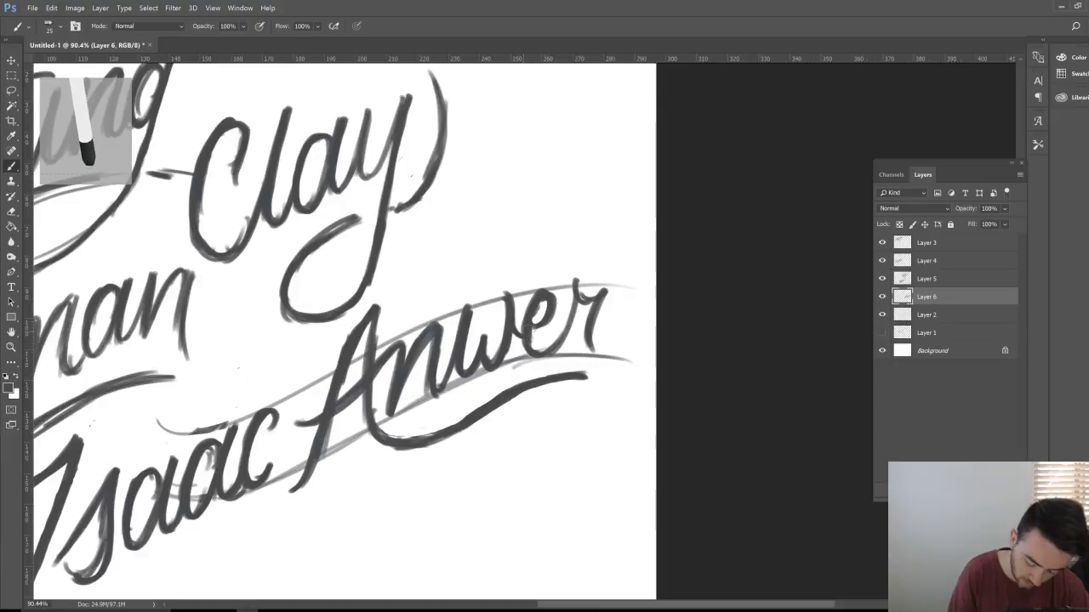
left_click_drag(586, 295, 594, 340)
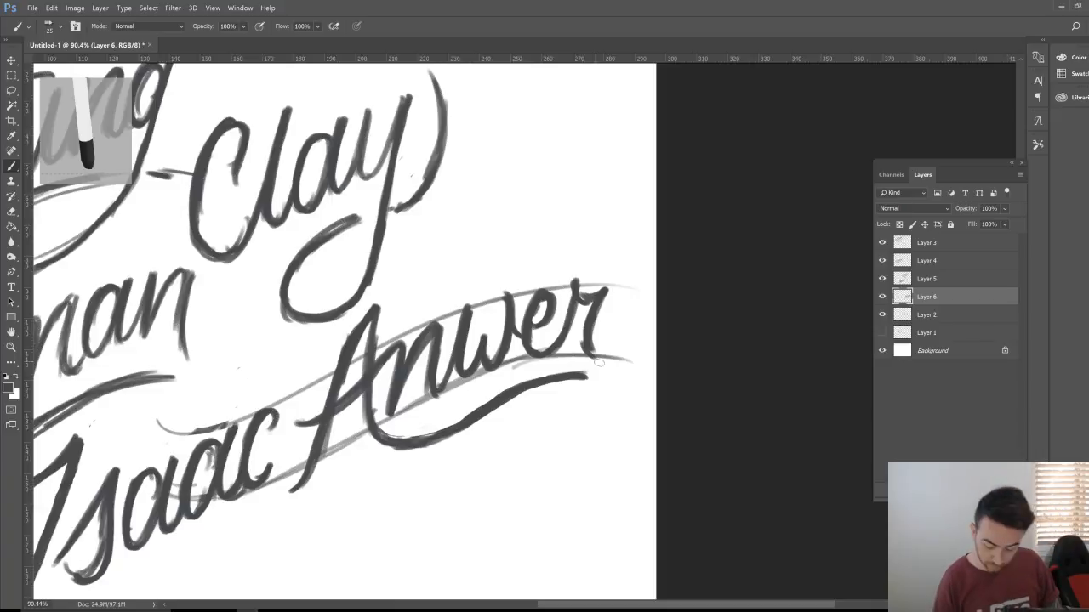
Step: Hide the swoosh guide layer, zoom to about 54%, and check the Anwer and Clay layers
left_click(882, 315)
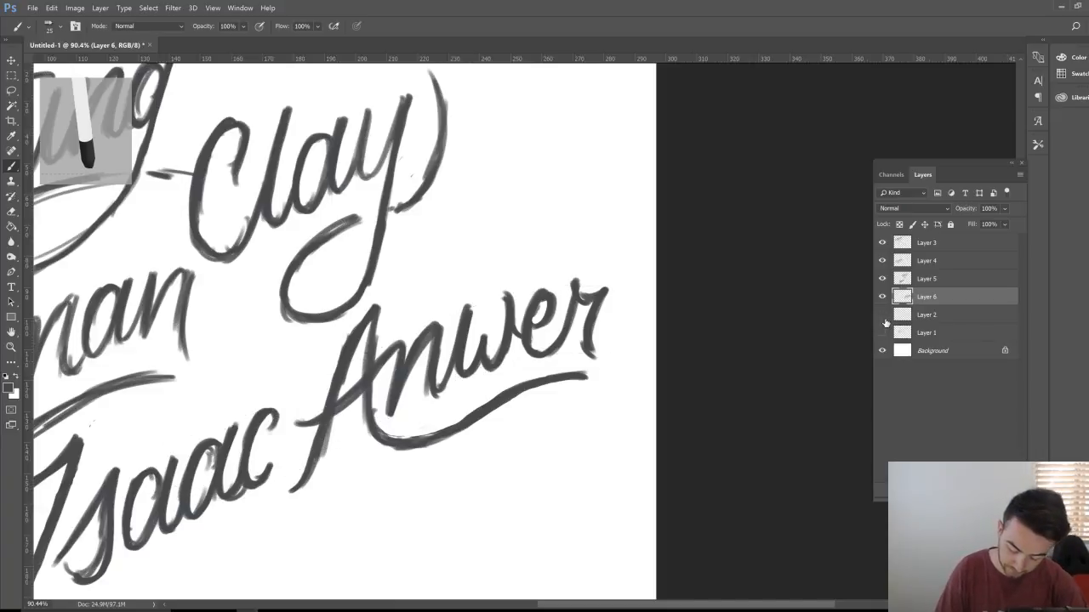
key("z")
left_click_drag(497, 387, 473, 398)
key("h")
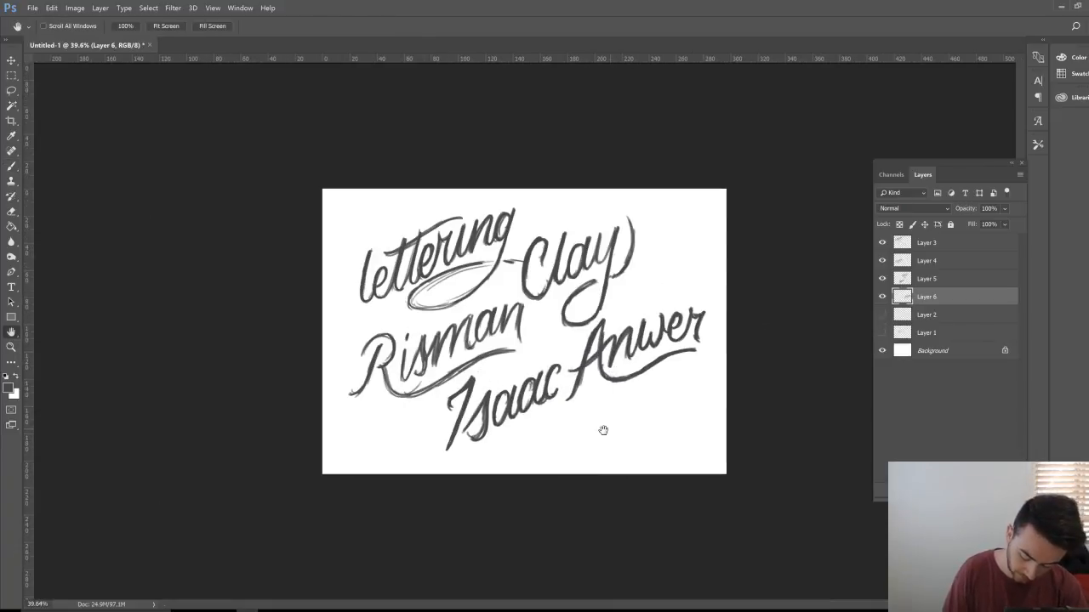
key("z")
left_click_drag(586, 429, 609, 426)
left_click(882, 297)
left_click(882, 297)
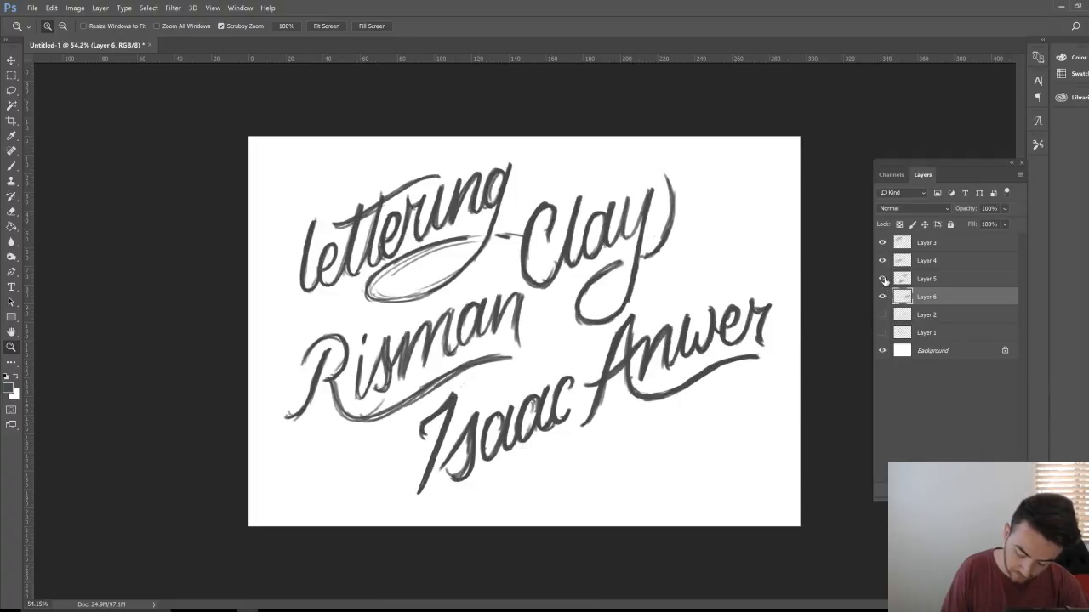
left_click(882, 278)
left_click(882, 278)
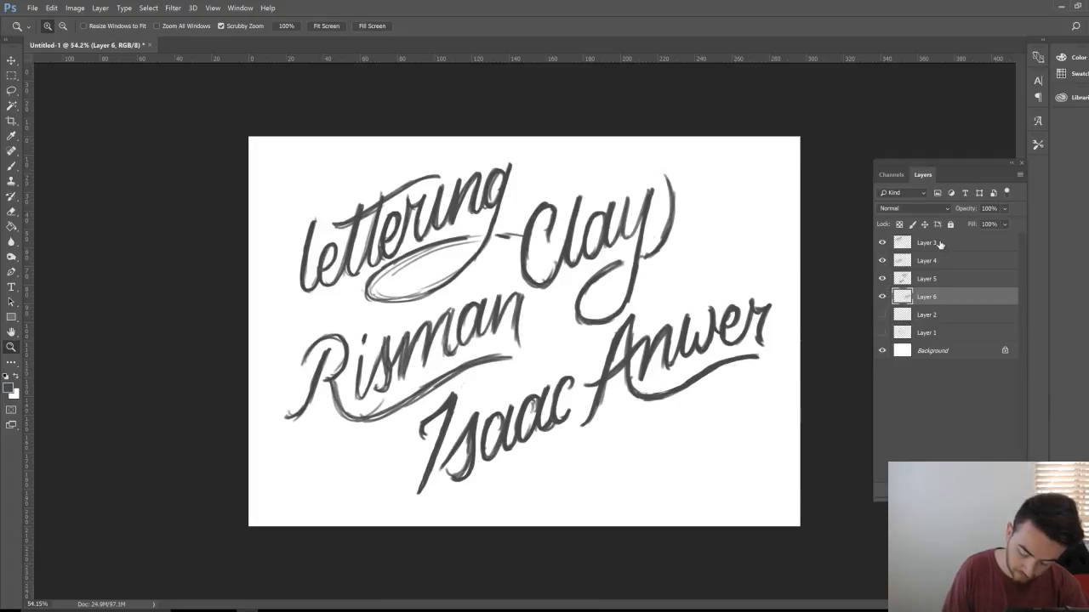
Step: Scale the lettering on Layers 3–6 to about 67.6% and move it up-left
left_click(940, 244)
left_click(943, 303, "shift")
key("ctrl+t")
left_click_drag(680, 405, 719, 387)
left_click_drag(761, 479, 603, 369)
key("Return")
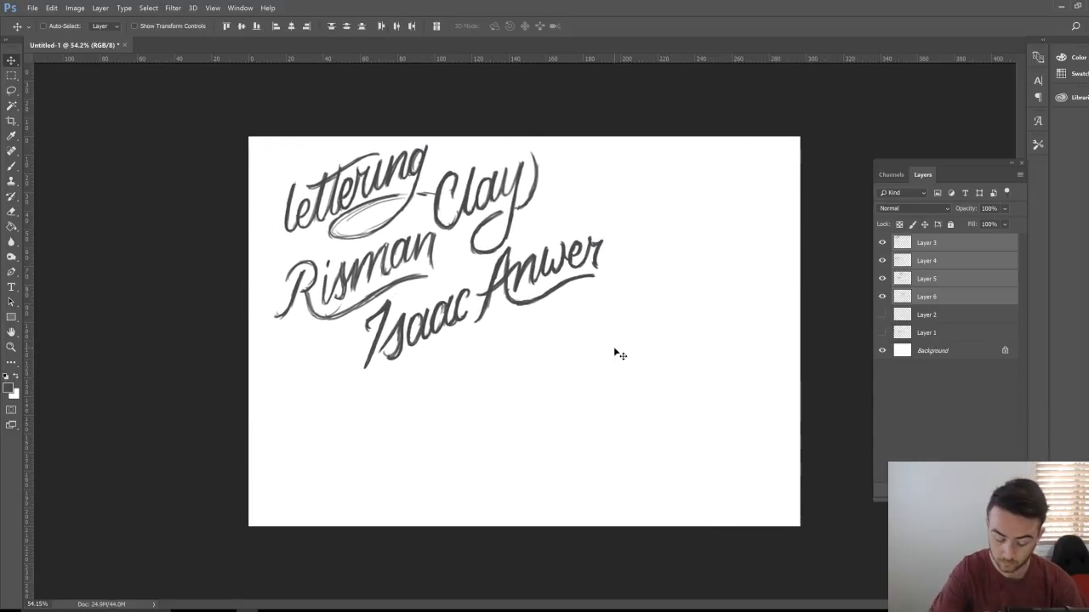
Step: Show the Layer 2 swoosh guides again and move them down and left
left_click(882, 314)
left_click(926, 316)
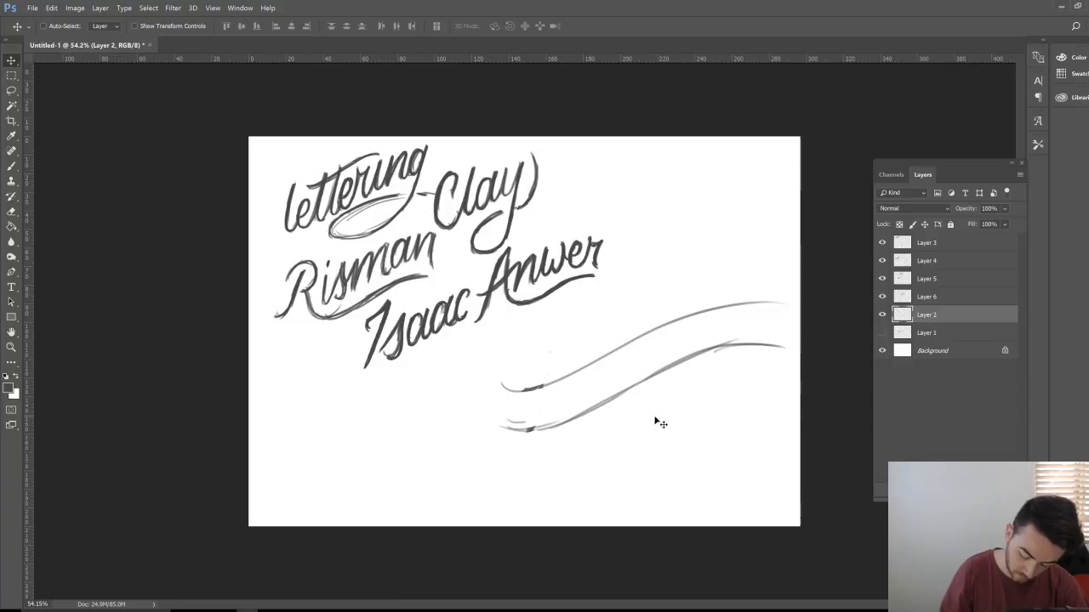
mouse_move(656, 421)
left_mouse_down()
mouse_move(544, 430)
mouse_move(514, 409)
left_mouse_up()
key("z")
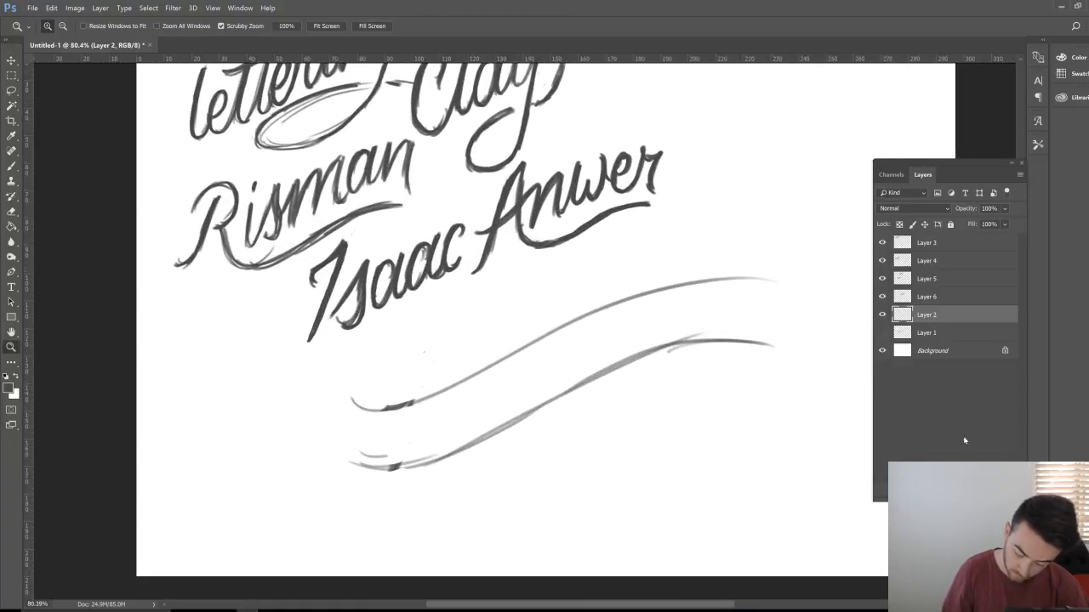
Step: On a new layer, brush the N of 'Nick' rising from the lower swoosh guide
key("ctrl+shift+alt+n")
key("b")
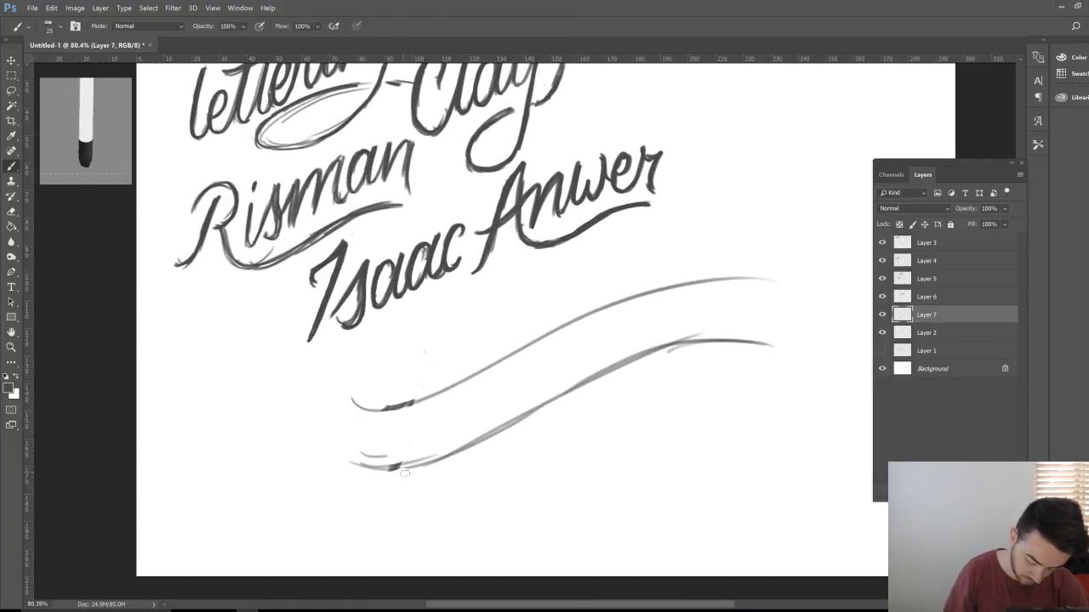
mouse_move(368, 479)
left_mouse_down()
mouse_move(401, 461)
mouse_move(436, 350)
mouse_move(449, 466)
left_mouse_up()
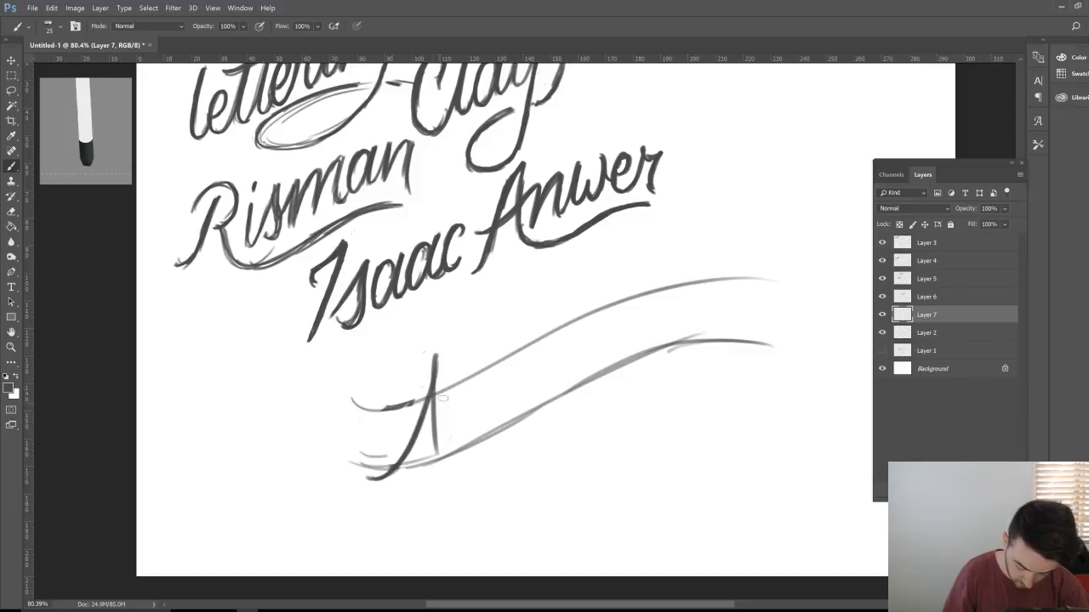
mouse_move(434, 351)
left_mouse_down()
mouse_move(442, 442)
mouse_move(466, 387)
left_mouse_up()
mouse_move(504, 315)
left_mouse_down()
mouse_move(452, 446)
mouse_move(434, 348)
mouse_move(420, 443)
mouse_move(398, 472)
mouse_move(429, 370)
mouse_move(453, 455)
mouse_move(486, 349)
mouse_move(473, 393)
mouse_move(489, 400)
left_mouse_up()
Step: Finish 'ick' with the i stem and dot, the c, and a tall hooked k
mouse_move(504, 357)
left_mouse_down()
mouse_move(483, 432)
mouse_move(520, 367)
mouse_move(513, 387)
left_mouse_up()
mouse_move(542, 345)
left_mouse_down()
mouse_move(513, 383)
mouse_move(516, 415)
mouse_move(545, 413)
left_mouse_up()
left_click_drag(582, 288, 548, 401)
mouse_move(577, 315)
left_mouse_down()
mouse_move(551, 398)
mouse_move(594, 325)
mouse_move(559, 366)
mouse_move(596, 325)
mouse_move(561, 371)
mouse_move(599, 393)
left_mouse_up()
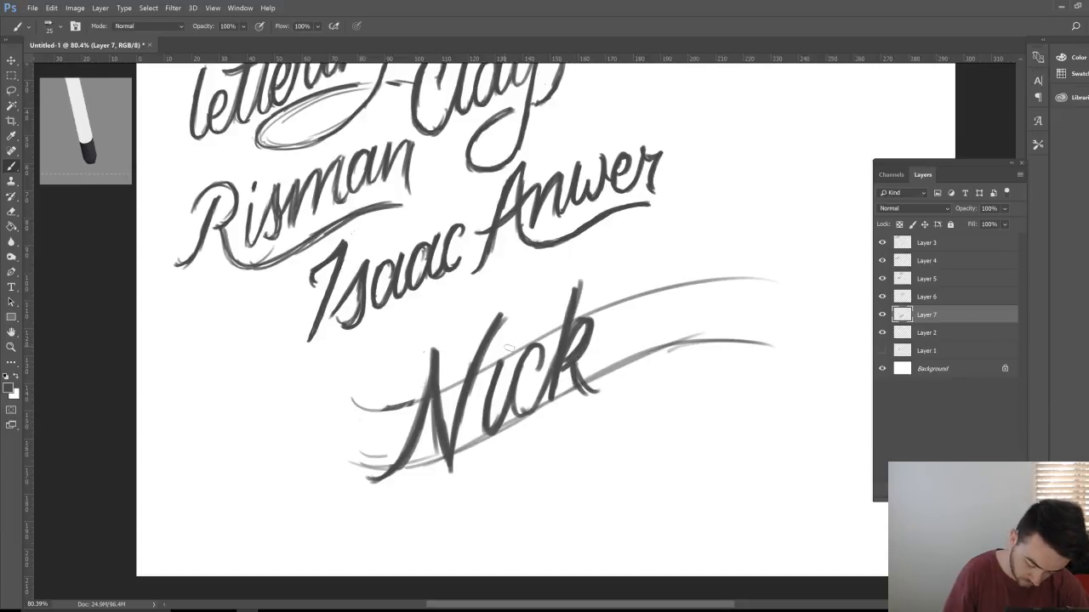
left_click_drag(512, 327, 507, 350)
left_click_drag(575, 365, 606, 395)
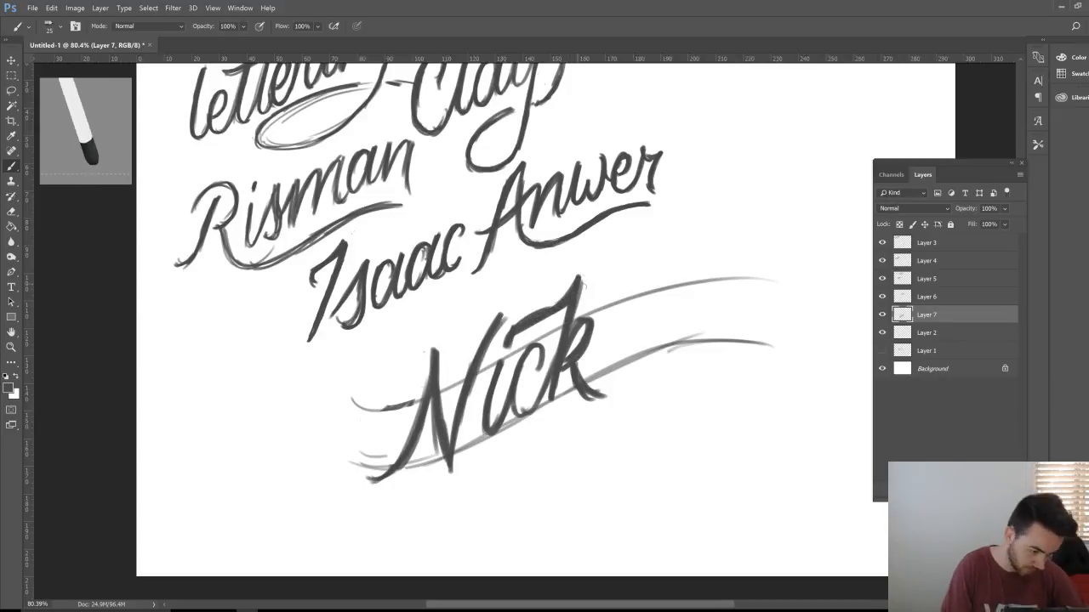
key("e")
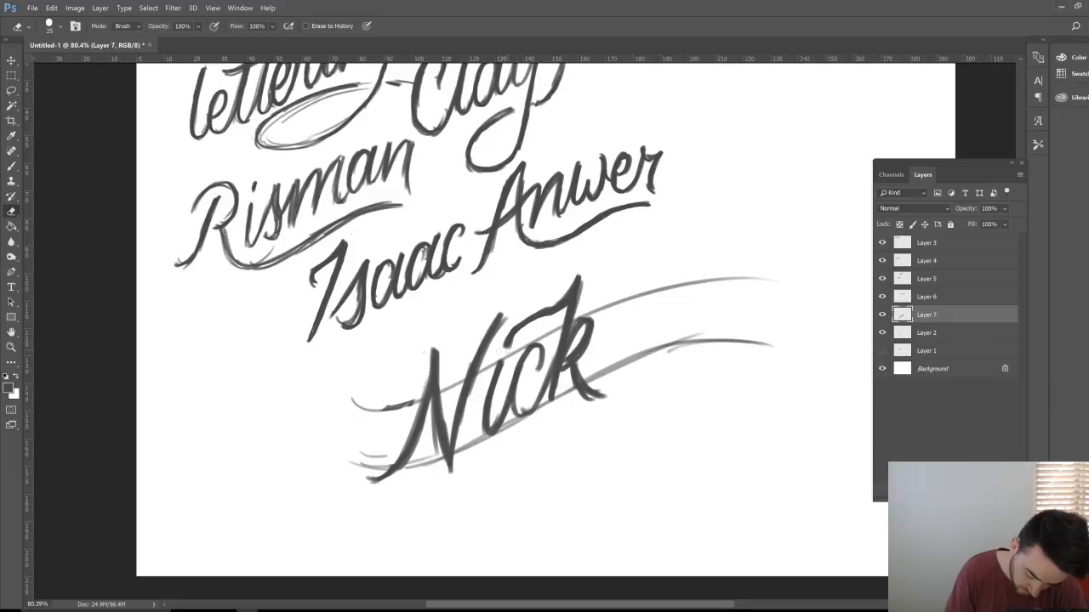
key("b")
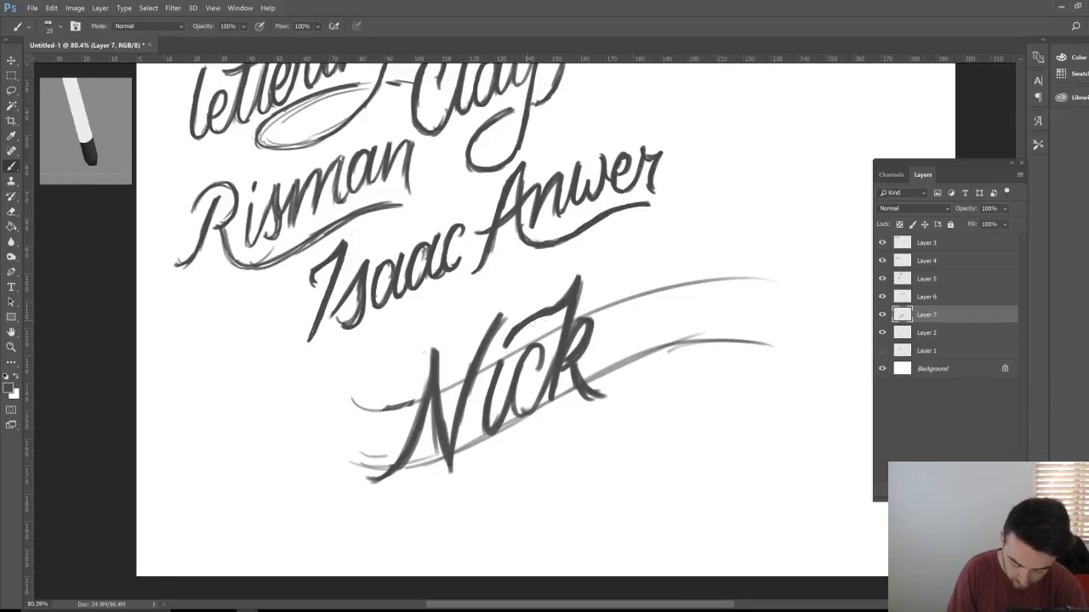
key("e")
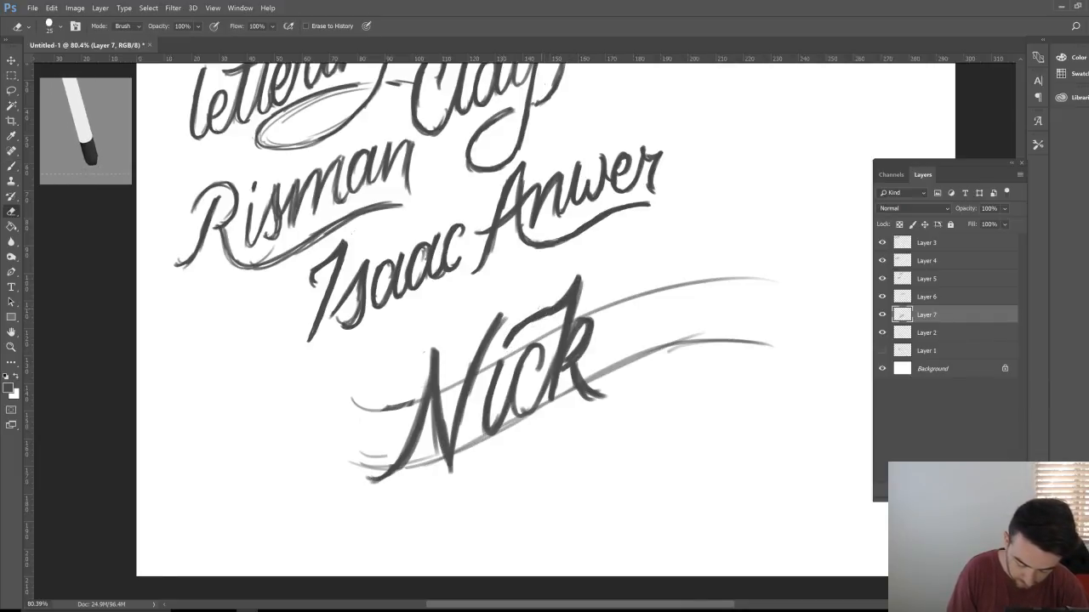
key("b")
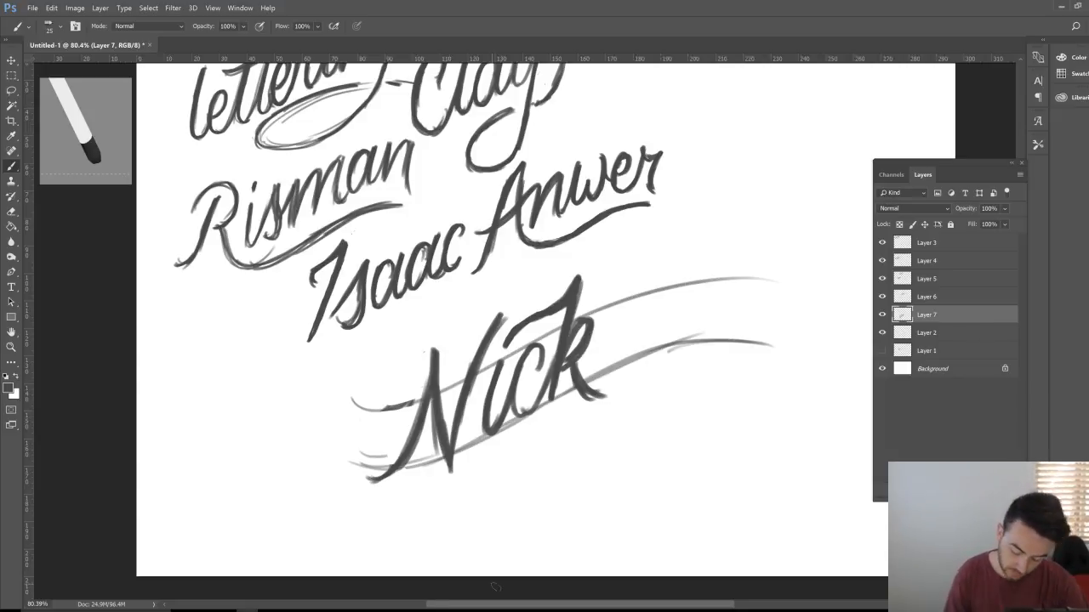
left_click(882, 314)
left_click(882, 314)
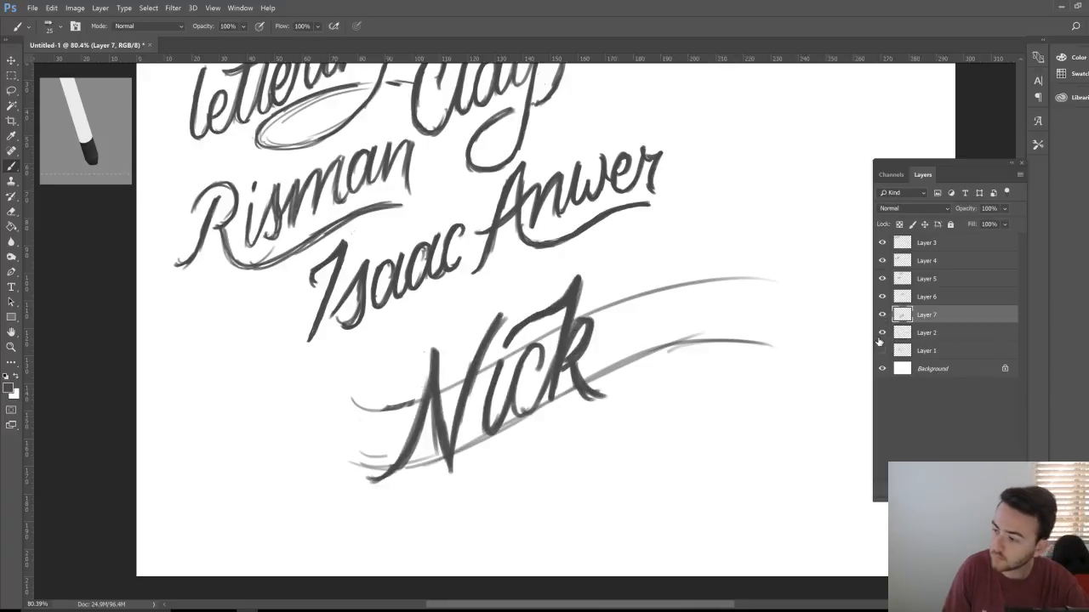
left_click(882, 350)
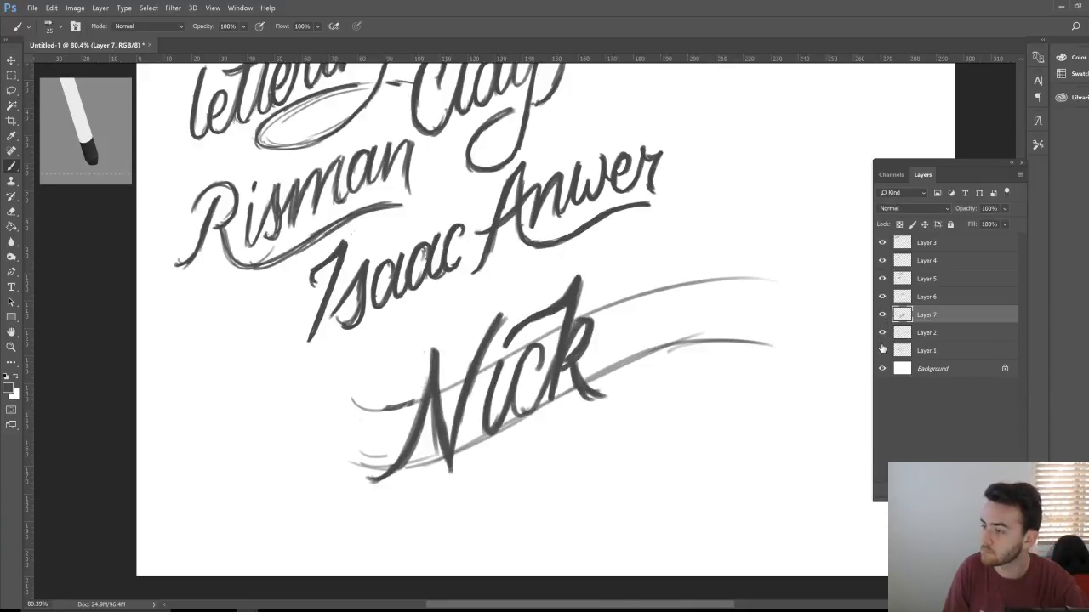
left_click(881, 349)
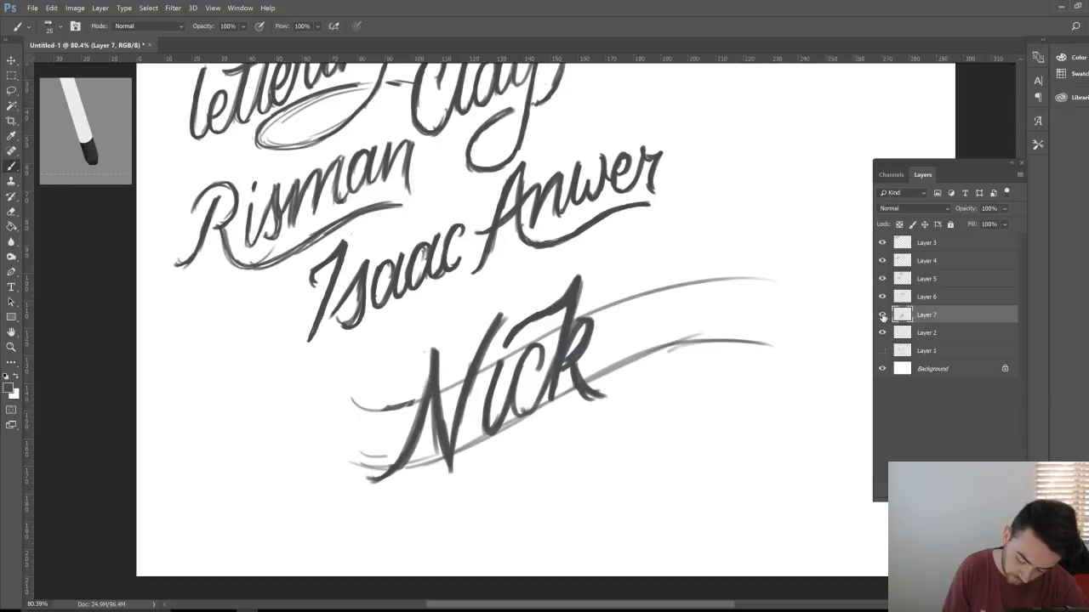
left_click(882, 314)
left_click(882, 315)
Step: Move the 'Nick' lettering on Layer 7 down and to the left
key("v")
mouse_move(603, 395)
left_mouse_down()
mouse_move(456, 431)
mouse_move(442, 450)
left_mouse_up()
left_click(955, 336)
Step: Reposition the Layer 2 swoosh guides to sweep up-right from the k of 'Nick'
left_click(882, 333)
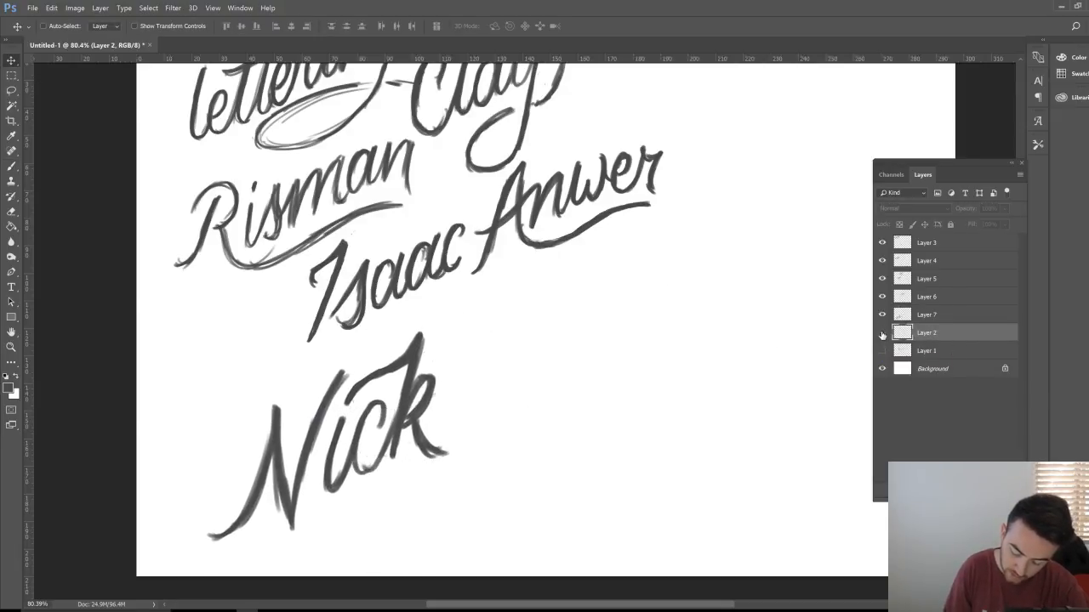
left_click(882, 333)
left_click_drag(570, 445, 609, 375)
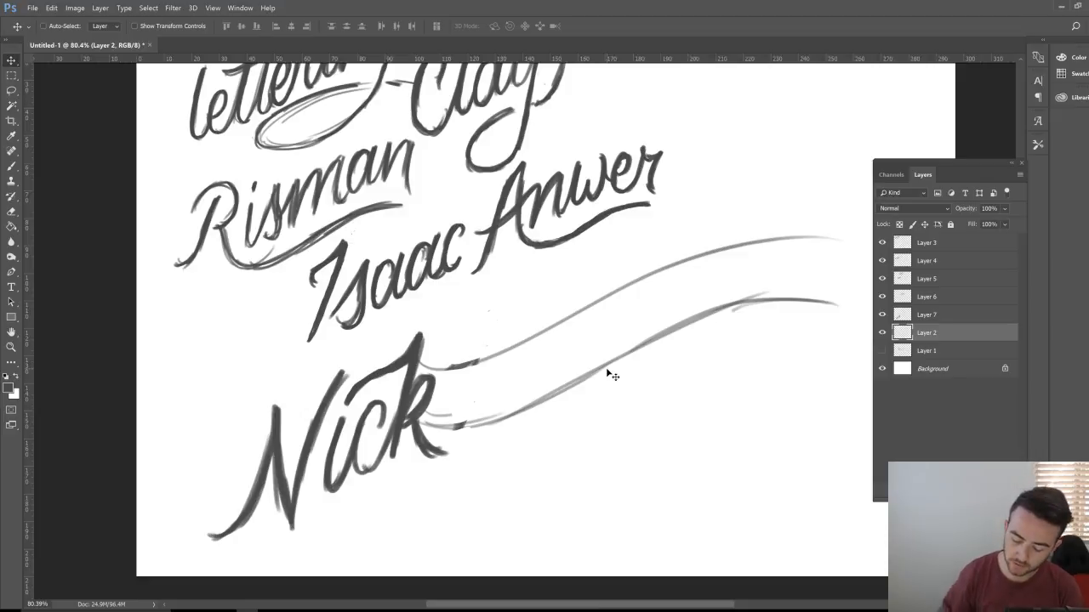
left_click(882, 334)
left_click(882, 333)
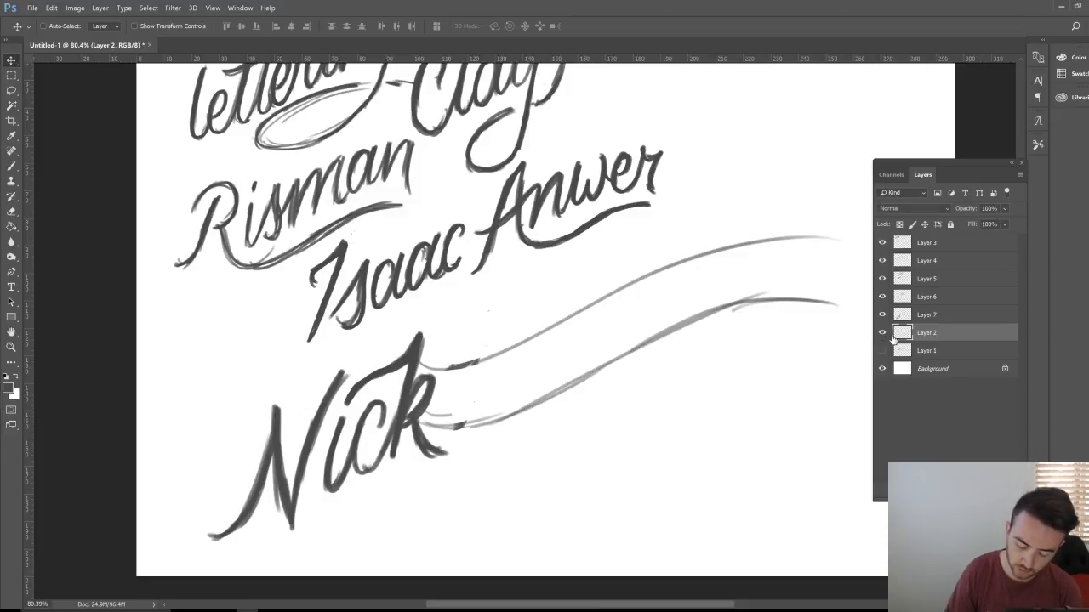
left_click(17, 168)
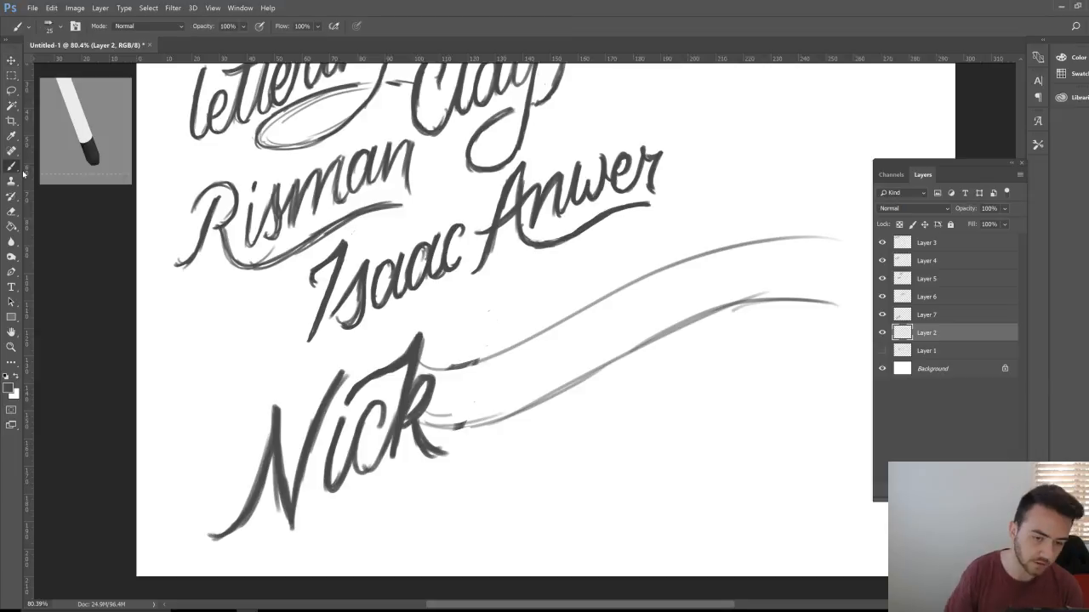
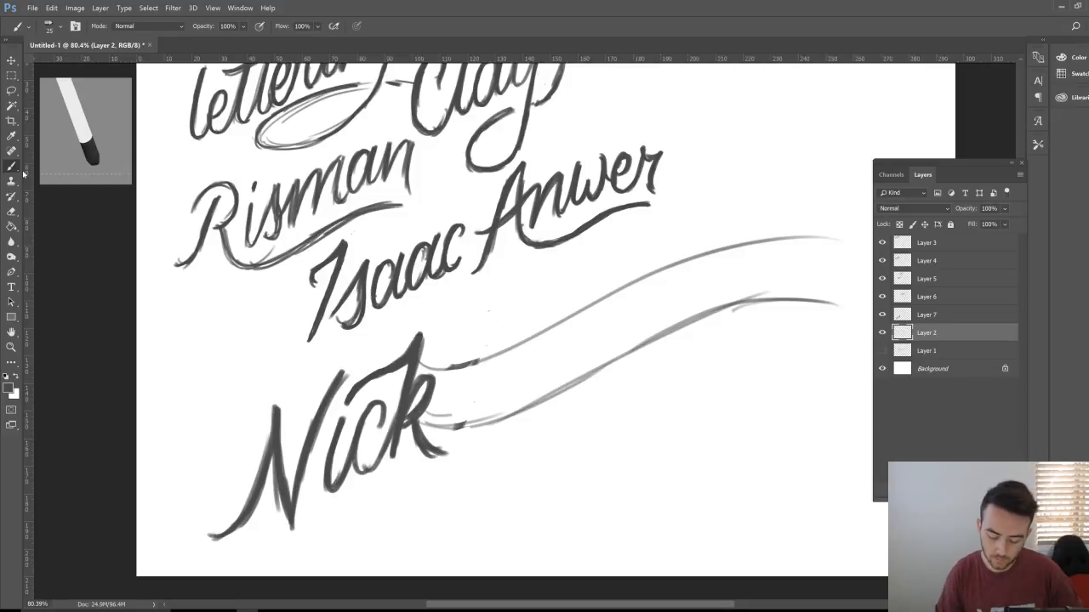
Step: Select Layer 7 and toggle its visibility to compare the Nick lettering
left_click(924, 315)
left_click(882, 315)
left_click(882, 314)
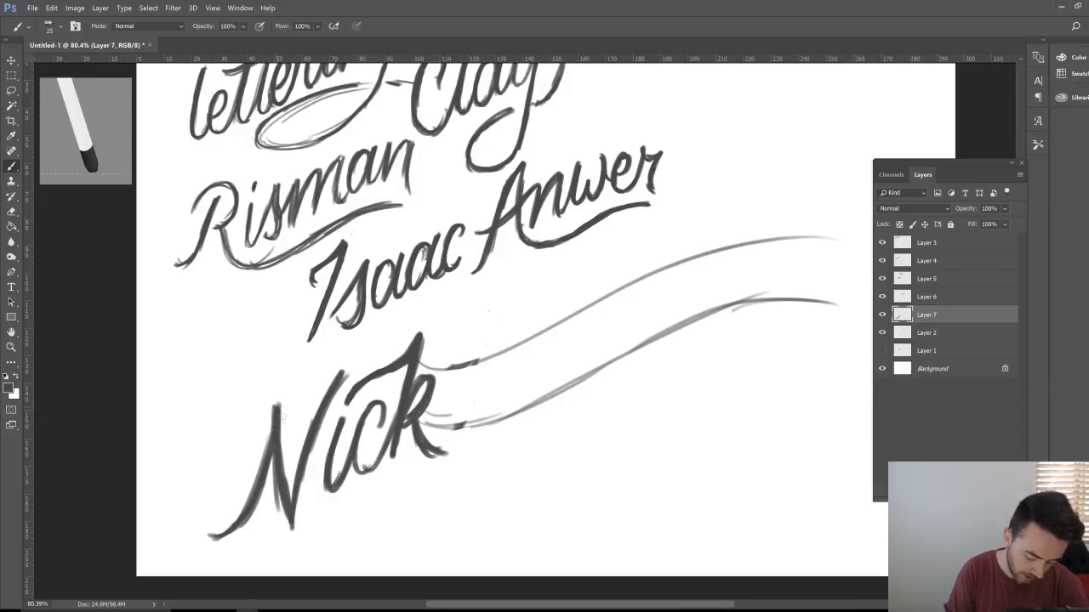
Step: Try a curl and an erase on the N of Nick, undo both, then create Layer 8
mouse_move(245, 508)
left_mouse_down()
mouse_move(188, 546)
mouse_move(166, 532)
mouse_move(164, 504)
mouse_move(181, 478)
mouse_move(207, 501)
left_mouse_up()
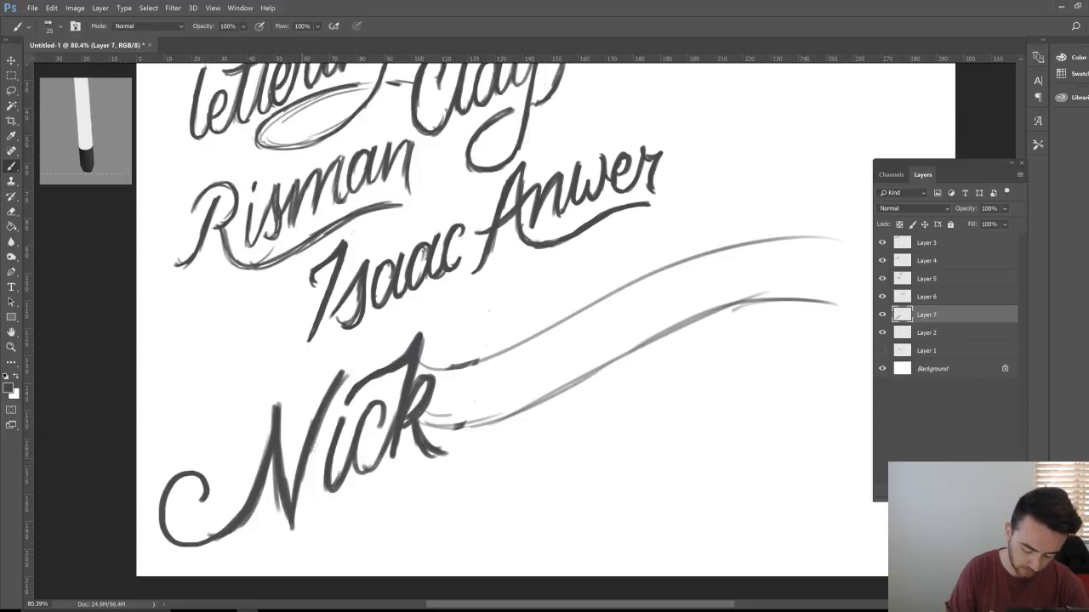
key("e")
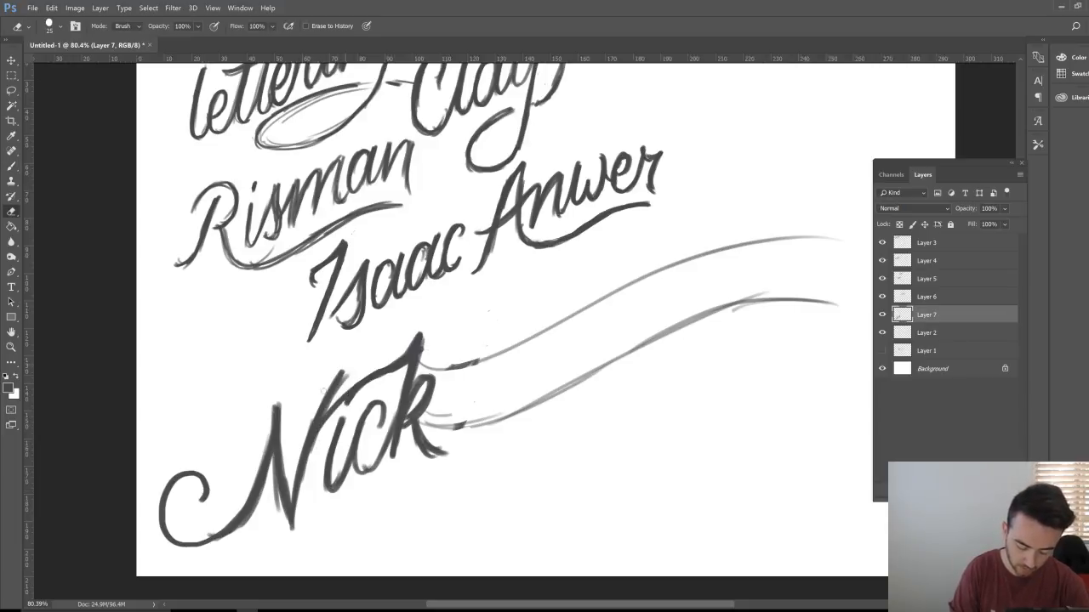
left_click_drag(347, 371, 311, 417)
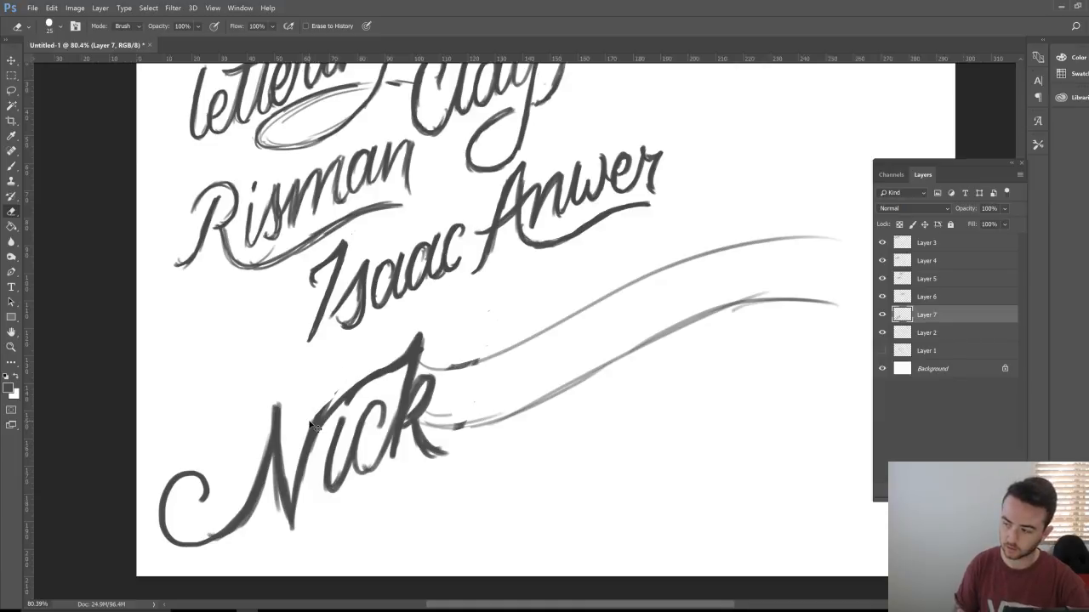
key("ctrl+z")
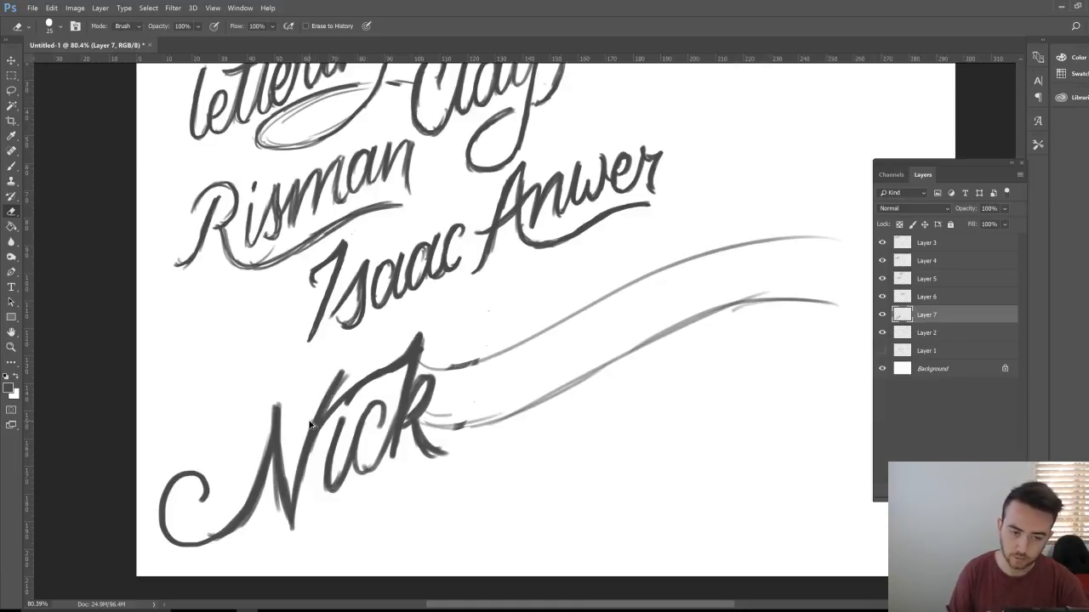
key("ctrl+alt+z")
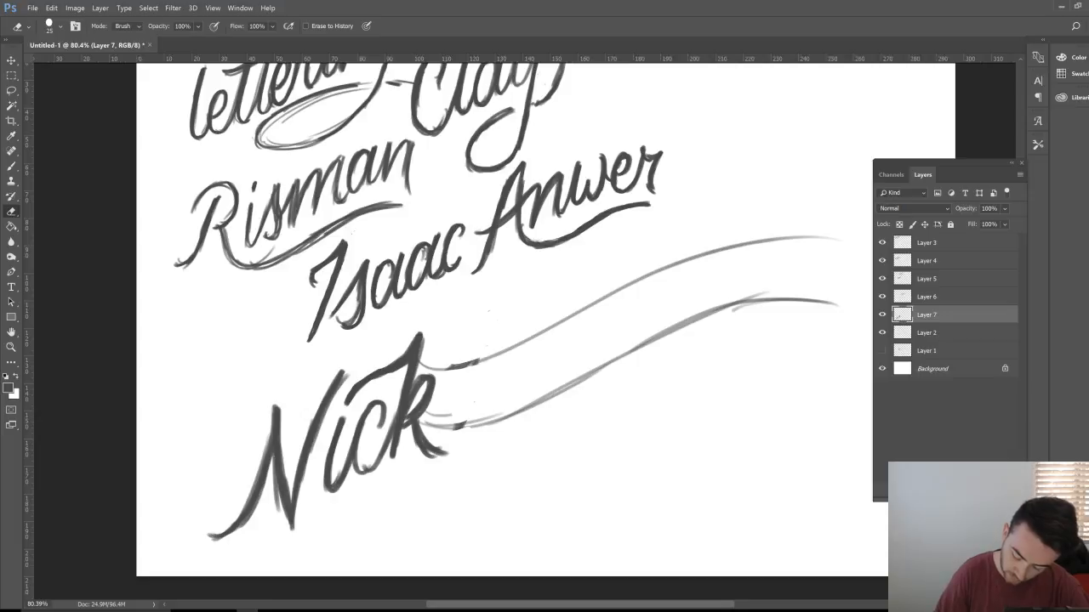
key("ctrl+shift+alt+n")
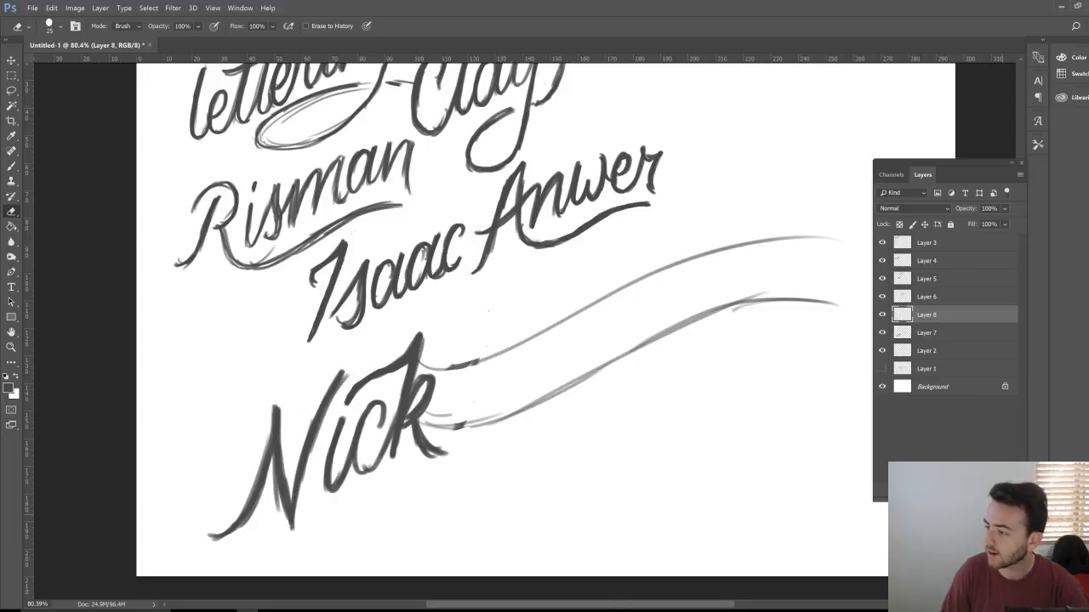
Step: Letter the looped C of Ciaran on Layer 8, tidying its left side with the eraser
key("b")
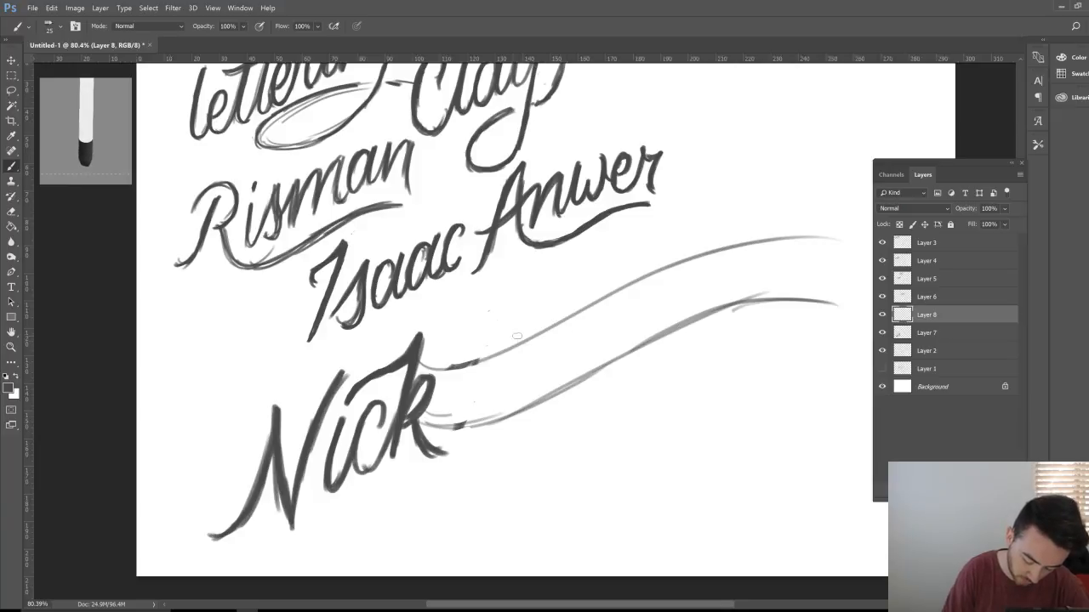
mouse_move(513, 338)
left_mouse_down()
mouse_move(509, 298)
mouse_move(507, 340)
mouse_move(495, 315)
mouse_move(482, 371)
left_mouse_up()
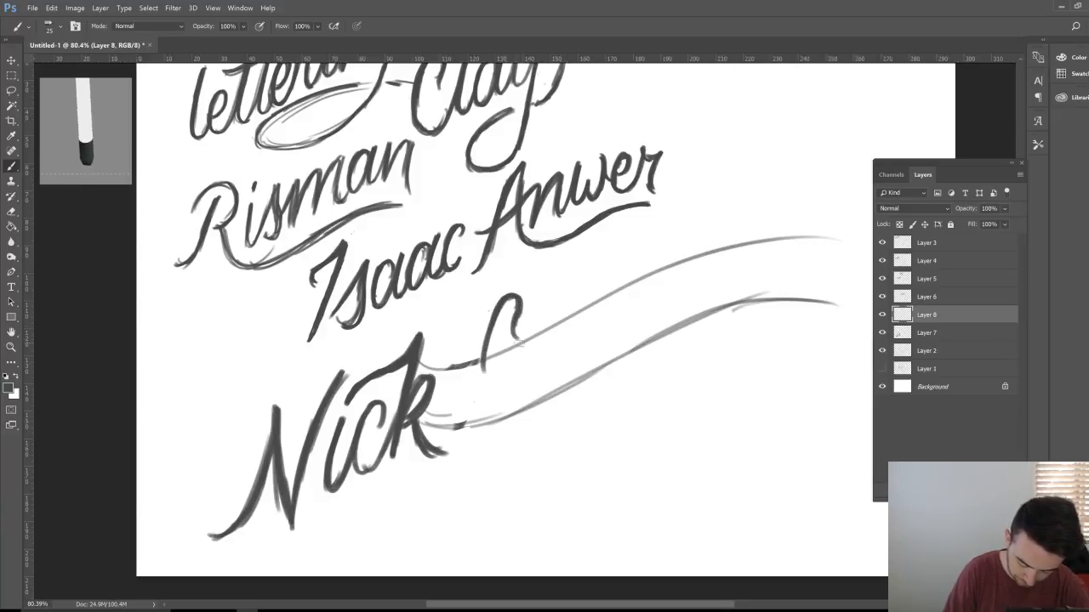
mouse_move(489, 332)
left_mouse_down()
mouse_move(480, 387)
mouse_move(493, 415)
left_mouse_up()
mouse_move(513, 302)
left_mouse_down()
mouse_move(478, 348)
mouse_move(481, 415)
mouse_move(531, 385)
mouse_move(537, 339)
mouse_move(531, 399)
mouse_move(540, 389)
mouse_move(546, 400)
mouse_move(518, 340)
mouse_move(481, 400)
left_mouse_up()
key("e")
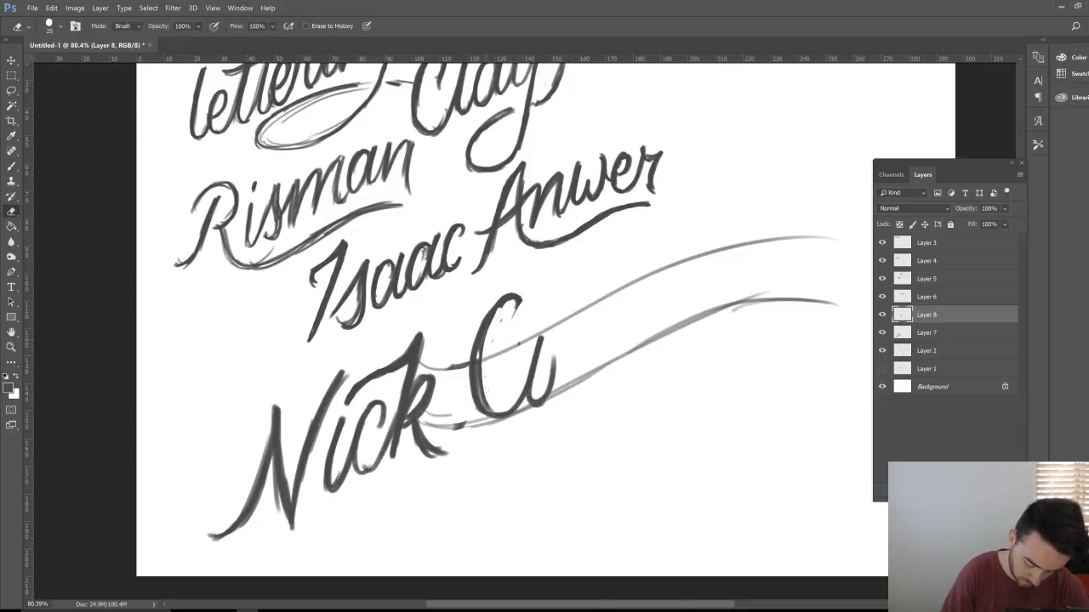
left_click_drag(485, 362, 485, 393)
key("b")
left_click_drag(488, 331, 478, 383)
mouse_move(499, 306)
left_mouse_down()
mouse_move(517, 294)
mouse_move(529, 325)
mouse_move(516, 333)
mouse_move(524, 312)
left_mouse_up()
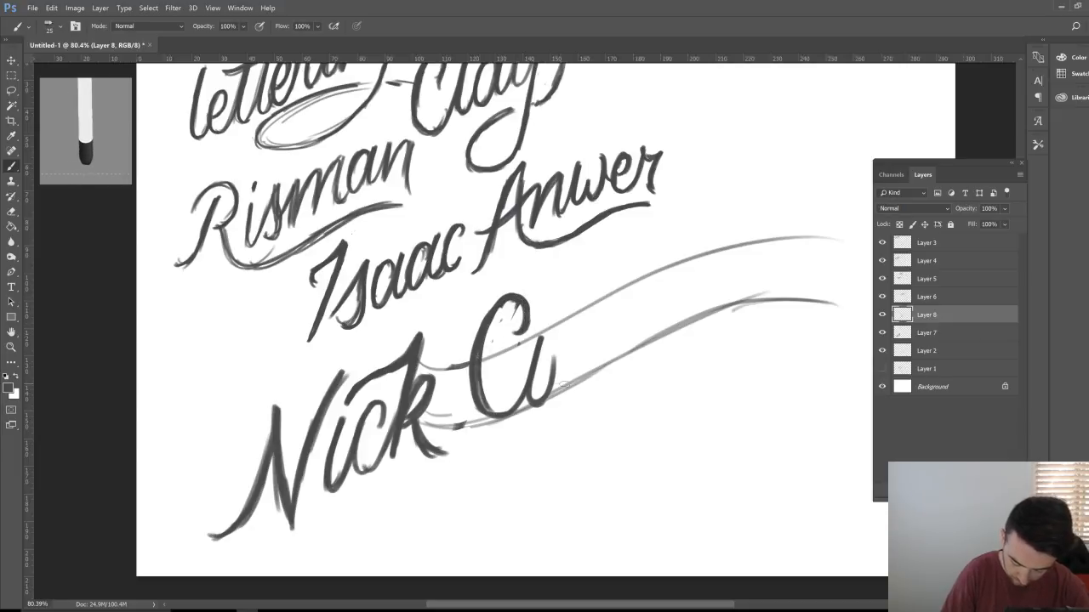
Step: Paint the remaining letters 'iaran' along the guides, thickening the final n
mouse_move(554, 390)
left_mouse_down()
mouse_move(567, 346)
mouse_move(593, 323)
mouse_move(588, 339)
mouse_move(578, 320)
mouse_move(566, 367)
mouse_move(602, 308)
mouse_move(596, 357)
mouse_move(621, 285)
mouse_move(653, 336)
mouse_move(688, 275)
mouse_move(670, 317)
left_mouse_up()
mouse_move(697, 260)
left_mouse_down()
mouse_move(701, 316)
mouse_move(721, 251)
mouse_move(716, 308)
mouse_move(750, 246)
mouse_move(768, 296)
left_mouse_up()
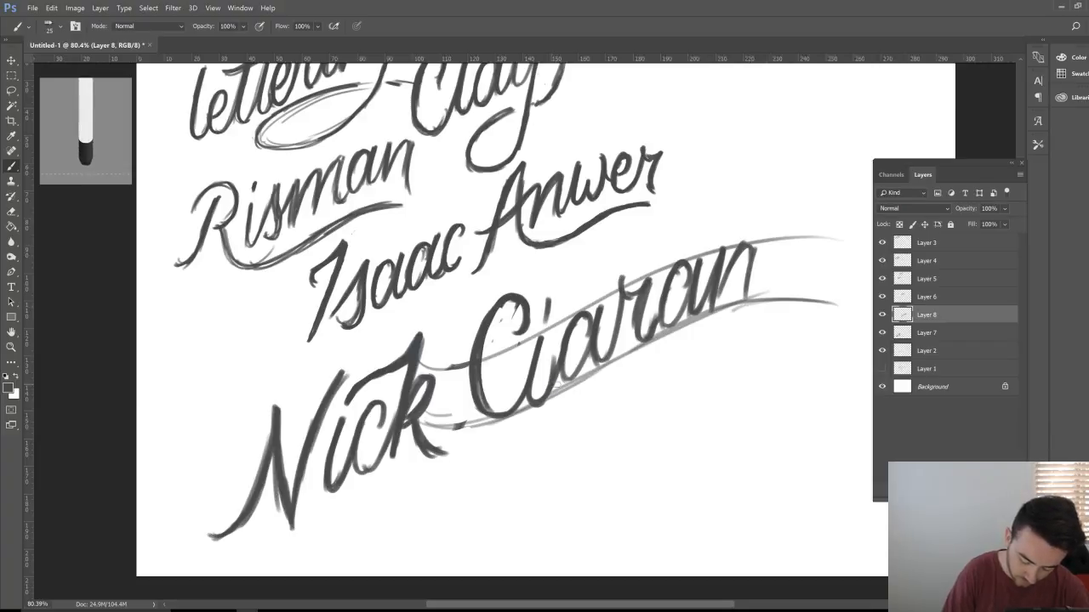
key("e")
key("b")
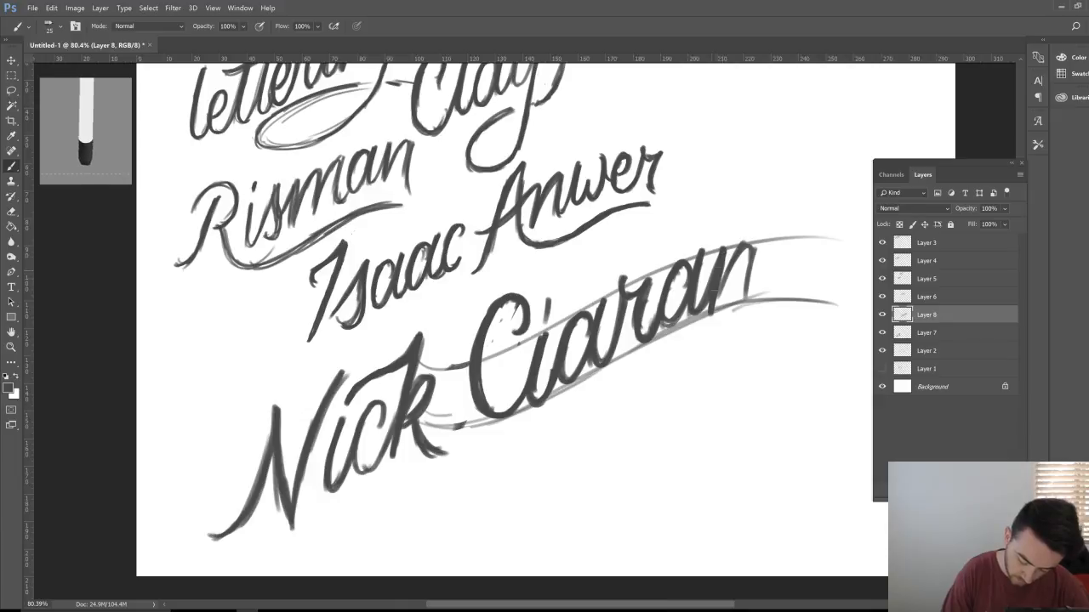
left_click_drag(755, 255, 753, 319)
mouse_move(744, 248)
left_mouse_down()
mouse_move(760, 247)
mouse_move(752, 313)
left_mouse_up()
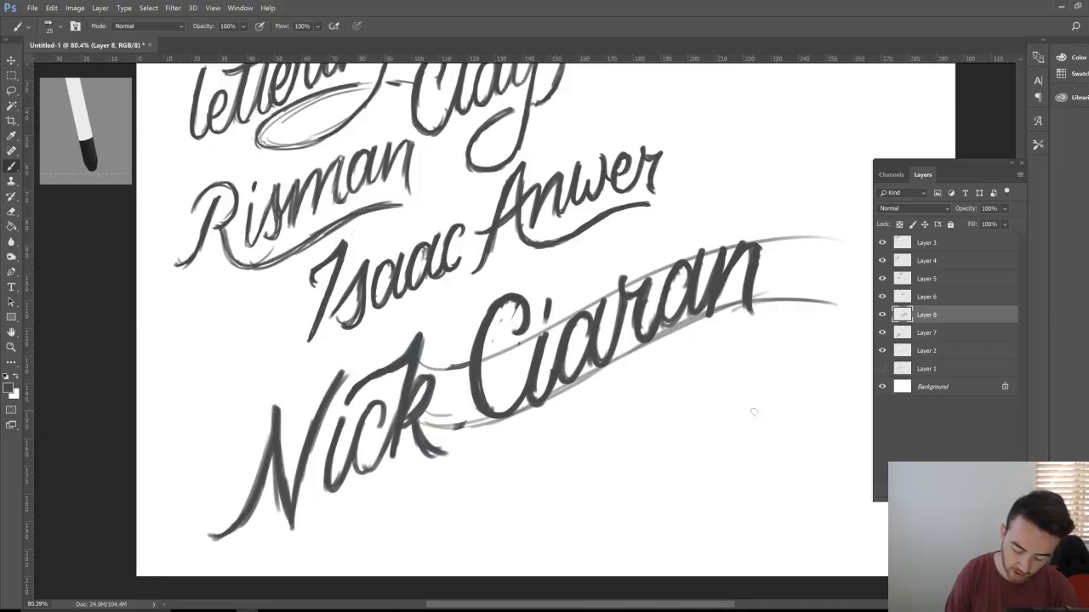
Step: Sketch trial shapes and a guide stroke around Ciaran, then undo them
mouse_move(753, 417)
left_mouse_down()
mouse_move(750, 317)
mouse_move(540, 444)
mouse_move(768, 431)
left_mouse_up()
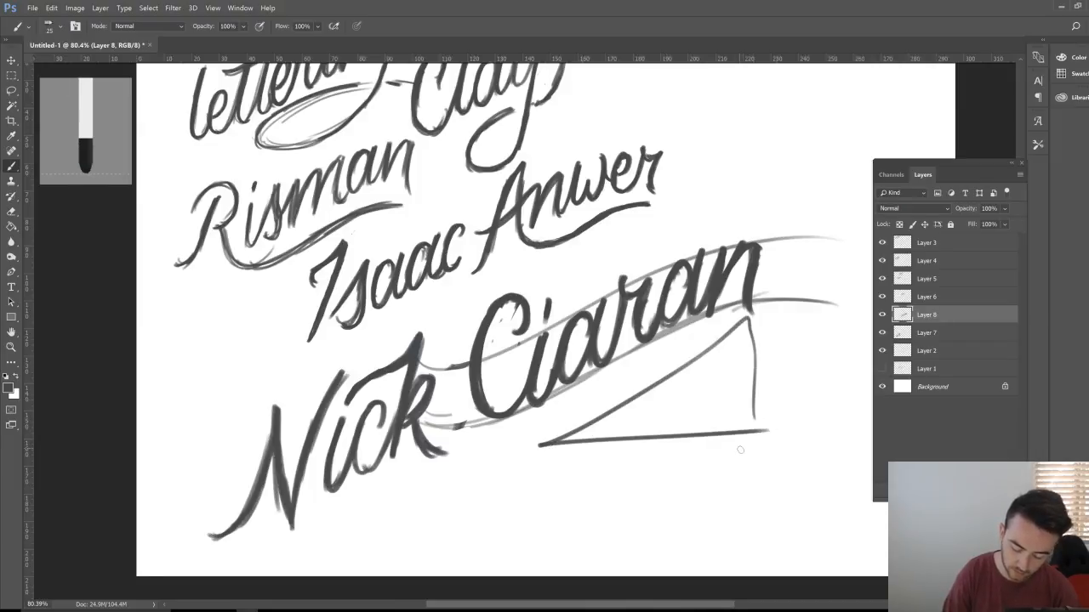
mouse_move(750, 223)
left_mouse_down()
mouse_move(532, 291)
mouse_move(749, 232)
left_mouse_up()
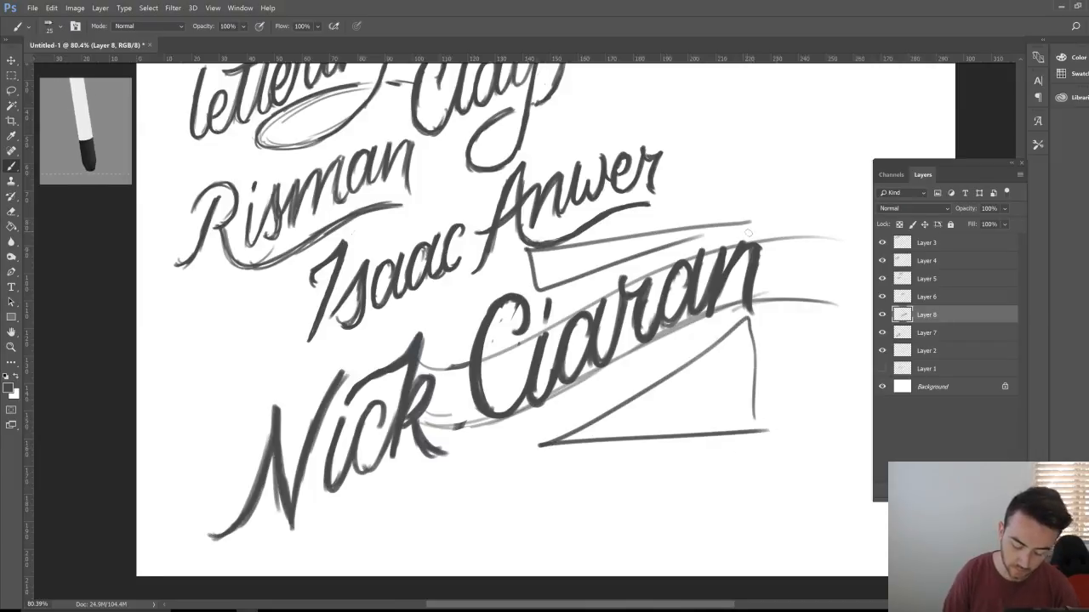
key("ctrl+alt+z")
key("ctrl+alt+z")
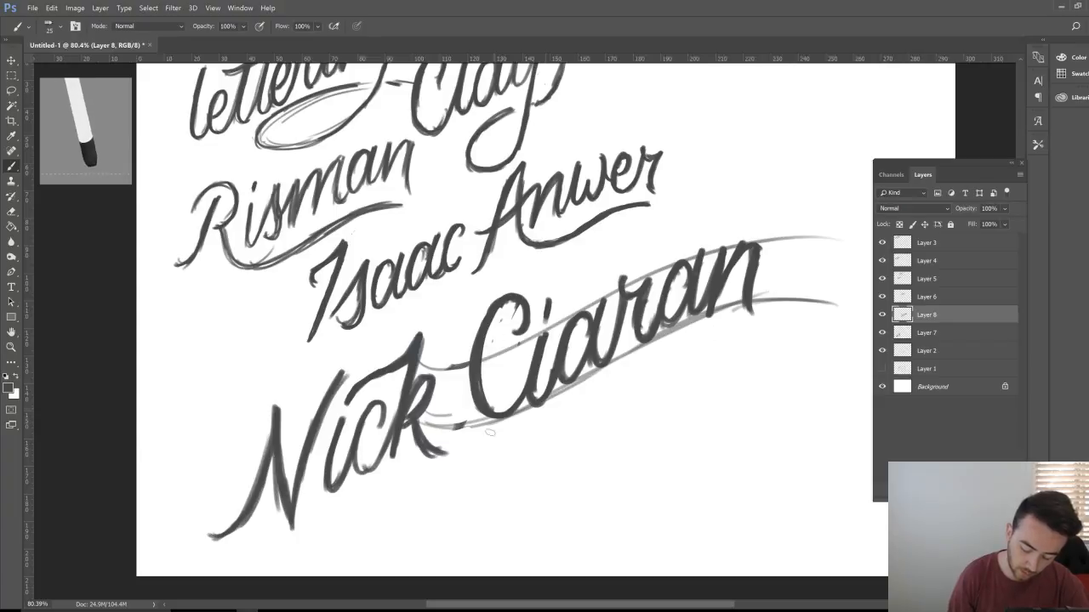
left_click_drag(529, 423, 748, 319)
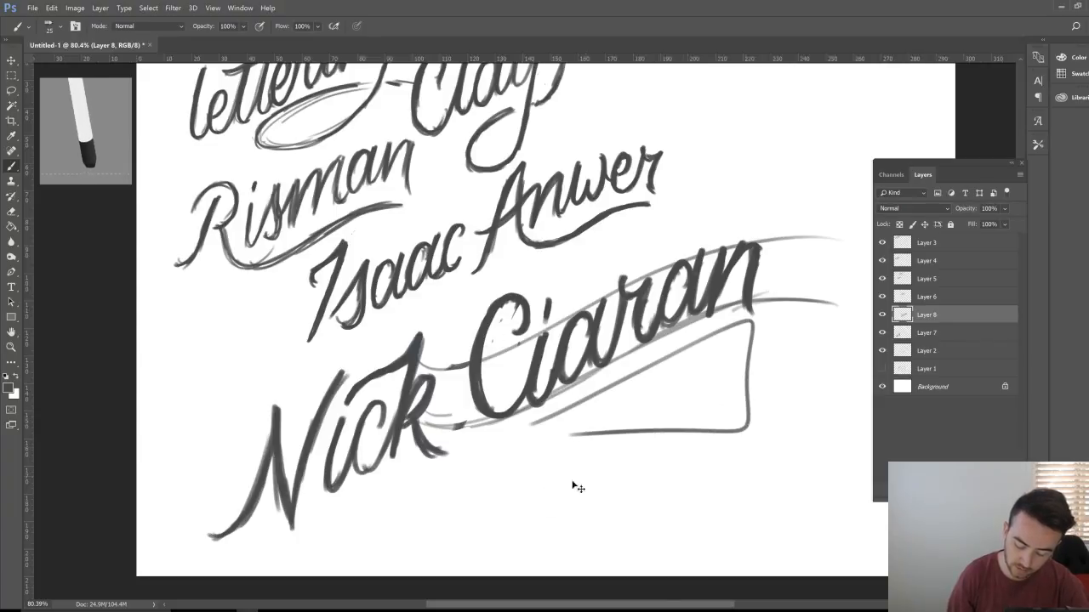
key("ctrl+z")
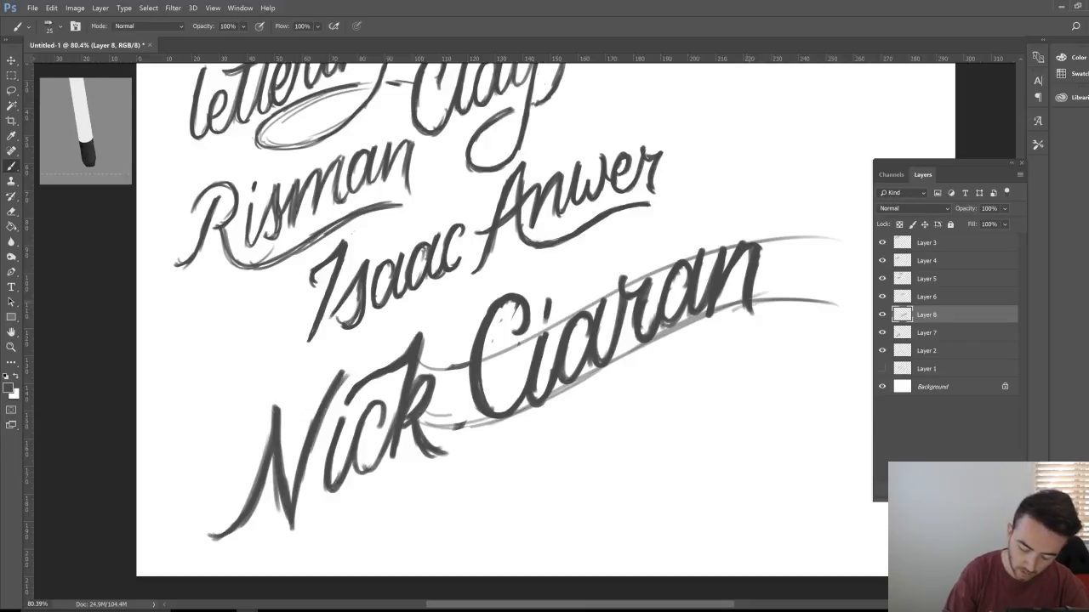
Step: Brush a loop flourish after the n and a tail sweeping back under Ciaran
mouse_move(752, 281)
left_mouse_down()
mouse_move(754, 346)
mouse_move(812, 391)
left_mouse_up()
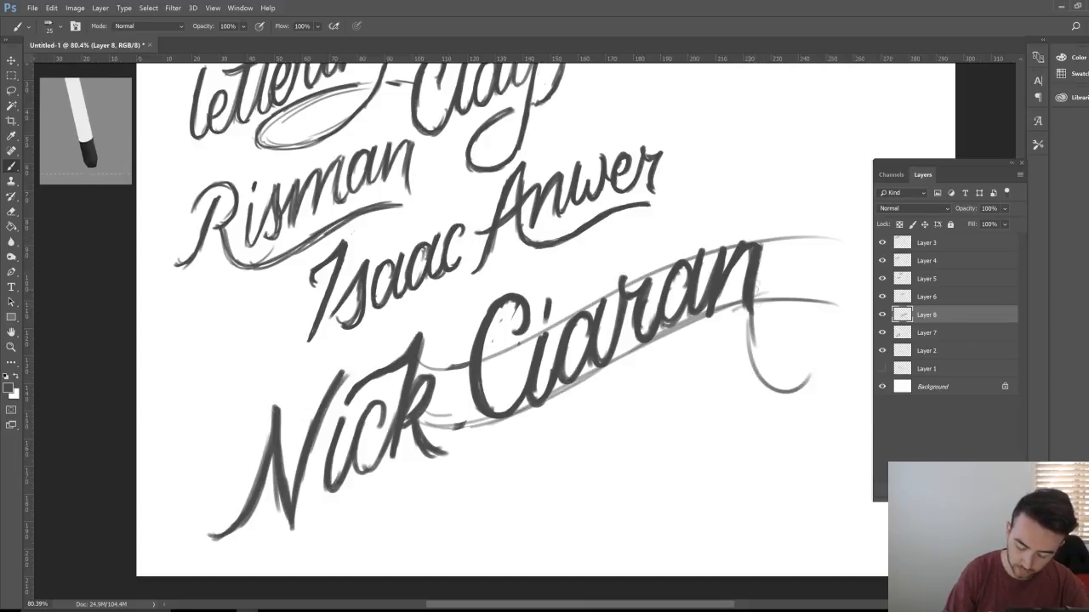
mouse_move(752, 310)
left_mouse_down()
mouse_move(829, 353)
mouse_move(765, 317)
left_mouse_up()
left_click_drag(727, 347, 563, 438)
left_click_drag(687, 384, 553, 449)
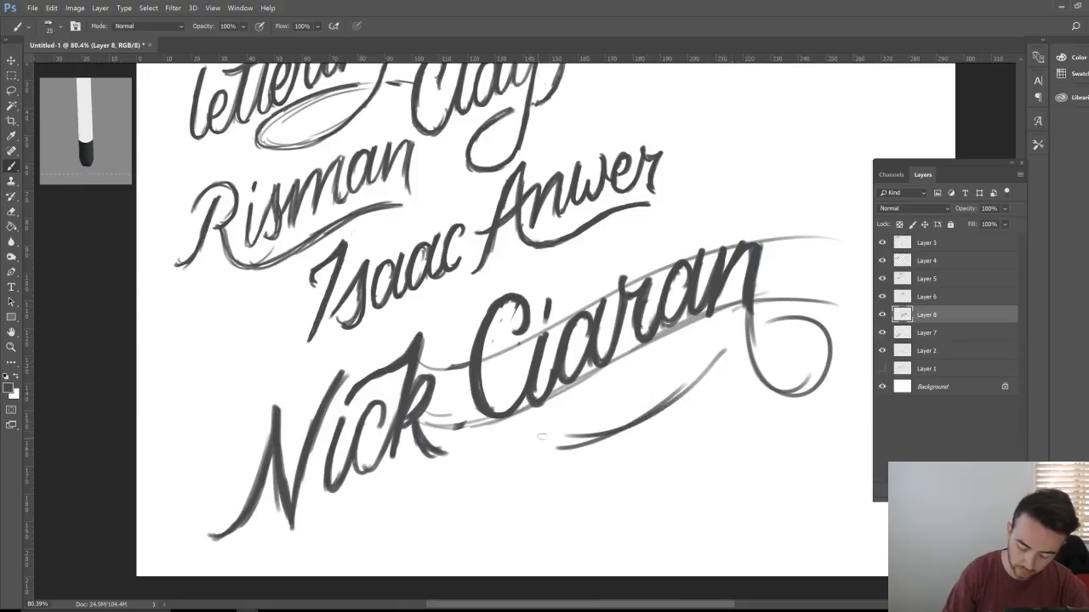
left_click_drag(715, 358, 538, 444)
left_click_drag(759, 315, 816, 358)
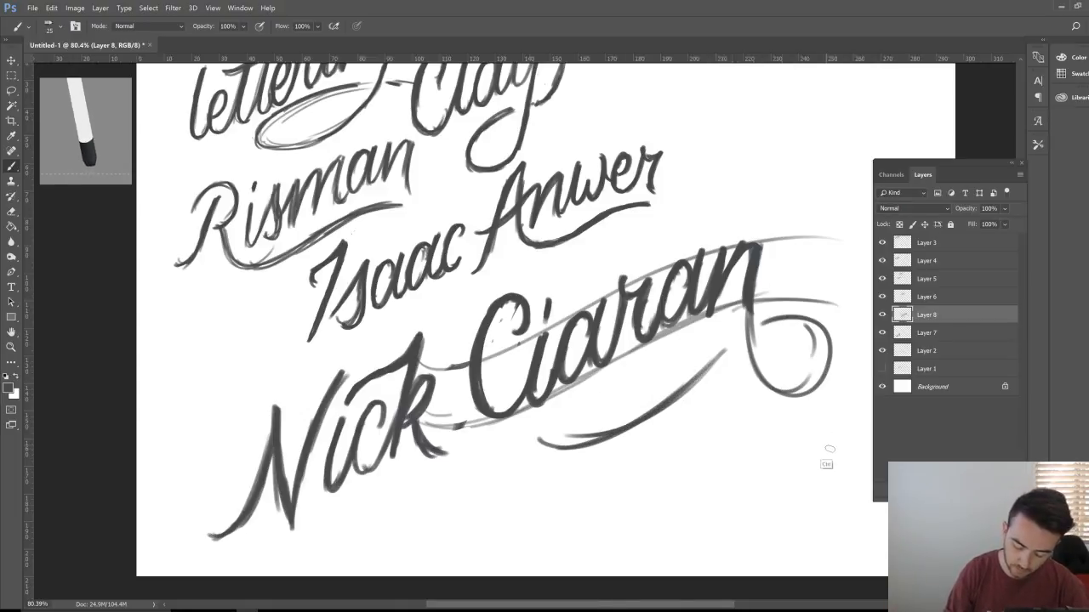
Step: Zoom out and hide the other name layers, including the Nick lettering
key("z")
left_click(737, 409, "alt")
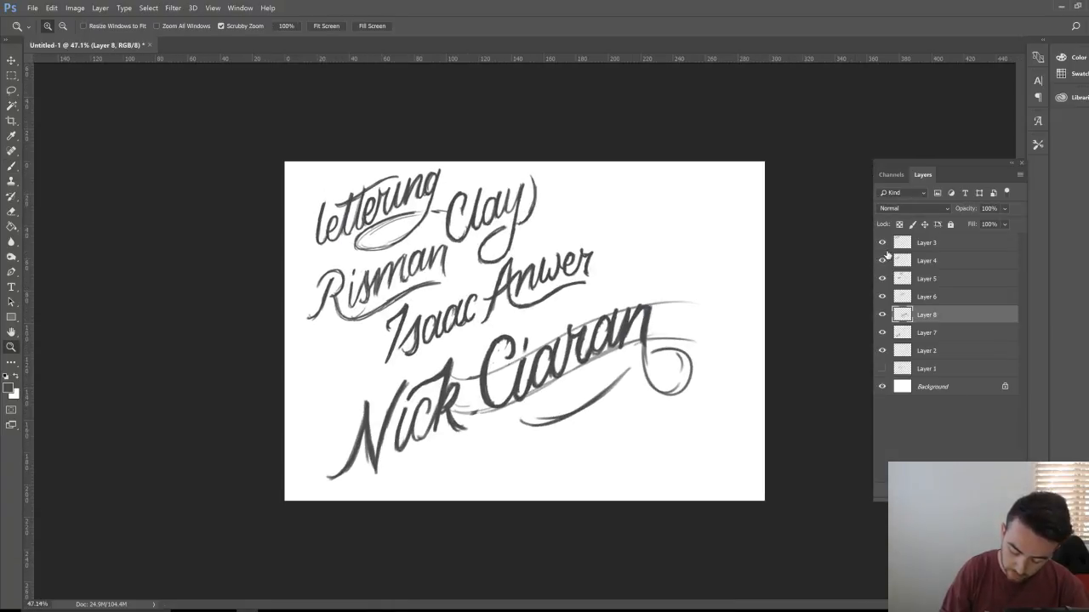
left_click_drag(882, 243, 882, 301)
left_click(882, 335)
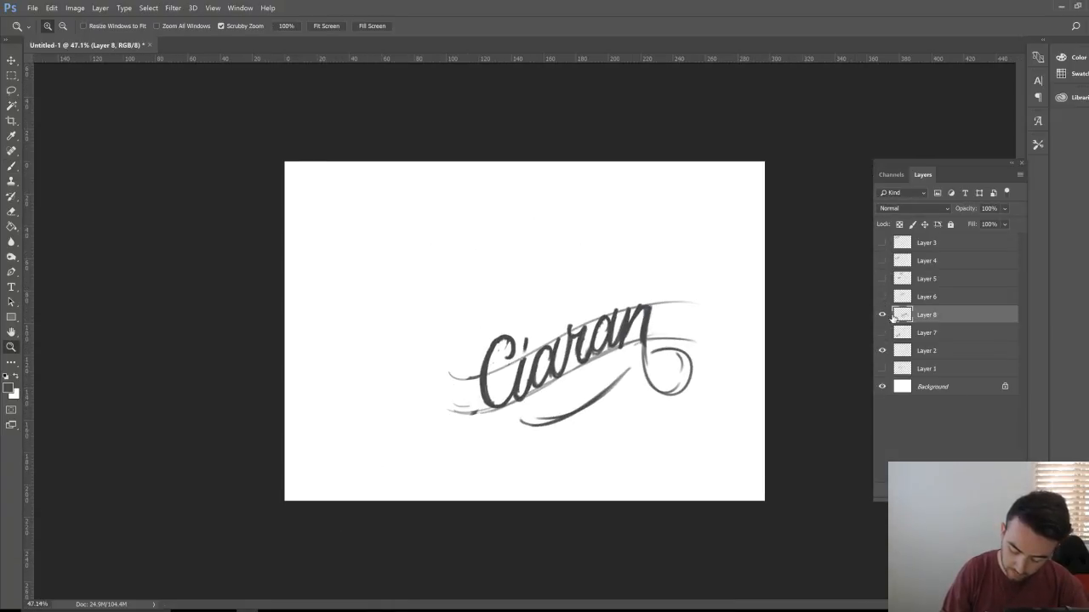
Step: Alt-drag a copy of Ciaran up-left, then erase part of the original's end loop
key("v")
left_click_drag(666, 428, 516, 324)
left_click(928, 339)
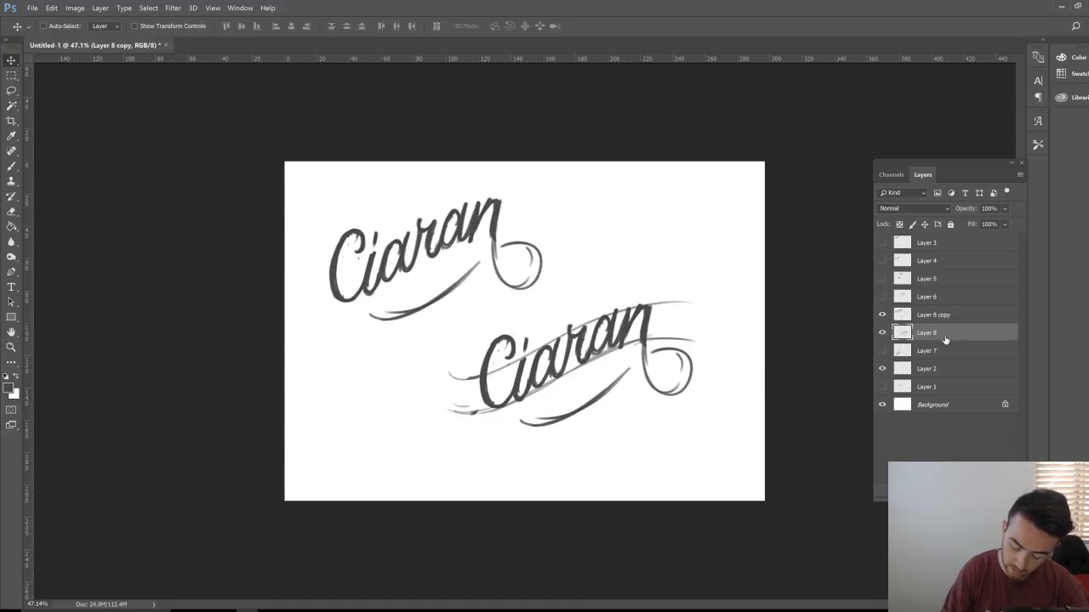
key("e")
scroll(622, 426, "up", 5)
mouse_move(697, 296)
left_mouse_down()
mouse_move(660, 295)
mouse_move(681, 369)
mouse_move(728, 340)
mouse_move(719, 372)
mouse_move(732, 304)
mouse_move(697, 307)
mouse_move(696, 380)
left_mouse_up()
Step: Enlarge the eraser and try long swash strokes under Ciaran, rubbing out parts of them
key("bracketright")
key("bracketright")
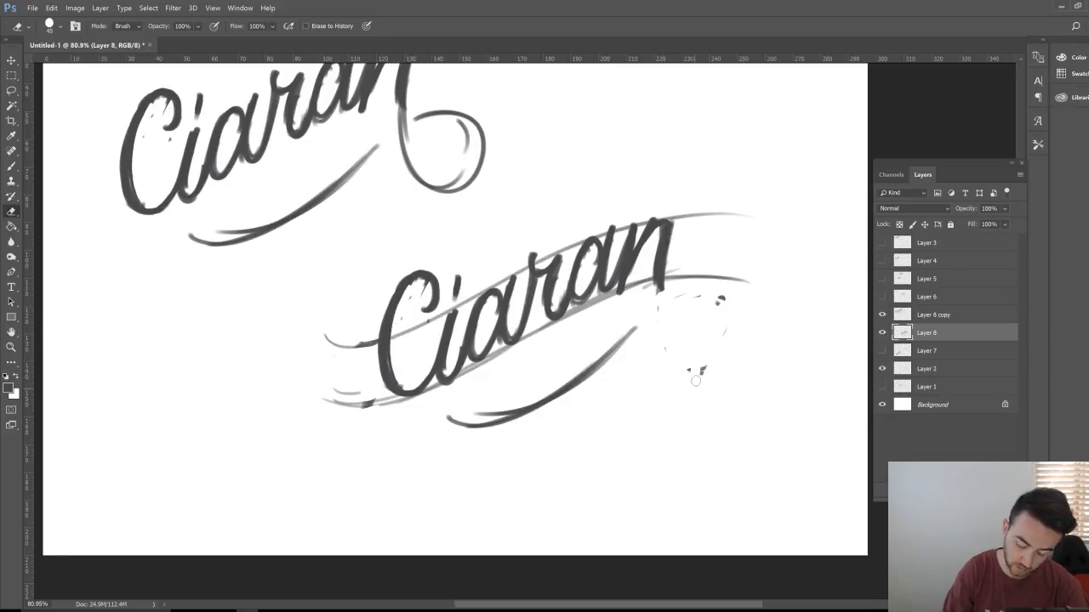
key("b")
mouse_move(662, 270)
left_mouse_down()
mouse_move(673, 303)
mouse_move(748, 282)
mouse_move(752, 315)
mouse_move(723, 325)
left_mouse_up()
key("e")
left_click_drag(634, 328, 557, 395)
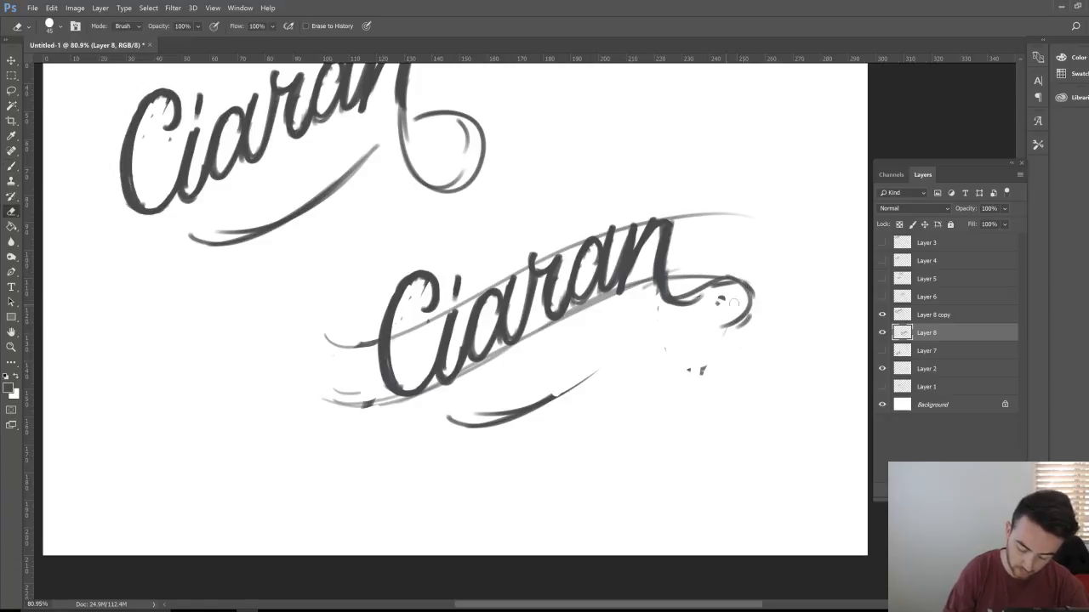
key("b")
mouse_move(741, 300)
left_mouse_down()
mouse_move(671, 340)
mouse_move(552, 367)
mouse_move(408, 432)
left_mouse_up()
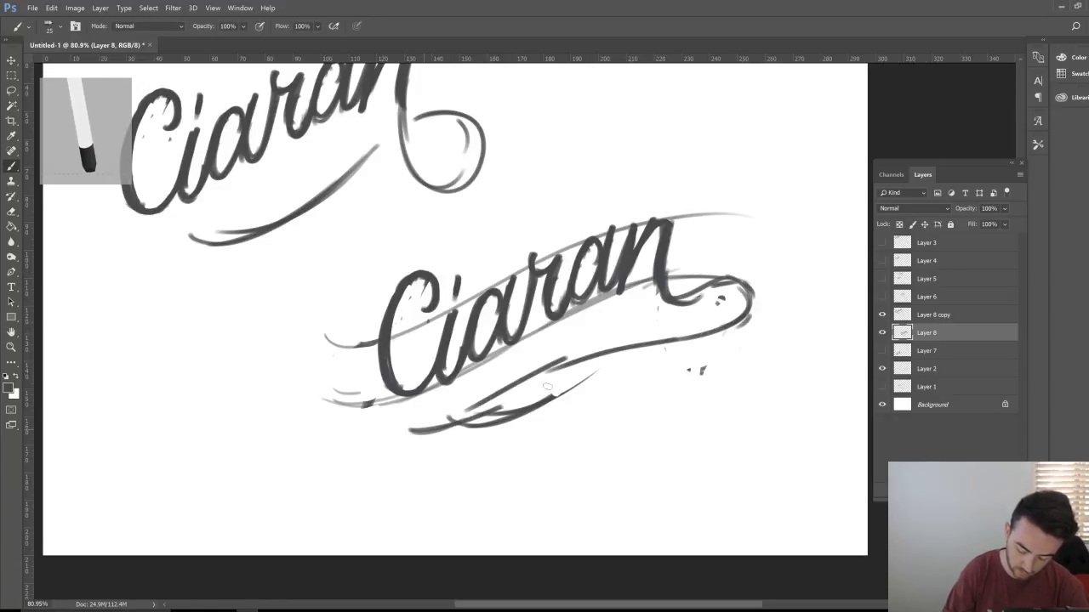
left_click_drag(697, 334, 433, 425)
key("e")
left_click_drag(593, 376, 480, 427)
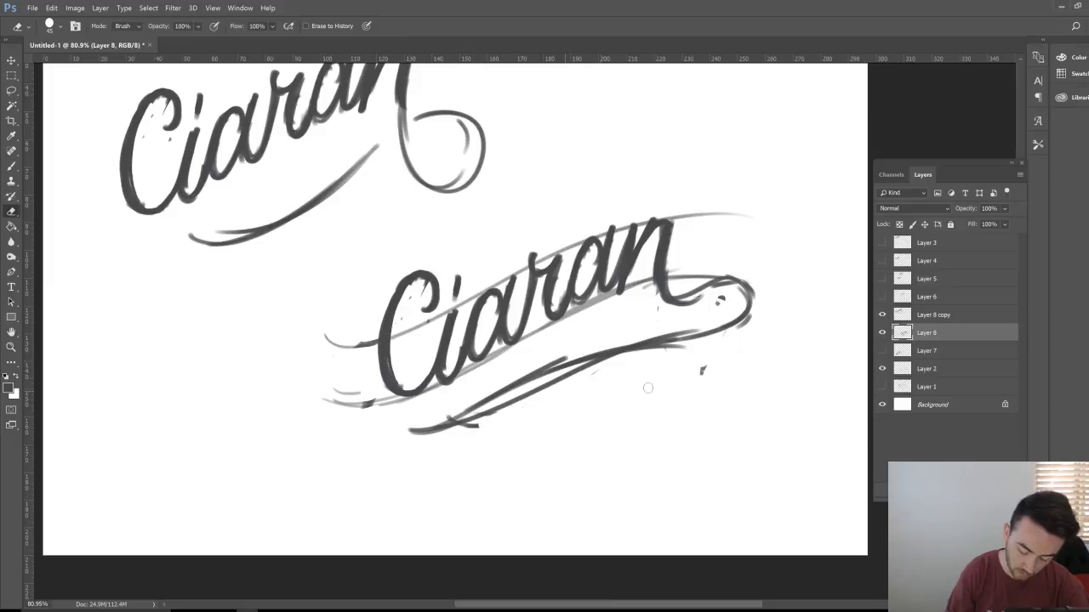
left_click(702, 370)
Step: Redraw the loop after the n and brush new lower swash strokes, undoing one
key("b")
mouse_move(407, 435)
left_mouse_down()
mouse_move(725, 313)
mouse_move(689, 313)
mouse_move(701, 317)
mouse_move(676, 356)
mouse_move(700, 266)
mouse_move(736, 297)
mouse_move(693, 284)
mouse_move(677, 308)
mouse_move(723, 296)
mouse_move(754, 311)
mouse_move(505, 393)
mouse_move(408, 450)
mouse_move(438, 429)
left_mouse_up()
key("e")
key("b")
left_click_drag(672, 217, 663, 249)
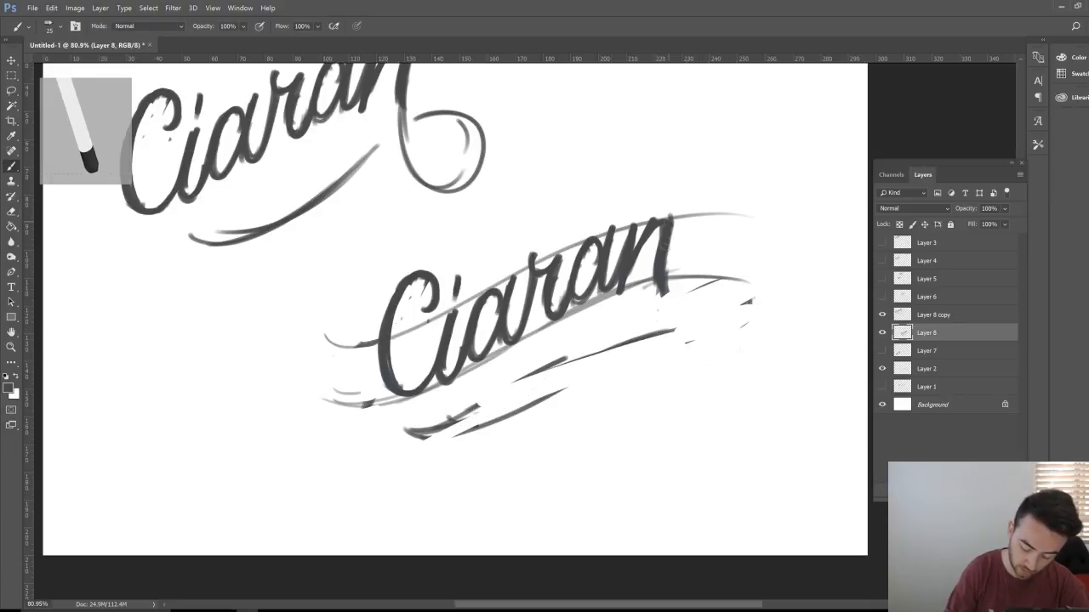
mouse_move(665, 289)
left_mouse_down()
mouse_move(684, 306)
mouse_move(723, 281)
mouse_move(706, 308)
mouse_move(596, 323)
mouse_move(394, 433)
mouse_move(714, 303)
left_mouse_up()
key("ctrl+z")
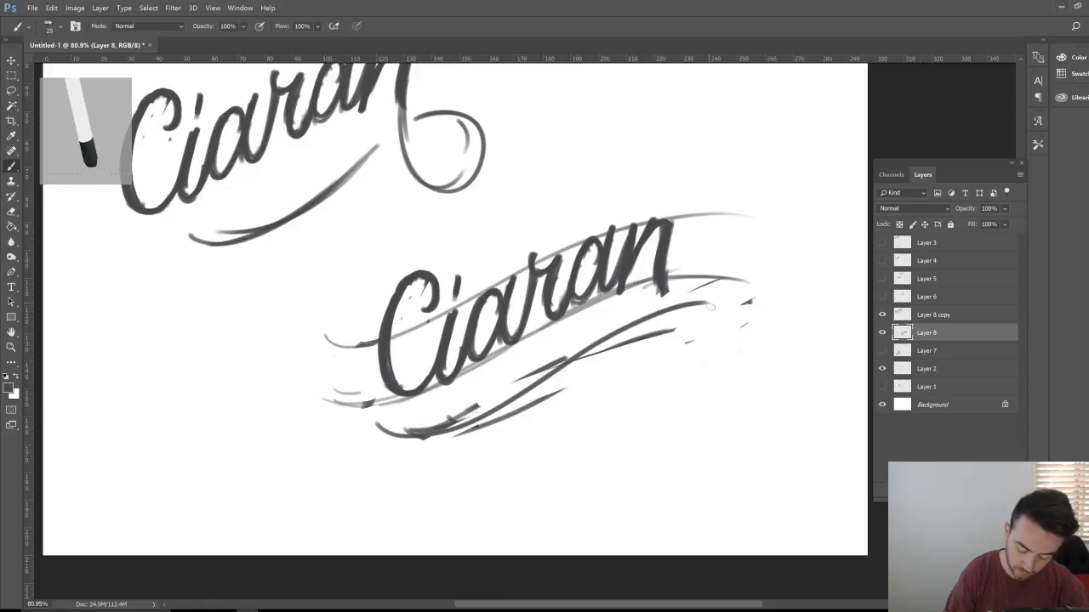
key("e")
mouse_move(529, 417)
left_mouse_down()
mouse_move(489, 428)
mouse_move(608, 351)
mouse_move(502, 387)
mouse_move(545, 358)
left_mouse_up()
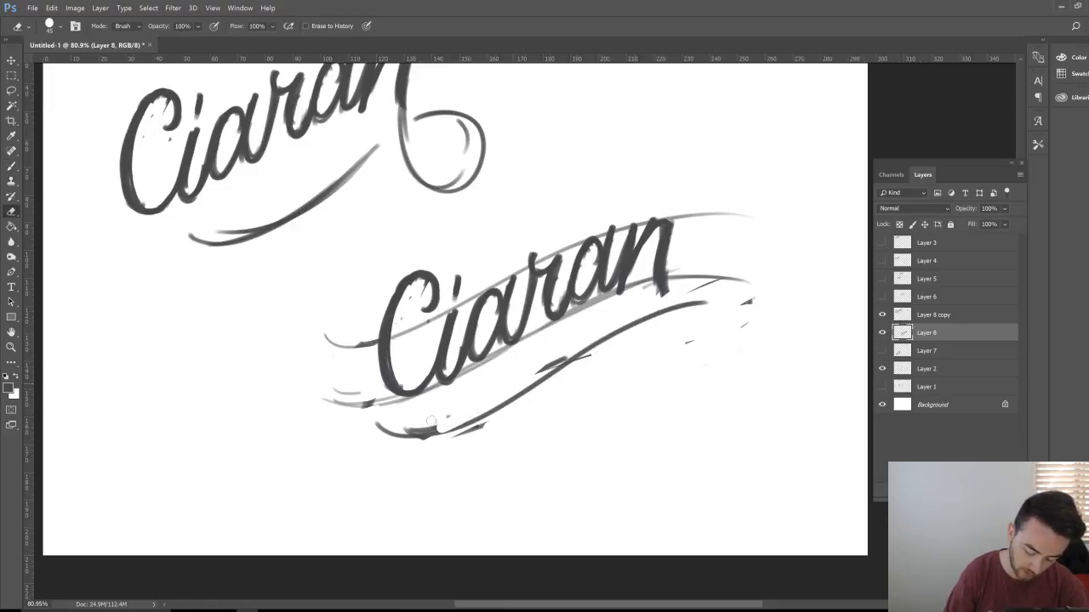
key("b")
left_click_drag(425, 432, 565, 369)
mouse_move(495, 400)
left_mouse_down()
mouse_move(689, 295)
mouse_move(725, 300)
mouse_move(687, 286)
mouse_move(725, 283)
left_mouse_up()
Step: Erase most of the lower swash and its leftover fragments under the word
key("e")
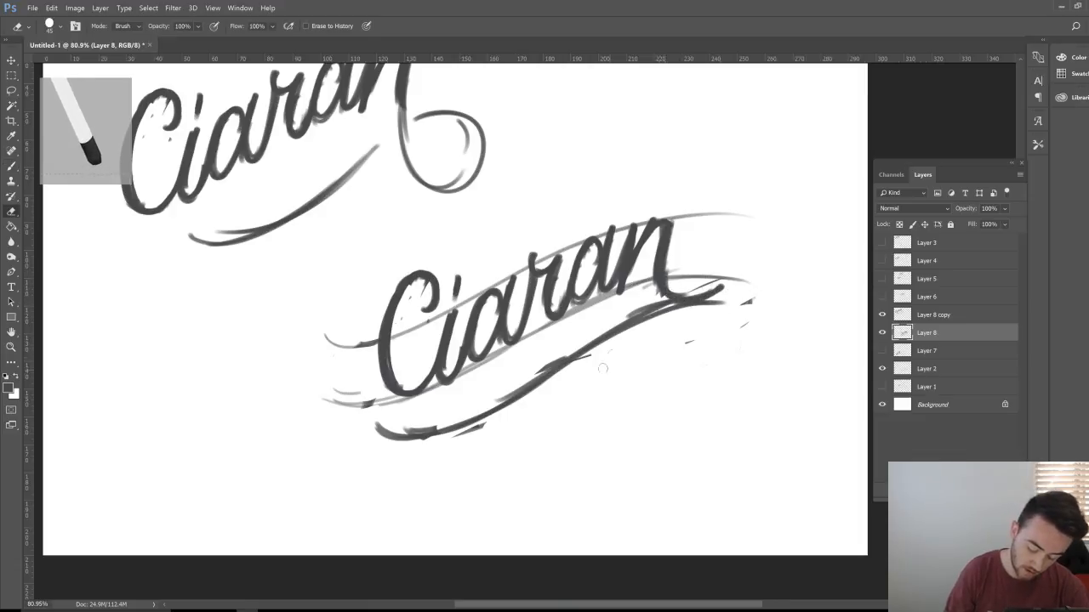
mouse_move(651, 317)
left_mouse_down()
mouse_move(438, 432)
mouse_move(374, 429)
left_mouse_up()
left_click_drag(464, 430, 484, 425)
left_click_drag(602, 333, 681, 308)
left_click_drag(565, 357, 541, 367)
left_click_drag(454, 425, 418, 438)
left_click_drag(699, 339, 685, 345)
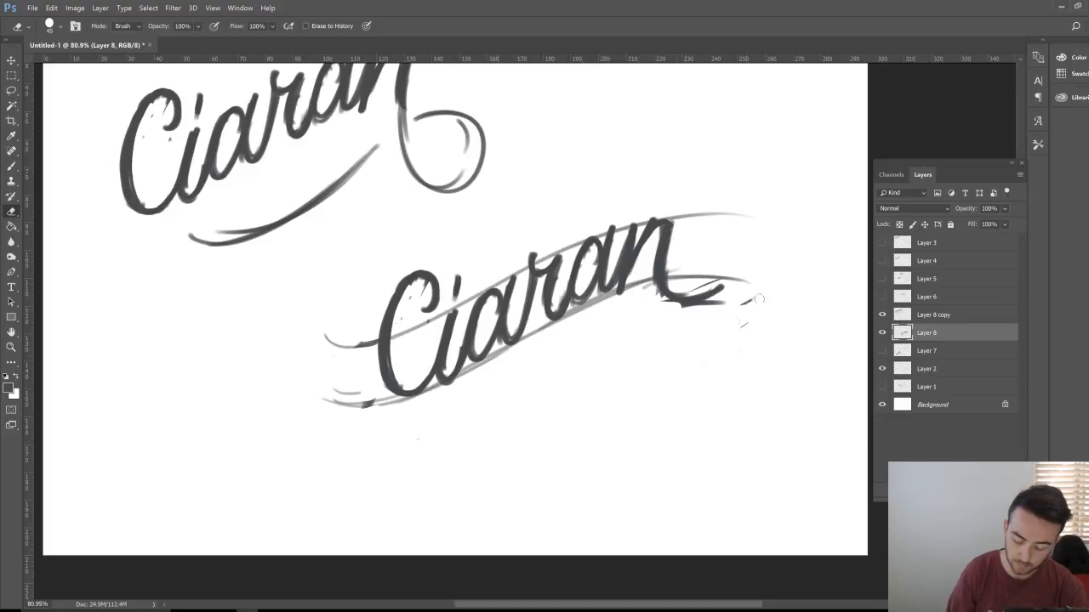
left_click_drag(758, 298, 681, 418)
Step: Erase the dark tail right of the n and the stray ink at the C–i join
mouse_move(723, 289)
left_mouse_down()
mouse_move(699, 299)
mouse_move(680, 284)
mouse_move(667, 308)
left_mouse_up()
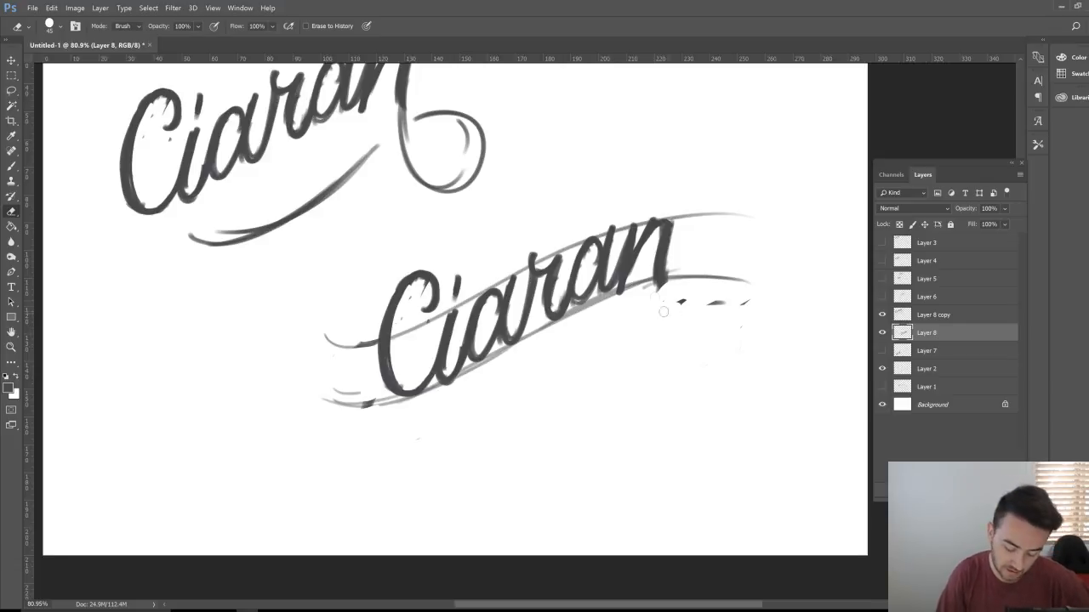
left_click_drag(665, 289, 716, 308)
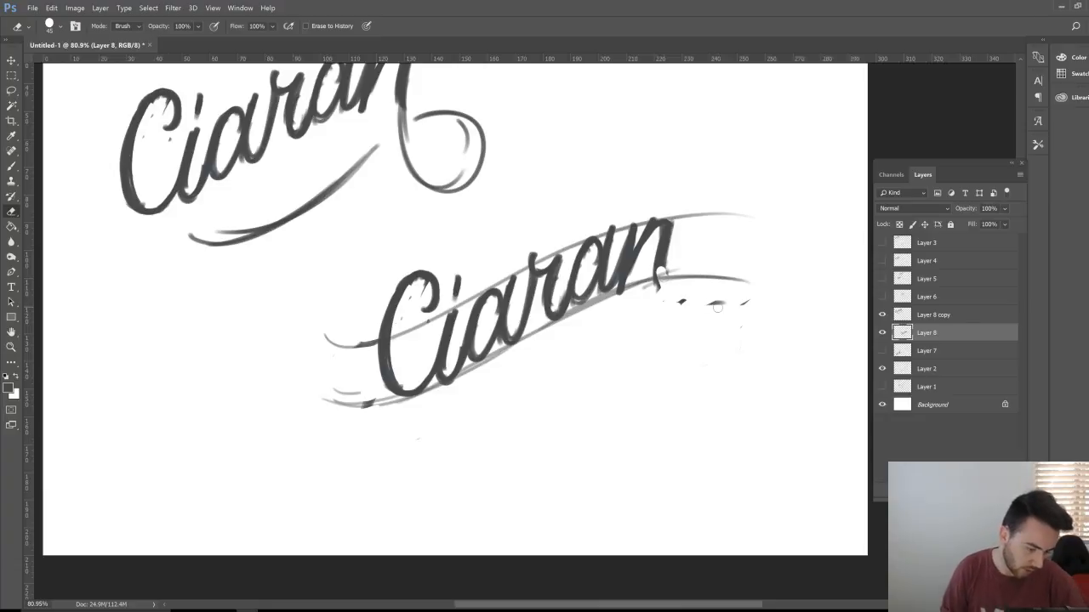
key("b")
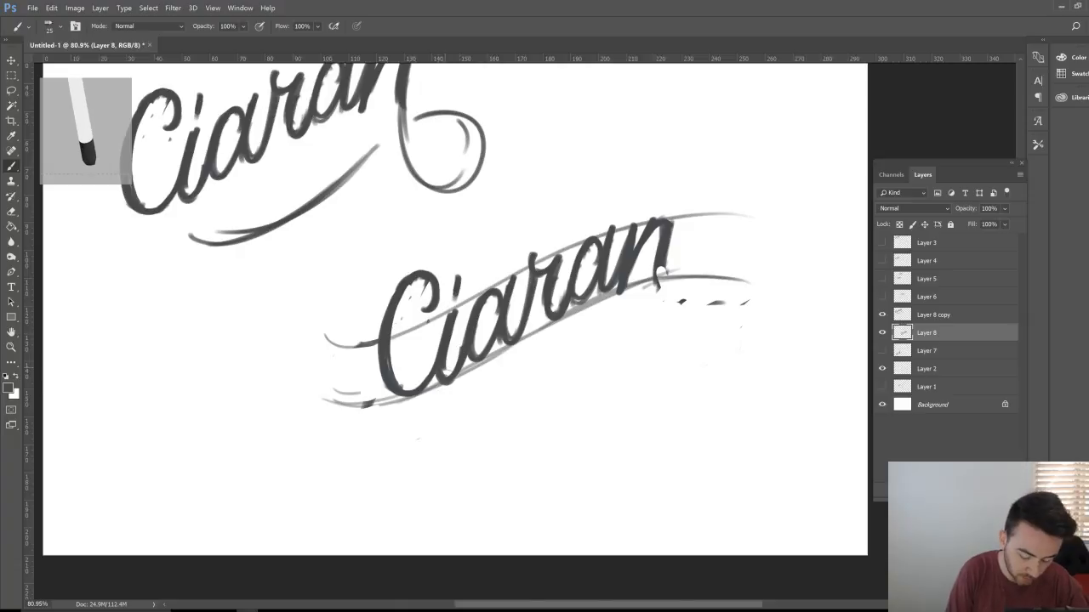
key("e")
left_click_drag(430, 367, 398, 393)
key("b")
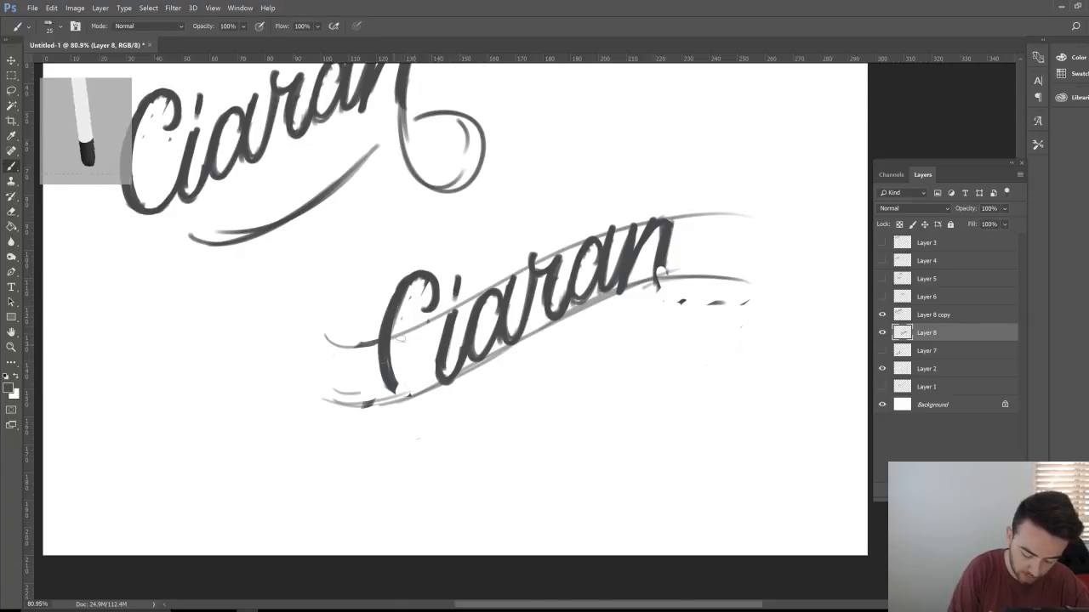
Step: Brush a long swash from the C under the word with a short parallel stroke
mouse_move(375, 339)
left_mouse_down()
mouse_move(417, 420)
mouse_move(509, 393)
mouse_move(578, 356)
left_mouse_up()
mouse_move(560, 350)
left_mouse_down()
mouse_move(611, 332)
mouse_move(672, 341)
mouse_move(578, 353)
mouse_move(410, 415)
mouse_move(488, 397)
mouse_move(598, 336)
mouse_move(668, 333)
mouse_move(672, 349)
left_mouse_up()
key("e")
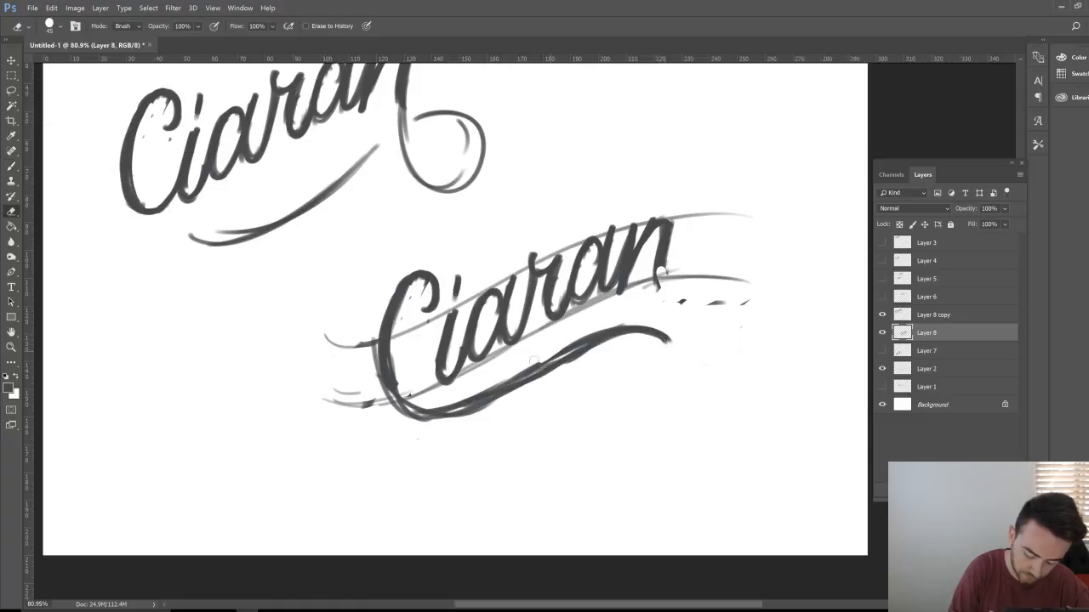
key("z")
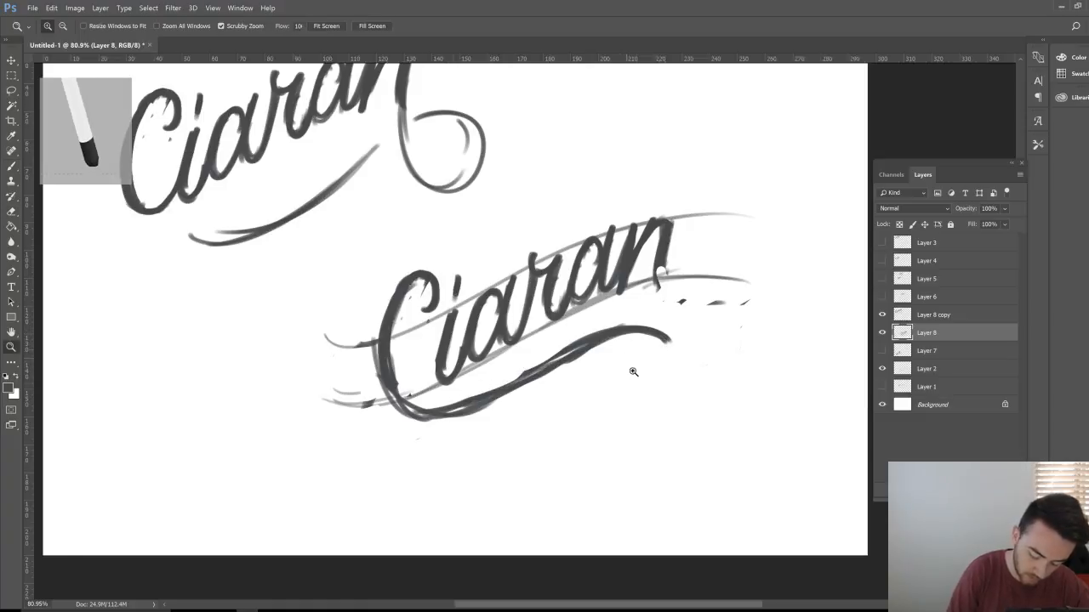
left_click_drag(627, 369, 583, 360)
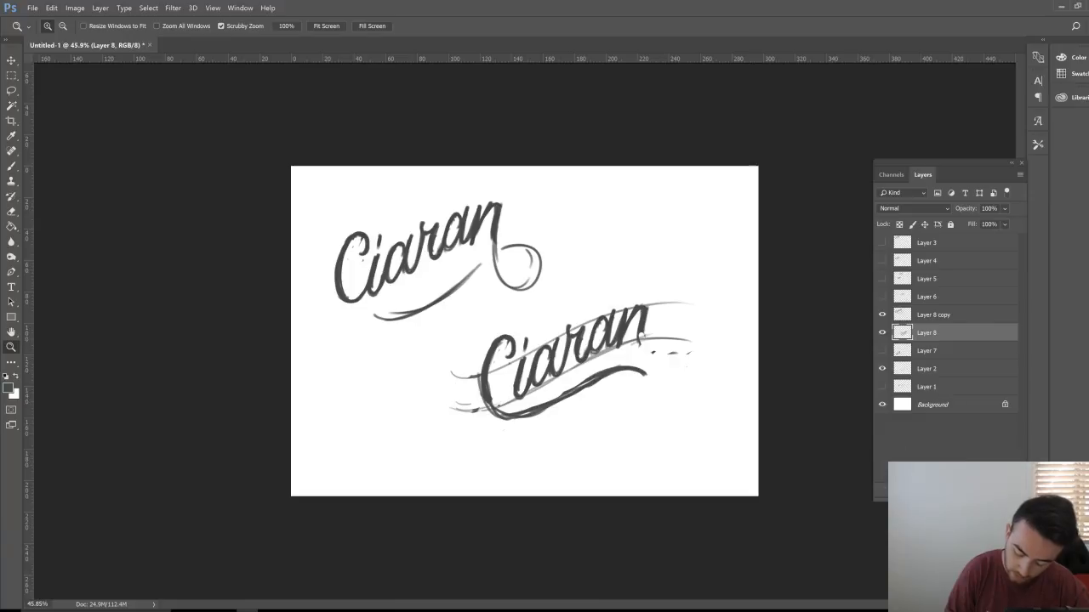
Step: Move the lettering up beside the first sketch and Alt-drag a copy down-left
key("v")
left_click_drag(595, 428, 671, 286)
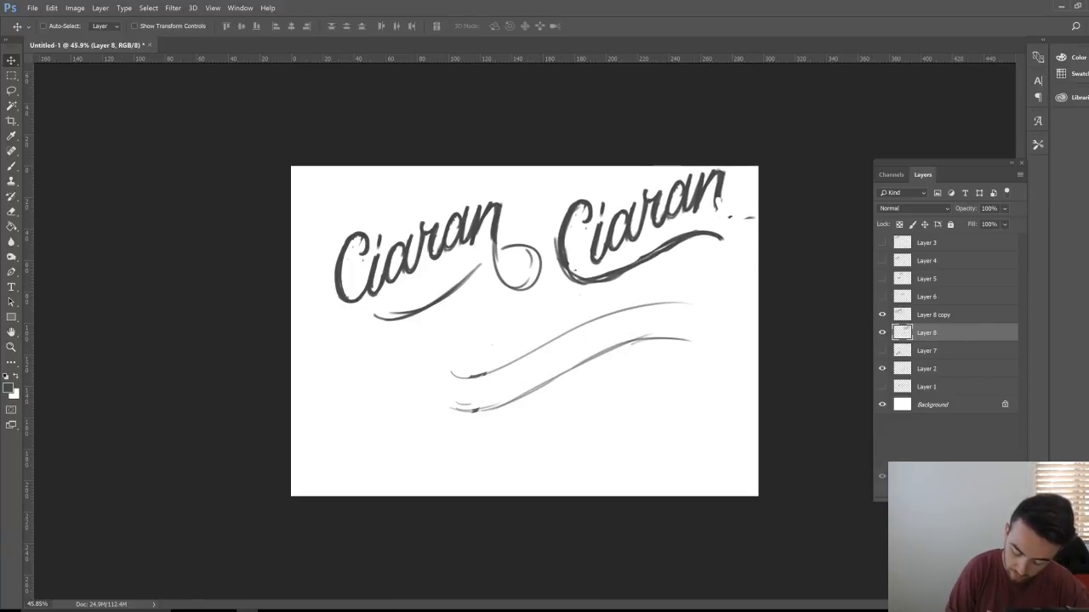
mouse_move(676, 360)
left_mouse_down()
mouse_move(605, 488)
mouse_move(571, 493)
mouse_move(592, 483)
mouse_move(583, 434)
left_mouse_up()
Step: Erase the copy's lower swash up to the C's tail
key("z")
key("e")
mouse_move(745, 368)
left_mouse_down()
mouse_move(680, 336)
mouse_move(596, 348)
mouse_move(468, 406)
left_mouse_up()
mouse_move(596, 349)
left_mouse_down()
mouse_move(434, 415)
mouse_move(402, 376)
mouse_move(407, 396)
mouse_move(398, 366)
mouse_move(423, 379)
mouse_move(395, 381)
mouse_move(438, 376)
mouse_move(393, 384)
left_mouse_up()
Step: Thicken the C's base, darken the r and a, and rework the swirl beneath the word's end
left_click(11, 166)
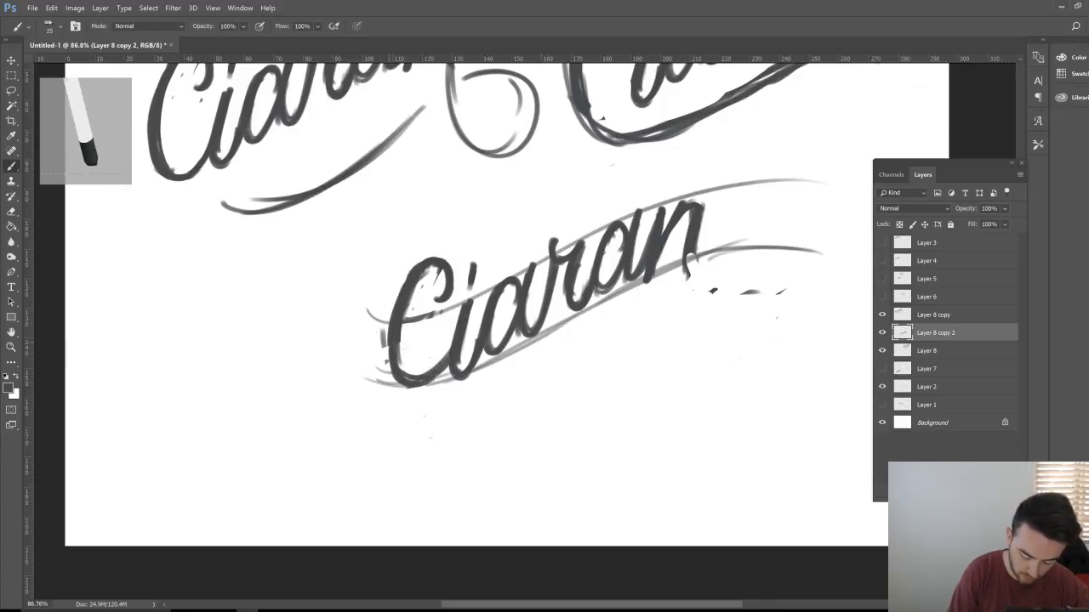
left_click_drag(447, 362, 415, 385)
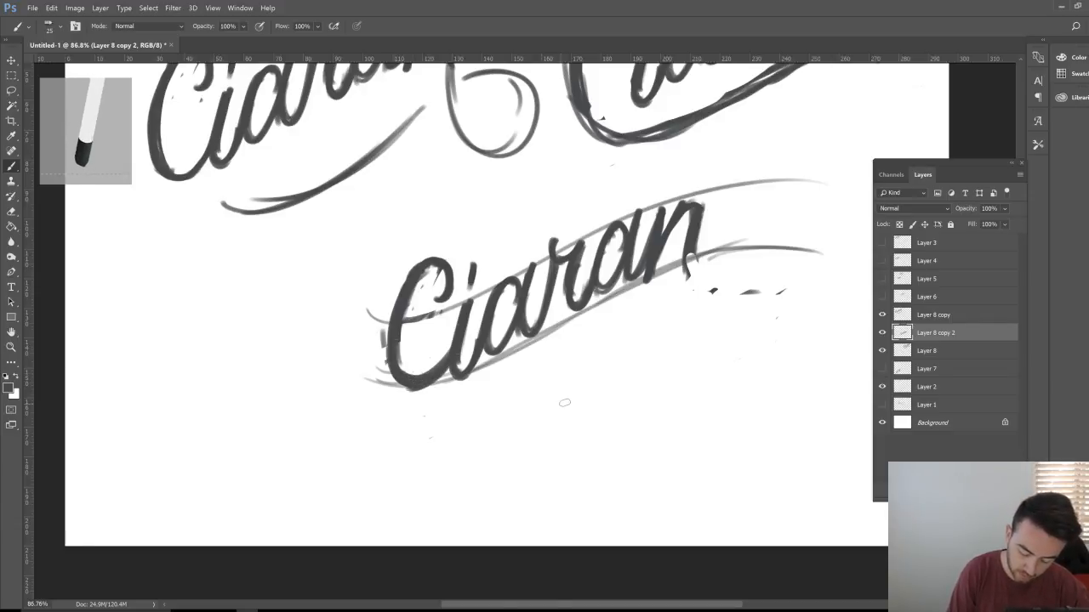
key("e")
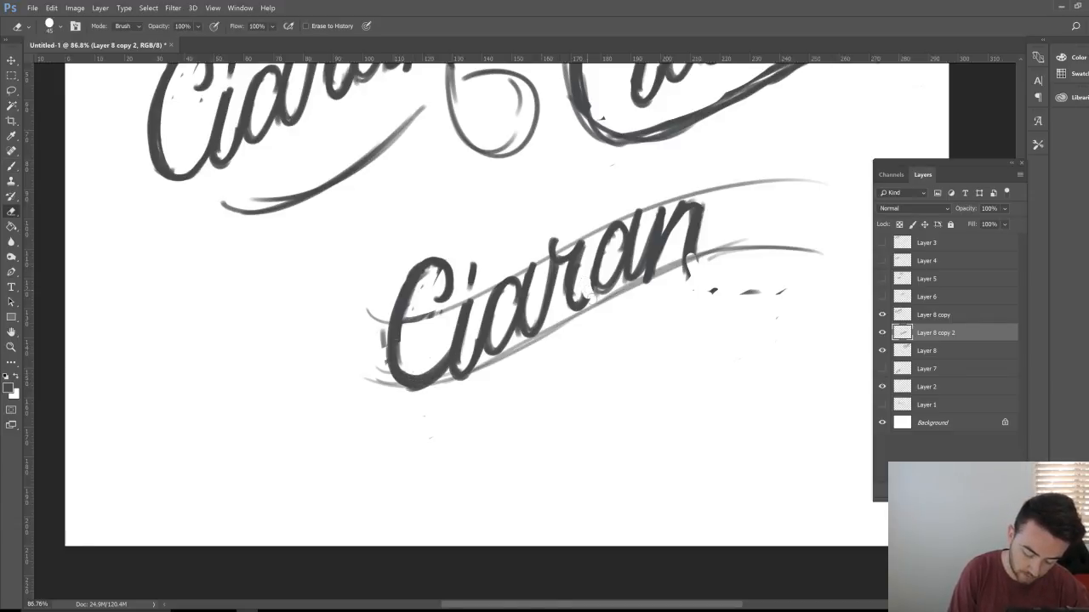
key("b")
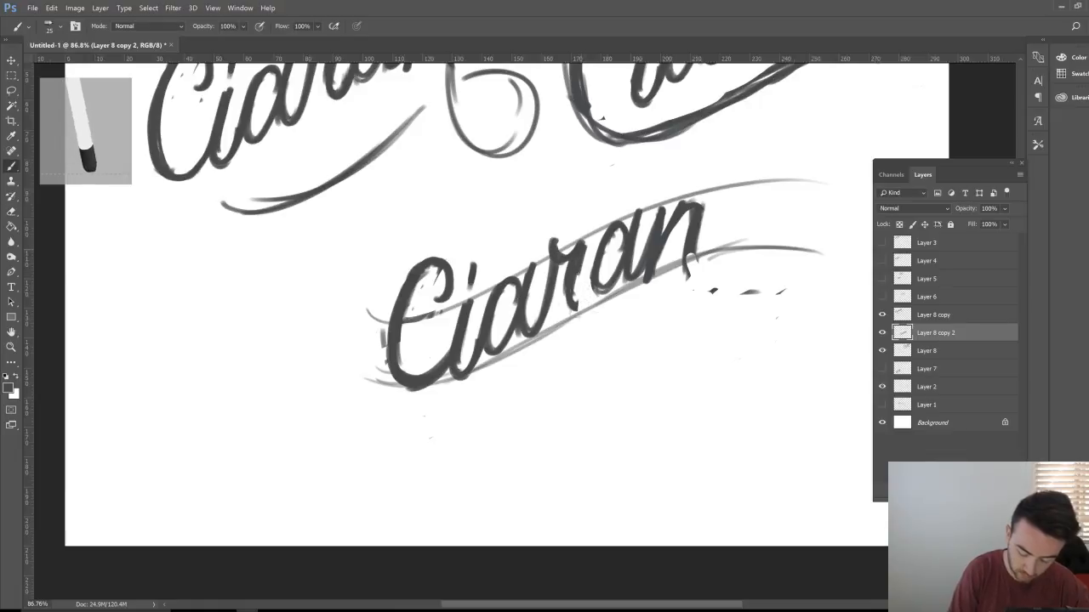
mouse_move(578, 274)
left_mouse_down()
mouse_move(575, 303)
mouse_move(605, 335)
mouse_move(650, 338)
mouse_move(712, 282)
left_mouse_up()
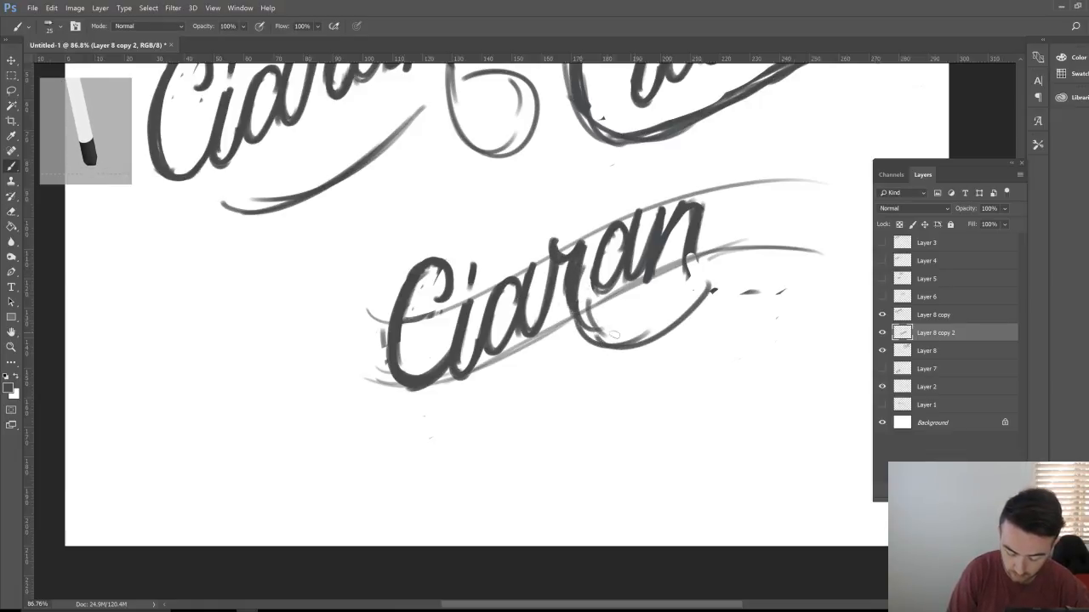
mouse_move(573, 306)
left_mouse_down()
mouse_move(619, 317)
mouse_move(609, 331)
left_mouse_up()
mouse_move(567, 368)
left_mouse_down()
mouse_move(467, 405)
mouse_move(575, 363)
left_mouse_up()
left_click_drag(615, 322, 686, 291)
key("e")
mouse_move(595, 291)
left_mouse_down()
mouse_move(599, 337)
mouse_move(677, 320)
mouse_move(708, 284)
mouse_move(771, 294)
mouse_move(748, 301)
left_mouse_up()
key("b")
left_click_drag(510, 398, 584, 358)
left_click_drag(624, 319, 687, 285)
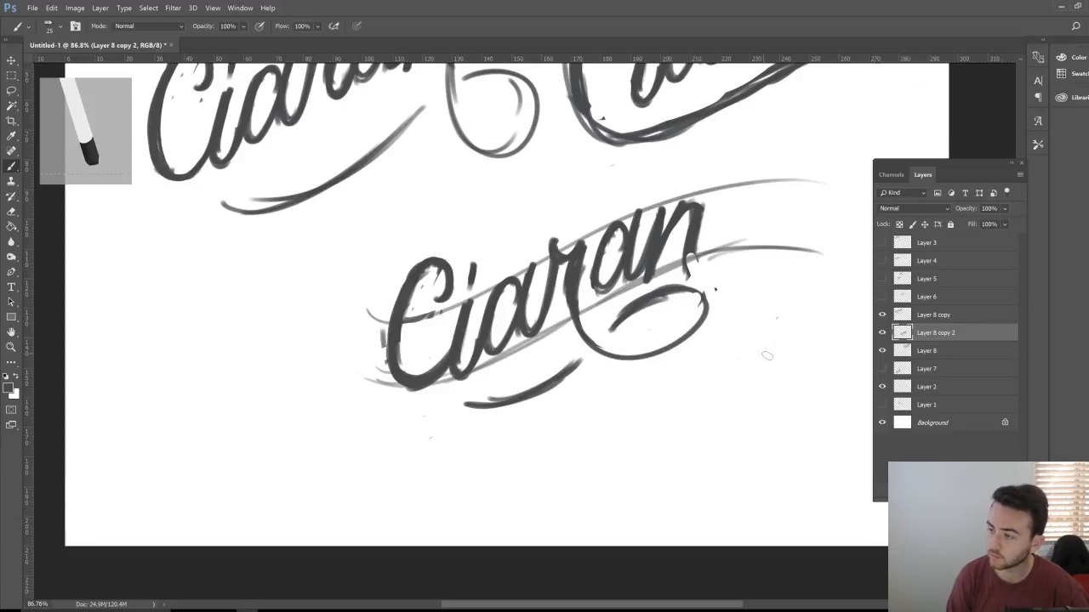
Step: Replace the loop under the lower Ciaran with a new one, undoing a stray pointed-loop line
key("h")
left_click(678, 323)
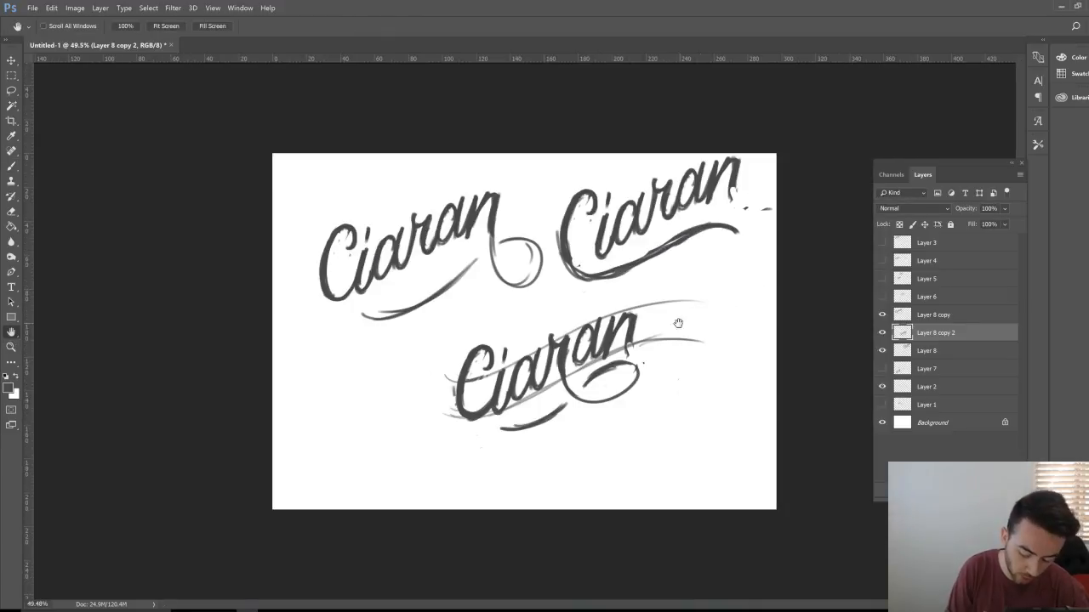
key("z")
left_click(658, 377)
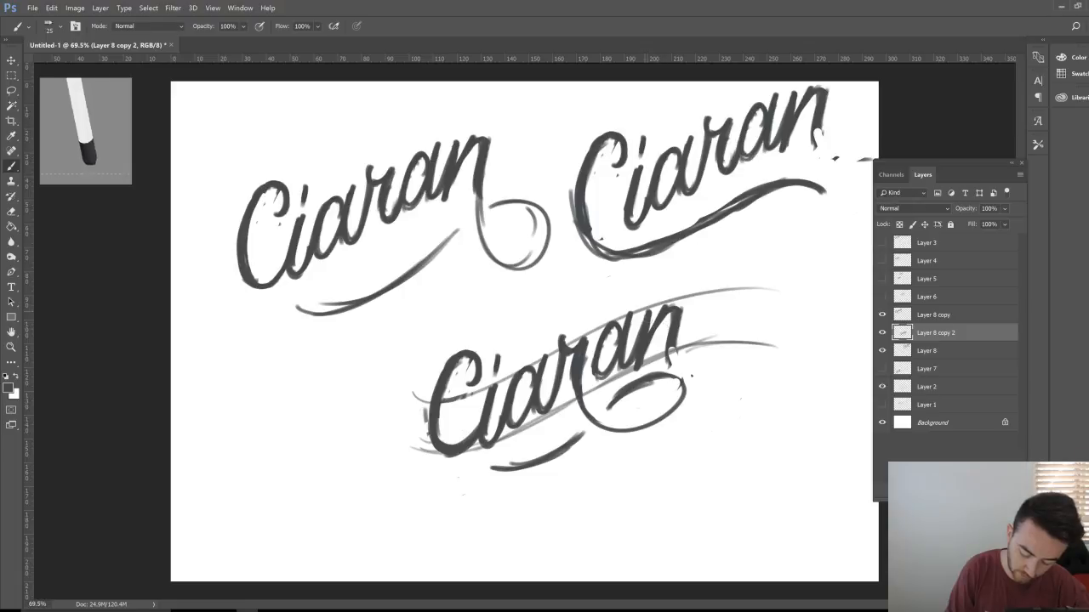
key("e")
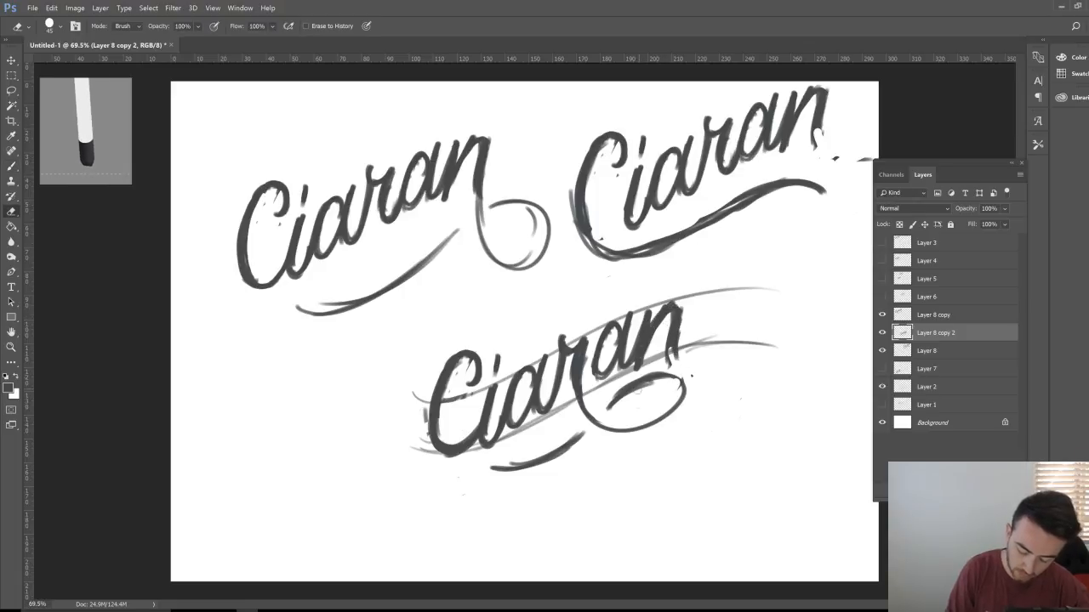
mouse_move(640, 380)
left_mouse_down()
mouse_move(680, 381)
mouse_move(680, 413)
mouse_move(655, 424)
left_mouse_up()
key("b")
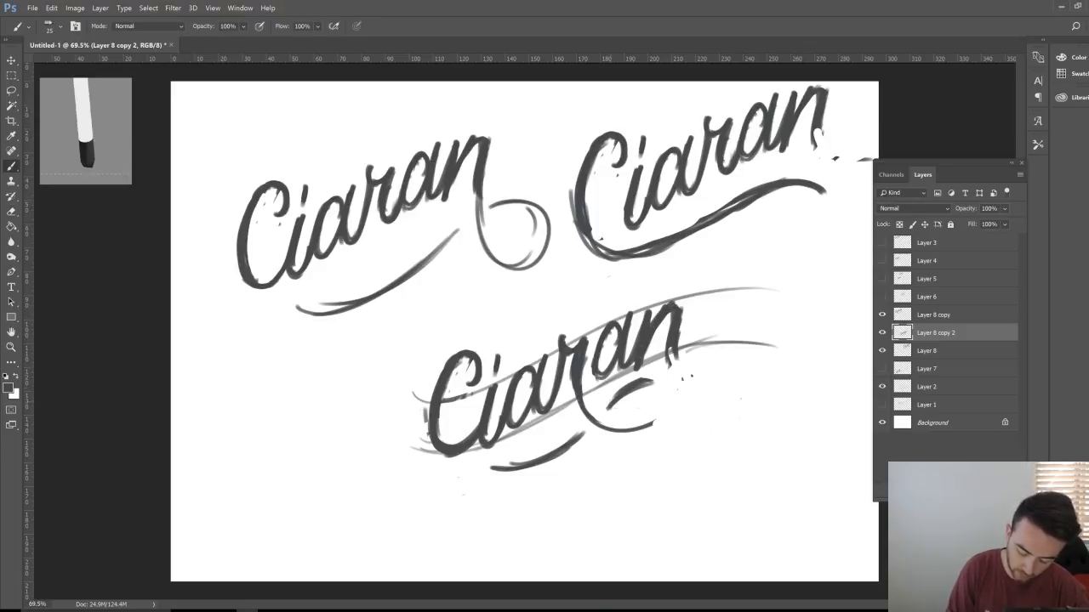
mouse_move(610, 396)
left_mouse_down()
mouse_move(657, 390)
mouse_move(660, 412)
mouse_move(615, 425)
mouse_move(663, 388)
left_mouse_up()
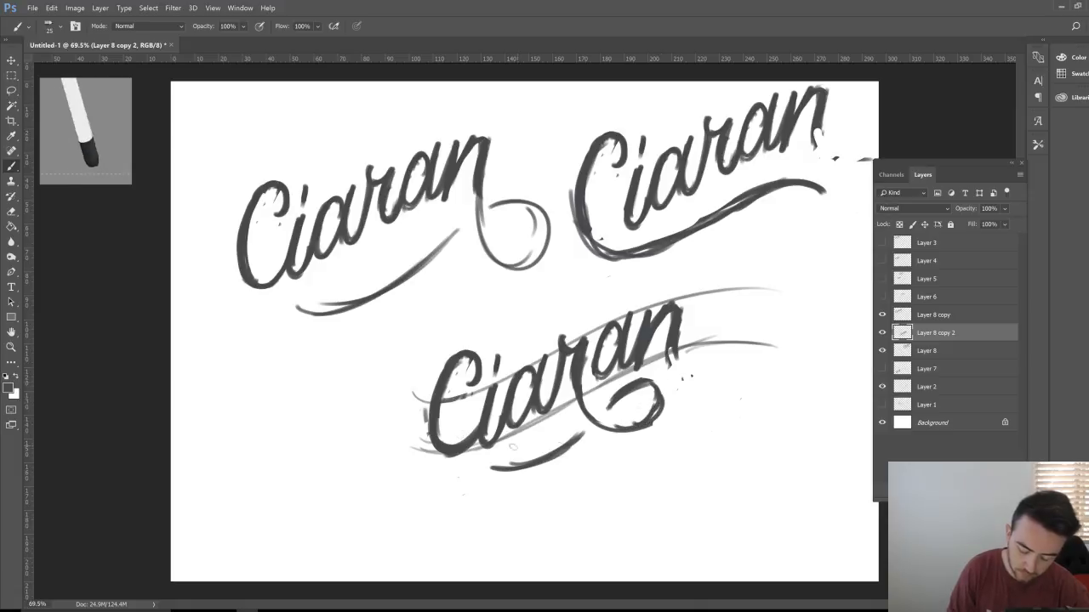
mouse_move(631, 298)
left_mouse_down()
mouse_move(493, 333)
mouse_move(602, 293)
left_mouse_up()
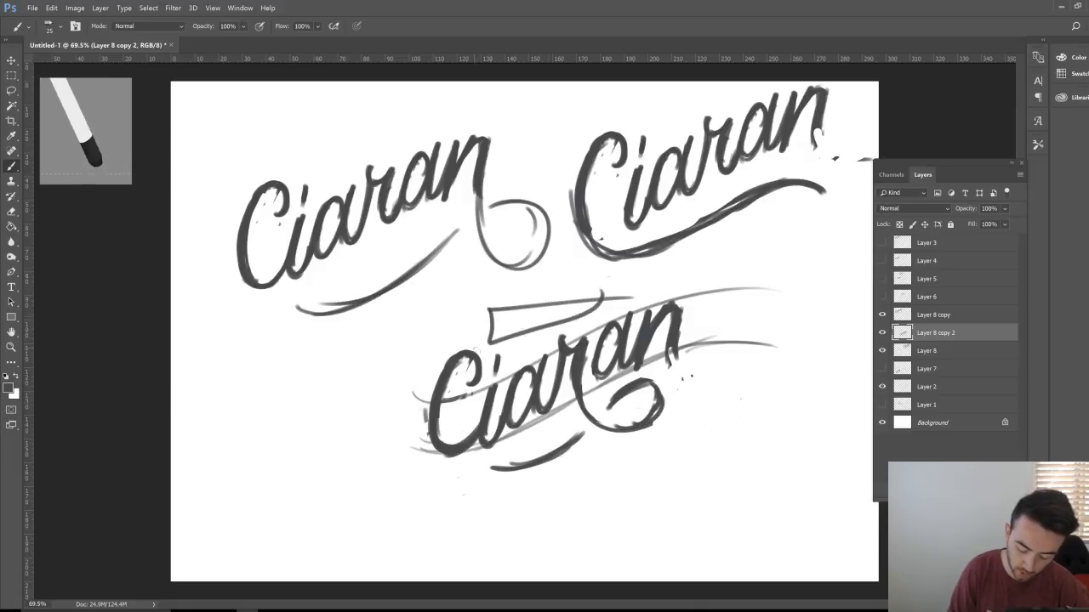
key("ctrl+z")
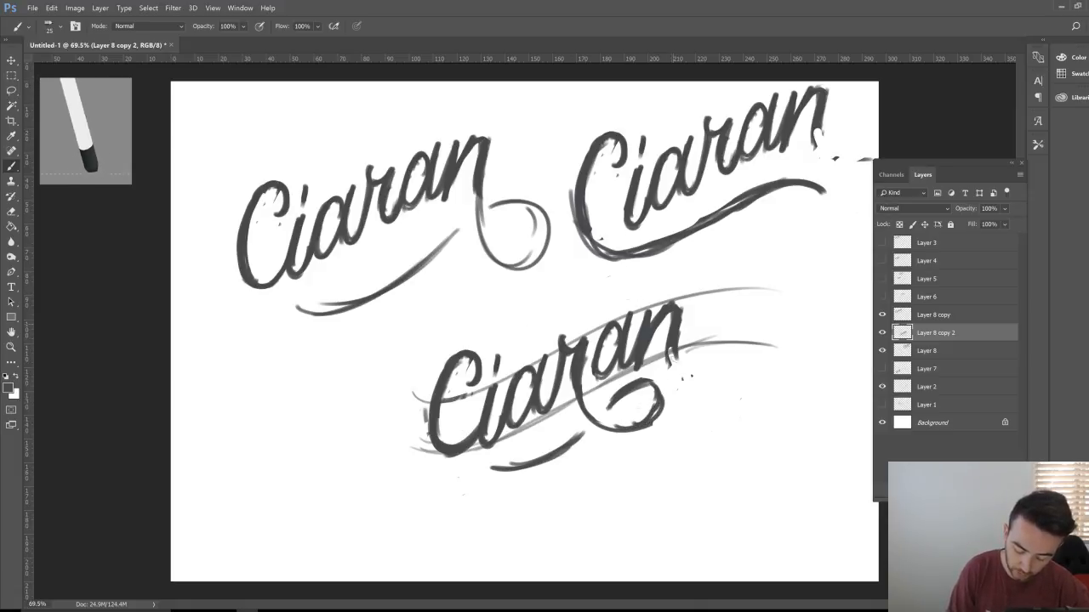
Step: Hook the final n, arch a swash over the word, and duplicate the layer with Ctrl+J
mouse_move(668, 330)
left_mouse_down()
mouse_move(721, 340)
mouse_move(707, 298)
mouse_move(675, 339)
mouse_move(725, 357)
mouse_move(706, 270)
mouse_move(522, 321)
mouse_move(693, 265)
mouse_move(721, 296)
left_mouse_up()
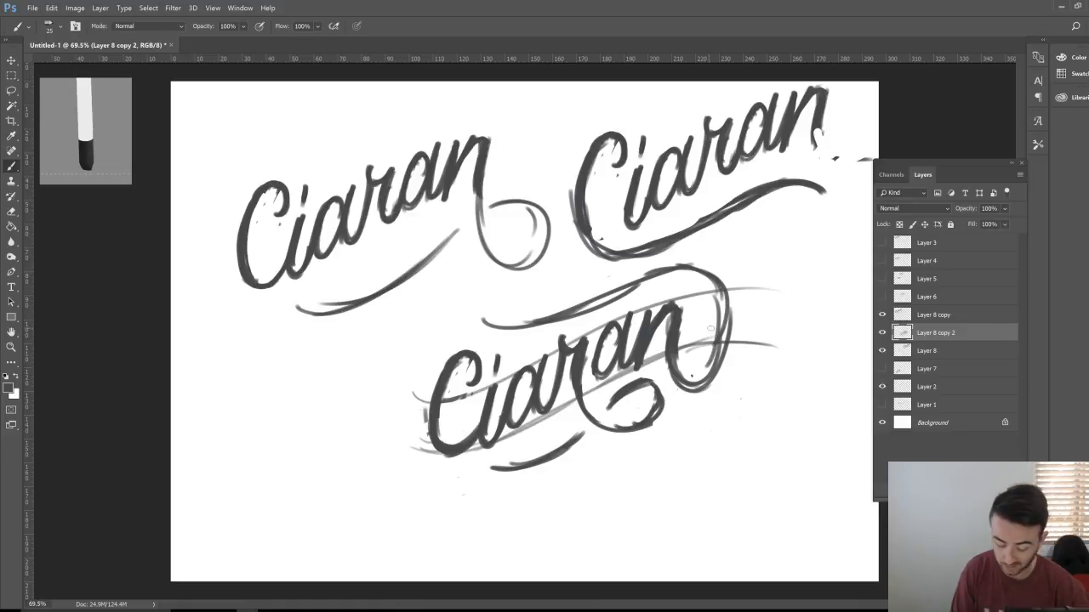
mouse_move(481, 329)
left_mouse_down()
mouse_move(694, 269)
mouse_move(715, 279)
mouse_move(723, 300)
mouse_move(721, 356)
left_mouse_up()
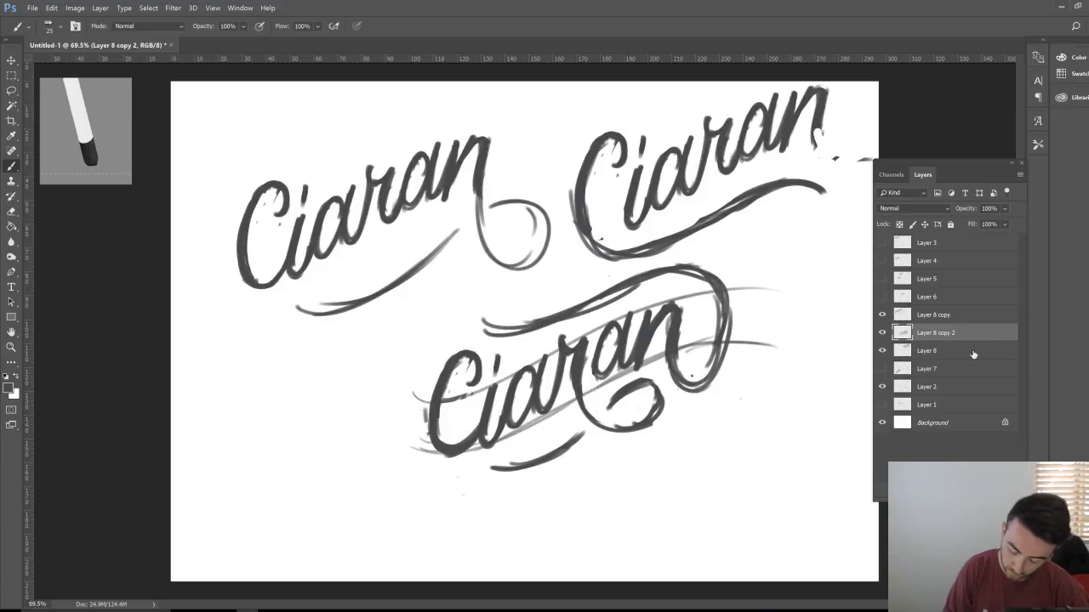
key("ctrl+j")
Step: Move the Ciaran copy to the bottom right, then shift Layer 8 copy 2 and Layer 2 left
key("v")
left_click_drag(656, 411, 841, 524)
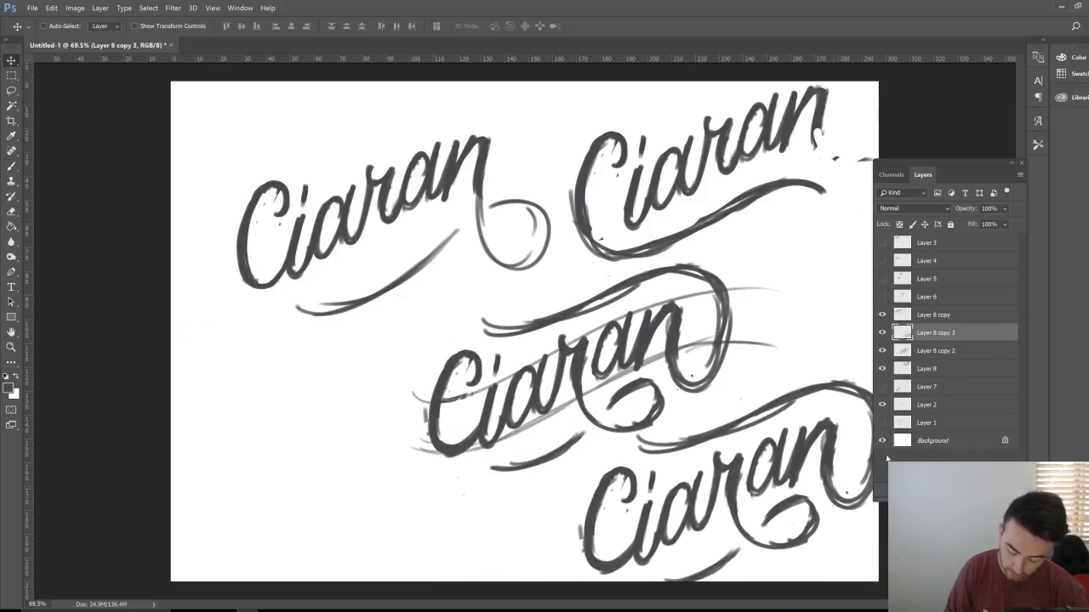
left_click(956, 350)
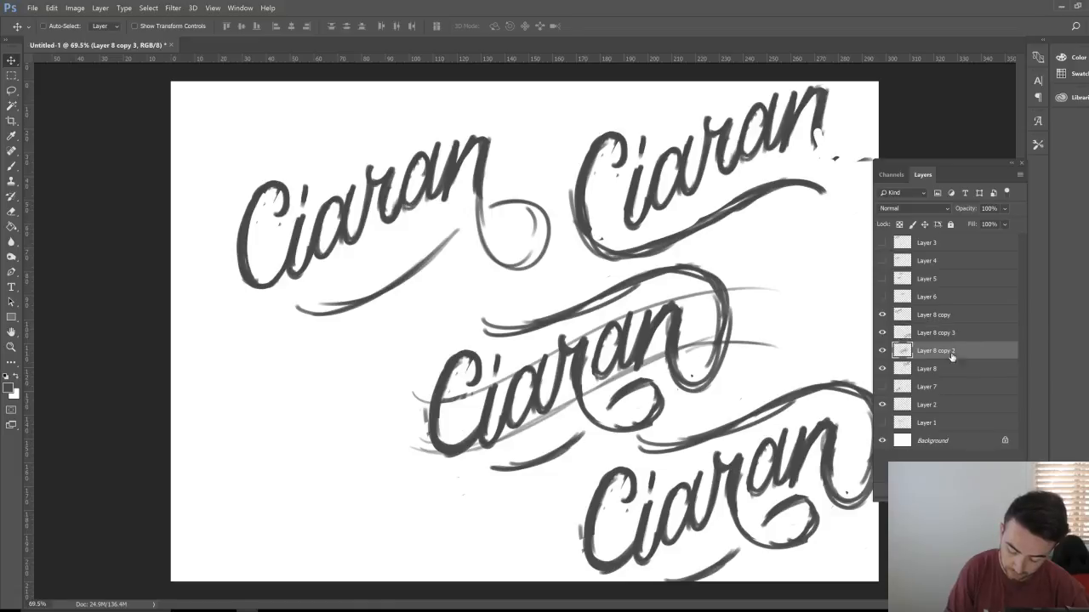
left_click(951, 408, "ctrl")
left_click_drag(745, 385, 602, 398)
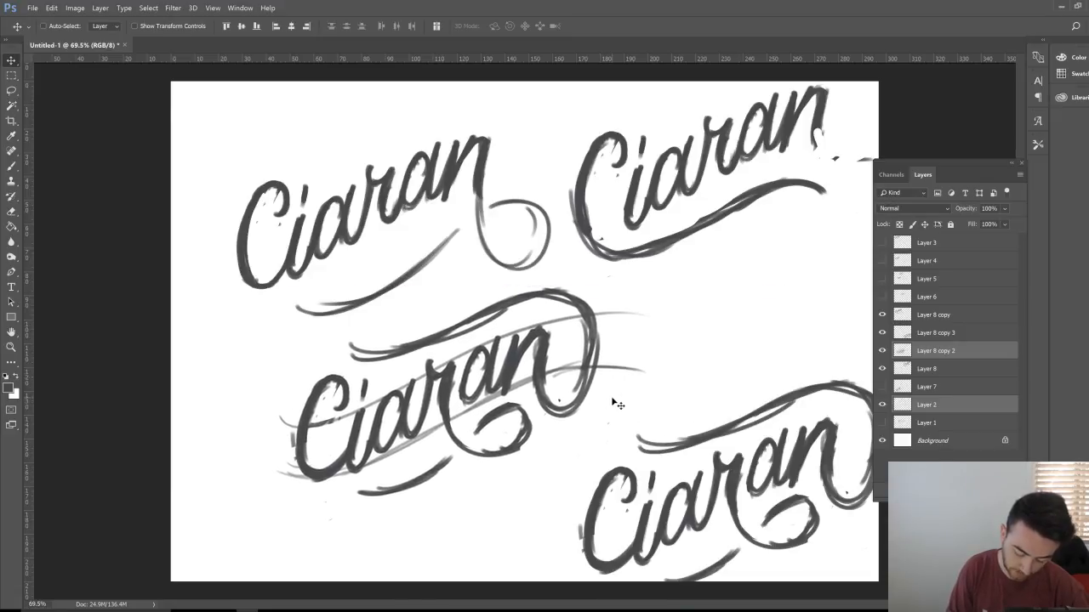
left_click(936, 351)
left_click(882, 350)
left_click(882, 350)
Step: Zoom in and erase the arching swash above the middle Ciaran
key("b")
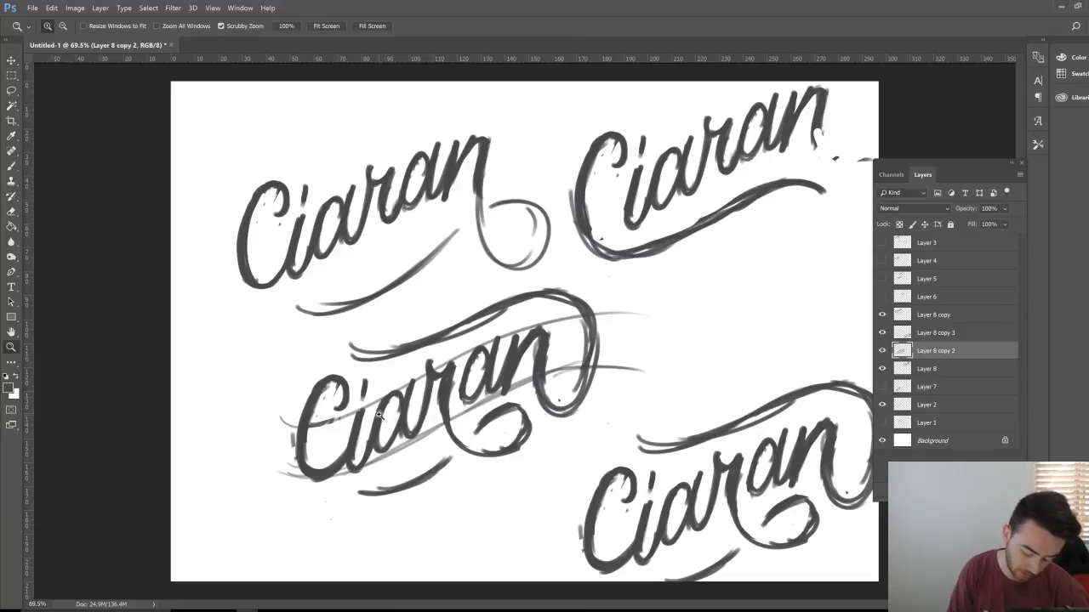
scroll(383, 416, "up", 1)
scroll(391, 412, "left", 2)
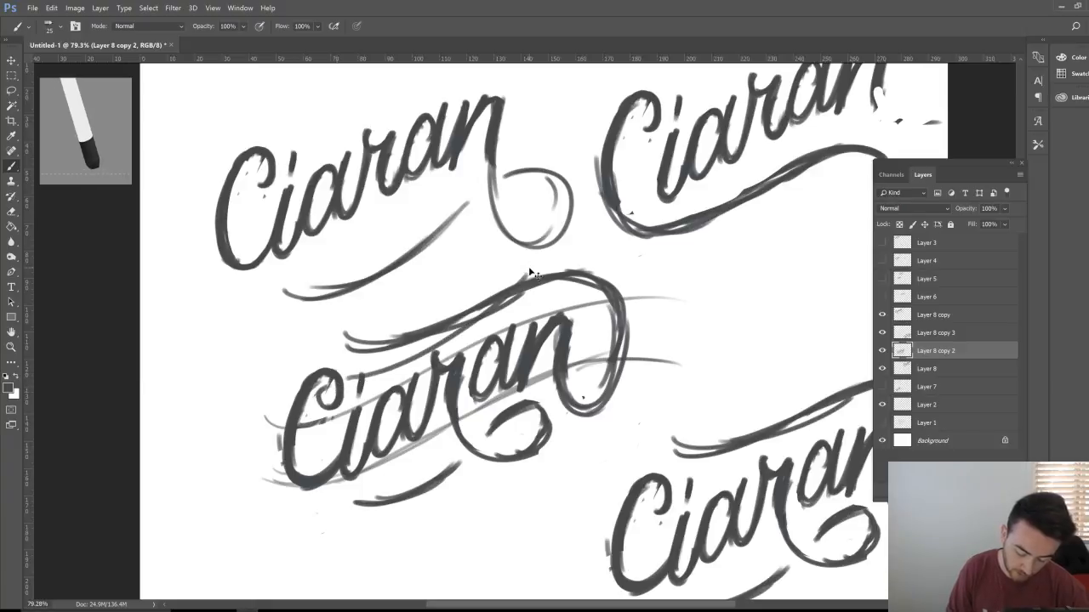
key("e")
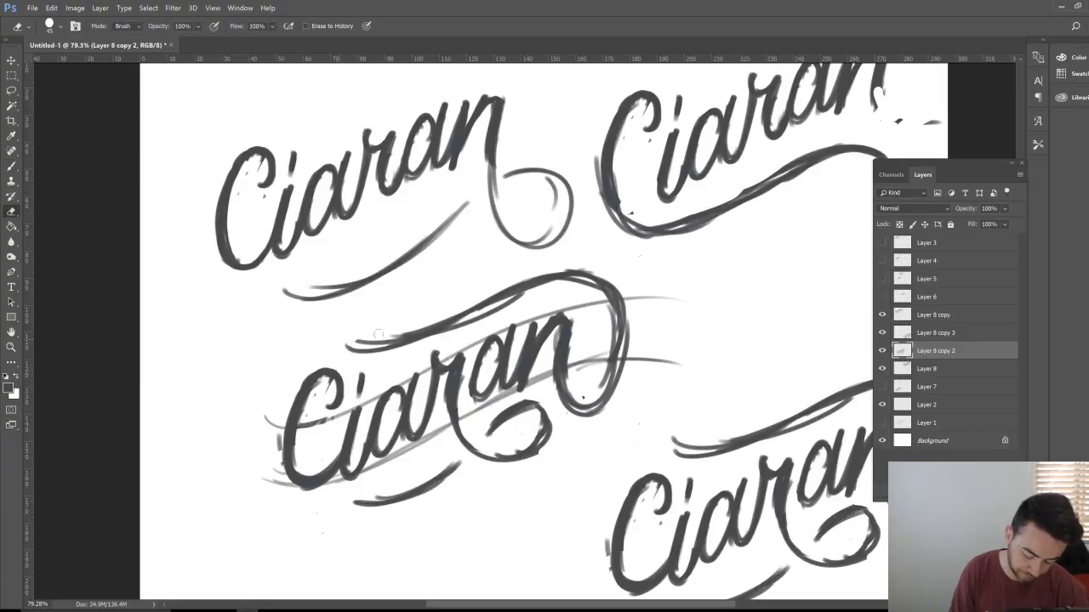
mouse_move(377, 334)
left_mouse_down()
mouse_move(486, 300)
mouse_move(528, 303)
mouse_move(494, 302)
mouse_move(569, 275)
mouse_move(620, 327)
left_mouse_up()
Step: Brush thin slanted and looping strokes across the C and over the middle Ciaran
key("b")
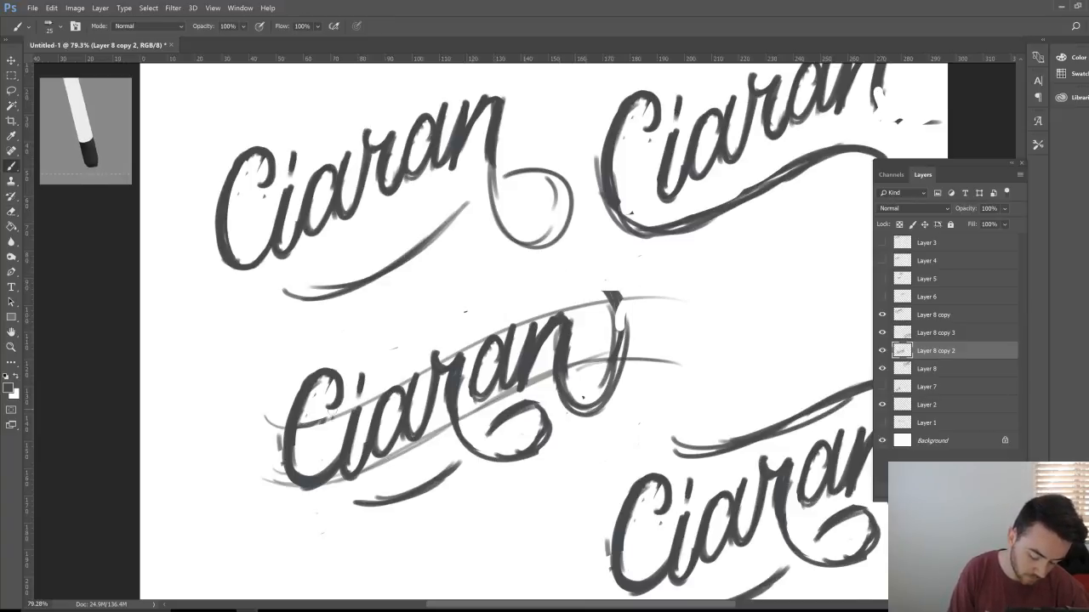
key("e")
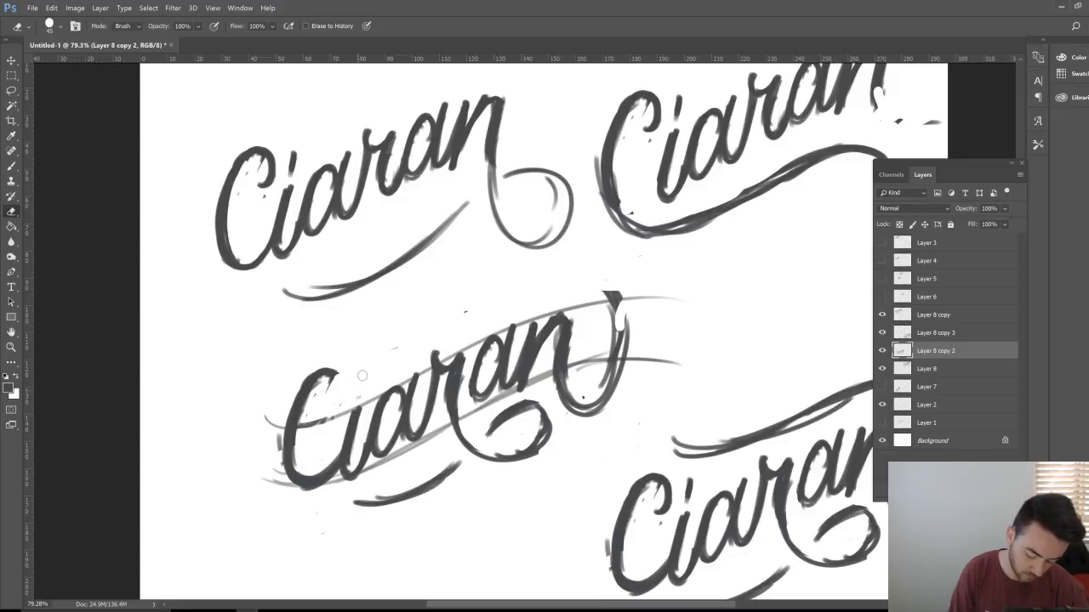
key("b")
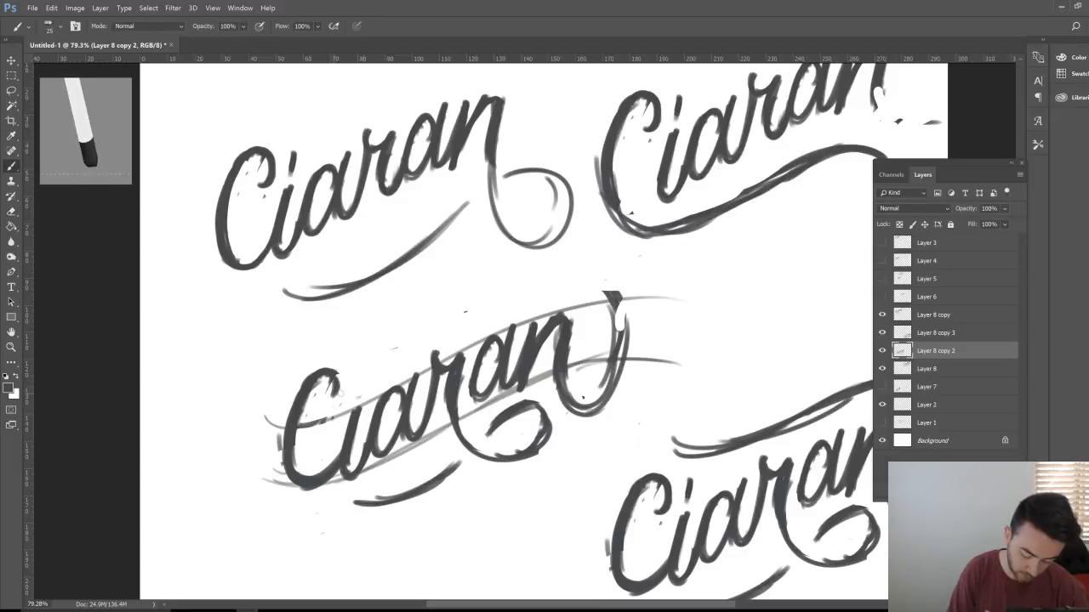
left_click_drag(335, 380, 391, 349)
mouse_move(339, 387)
left_mouse_down()
mouse_move(511, 296)
mouse_move(520, 303)
mouse_move(325, 396)
mouse_move(500, 306)
left_mouse_up()
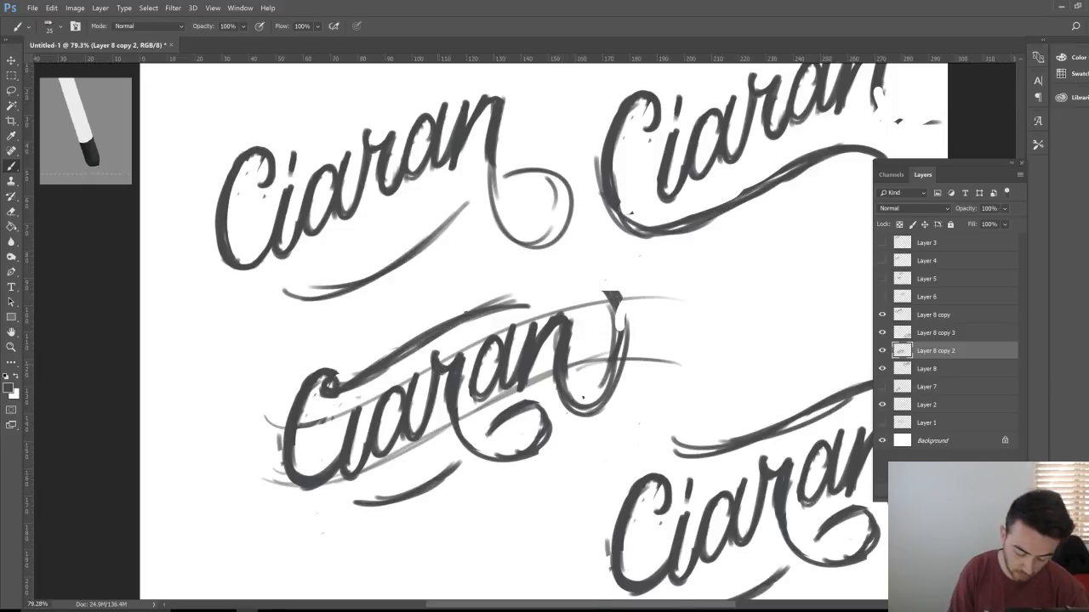
mouse_move(464, 322)
left_mouse_down()
mouse_move(379, 344)
mouse_move(348, 367)
left_mouse_up()
Step: Erase the left and top portions of the new looping stroke over the middle Ciaran
key("e")
mouse_move(417, 349)
left_mouse_down()
mouse_move(353, 382)
mouse_move(417, 340)
mouse_move(523, 306)
mouse_move(477, 327)
left_mouse_up()
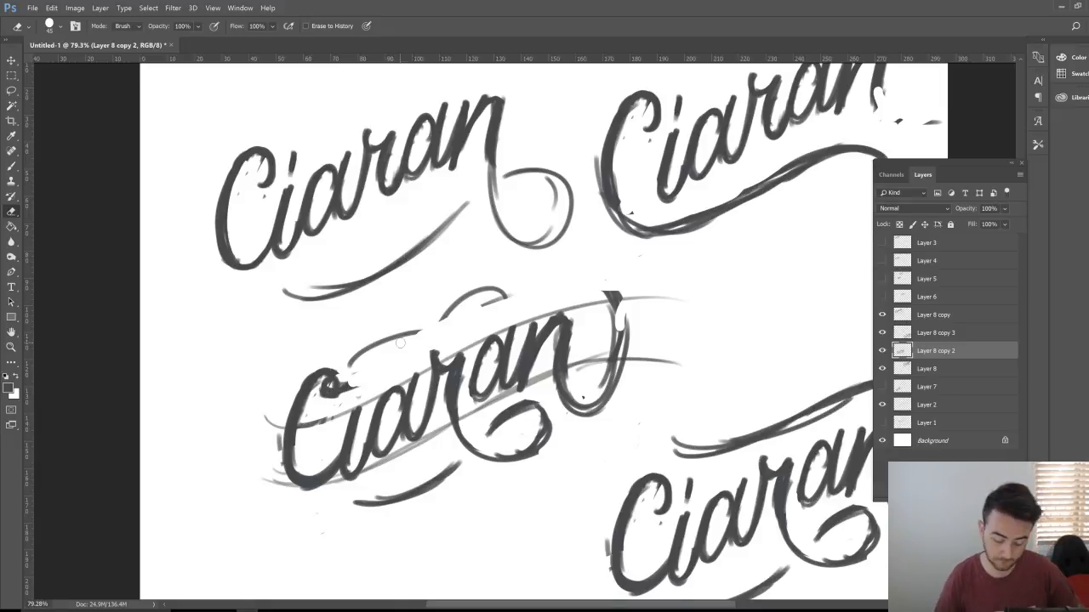
Step: Zoom out and erase the old flourish lines and leftover specks above the middle Ciaran
key("z")
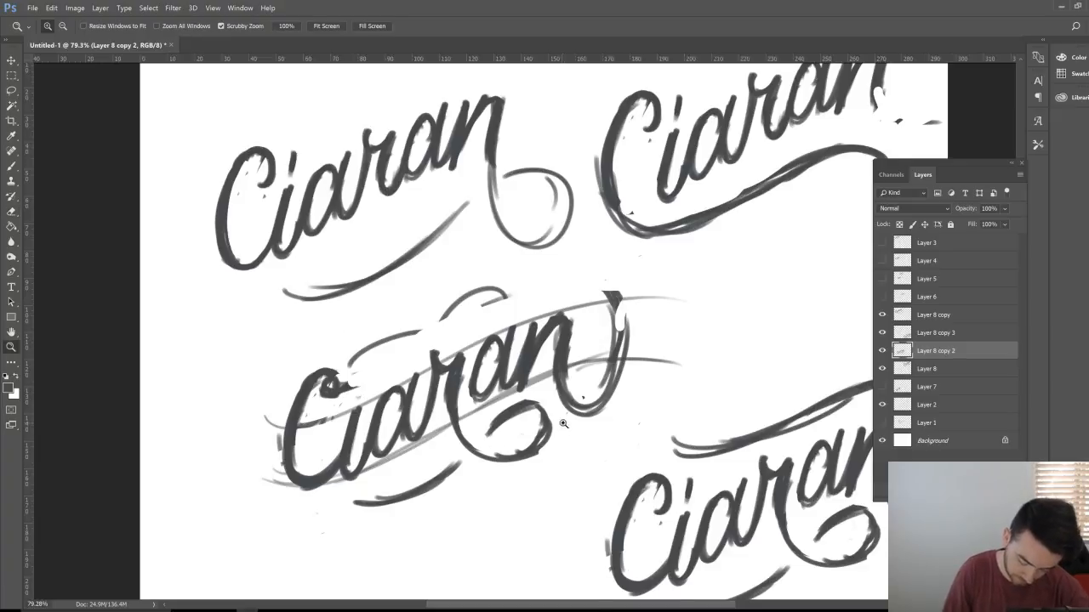
mouse_move(564, 400)
left_mouse_down()
mouse_move(522, 444)
mouse_move(554, 431)
left_mouse_up()
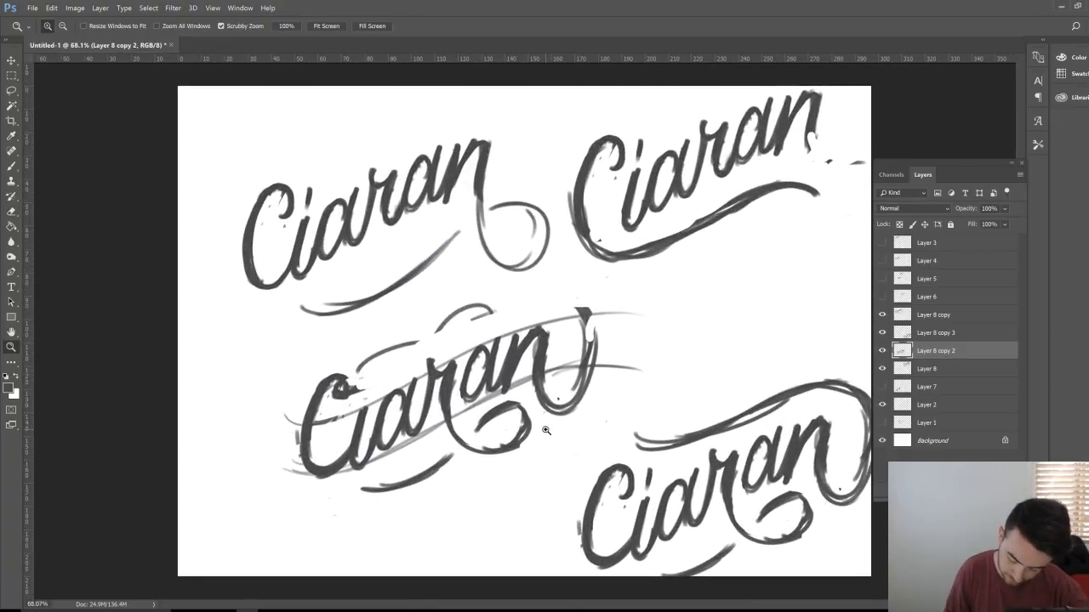
key("e")
left_click_drag(391, 345, 350, 375)
mouse_move(438, 330)
left_mouse_down()
mouse_move(490, 312)
mouse_move(458, 309)
left_mouse_up()
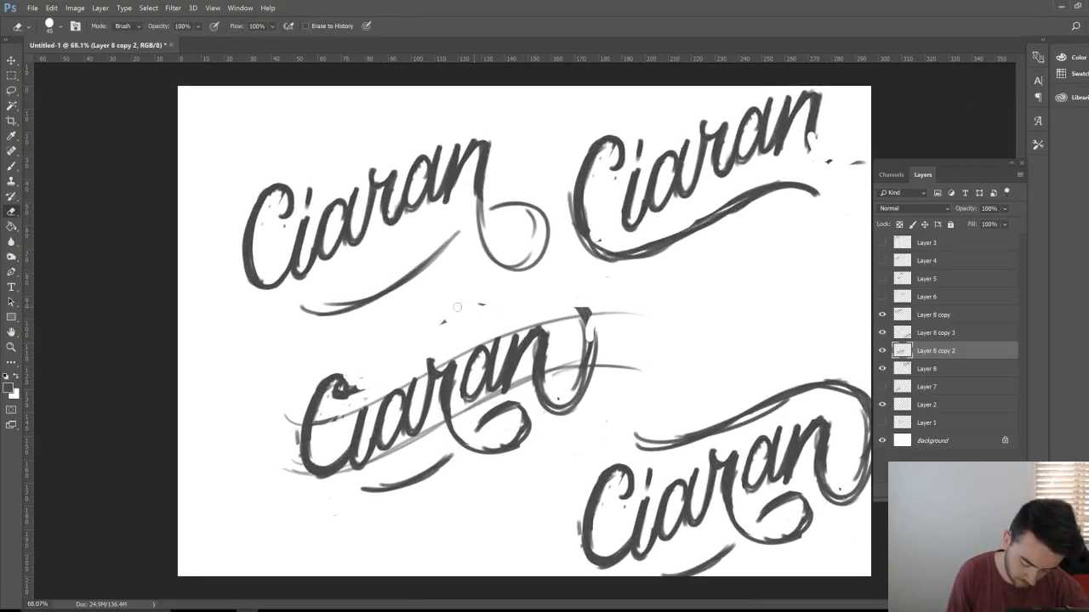
left_click(442, 322)
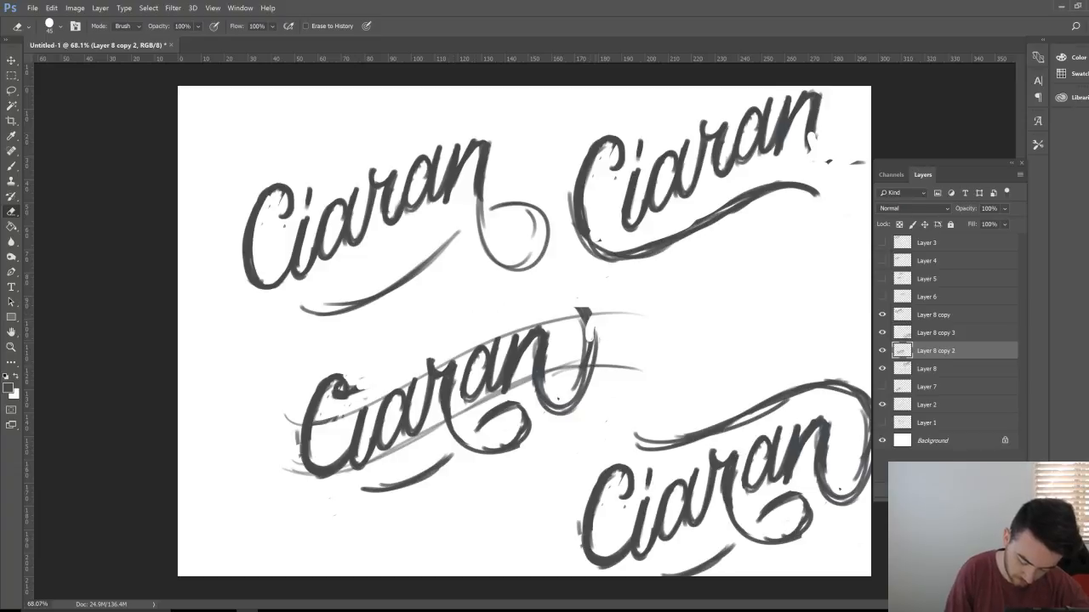
Step: Brush a new arc from the C over 'ar' into a loop past the final n, trimming its right stroke
key("b")
mouse_move(573, 395)
left_mouse_down()
mouse_move(590, 322)
mouse_move(592, 372)
left_mouse_up()
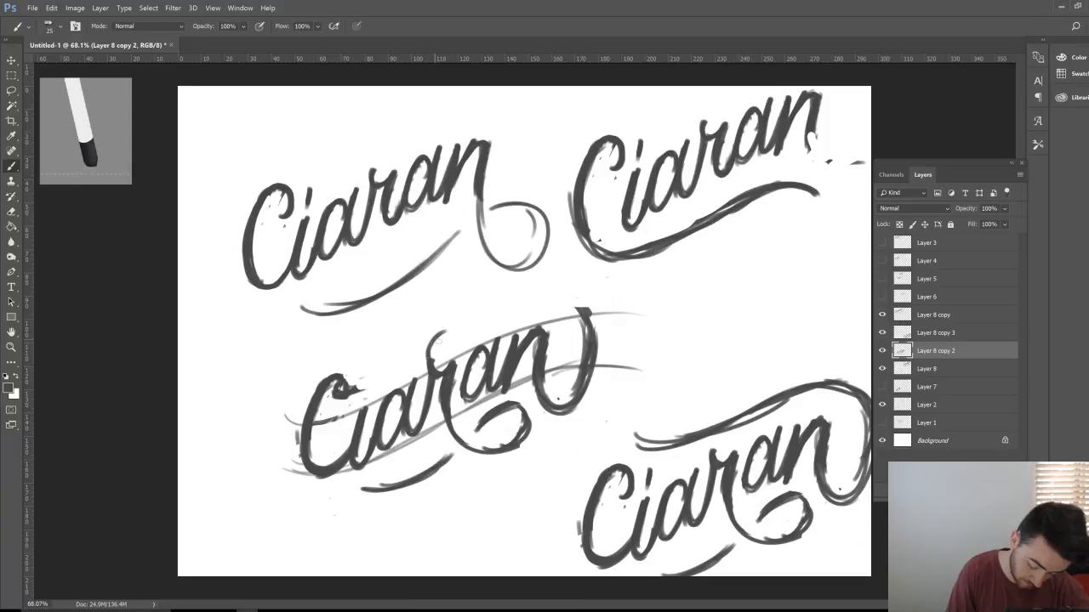
left_click_drag(432, 339, 481, 345)
mouse_move(359, 381)
left_mouse_down()
mouse_move(403, 355)
mouse_move(447, 367)
left_mouse_up()
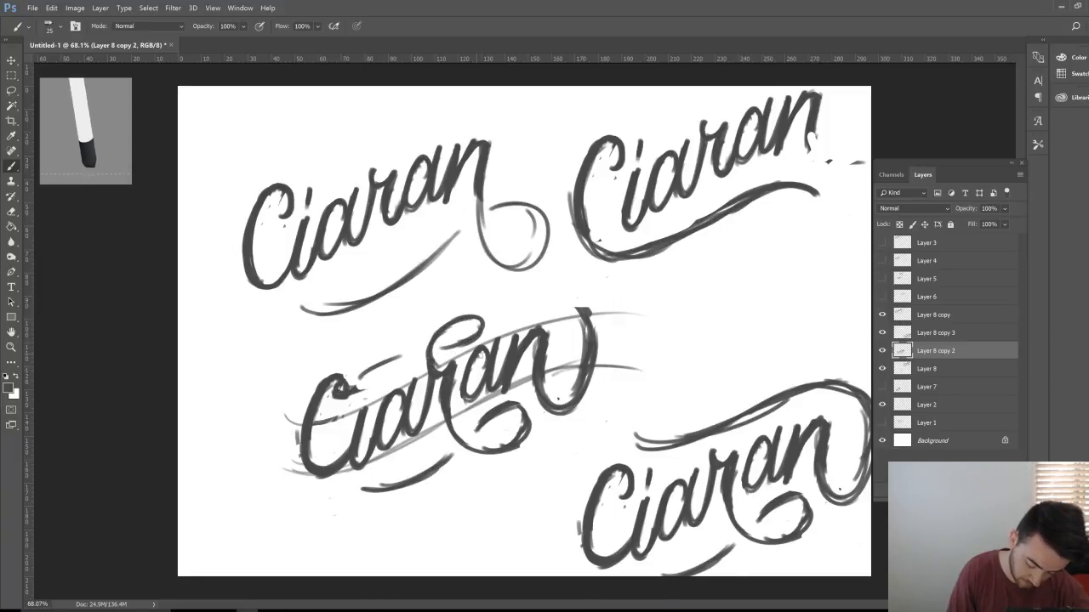
key("e")
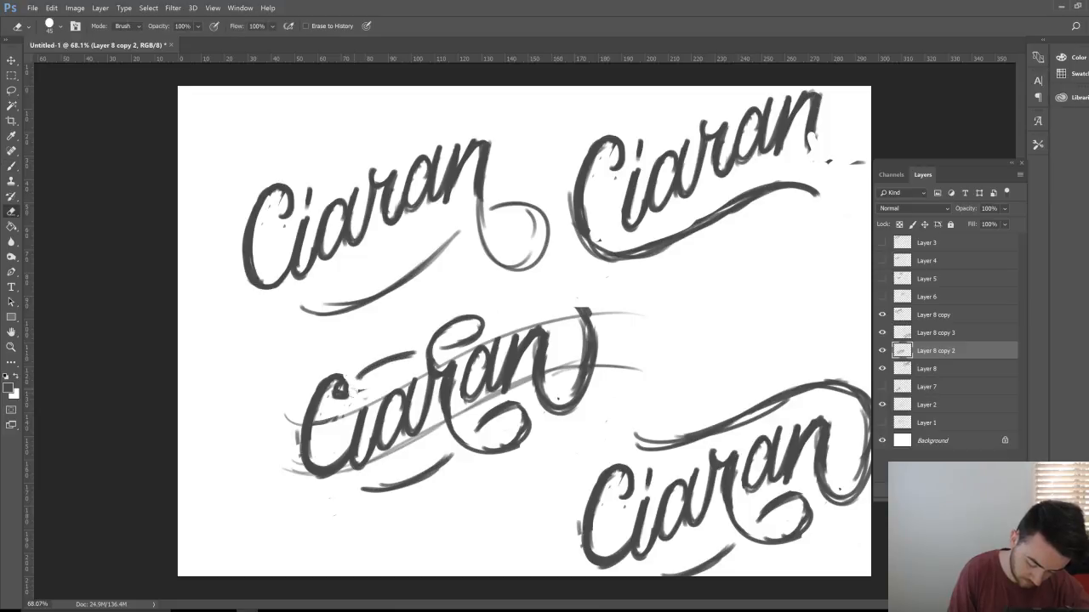
key("b")
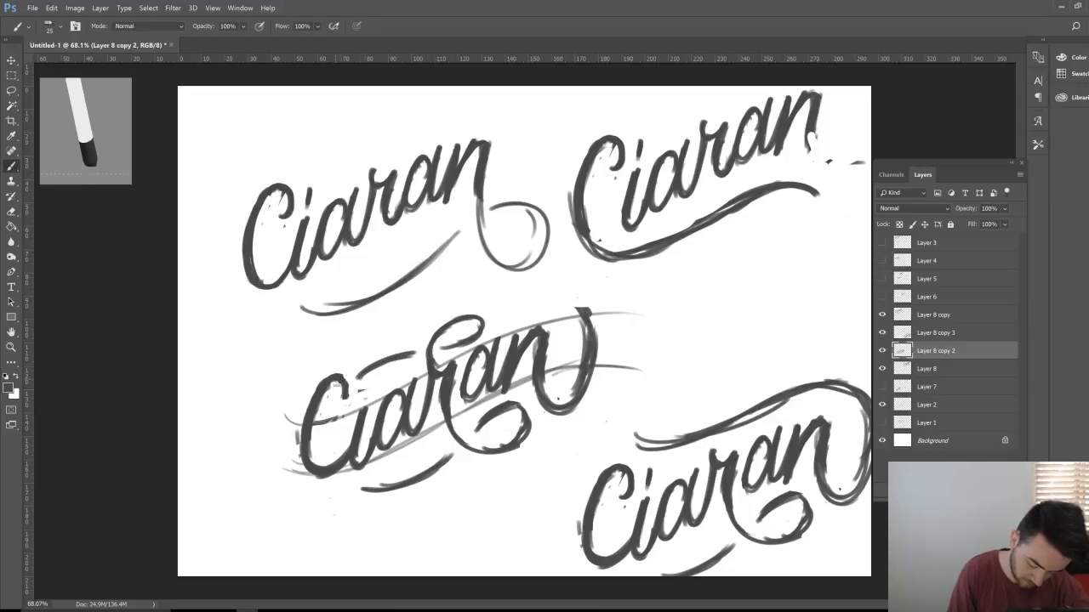
mouse_move(585, 333)
left_mouse_down()
mouse_move(532, 300)
mouse_move(507, 321)
left_mouse_up()
key("e")
mouse_move(580, 319)
left_mouse_down()
mouse_move(569, 391)
mouse_move(560, 384)
left_mouse_up()
key("b")
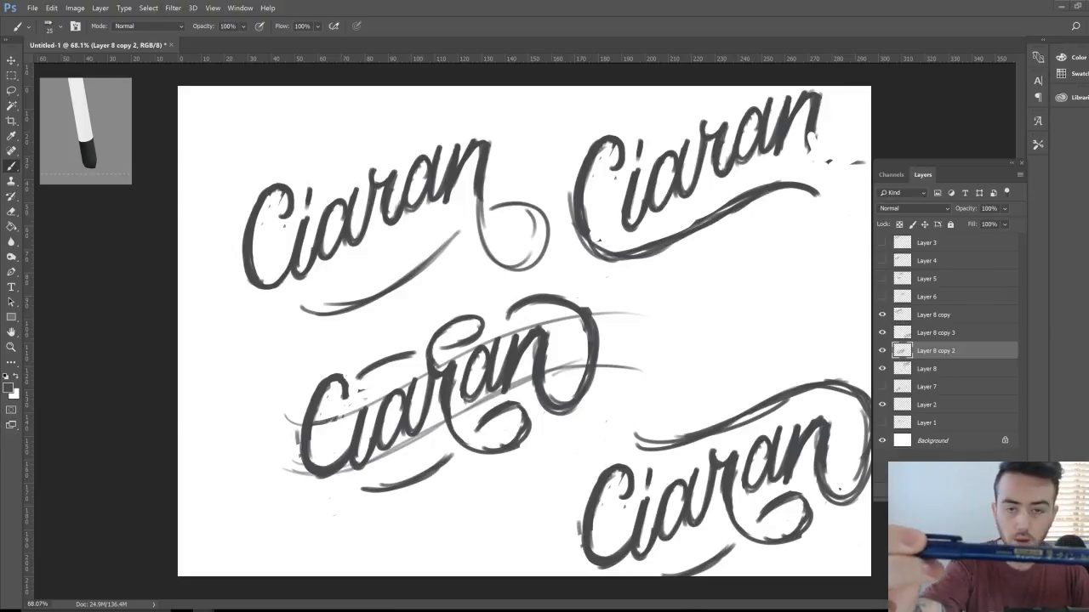
Step: Switch to another application window with Alt+Tab
key("alt+Tab")
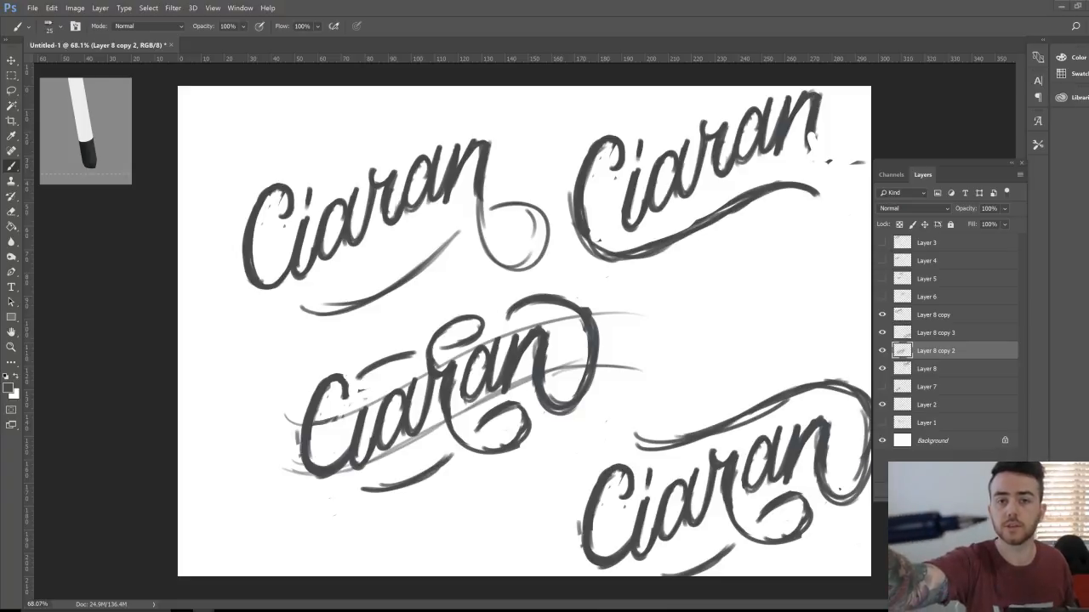
key("alt+Tab")
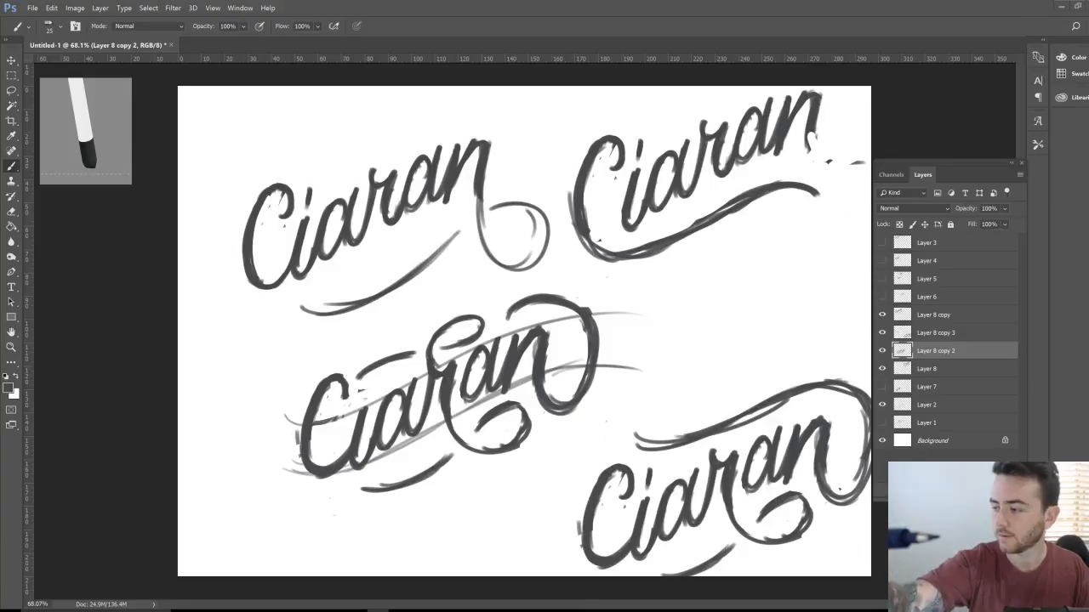
key("alt+Tab")
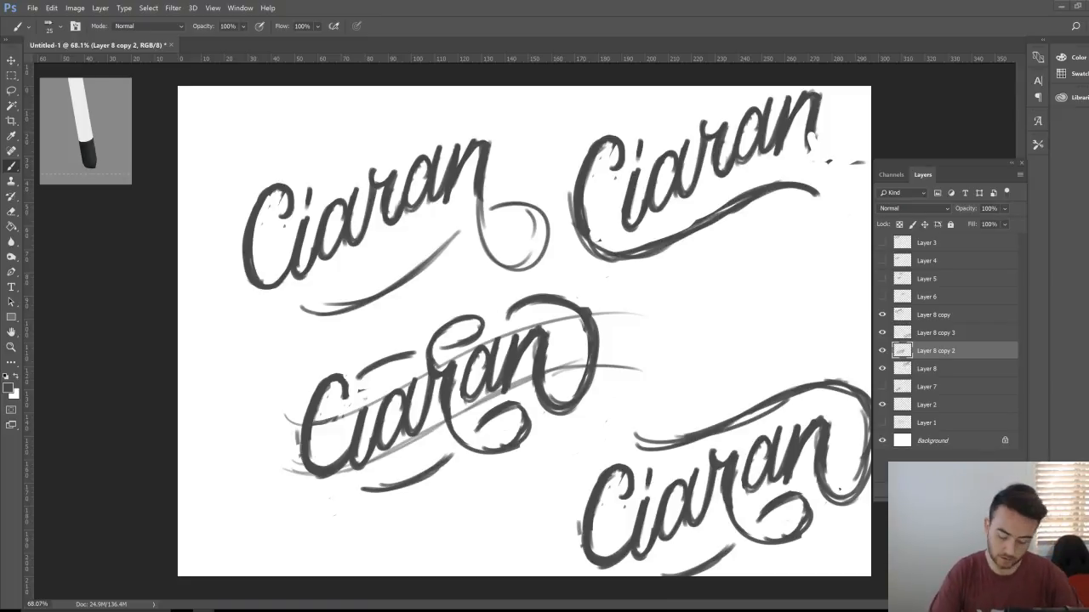
Step: Select the four Ciaran sketch layers, shift them about 50 px left, and group them into Group 1
left_click(933, 317)
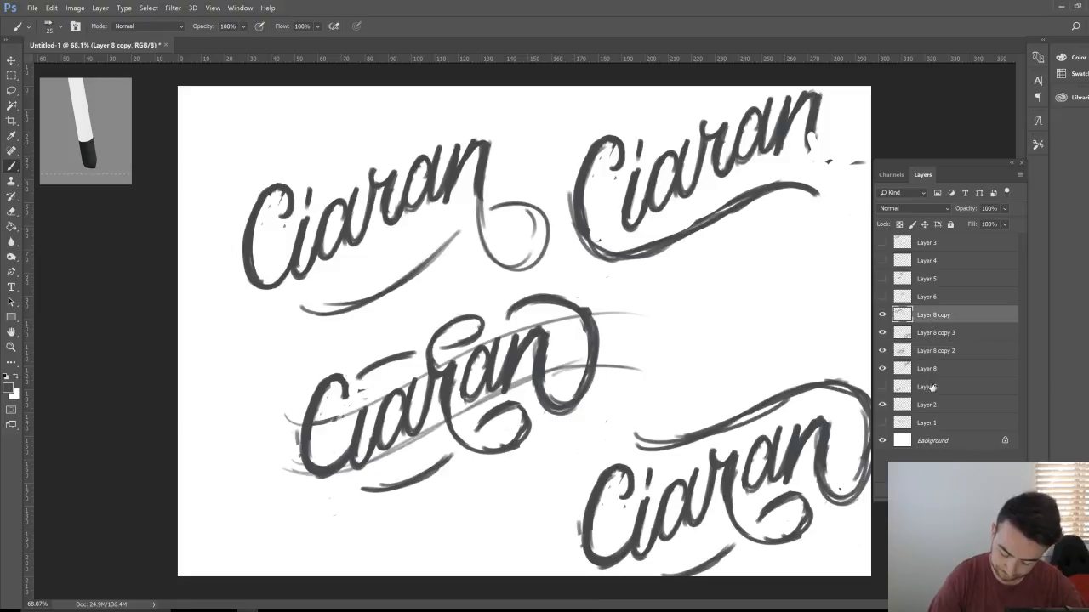
left_click(933, 368, "shift")
key("v")
left_click_drag(732, 438, 689, 438)
key("ctrl+g")
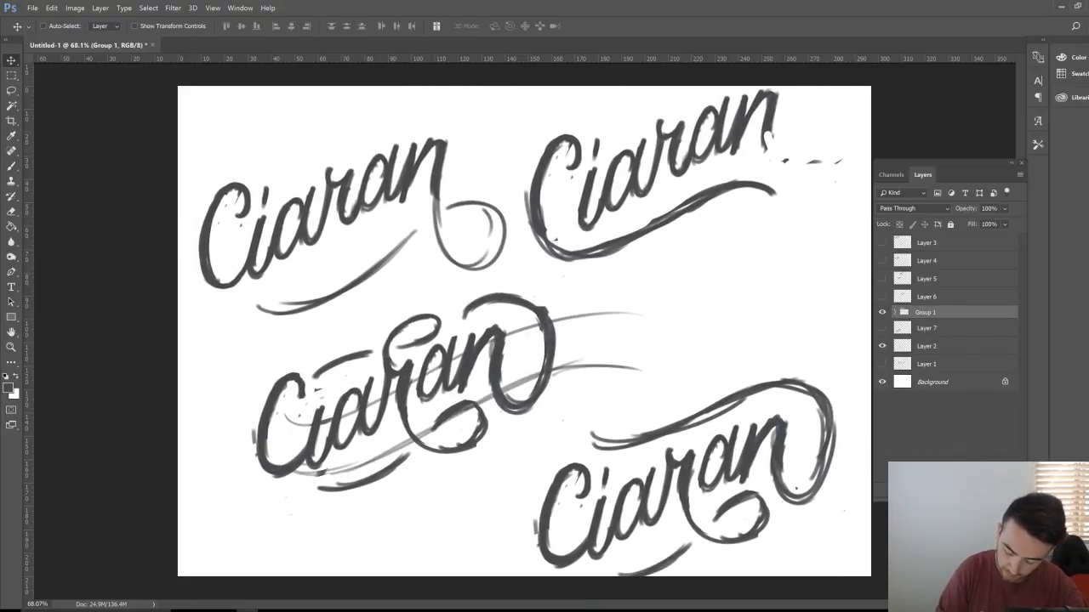
Step: Hide Group 1 and Layer 7, then add a new empty layer above Group 1
left_click(882, 313)
left_click(882, 312)
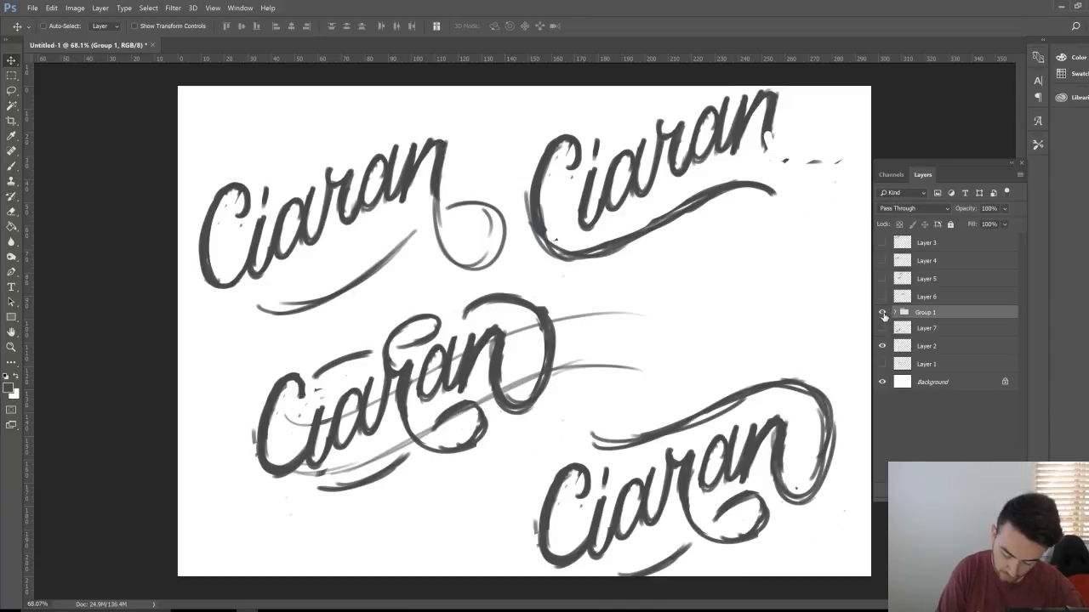
left_click(882, 312)
left_click(882, 328)
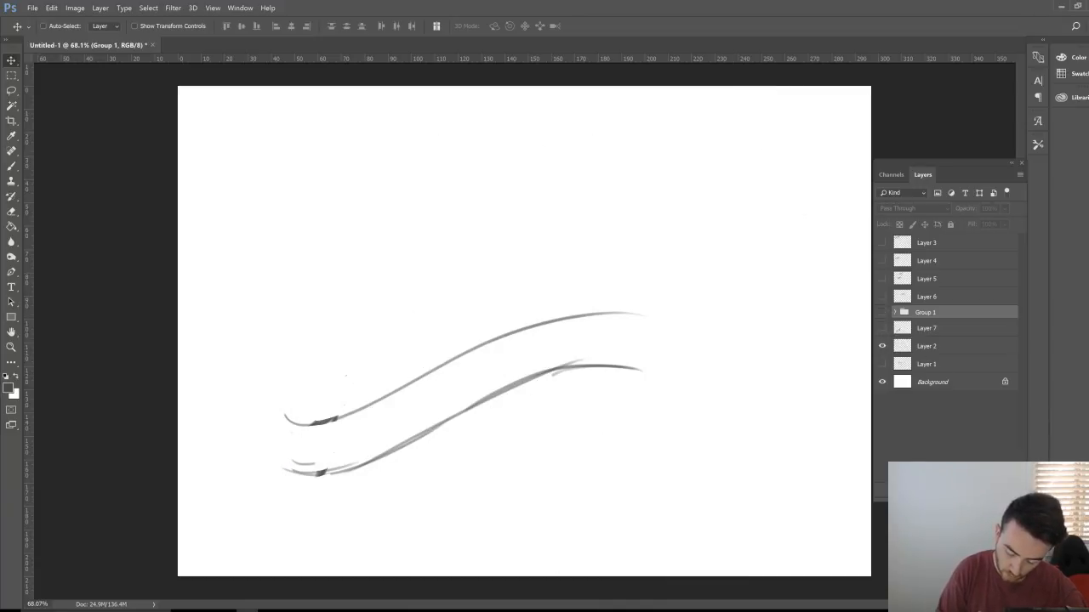
key("ctrl+shift+alt+n")
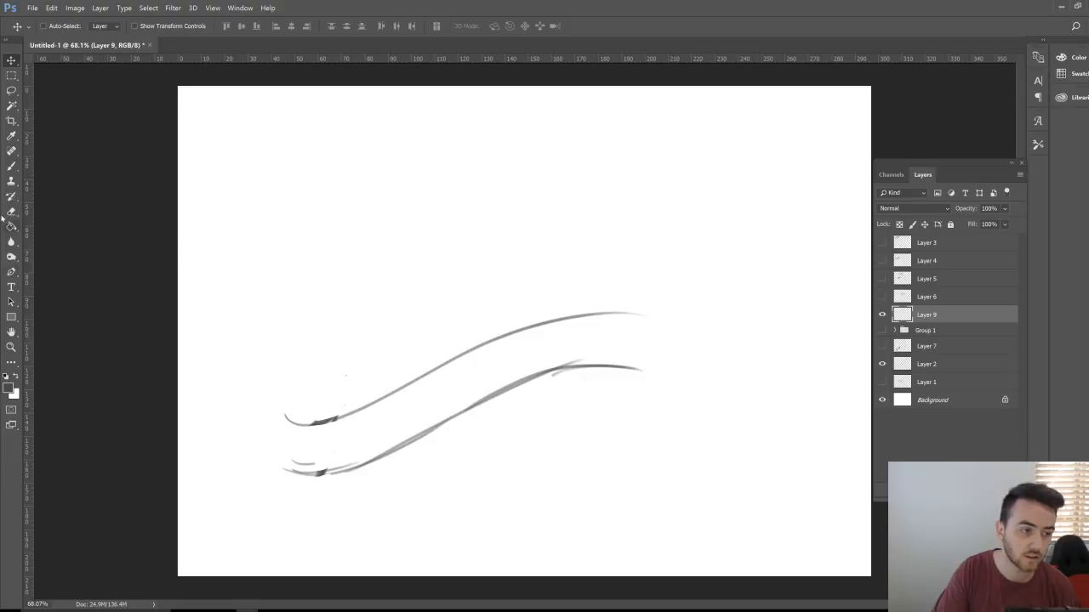
Step: Select the Brush tool from the toolbar for painting on Layer 9
left_click(11, 166)
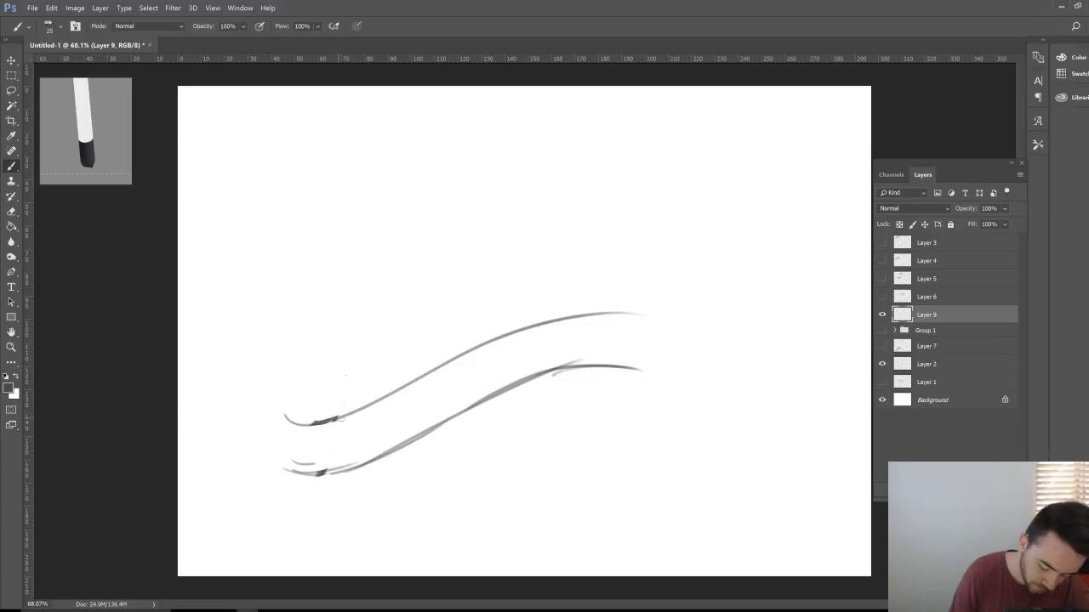
mouse_move(336, 415)
left_mouse_down()
mouse_move(350, 388)
mouse_move(364, 387)
mouse_move(357, 475)
mouse_move(317, 490)
mouse_move(359, 478)
mouse_move(393, 353)
mouse_move(336, 393)
mouse_move(332, 425)
left_mouse_up()
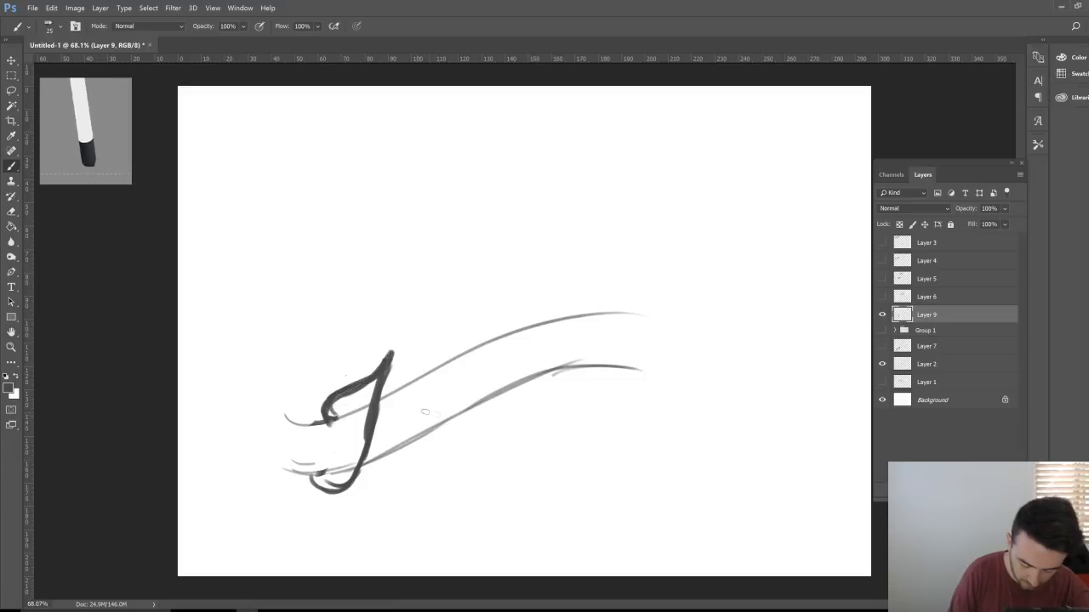
mouse_move(401, 393)
left_mouse_down()
mouse_move(415, 416)
mouse_move(391, 414)
mouse_move(388, 444)
mouse_move(425, 385)
mouse_move(413, 432)
mouse_move(432, 390)
mouse_move(442, 414)
mouse_move(482, 317)
left_mouse_up()
mouse_move(464, 417)
left_mouse_down()
mouse_move(485, 319)
mouse_move(466, 408)
left_mouse_up()
mouse_move(491, 367)
left_mouse_down()
mouse_move(497, 355)
mouse_move(473, 384)
mouse_move(490, 393)
mouse_move(535, 308)
mouse_move(529, 355)
mouse_move(505, 388)
left_mouse_up()
mouse_move(542, 343)
left_mouse_down()
mouse_move(565, 326)
mouse_move(553, 374)
mouse_move(558, 335)
mouse_move(591, 336)
mouse_move(588, 322)
mouse_move(589, 345)
mouse_move(613, 316)
mouse_move(609, 376)
left_mouse_up()
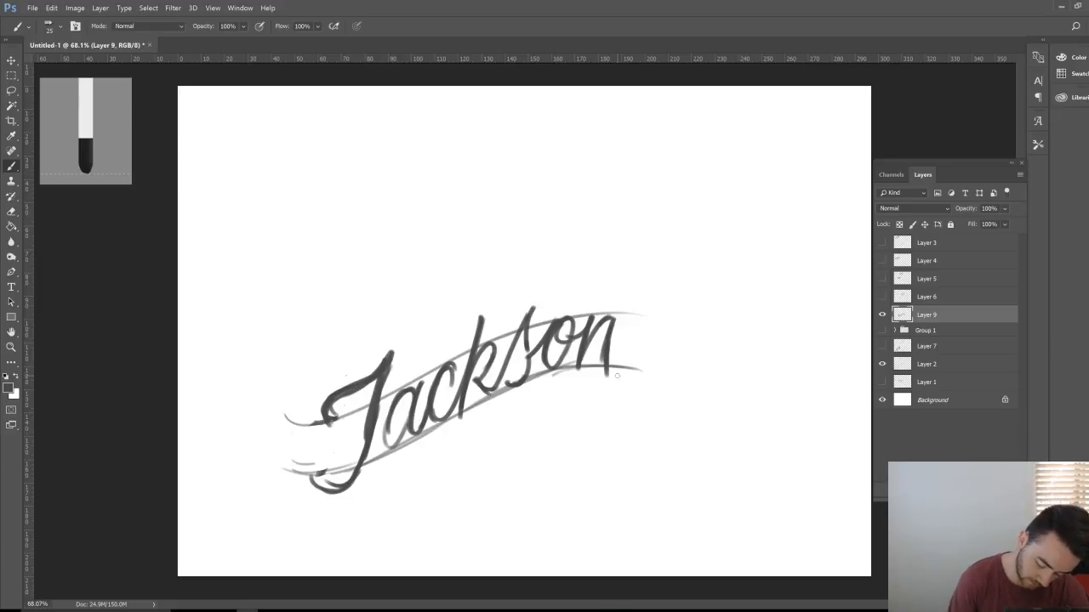
Step: Erase the old J's stem and lower loop and redraw the J with a darker curl and stem
mouse_move(397, 349)
left_mouse_down()
mouse_move(348, 481)
mouse_move(307, 488)
left_mouse_up()
key("e")
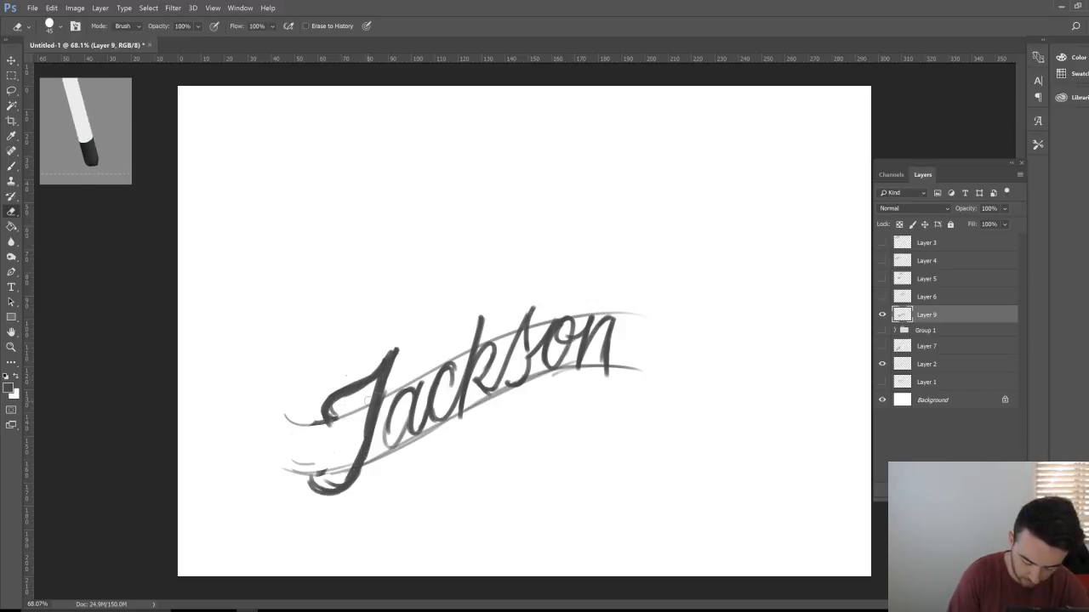
key("b")
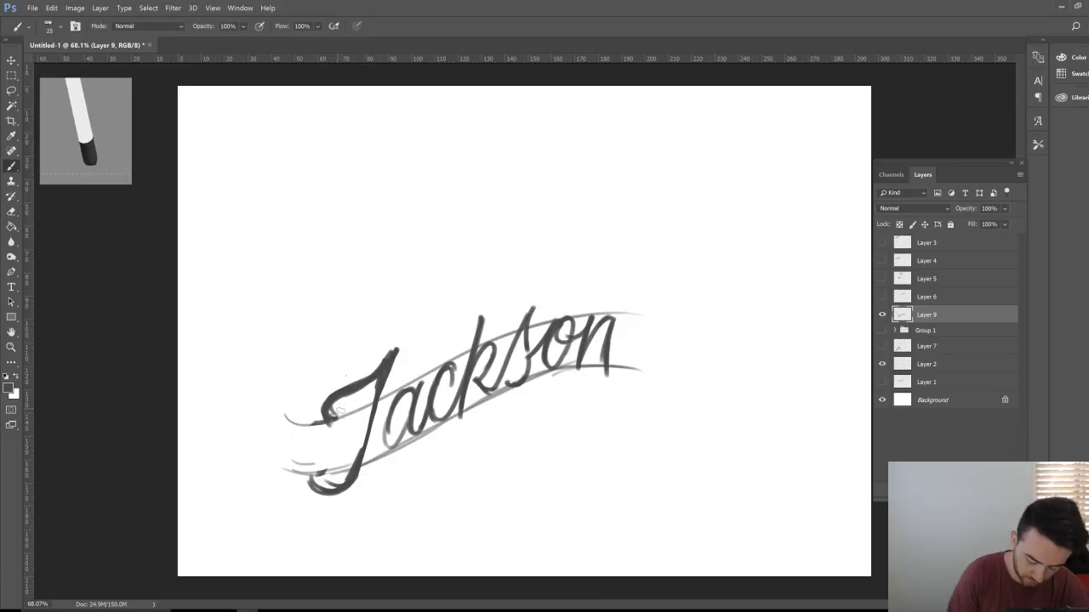
mouse_move(376, 389)
left_mouse_down()
mouse_move(348, 468)
mouse_move(317, 493)
left_mouse_up()
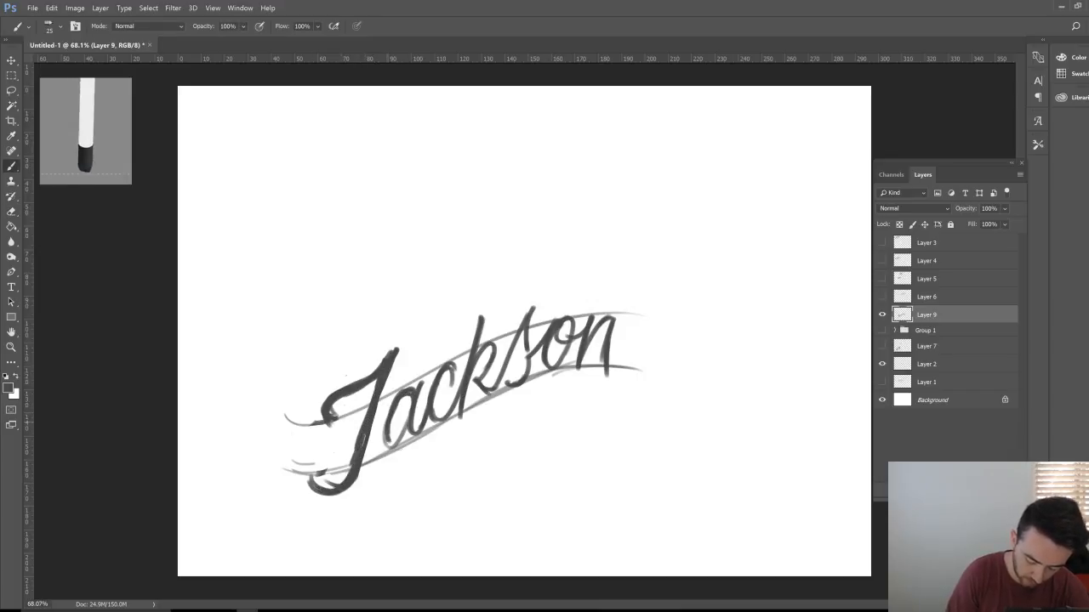
key("e")
mouse_move(387, 370)
left_mouse_down()
mouse_move(356, 472)
mouse_move(323, 491)
left_mouse_up()
mouse_move(340, 489)
left_mouse_down()
mouse_move(330, 425)
mouse_move(371, 393)
mouse_move(345, 393)
mouse_move(374, 381)
mouse_move(405, 343)
mouse_move(357, 485)
mouse_move(316, 500)
mouse_move(327, 468)
left_mouse_up()
key("b")
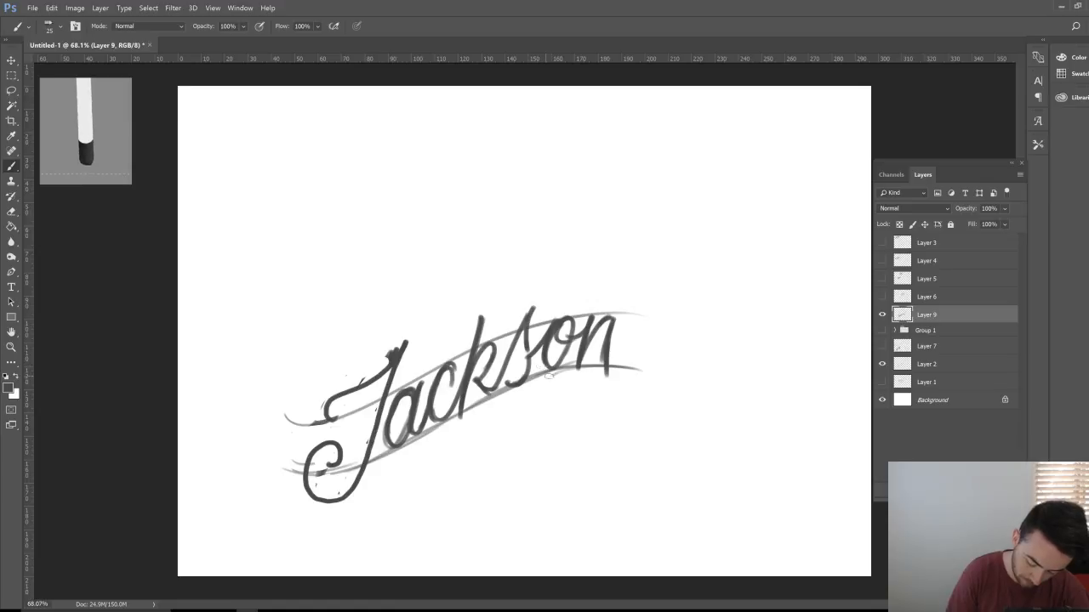
mouse_move(336, 413)
left_mouse_down()
mouse_move(327, 396)
mouse_move(388, 359)
mouse_move(349, 490)
mouse_move(313, 501)
mouse_move(305, 475)
mouse_move(320, 444)
mouse_move(337, 454)
left_mouse_up()
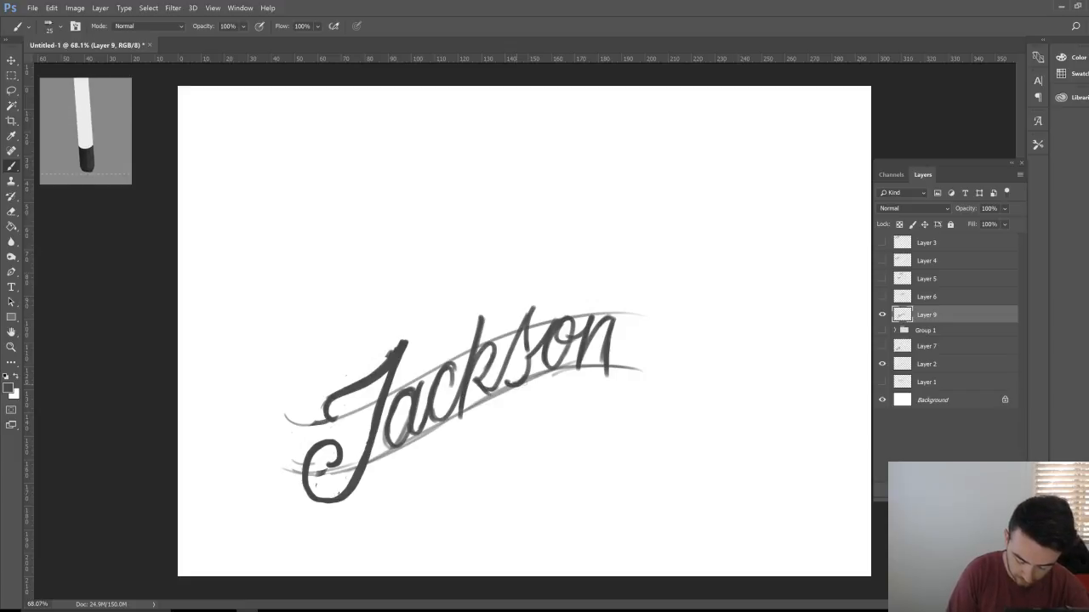
Step: Thicken the s, retrace the n, and brush a long two-stroke swash under Jackson
left_click_drag(521, 384, 510, 374)
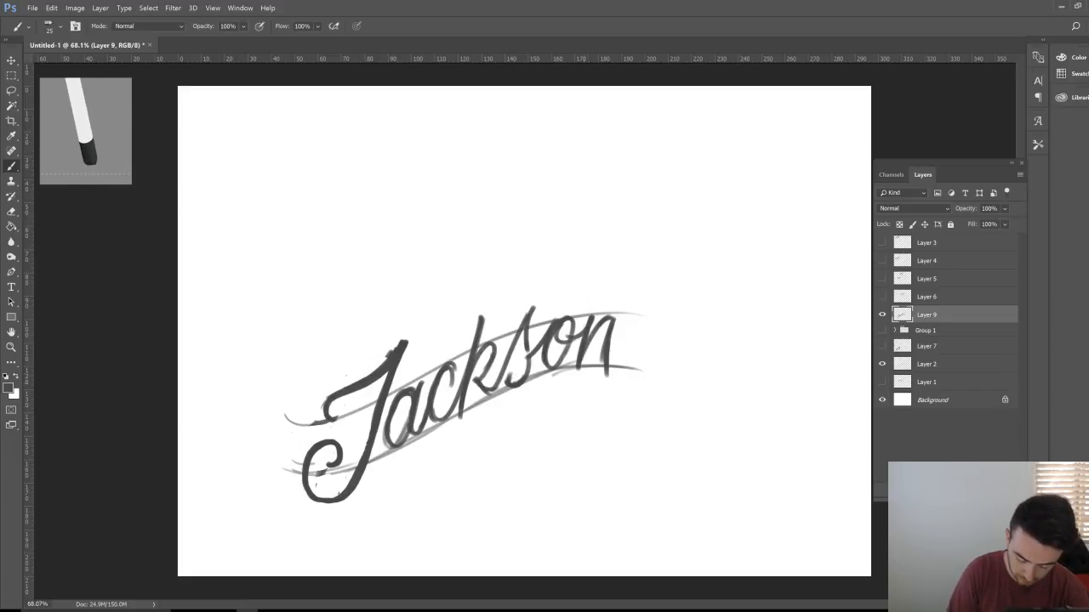
mouse_move(575, 342)
left_mouse_down()
mouse_move(577, 370)
mouse_move(621, 316)
mouse_move(608, 369)
mouse_move(640, 366)
left_mouse_up()
left_click_drag(394, 490, 552, 415)
left_click_drag(480, 434, 609, 405)
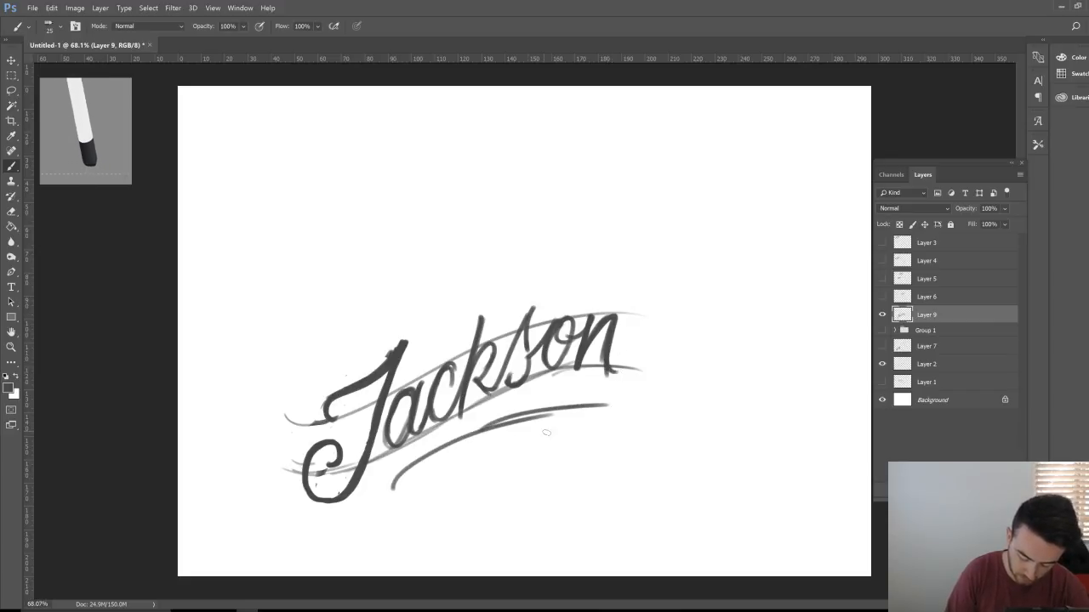
Step: Undo the old swash and brush a looping curl off the n flowing into a layered underline
key("ctrl+z")
key("ctrl+alt+z")
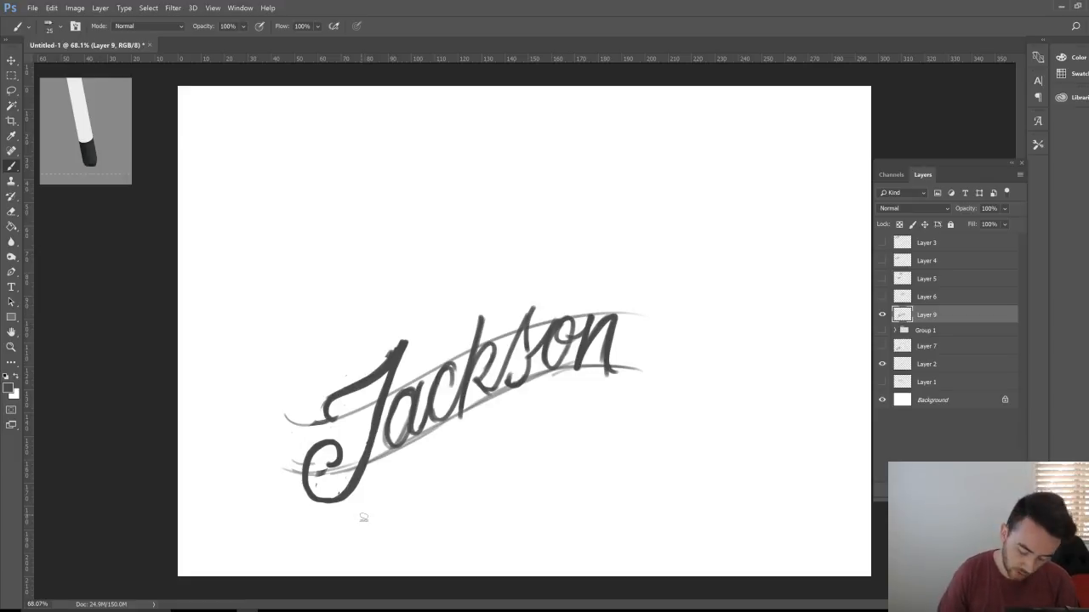
mouse_move(610, 364)
left_mouse_down()
mouse_move(619, 393)
mouse_move(631, 367)
mouse_move(389, 481)
mouse_move(565, 390)
left_mouse_up()
left_click_drag(491, 452, 563, 404)
left_click_drag(434, 476, 609, 388)
left_click_drag(546, 414, 584, 393)
mouse_move(628, 365)
left_mouse_down()
mouse_move(654, 381)
mouse_move(625, 396)
mouse_move(643, 397)
mouse_move(650, 379)
left_mouse_up()
mouse_move(374, 487)
left_mouse_down()
mouse_move(434, 472)
mouse_move(561, 398)
left_mouse_up()
left_click_drag(509, 435, 595, 391)
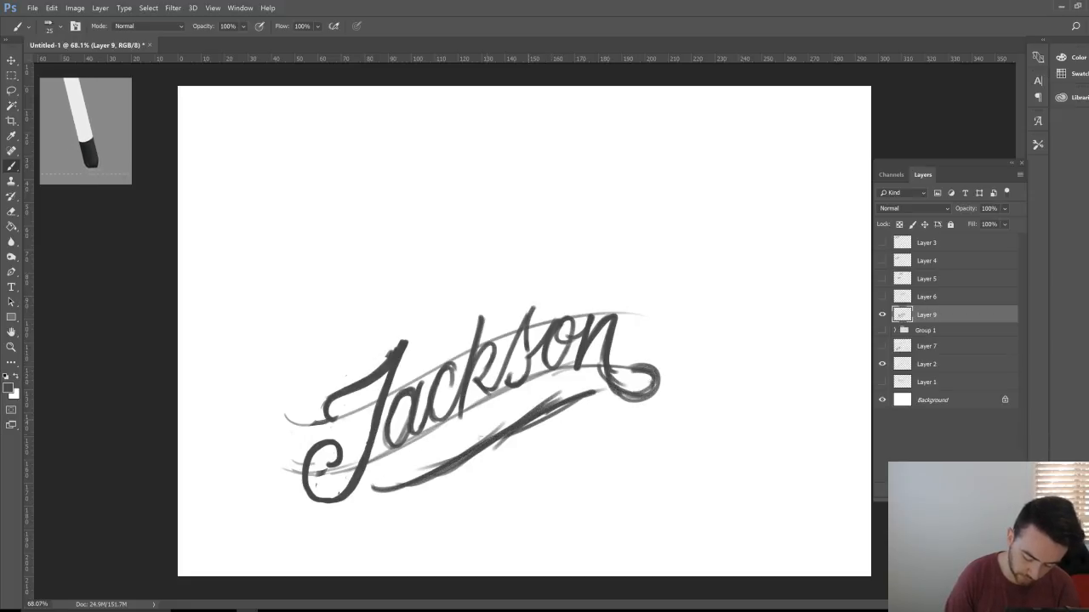
left_click_drag(377, 489, 413, 482)
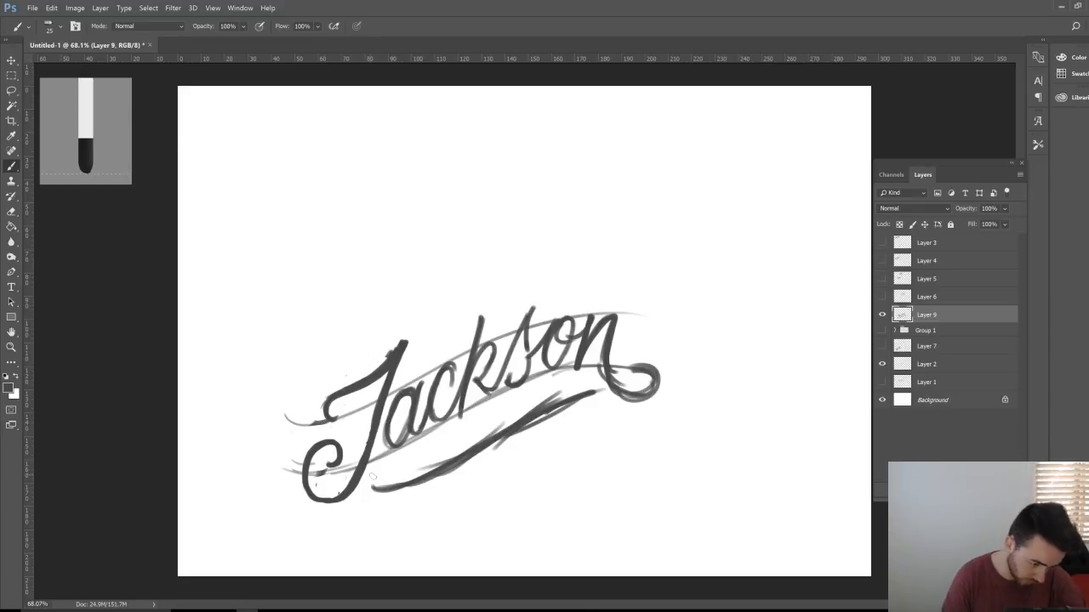
Step: Darken and thicken the J's bottom loop
left_click_drag(330, 466, 337, 442)
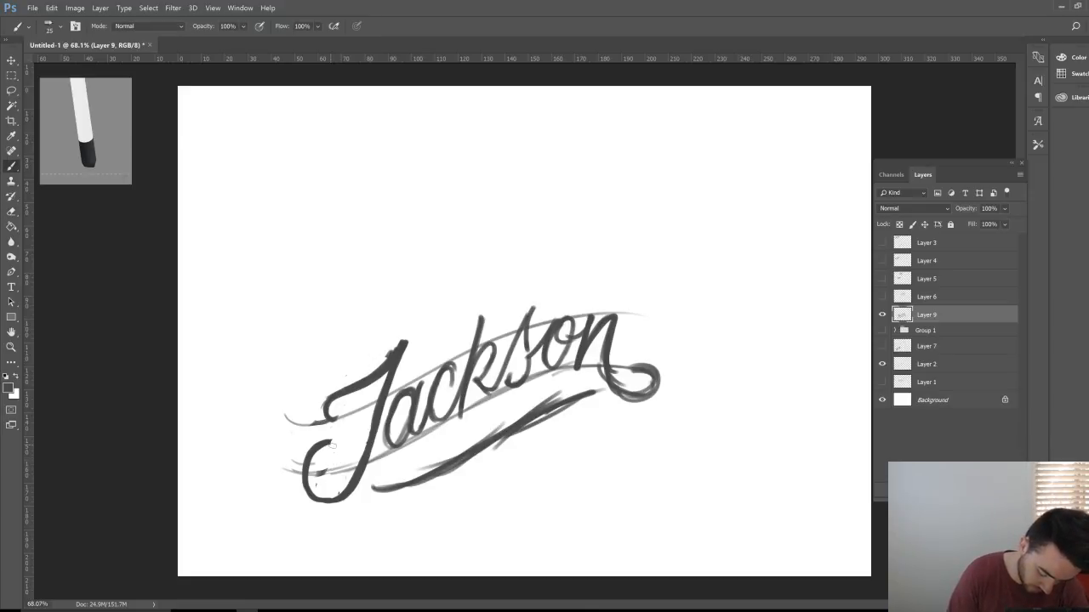
mouse_move(304, 489)
left_mouse_down()
mouse_move(337, 505)
mouse_move(343, 489)
mouse_move(339, 504)
left_mouse_up()
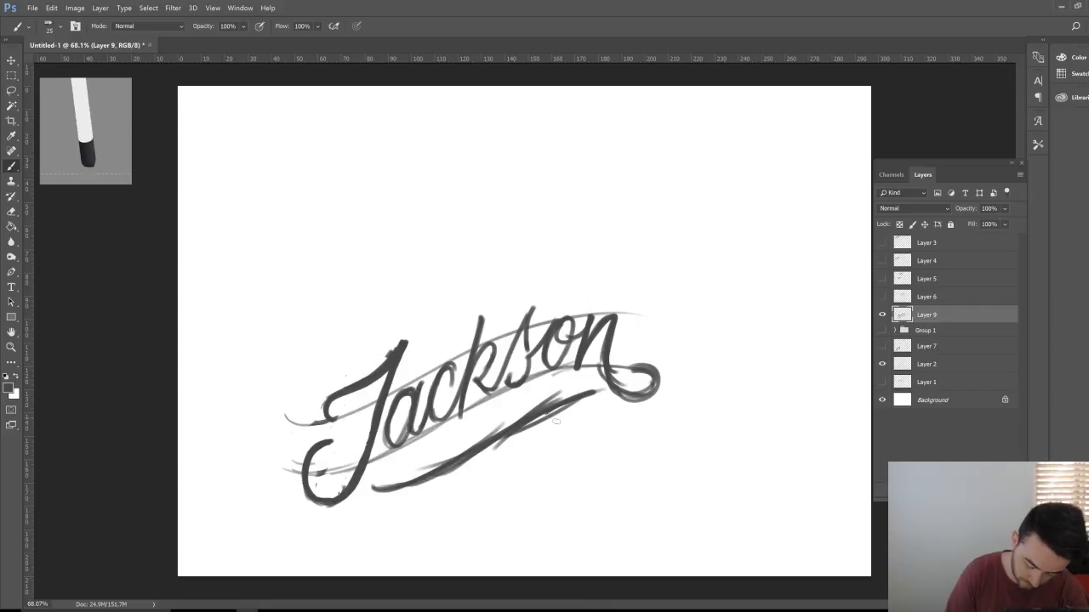
key("e")
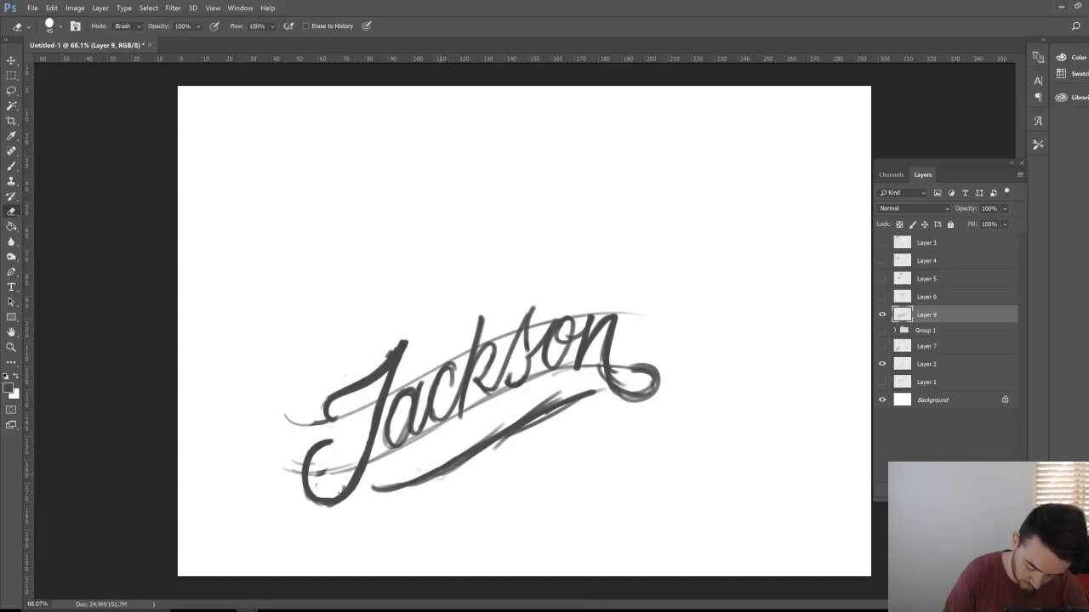
key("b")
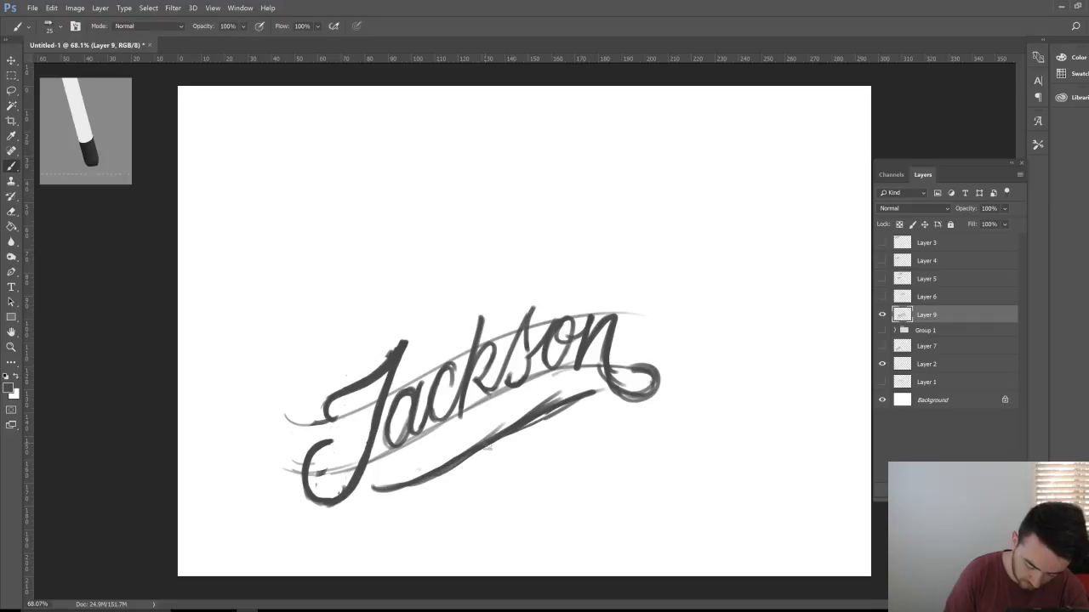
key("e")
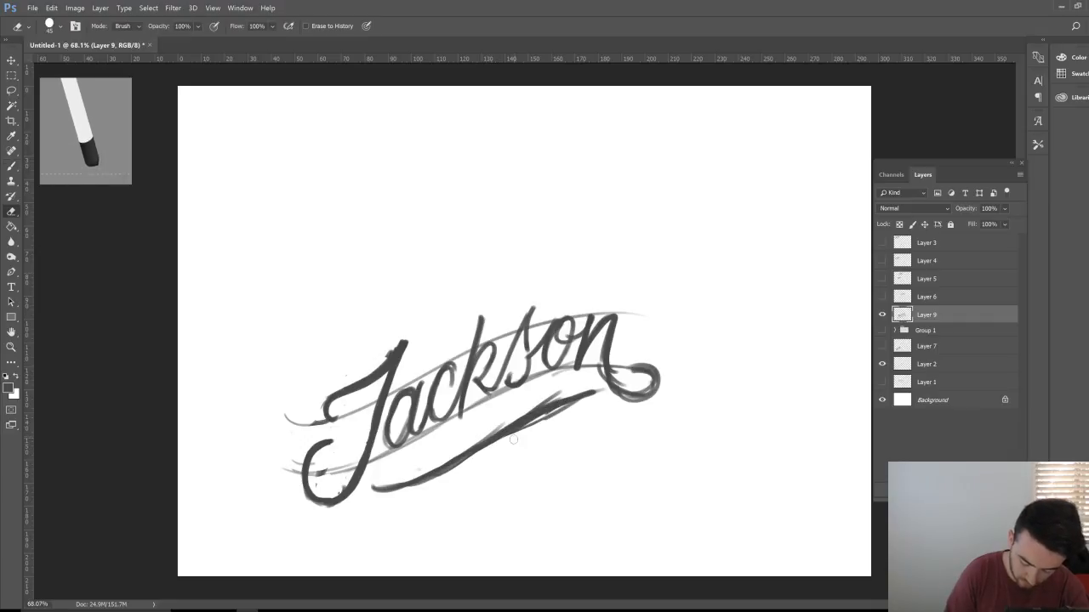
key("b")
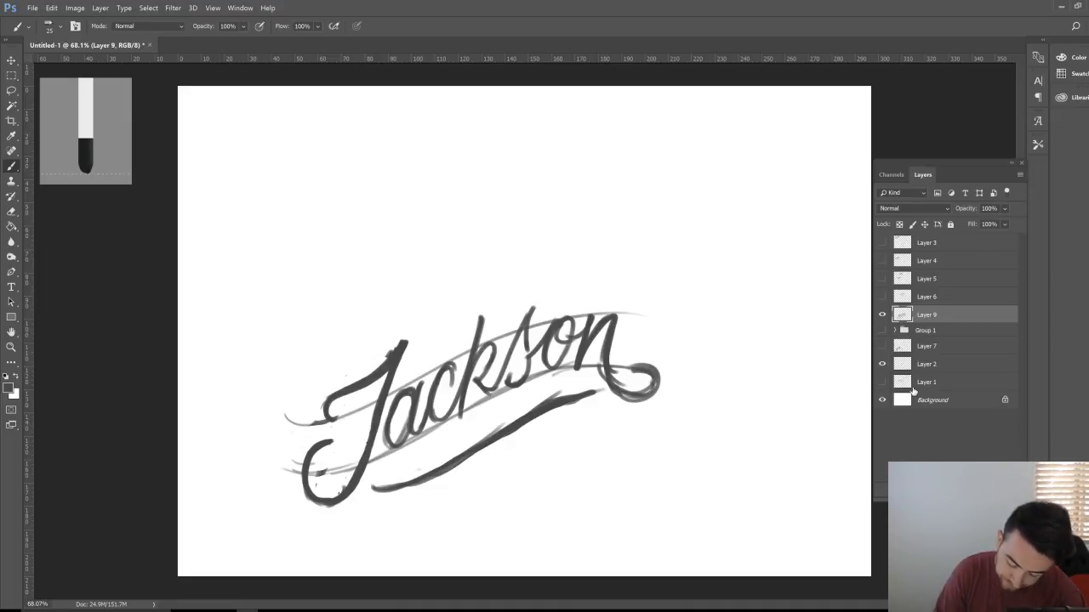
Step: Move the Layer 2 guide lines up above the lettering and add a new empty layer above Layer 9
left_click(936, 366)
key("v")
left_click_drag(548, 432, 507, 263)
scroll(508, 263, "up", 2)
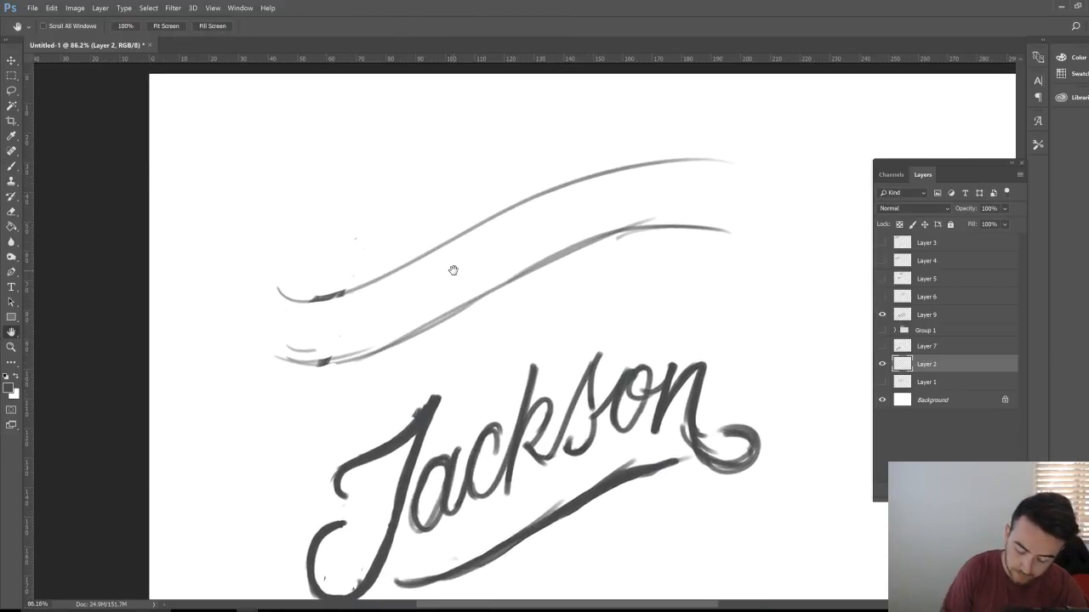
left_click(936, 314)
key("ctrl+shift+alt+n")
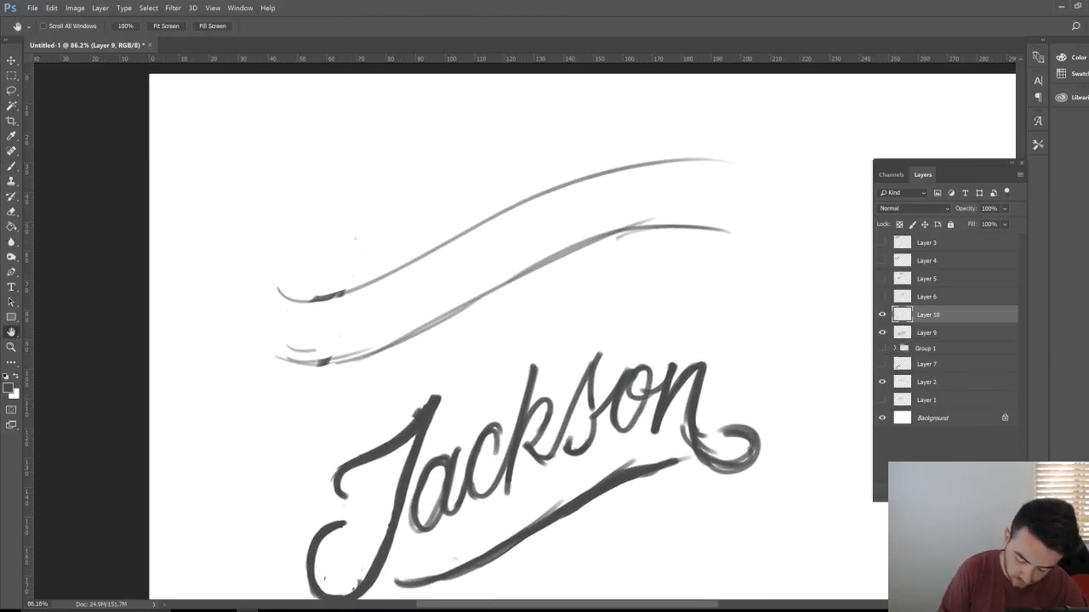
Step: Paint the capital E's top curl, left side and bottom loop on the new layer
key("b")
left_click(358, 247)
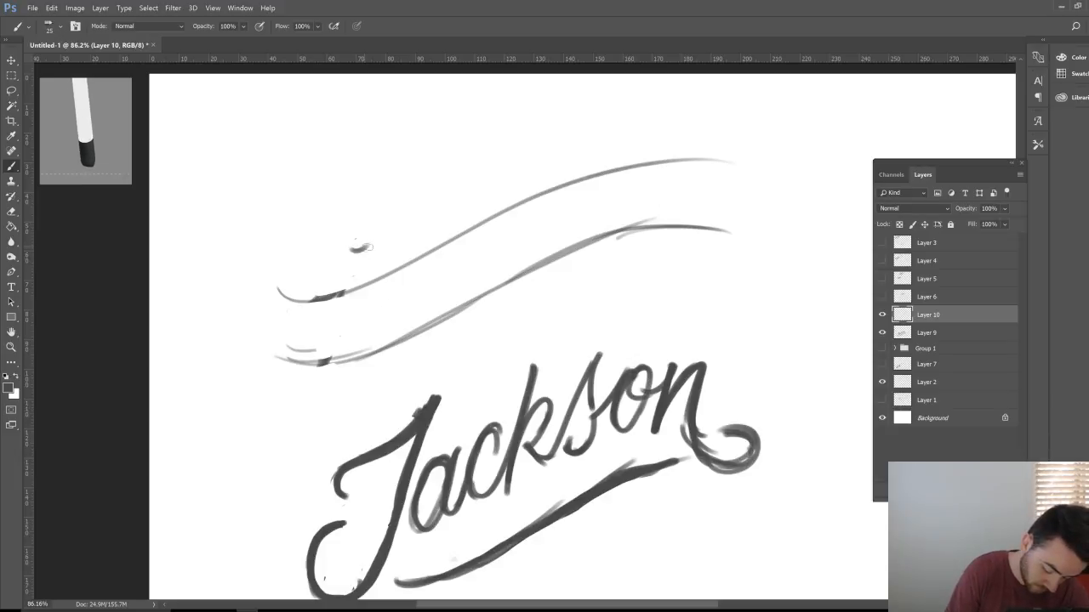
mouse_move(361, 248)
left_mouse_down()
mouse_move(331, 250)
mouse_move(332, 277)
mouse_move(302, 343)
mouse_move(345, 346)
mouse_move(331, 369)
mouse_move(364, 340)
mouse_move(293, 374)
left_mouse_up()
left_click_drag(298, 284, 282, 356)
mouse_move(287, 313)
left_mouse_down()
mouse_move(334, 279)
mouse_move(294, 367)
mouse_move(349, 344)
mouse_move(288, 371)
mouse_move(307, 259)
mouse_move(345, 225)
mouse_move(323, 261)
mouse_move(315, 242)
mouse_move(360, 213)
mouse_move(367, 252)
mouse_move(355, 213)
left_mouse_up()
Step: Refine the E by darkening its middle bar and lower-left curve and erasing stray bits
key("e")
key("b")
left_click_drag(323, 289, 335, 284)
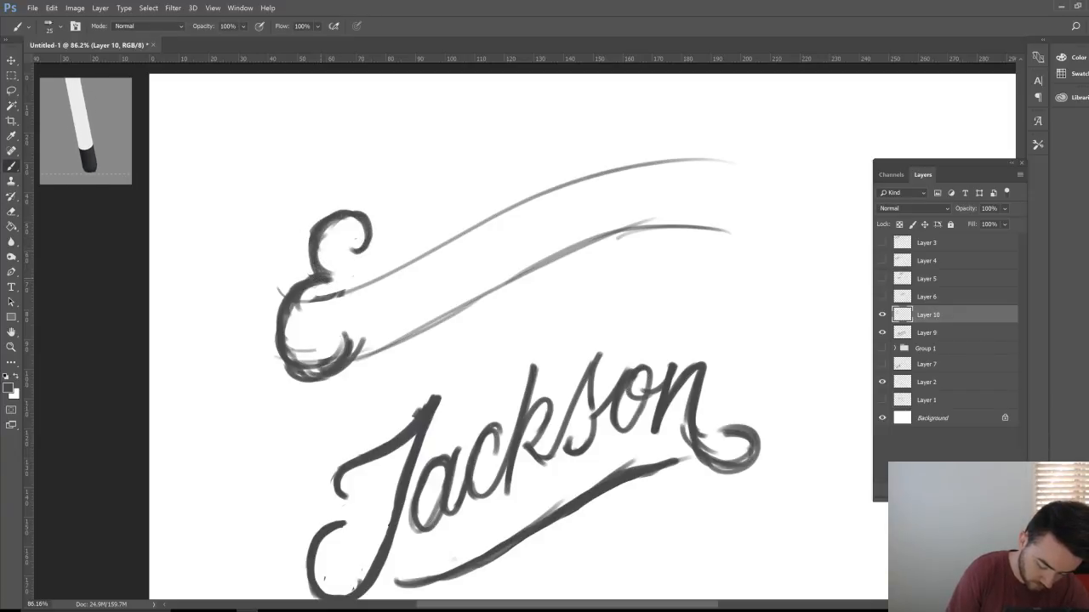
mouse_move(281, 330)
left_mouse_down()
mouse_move(296, 374)
mouse_move(315, 377)
left_mouse_up()
key("e")
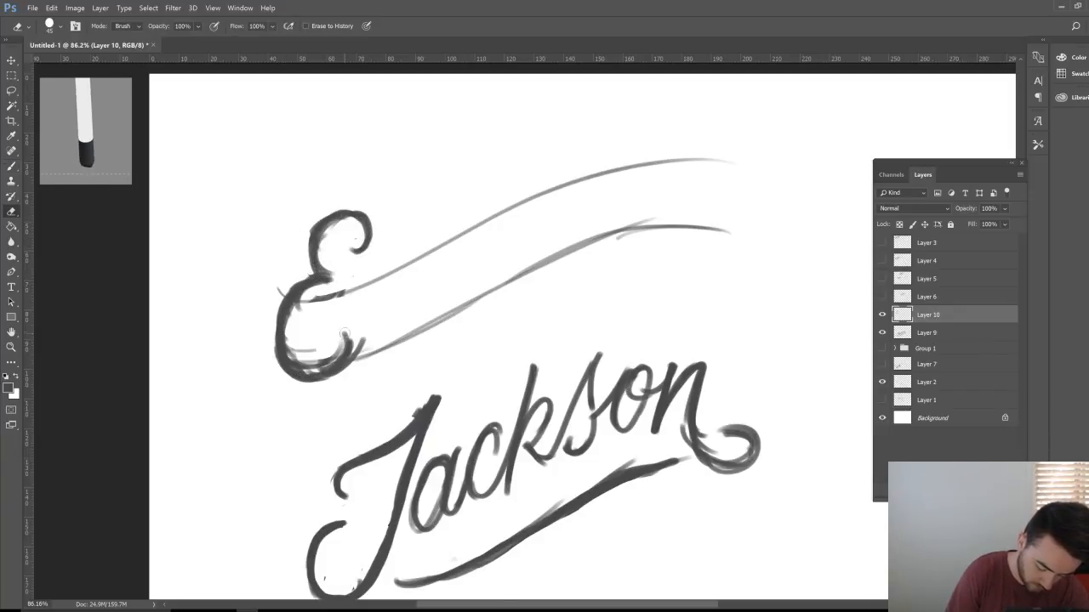
mouse_move(344, 330)
left_mouse_down()
mouse_move(317, 369)
mouse_move(291, 346)
mouse_move(301, 295)
mouse_move(286, 335)
mouse_move(315, 384)
mouse_move(347, 374)
mouse_move(363, 318)
left_mouse_up()
key("b")
key("e")
left_click_drag(350, 245, 368, 245)
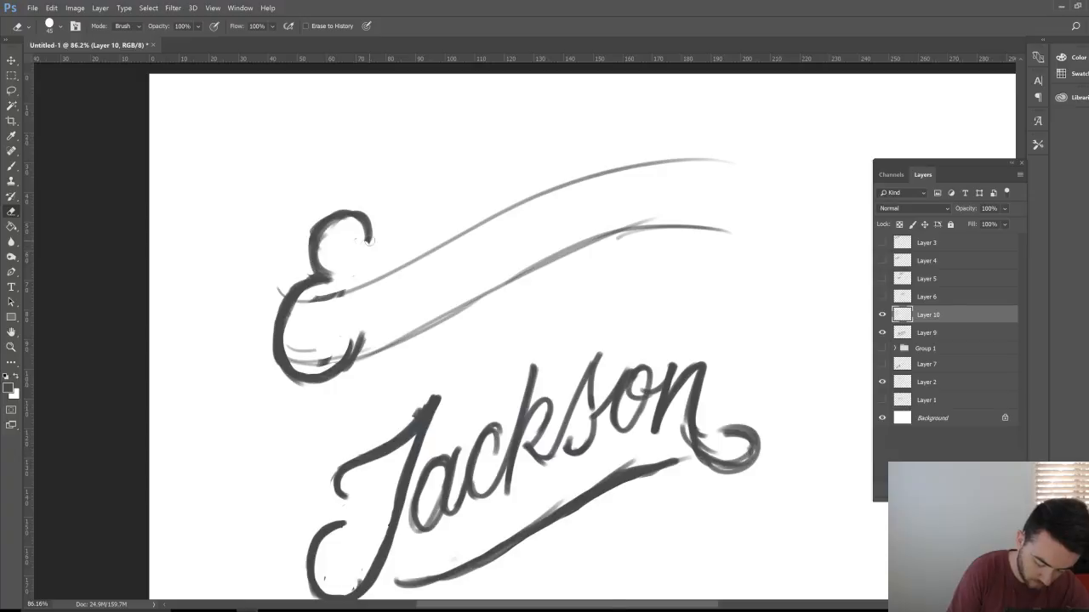
key("b")
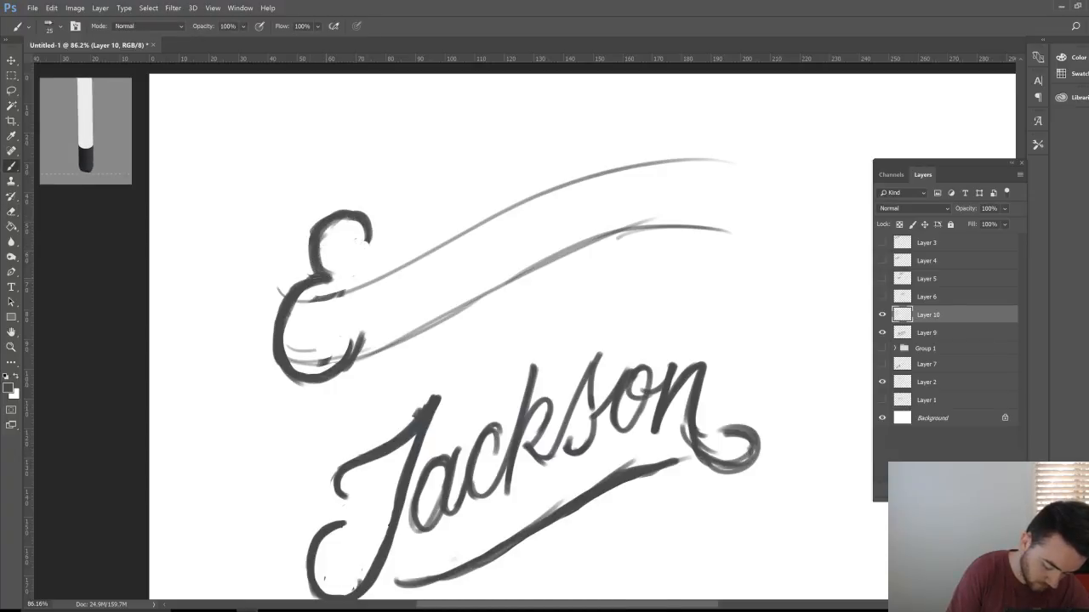
Step: Paint the k's long diagonal stem, downward stroke and curled arm, and trim the E's top curl
left_click_drag(358, 352, 400, 241)
left_click_drag(364, 344, 411, 207)
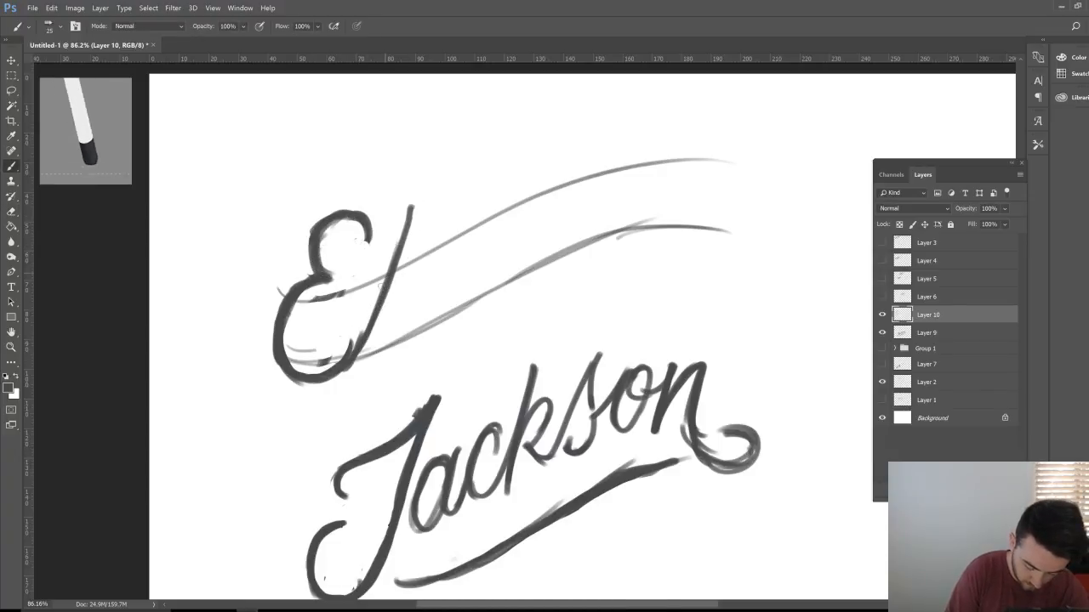
mouse_move(358, 355)
left_mouse_down()
mouse_move(413, 206)
mouse_move(390, 322)
left_mouse_up()
mouse_move(414, 214)
left_mouse_down()
mouse_move(385, 341)
mouse_move(423, 259)
mouse_move(439, 253)
left_mouse_up()
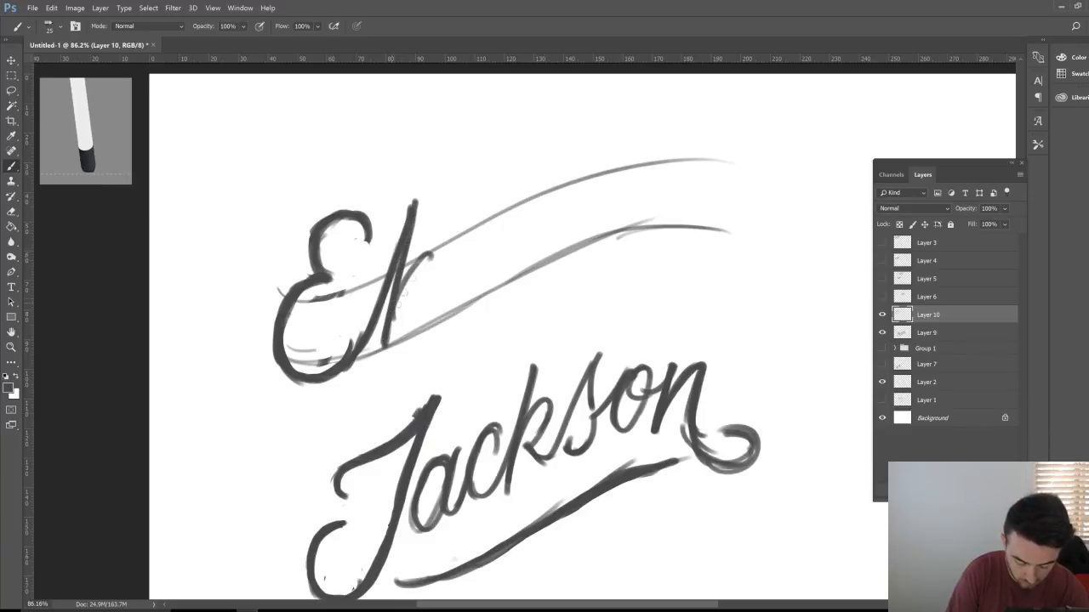
mouse_move(397, 307)
left_mouse_down()
mouse_move(427, 245)
mouse_move(438, 263)
mouse_move(400, 300)
mouse_move(436, 325)
left_mouse_up()
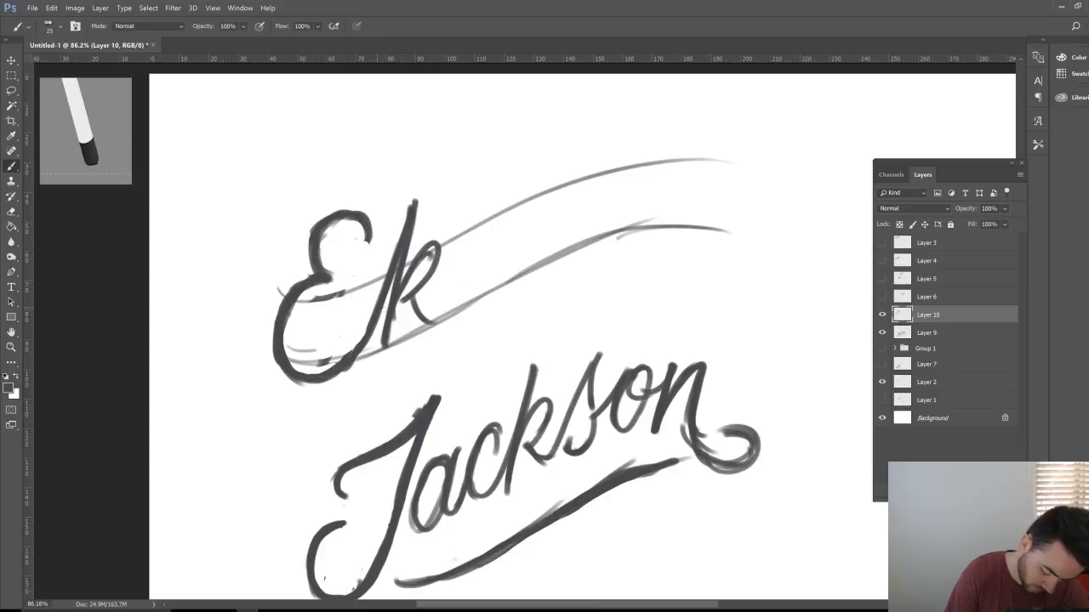
key("e")
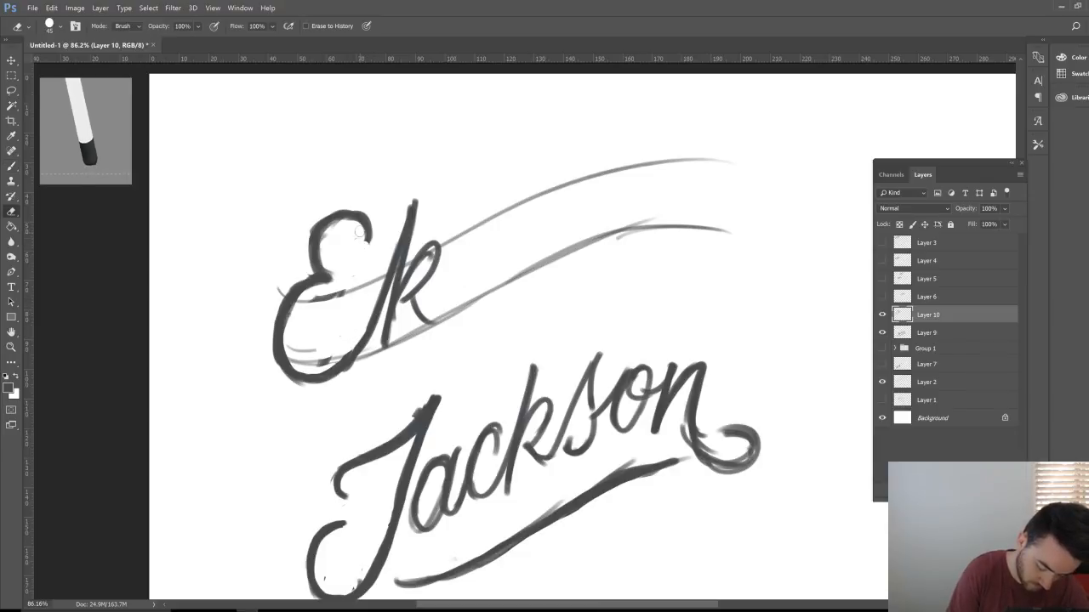
left_click_drag(366, 247, 372, 231)
key("b")
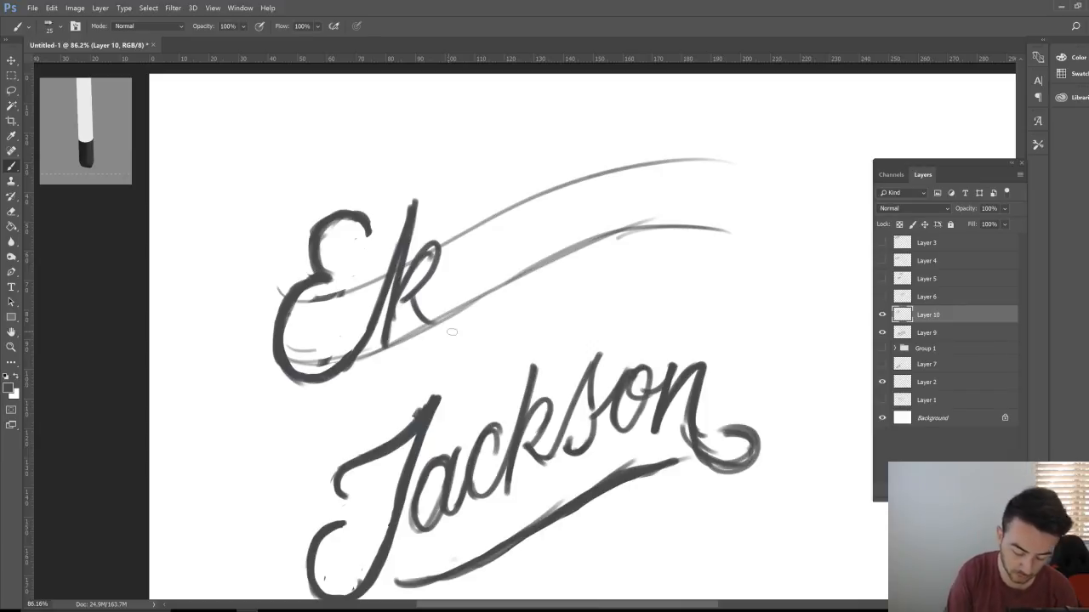
Step: Add the k's leg, then letter a, n and h to complete 'Ekansh'
left_click_drag(436, 321, 448, 294)
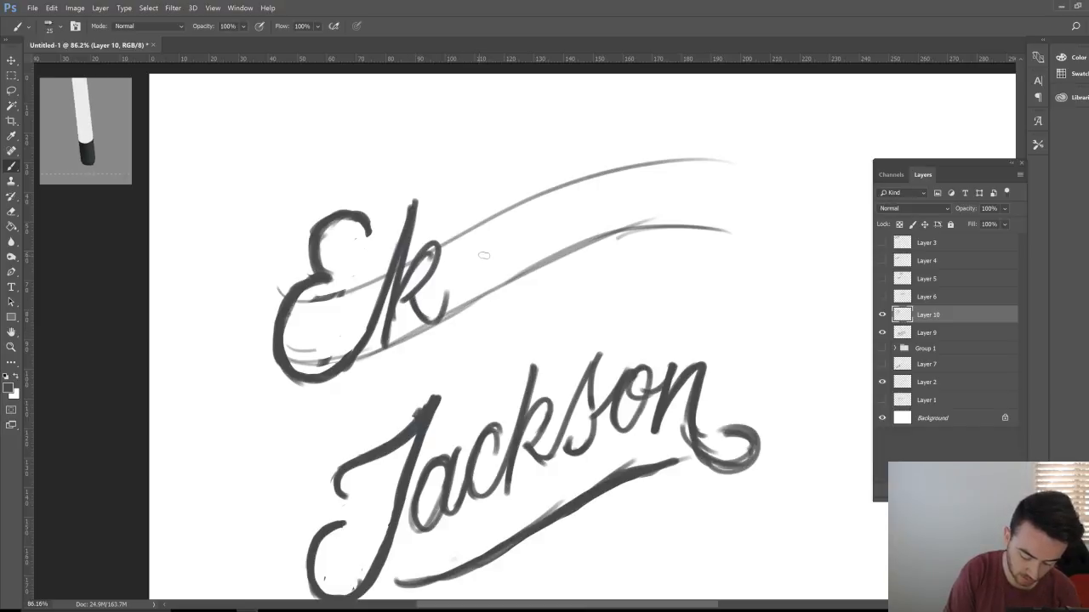
mouse_move(480, 240)
left_mouse_down()
mouse_move(463, 249)
mouse_move(464, 293)
mouse_move(481, 247)
mouse_move(485, 294)
mouse_move(466, 242)
mouse_move(456, 303)
left_mouse_up()
left_click_drag(451, 317, 432, 322)
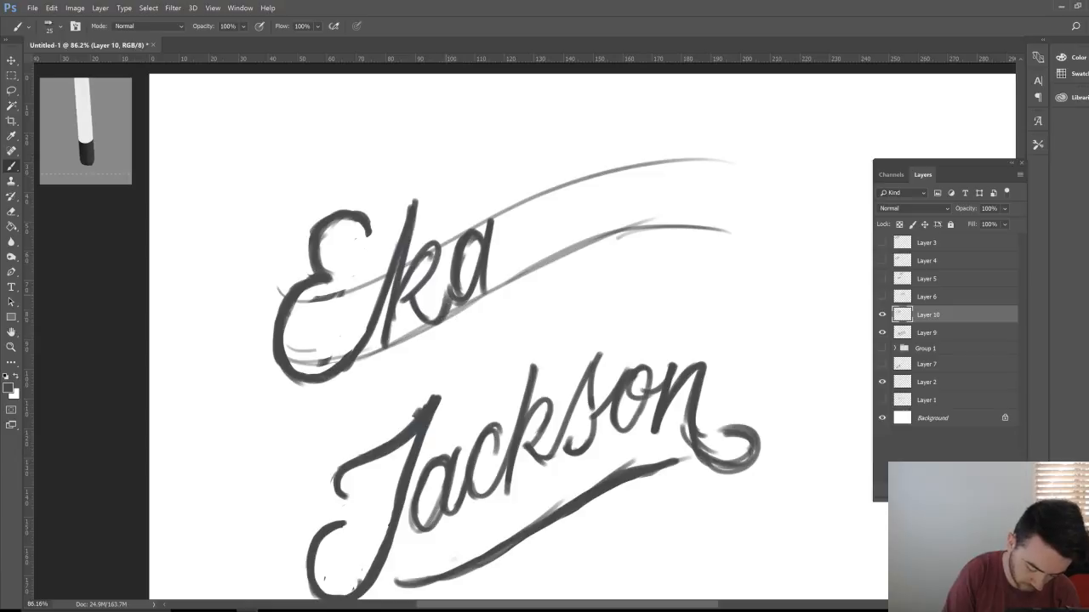
mouse_move(491, 278)
left_mouse_down()
mouse_move(489, 294)
mouse_move(518, 228)
mouse_move(507, 281)
mouse_move(522, 246)
left_mouse_up()
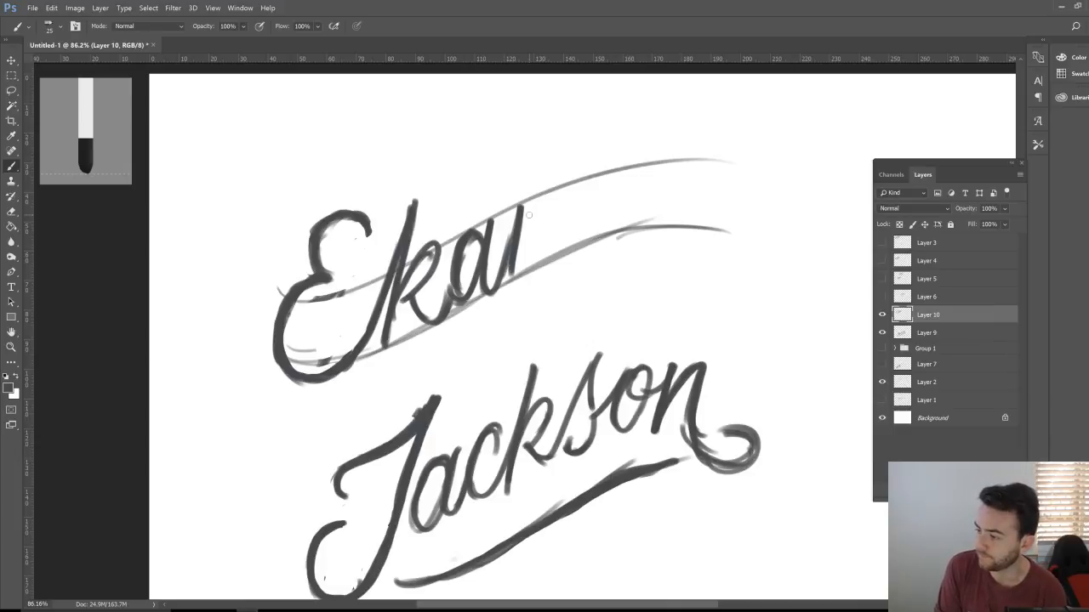
mouse_move(512, 277)
left_mouse_down()
mouse_move(553, 202)
mouse_move(566, 231)
left_mouse_up()
mouse_move(552, 195)
left_mouse_down()
mouse_move(565, 248)
mouse_move(605, 161)
mouse_move(598, 239)
mouse_move(582, 245)
mouse_move(611, 219)
mouse_move(656, 116)
mouse_move(628, 226)
mouse_move(653, 166)
mouse_move(636, 210)
mouse_move(672, 164)
left_mouse_up()
mouse_move(672, 163)
left_mouse_down()
mouse_move(663, 230)
mouse_move(678, 195)
mouse_move(671, 248)
left_mouse_up()
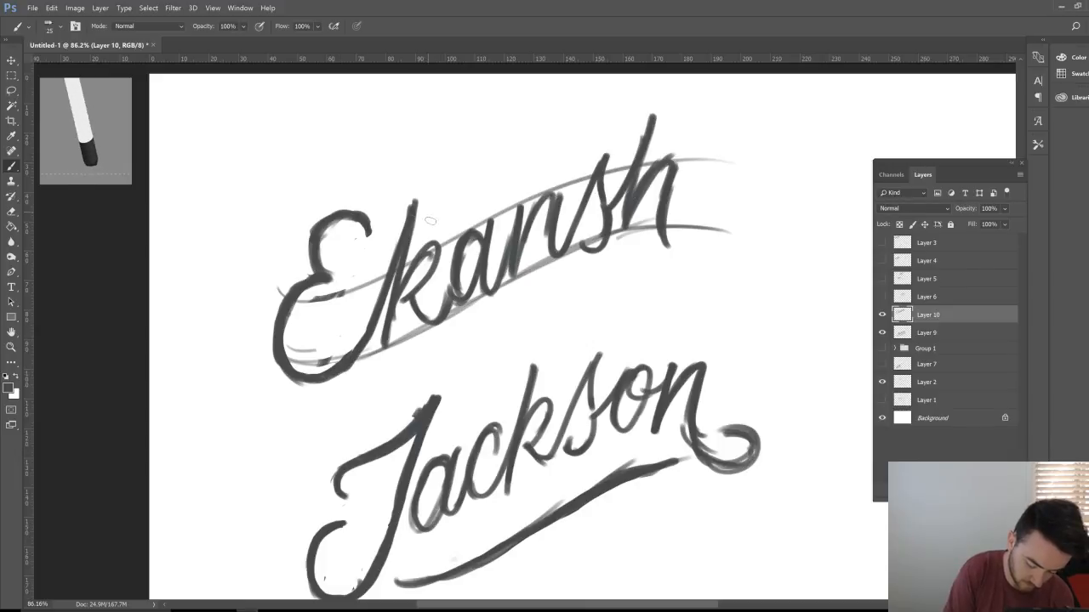
left_click_drag(422, 198, 384, 306)
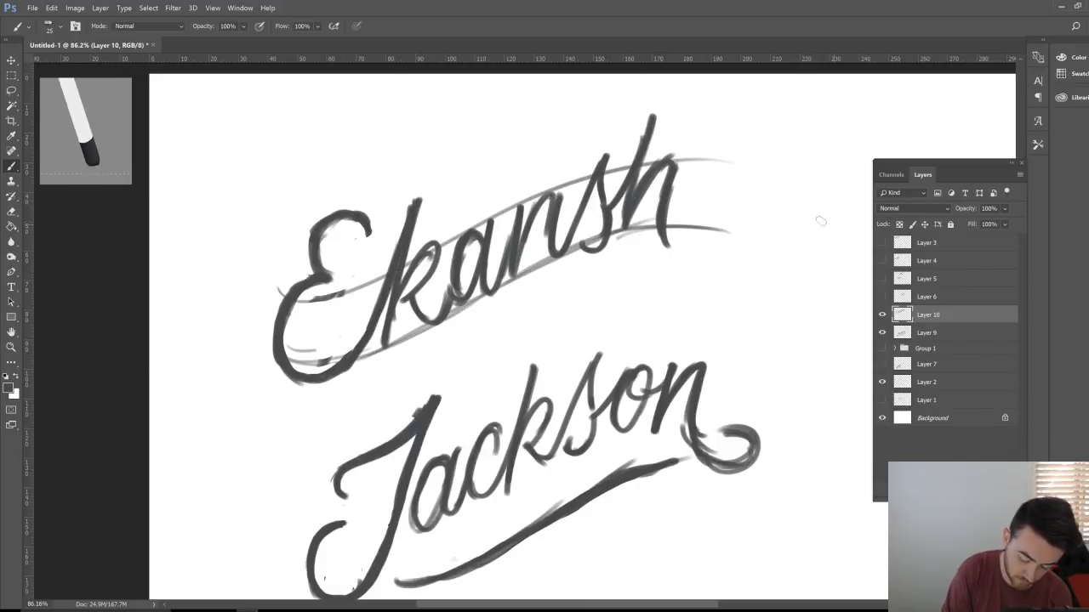
Step: Sweep a swash from the h across the top of Ekansh, darkening it in several passes
mouse_move(648, 134)
left_mouse_down()
mouse_move(650, 107)
mouse_move(551, 154)
left_mouse_up()
left_click_drag(432, 215, 585, 143)
left_click_drag(514, 194, 643, 126)
mouse_move(572, 161)
left_mouse_down()
mouse_move(678, 126)
mouse_move(676, 104)
mouse_move(675, 123)
mouse_move(602, 148)
mouse_move(672, 109)
left_mouse_up()
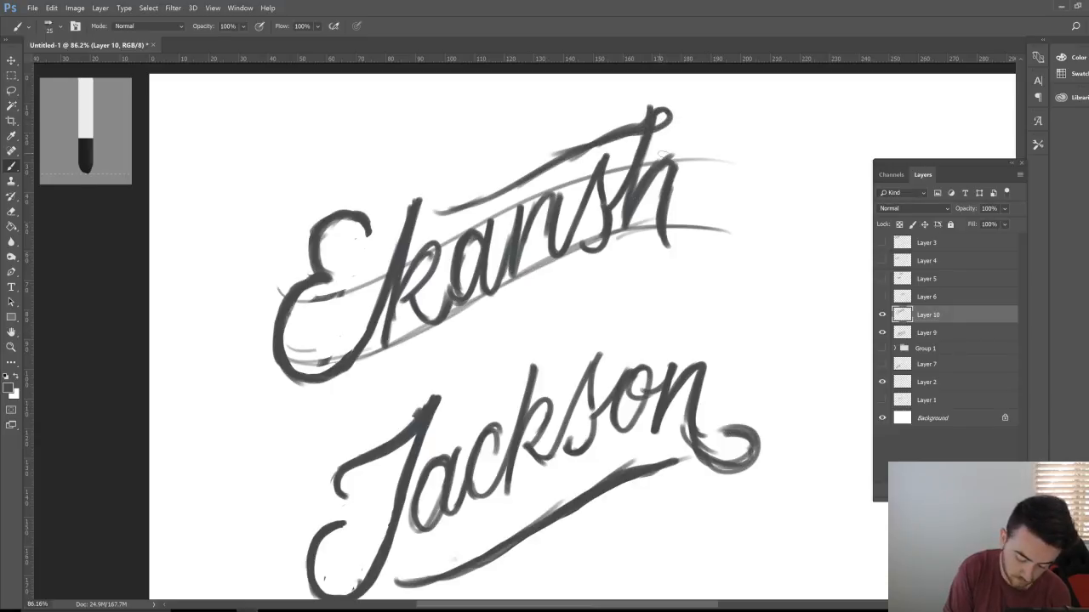
left_click_drag(439, 217, 551, 174)
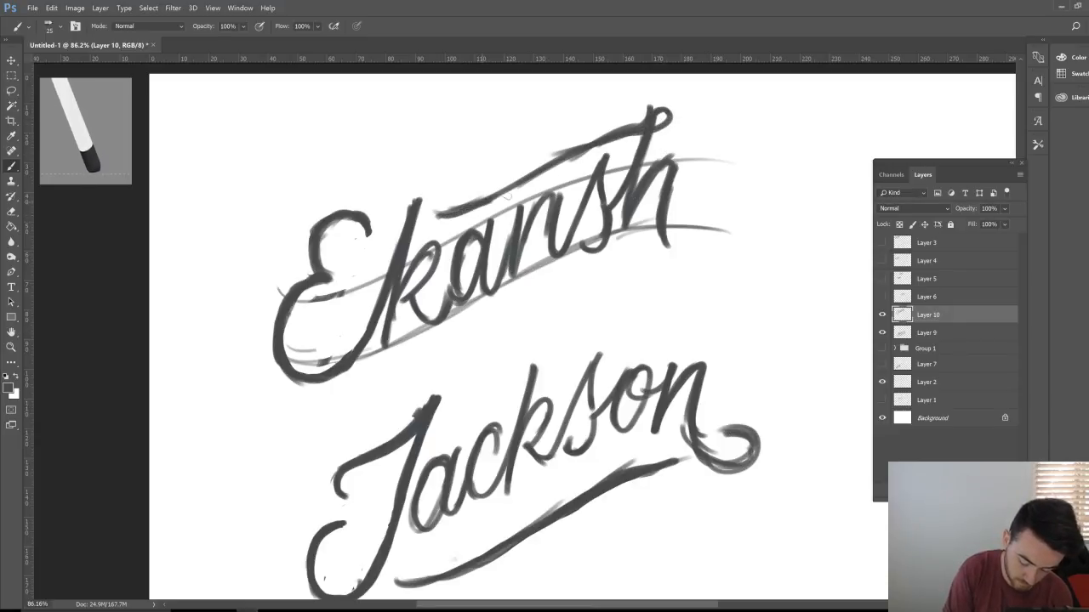
left_click_drag(491, 202, 579, 153)
left_click_drag(527, 184, 634, 126)
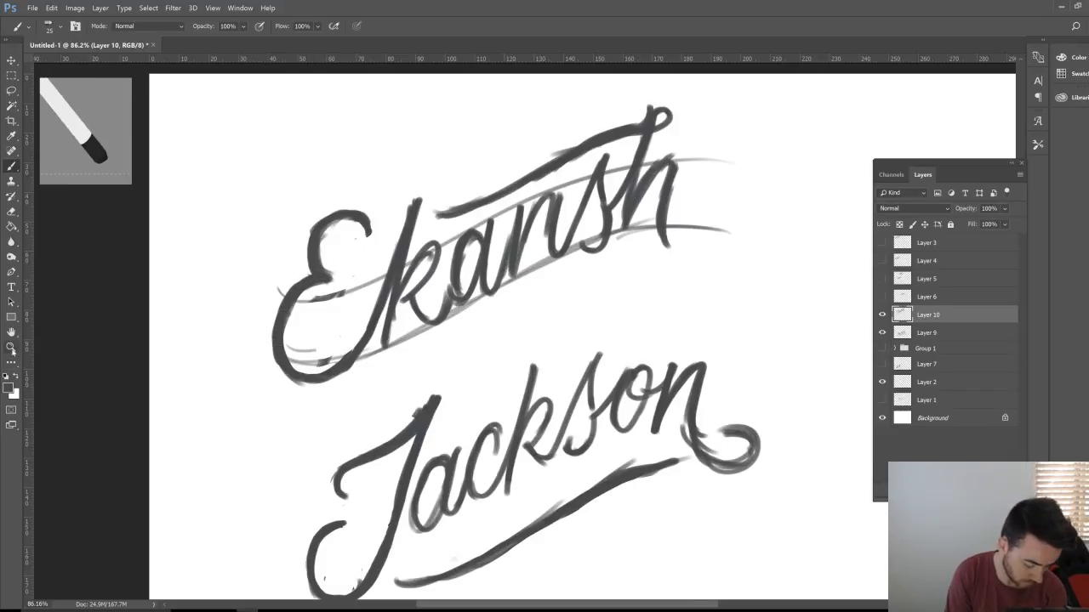
key("z")
left_click_drag(693, 401, 637, 400)
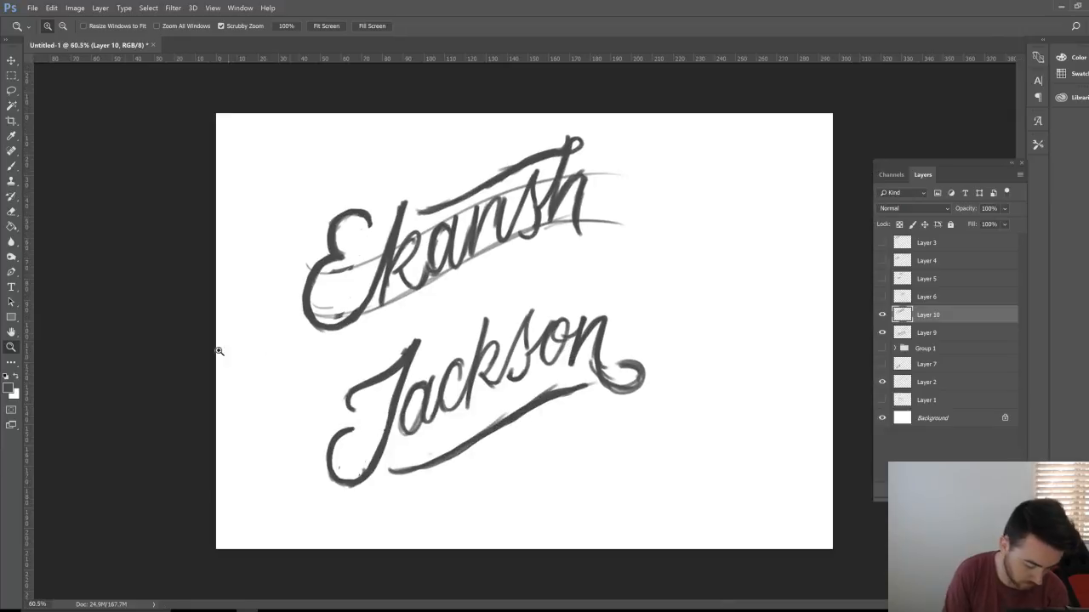
Step: Zoom in and toggle the Layer 2 guide lines off and on to check the lettering
left_click(11, 166)
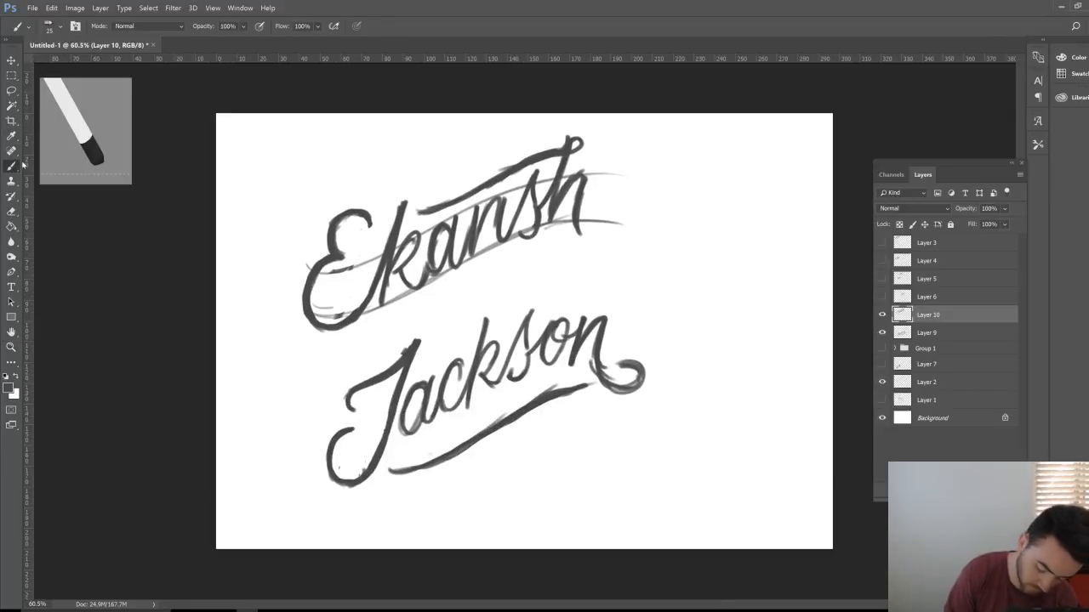
left_click(882, 385)
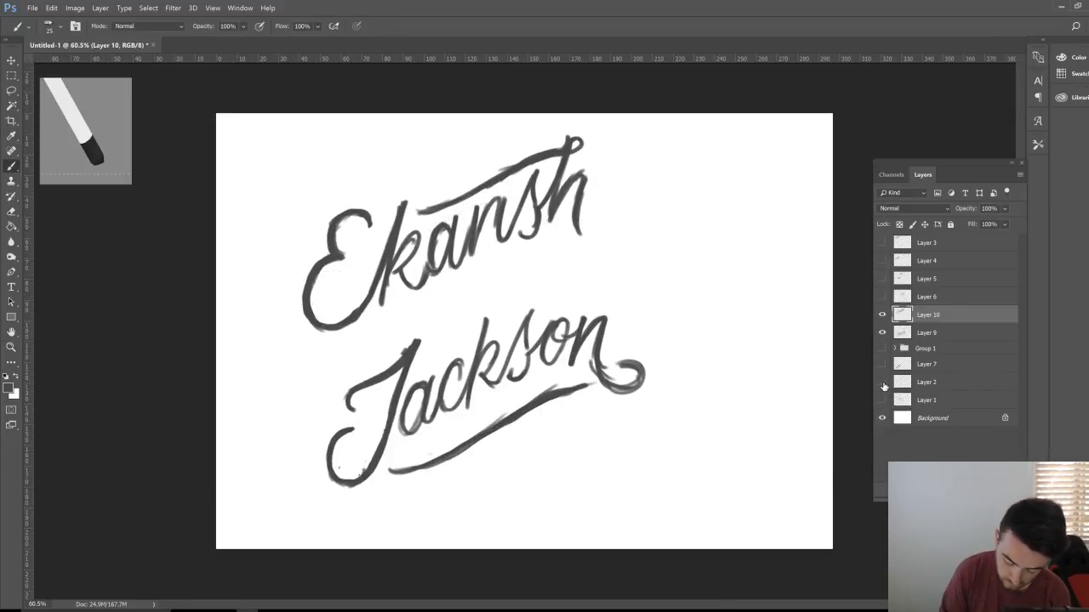
left_click(882, 384)
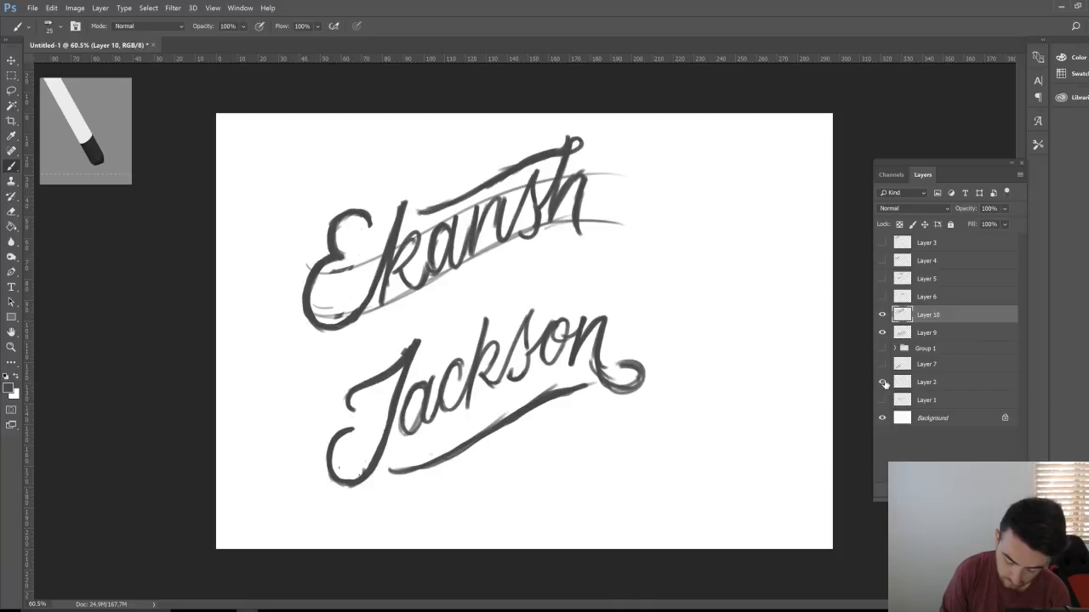
left_click(883, 383)
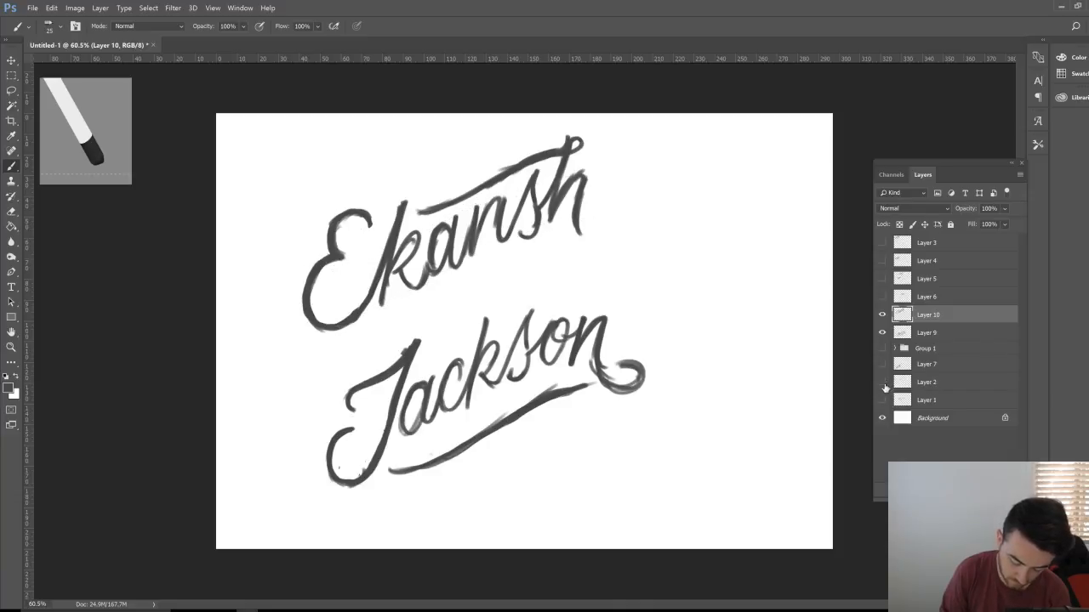
left_click(883, 384)
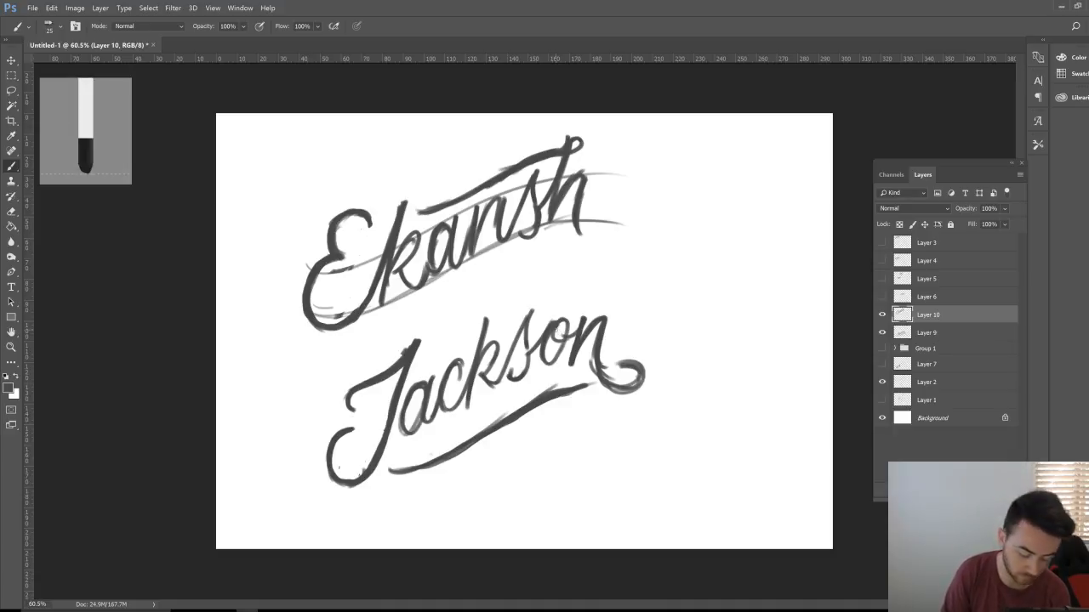
key("z")
left_click_drag(600, 299, 641, 284)
left_click(882, 382)
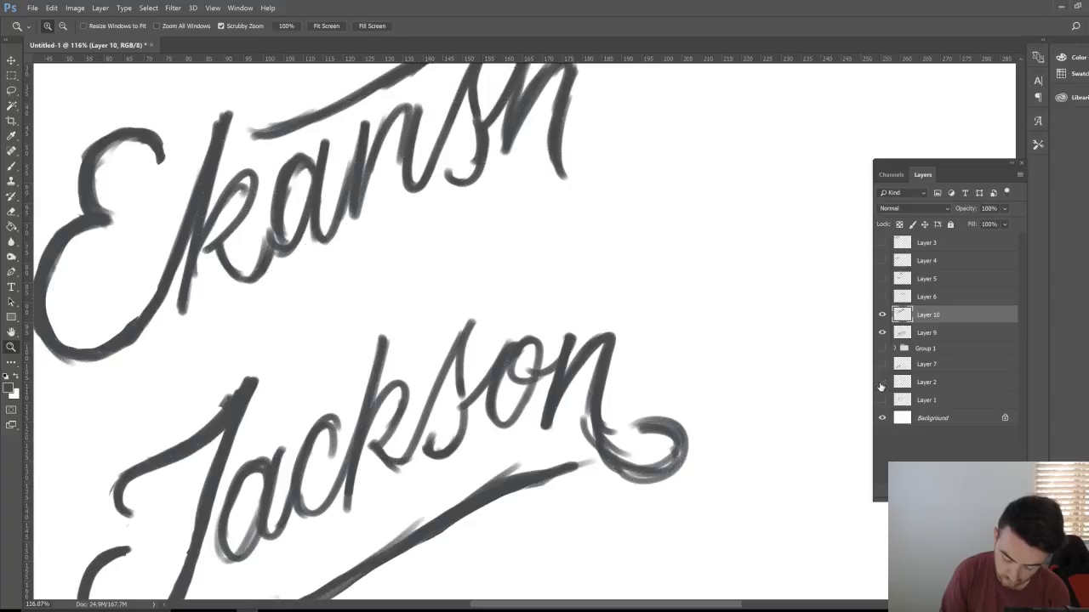
left_click(882, 382)
Step: Shift the Layer 2 guide lines up and to the right, then add a new empty layer above Layer 9
left_click(914, 382)
left_click(12, 61)
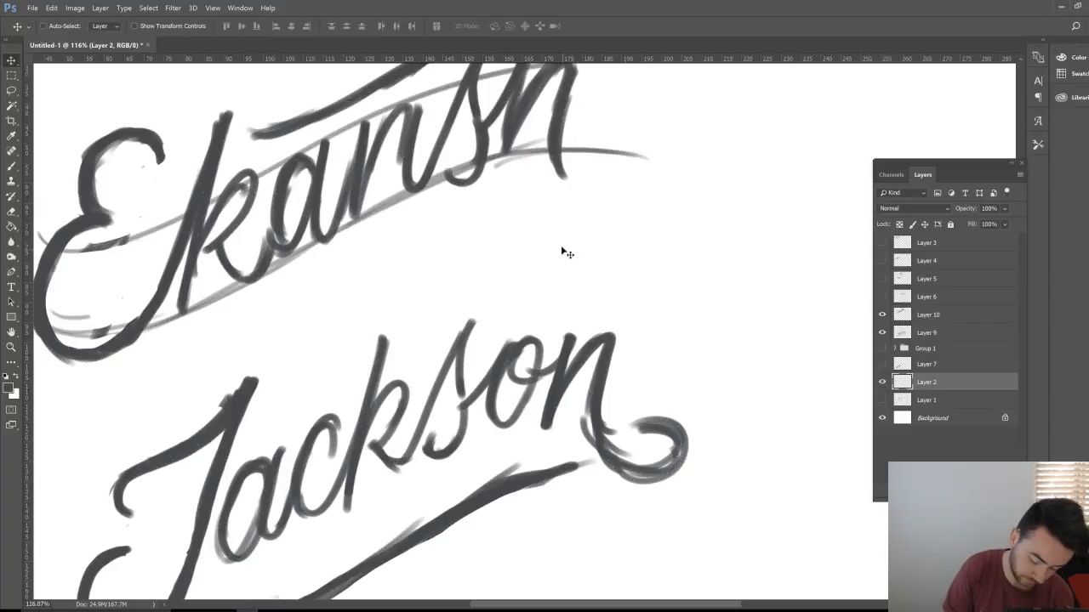
mouse_move(562, 253)
left_mouse_down()
mouse_move(698, 272)
mouse_move(754, 247)
mouse_move(791, 255)
left_mouse_up()
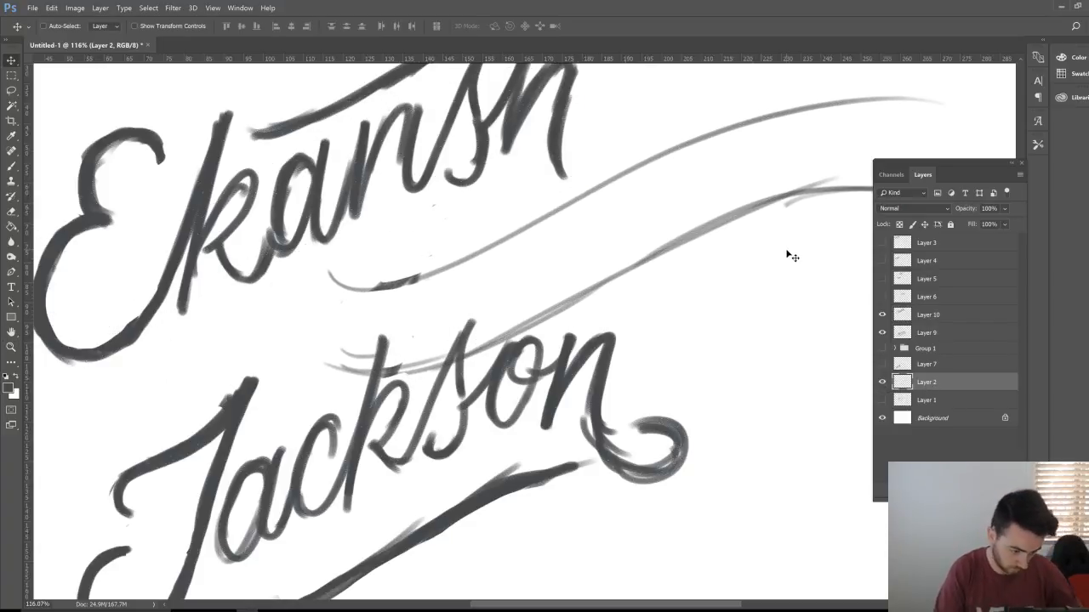
key("space")
mouse_move(748, 297)
left_mouse_down()
mouse_move(705, 372)
mouse_move(463, 405)
mouse_move(484, 403)
mouse_move(505, 331)
mouse_move(493, 315)
mouse_move(481, 324)
left_mouse_up()
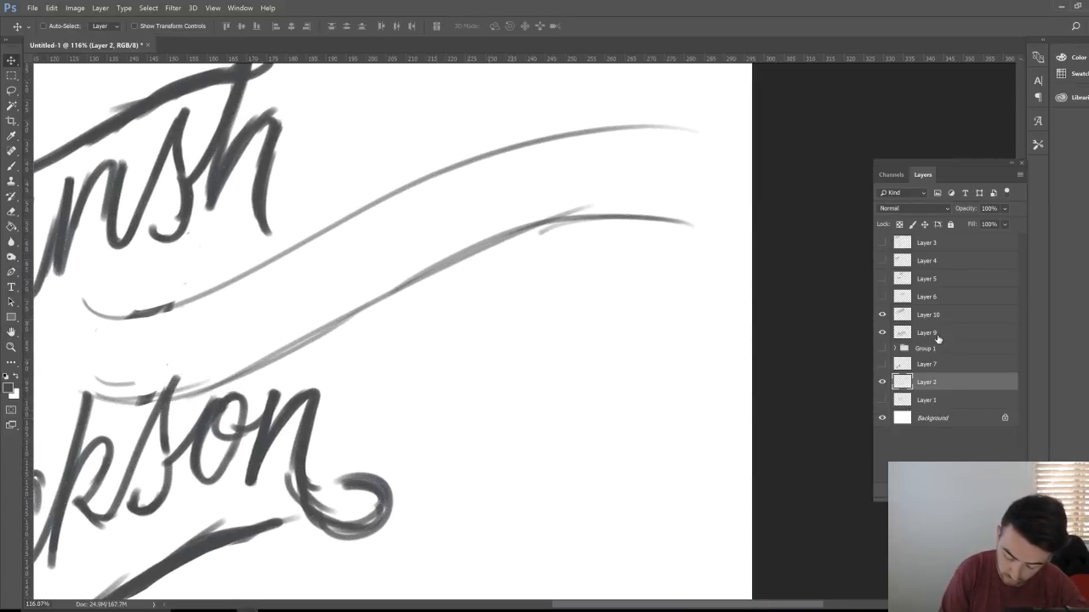
left_click(937, 339)
key("ctrl+shift+alt+n")
Step: Fit the whole page on screen and hide the Jackson lettering on Layer 9
key("z")
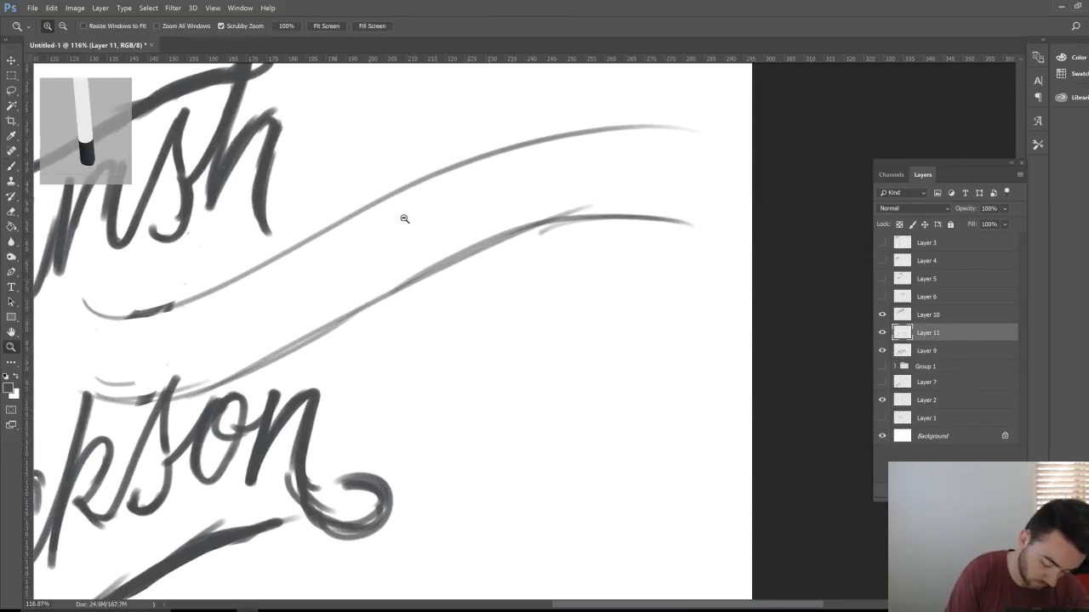
key("ctrl+0")
key("h")
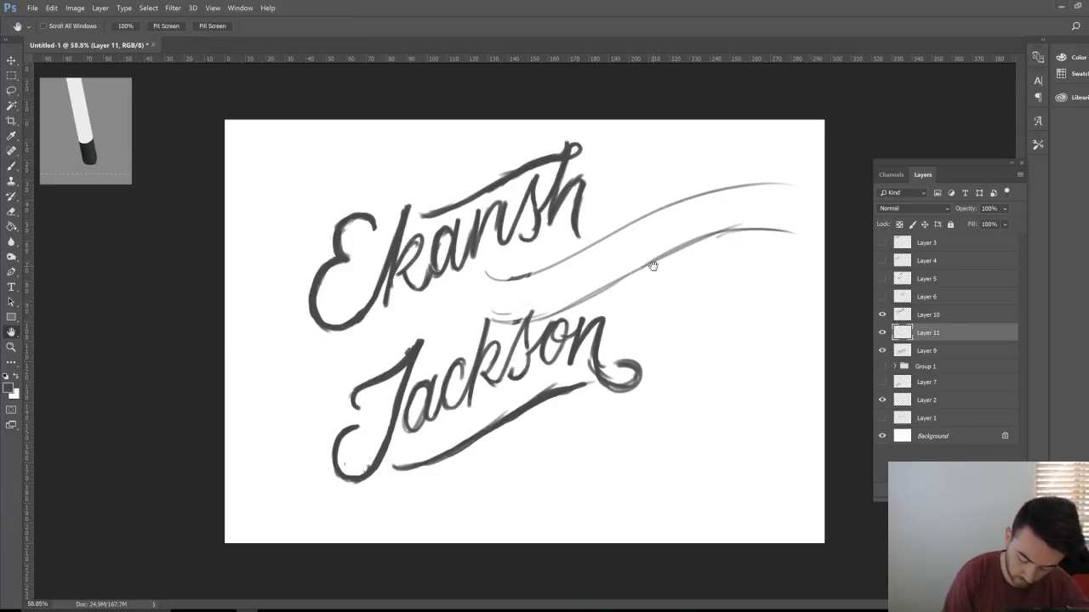
left_click(884, 351)
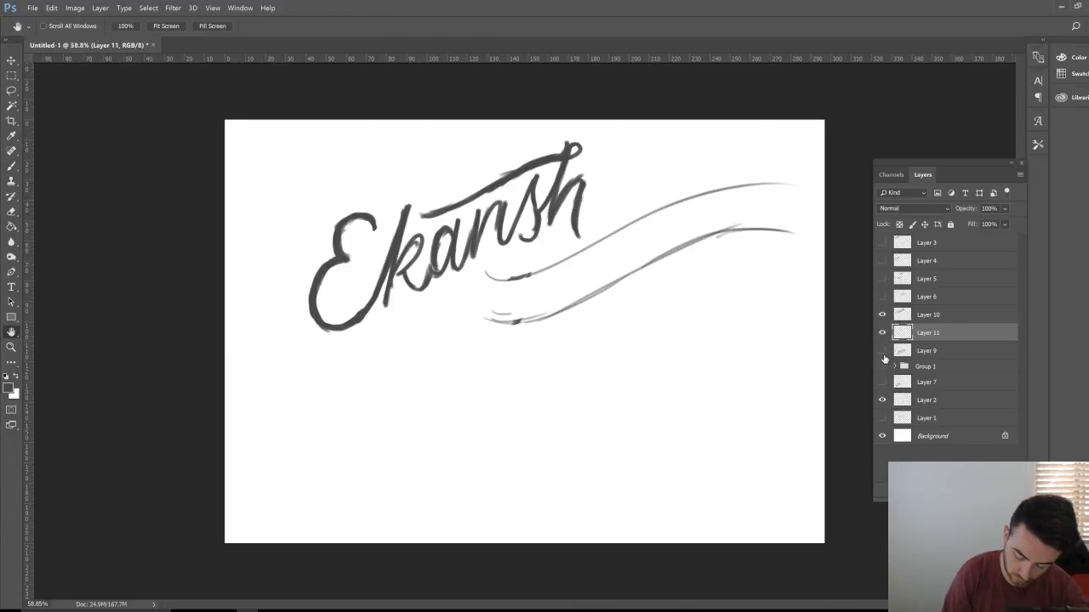
Step: Move Layer 2's slanted guide lines down-left to sit beneath Ekansh
key("v")
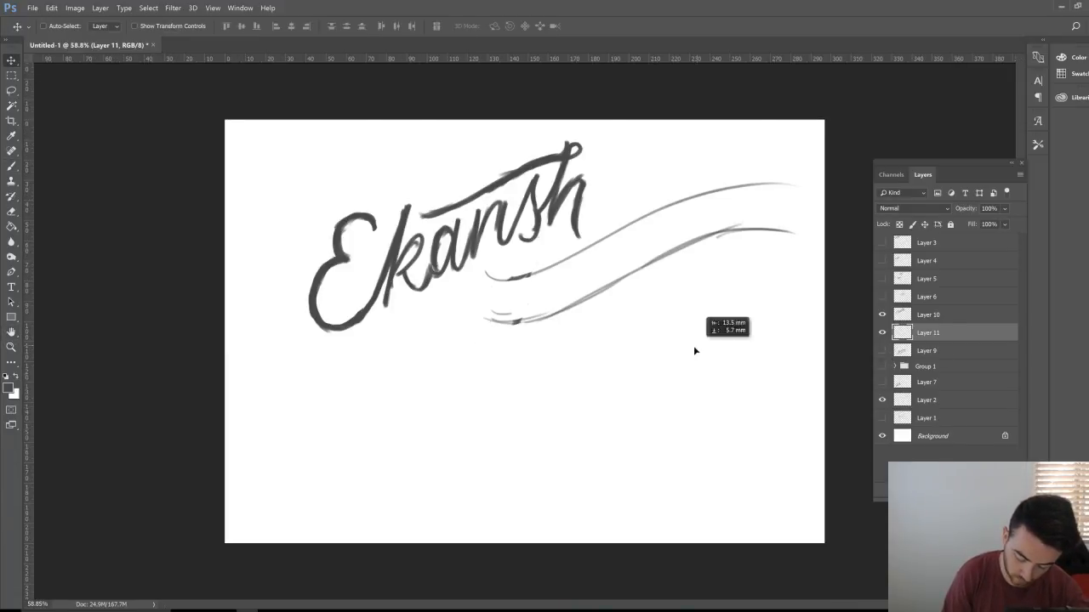
left_click(937, 317)
left_click(932, 403)
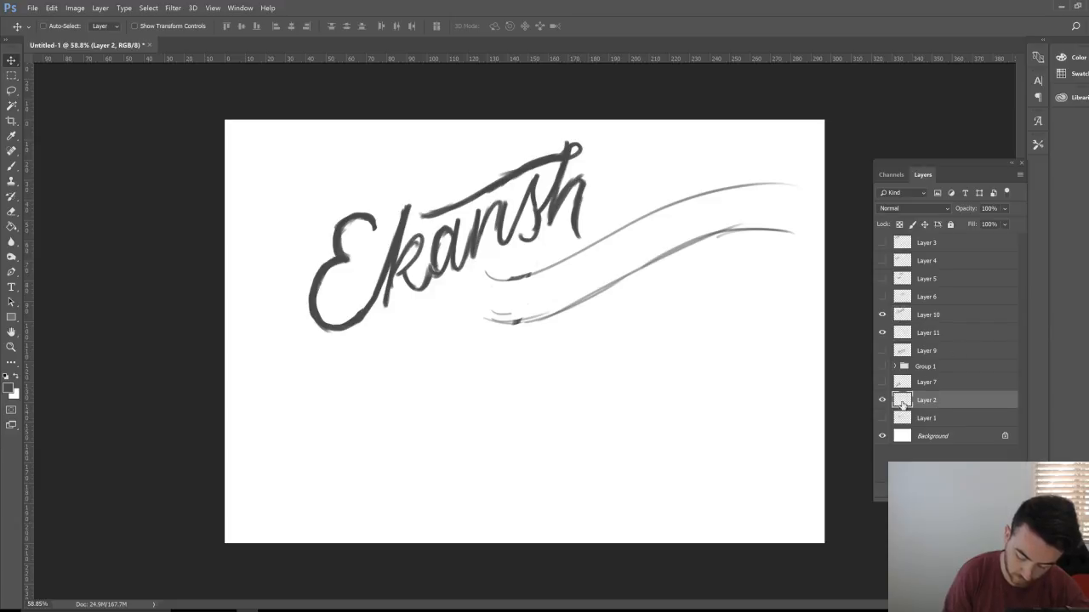
left_click_drag(717, 357, 588, 458)
Step: On Layer 11, brush the script W of Wacom, trimming its edge with the eraser
left_click(948, 339)
key("b")
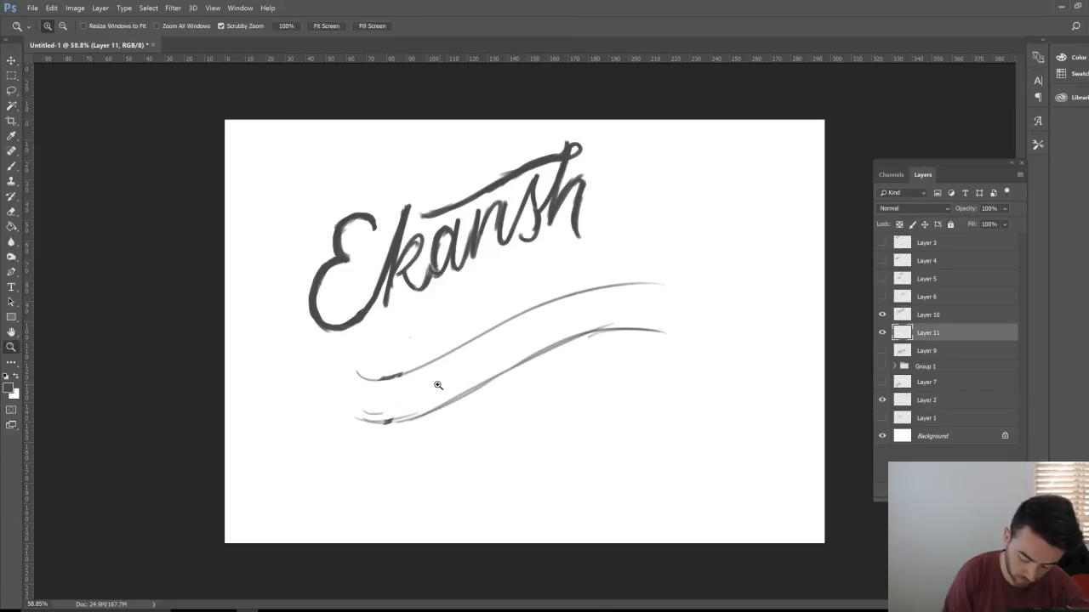
scroll(432, 382, "up", 3)
mouse_move(420, 314)
left_mouse_down()
mouse_move(407, 413)
mouse_move(405, 387)
mouse_move(419, 430)
mouse_move(438, 391)
mouse_move(460, 388)
mouse_move(464, 417)
mouse_move(481, 291)
mouse_move(464, 407)
left_mouse_up()
key("e")
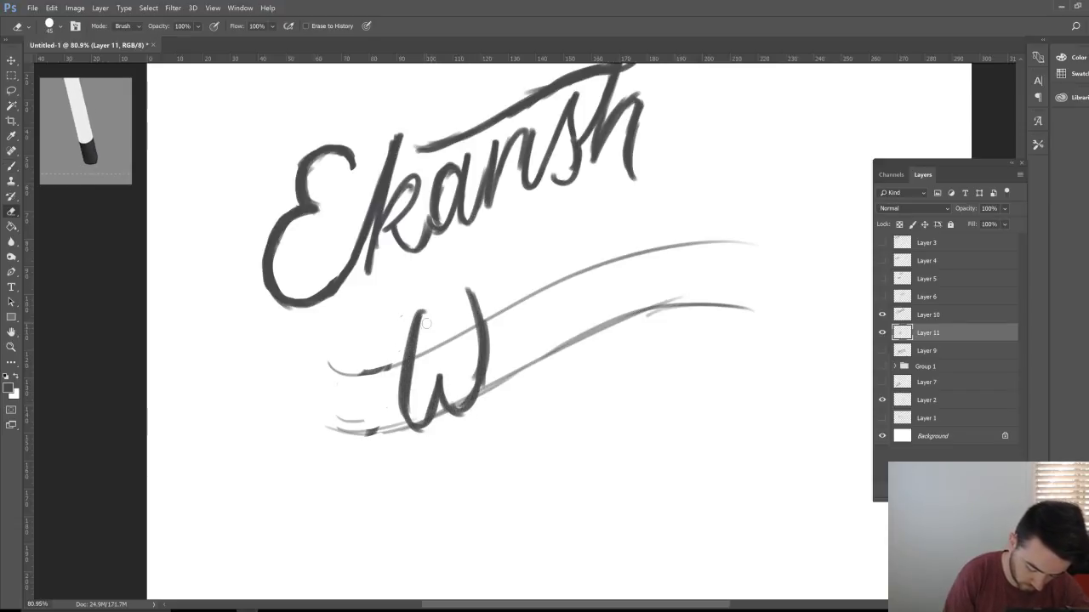
left_click_drag(427, 319, 415, 397)
key("b")
mouse_move(419, 314)
left_mouse_down()
mouse_move(401, 396)
mouse_move(409, 427)
mouse_move(457, 372)
mouse_move(449, 407)
left_mouse_up()
Step: Letter the cursive 'a', 'c' and 'o' after the W along the guides
mouse_move(524, 312)
left_mouse_down()
mouse_move(502, 342)
mouse_move(509, 367)
mouse_move(538, 297)
mouse_move(536, 364)
mouse_move(575, 284)
mouse_move(551, 338)
left_mouse_up()
mouse_move(581, 286)
left_mouse_down()
mouse_move(558, 338)
mouse_move(593, 306)
mouse_move(605, 270)
mouse_move(622, 276)
mouse_move(595, 325)
left_mouse_up()
mouse_move(616, 261)
left_mouse_down()
mouse_move(614, 283)
mouse_move(651, 255)
mouse_move(636, 318)
mouse_move(672, 251)
mouse_move(684, 299)
left_mouse_up()
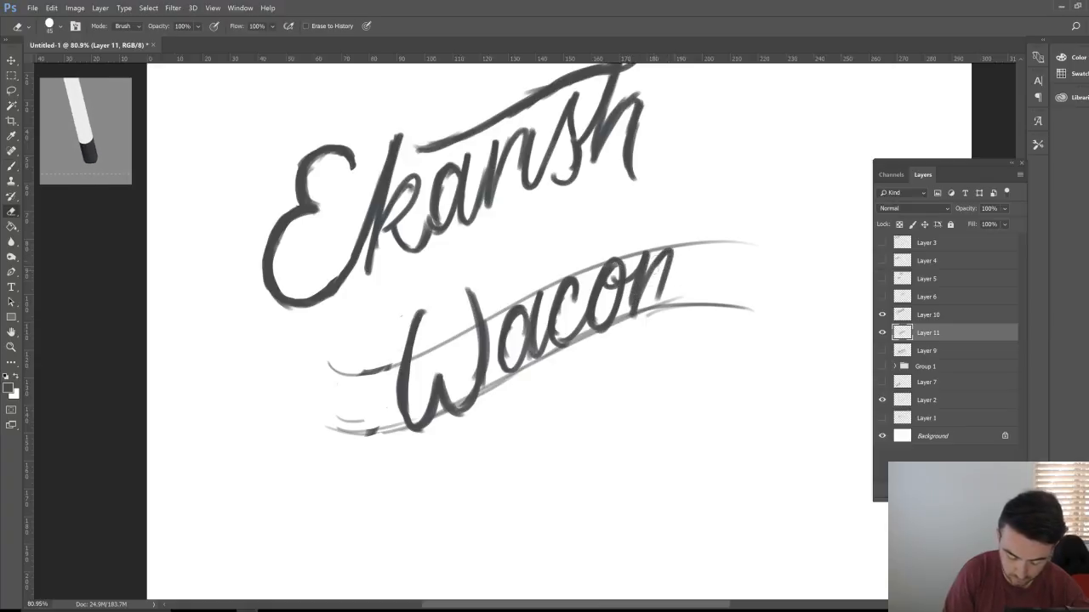
left_click_drag(660, 253, 636, 311)
mouse_move(653, 254)
left_mouse_down()
mouse_move(659, 307)
mouse_move(682, 248)
mouse_move(670, 305)
mouse_move(700, 244)
mouse_move(690, 306)
left_mouse_up()
Step: Clean up and rework the m of Wacom, extending its final leg
key("e")
mouse_move(662, 273)
left_mouse_down()
mouse_move(660, 302)
mouse_move(641, 317)
left_mouse_up()
key("b")
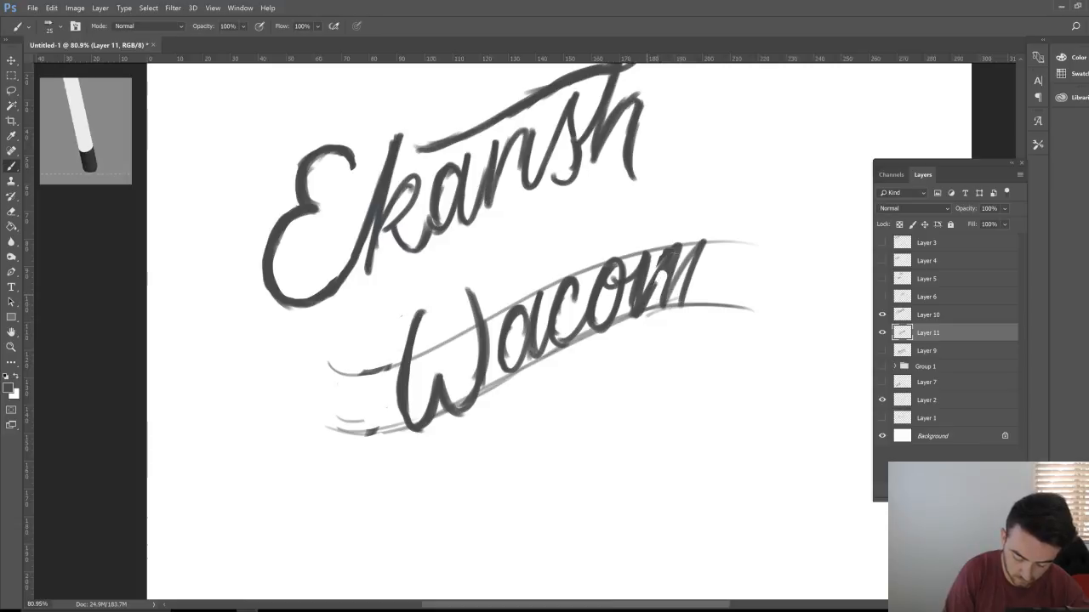
left_click_drag(684, 241, 657, 284)
left_click_drag(708, 240, 689, 325)
left_click_drag(697, 278, 700, 332)
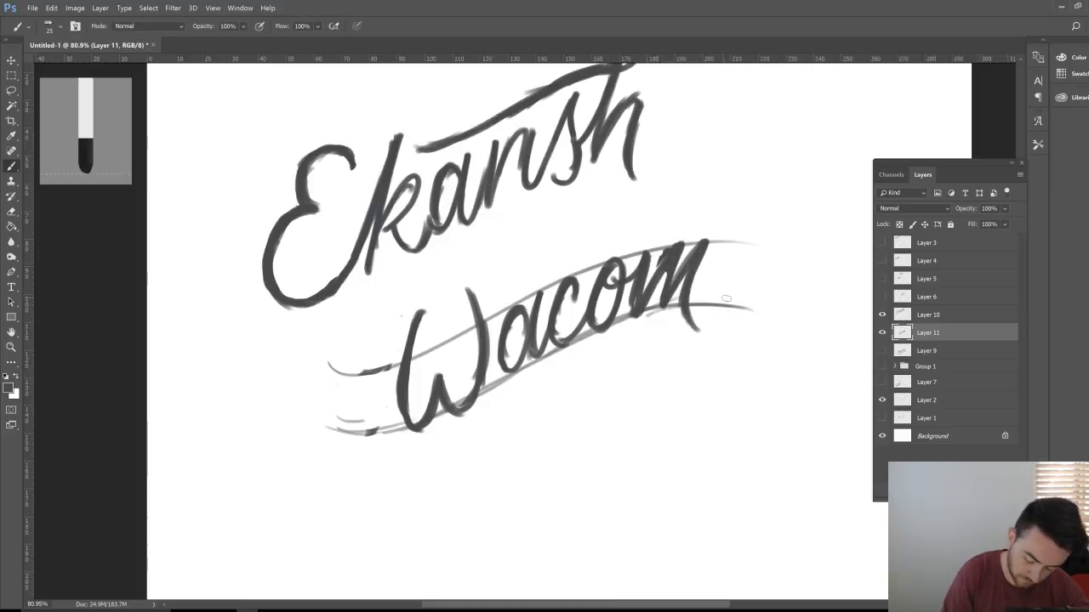
mouse_move(720, 128)
left_mouse_down()
mouse_move(700, 197)
mouse_move(733, 148)
mouse_move(730, 182)
mouse_move(772, 130)
mouse_move(779, 192)
left_mouse_up()
Step: Undo the stray strokes beside Ekansh and lighten the m's last leg
key("ctrl+alt+z")
key("ctrl+alt+z")
key("ctrl+alt+z")
mouse_move(725, 128)
left_mouse_down()
mouse_move(719, 157)
mouse_move(739, 154)
mouse_move(755, 189)
mouse_move(788, 199)
mouse_move(818, 136)
mouse_move(838, 128)
mouse_move(815, 185)
left_mouse_up()
key("e")
mouse_move(838, 124)
left_mouse_down()
mouse_move(816, 184)
mouse_move(799, 186)
mouse_move(772, 130)
mouse_move(746, 186)
mouse_move(734, 122)
mouse_move(741, 165)
mouse_move(802, 199)
left_mouse_up()
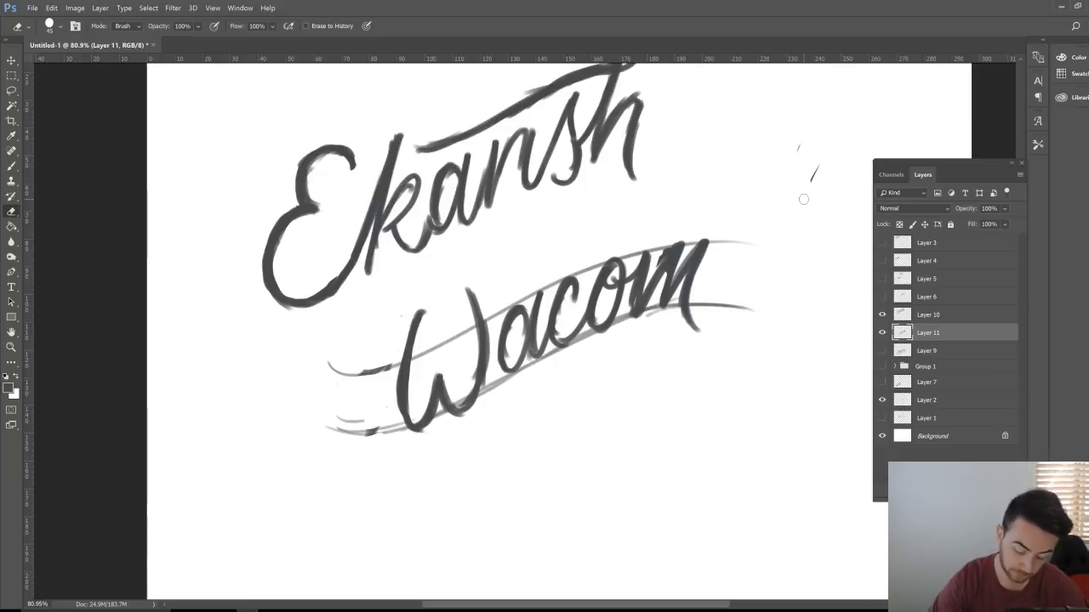
key("z")
mouse_move(658, 153)
left_mouse_down()
mouse_move(651, 175)
mouse_move(671, 153)
left_mouse_up()
key("e")
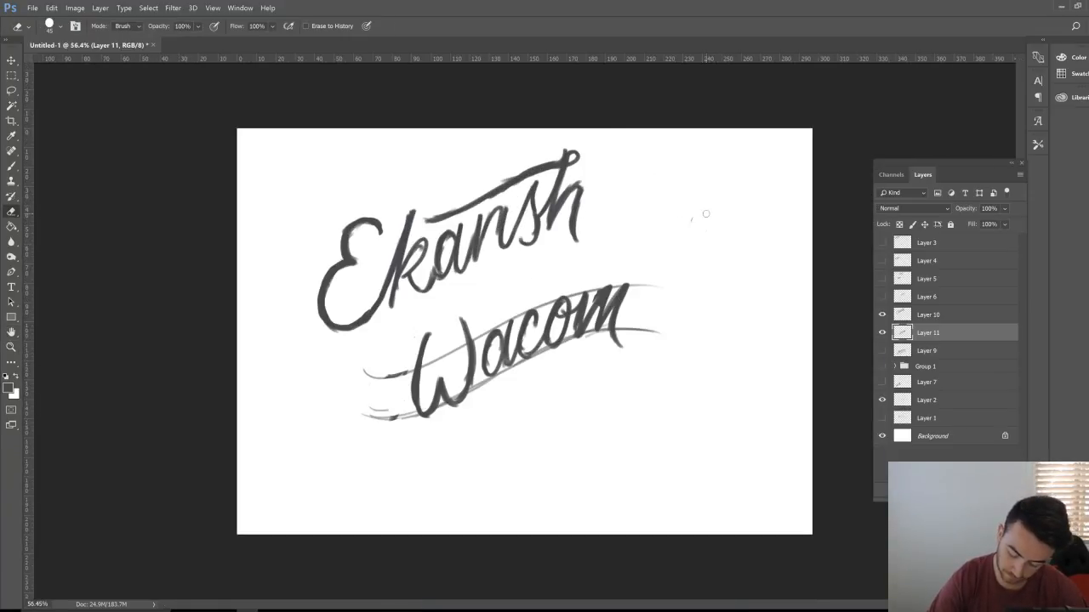
Step: Toggle the Ekansh layer's visibility to compare, then select Layer 10 and zoom in
left_click(883, 315)
left_click(882, 314)
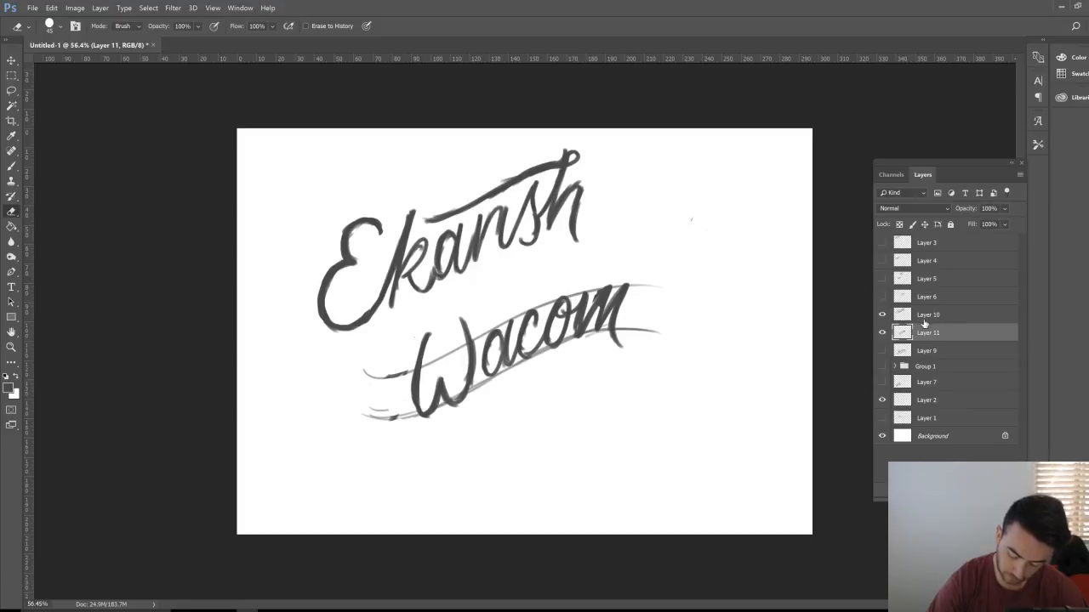
left_click(927, 316)
key("z")
left_click_drag(406, 266, 429, 246)
Step: Paint a dark stroke through the 'ns' of Ekansh
key("b")
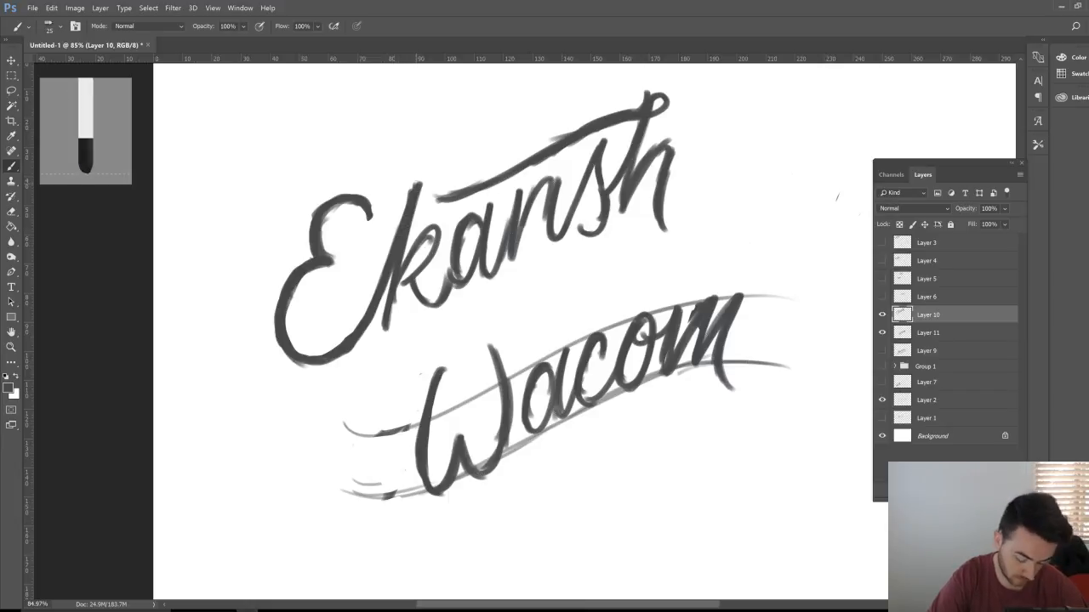
key("e")
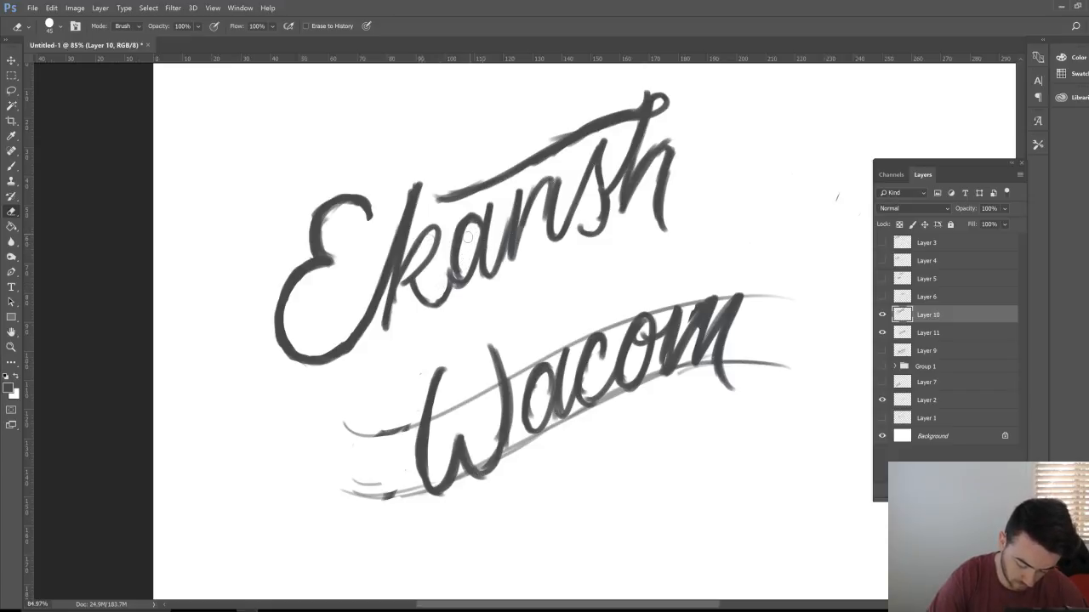
key("b")
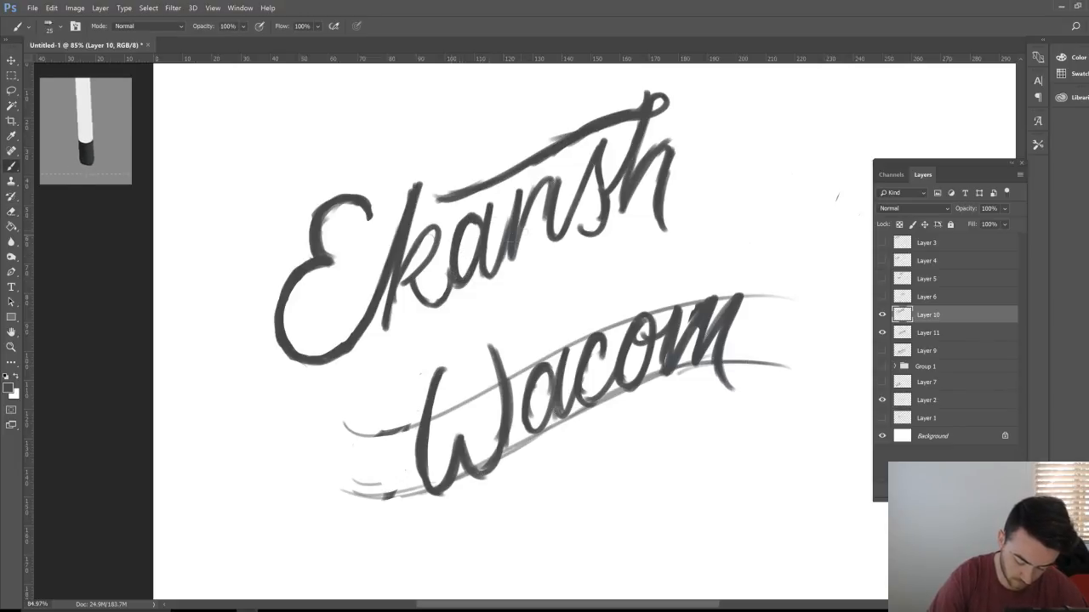
mouse_move(487, 275)
left_mouse_down()
mouse_move(558, 176)
mouse_move(554, 234)
left_mouse_up()
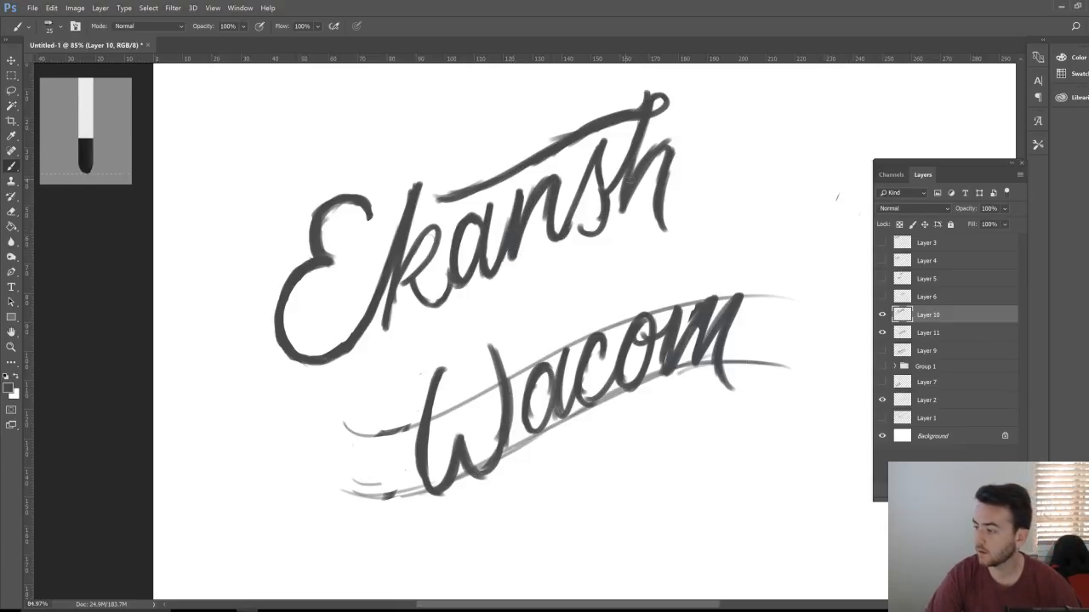
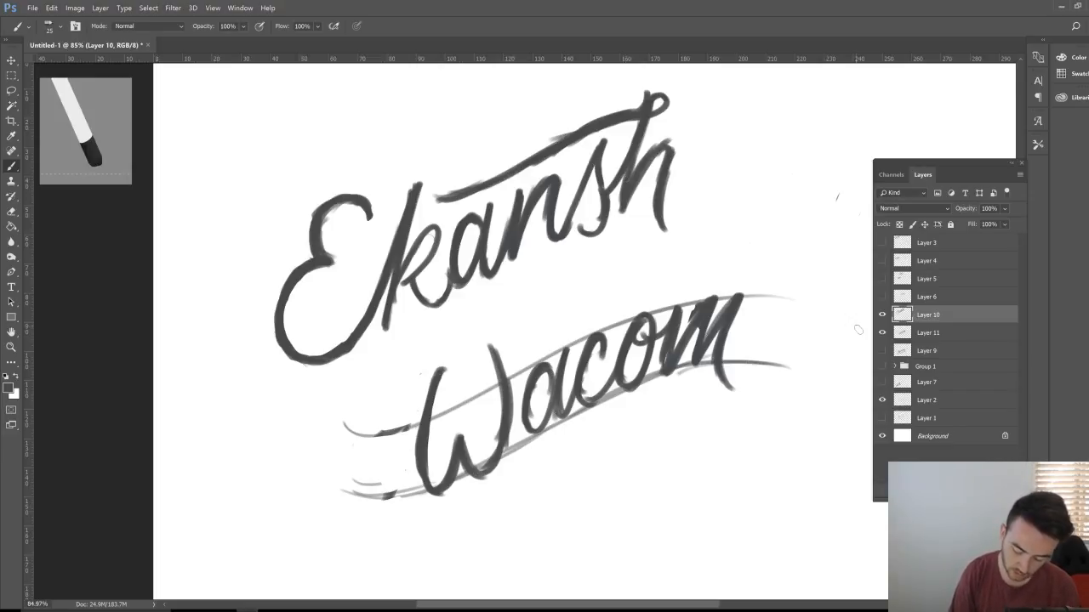
Step: On Layer 11, ink bolder strokes over the W and the start of the a in Wacom
left_click(909, 336)
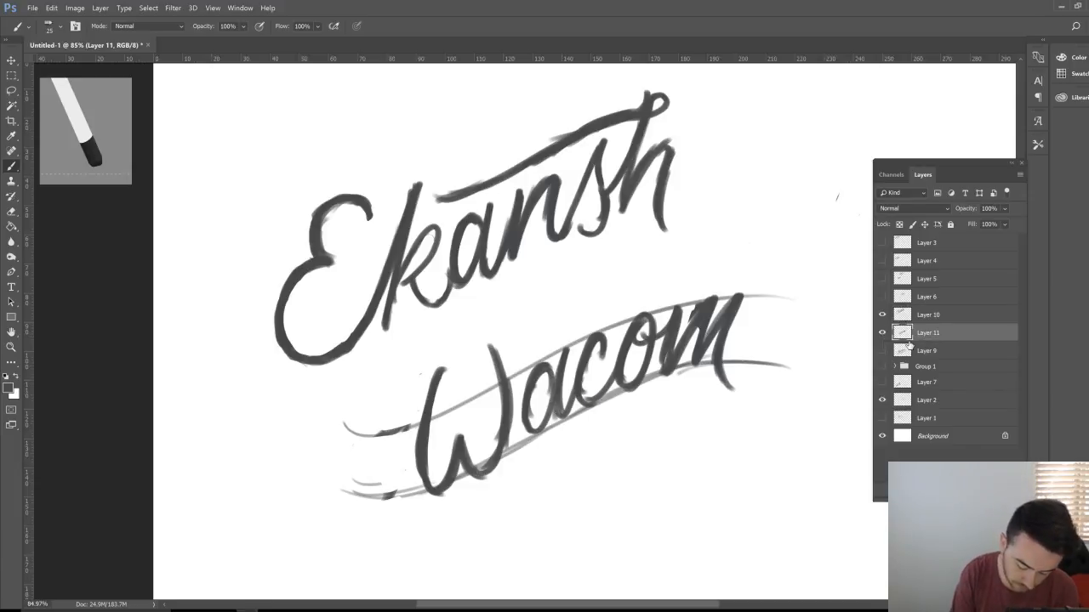
mouse_move(442, 367)
left_mouse_down()
mouse_move(426, 409)
mouse_move(419, 495)
left_mouse_up()
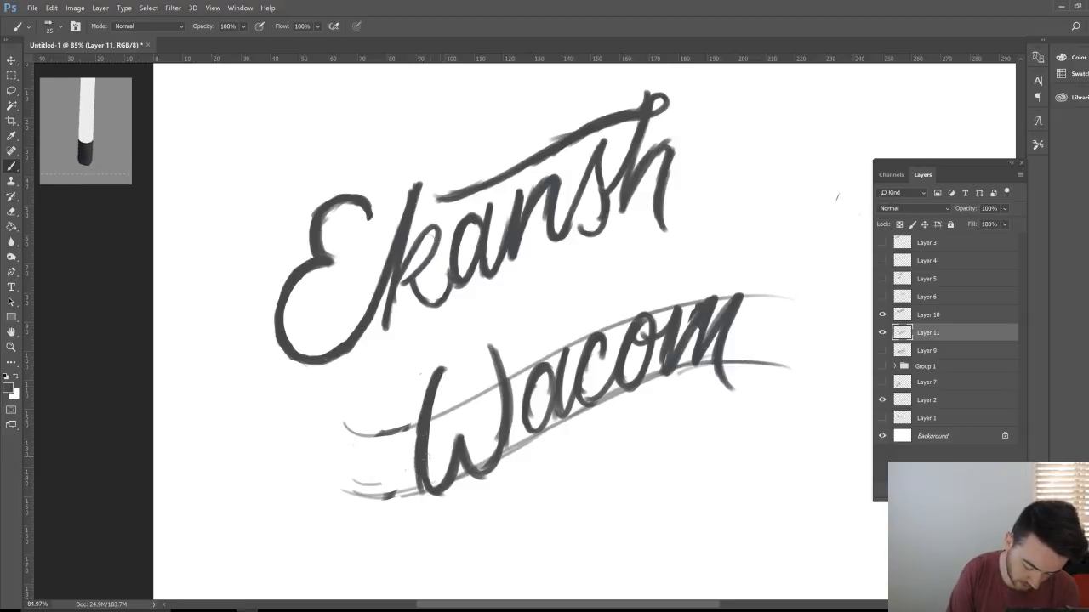
mouse_move(426, 457)
left_mouse_down()
mouse_move(434, 482)
mouse_move(489, 478)
mouse_move(513, 384)
mouse_move(496, 415)
left_mouse_up()
left_click_drag(489, 462, 500, 475)
mouse_move(558, 364)
left_mouse_down()
mouse_move(541, 384)
mouse_move(541, 368)
left_mouse_up()
left_click_drag(538, 395, 528, 422)
mouse_move(524, 397)
left_mouse_down()
mouse_move(521, 415)
mouse_move(558, 360)
left_mouse_up()
Step: Thicken the a, c, o and m of Wacom with bold brush strokes
left_click_drag(572, 348, 568, 359)
left_click_drag(553, 415, 570, 394)
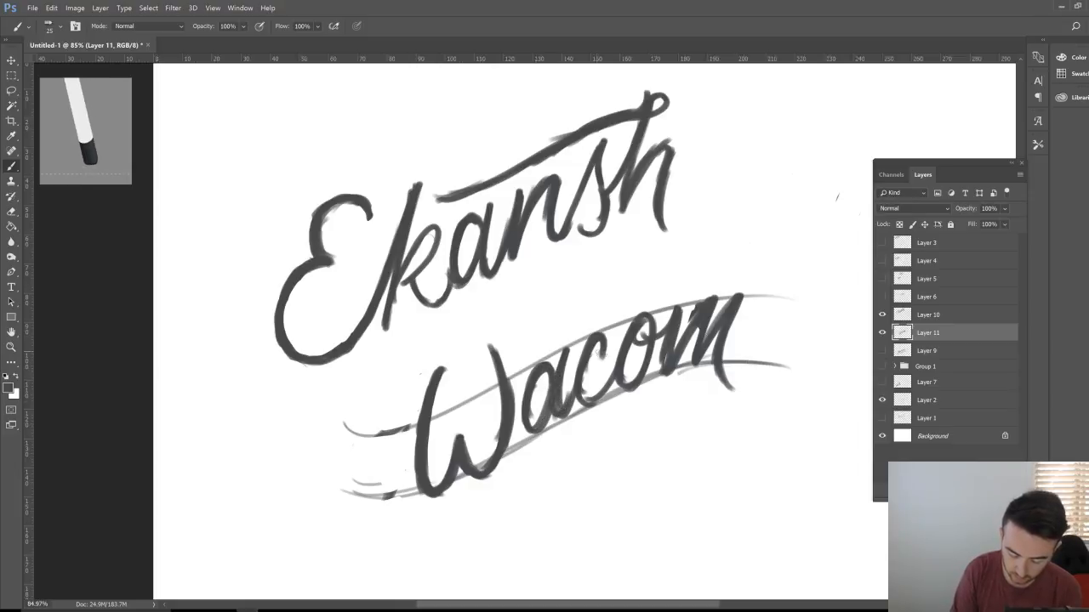
left_click_drag(607, 340, 602, 359)
left_click_drag(598, 342, 591, 359)
mouse_move(581, 391)
left_mouse_down()
mouse_move(588, 404)
mouse_move(629, 326)
mouse_move(636, 377)
left_mouse_up()
left_click_drag(626, 383, 646, 345)
mouse_move(647, 334)
left_mouse_down()
mouse_move(659, 319)
mouse_move(634, 345)
mouse_move(665, 332)
left_mouse_up()
left_click_drag(680, 316, 686, 308)
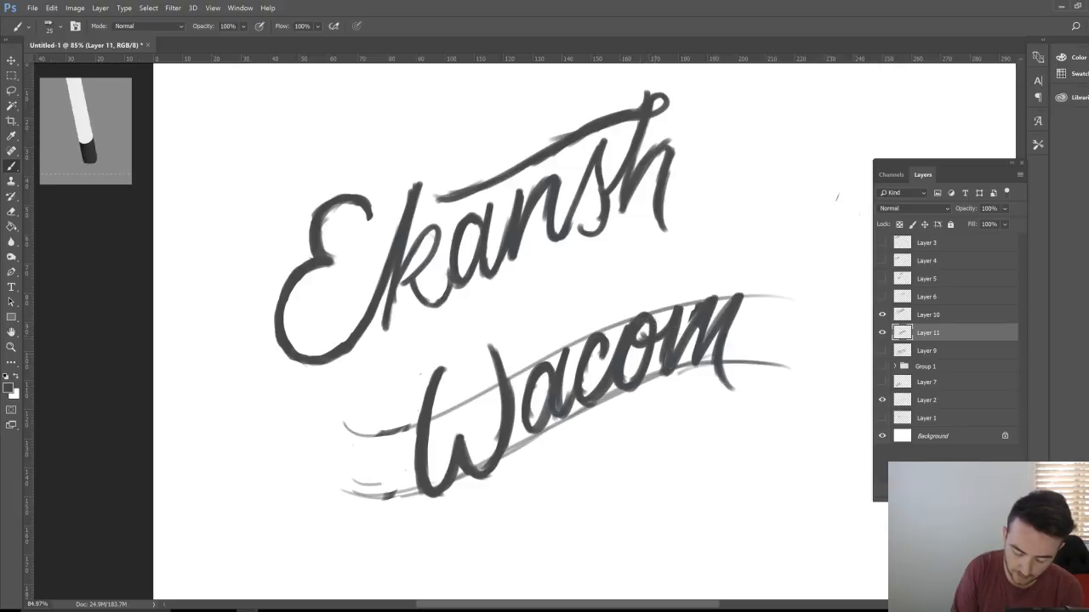
mouse_move(673, 351)
left_mouse_down()
mouse_move(694, 314)
mouse_move(697, 328)
left_mouse_up()
left_click_drag(707, 348, 720, 330)
left_click_drag(747, 293, 725, 358)
left_click_drag(721, 337, 735, 390)
Step: Draw a swoosh underline beneath Wacom that ends in a curl off the m
left_click_drag(517, 473, 693, 394)
left_click_drag(627, 432, 695, 406)
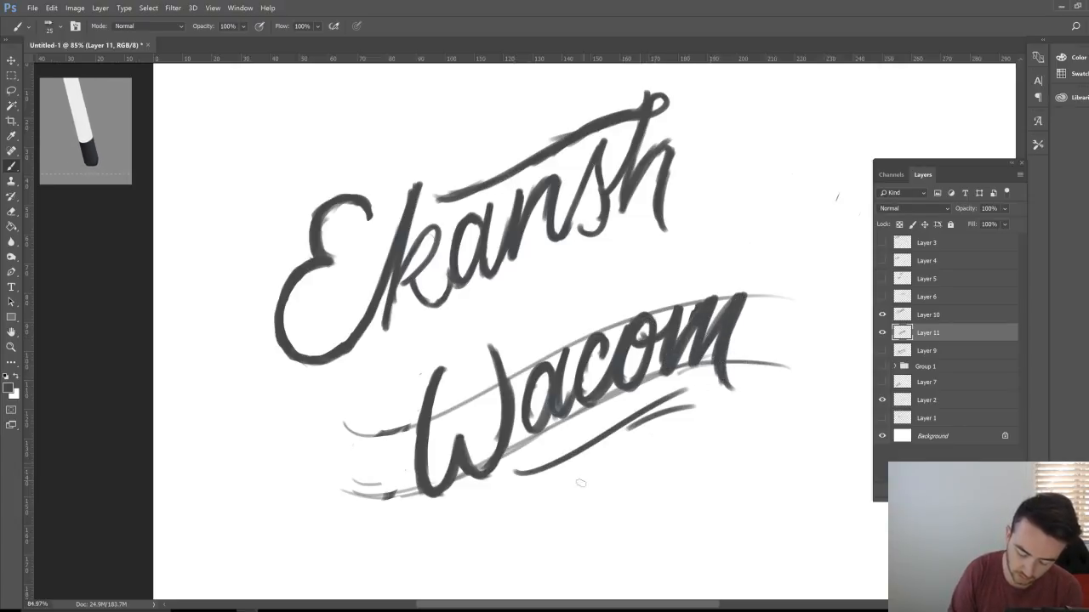
left_click_drag(519, 475, 680, 398)
mouse_move(644, 423)
left_mouse_down()
mouse_move(759, 373)
mouse_move(748, 393)
mouse_move(735, 388)
mouse_move(754, 386)
left_mouse_up()
mouse_move(674, 407)
left_mouse_down()
mouse_move(705, 386)
mouse_move(757, 391)
left_mouse_up()
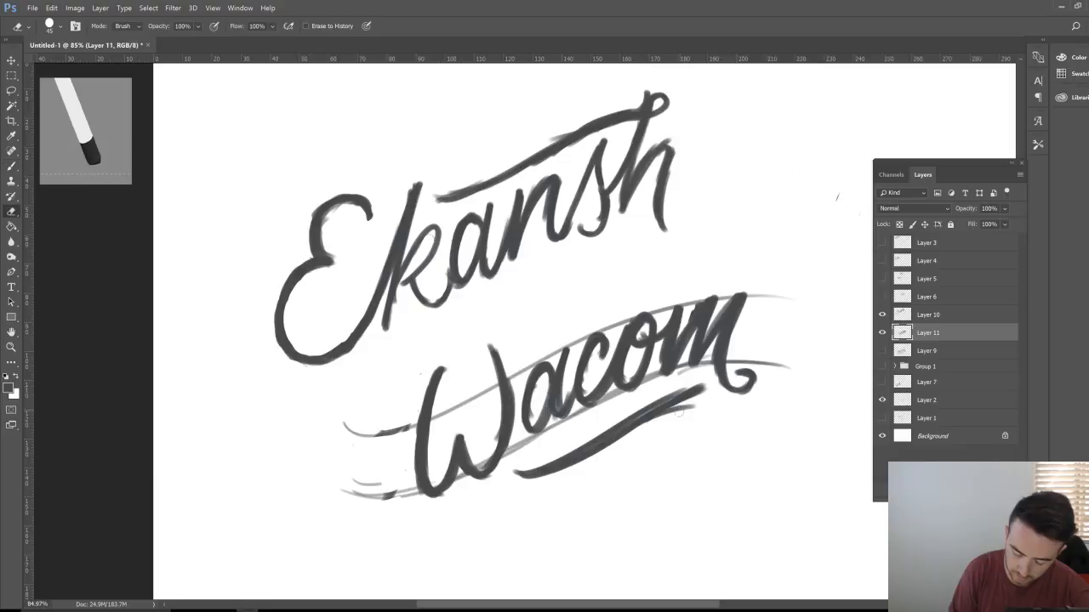
Step: Return to the Brush and thicken the curled tail at the end of the m
key("e")
key("b")
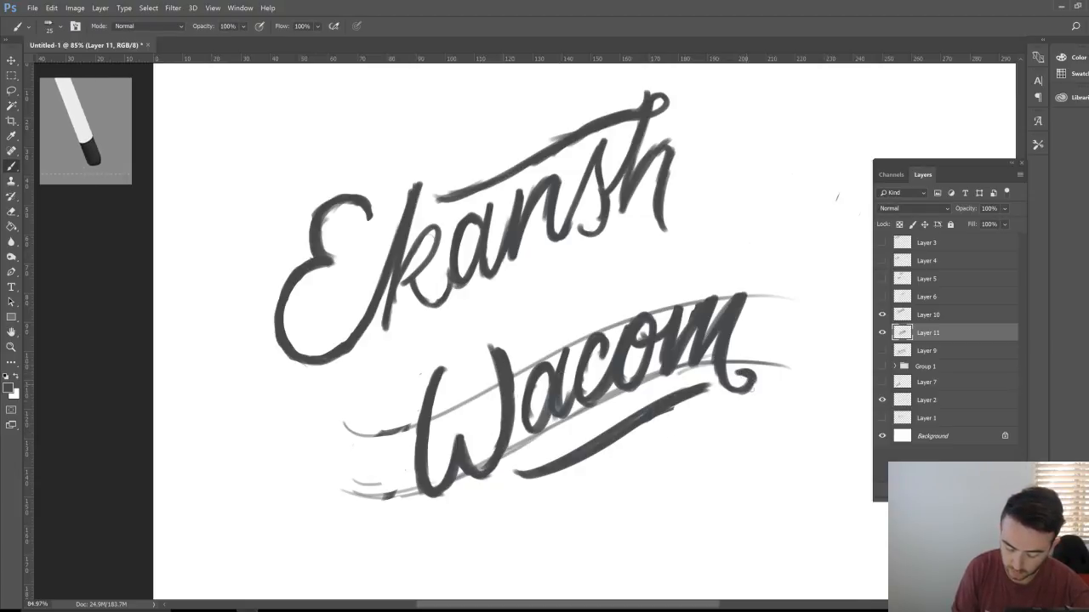
mouse_move(721, 393)
left_mouse_down()
mouse_move(759, 378)
mouse_move(723, 393)
left_mouse_up()
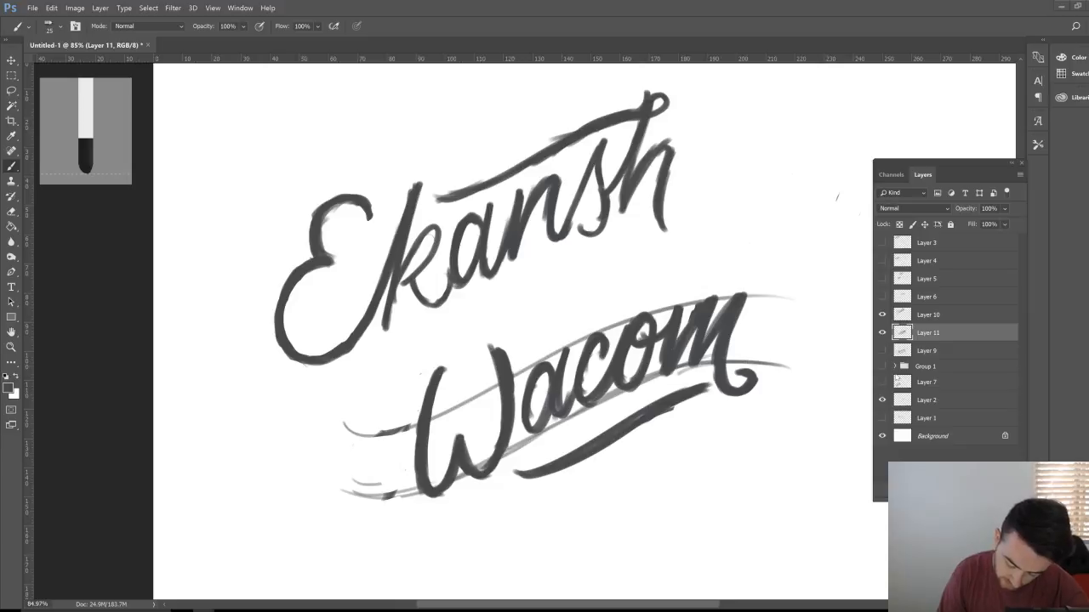
Step: Hide the rough Wacom guide layer and zoom out to see the whole page
left_click(897, 380)
left_click(881, 400)
key("z")
mouse_move(737, 428)
left_mouse_down()
mouse_move(705, 434)
mouse_move(775, 418)
left_mouse_up()
Step: Shift the Layer 11 lettering left and add a new empty Layer 12 for painting
left_click(940, 332)
key("v")
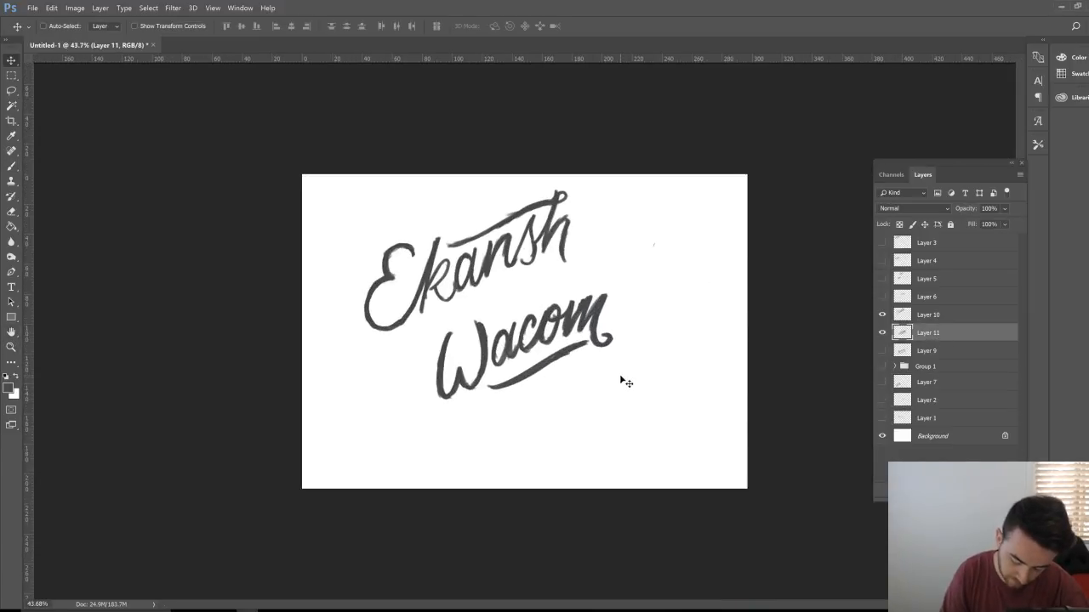
mouse_move(622, 382)
left_mouse_down()
mouse_move(507, 405)
mouse_move(614, 371)
left_mouse_up()
key("z")
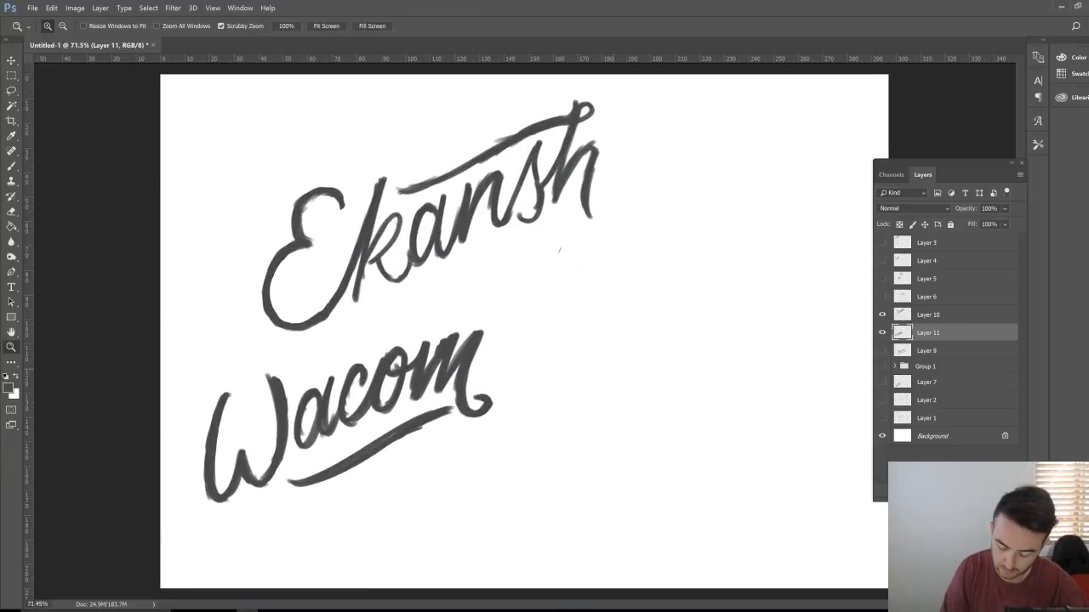
key("ctrl+shift+alt+n")
key("b")
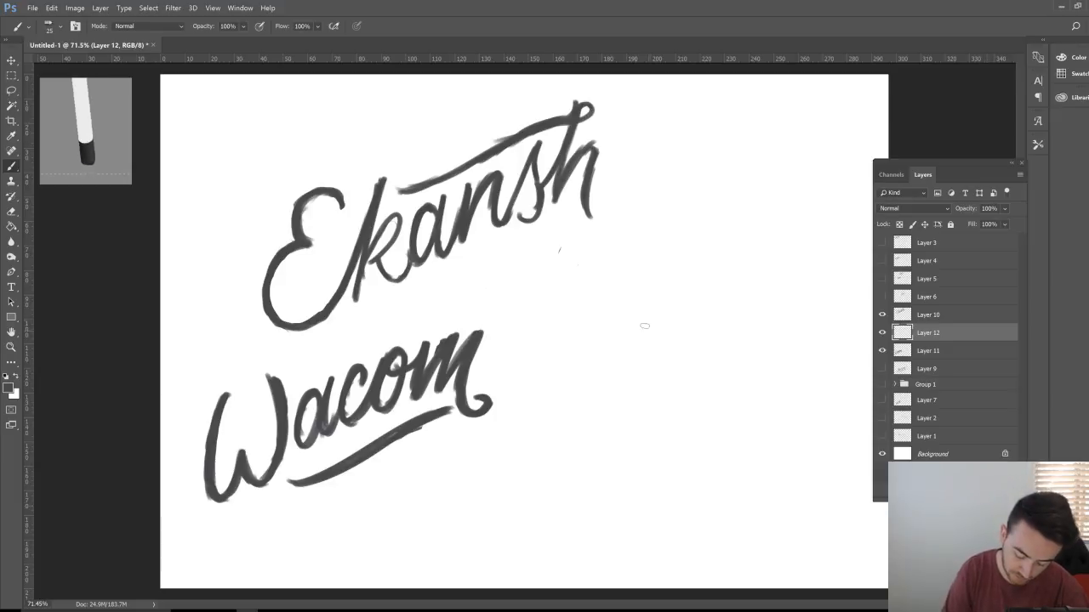
Step: Brush a tall rectangular box outline to the right of the lettering
mouse_move(610, 296)
left_mouse_down()
mouse_move(610, 378)
mouse_move(610, 281)
mouse_move(607, 398)
left_mouse_up()
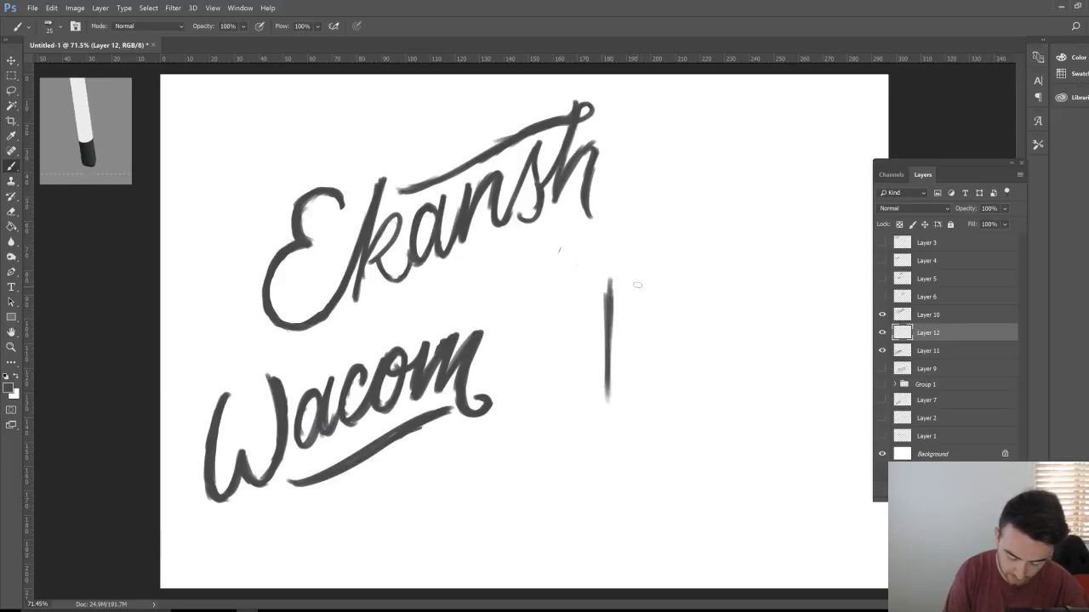
mouse_move(608, 276)
left_mouse_down()
mouse_move(729, 274)
mouse_move(730, 375)
left_mouse_up()
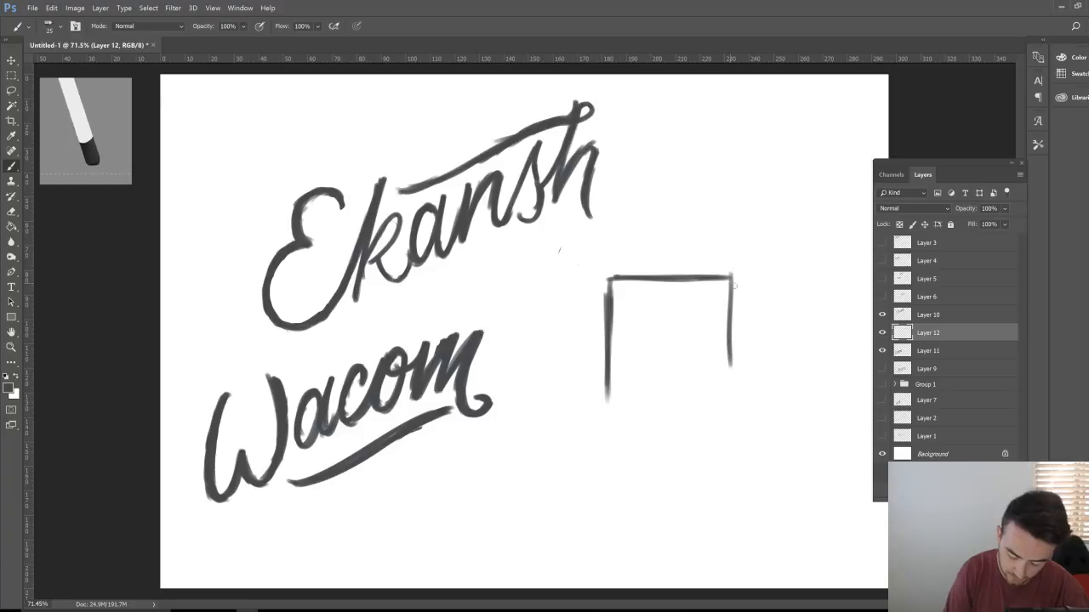
left_click_drag(729, 282, 729, 387)
mouse_move(607, 387)
left_mouse_down()
mouse_move(608, 427)
mouse_move(719, 432)
left_mouse_up()
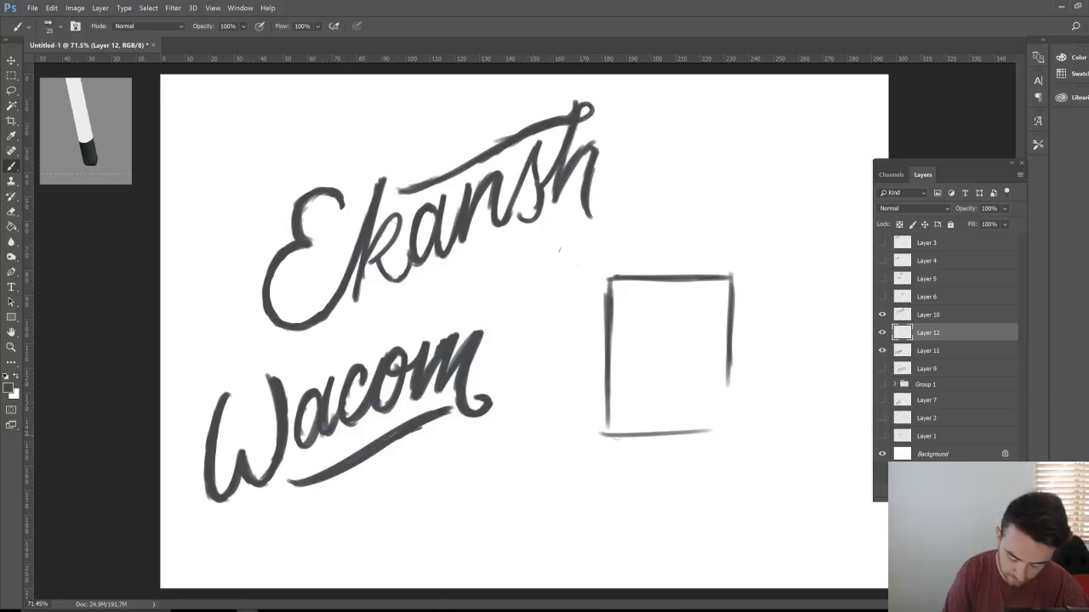
mouse_move(606, 435)
left_mouse_down()
mouse_move(732, 434)
mouse_move(728, 382)
left_mouse_up()
Step: Zoom in on the box and thicken its bottom, right edge and top-left corner
scroll(722, 451, "up", 1)
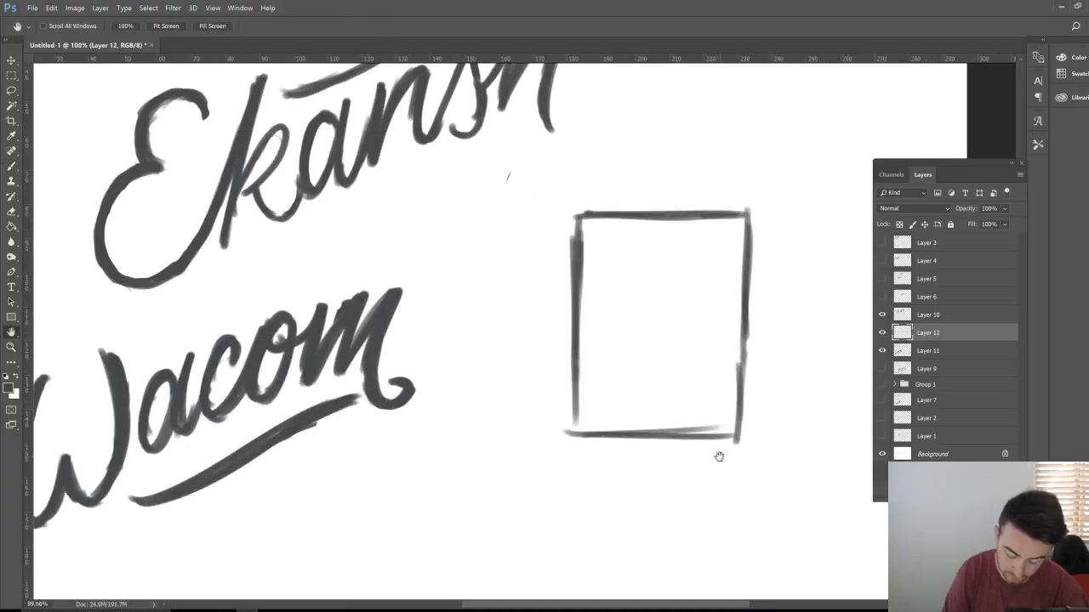
left_click_drag(717, 454, 381, 409)
mouse_move(279, 376)
left_mouse_down()
mouse_move(279, 407)
mouse_move(438, 403)
left_mouse_up()
left_click_drag(443, 300, 439, 411)
left_click_drag(439, 372, 437, 422)
left_click_drag(289, 185, 266, 253)
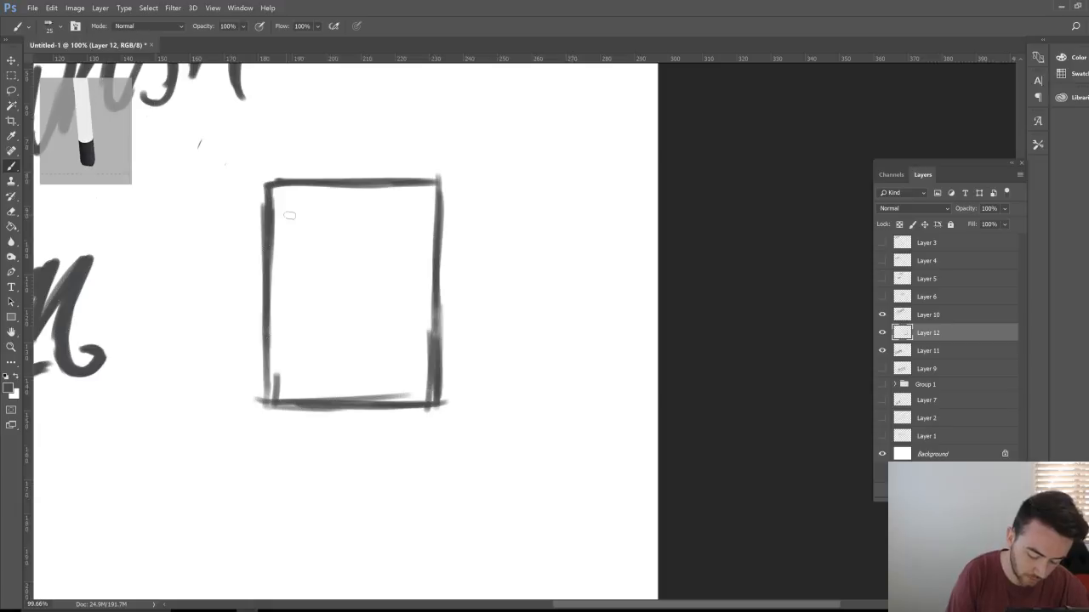
Step: Sketch a small test A beside the box, then erase it
left_click_drag(517, 160, 554, 90)
mouse_move(508, 169)
left_mouse_down()
mouse_move(534, 167)
mouse_move(563, 115)
mouse_move(556, 102)
mouse_move(575, 96)
mouse_move(522, 163)
left_mouse_up()
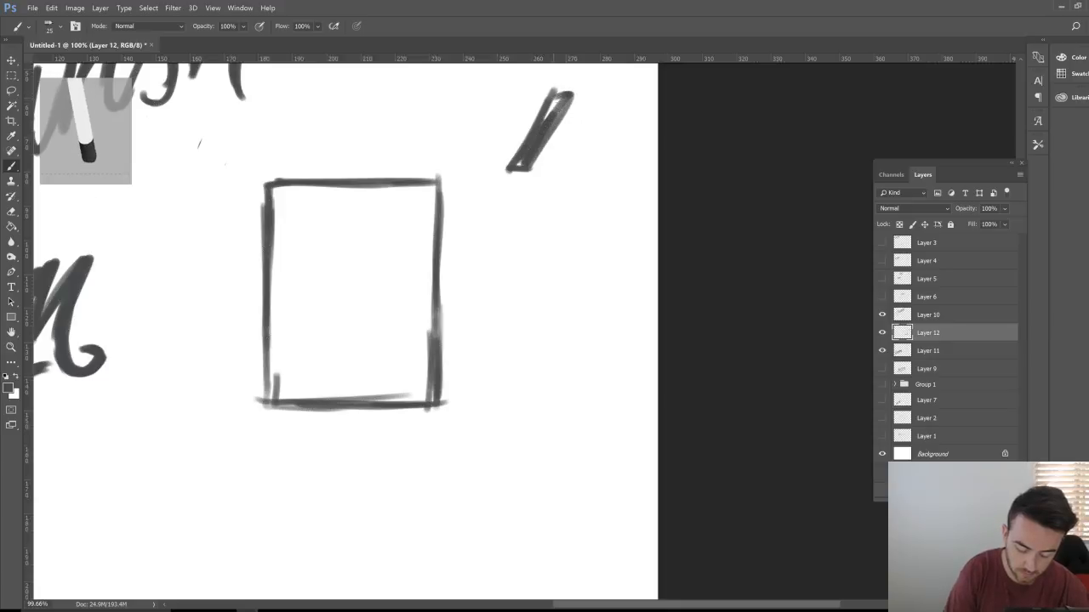
mouse_move(555, 94)
left_mouse_down()
mouse_move(562, 167)
mouse_move(578, 158)
mouse_move(583, 169)
mouse_move(566, 157)
left_mouse_up()
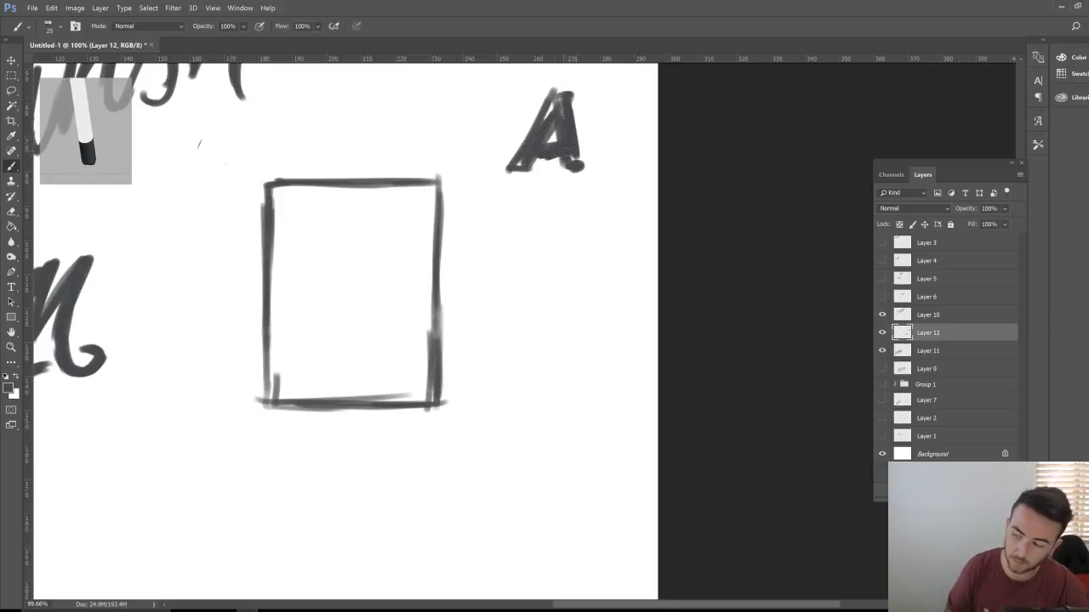
key("e")
mouse_move(558, 87)
left_mouse_down()
mouse_move(510, 169)
mouse_move(522, 188)
mouse_move(566, 128)
mouse_move(577, 164)
mouse_move(579, 153)
left_mouse_up()
key("b")
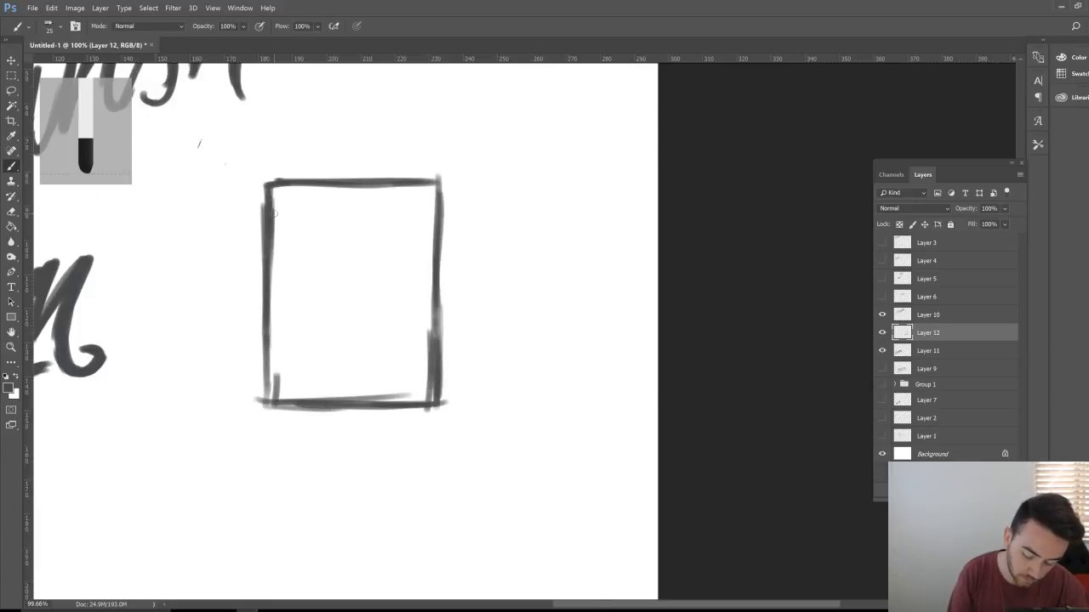
Step: Dash a vertical centre line down the box, set brush size to 15, and add Layer 13
left_click_drag(347, 151, 348, 255)
left_click_drag(349, 286, 349, 323)
left_click_drag(351, 375, 350, 417)
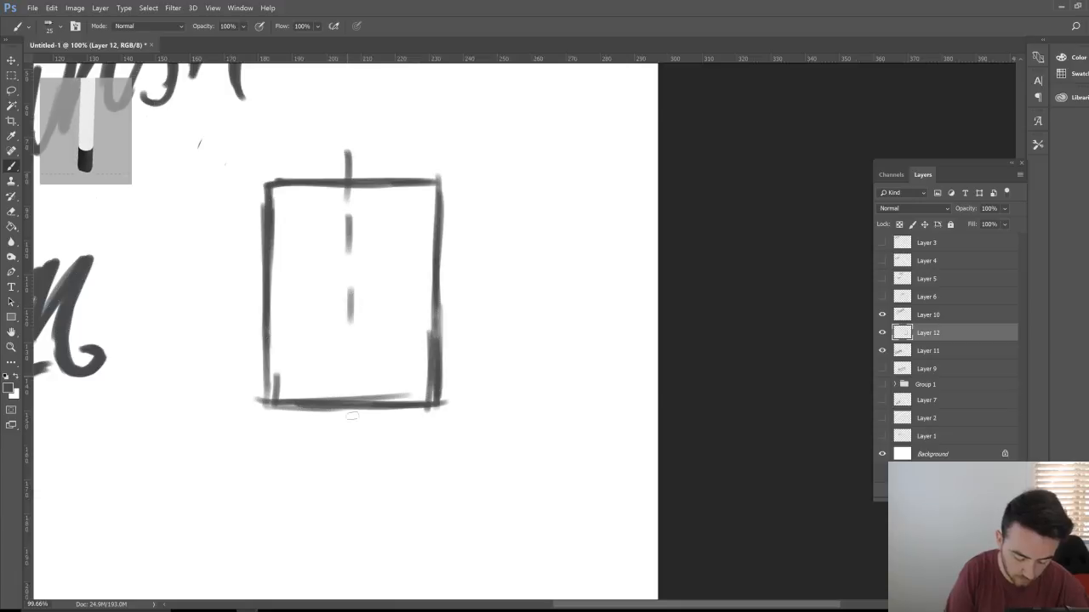
key("bracketleft")
key("bracketleft")
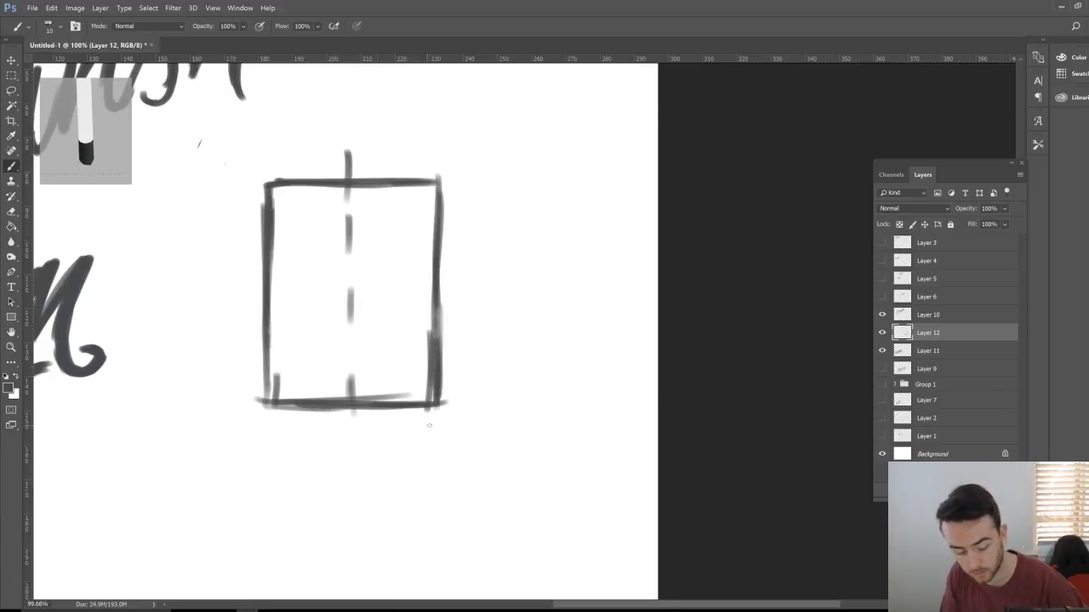
key("bracketright")
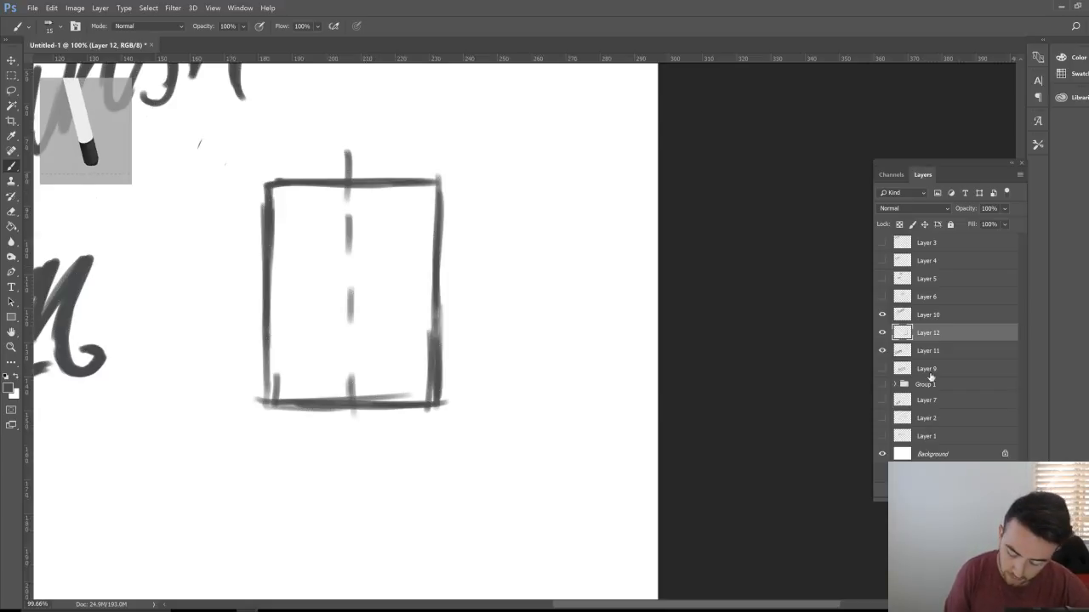
key("ctrl+shift+alt+n")
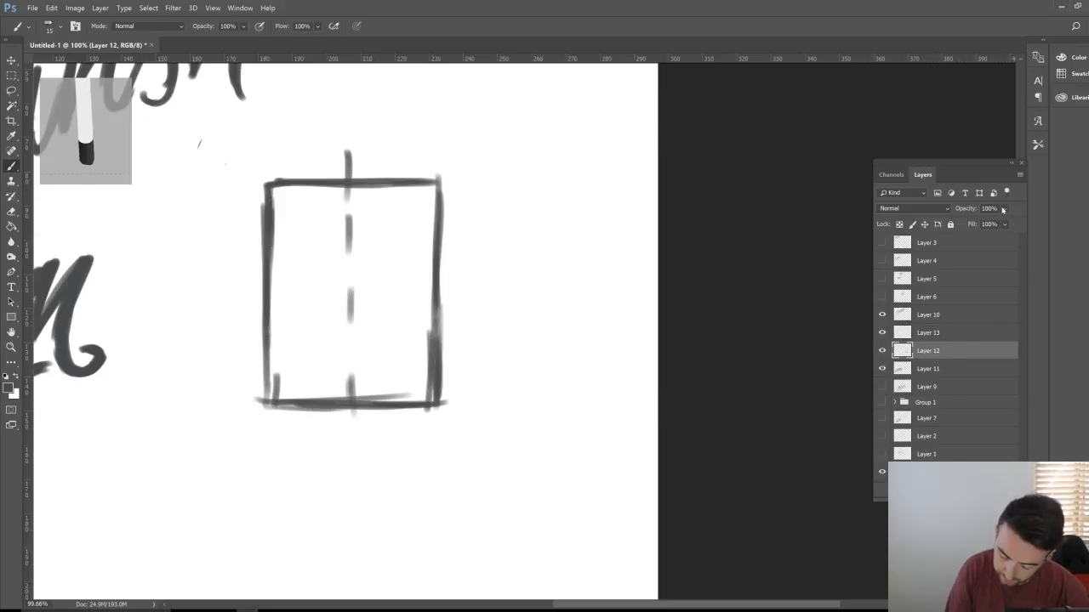
Step: Lower the box layer's opacity to light grey and select Layer 13
left_click(1005, 208)
left_click_drag(979, 223, 969, 224)
left_click(951, 333)
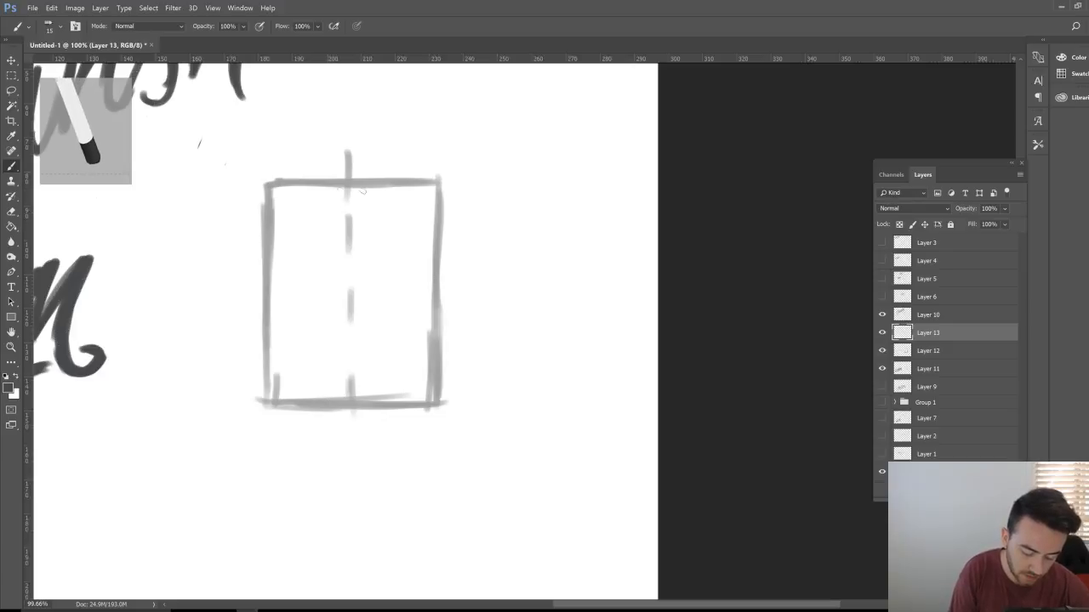
Step: Outline a block capital A inside the box with outer and inner leg strokes
mouse_move(332, 179)
left_mouse_down()
mouse_move(333, 189)
mouse_move(365, 196)
left_mouse_up()
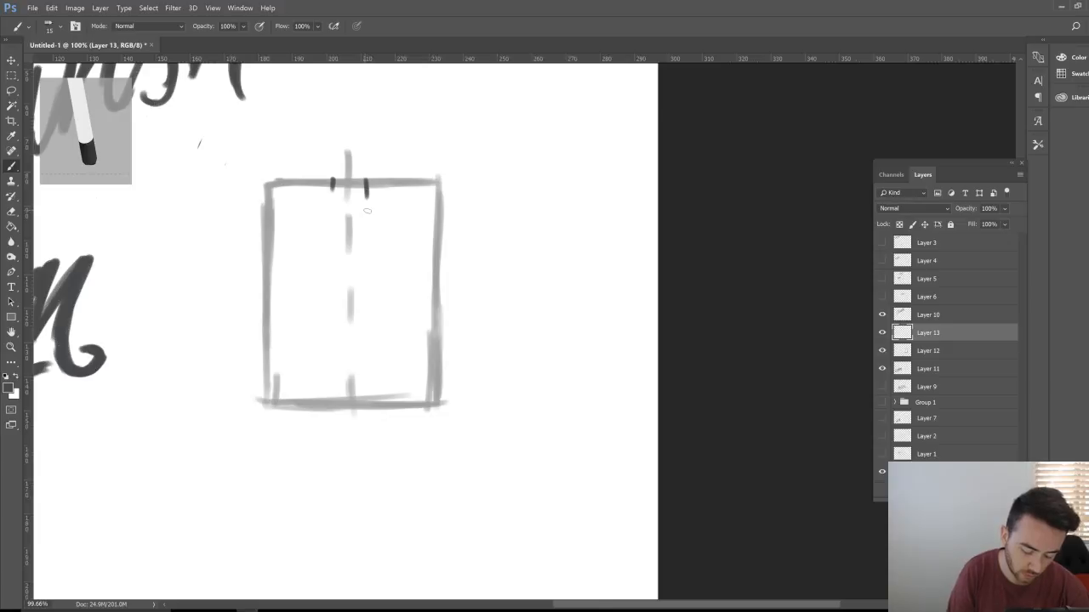
left_click_drag(333, 181, 269, 403)
left_click_drag(371, 181, 368, 188)
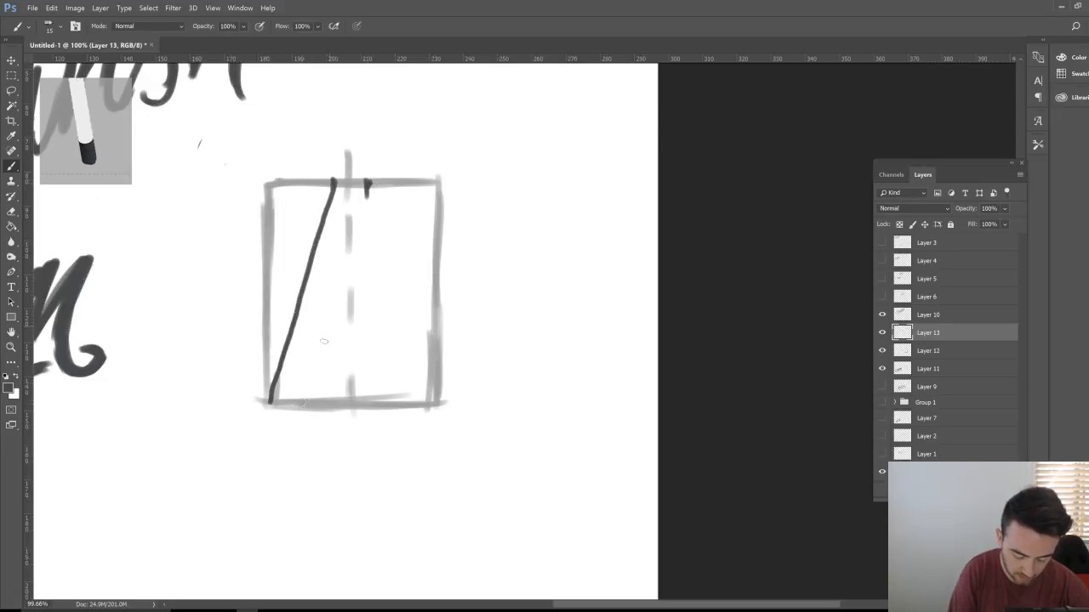
mouse_move(369, 184)
left_mouse_down()
mouse_move(298, 401)
mouse_move(310, 400)
left_mouse_up()
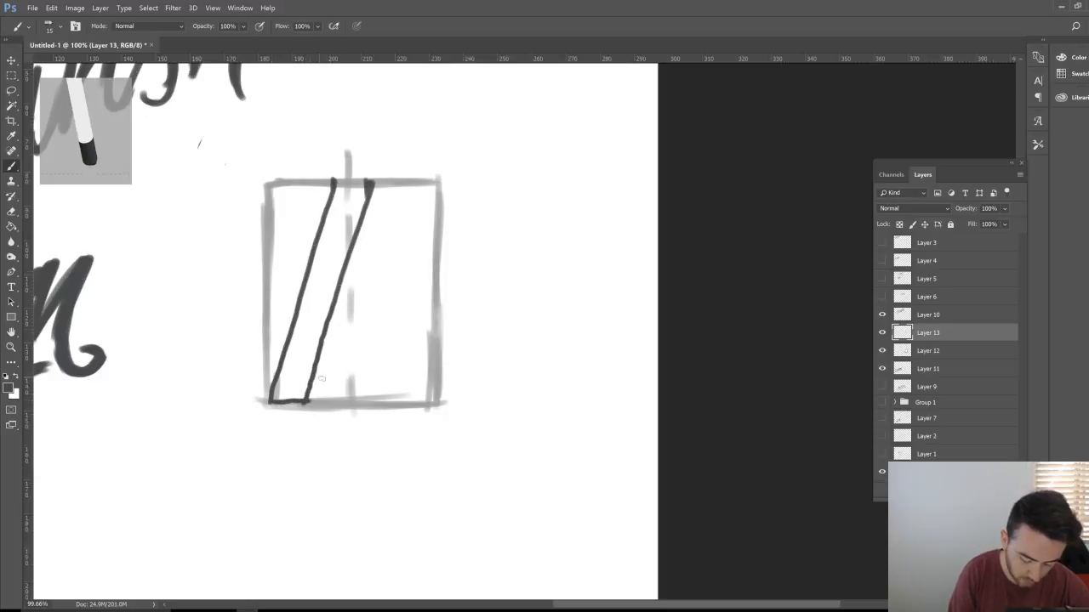
left_click_drag(333, 183, 374, 182)
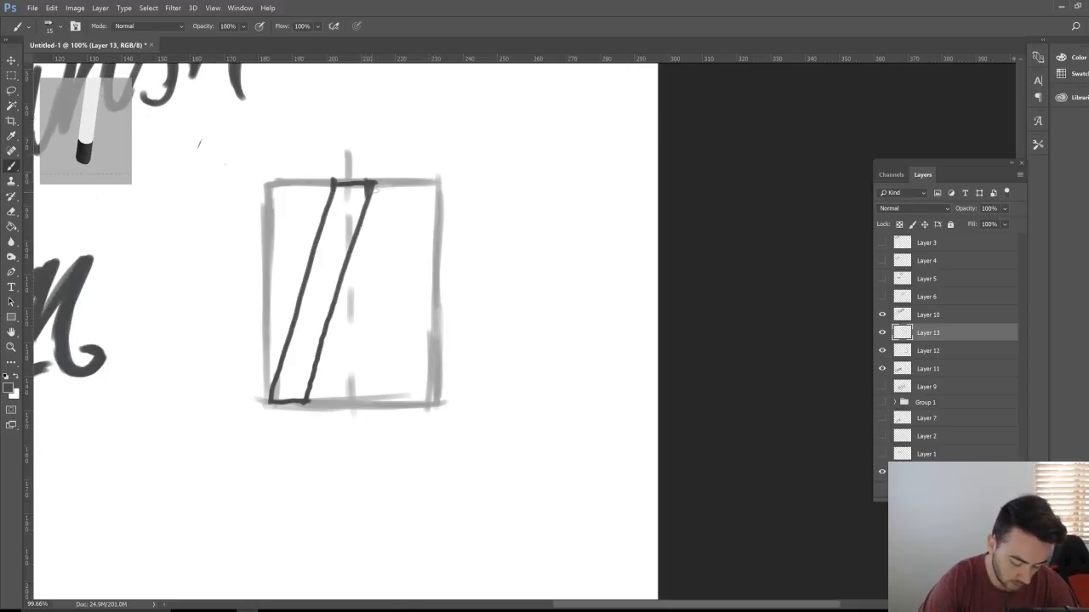
left_click_drag(368, 182, 437, 403)
mouse_move(335, 184)
left_mouse_down()
mouse_move(409, 399)
mouse_move(433, 400)
left_mouse_up()
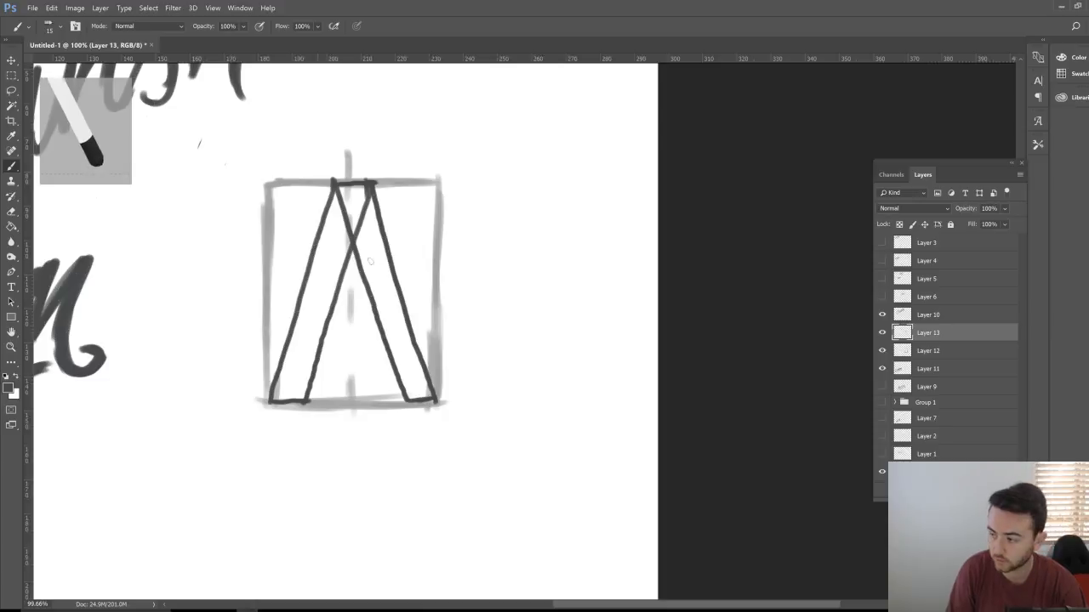
Step: Draw the A's crossbar and scribble hatching over the crossbar and left leg
mouse_move(308, 308)
left_mouse_down()
mouse_move(312, 326)
mouse_move(316, 305)
mouse_move(390, 325)
left_mouse_up()
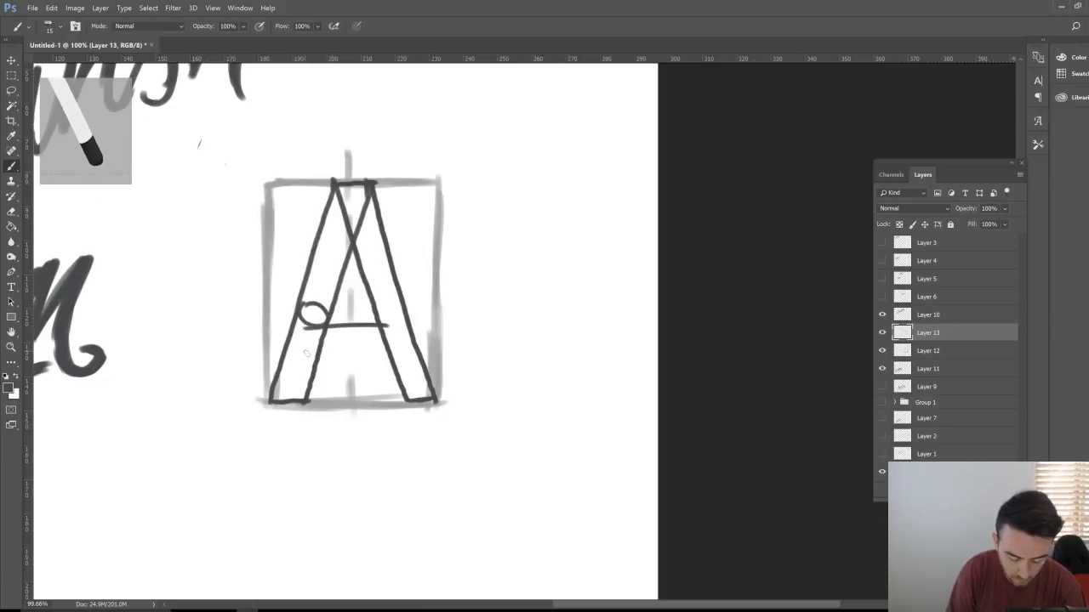
left_click_drag(306, 351, 404, 349)
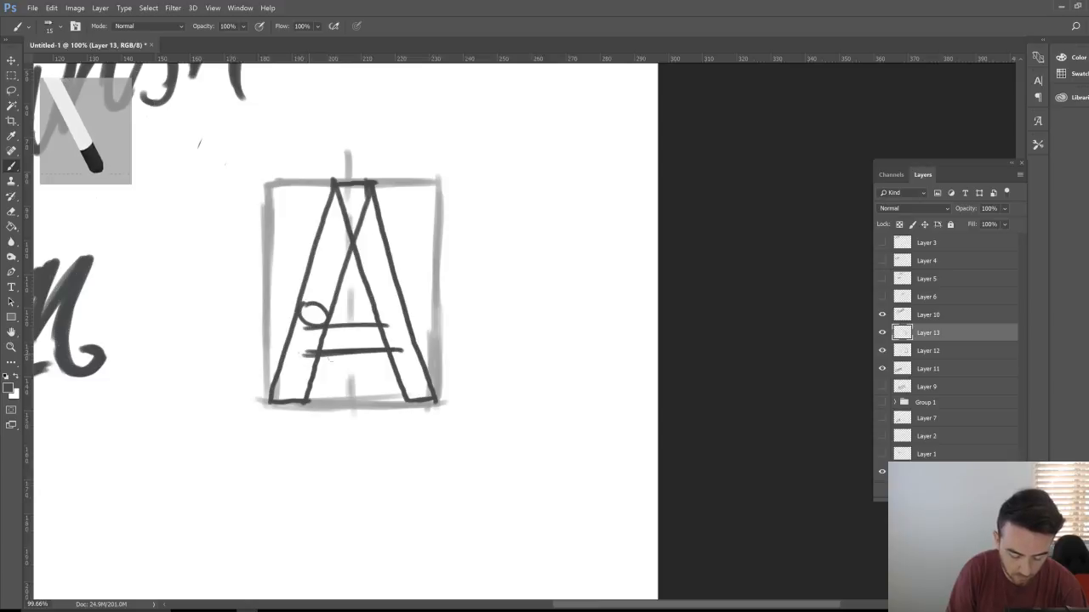
left_click_drag(302, 355, 400, 352)
mouse_move(307, 338)
left_mouse_down()
mouse_move(372, 334)
mouse_move(381, 347)
left_mouse_up()
mouse_move(351, 201)
left_mouse_down()
mouse_move(316, 262)
mouse_move(308, 314)
mouse_move(326, 272)
mouse_move(299, 316)
mouse_move(282, 387)
mouse_move(298, 388)
mouse_move(339, 262)
mouse_move(286, 385)
left_mouse_up()
Step: Finish hatching the A's legs and draw the stem lines of the next letter
left_click_drag(349, 229, 320, 291)
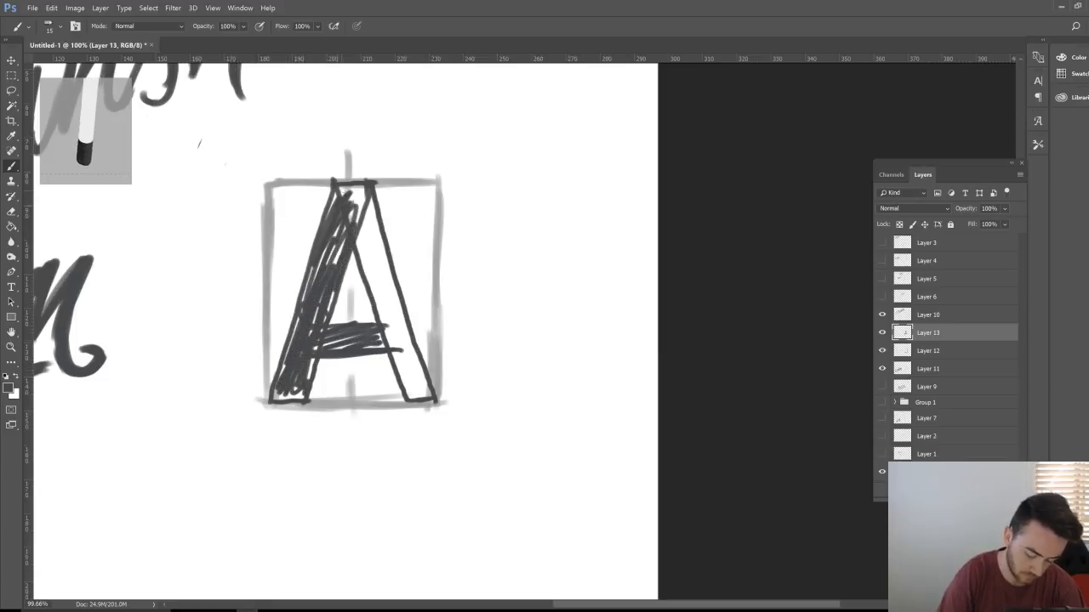
mouse_move(356, 216)
left_mouse_down()
mouse_move(372, 267)
mouse_move(351, 190)
mouse_move(393, 277)
mouse_move(404, 370)
mouse_move(422, 378)
mouse_move(409, 395)
left_mouse_up()
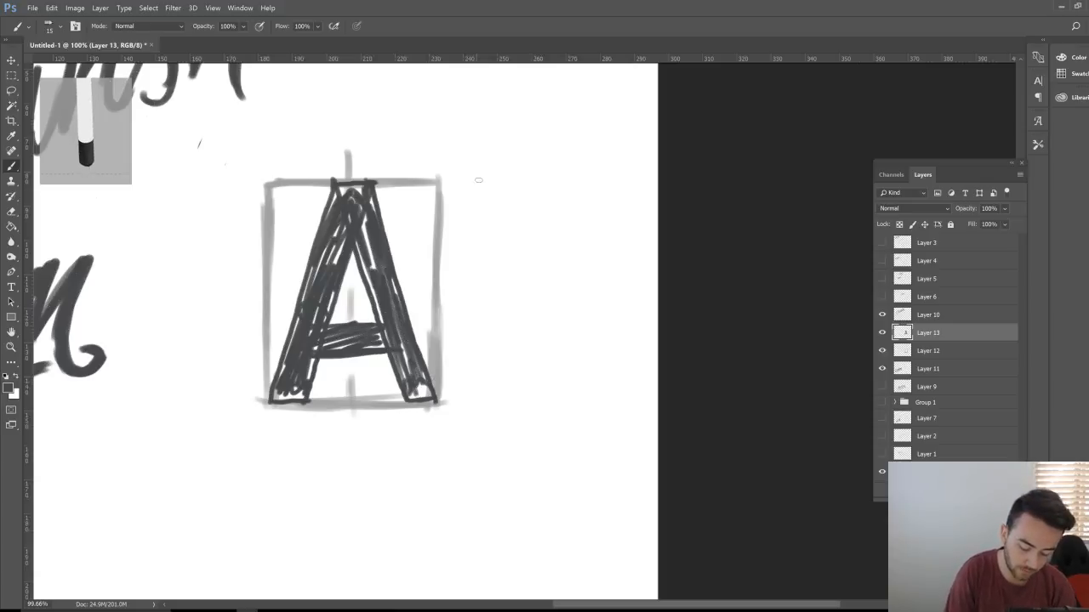
left_click_drag(476, 176, 479, 393)
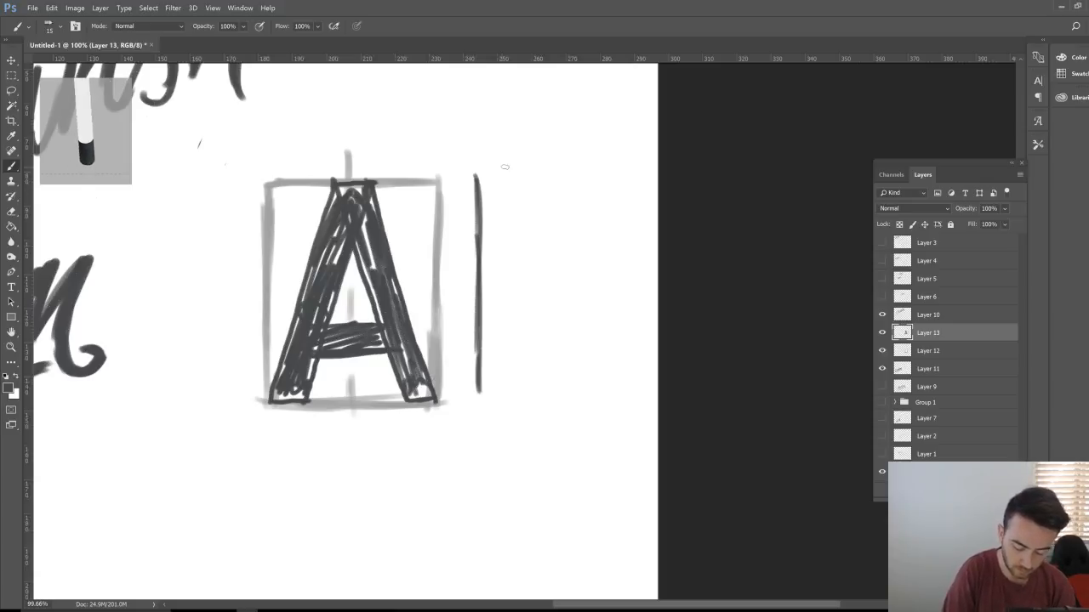
left_click_drag(504, 166, 500, 344)
mouse_move(510, 228)
left_mouse_down()
mouse_move(509, 400)
mouse_move(491, 397)
mouse_move(591, 395)
left_mouse_up()
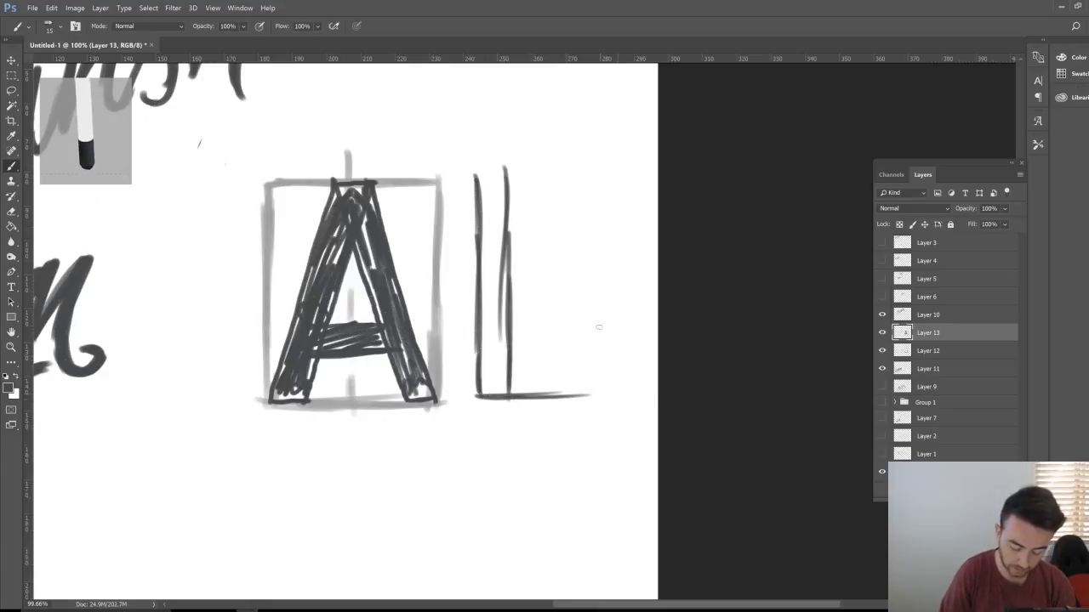
Step: Add the top, middle and lower crossbars of the new letter's frame
left_click_drag(470, 174, 593, 167)
left_click_drag(475, 207, 543, 204)
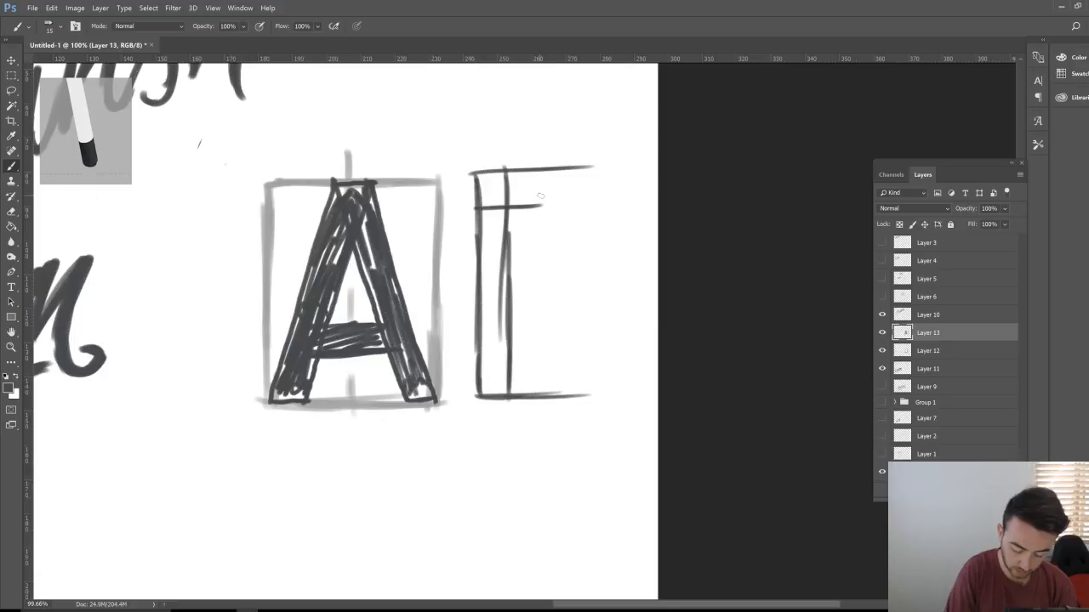
left_click_drag(472, 174, 539, 174)
left_click_drag(479, 208, 543, 204)
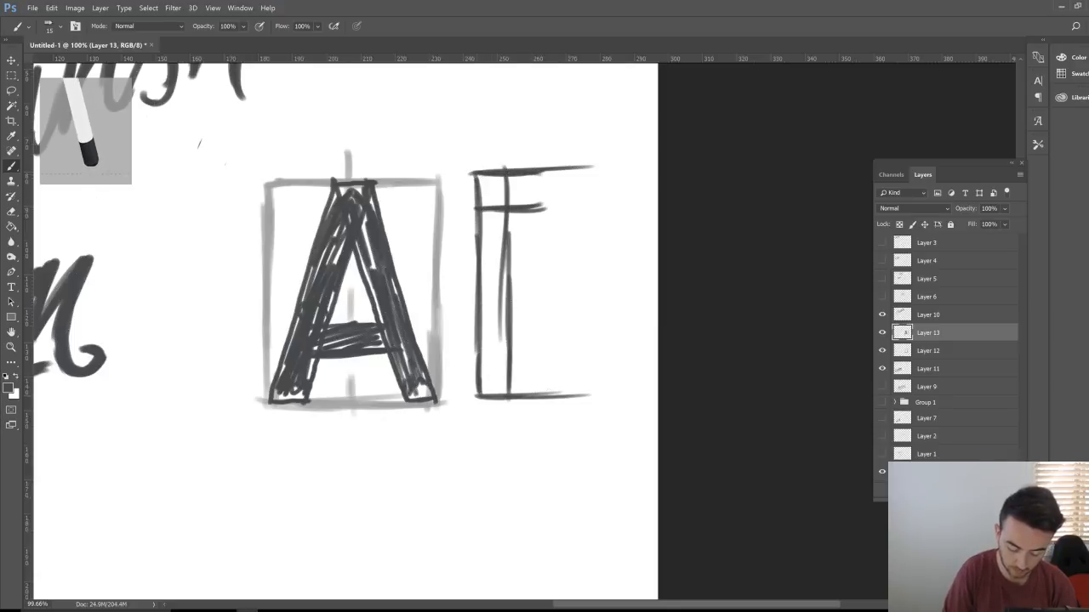
left_click_drag(479, 361, 539, 358)
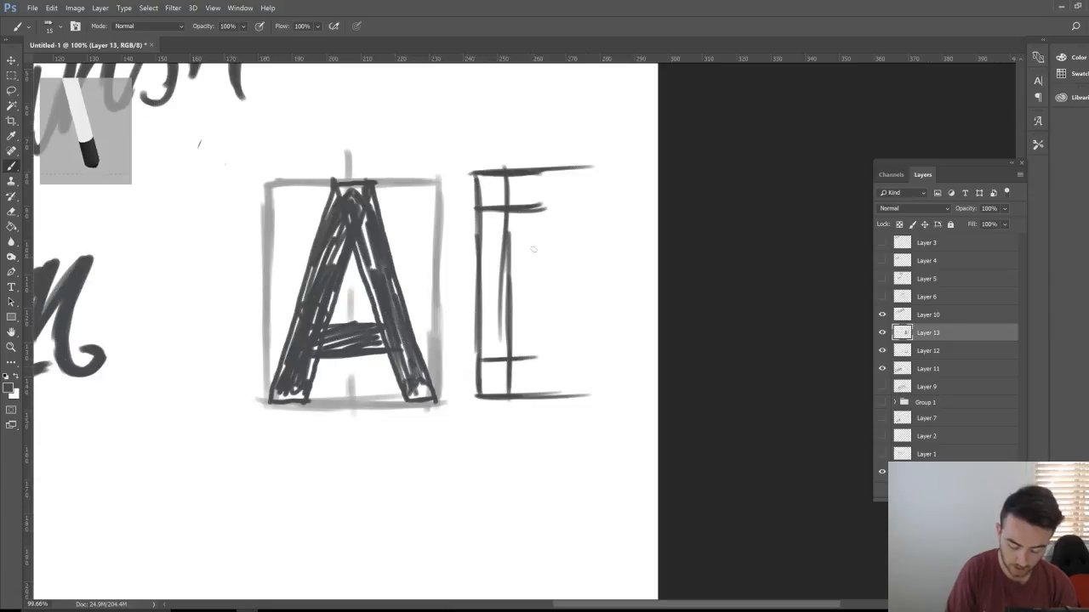
left_click_drag(479, 272, 534, 273)
mouse_move(480, 302)
left_mouse_down()
mouse_move(523, 270)
mouse_move(563, 244)
left_mouse_up()
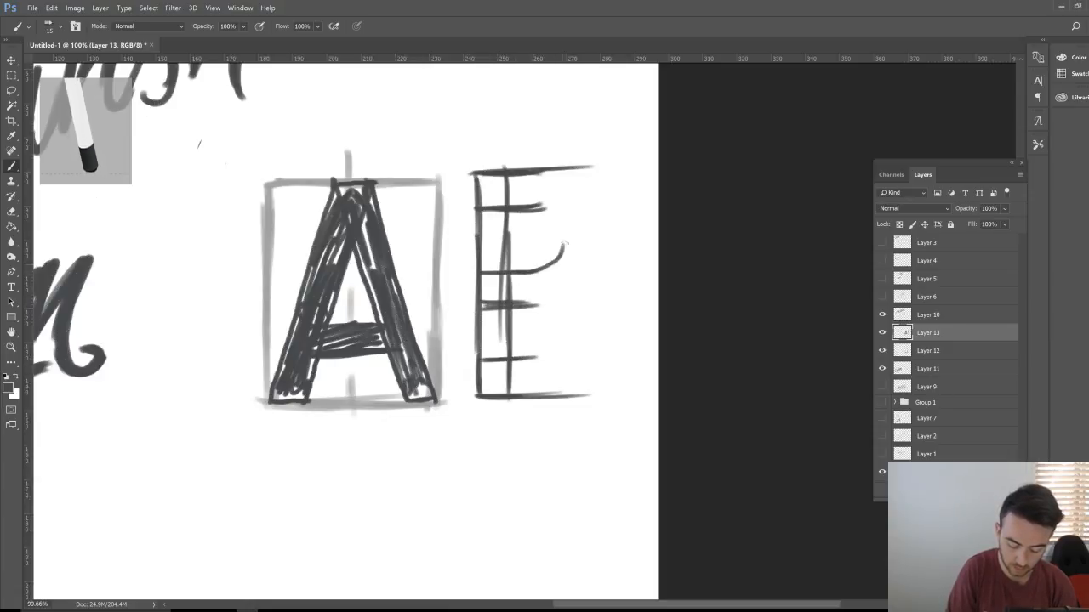
Step: Curve the bars into upper and lower bowls to form a capital B
left_click_drag(536, 206, 564, 244)
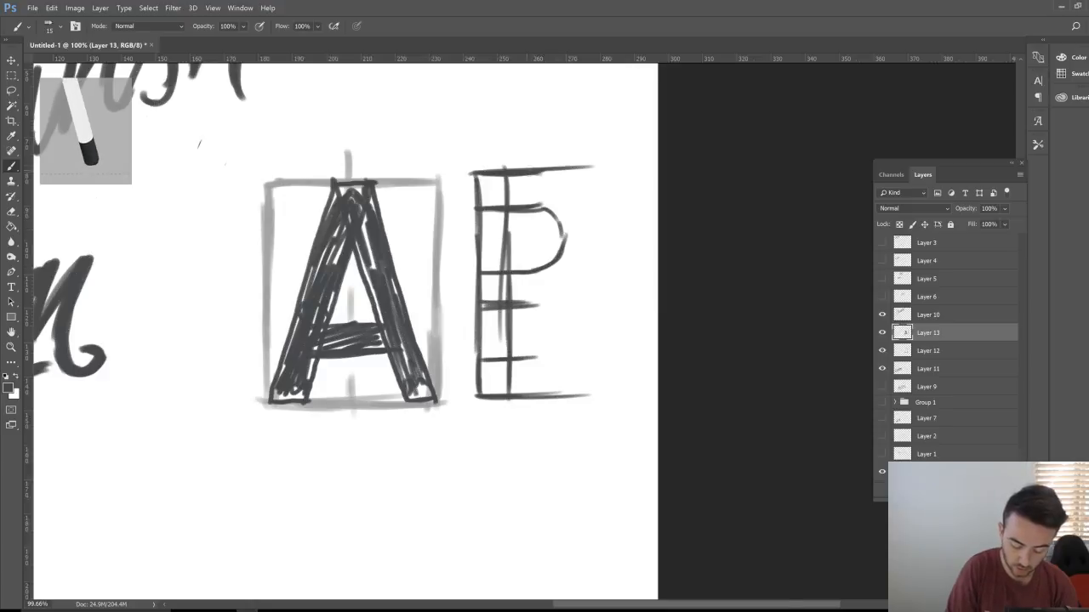
mouse_move(528, 172)
left_mouse_down()
mouse_move(591, 202)
mouse_move(580, 277)
mouse_move(594, 224)
left_mouse_up()
left_click_drag(520, 360, 570, 339)
mouse_move(532, 304)
left_mouse_down()
mouse_move(558, 308)
mouse_move(551, 357)
left_mouse_up()
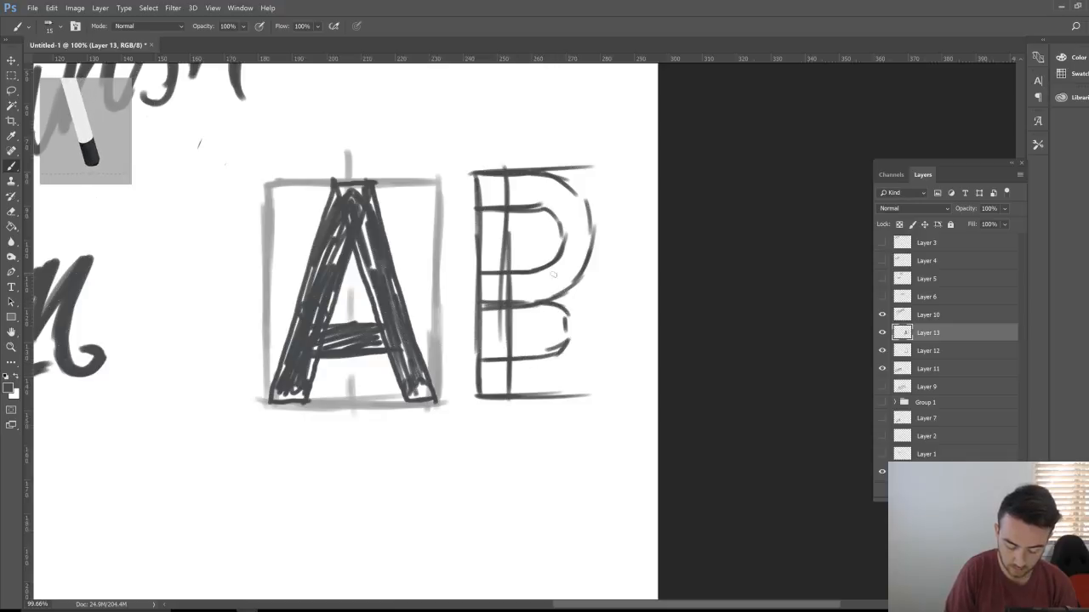
mouse_move(526, 273)
left_mouse_down()
mouse_move(569, 278)
mouse_move(593, 297)
left_mouse_up()
left_click_drag(560, 398, 599, 387)
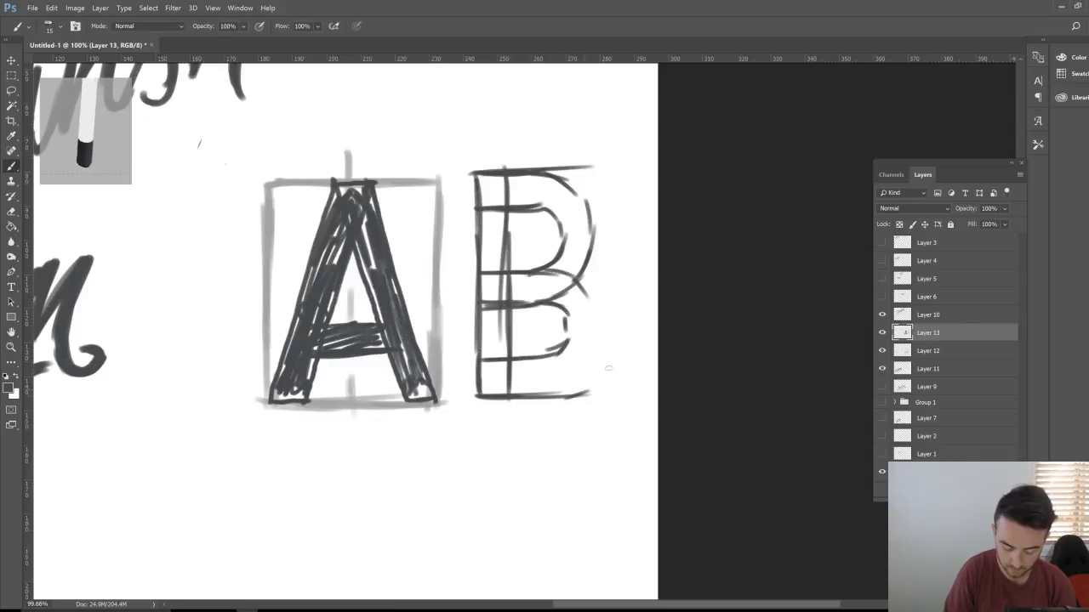
mouse_move(613, 348)
left_mouse_down()
mouse_move(595, 382)
mouse_move(563, 397)
mouse_move(595, 366)
mouse_move(607, 310)
mouse_move(594, 379)
left_mouse_up()
Step: Darken the B's stem and bowls with vertical and diagonal hatching, then zoom out
mouse_move(555, 308)
left_mouse_down()
mouse_move(569, 337)
mouse_move(524, 359)
left_mouse_up()
left_click_drag(481, 179, 490, 385)
mouse_move(500, 298)
left_mouse_down()
mouse_move(502, 385)
mouse_move(536, 364)
mouse_move(580, 368)
mouse_move(590, 330)
left_mouse_up()
mouse_move(485, 375)
left_mouse_down()
mouse_move(518, 383)
mouse_move(586, 340)
mouse_move(578, 297)
mouse_move(515, 285)
mouse_move(545, 299)
mouse_move(560, 277)
mouse_move(579, 298)
mouse_move(568, 349)
mouse_move(596, 304)
mouse_move(578, 209)
mouse_move(510, 183)
mouse_move(568, 218)
mouse_move(537, 192)
mouse_move(571, 197)
mouse_move(568, 223)
mouse_move(587, 243)
mouse_move(569, 257)
left_mouse_up()
left_click_drag(517, 282, 535, 274)
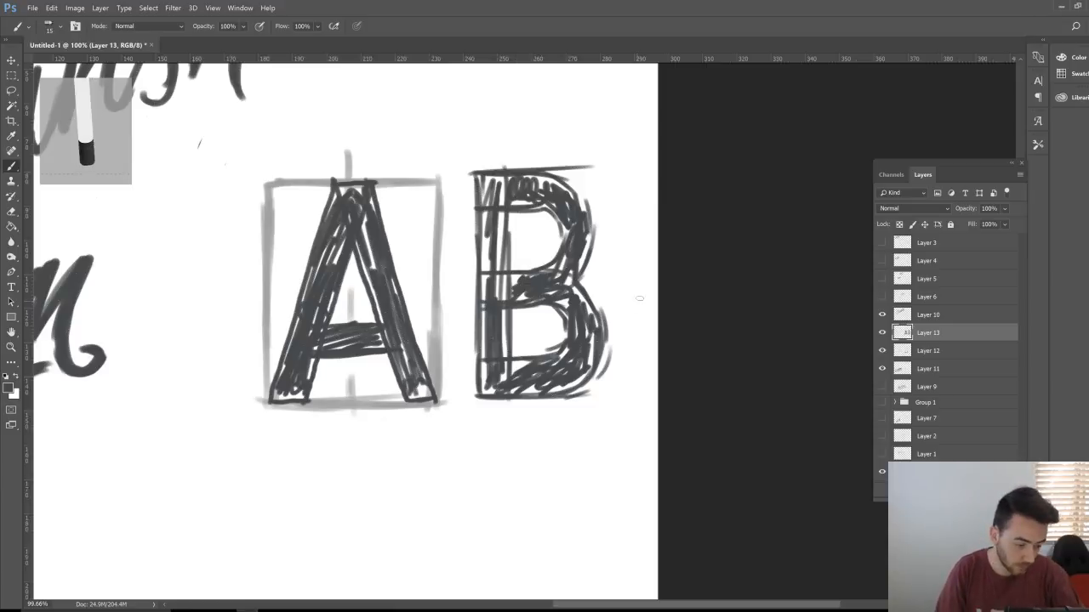
key("z")
mouse_move(578, 408)
left_mouse_down()
mouse_move(493, 413)
mouse_move(666, 334)
left_mouse_up()
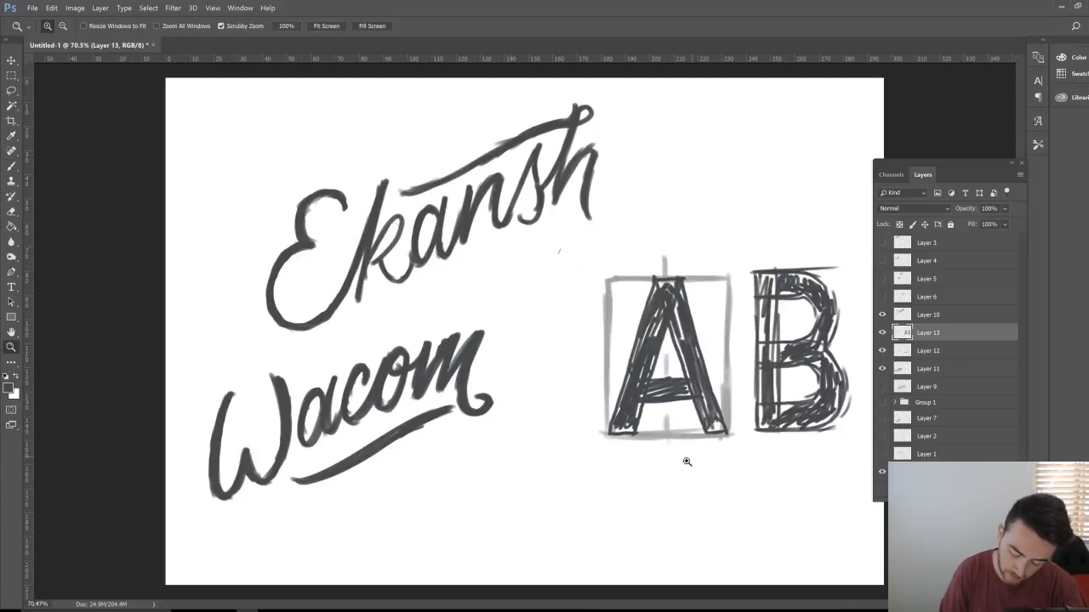
Step: Hide the guide box, Wacom and Ekansh layers, and move the AB to the page's top-left
key("space")
left_click(881, 350)
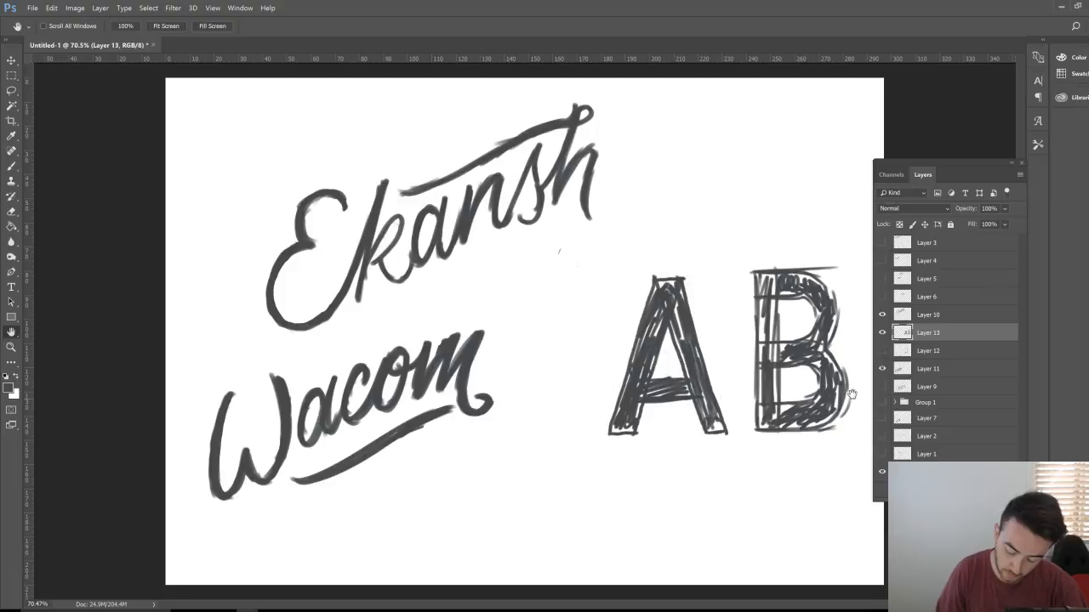
left_click(882, 368)
left_click(882, 317)
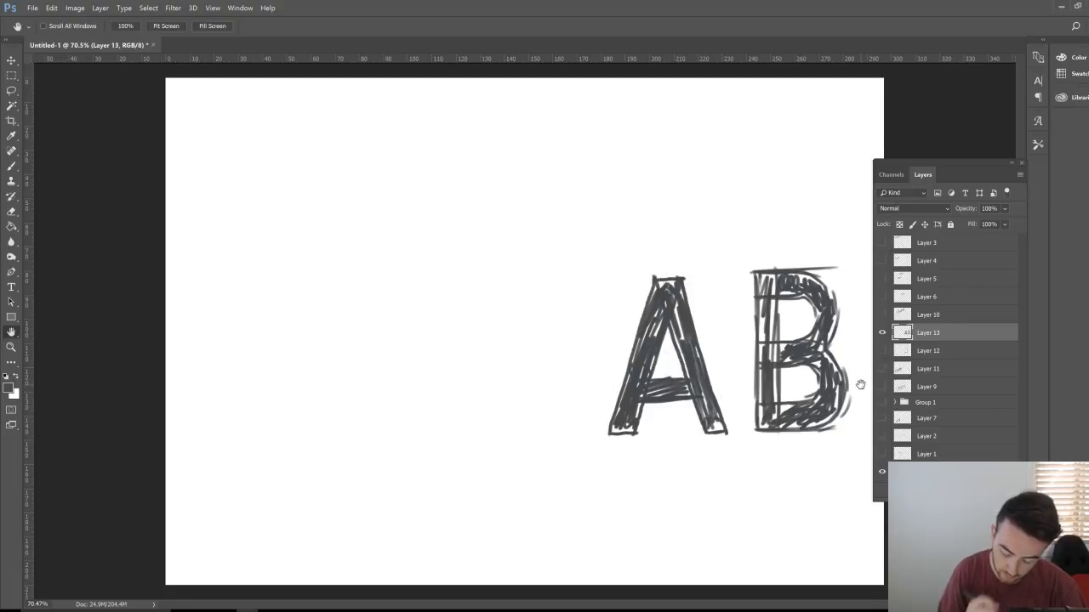
key("v")
left_click_drag(774, 423, 399, 274)
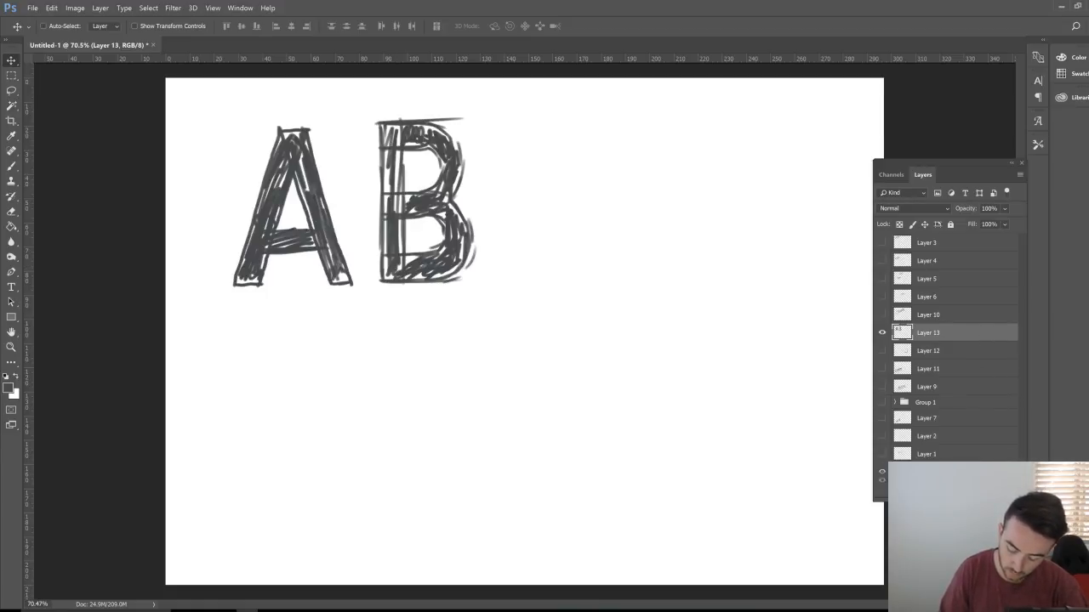
Step: Duplicate the AB, erase the copied A's crossbar, and rotate it into a V below the A
key("ctrl+j")
mouse_move(449, 284)
left_mouse_down()
mouse_move(557, 289)
mouse_move(677, 325)
mouse_move(675, 376)
left_mouse_up()
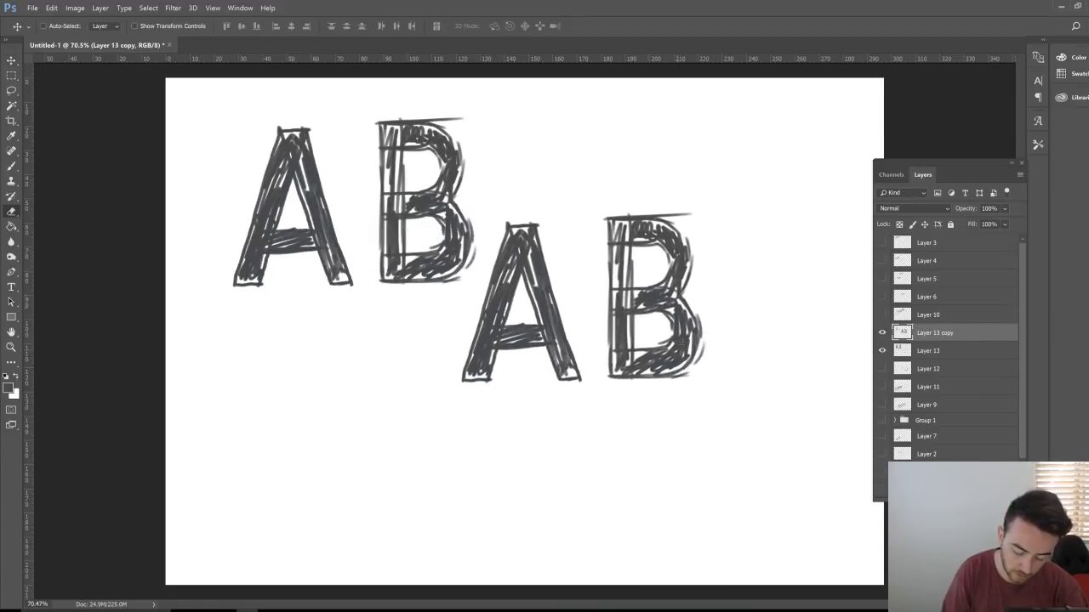
key("e")
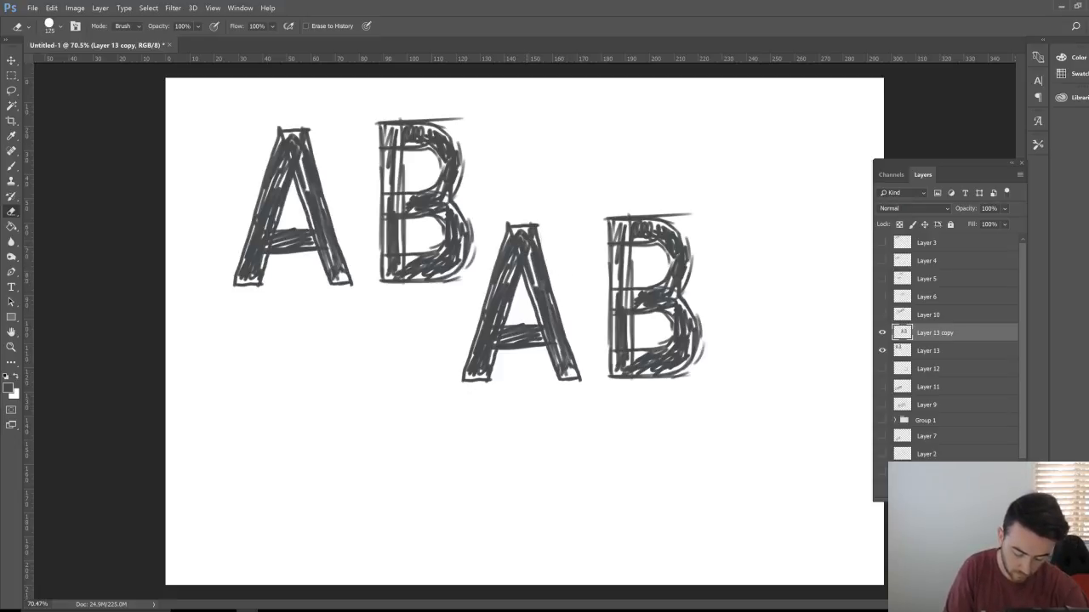
mouse_move(517, 321)
left_mouse_down()
mouse_move(510, 339)
mouse_move(529, 333)
mouse_move(537, 352)
left_mouse_up()
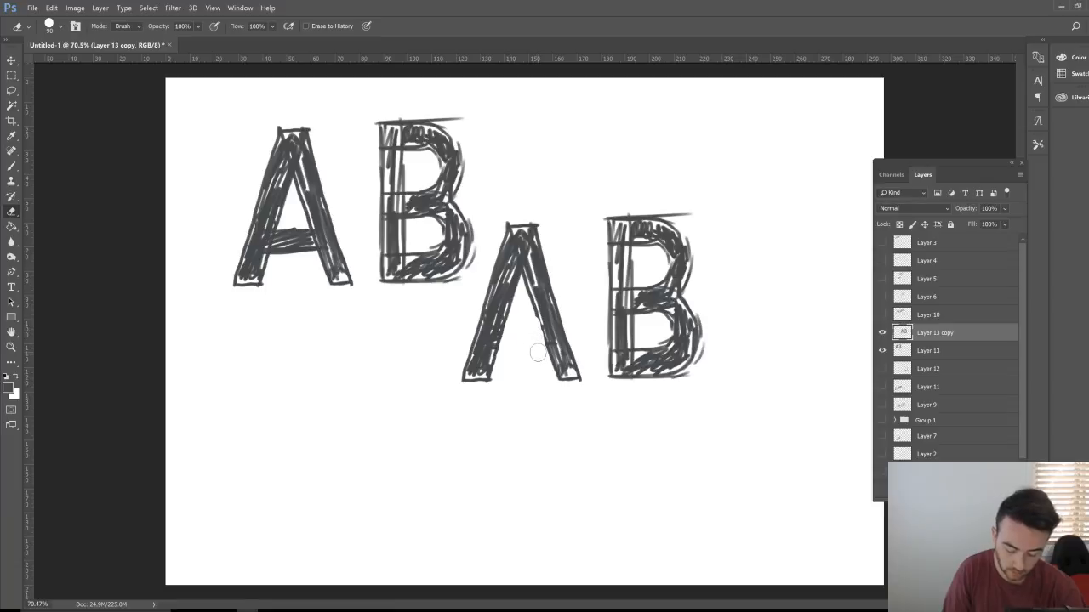
key("l")
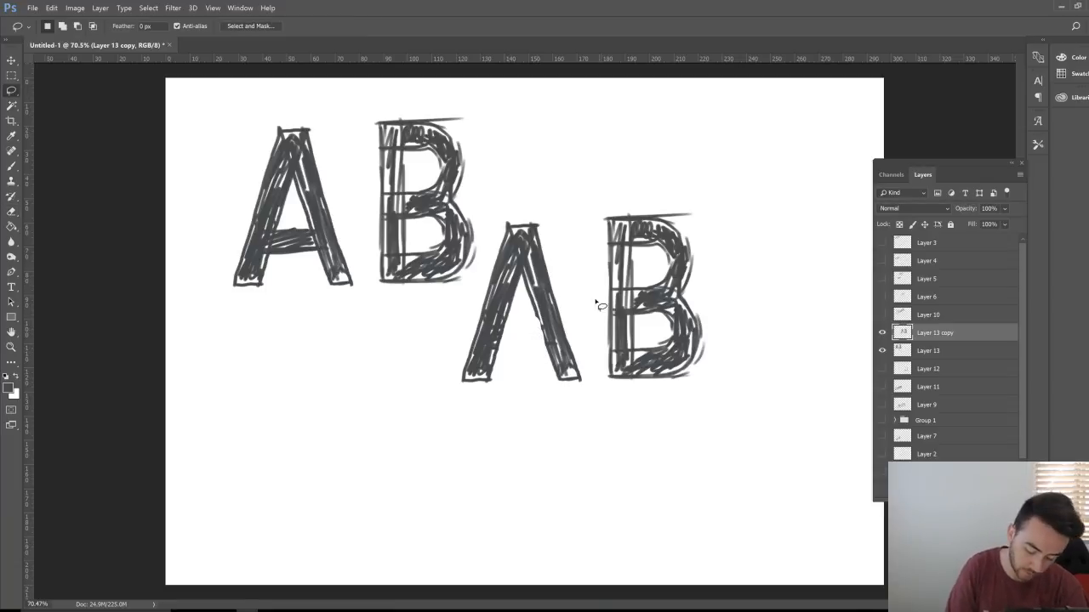
mouse_move(577, 283)
left_mouse_down()
mouse_move(481, 246)
mouse_move(438, 408)
mouse_move(596, 317)
left_mouse_up()
key("ctrl+t")
mouse_move(639, 405)
left_mouse_down()
mouse_move(676, 345)
mouse_move(425, 187)
mouse_move(391, 266)
mouse_move(687, 233)
left_mouse_up()
key("Return")
key("v")
left_click_drag(536, 310, 316, 419)
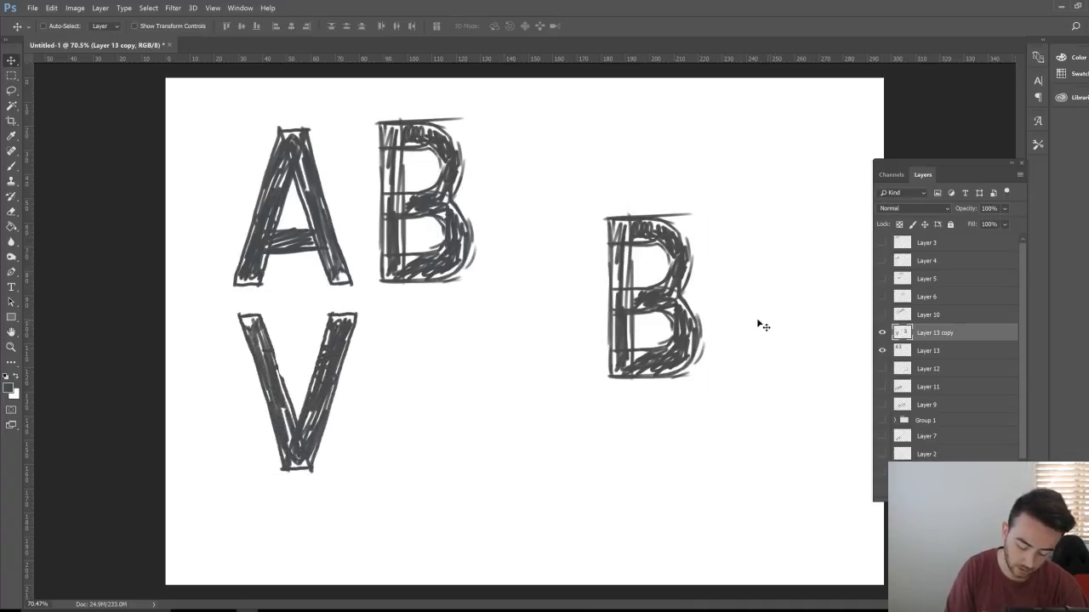
Step: Erase the copied B's lower bowl into a P and place it below the B
key("e")
mouse_move(693, 293)
left_mouse_down()
mouse_move(656, 319)
mouse_move(688, 316)
mouse_move(686, 342)
mouse_move(695, 334)
mouse_move(669, 378)
mouse_move(645, 345)
mouse_move(658, 382)
left_mouse_up()
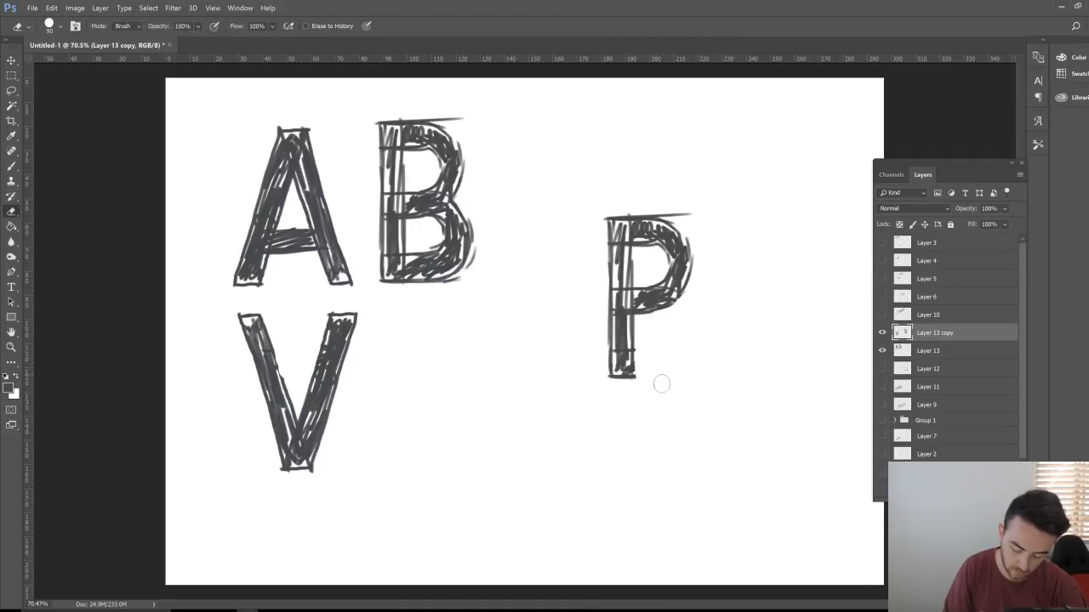
key("v")
left_click_drag(643, 290, 426, 384)
Step: Copy the P onto a new layer and place the copy beside the original P
left_click(20, 91)
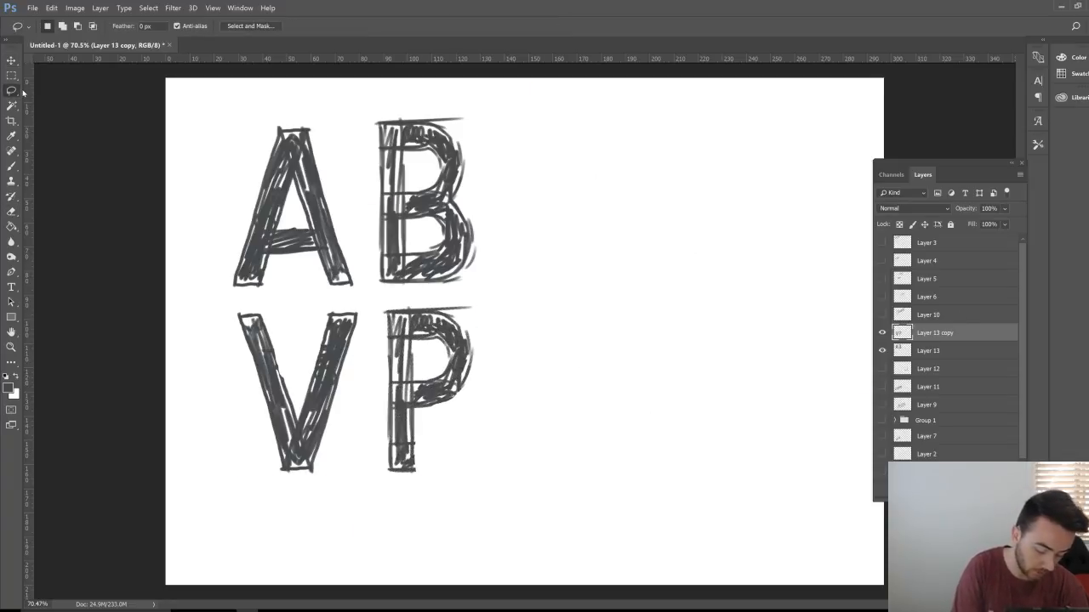
mouse_move(510, 355)
left_mouse_down()
mouse_move(376, 322)
mouse_move(517, 362)
left_mouse_up()
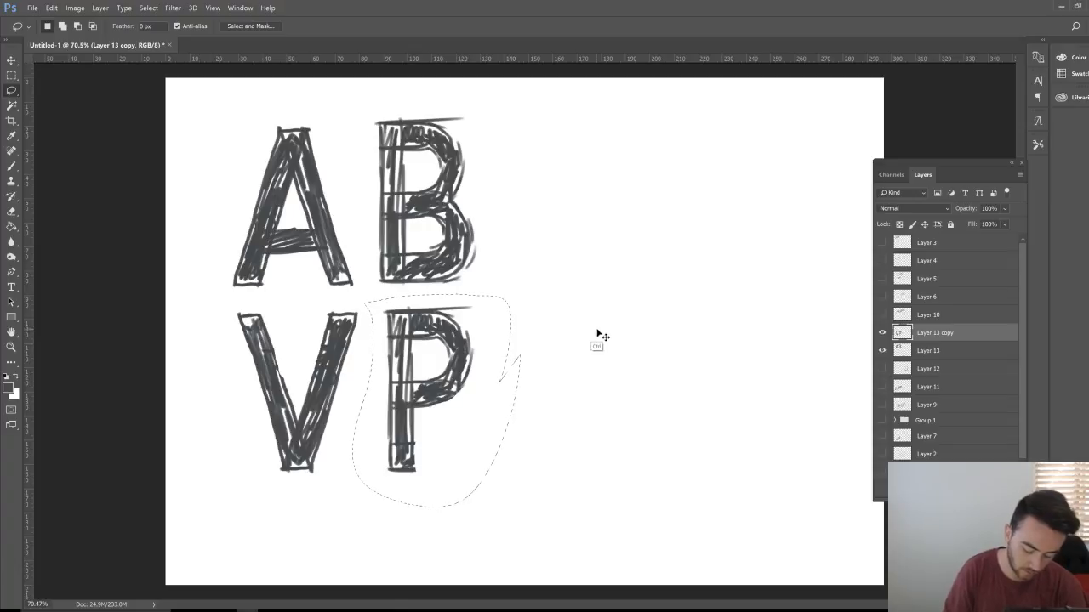
key("ctrl+j")
key("v")
mouse_move(466, 410)
left_mouse_down()
mouse_move(593, 424)
mouse_move(575, 460)
left_mouse_up()
key("b")
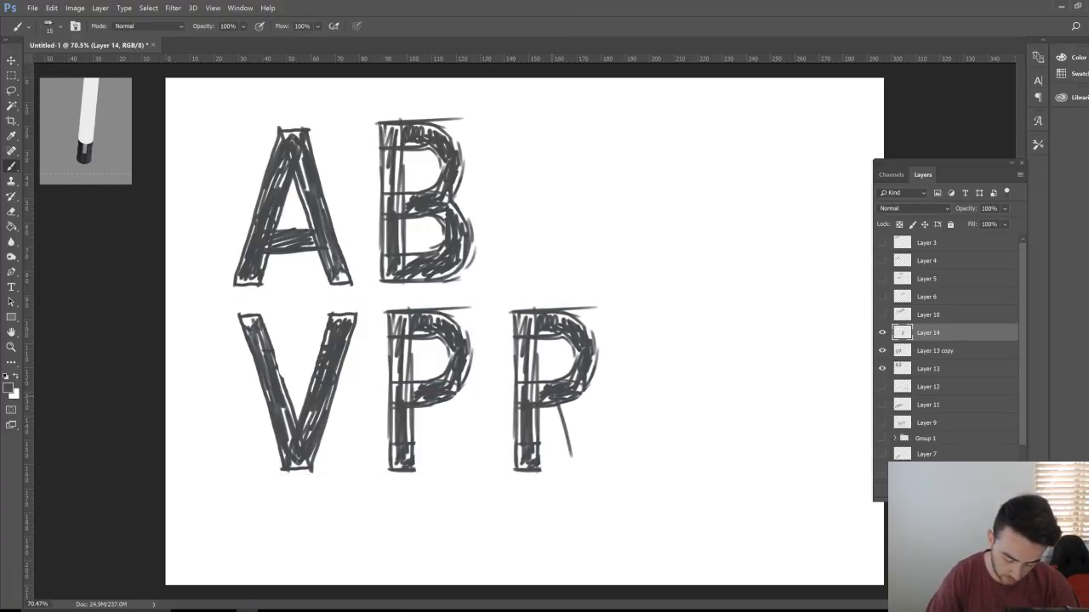
Step: Thicken, fill in and darken the R's diagonal leg
left_click_drag(579, 396, 597, 465)
left_click_drag(563, 400, 577, 456)
left_click_drag(580, 433, 599, 459)
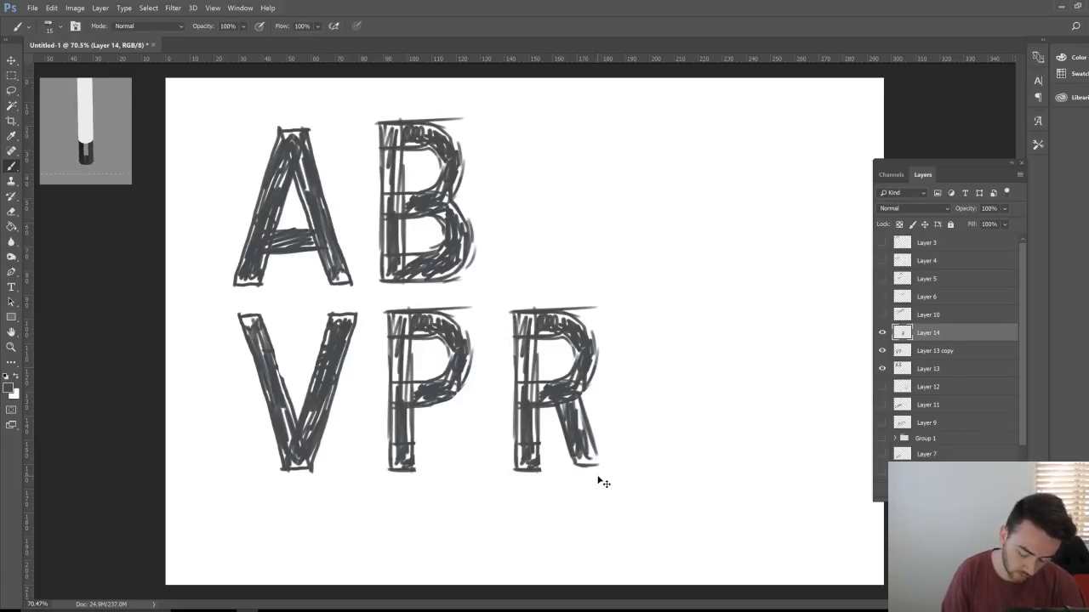
Step: Place a P copy beside the B and rework it into an F by erasing the bowl and repainting the bars
mouse_move(468, 444)
left_mouse_down()
mouse_move(693, 314)
mouse_move(625, 251)
mouse_move(601, 245)
left_mouse_up()
key("e")
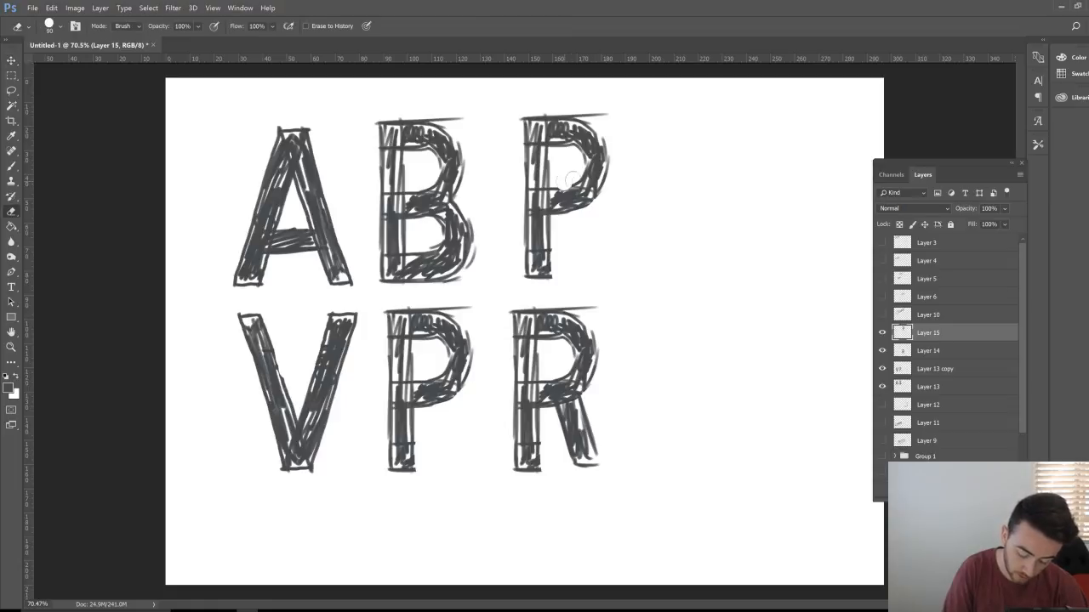
mouse_move(570, 179)
left_mouse_down()
mouse_move(599, 180)
mouse_move(569, 155)
mouse_move(591, 146)
mouse_move(609, 156)
left_mouse_up()
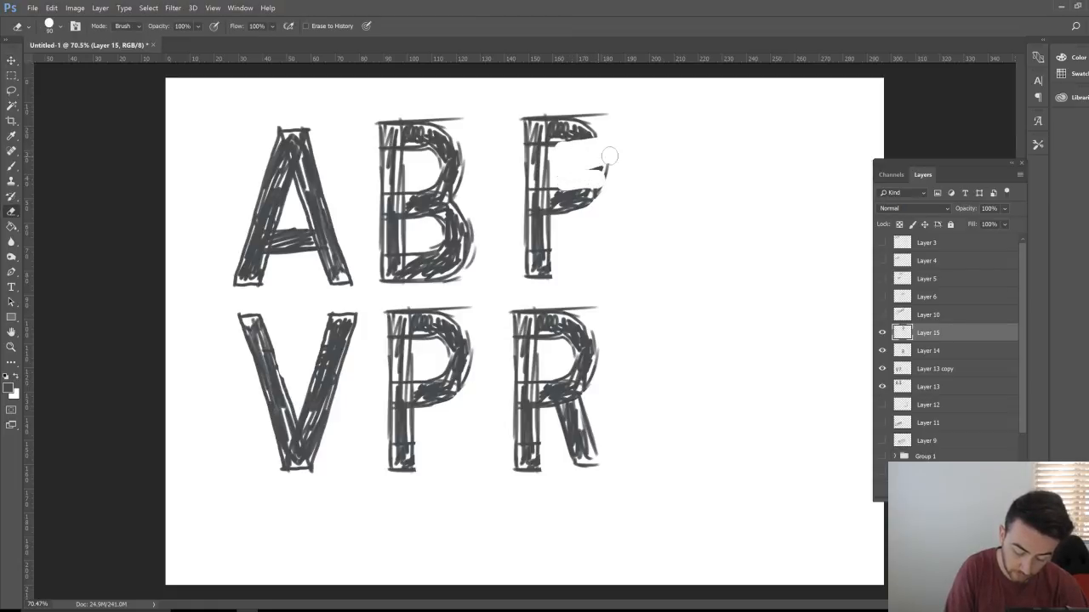
key("b")
left_click_drag(546, 141, 610, 137)
left_click_drag(607, 117, 606, 141)
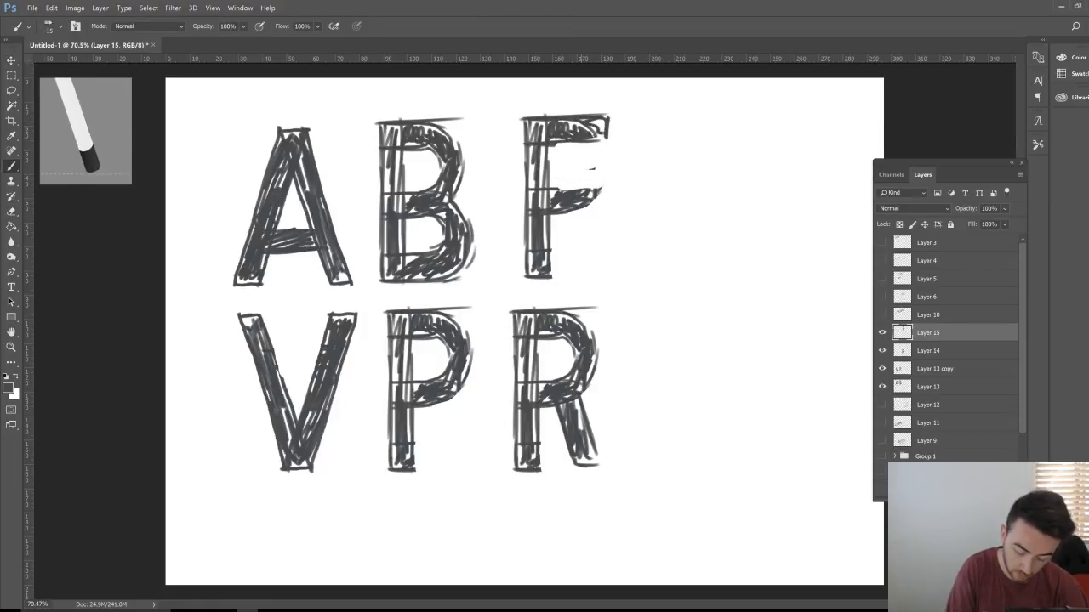
mouse_move(544, 190)
left_mouse_down()
mouse_move(595, 188)
mouse_move(559, 211)
left_mouse_up()
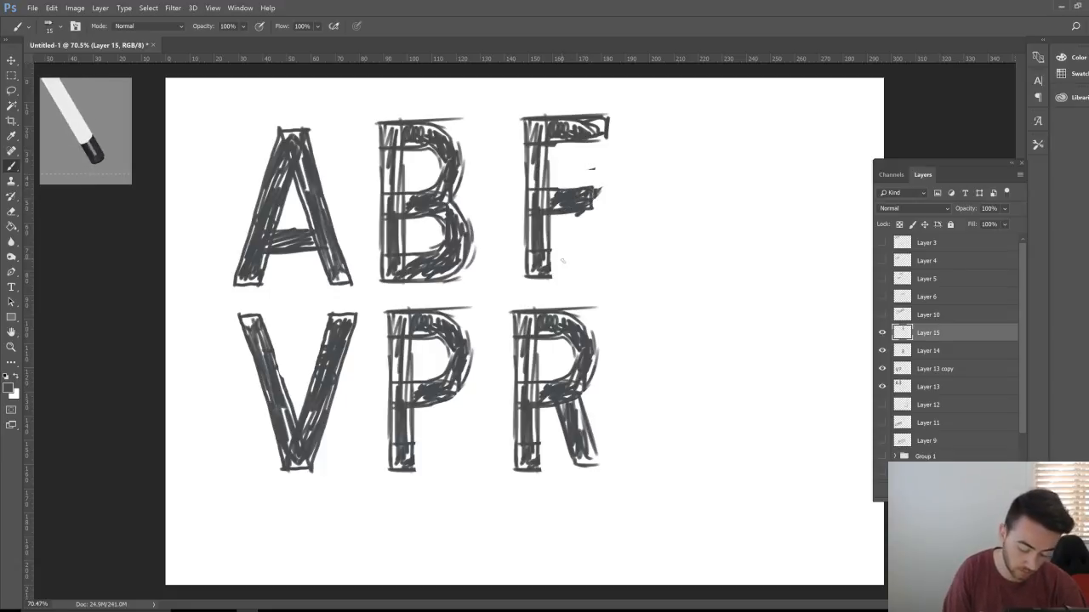
Step: Loosely lasso the B letter, then select the layer holding the F
key("l")
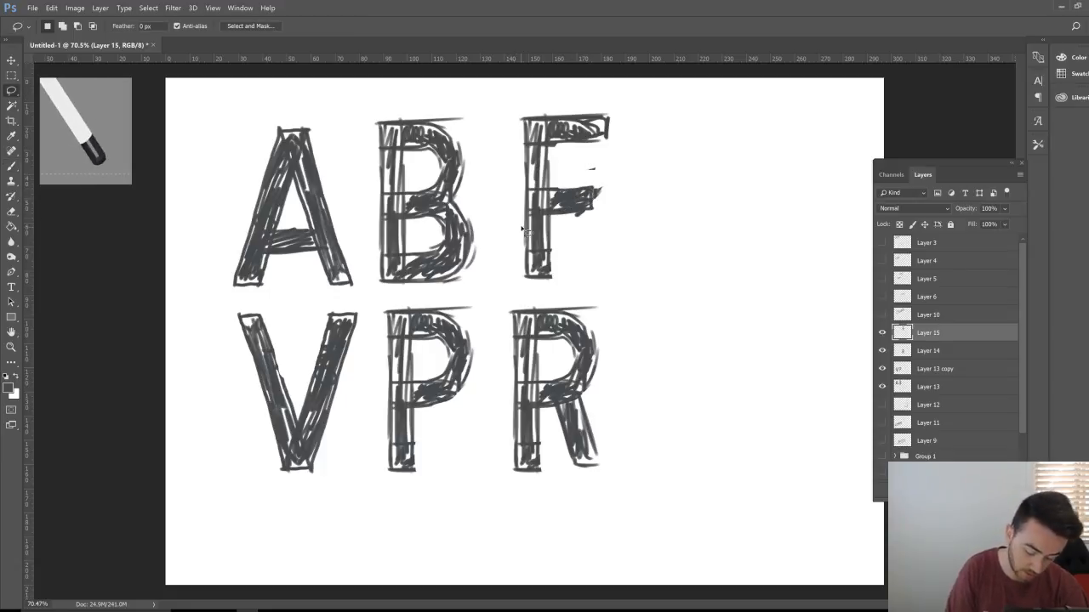
left_click(939, 384)
mouse_move(492, 279)
left_mouse_down()
mouse_move(469, 97)
mouse_move(371, 232)
mouse_move(411, 303)
mouse_move(491, 289)
left_mouse_up()
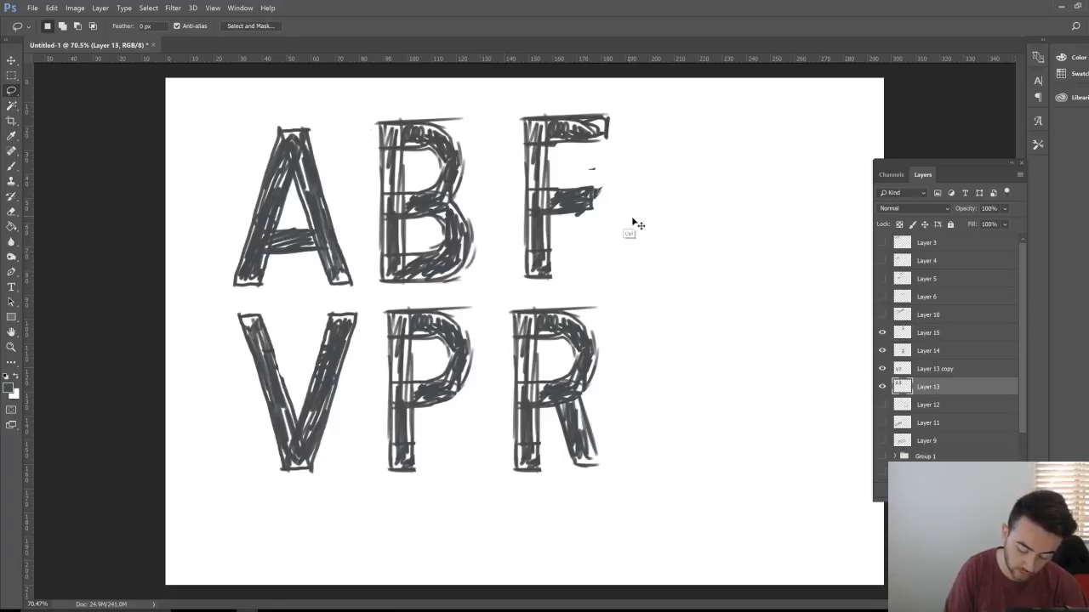
left_click(942, 337)
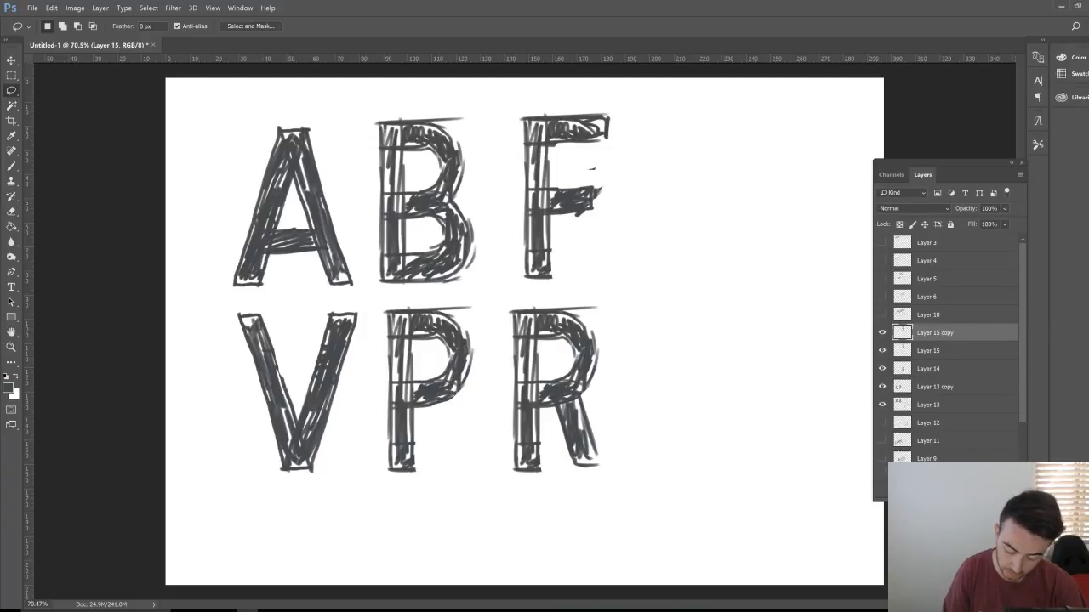
Step: Duplicate the F, move the copy right, paint a bottom bar making an E, and add a new layer
key("ctrl+j")
key("v")
left_click_drag(641, 272, 764, 270)
key("b")
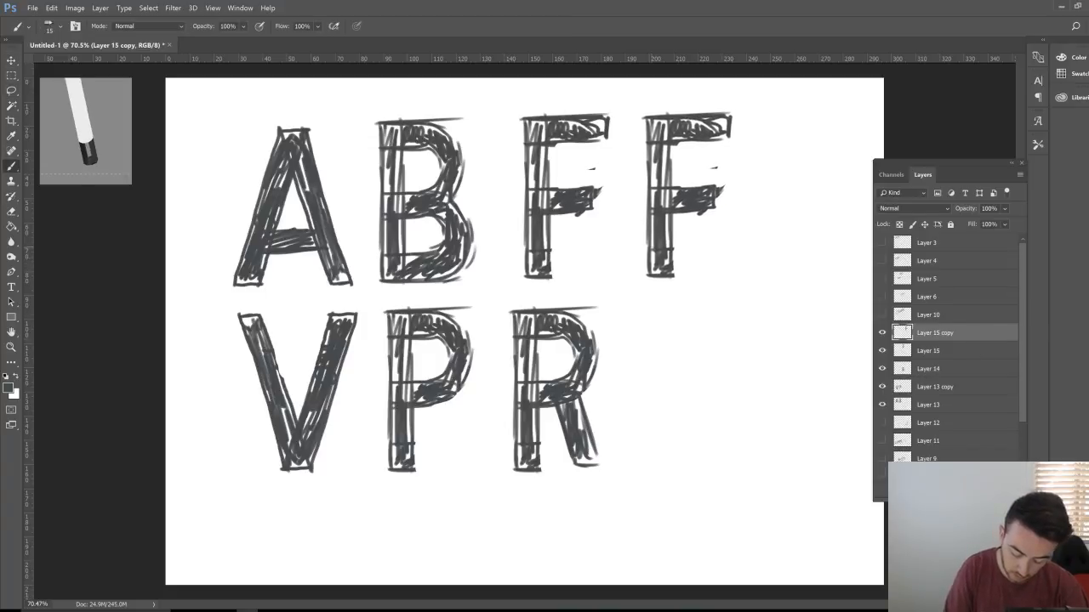
mouse_move(672, 246)
left_mouse_down()
mouse_move(737, 247)
mouse_move(657, 279)
mouse_move(729, 276)
mouse_move(716, 269)
mouse_move(726, 254)
left_mouse_up()
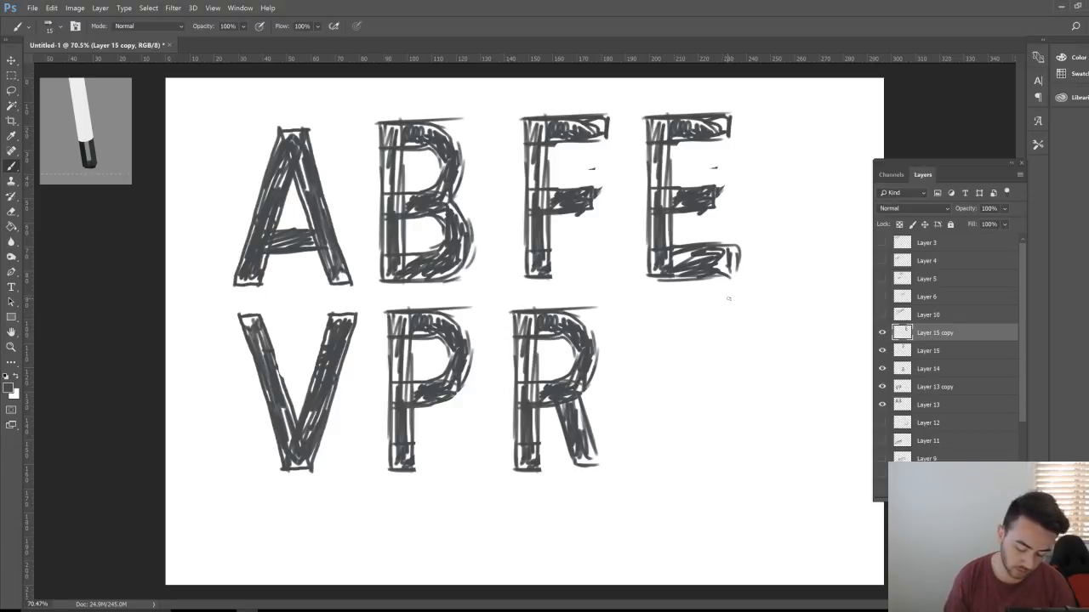
key("ctrl+shift+alt+n")
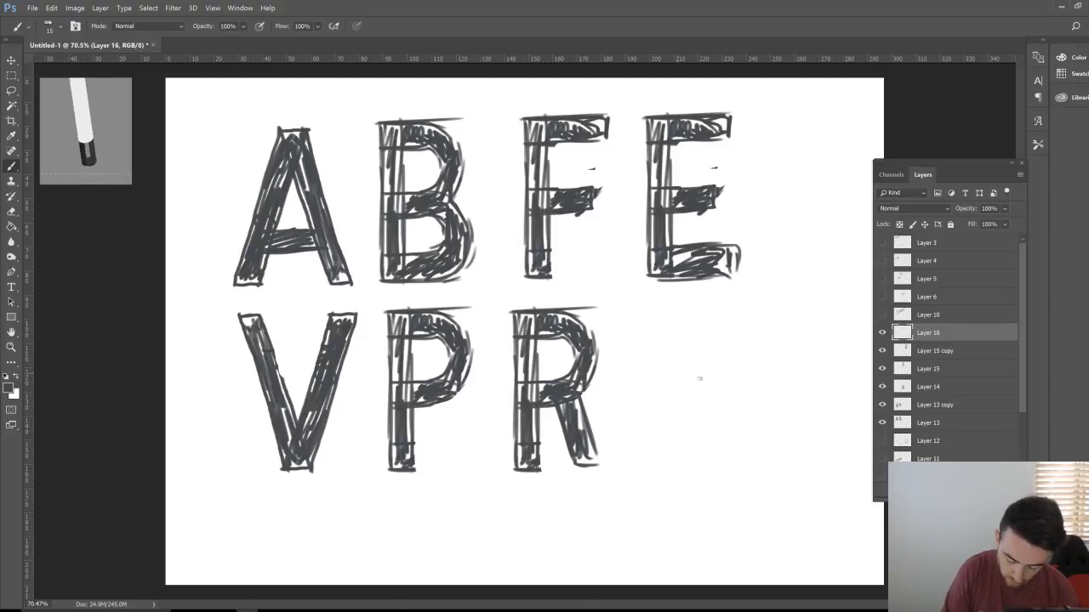
Step: Draw a rectangular frame for the next letter to the right of the R
mouse_move(639, 312)
left_mouse_down()
mouse_move(648, 458)
mouse_move(740, 463)
left_mouse_up()
left_click_drag(757, 393, 758, 466)
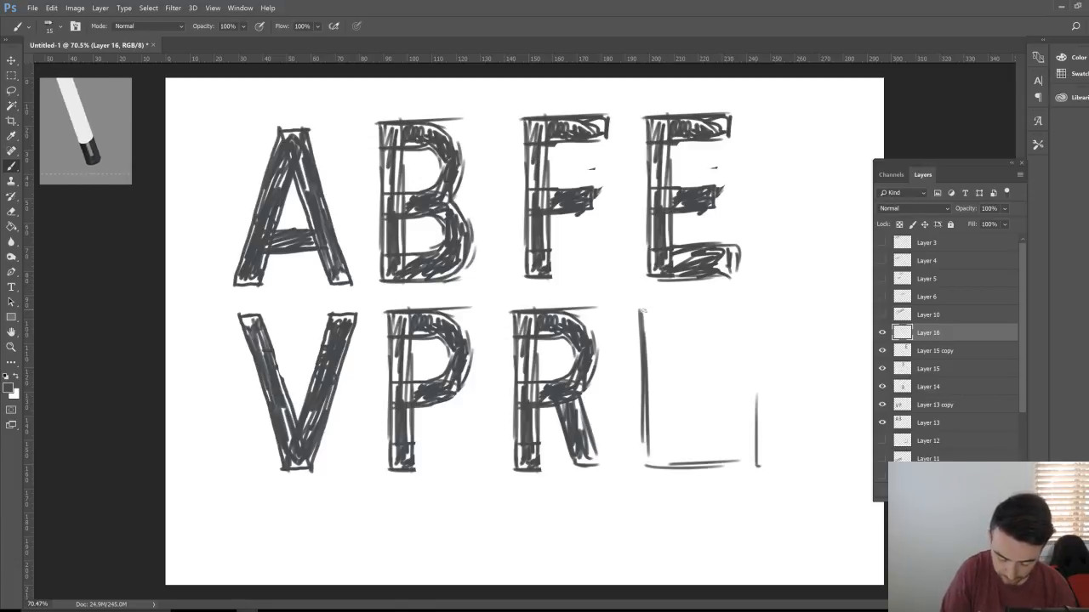
left_click_drag(639, 308, 771, 304)
left_click_drag(677, 313, 738, 306)
mouse_move(748, 393)
left_mouse_down()
mouse_move(746, 313)
mouse_move(746, 450)
left_mouse_up()
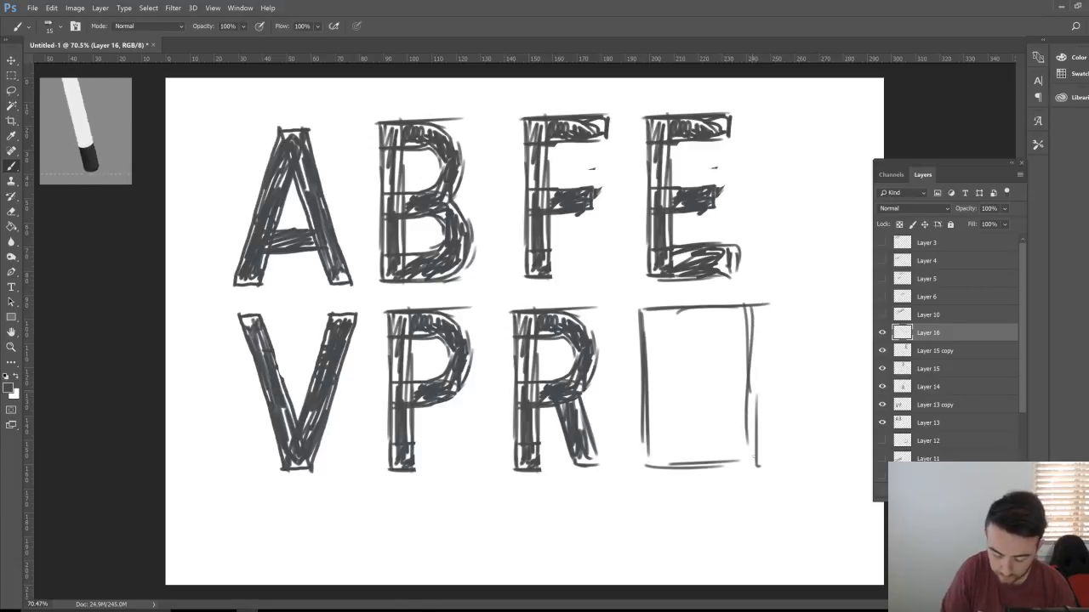
left_click_drag(754, 368, 755, 461)
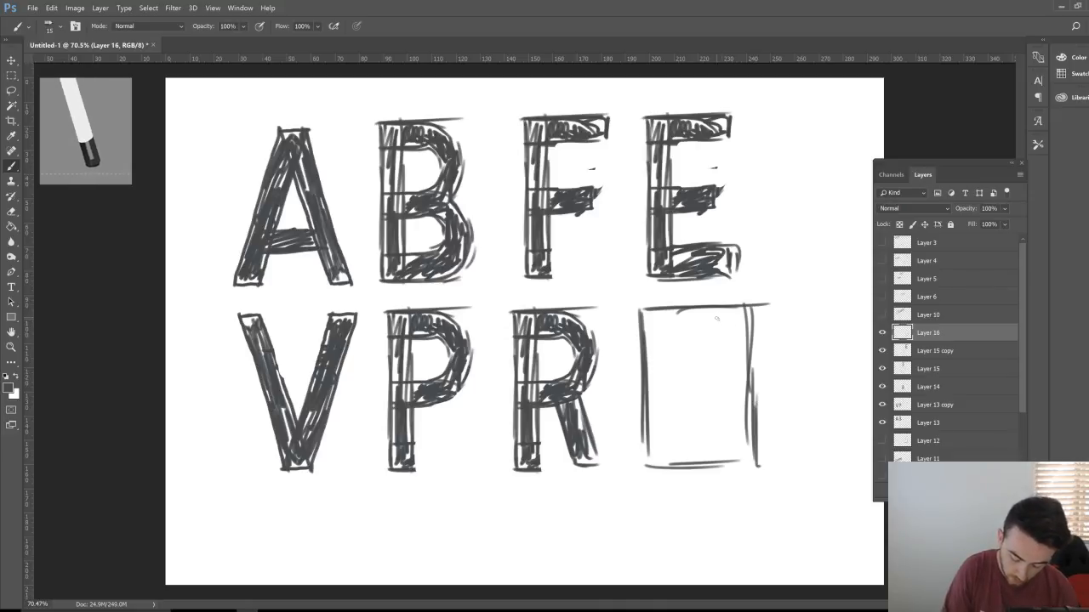
mouse_move(713, 311)
left_mouse_down()
mouse_move(724, 334)
mouse_move(712, 311)
mouse_move(683, 311)
mouse_move(670, 324)
mouse_move(672, 371)
left_mouse_up()
Step: Draw and hatch an S inside the frame, erasing part of the left frame line
mouse_move(731, 312)
left_mouse_down()
mouse_move(724, 337)
mouse_move(699, 328)
mouse_move(679, 345)
mouse_move(701, 363)
mouse_move(687, 375)
mouse_move(706, 412)
mouse_move(689, 432)
mouse_move(699, 459)
mouse_move(688, 462)
mouse_move(739, 425)
mouse_move(729, 398)
left_mouse_up()
mouse_move(724, 338)
left_mouse_down()
mouse_move(699, 327)
mouse_move(688, 353)
mouse_move(722, 390)
mouse_move(724, 415)
left_mouse_up()
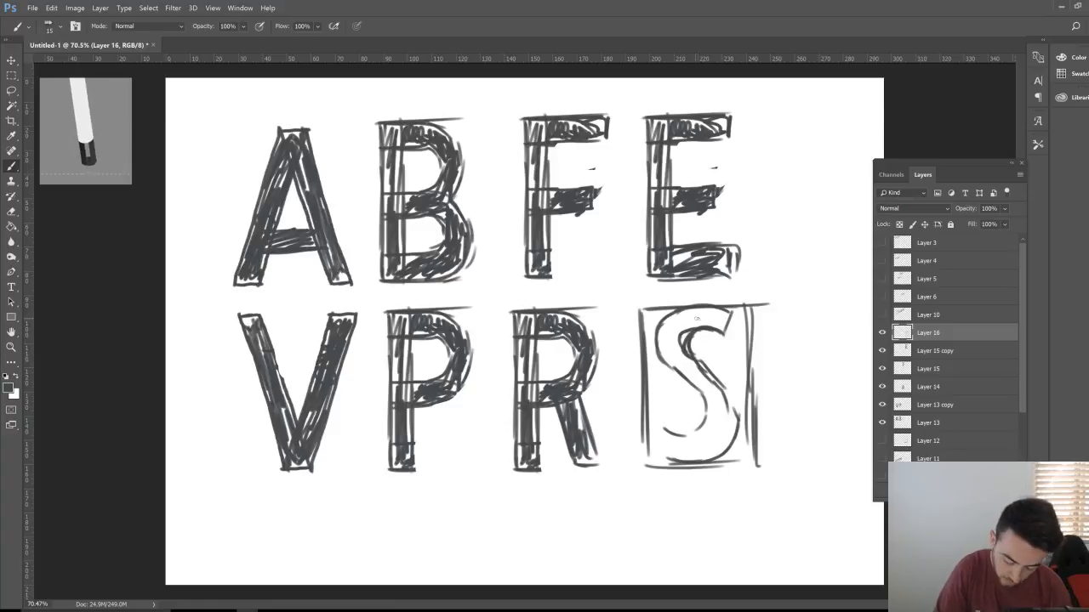
mouse_move(699, 310)
left_mouse_down()
mouse_move(657, 355)
mouse_move(708, 417)
mouse_move(686, 443)
mouse_move(665, 435)
mouse_move(657, 448)
mouse_move(662, 459)
mouse_move(721, 464)
mouse_move(733, 413)
mouse_move(730, 441)
left_mouse_up()
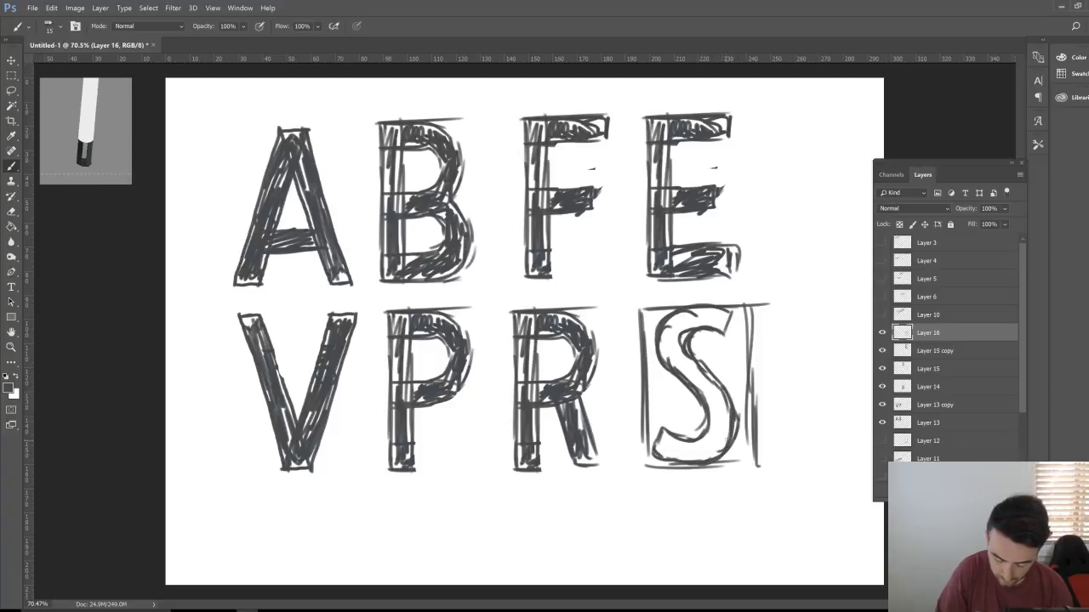
mouse_move(679, 318)
left_mouse_down()
mouse_move(665, 356)
mouse_move(725, 411)
mouse_move(720, 442)
mouse_move(668, 456)
mouse_move(665, 440)
mouse_move(684, 463)
mouse_move(712, 426)
mouse_move(719, 451)
left_mouse_up()
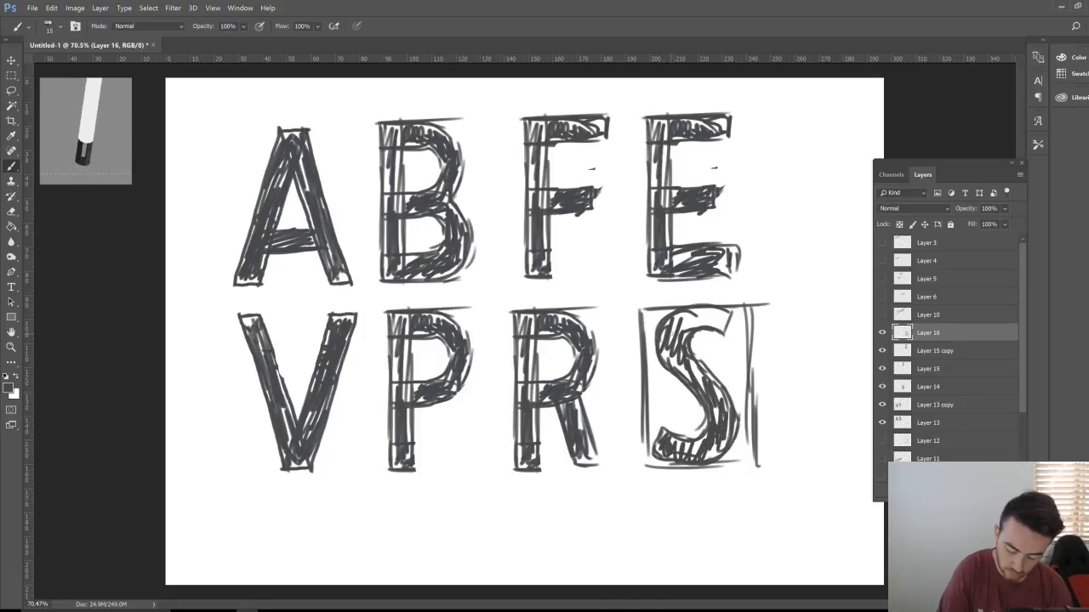
mouse_move(673, 332)
left_mouse_down()
mouse_move(709, 312)
mouse_move(723, 321)
left_mouse_up()
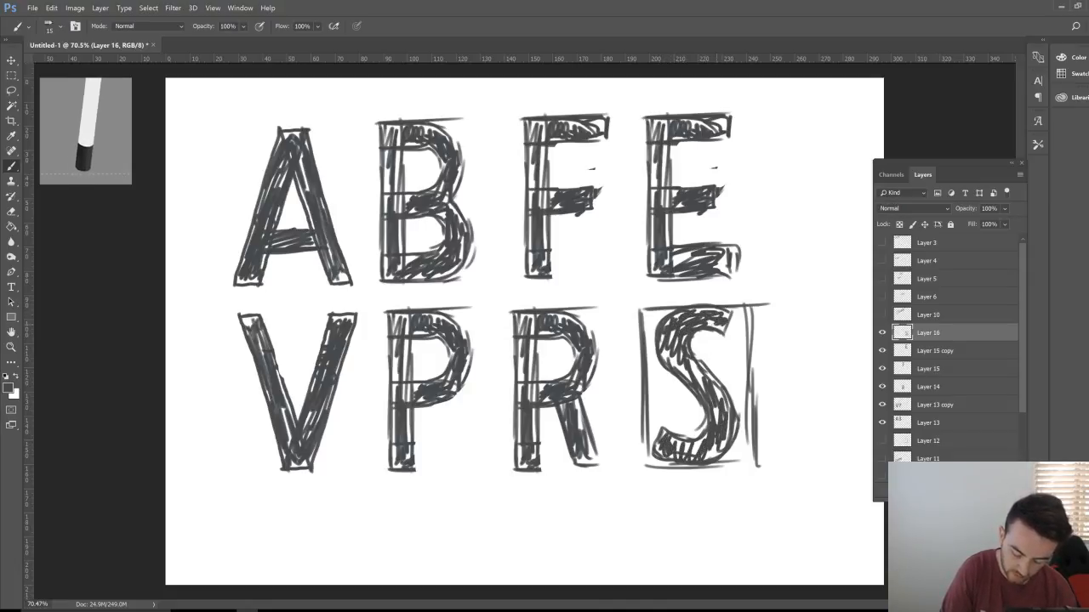
key("e")
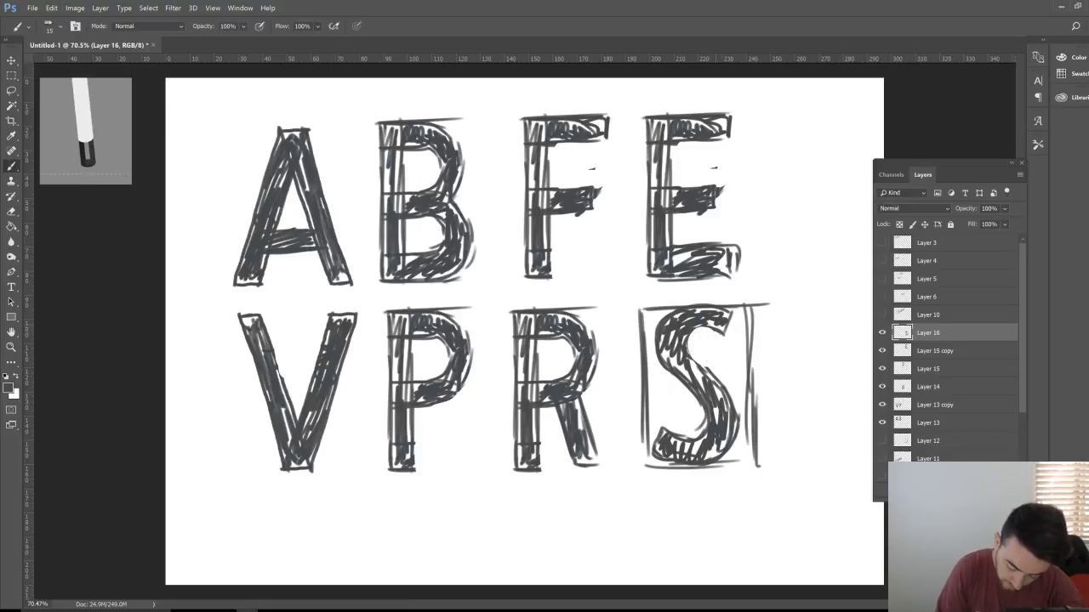
mouse_move(668, 300)
left_mouse_down()
mouse_move(648, 365)
mouse_move(678, 311)
mouse_move(704, 303)
mouse_move(732, 318)
mouse_move(720, 338)
mouse_move(693, 339)
mouse_move(699, 313)
left_mouse_up()
key("b")
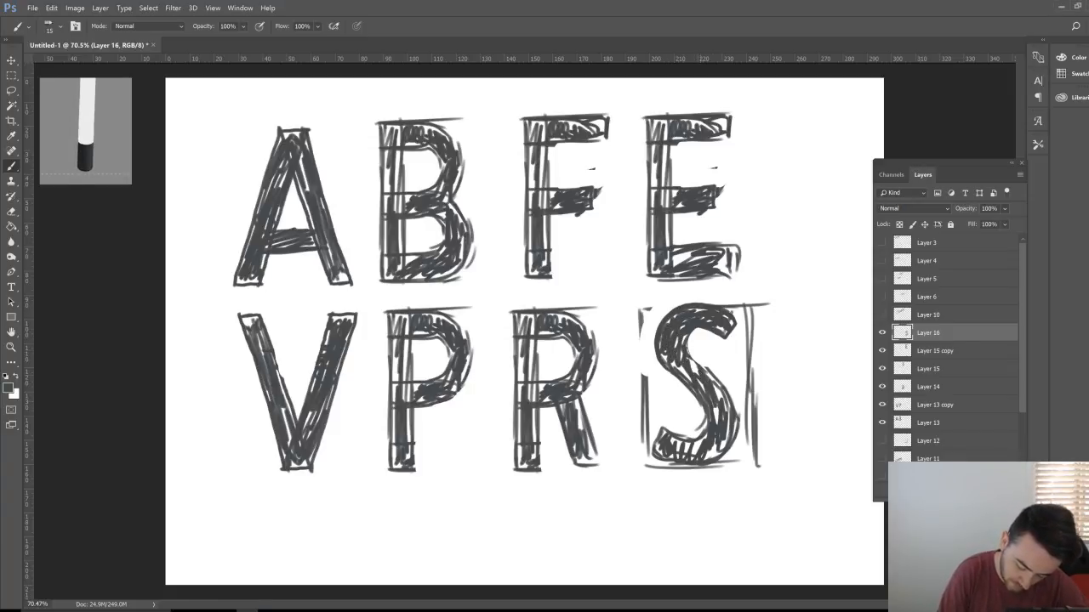
Step: Add denser hatching across the S's bottom curve, middle, inner edges and lower right
mouse_move(723, 443)
left_mouse_down()
mouse_move(686, 452)
mouse_move(672, 439)
mouse_move(718, 456)
mouse_move(730, 432)
mouse_move(706, 435)
mouse_move(716, 427)
left_mouse_up()
mouse_move(715, 387)
left_mouse_down()
mouse_move(733, 420)
mouse_move(709, 454)
left_mouse_up()
left_click_drag(700, 364, 670, 376)
mouse_move(687, 340)
left_mouse_down()
mouse_move(674, 357)
mouse_move(716, 383)
mouse_move(681, 333)
mouse_move(713, 364)
mouse_move(685, 337)
mouse_move(690, 325)
mouse_move(727, 329)
mouse_move(725, 316)
mouse_move(674, 307)
left_mouse_up()
key("e")
key("b")
left_click_drag(655, 326, 665, 351)
mouse_move(685, 325)
left_mouse_down()
mouse_move(679, 333)
mouse_move(690, 310)
left_mouse_up()
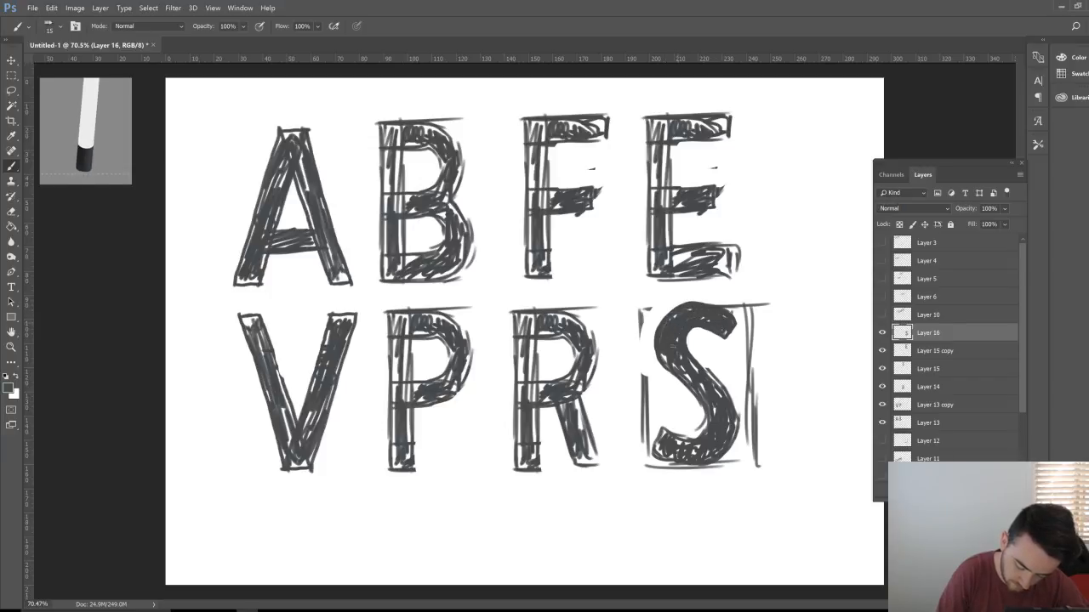
left_click_drag(708, 455, 700, 451)
mouse_move(699, 454)
left_mouse_down()
mouse_move(658, 435)
mouse_move(679, 462)
left_mouse_up()
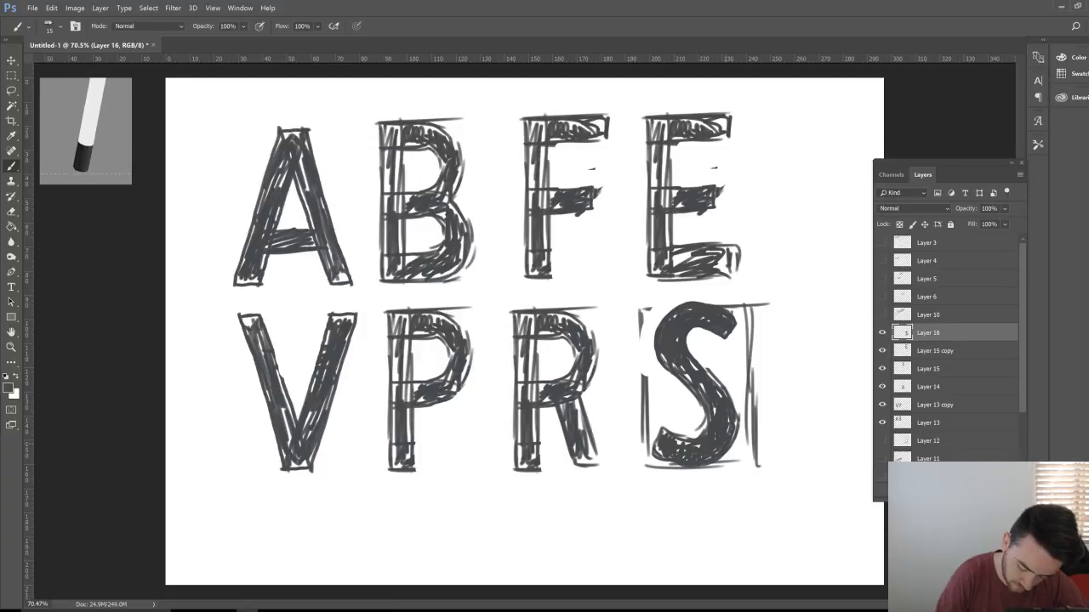
left_click_drag(729, 420, 728, 434)
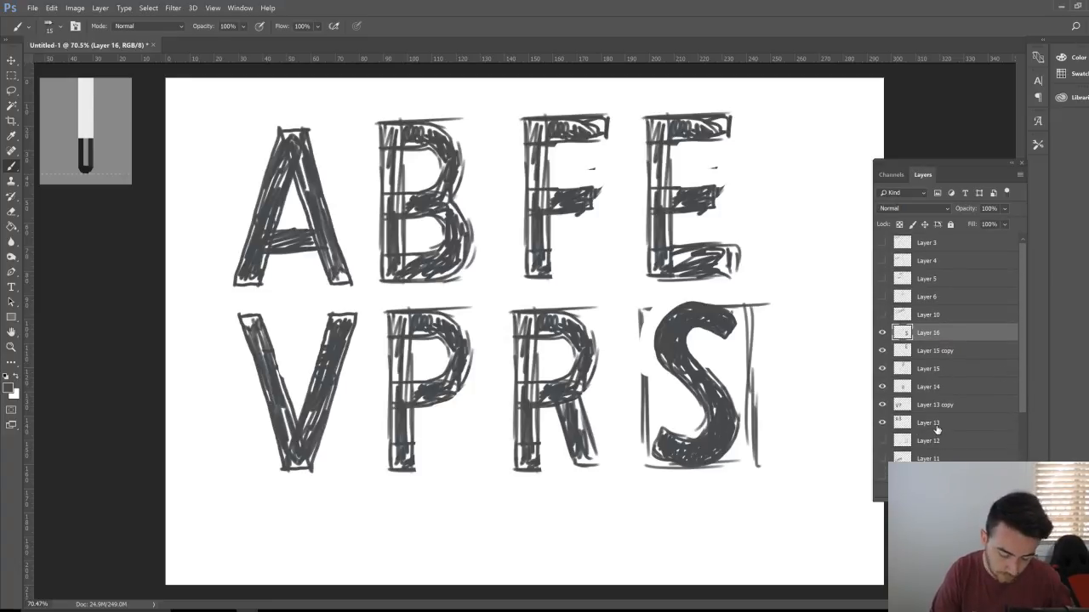
Step: Move all letter layers up-left, scale them down to about 75%, and add a new layer
left_click(962, 431, "shift")
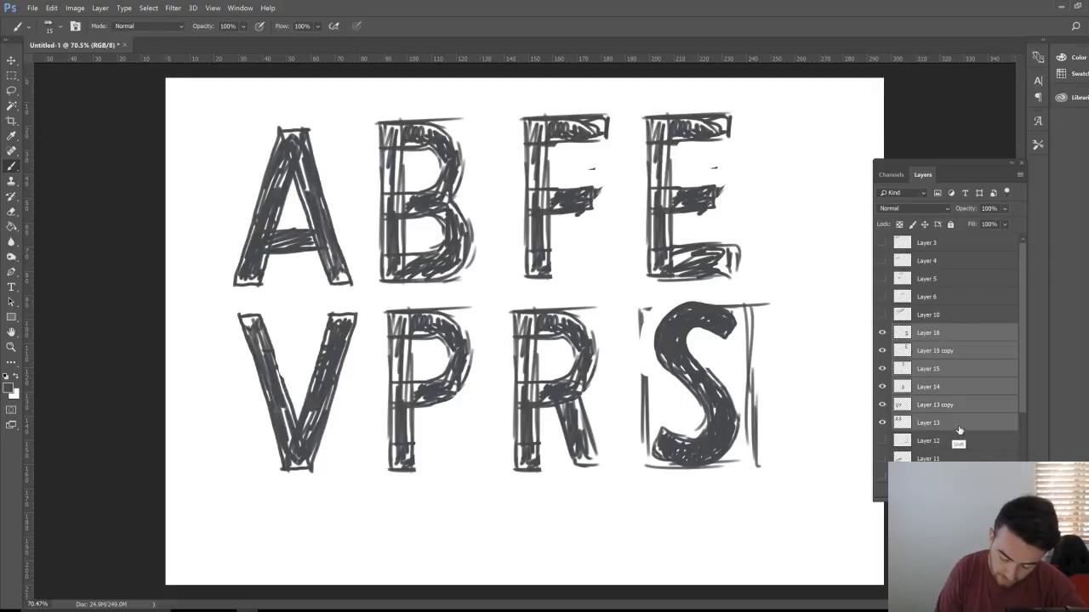
key("v")
left_click_drag(693, 440, 659, 433)
key("ctrl+t")
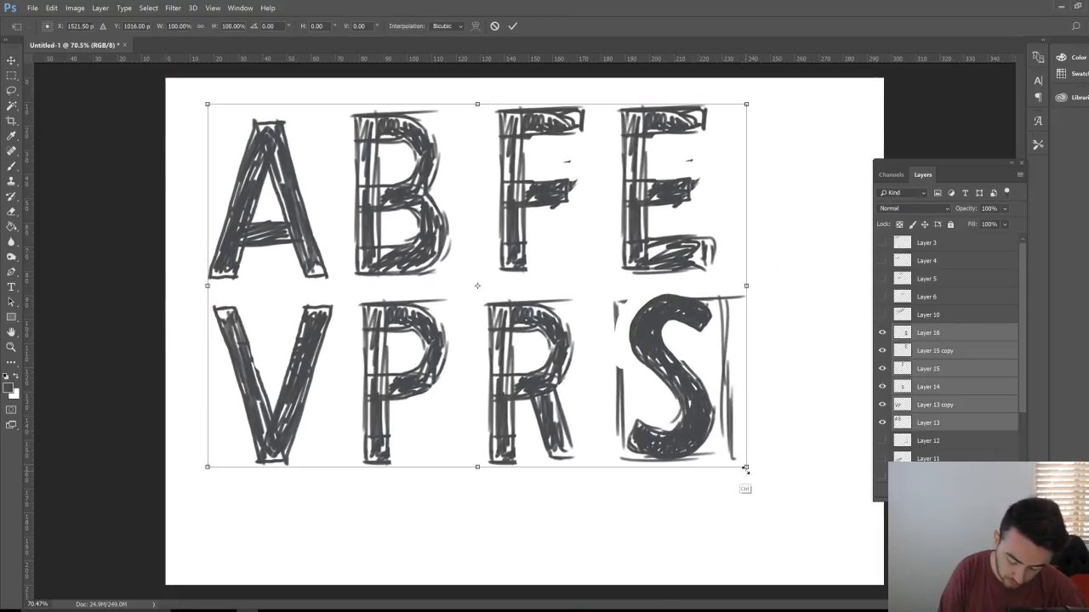
left_click_drag(747, 467, 610, 369)
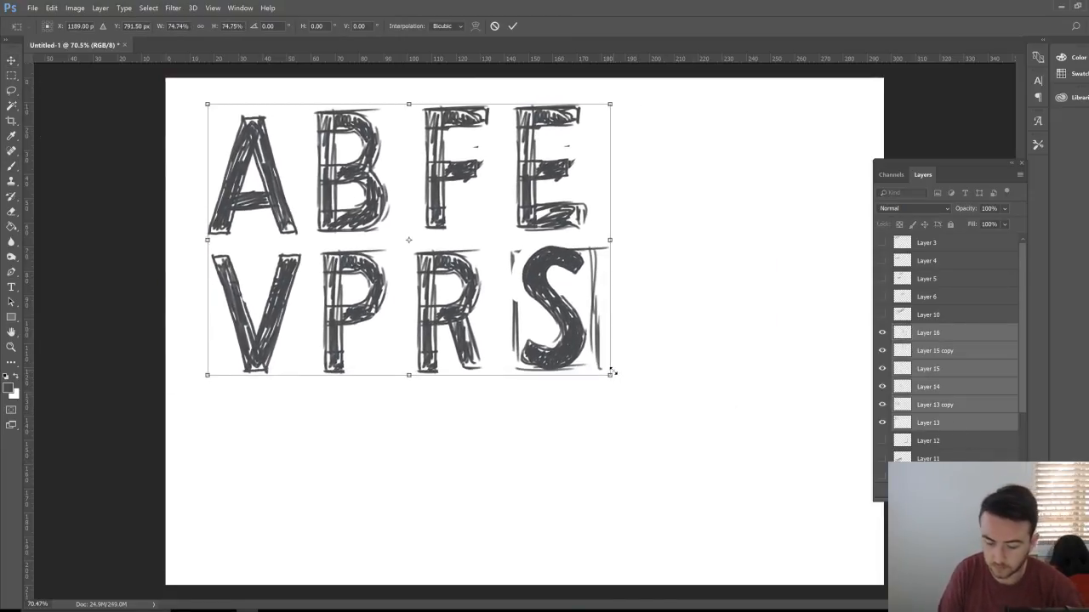
key("Return")
key("ctrl+z")
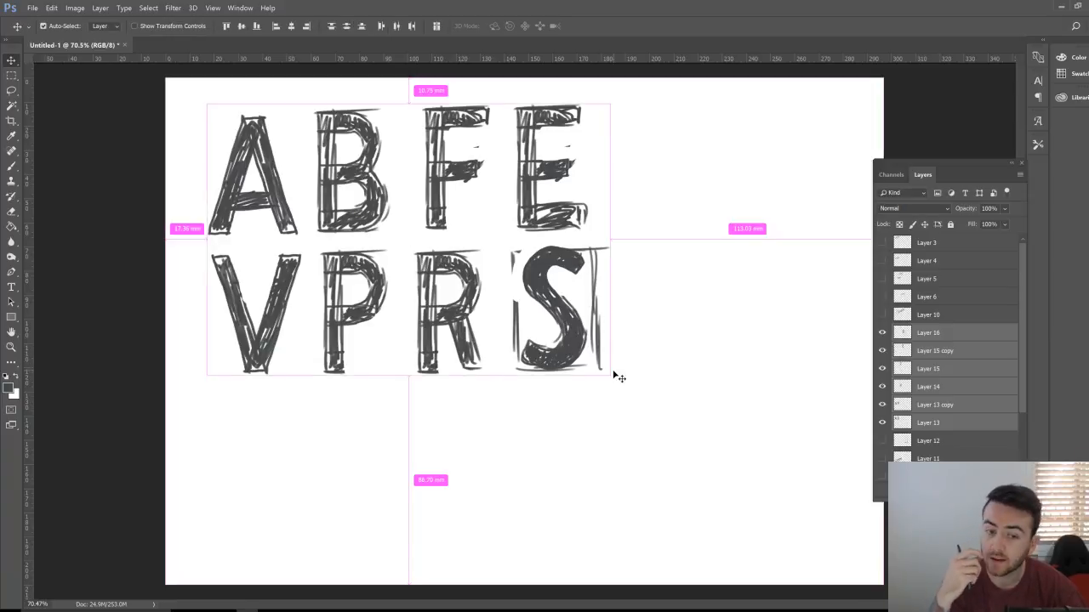
key("ctrl+z")
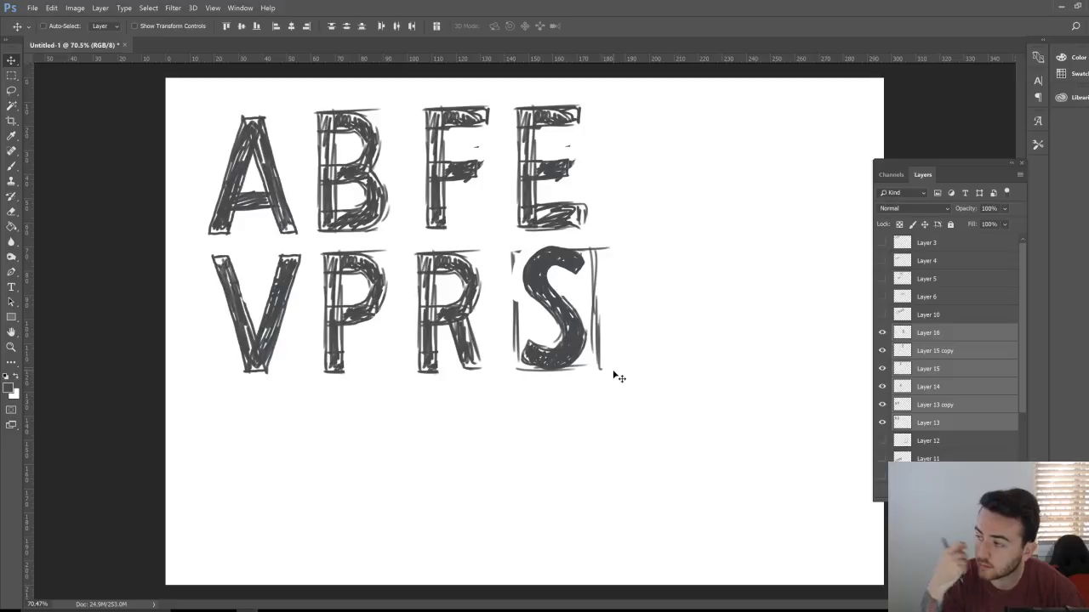
key("ctrl+alt+shift+e")
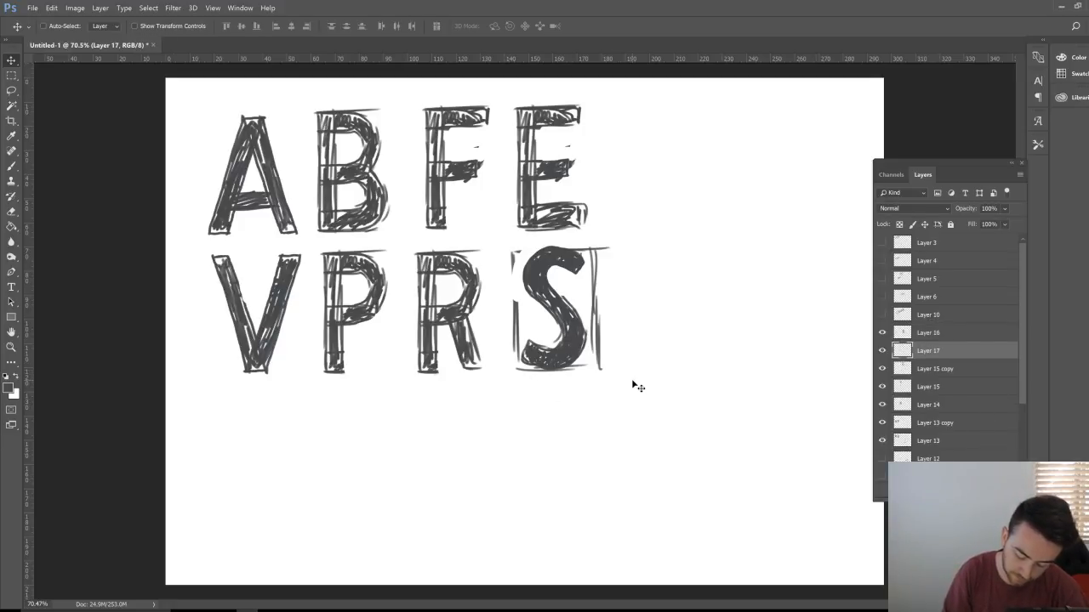
Step: Write 'Sami' in brush script to the right of the capitals
key("b")
mouse_move(709, 204)
left_mouse_down()
mouse_move(693, 286)
mouse_move(672, 302)
mouse_move(691, 313)
mouse_move(703, 266)
mouse_move(685, 200)
mouse_move(704, 236)
mouse_move(680, 231)
mouse_move(697, 278)
mouse_move(672, 317)
mouse_move(653, 285)
mouse_move(699, 283)
mouse_move(687, 230)
mouse_move(700, 202)
mouse_move(680, 255)
mouse_move(697, 291)
mouse_move(655, 296)
mouse_move(694, 306)
left_mouse_up()
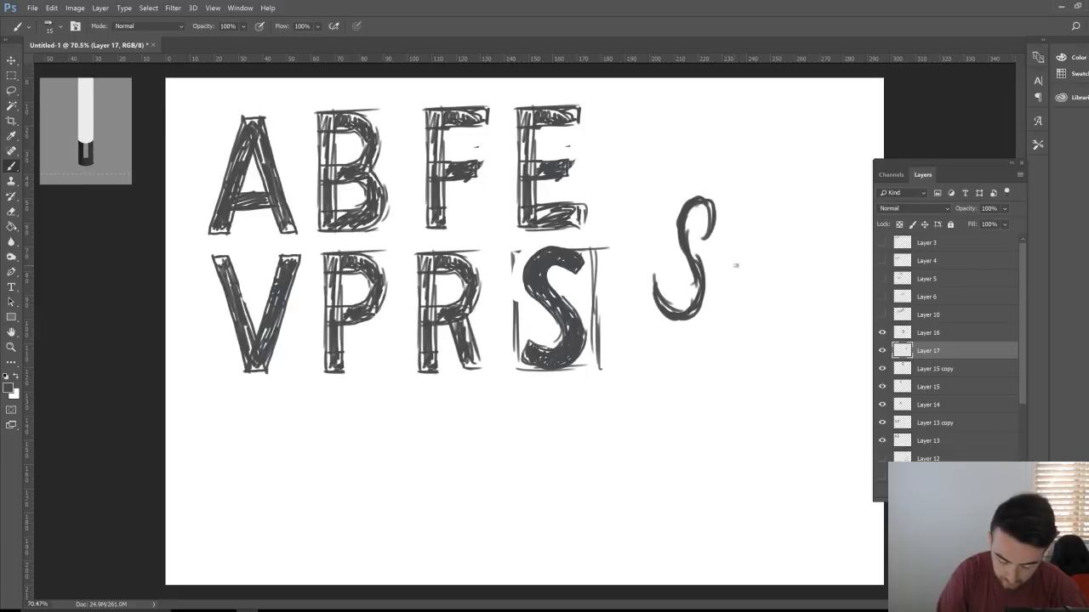
mouse_move(735, 247)
left_mouse_down()
mouse_move(713, 281)
mouse_move(724, 243)
mouse_move(722, 284)
mouse_move(713, 269)
mouse_move(717, 281)
mouse_move(745, 245)
mouse_move(735, 281)
mouse_move(766, 233)
mouse_move(753, 275)
left_mouse_up()
mouse_move(754, 276)
left_mouse_down()
mouse_move(788, 224)
mouse_move(771, 277)
left_mouse_up()
left_click_drag(787, 230, 775, 268)
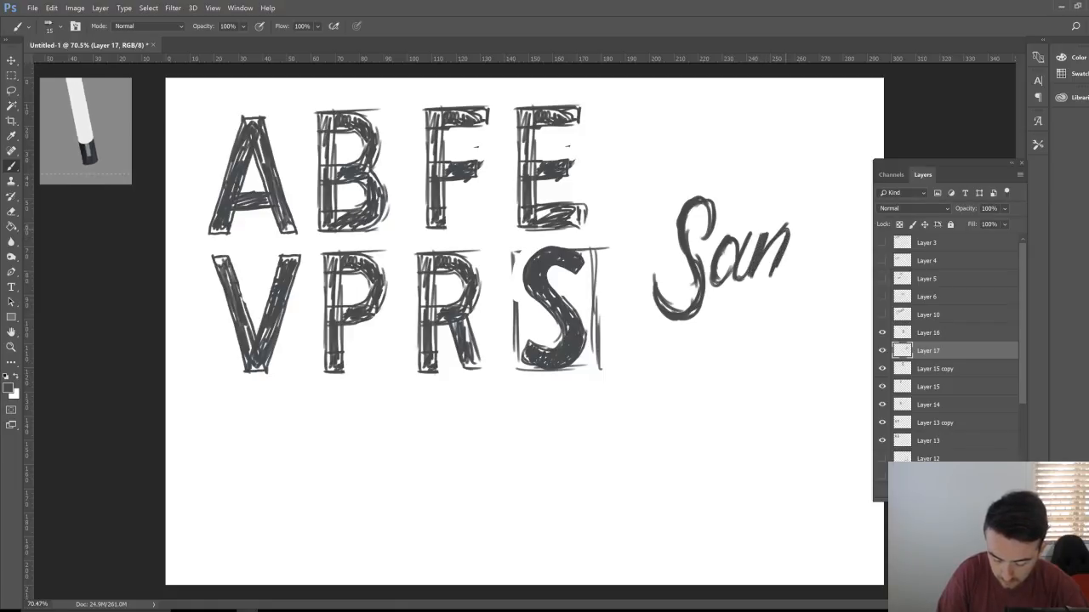
mouse_move(788, 227)
left_mouse_down()
mouse_move(771, 279)
mouse_move(814, 228)
mouse_move(793, 281)
left_mouse_up()
mouse_move(815, 231)
left_mouse_down()
mouse_move(813, 244)
mouse_move(796, 288)
mouse_move(818, 283)
mouse_move(802, 281)
mouse_move(835, 232)
mouse_move(817, 283)
left_mouse_up()
mouse_move(838, 229)
left_mouse_down()
mouse_move(833, 237)
mouse_move(838, 226)
left_mouse_up()
mouse_move(831, 268)
left_mouse_down()
mouse_move(820, 283)
mouse_move(841, 287)
mouse_move(848, 240)
left_mouse_up()
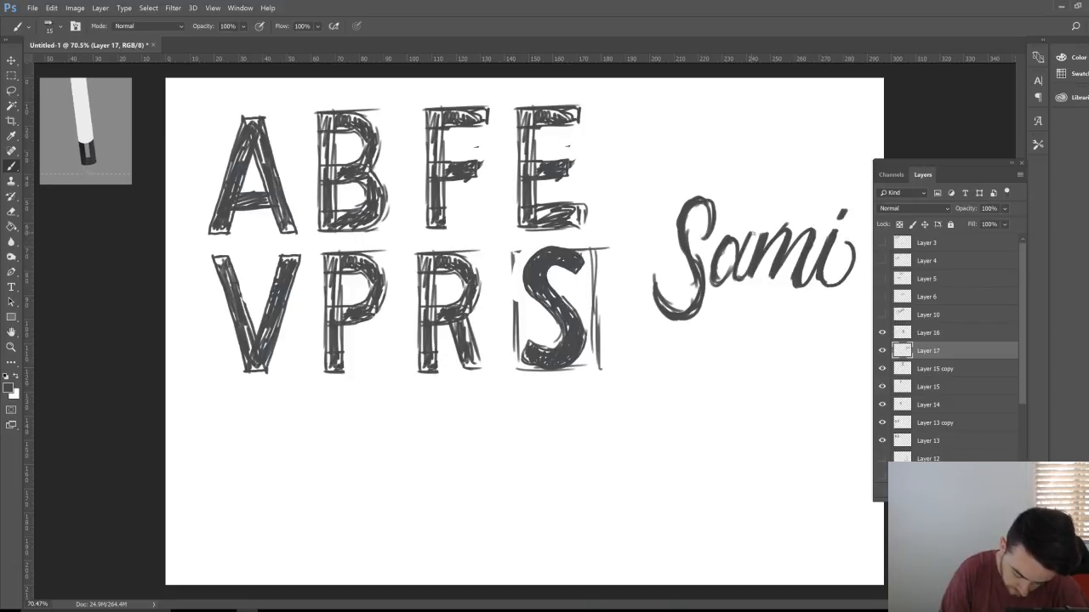
Step: Retrace the m's downstroke and the script S's stem and tail to thicken them
mouse_move(753, 230)
left_mouse_down()
mouse_move(732, 281)
mouse_move(747, 279)
mouse_move(725, 243)
mouse_move(713, 261)
mouse_move(720, 284)
mouse_move(729, 281)
left_mouse_up()
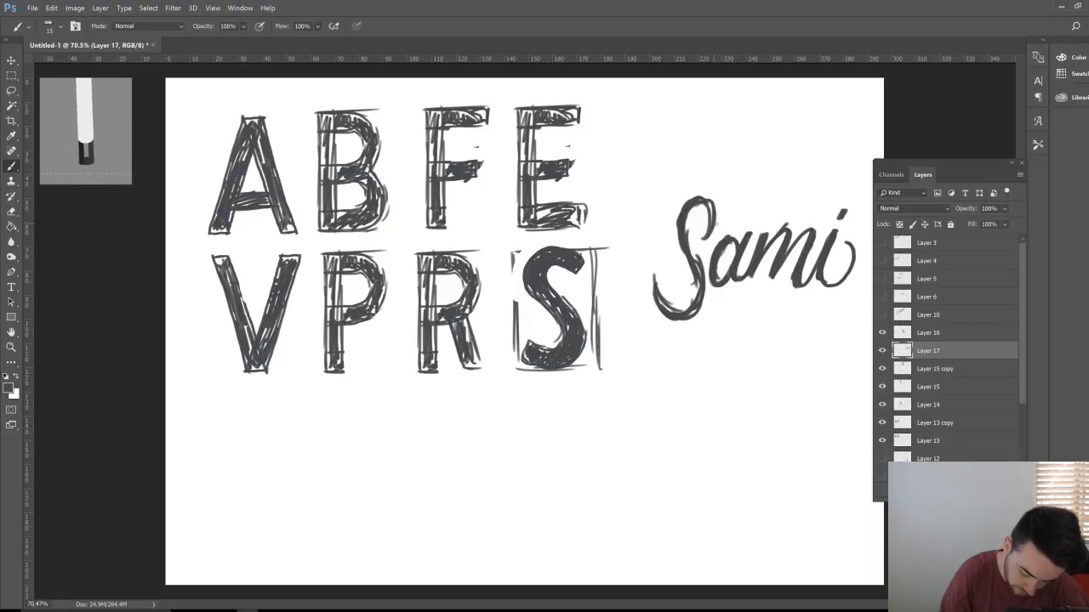
left_click_drag(678, 226, 684, 259)
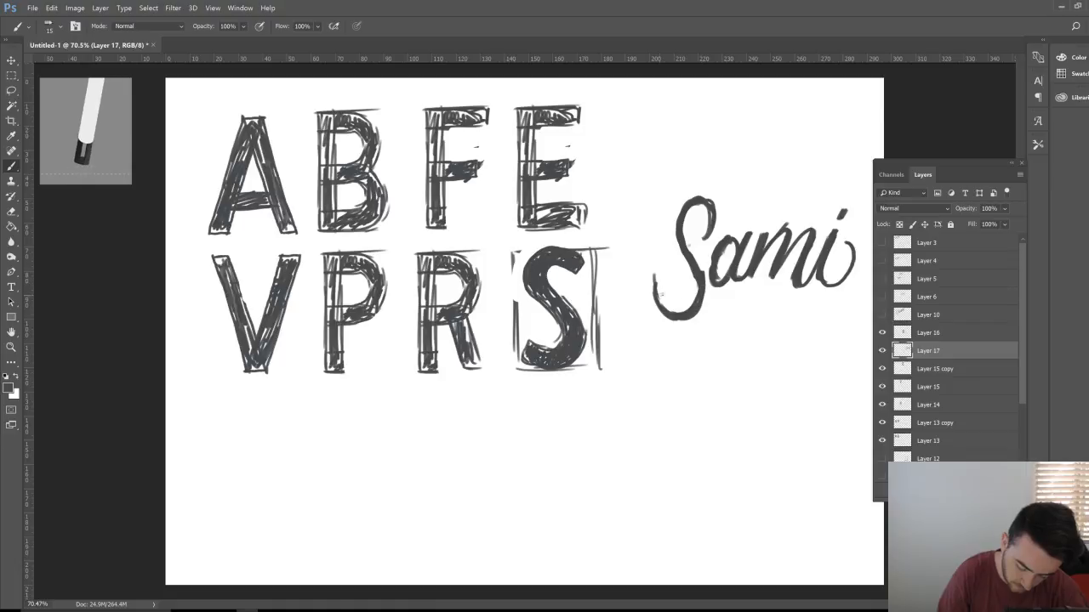
mouse_move(652, 286)
left_mouse_down()
mouse_move(655, 305)
mouse_move(685, 321)
left_mouse_up()
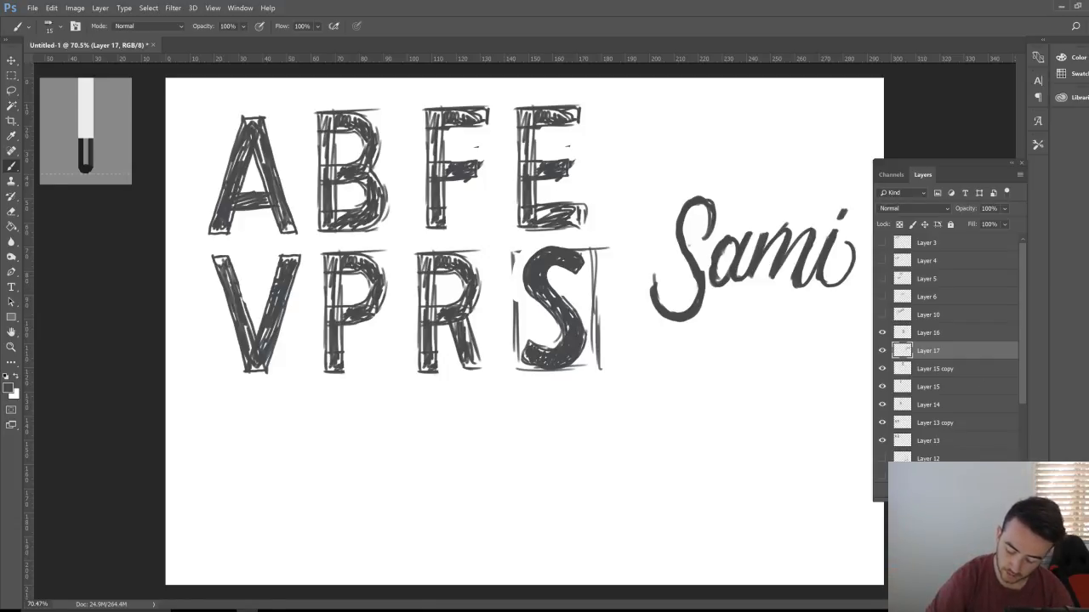
Step: Add empty Layer 18 above the Sami lettering layer
key("ctrl+shift+alt+n")
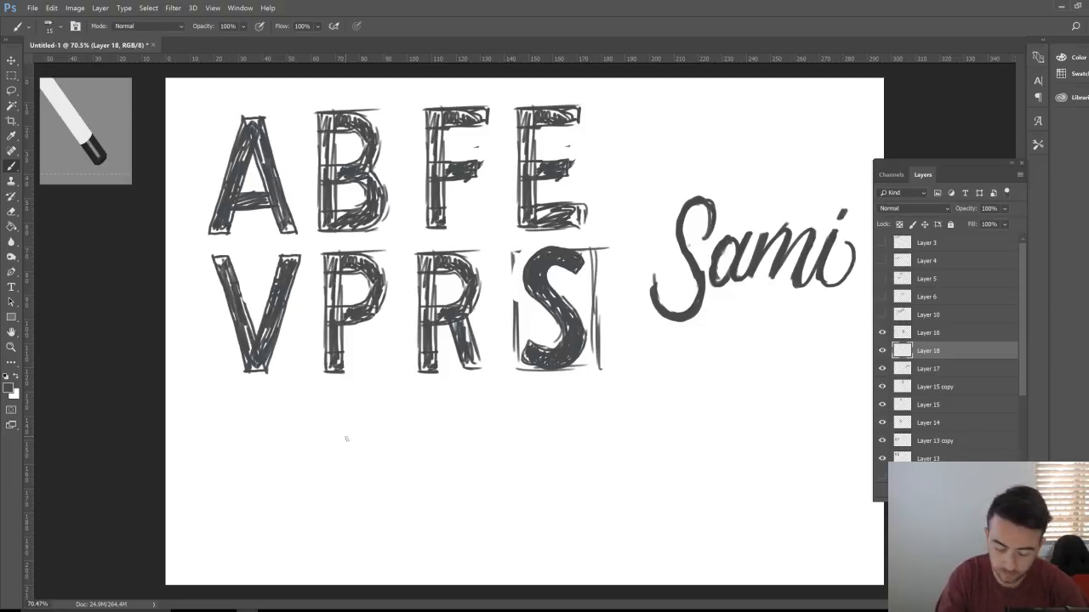
Step: Zoom in above 'Sami' and draw a serif capital A with feet, apex cap and crossbar
key("e")
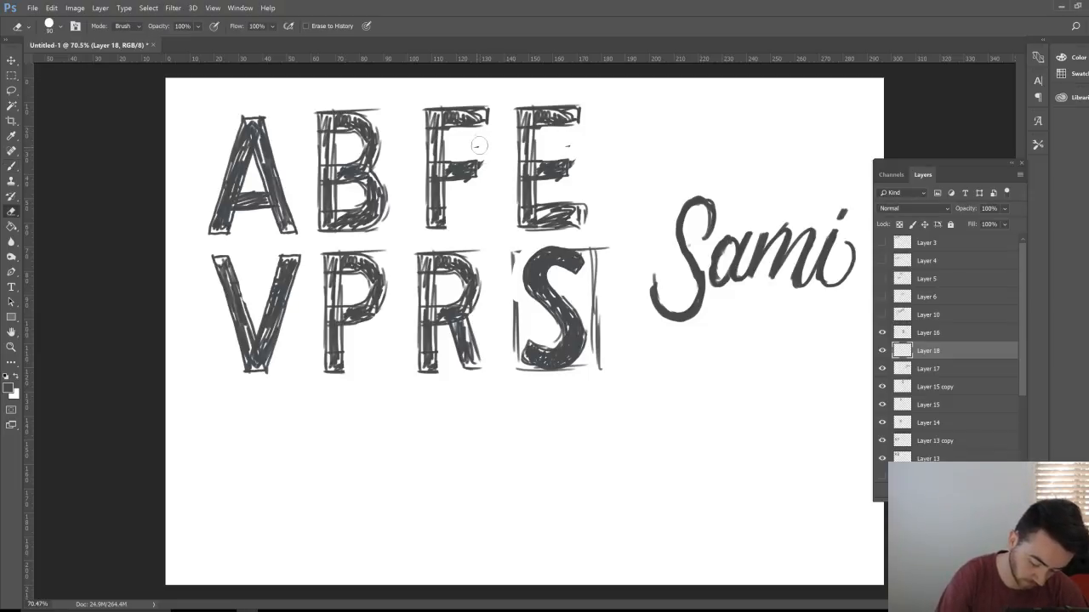
key("z")
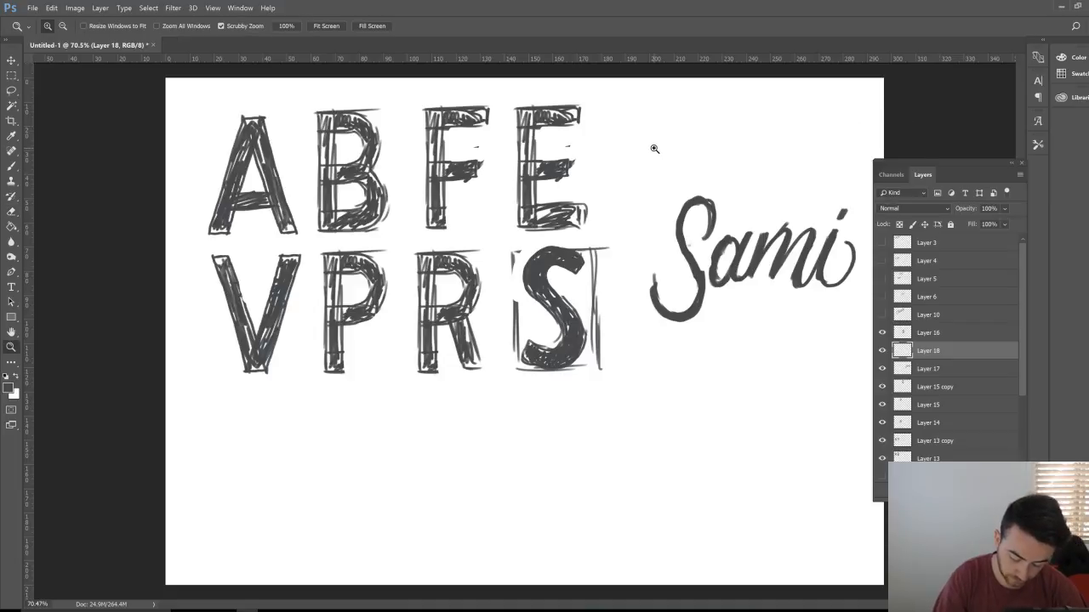
left_click_drag(654, 148, 675, 133)
key("b")
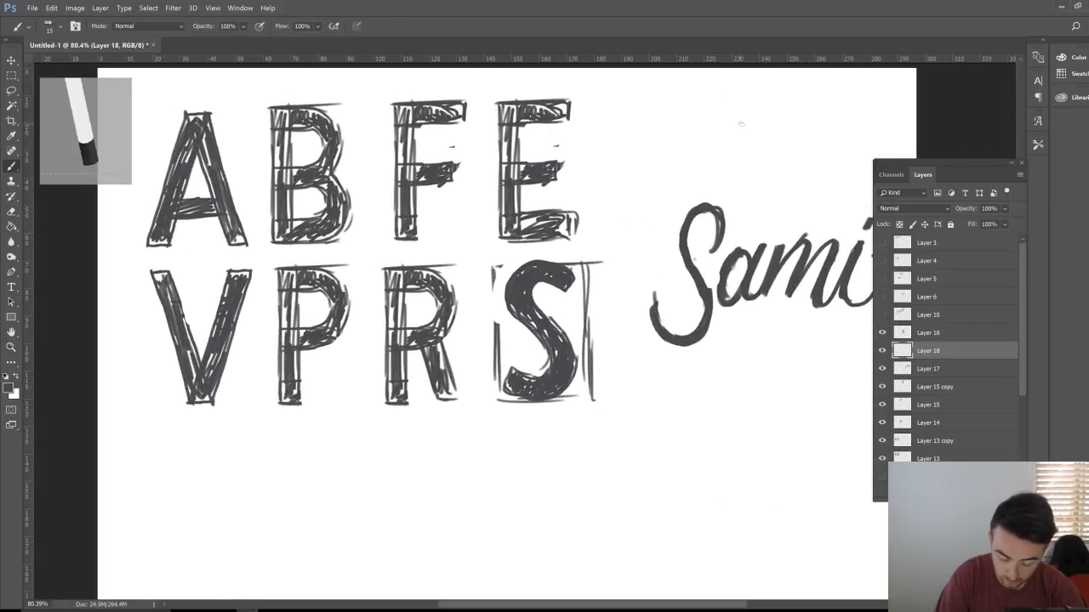
left_click_drag(761, 108, 736, 181)
key("z")
mouse_move(788, 148)
left_mouse_down()
mouse_move(794, 165)
mouse_move(427, 282)
mouse_move(401, 223)
mouse_move(392, 231)
mouse_move(415, 314)
left_mouse_up()
key("b")
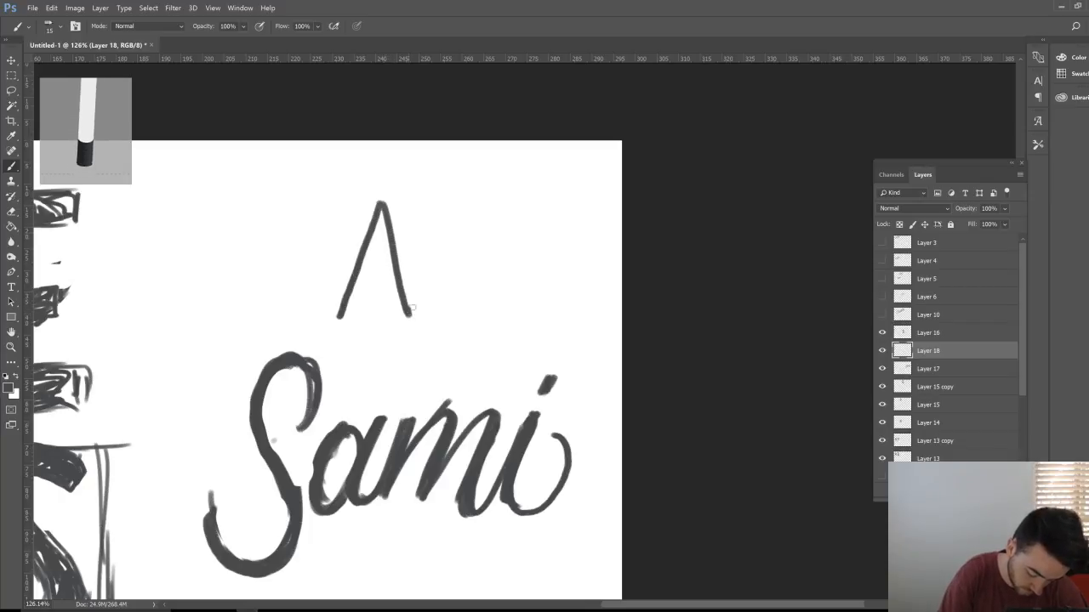
mouse_move(336, 321)
left_mouse_down()
mouse_move(324, 321)
mouse_move(353, 321)
left_mouse_up()
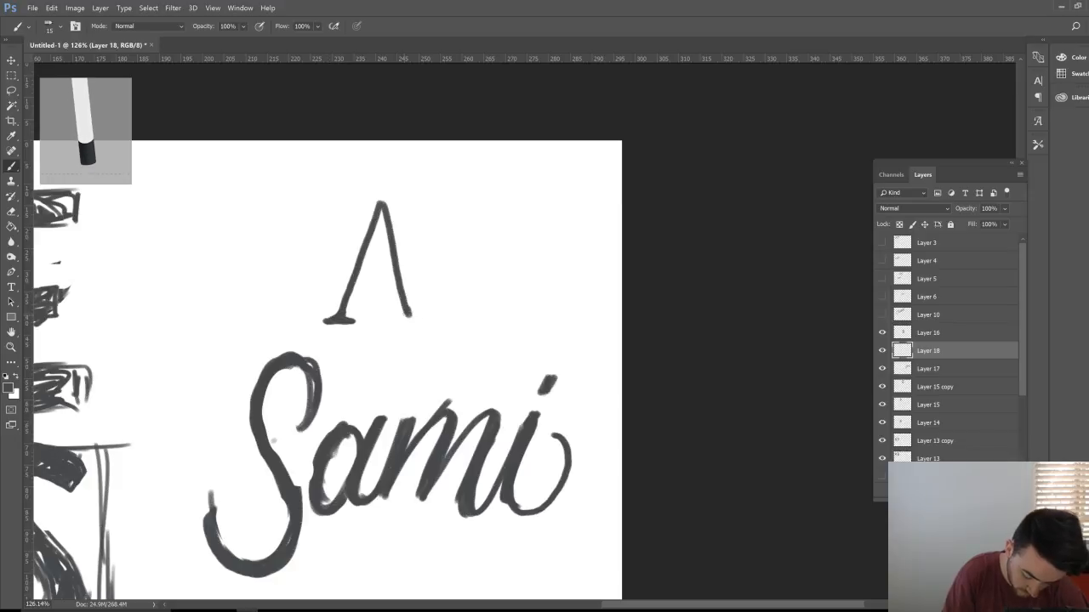
left_click_drag(398, 320, 427, 320)
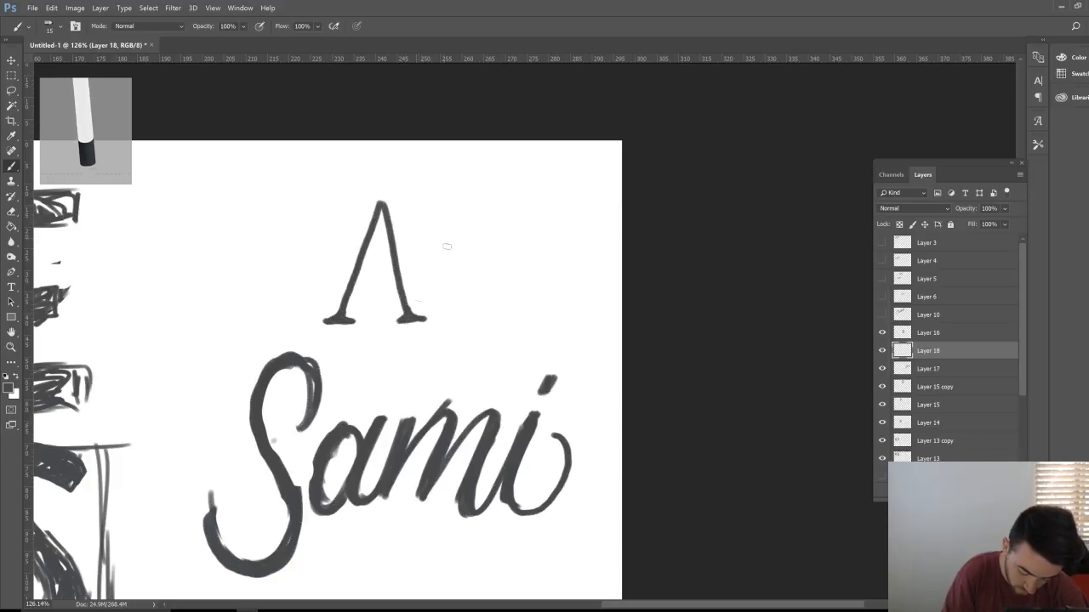
mouse_move(373, 202)
left_mouse_down()
mouse_move(397, 200)
mouse_move(388, 204)
left_mouse_up()
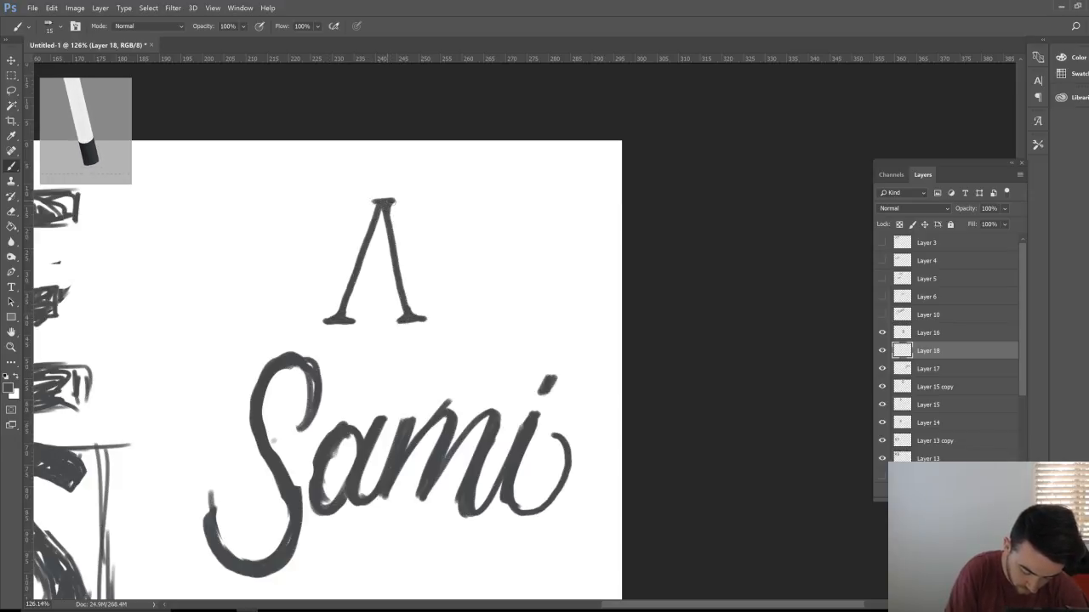
left_click_drag(360, 273, 396, 273)
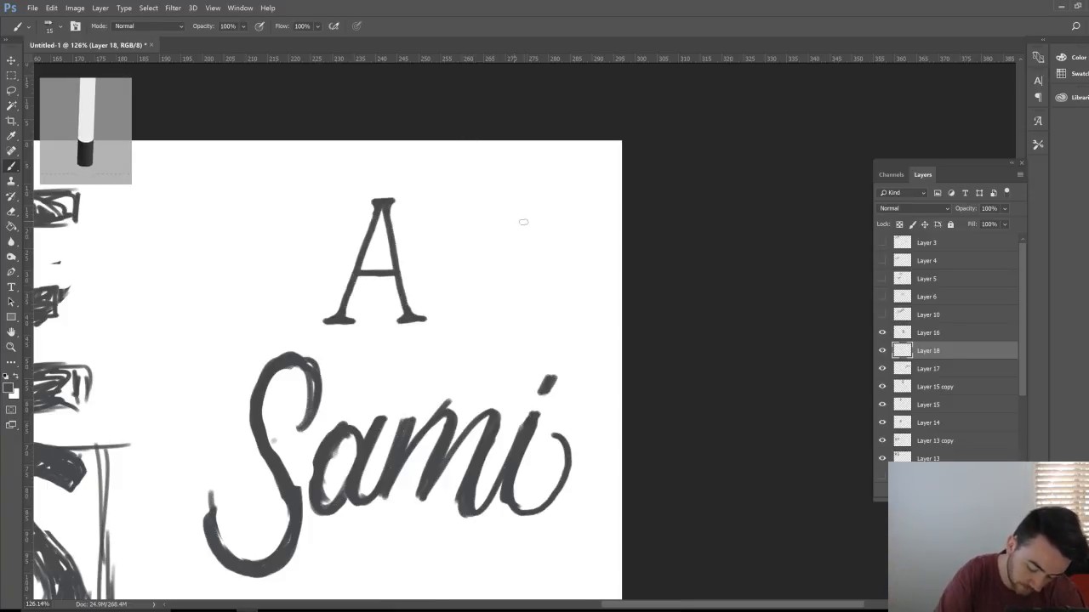
Step: Draw a serif B beside the A, then fit the whole sheet in view
mouse_move(482, 202)
left_mouse_down()
mouse_move(481, 316)
mouse_move(479, 198)
mouse_move(527, 202)
mouse_move(533, 237)
left_mouse_up()
mouse_move(483, 261)
left_mouse_down()
mouse_move(526, 255)
mouse_move(535, 216)
left_mouse_up()
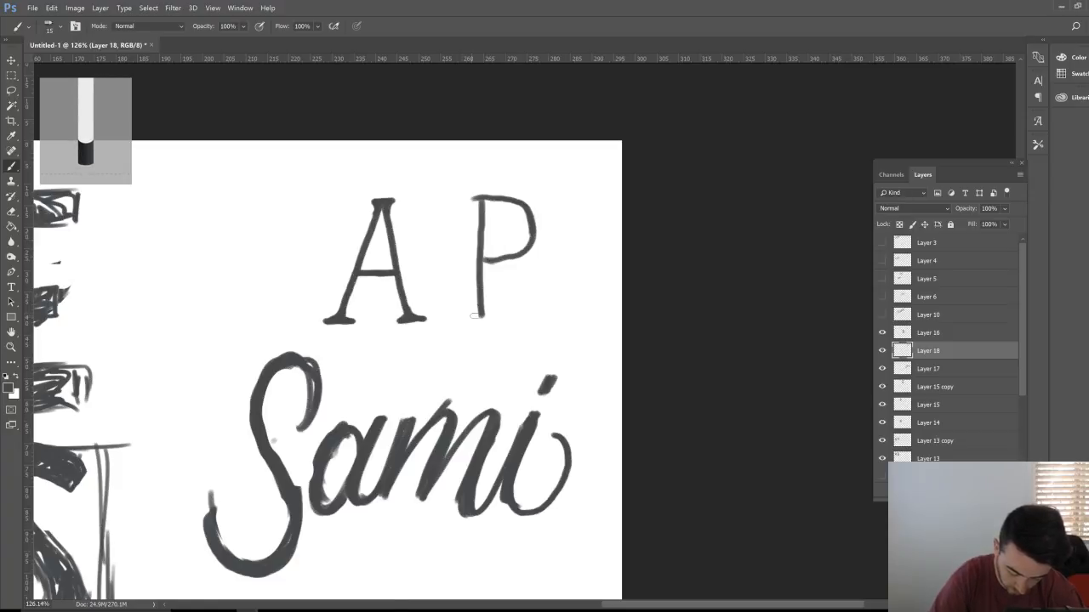
mouse_move(476, 316)
left_mouse_down()
mouse_move(540, 307)
mouse_move(536, 270)
mouse_move(481, 257)
left_mouse_up()
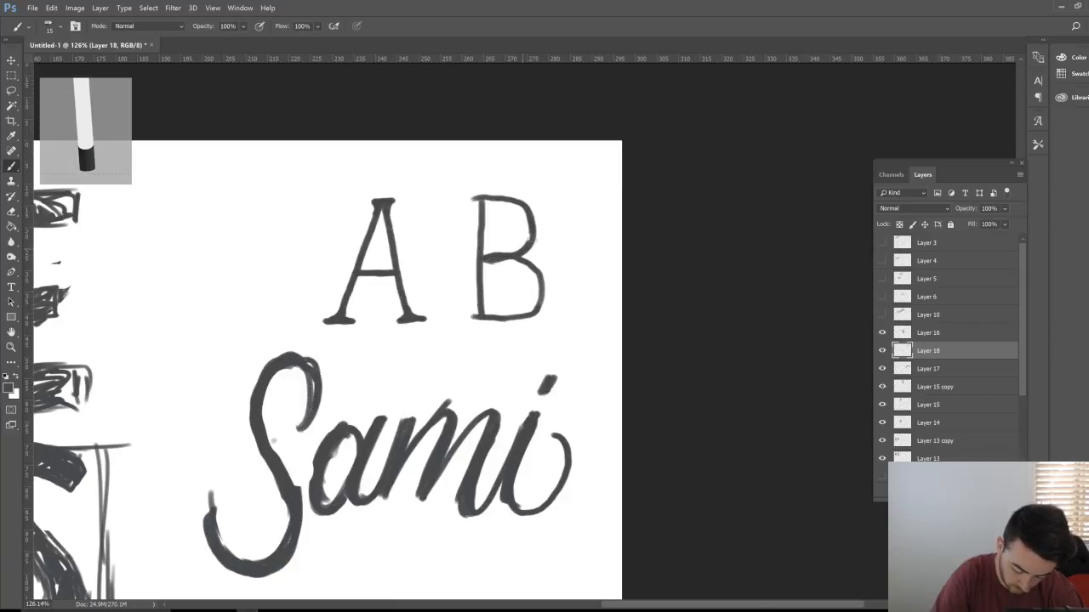
left_click_drag(473, 198, 482, 308)
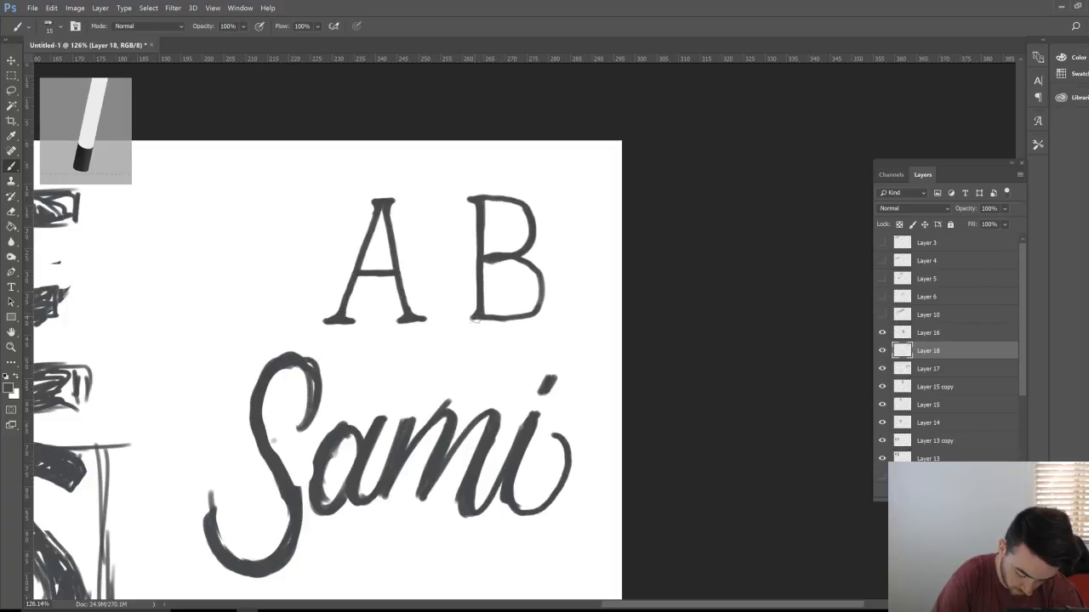
key("h")
key("ctrl+0")
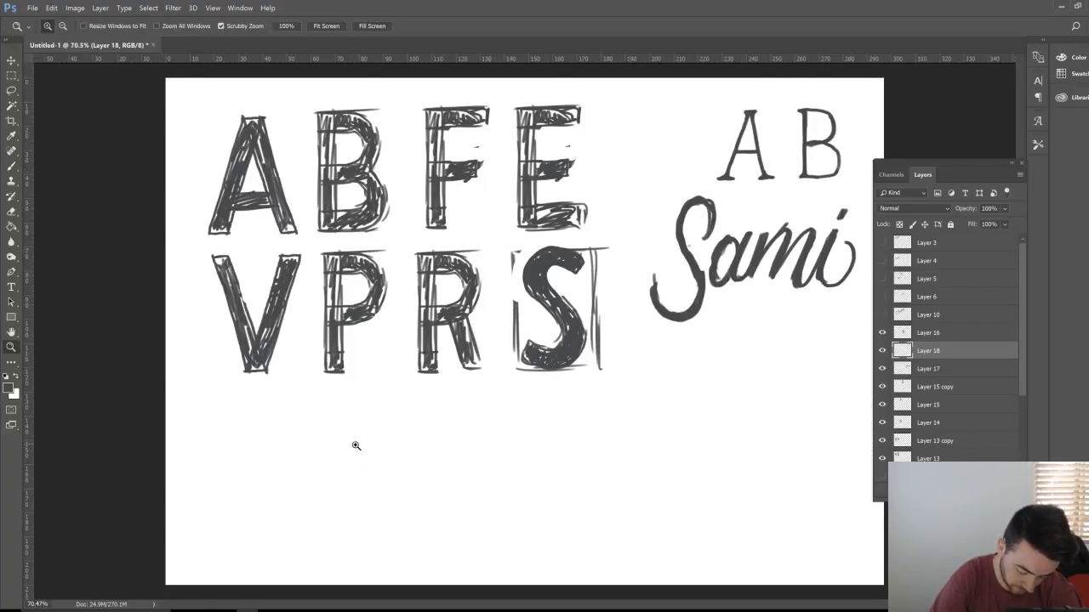
Step: Draw the skull's eye sockets, nose, shaded cheeks, jaw and teeth below the letters
mouse_move(352, 445)
left_mouse_down()
mouse_move(451, 406)
mouse_move(400, 238)
left_mouse_up()
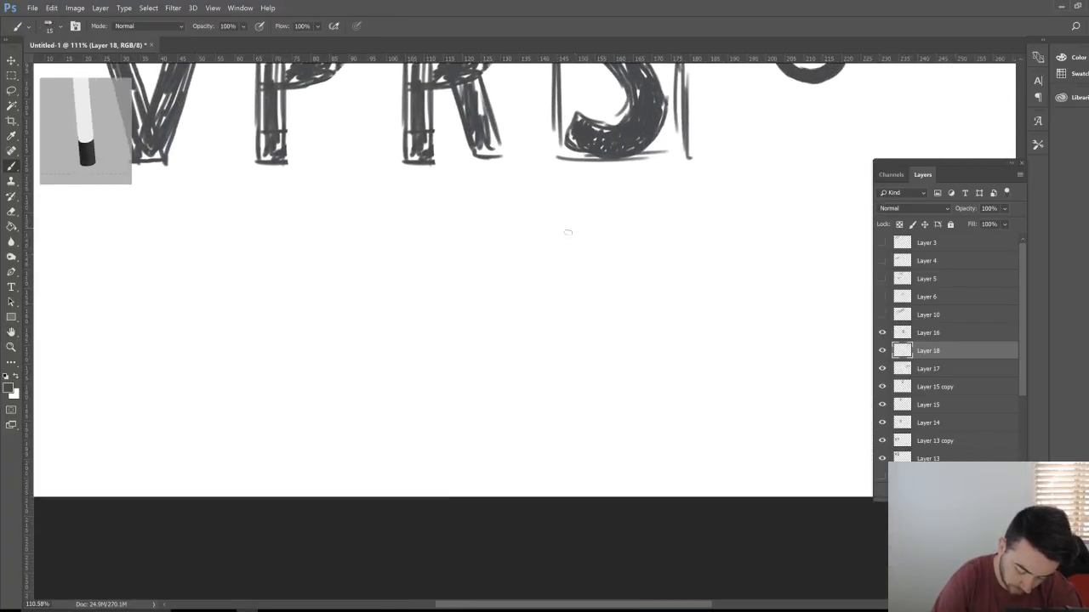
mouse_move(563, 248)
left_mouse_down()
mouse_move(540, 287)
mouse_move(551, 301)
mouse_move(570, 297)
mouse_move(575, 280)
mouse_move(562, 248)
mouse_move(589, 317)
mouse_move(606, 312)
mouse_move(609, 260)
mouse_move(609, 283)
mouse_move(633, 295)
mouse_move(640, 274)
mouse_move(616, 247)
mouse_move(640, 256)
mouse_move(651, 291)
left_mouse_up()
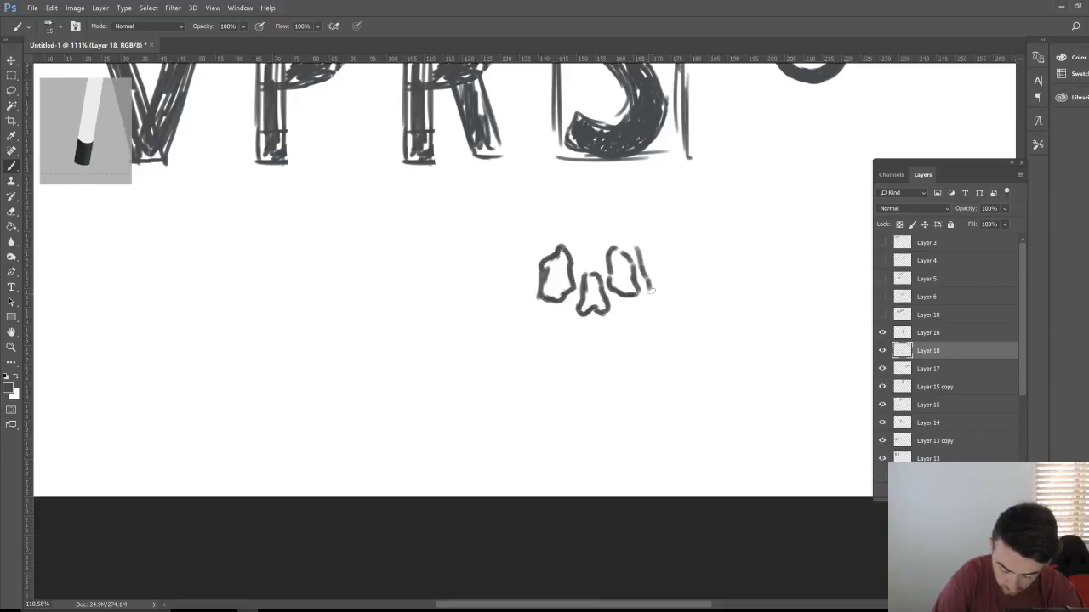
mouse_move(538, 248)
left_mouse_down()
mouse_move(534, 320)
mouse_move(556, 313)
mouse_move(533, 309)
mouse_move(557, 332)
left_mouse_up()
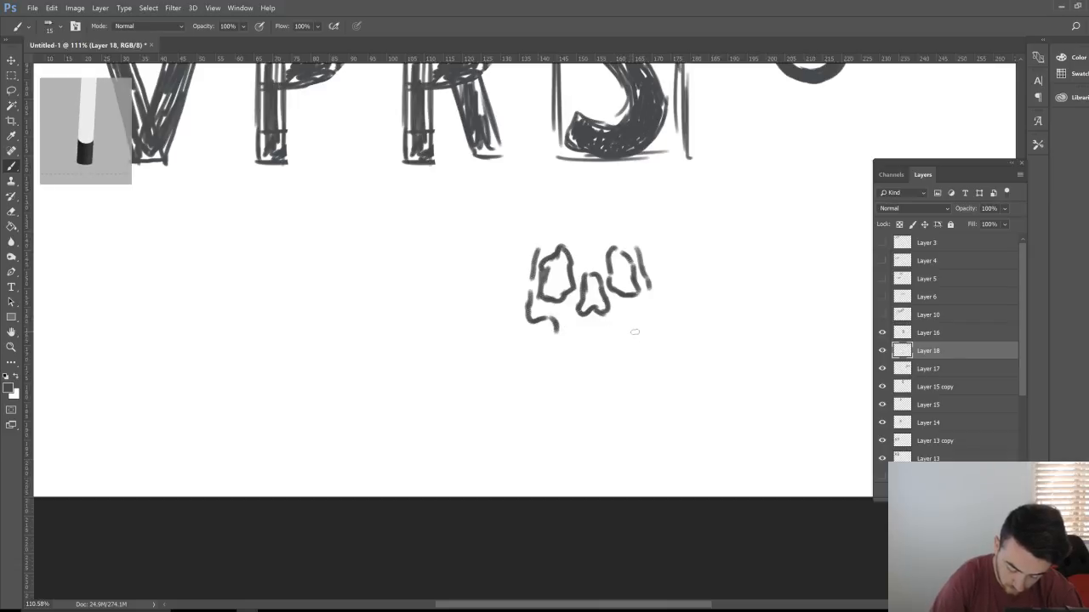
mouse_move(634, 331)
left_mouse_down()
mouse_move(658, 293)
mouse_move(651, 282)
left_mouse_up()
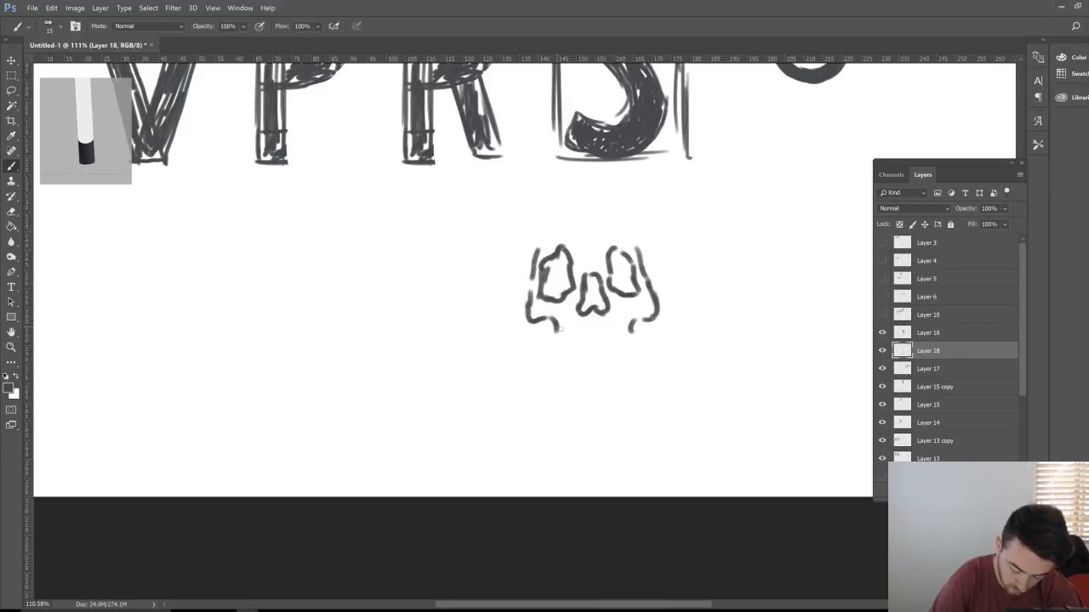
mouse_move(545, 326)
left_mouse_down()
mouse_move(549, 362)
mouse_move(583, 381)
mouse_move(639, 366)
left_mouse_up()
left_click_drag(653, 317, 644, 364)
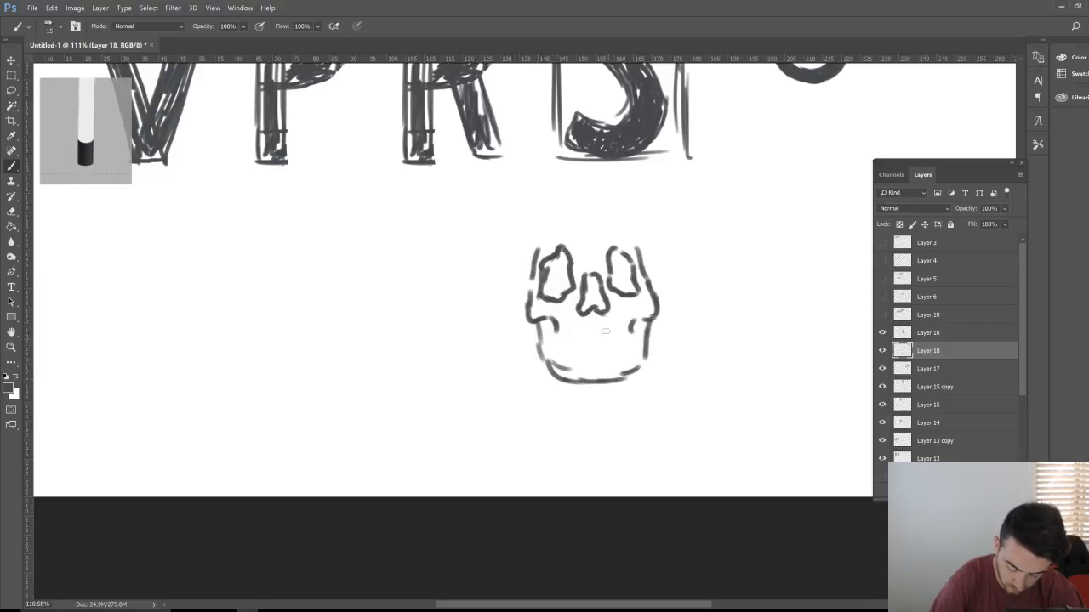
left_click_drag(549, 322, 551, 354)
left_click_drag(640, 324, 638, 350)
mouse_move(558, 327)
left_mouse_down()
mouse_move(557, 349)
mouse_move(642, 341)
left_mouse_up()
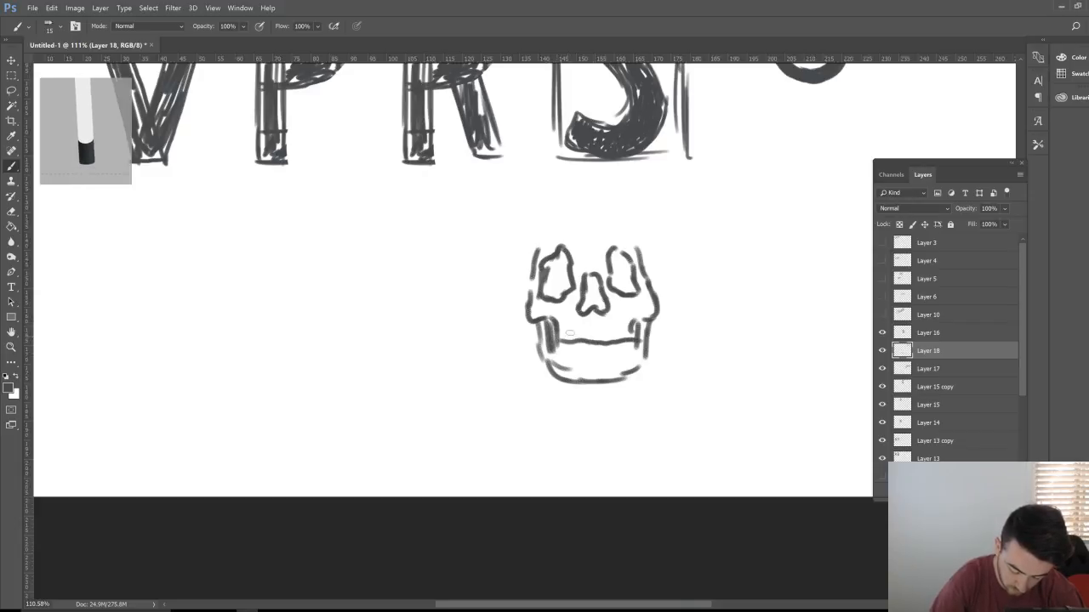
mouse_move(569, 332)
left_mouse_down()
mouse_move(570, 354)
mouse_move(600, 353)
left_mouse_up()
left_click_drag(616, 331, 616, 354)
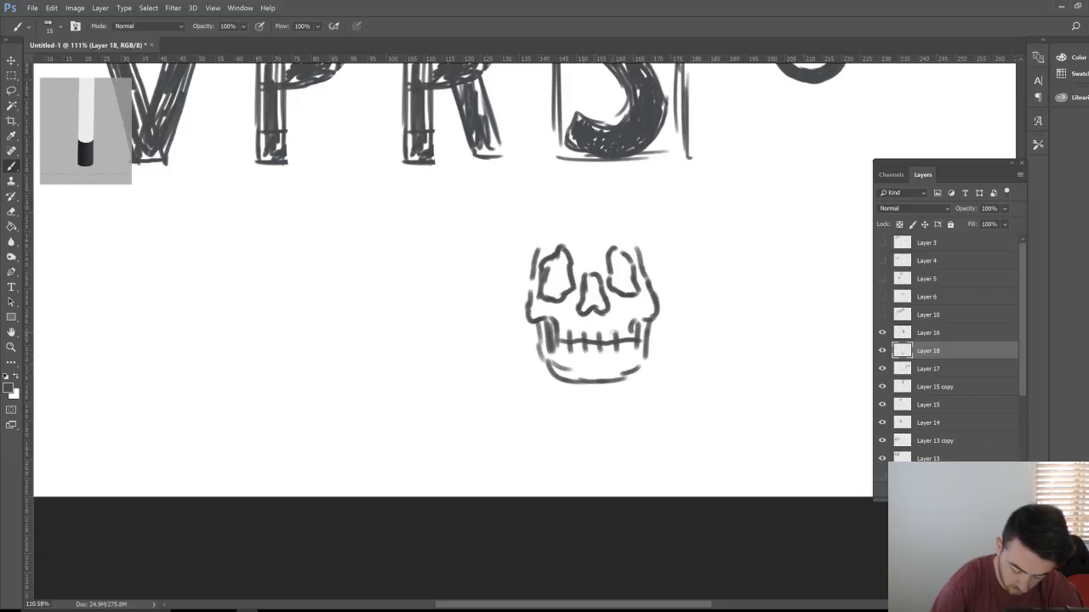
Step: Complete the cranium outline and add a fletched arrow piercing the skull
mouse_move(528, 284)
left_mouse_down()
mouse_move(528, 214)
mouse_move(537, 259)
left_mouse_up()
left_click_drag(642, 253, 631, 238)
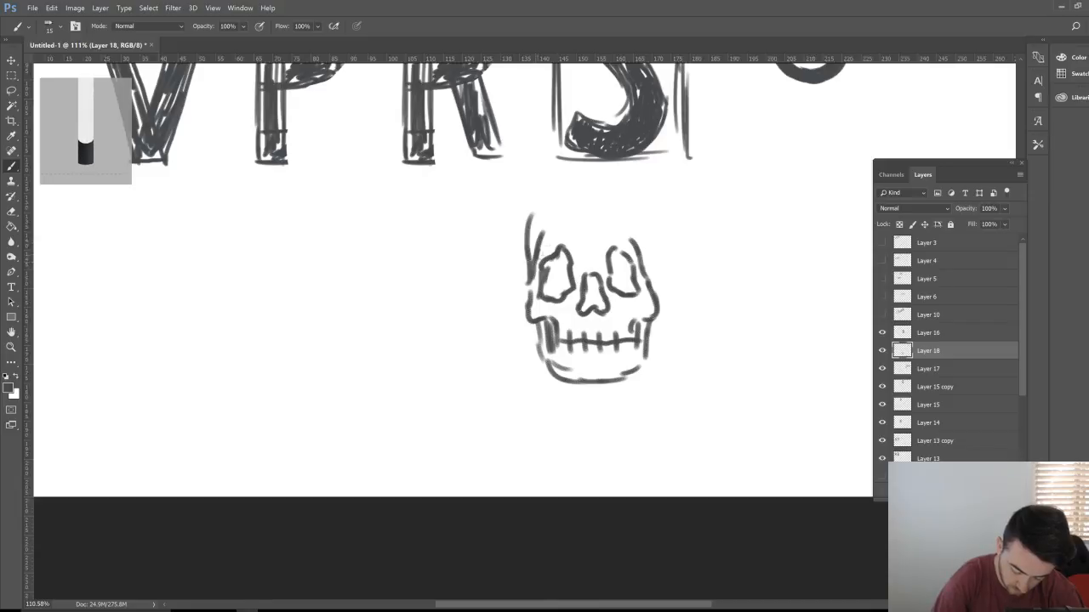
mouse_move(532, 277)
left_mouse_down()
mouse_move(527, 220)
mouse_move(555, 196)
mouse_move(606, 192)
left_mouse_up()
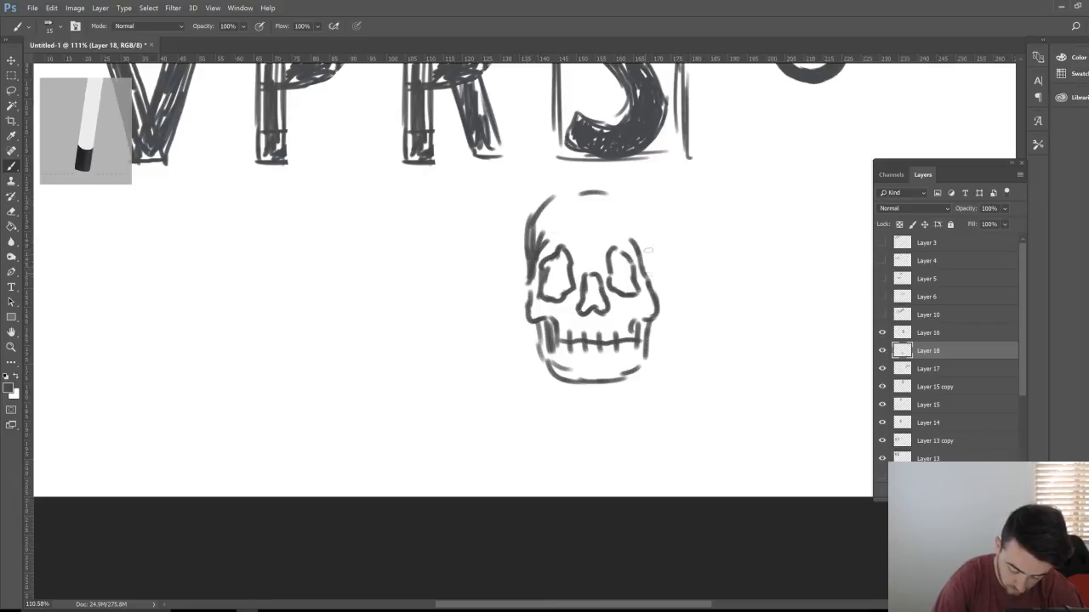
mouse_move(648, 254)
left_mouse_down()
mouse_move(631, 197)
mouse_move(577, 188)
mouse_move(546, 207)
left_mouse_up()
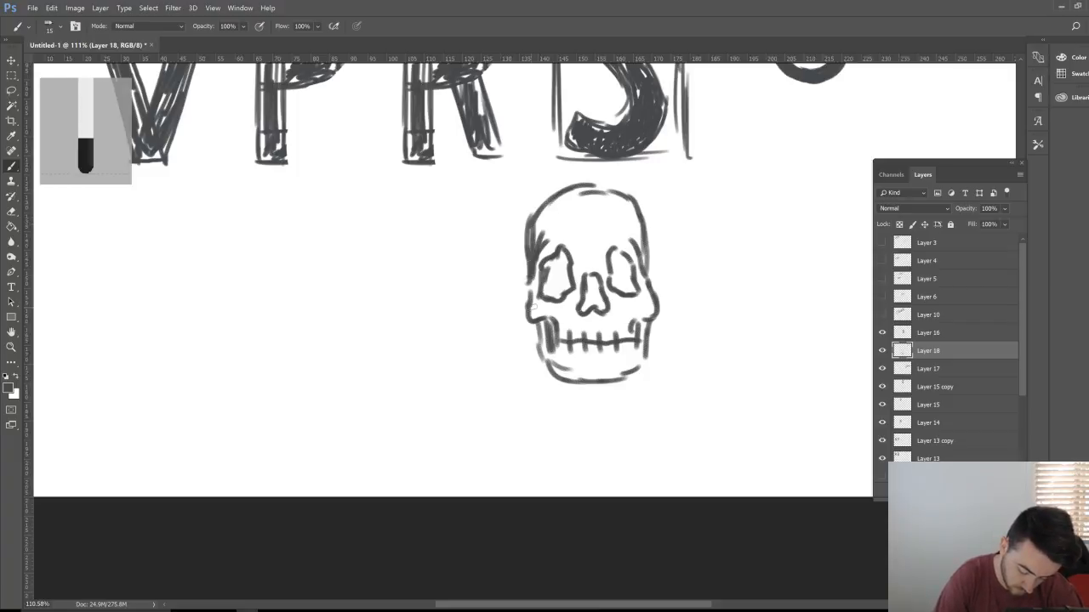
mouse_move(667, 186)
left_mouse_down()
mouse_move(627, 226)
mouse_move(614, 220)
mouse_move(638, 233)
left_mouse_up()
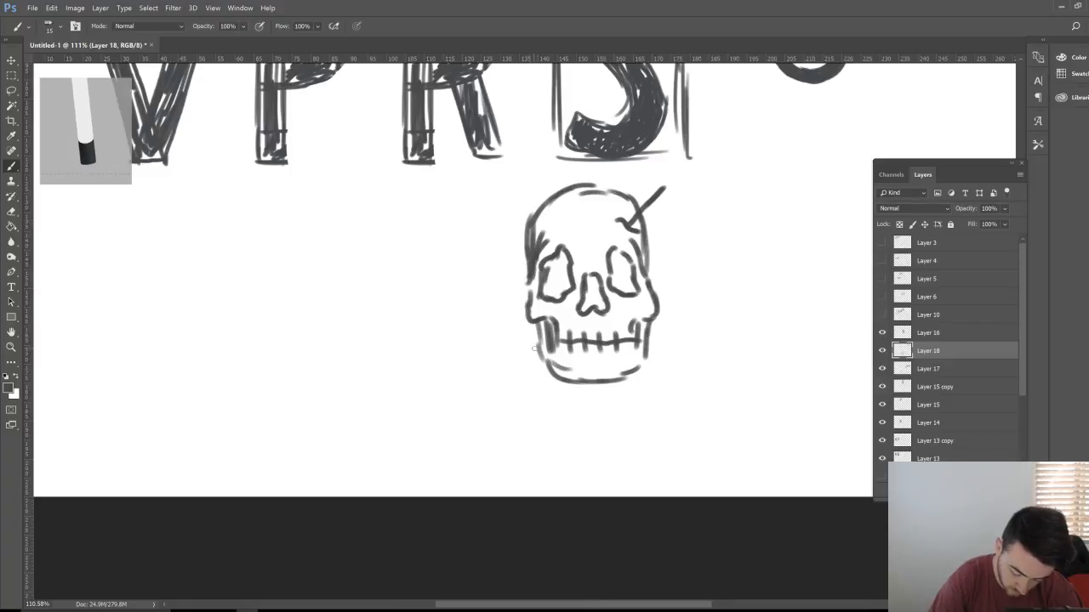
mouse_move(517, 371)
left_mouse_down()
mouse_move(537, 347)
mouse_move(510, 364)
mouse_move(514, 378)
mouse_move(529, 364)
left_mouse_up()
mouse_move(653, 187)
left_mouse_down()
mouse_move(641, 202)
mouse_move(662, 167)
mouse_move(672, 186)
mouse_move(690, 182)
mouse_move(665, 205)
mouse_move(691, 185)
left_mouse_up()
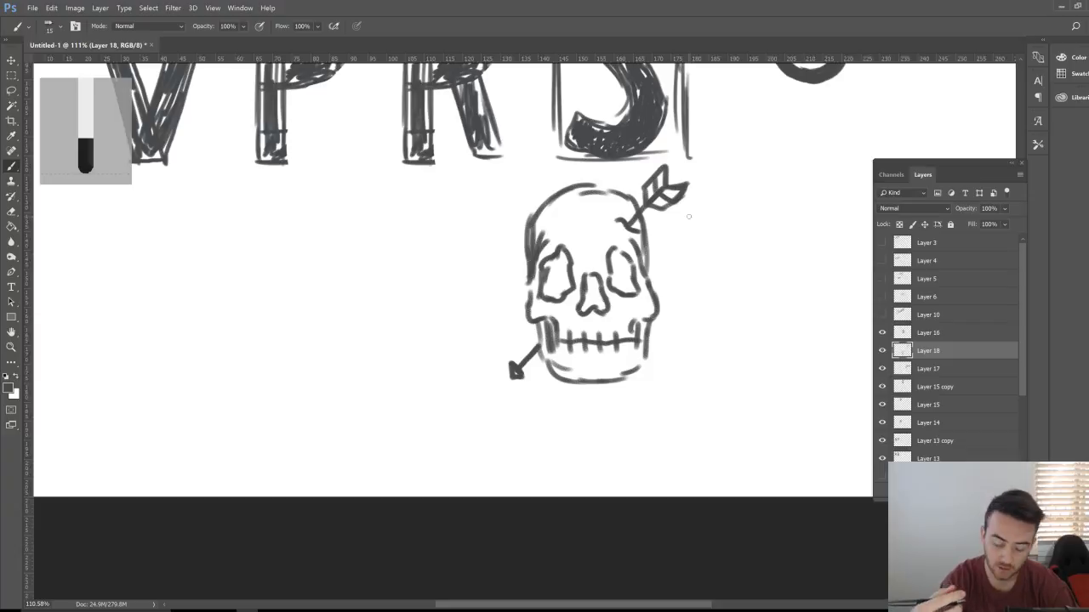
key("h")
scroll(689, 213, "down", 4)
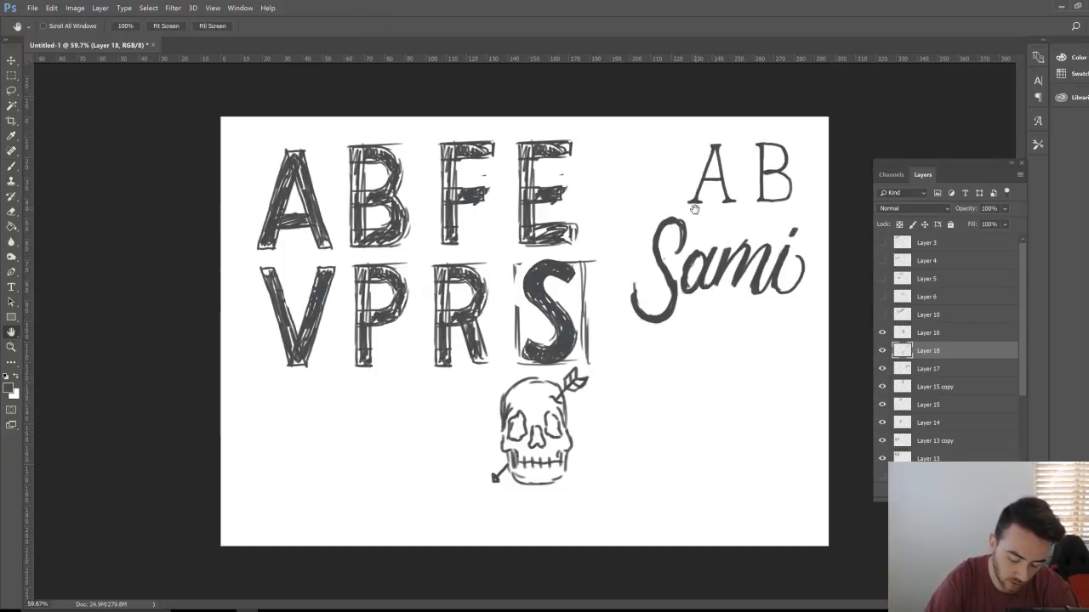
scroll(648, 313, "up", 3)
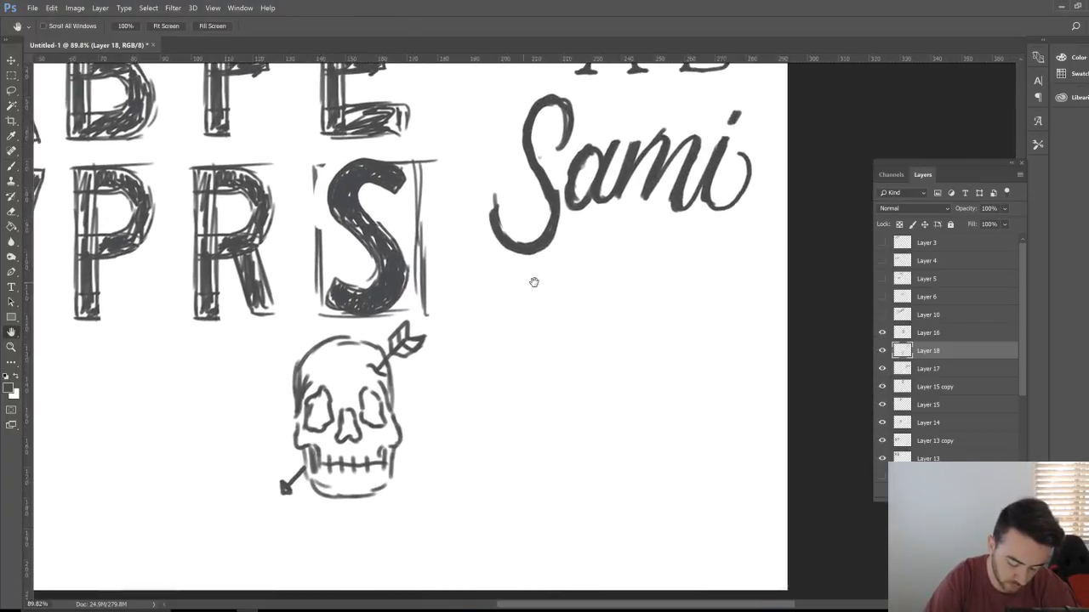
key("b")
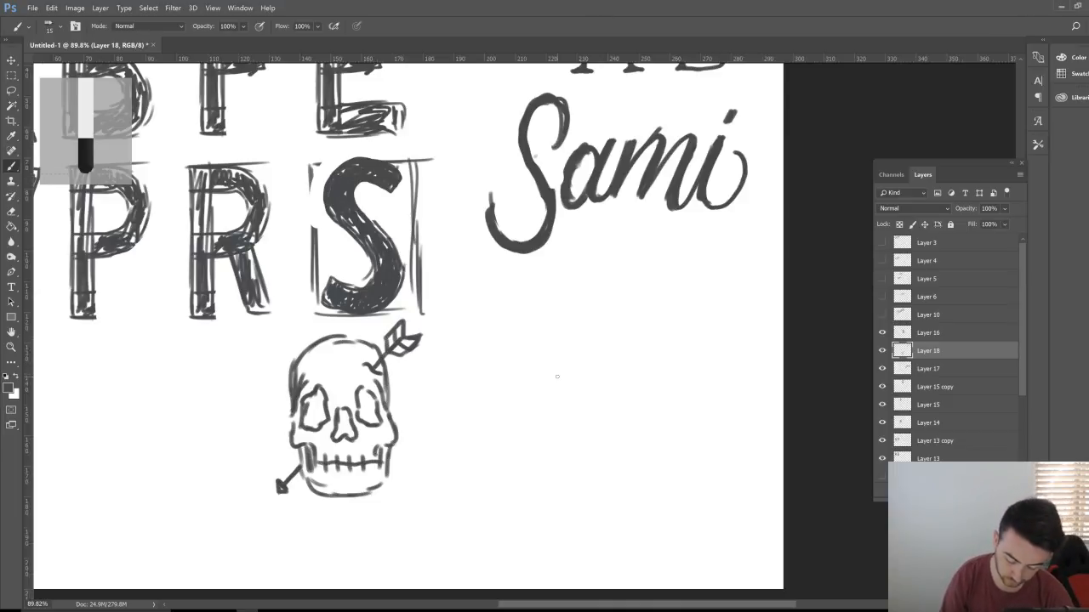
Step: Draw a dagger with a dark, shaded handle below the Sami script
mouse_move(568, 297)
left_mouse_down()
mouse_move(592, 297)
mouse_move(578, 309)
mouse_move(569, 298)
mouse_move(575, 352)
mouse_move(587, 351)
mouse_move(579, 379)
mouse_move(562, 381)
mouse_move(595, 367)
mouse_move(578, 374)
mouse_move(575, 392)
mouse_move(585, 449)
mouse_move(594, 376)
mouse_move(585, 430)
left_mouse_up()
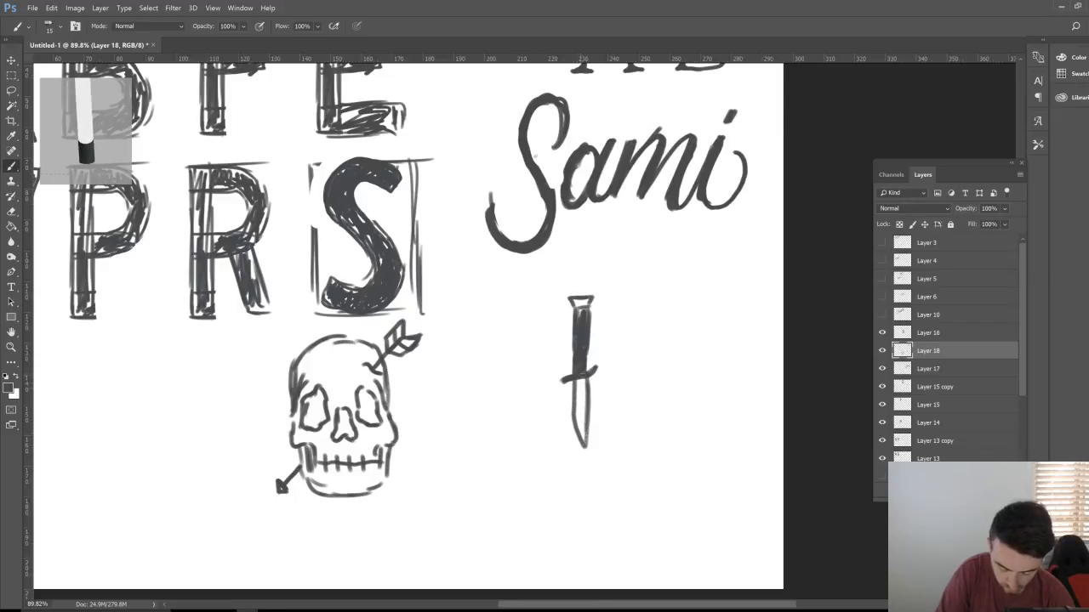
left_click_drag(582, 376, 582, 427)
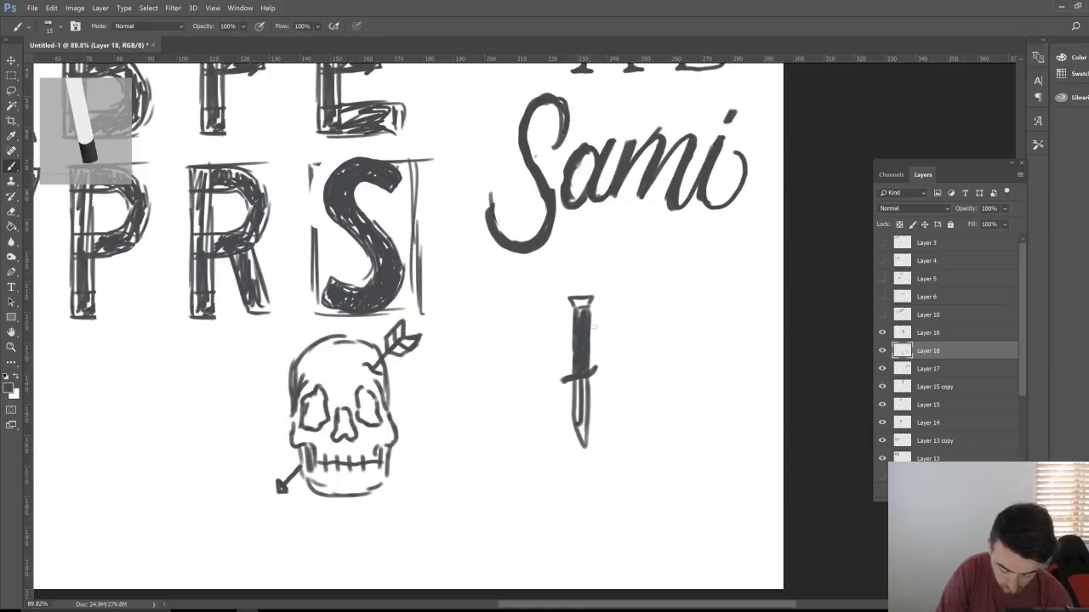
left_click_drag(581, 317, 586, 301)
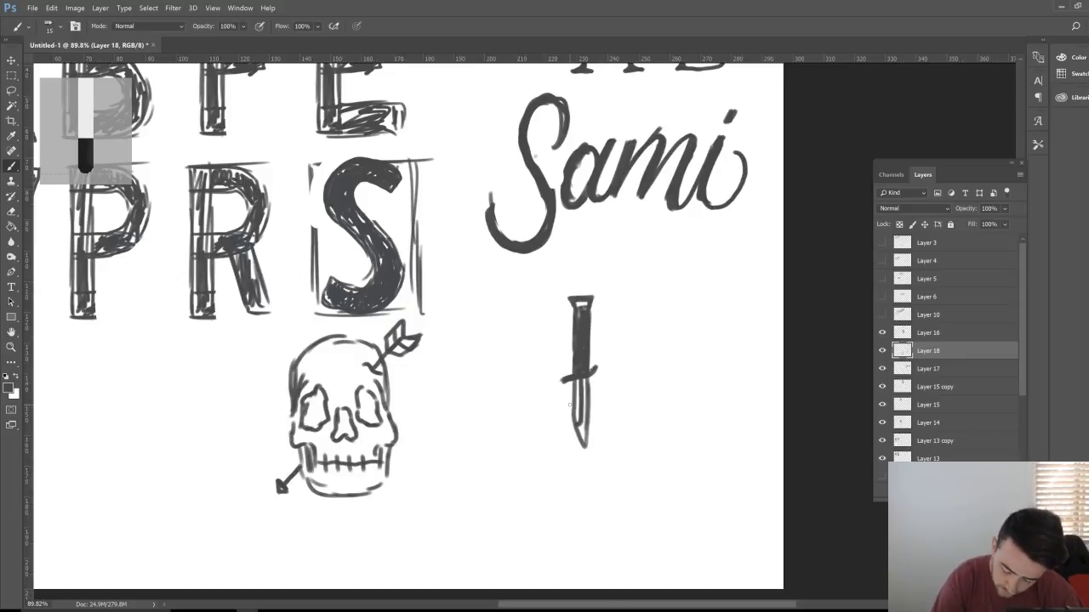
Step: Shift the skull and dagger to the left and add a new empty layer
key("v")
left_click_drag(539, 434, 410, 454)
key("b")
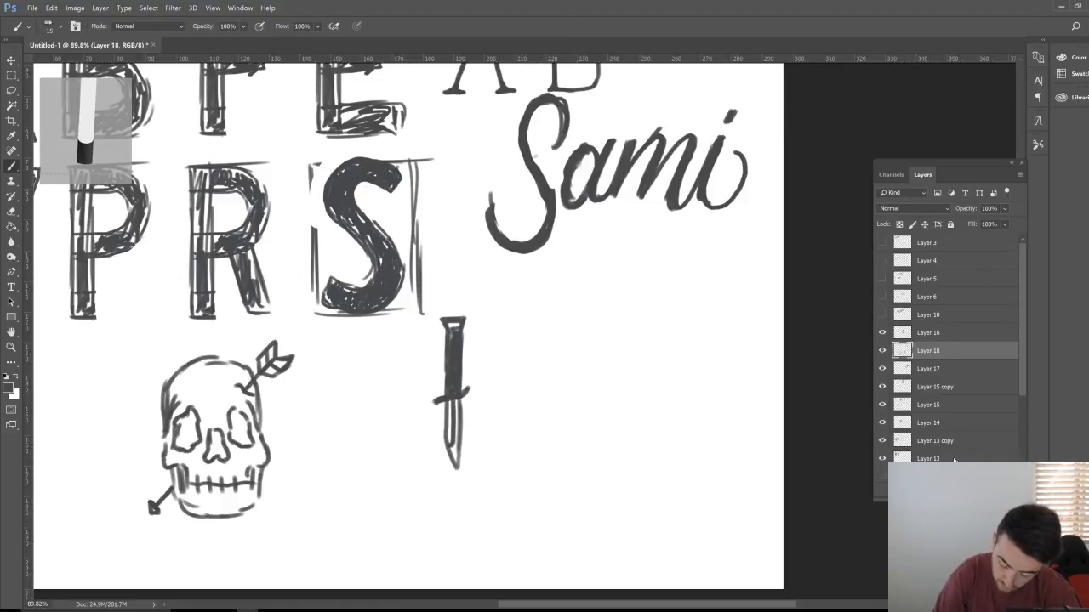
key("ctrl+shift+alt+n")
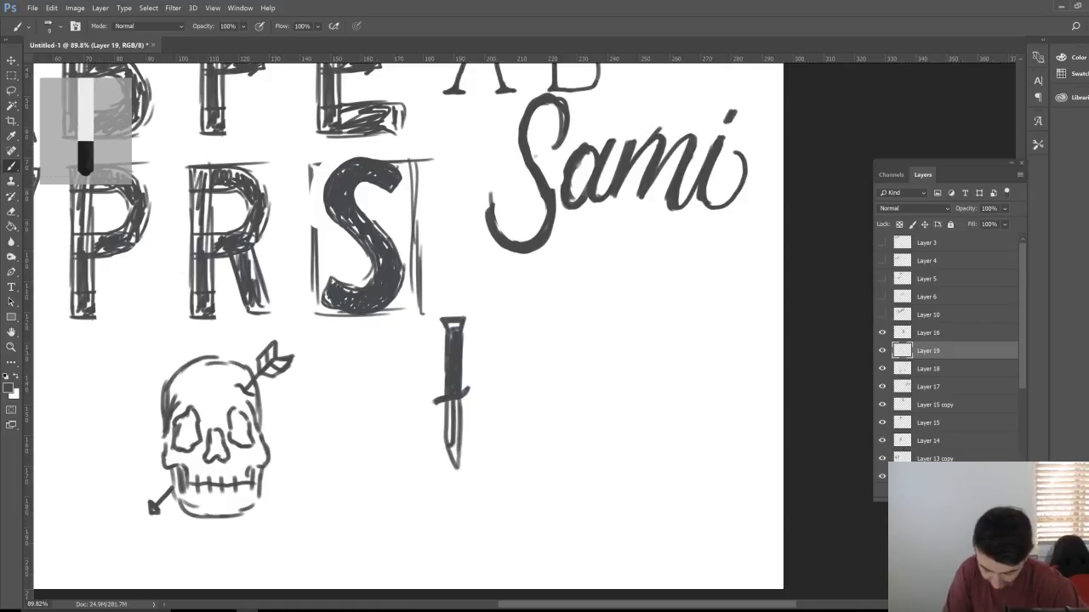
Step: Set Layer 19 to 49% opacity and sketch a small cube right of the knife
left_click(1005, 208)
left_click_drag(1005, 223, 977, 223)
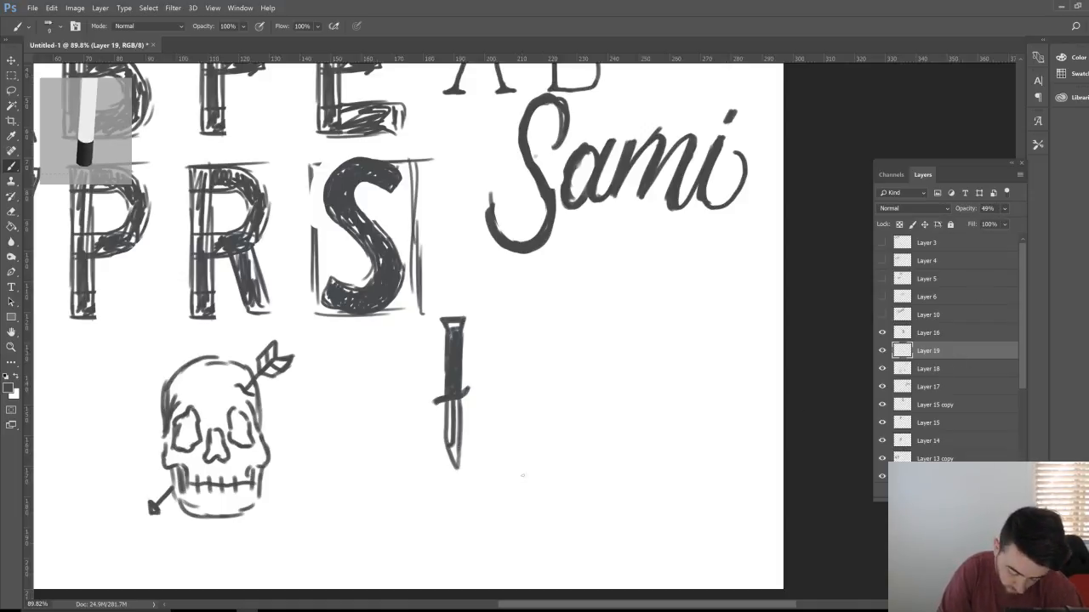
mouse_move(570, 444)
left_mouse_down()
mouse_move(574, 473)
mouse_move(597, 471)
mouse_move(598, 444)
left_mouse_up()
mouse_move(570, 442)
left_mouse_down()
mouse_move(596, 479)
mouse_move(571, 440)
mouse_move(590, 469)
left_mouse_up()
left_click_drag(594, 449, 595, 473)
left_click_drag(565, 439, 602, 439)
left_click_drag(609, 439, 609, 466)
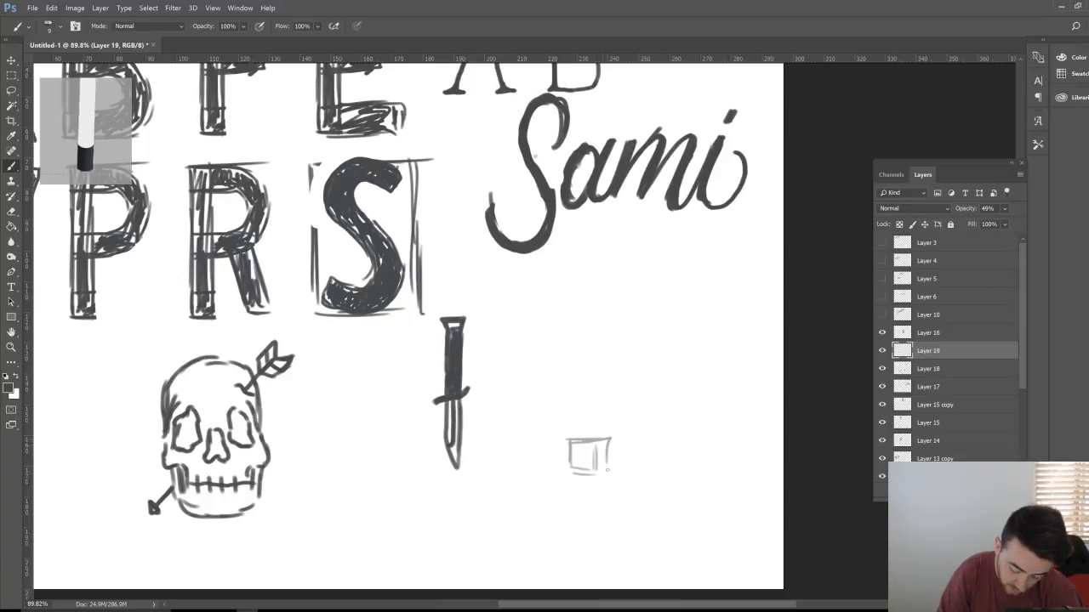
Step: Sketch a taller box above the cube with a thumb beside it
left_click_drag(564, 387, 567, 432)
left_click_drag(569, 437, 602, 437)
left_click_drag(609, 396, 610, 438)
mouse_move(565, 386)
left_mouse_down()
mouse_move(607, 383)
mouse_move(567, 390)
mouse_move(612, 381)
mouse_move(610, 434)
left_mouse_up()
mouse_move(564, 384)
left_mouse_down()
mouse_move(577, 331)
mouse_move(604, 331)
mouse_move(610, 381)
left_mouse_up()
left_click_drag(609, 330, 575, 340)
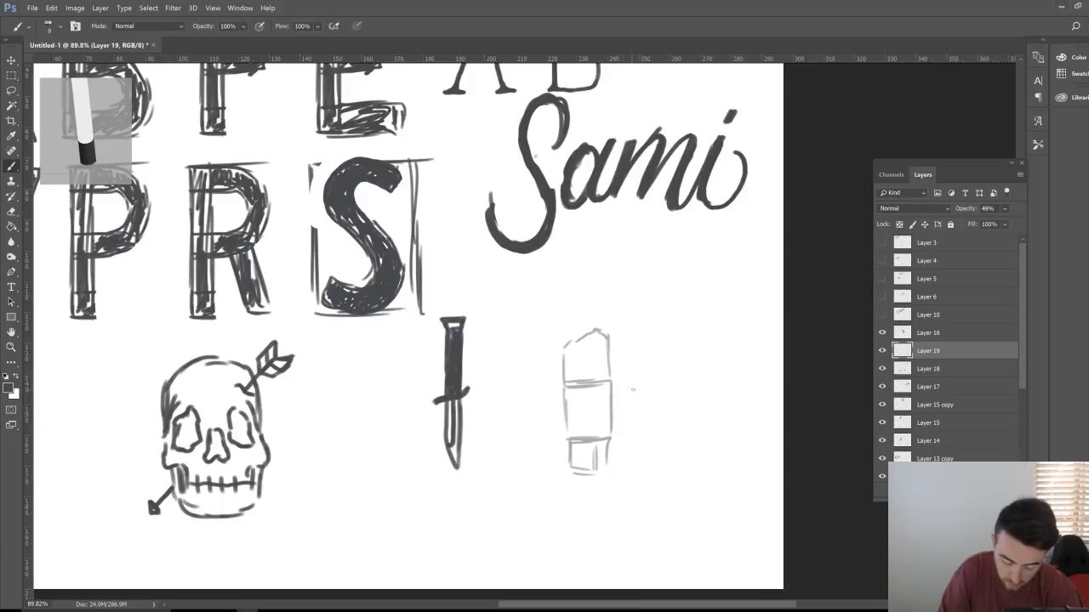
mouse_move(611, 413)
left_mouse_down()
mouse_move(630, 385)
mouse_move(639, 406)
mouse_move(627, 410)
mouse_move(640, 382)
mouse_move(615, 408)
left_mouse_up()
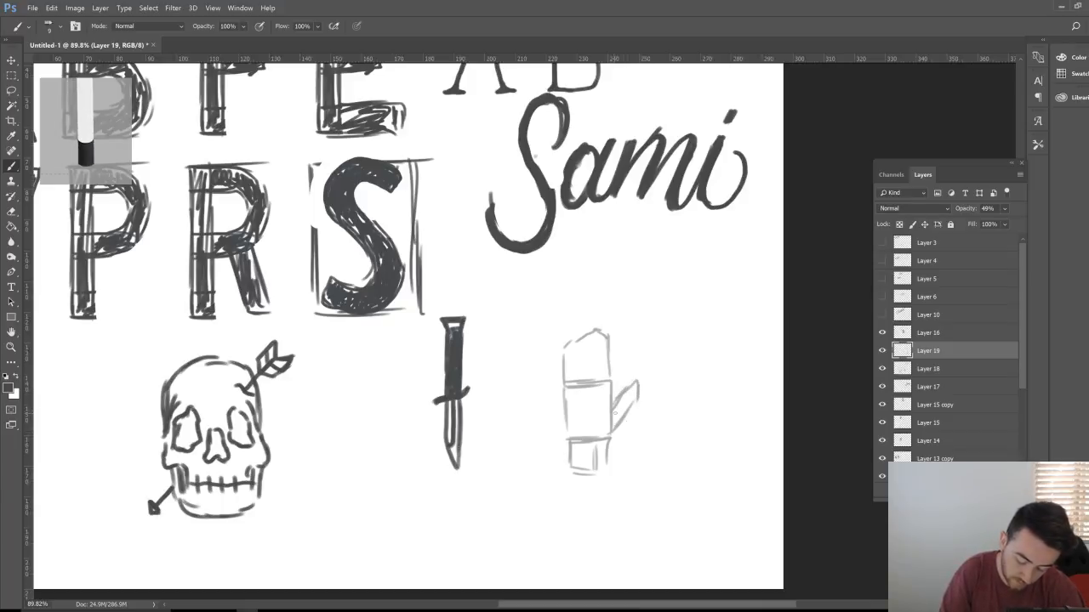
Step: Enlarge the mitten sketch to about 146.5% and move it up and right
key("ctrl+t")
left_click_drag(643, 475, 719, 534)
key("Return")
key("v")
mouse_move(624, 432)
left_mouse_down()
mouse_move(644, 388)
mouse_move(634, 363)
left_mouse_up()
Step: Darken the mitten's left edge and draw the thumb curve inside it
key("z")
key("b")
mouse_move(571, 374)
left_mouse_down()
mouse_move(582, 463)
mouse_move(647, 413)
left_mouse_up()
mouse_move(634, 461)
left_mouse_down()
mouse_move(684, 414)
mouse_move(660, 404)
mouse_move(707, 359)
mouse_move(724, 360)
mouse_move(711, 379)
left_mouse_up()
key("e")
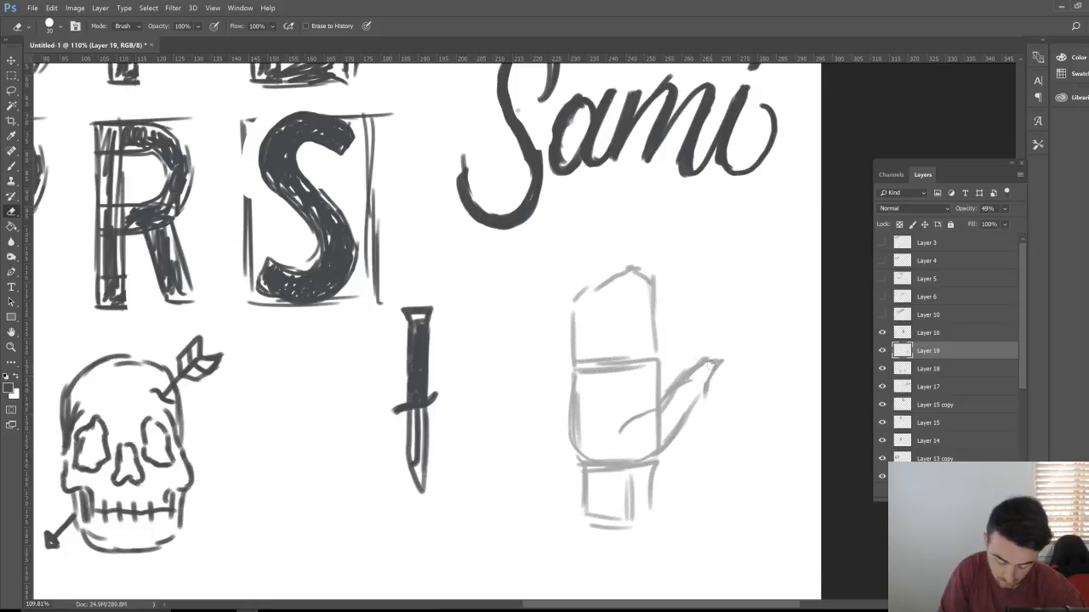
Step: Reinforce the thumb's upper and lower edges and add strokes inside the palm
key("b")
mouse_move(690, 376)
left_mouse_down()
mouse_move(715, 363)
mouse_move(708, 391)
mouse_move(660, 443)
mouse_move(619, 433)
left_mouse_up()
key("e")
key("b")
left_click_drag(661, 398, 659, 369)
key("e")
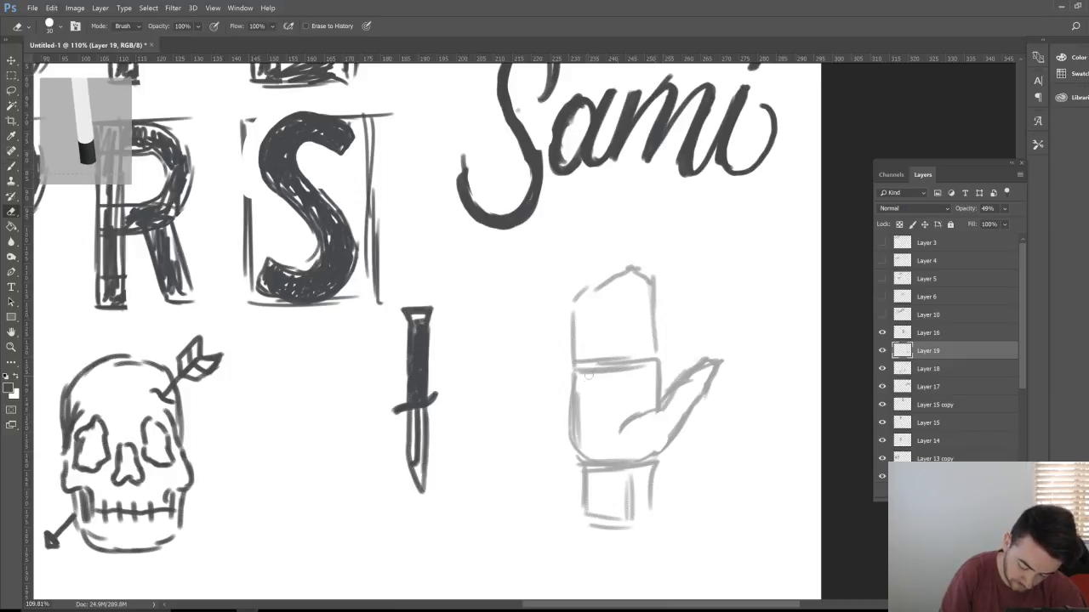
key("b")
left_click_drag(578, 381, 608, 367)
left_click_drag(587, 402, 623, 390)
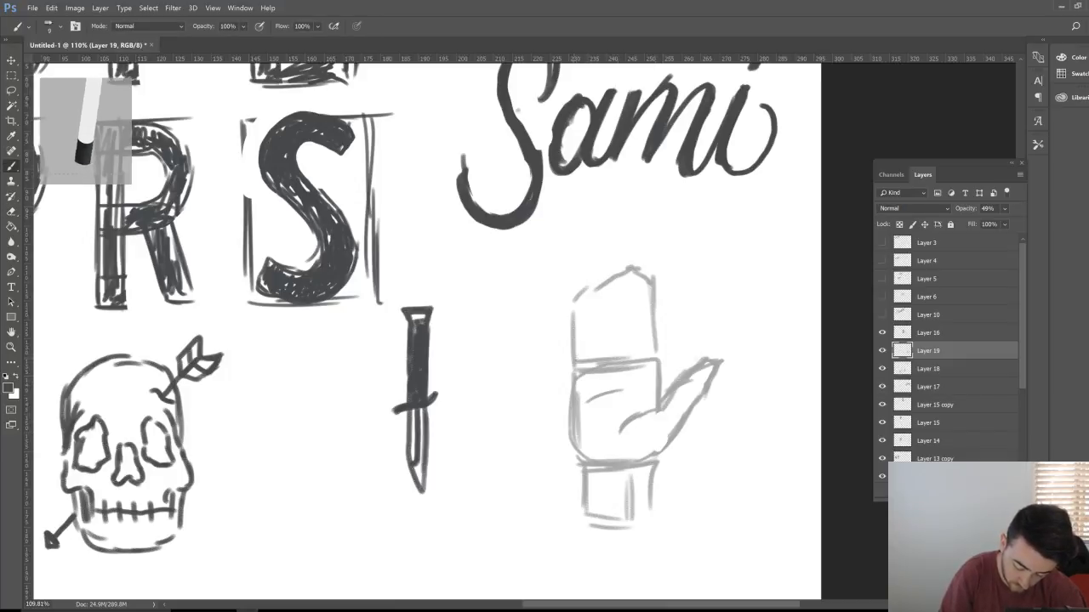
Step: Redraw the hand's left edge and sketch finger lines across the top
left_click_drag(574, 355, 576, 312)
mouse_move(572, 370)
left_mouse_down()
mouse_move(586, 311)
mouse_move(591, 367)
left_mouse_up()
mouse_move(599, 299)
left_mouse_down()
mouse_move(595, 357)
mouse_move(609, 319)
mouse_move(611, 345)
mouse_move(609, 318)
mouse_move(613, 361)
mouse_move(627, 279)
mouse_move(639, 306)
mouse_move(636, 364)
mouse_move(652, 284)
mouse_move(660, 363)
left_mouse_up()
mouse_move(655, 311)
left_mouse_down()
mouse_move(658, 362)
mouse_move(656, 292)
left_mouse_up()
left_click_drag(648, 311, 647, 286)
Step: Erase stray strokes among the fingers and the arc above the fingertips
key("e")
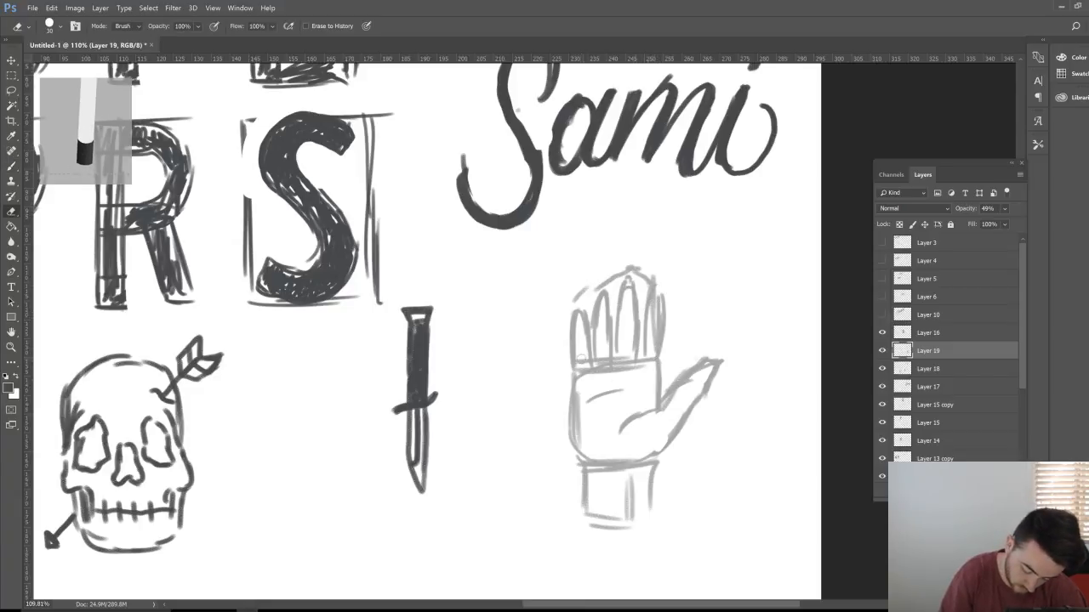
mouse_move(579, 369)
left_mouse_down()
mouse_move(648, 347)
mouse_move(653, 325)
mouse_move(638, 312)
mouse_move(644, 351)
mouse_move(659, 280)
mouse_move(662, 322)
left_mouse_up()
key("b")
key("e")
mouse_move(650, 282)
left_mouse_down()
mouse_move(638, 273)
mouse_move(580, 294)
left_mouse_up()
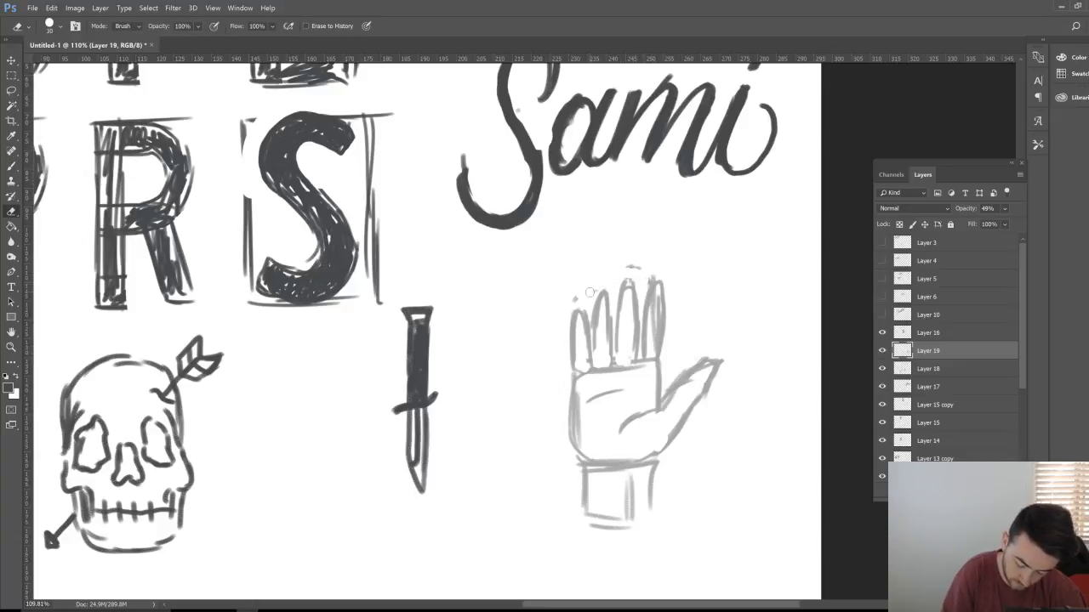
key("z")
mouse_move(693, 360)
left_mouse_down()
mouse_move(630, 367)
mouse_move(670, 379)
left_mouse_up()
key("e")
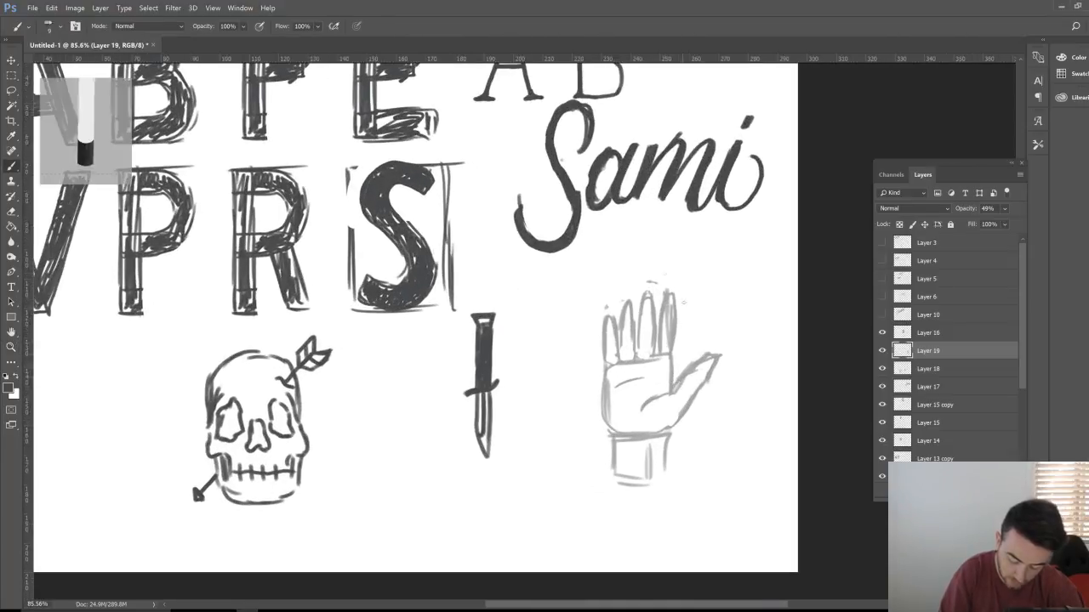
key("b")
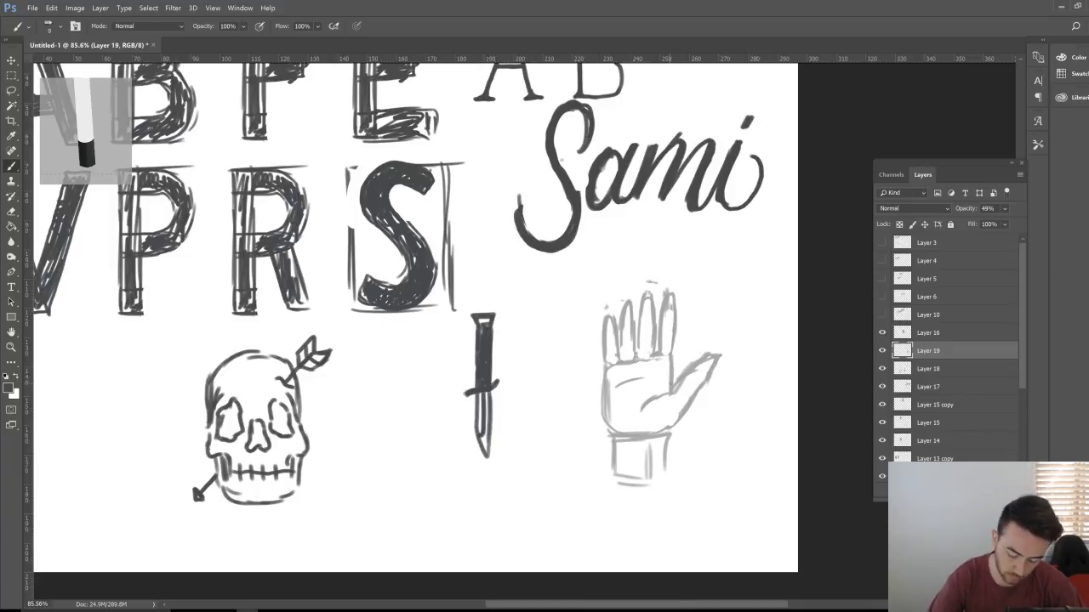
key("e")
scroll(676, 347, "up", 2)
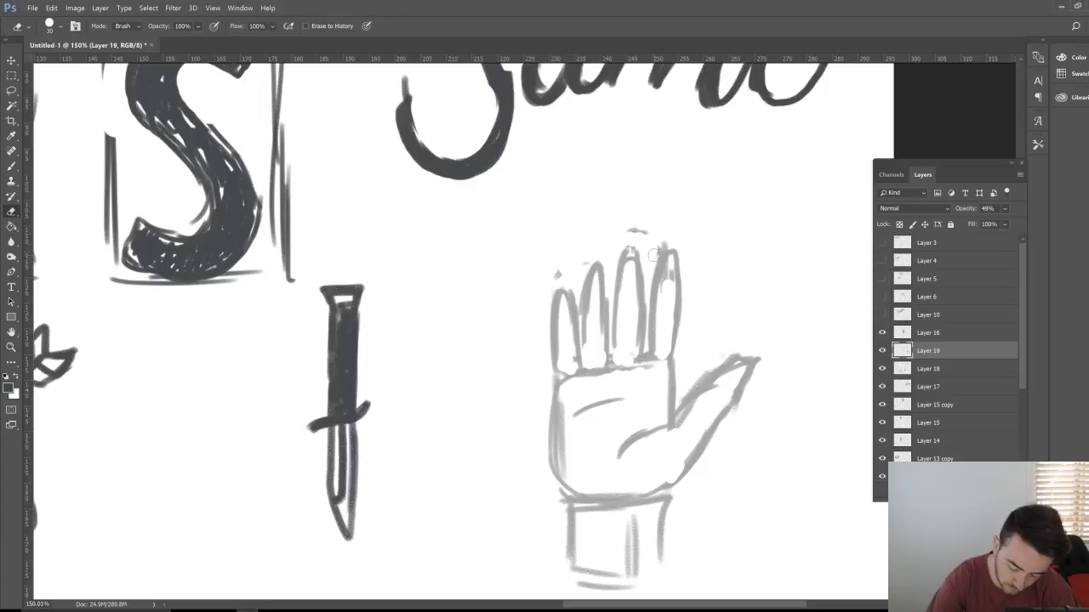
key("b")
Step: Darken the little finger's outline, erase the line across finger bases, and add Layer 20
left_click_drag(672, 362, 669, 269)
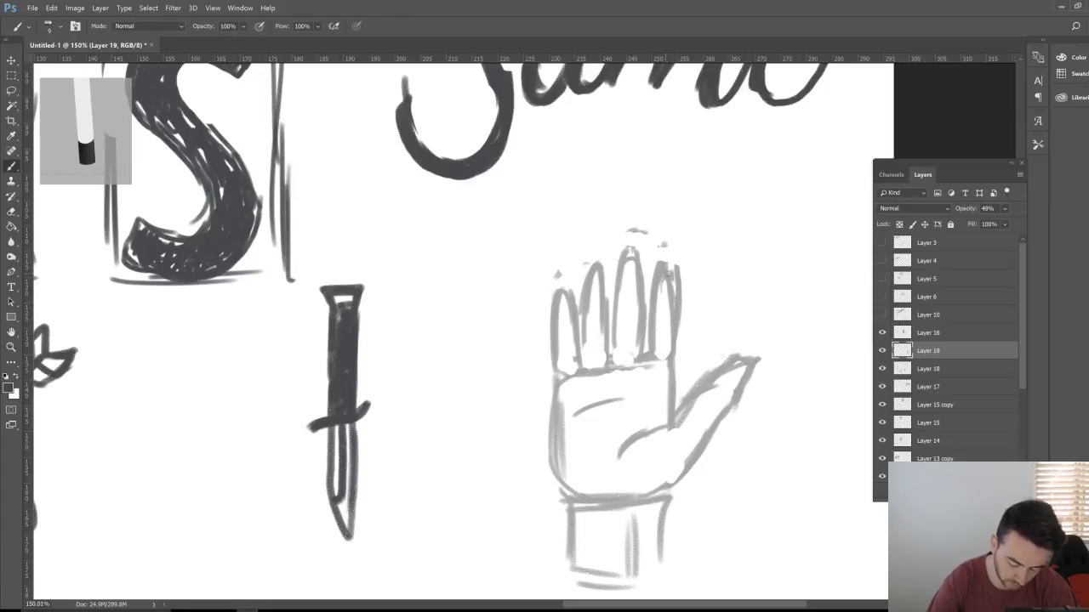
key("e")
left_click_drag(565, 374, 661, 361)
key("b")
key("b")
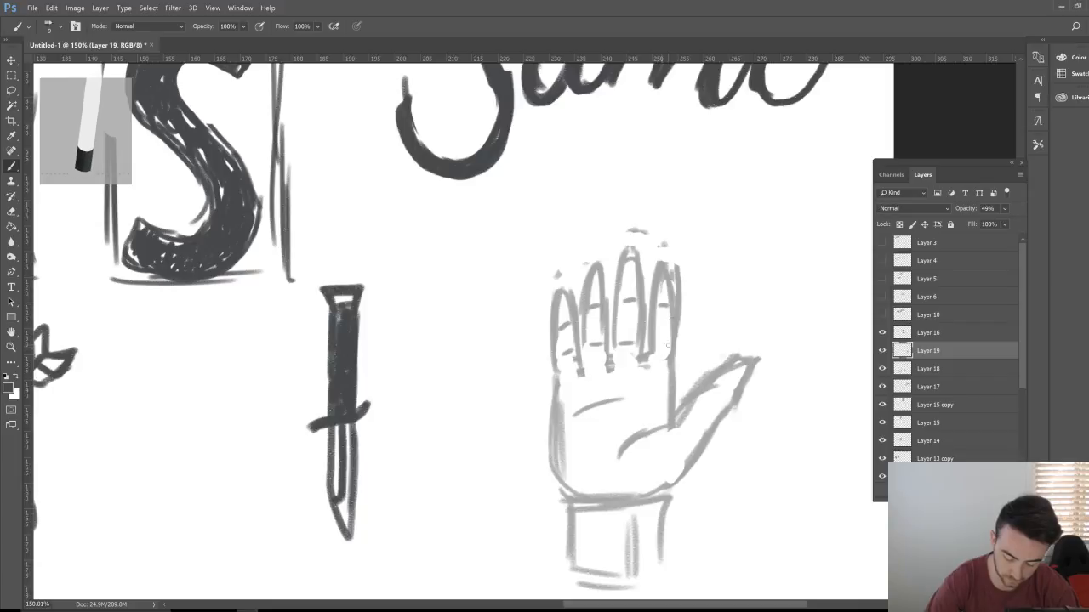
key("z")
mouse_move(711, 318)
left_mouse_down()
mouse_move(679, 341)
mouse_move(700, 331)
mouse_move(612, 293)
left_mouse_up()
key("b")
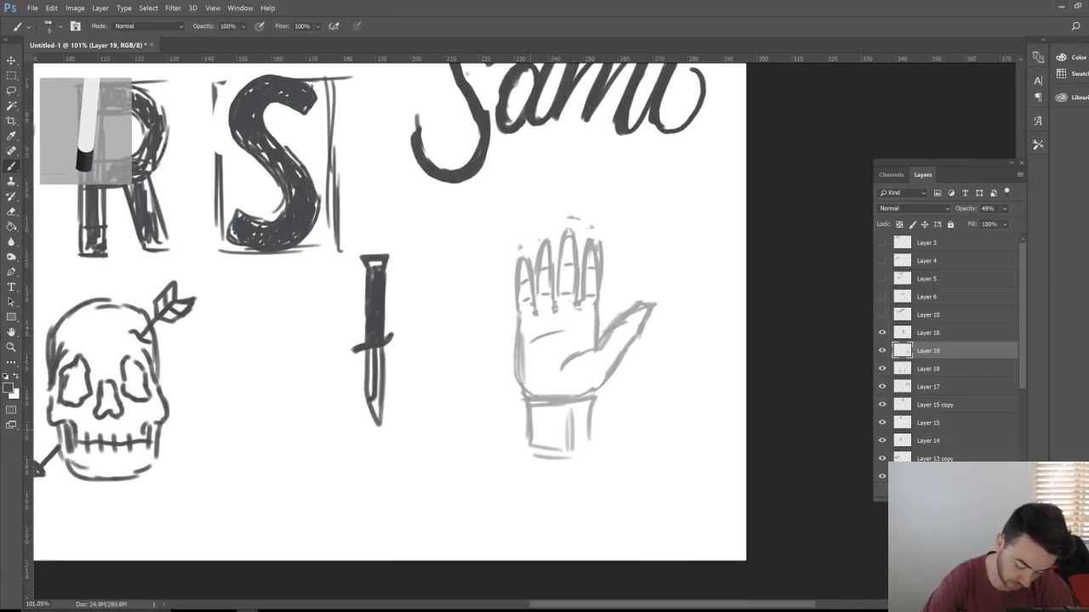
key("ctrl+shift+alt+n")
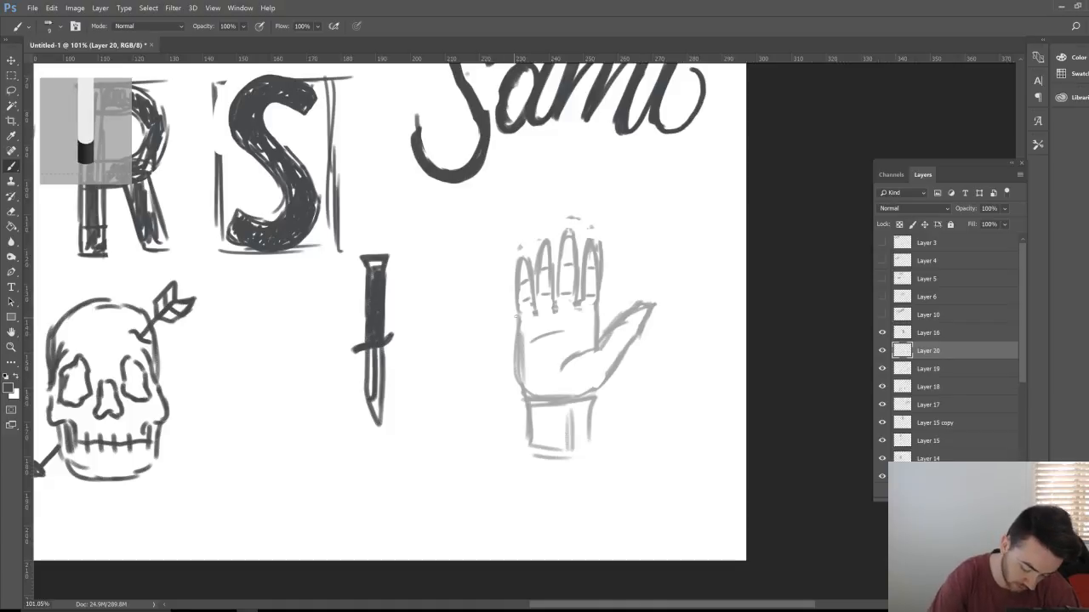
Step: Ink the hand's left edge, the wrist and cuff lines, and the palm crease
mouse_move(515, 316)
left_mouse_down()
mouse_move(524, 390)
mouse_move(538, 396)
mouse_move(650, 304)
mouse_move(611, 374)
left_mouse_up()
mouse_move(582, 398)
left_mouse_down()
mouse_move(599, 392)
mouse_move(594, 429)
left_mouse_up()
mouse_move(525, 393)
left_mouse_down()
mouse_move(531, 434)
mouse_move(599, 430)
mouse_move(584, 424)
left_mouse_up()
scroll(549, 355, "up", 3)
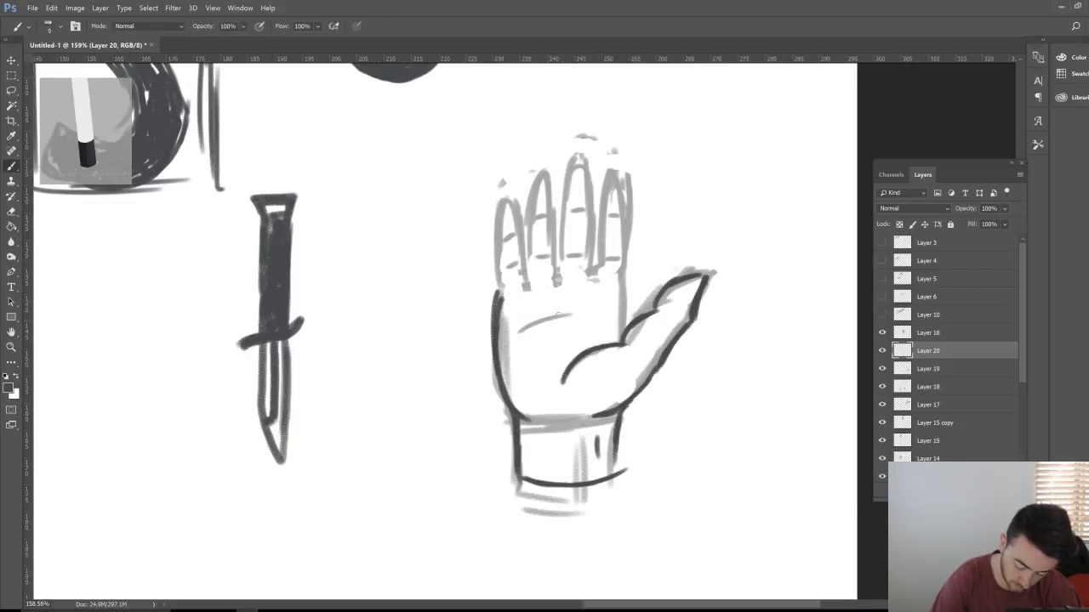
left_click_drag(517, 333, 580, 306)
mouse_move(501, 299)
left_mouse_down()
mouse_move(504, 194)
mouse_move(521, 209)
mouse_move(512, 184)
mouse_move(529, 289)
mouse_move(544, 164)
mouse_move(558, 243)
left_mouse_up()
Step: Ink the middle fingertip and the little finger's edges up to its tip
mouse_move(536, 168)
left_mouse_down()
mouse_move(553, 156)
mouse_move(536, 184)
mouse_move(537, 163)
mouse_move(555, 167)
mouse_move(558, 274)
mouse_move(546, 279)
mouse_move(567, 279)
mouse_move(565, 206)
mouse_move(575, 158)
mouse_move(585, 157)
mouse_move(592, 224)
mouse_move(563, 221)
mouse_move(594, 211)
mouse_move(587, 272)
mouse_move(602, 279)
left_mouse_up()
key("e")
key("b")
mouse_move(589, 277)
left_mouse_down()
mouse_move(605, 252)
mouse_move(603, 213)
left_mouse_up()
mouse_move(602, 219)
left_mouse_down()
mouse_move(615, 167)
mouse_move(628, 198)
mouse_move(631, 252)
mouse_move(617, 284)
mouse_move(627, 331)
left_mouse_up()
key("z")
left_click_drag(676, 280, 596, 282)
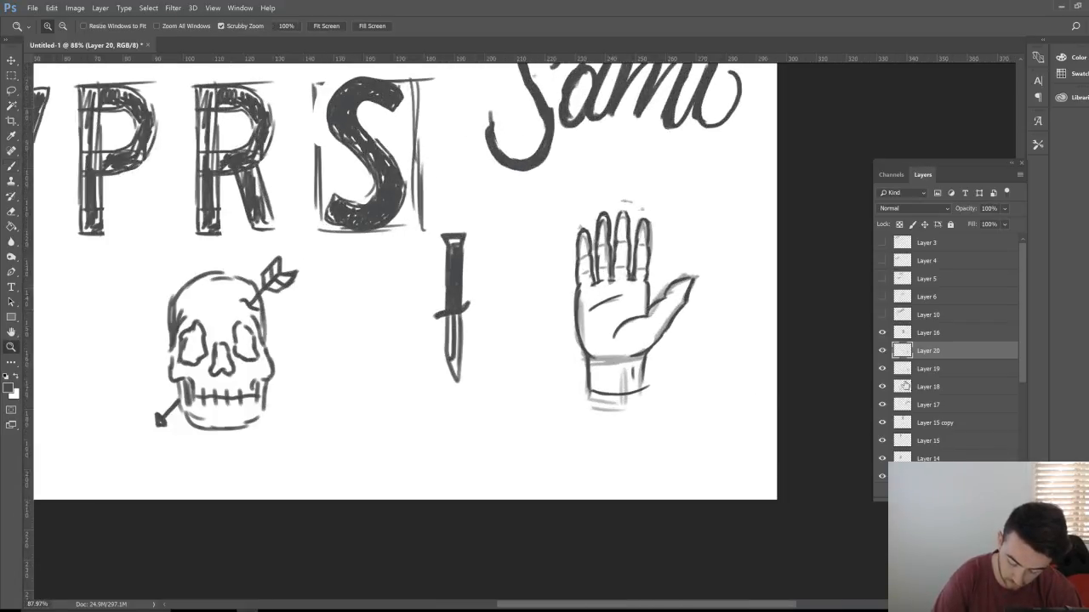
Step: Hide Layer 19's grey sketch and zoom in to check the inked hand beside the knife
left_click(882, 372)
left_click(882, 377)
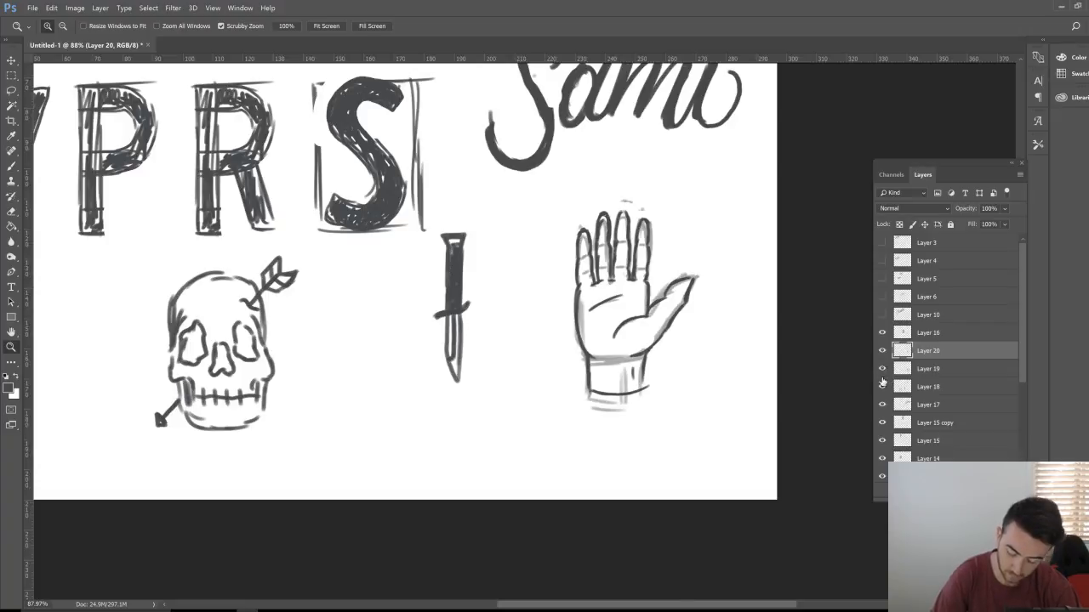
left_click(882, 369)
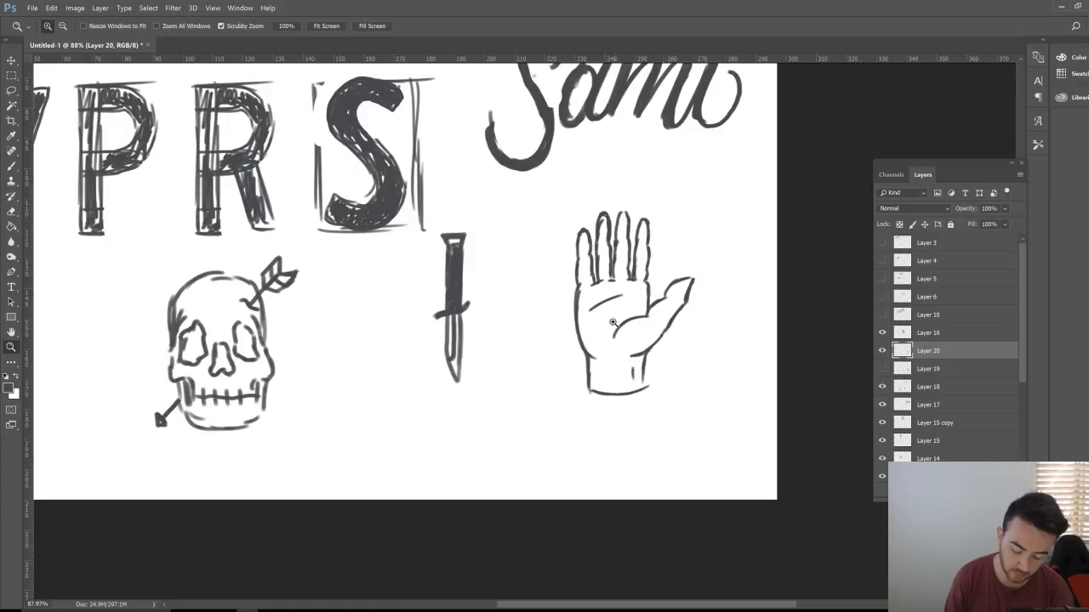
mouse_move(616, 328)
left_mouse_down()
mouse_move(672, 340)
mouse_move(738, 383)
left_mouse_up()
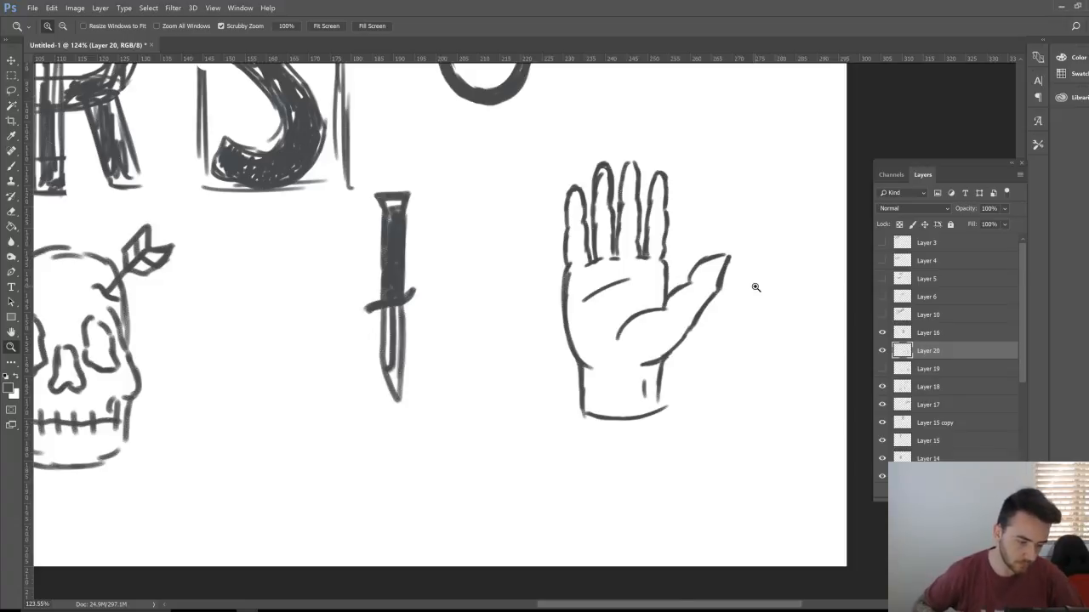
left_click(629, 223)
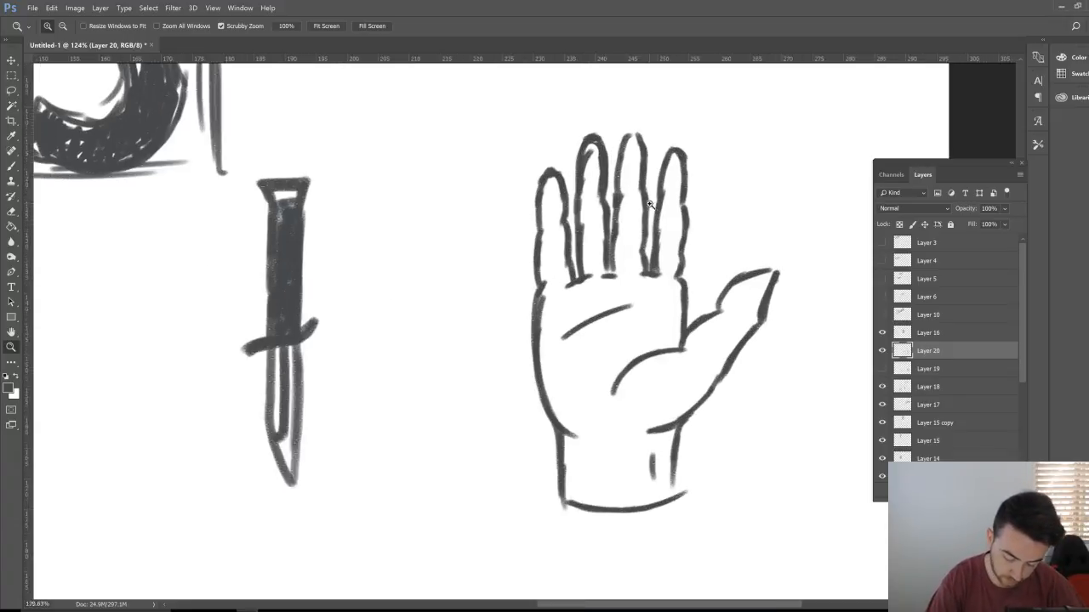
key("b")
key("z")
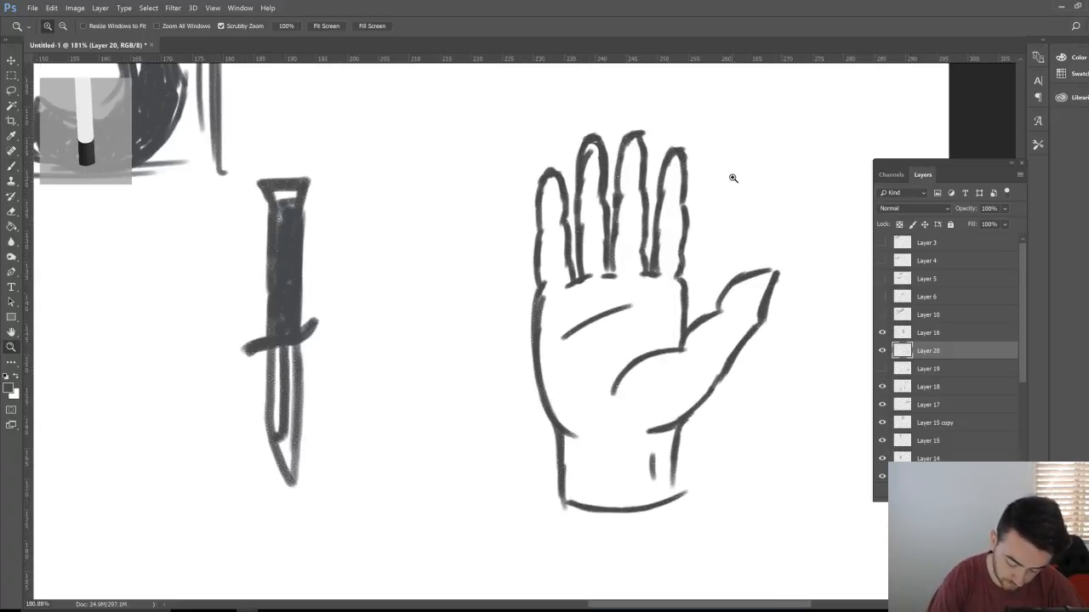
mouse_move(729, 175)
left_mouse_down()
mouse_move(715, 218)
mouse_move(740, 198)
mouse_move(713, 207)
left_mouse_up()
Step: Draw an arrow shaft through the hand from upper right, with an arrowhead below the wrist
key("b")
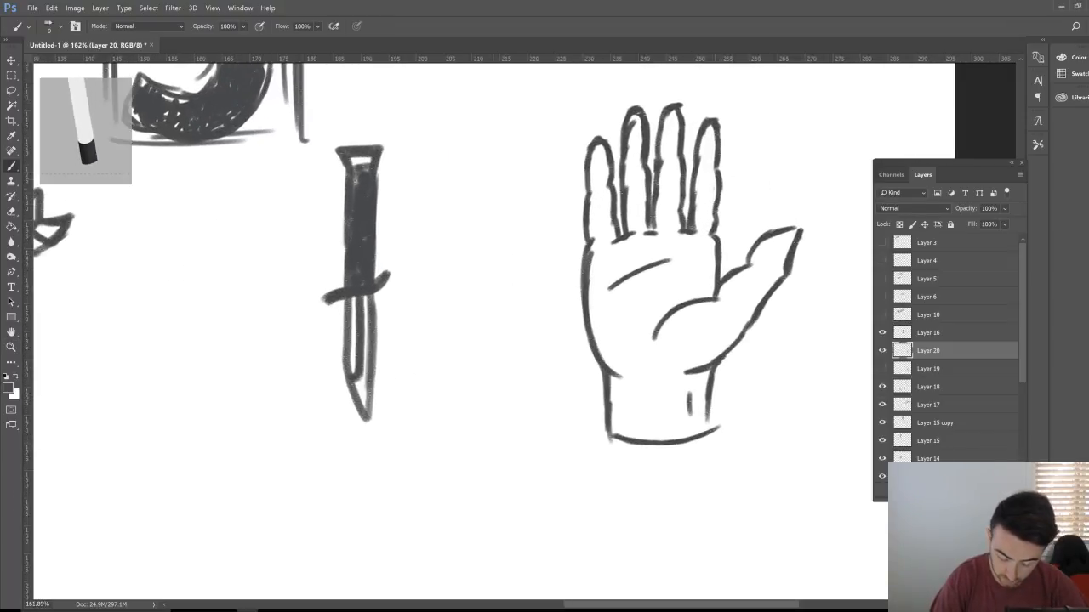
left_click_drag(768, 112, 660, 281)
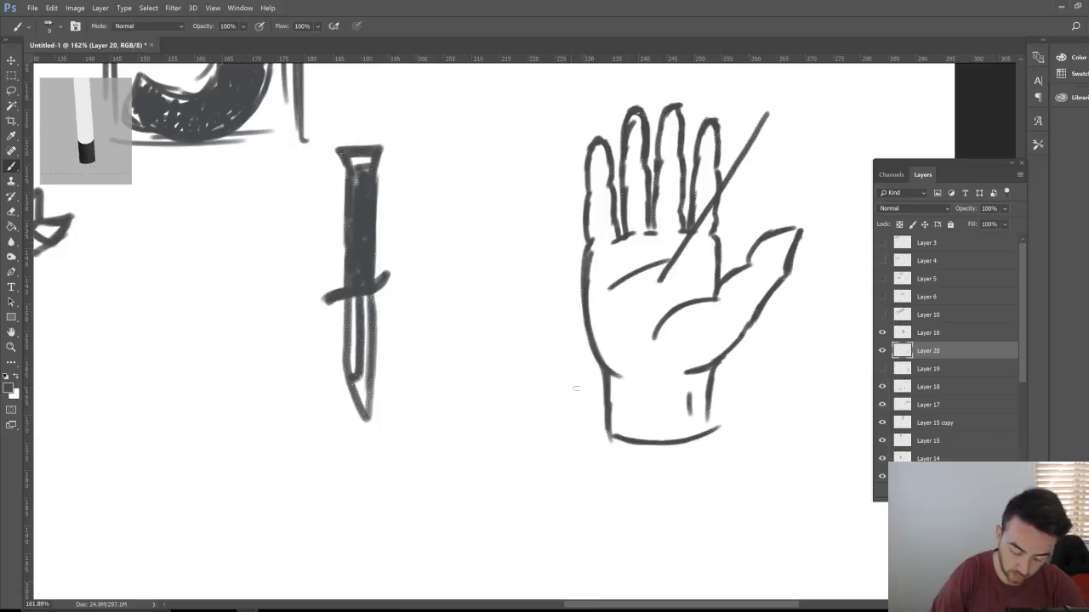
mouse_move(577, 378)
left_mouse_down()
mouse_move(524, 453)
mouse_move(548, 450)
mouse_move(517, 468)
left_mouse_up()
mouse_move(517, 429)
left_mouse_down()
mouse_move(514, 469)
mouse_move(537, 444)
mouse_move(548, 455)
left_mouse_up()
key("e")
left_click_drag(675, 246, 668, 268)
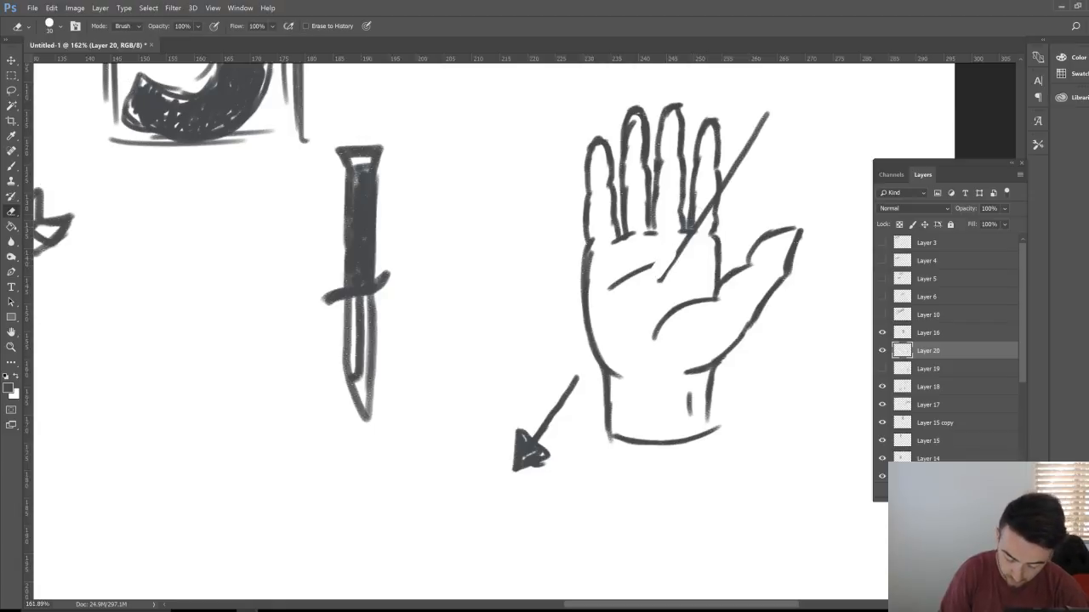
key("b")
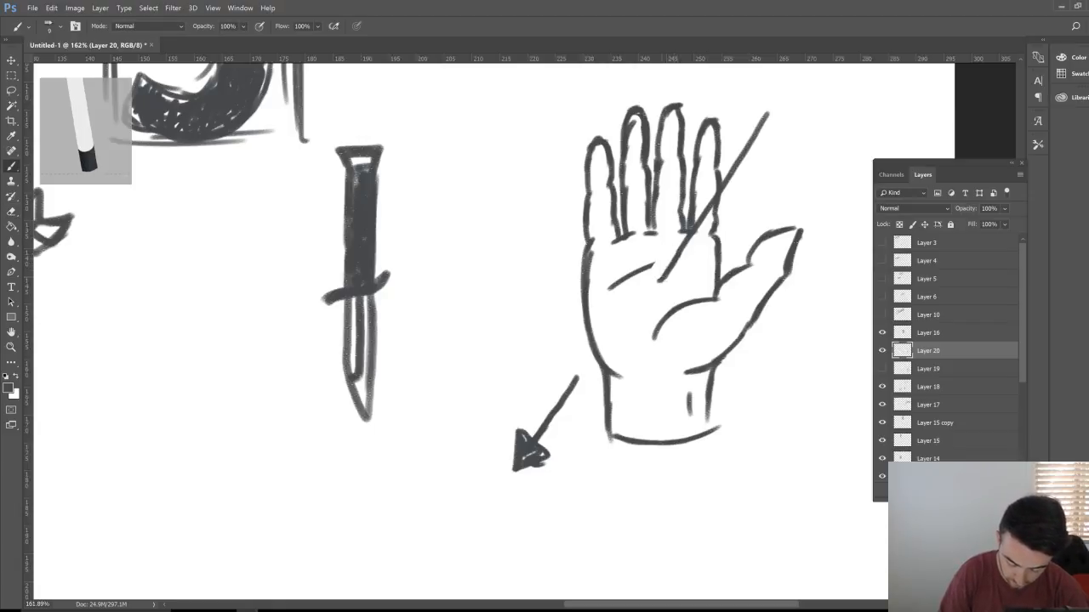
Step: With a size 15 eraser, trim and retrace the arrow shaft and add a curved palm line
key("e")
key("bracketleft")
key("bracketleft")
key("bracketleft")
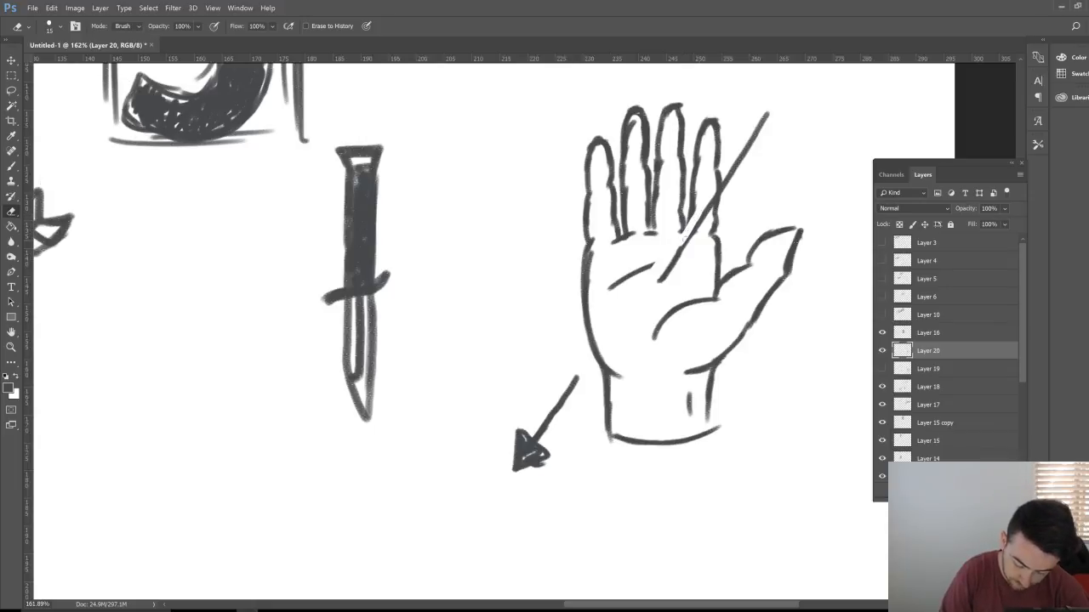
key("b")
left_click_drag(716, 205, 683, 257)
key("e")
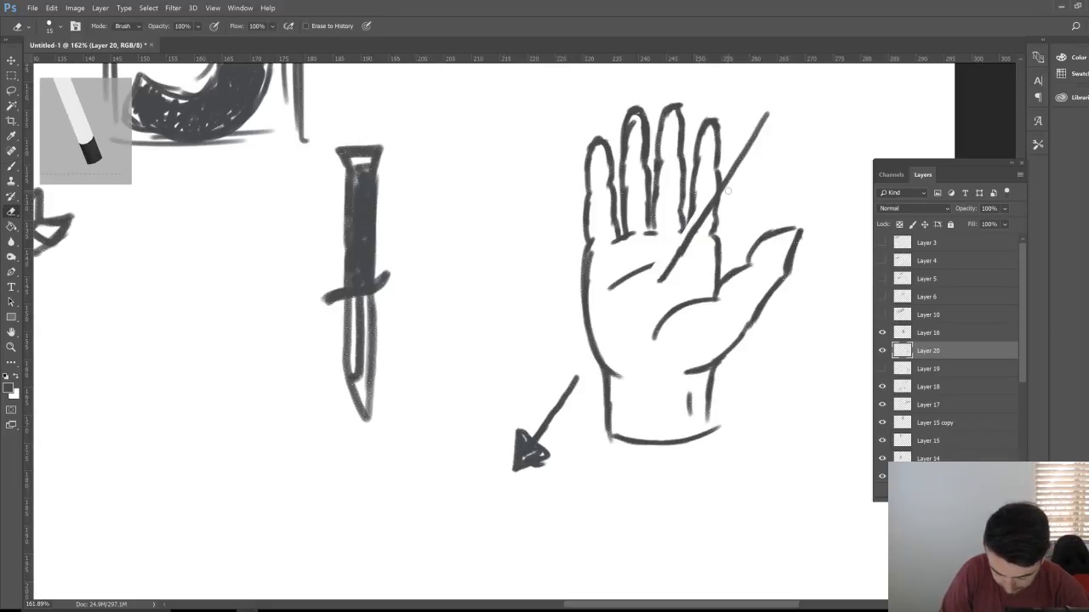
left_click_drag(728, 189, 713, 217)
key("b")
left_click_drag(744, 159, 711, 212)
left_click_drag(636, 289, 687, 280)
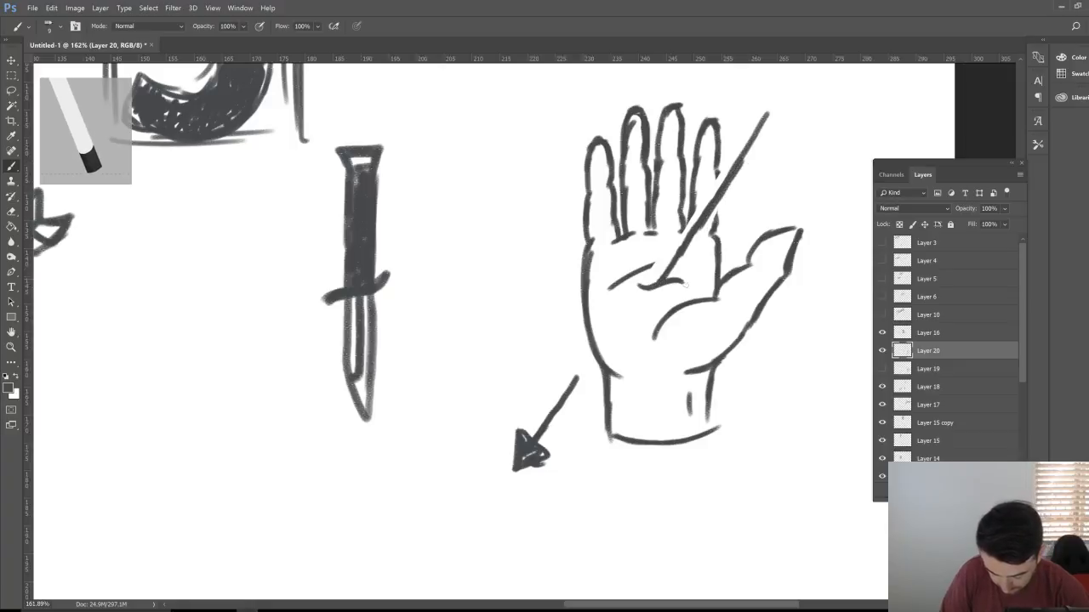
Step: Lasso the arrowhead below the hand and shift it down and to the right
key("l")
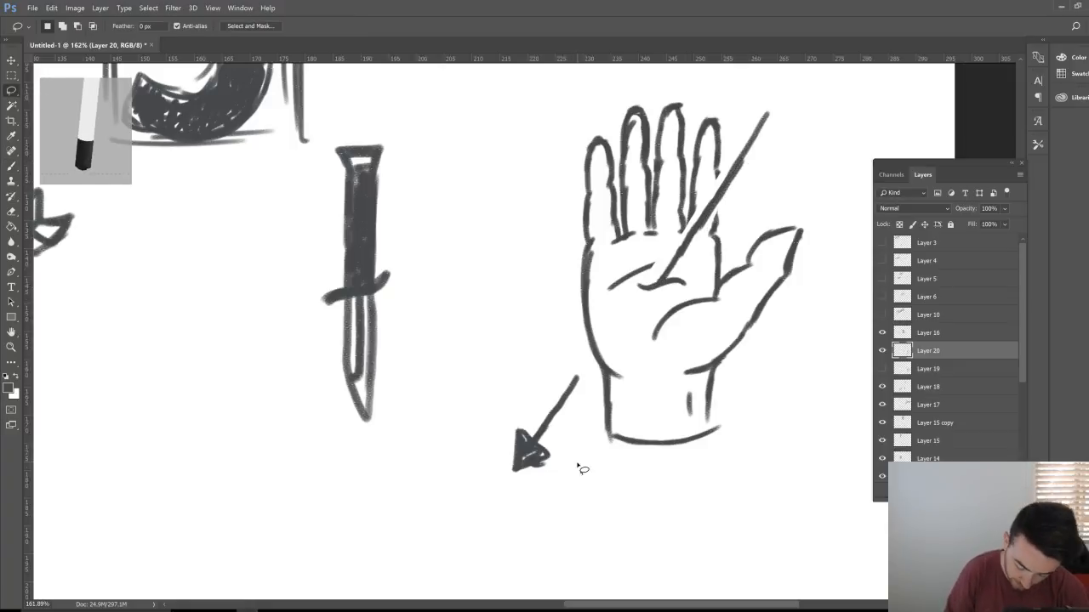
mouse_move(577, 463)
left_mouse_down()
mouse_move(587, 364)
mouse_move(578, 466)
left_mouse_up()
key("v")
mouse_move(566, 419)
left_mouse_down()
mouse_move(571, 444)
mouse_move(576, 433)
left_mouse_up()
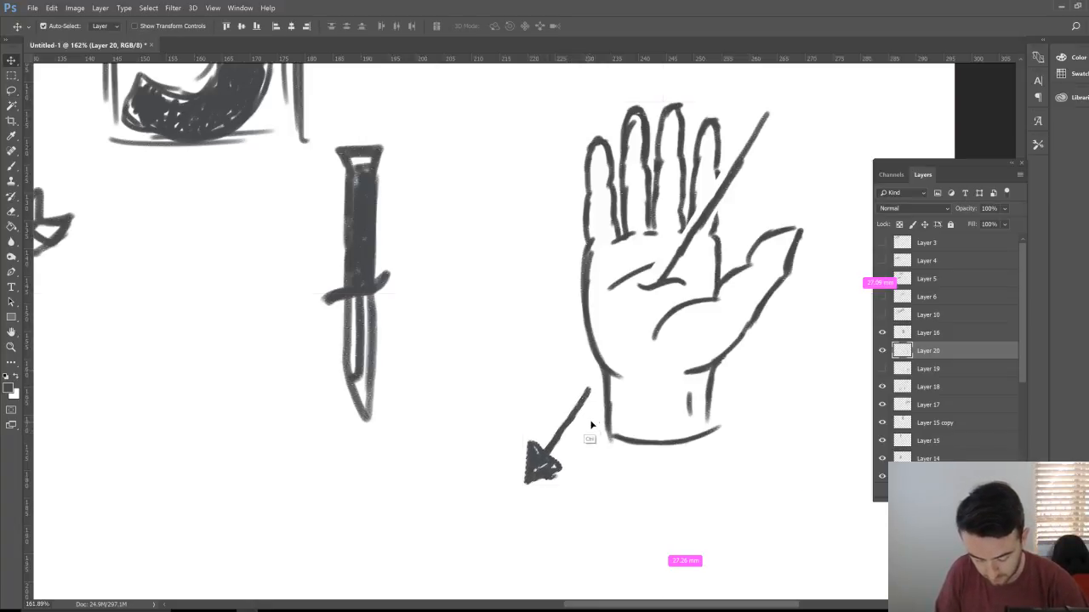
Step: Sketch feathered fletching at the arrow's top end
key("b")
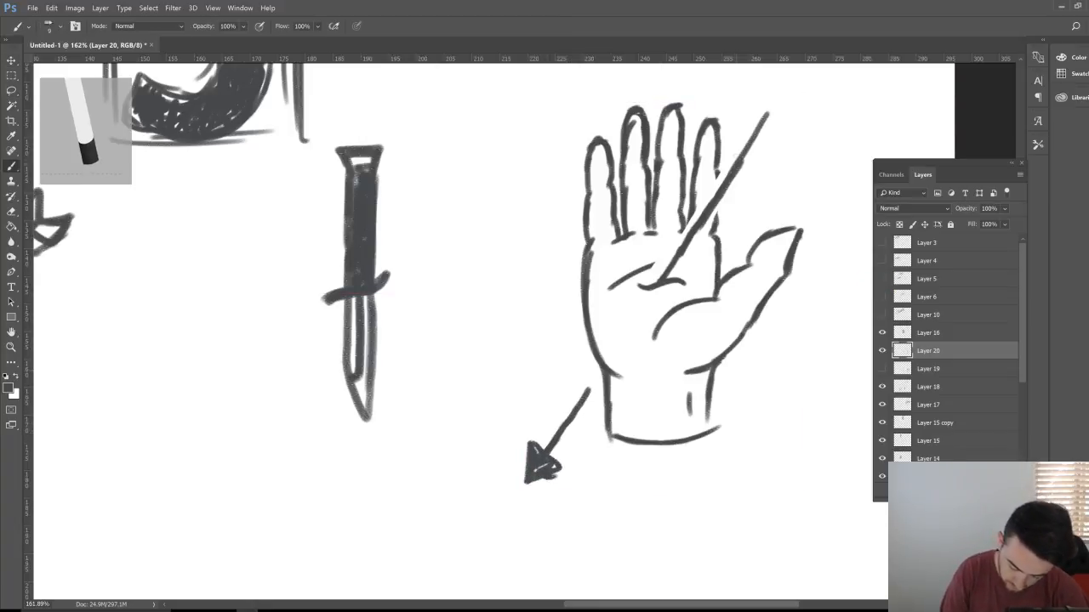
mouse_move(738, 165)
left_mouse_down()
mouse_move(736, 133)
mouse_move(768, 83)
mouse_move(777, 116)
mouse_move(802, 108)
mouse_move(783, 144)
left_mouse_up()
mouse_move(739, 166)
left_mouse_down()
mouse_move(774, 158)
mouse_move(809, 102)
mouse_move(752, 135)
left_mouse_up()
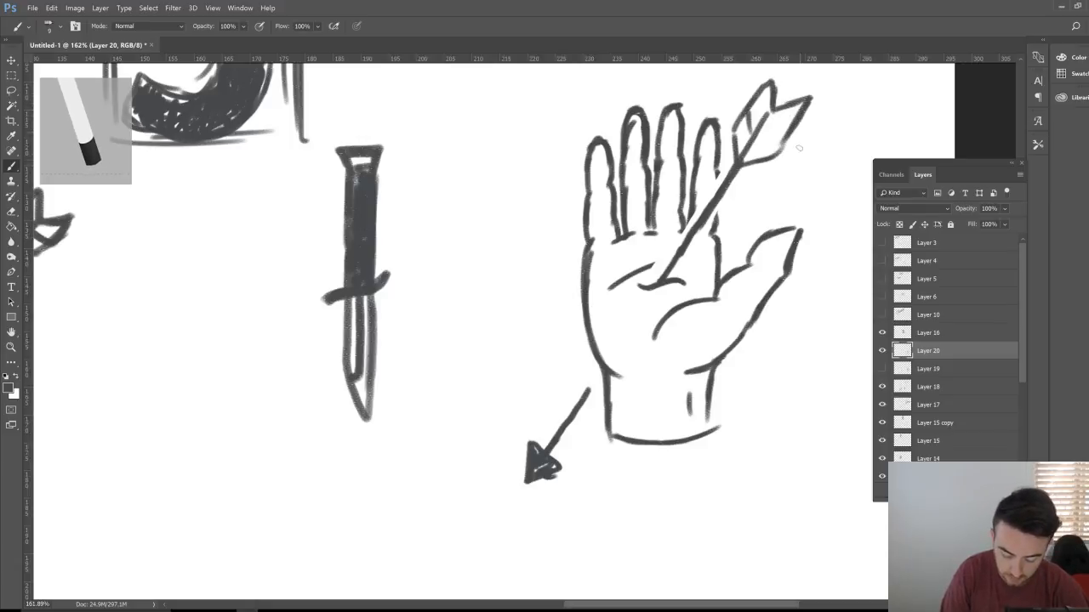
key("z")
mouse_move(729, 472)
left_mouse_down()
mouse_move(655, 481)
mouse_move(720, 482)
left_mouse_up()
Step: Paint teardrop blood drips beside the arrow shaft below the wrist
key("b")
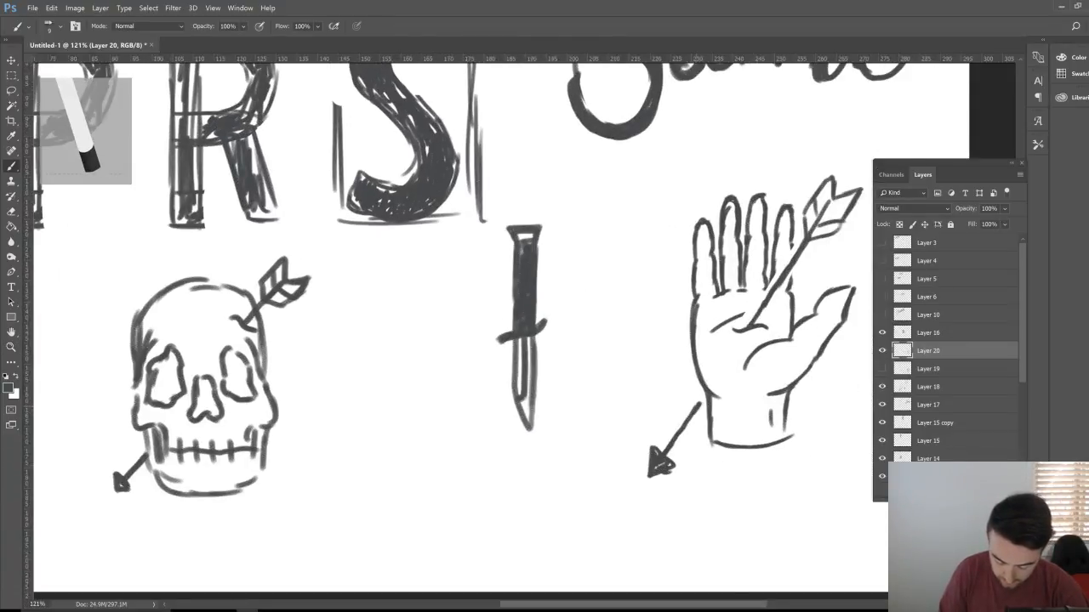
mouse_move(685, 389)
left_mouse_down()
mouse_move(661, 406)
mouse_move(680, 401)
mouse_move(672, 407)
mouse_move(694, 460)
left_mouse_up()
left_click_drag(811, 434, 792, 433)
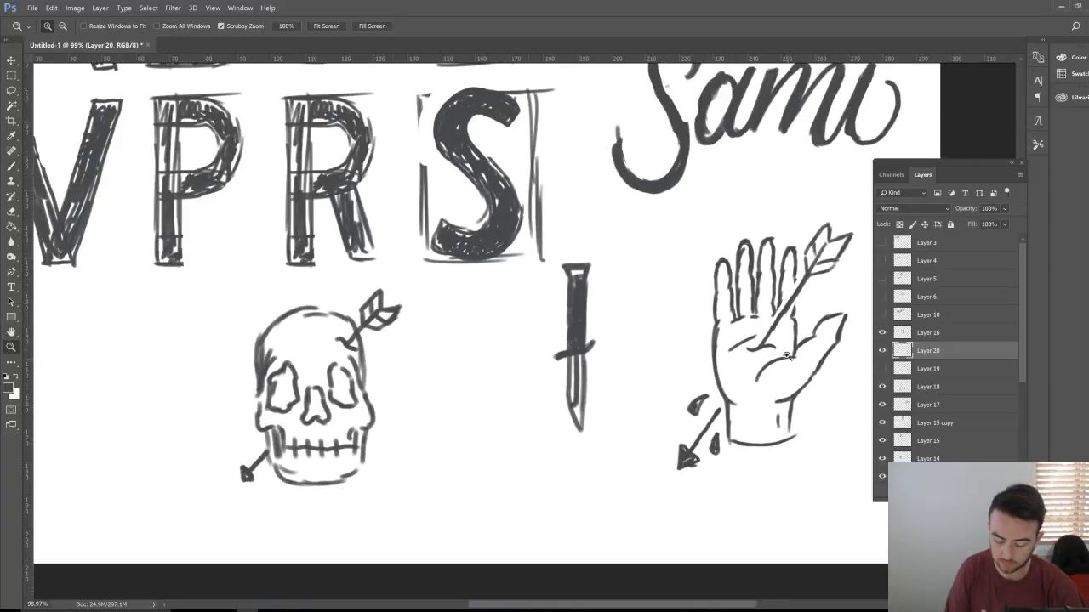
left_click_drag(780, 359, 828, 356)
key("ctrl+space")
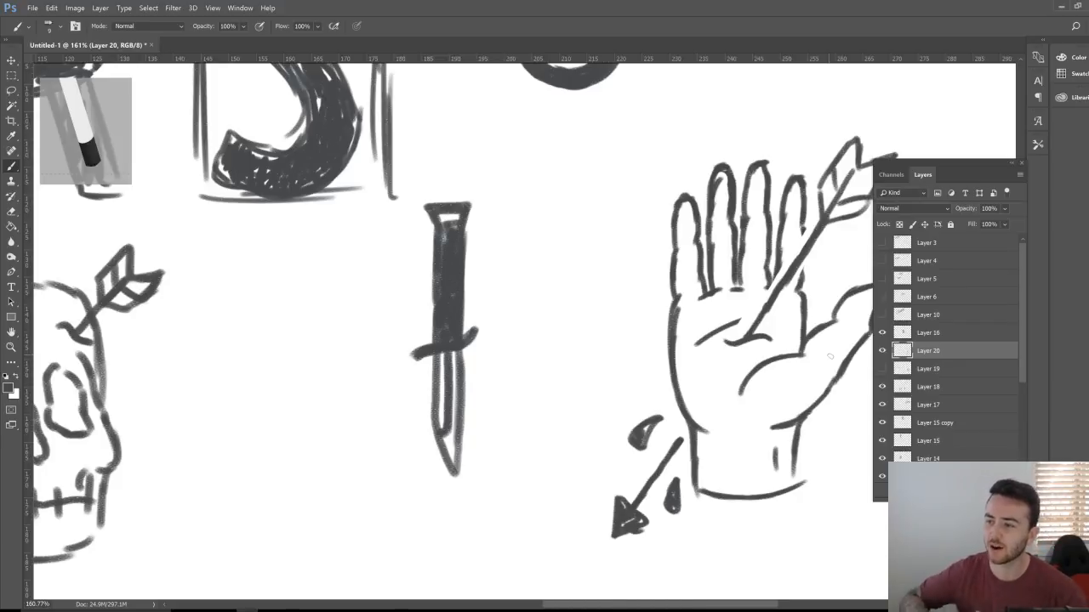
Step: Pan and zoom across the sheet to review the finished drawings
key("h")
scroll(511, 255, "down", 5)
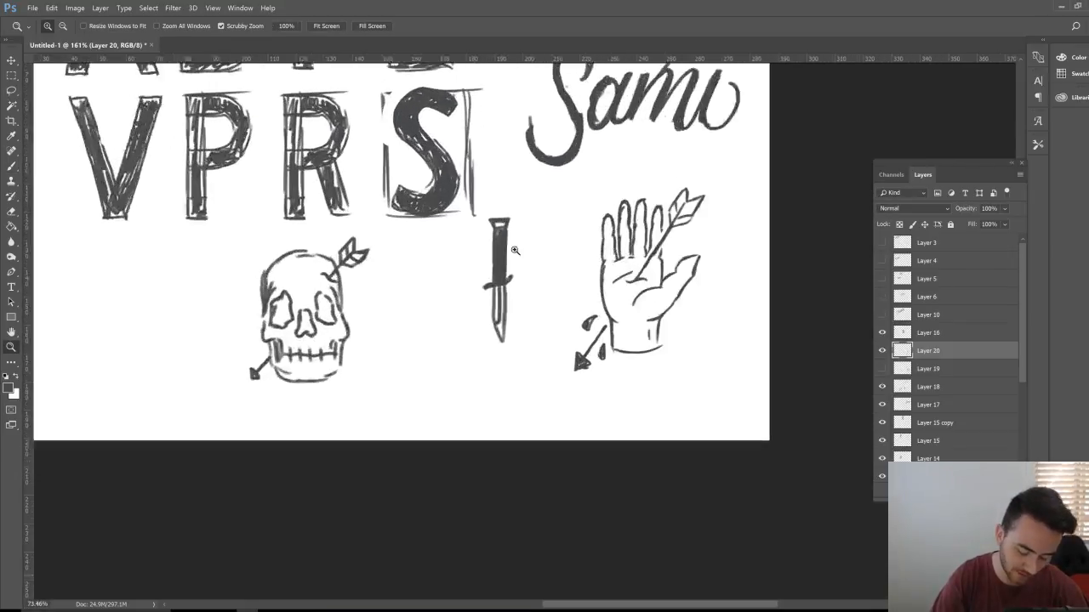
key("e")
scroll(528, 285, "up", 5)
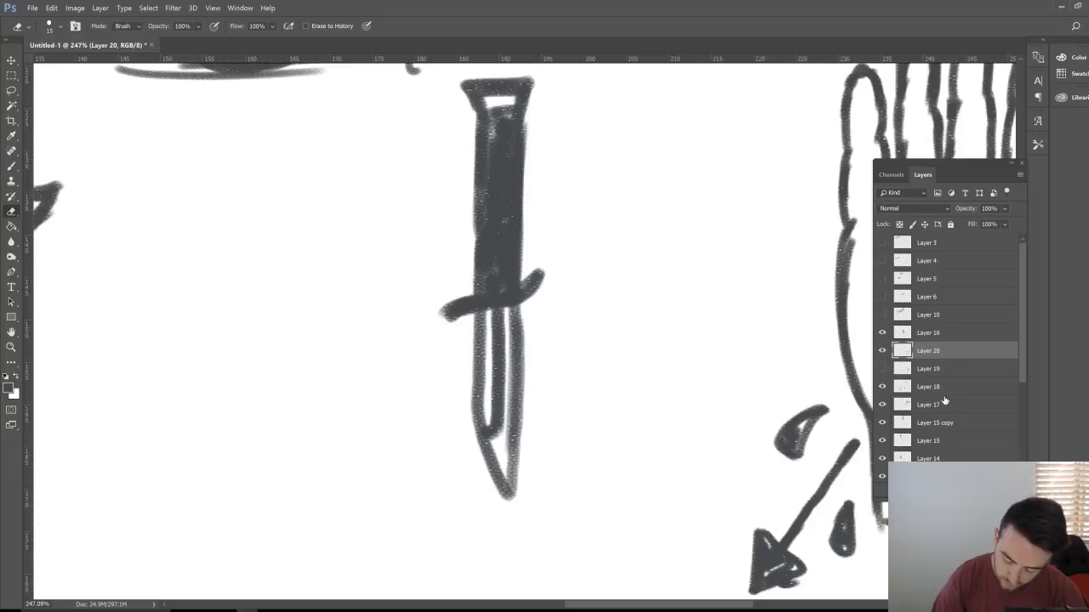
key("h")
scroll(787, 323, "down", 3)
left_click_drag(755, 333, 479, 427)
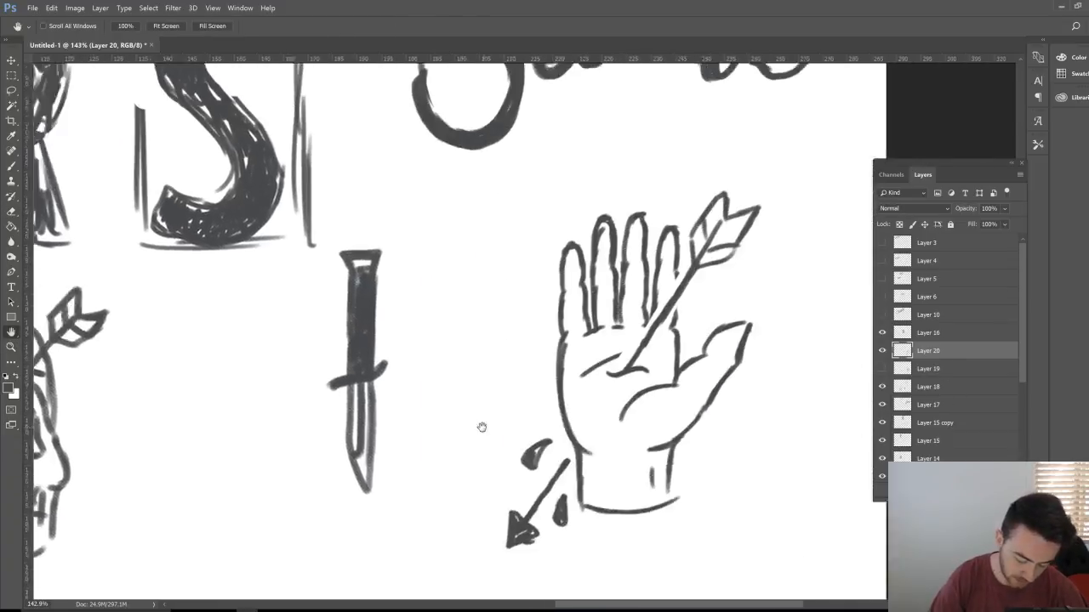
key("z")
scroll(600, 347, "down", 4)
scroll(660, 458, "up", 3)
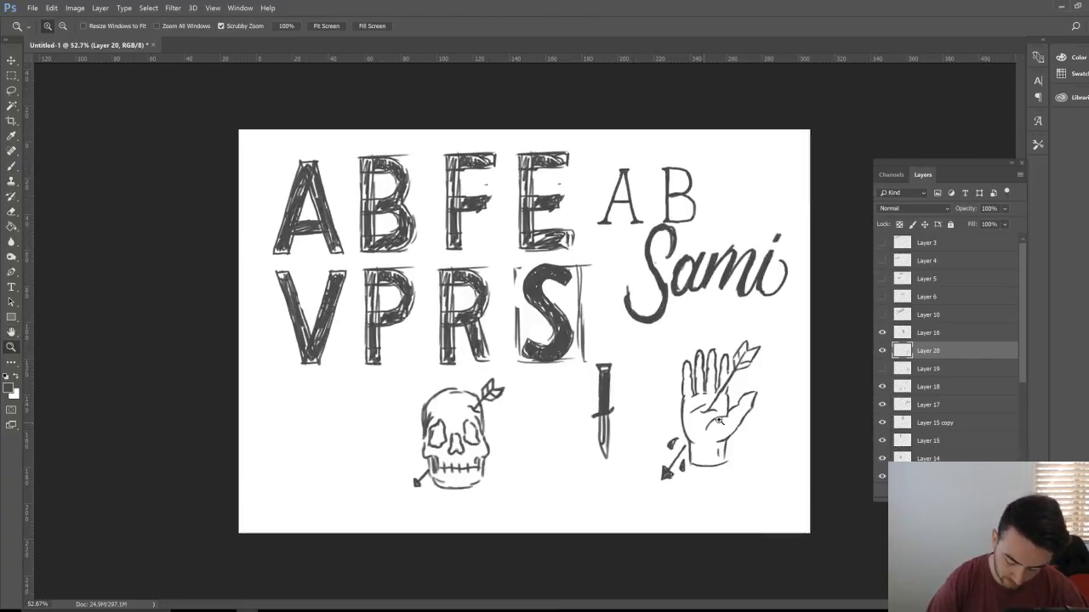
Step: Zoom out to the whole sheet and hide Layer 20's arrow-pierced hand
key("h")
scroll(729, 407, "up", 2)
left_click_drag(729, 407, 536, 387)
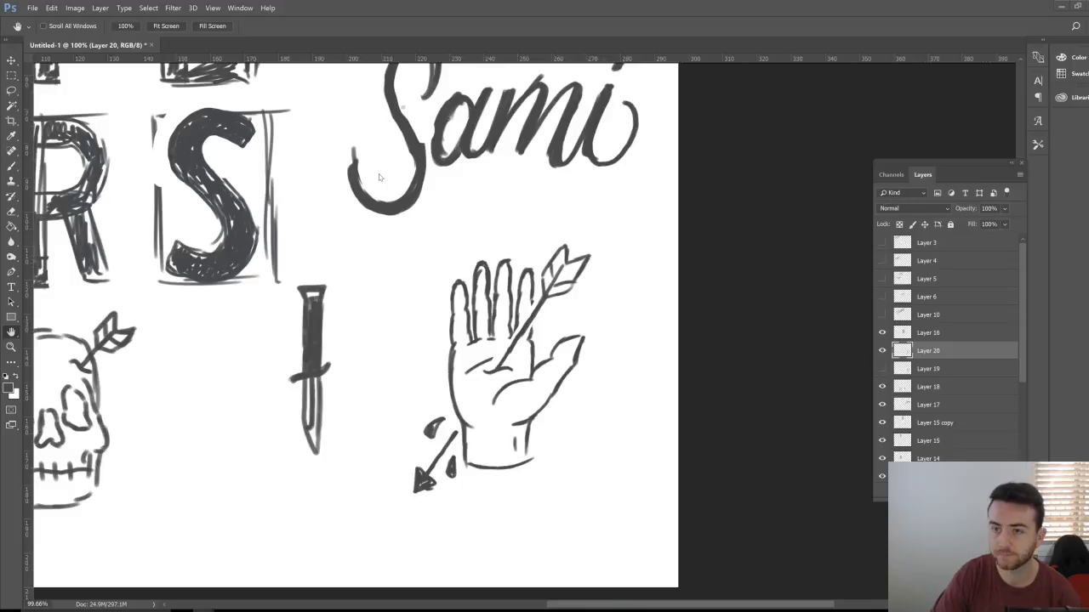
left_click(11, 347)
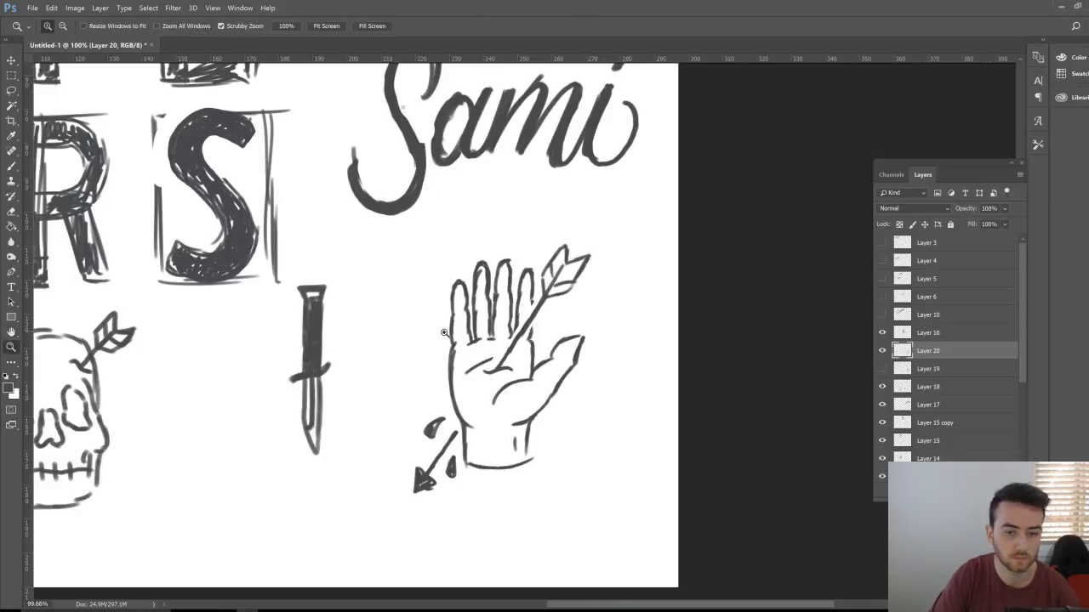
left_click_drag(357, 340, 442, 340)
left_click(881, 347)
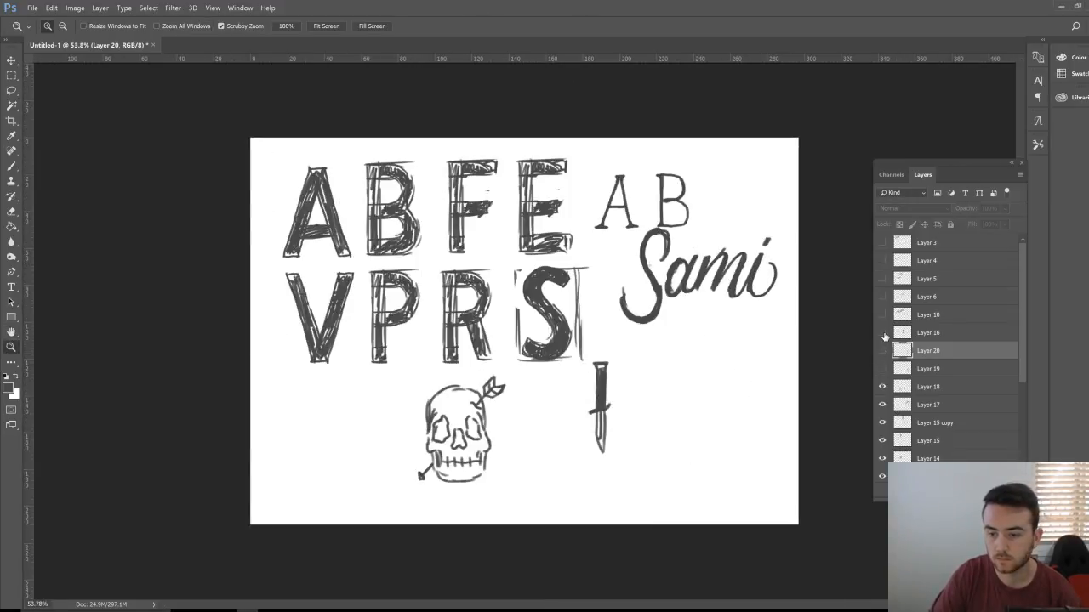
Step: Hide the letter S, script lettering, skull and knife, script name, and E, F, V, P, R, A and B letter layers
left_click(881, 333)
left_click(881, 314)
left_click(881, 315)
left_click(881, 386)
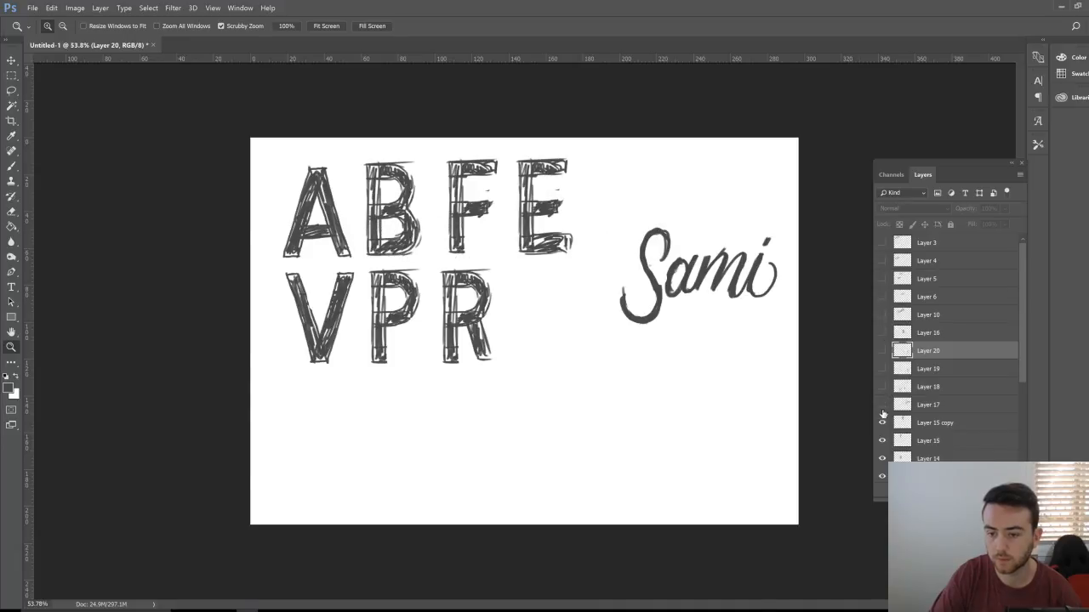
left_click(881, 404)
left_click(881, 421)
left_click(881, 440)
left_click(881, 476)
left_click(881, 458)
scroll(881, 459, "down", 4)
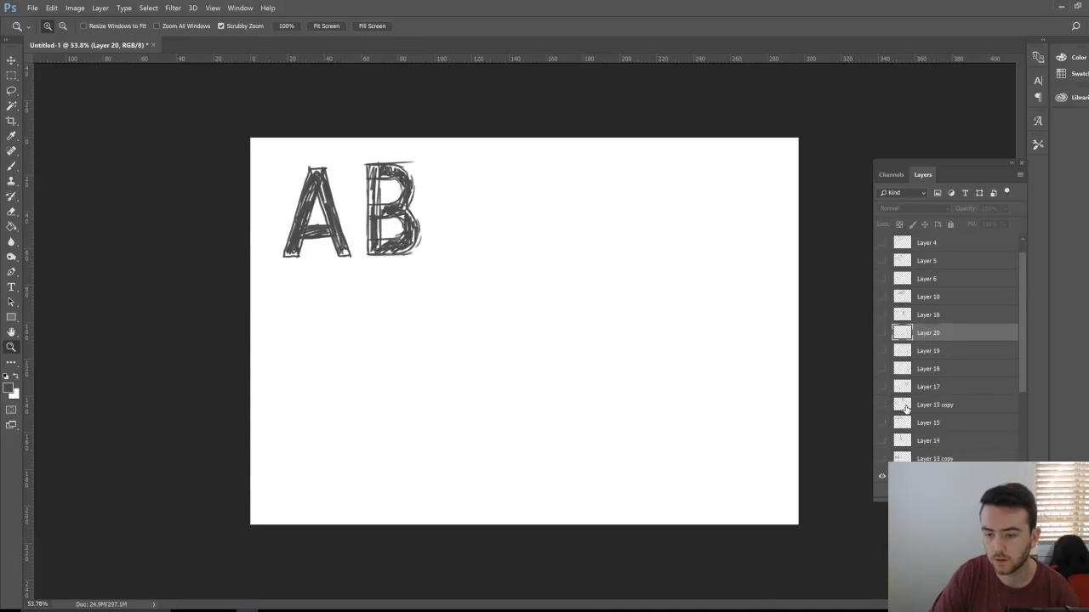
left_click(882, 423)
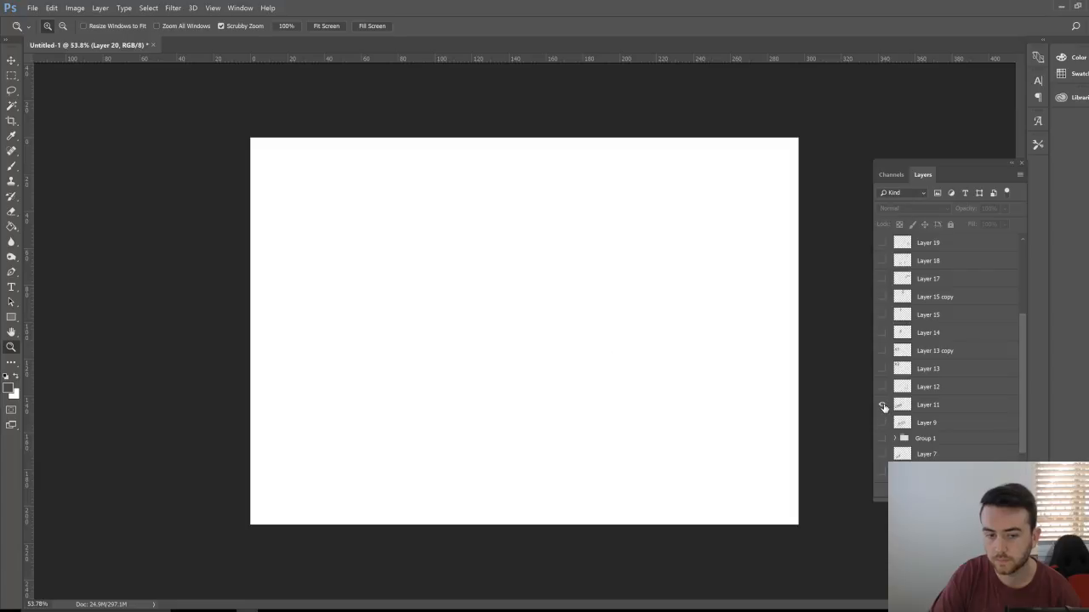
Step: Show the older script lettering group and select it and the layer below it
left_click(882, 438)
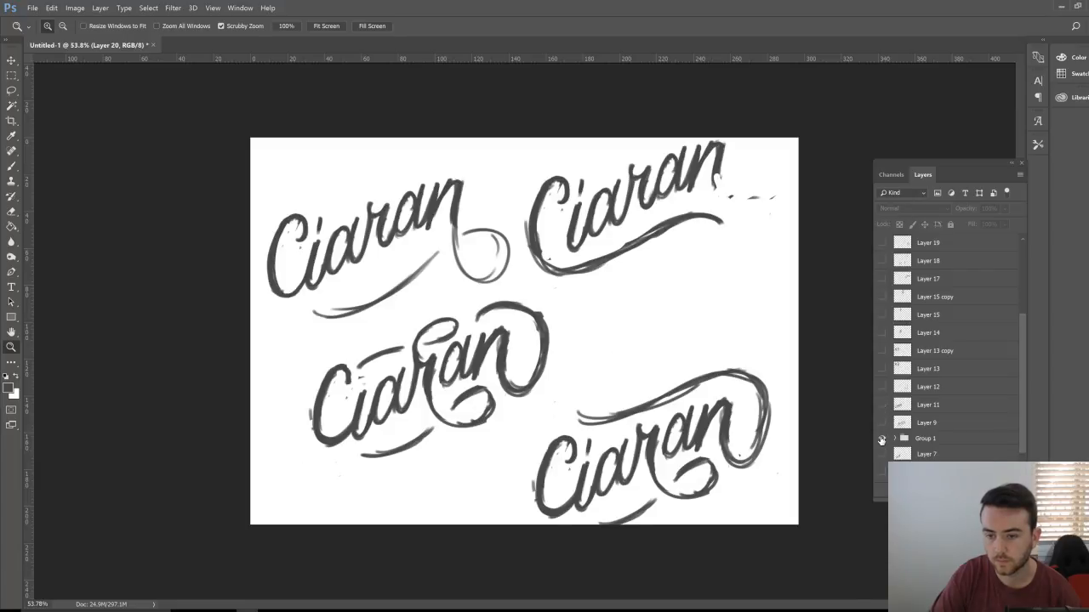
left_click(933, 443)
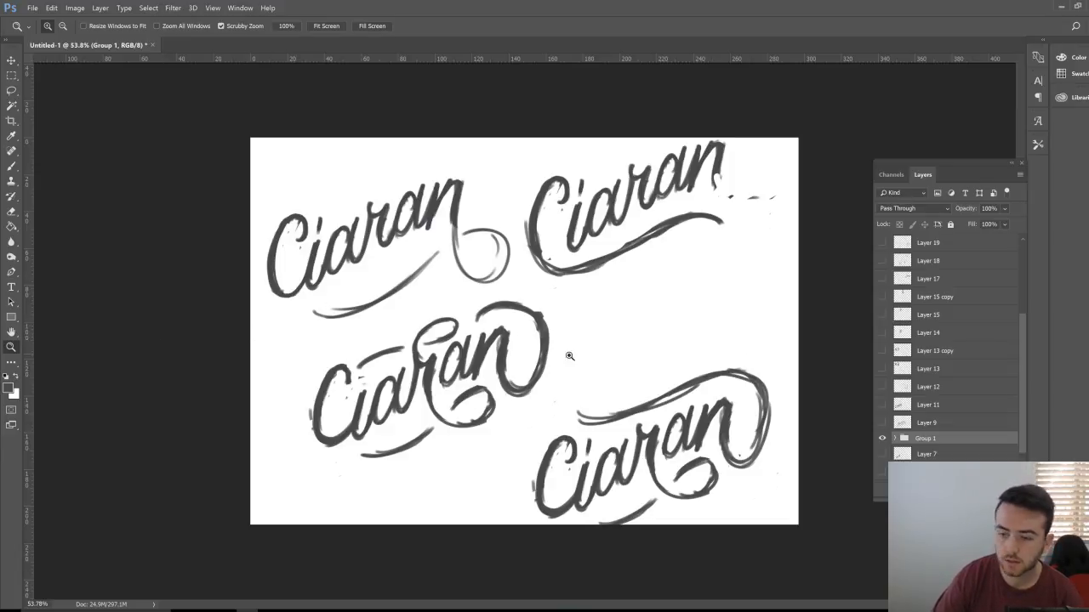
scroll(906, 434, "down", 1)
left_click(906, 433)
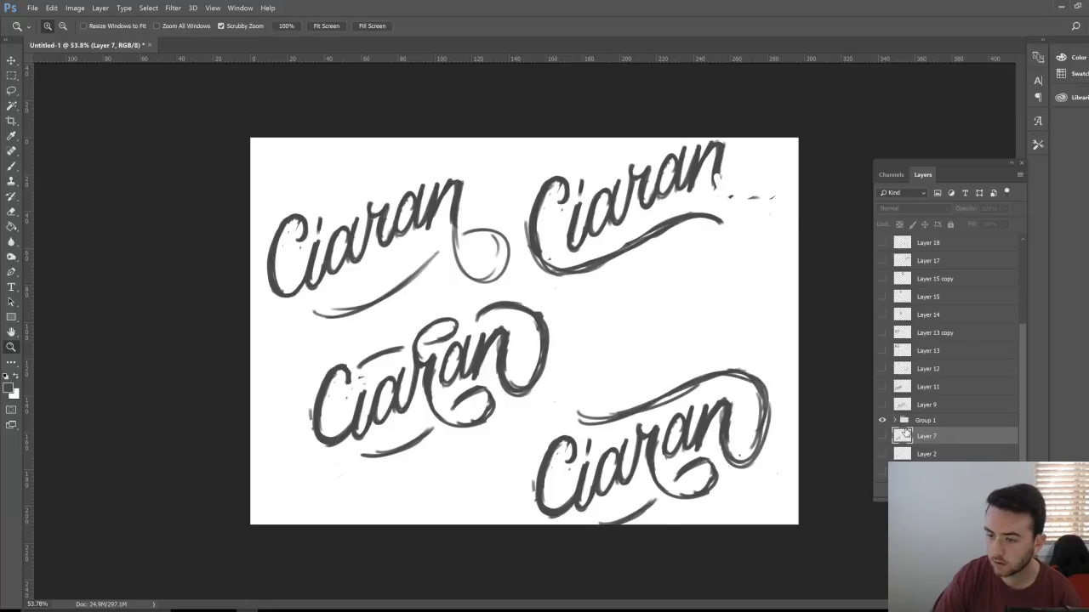
scroll(903, 433, "down", 1)
Step: Preview the name sketch, swash strokes and lettering word sketch layers, leaving them hidden, then reselect the lettering group
left_click(881, 404)
left_click(881, 421)
left_click(881, 421)
left_click(883, 436)
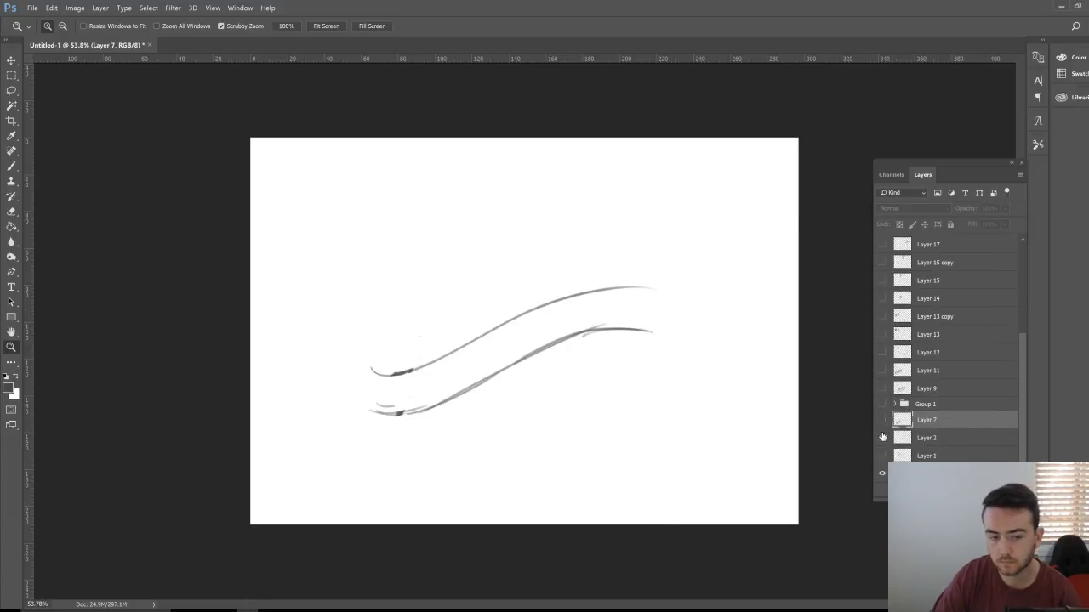
left_click(883, 436)
left_click(882, 436)
left_click(883, 436)
left_click(882, 456)
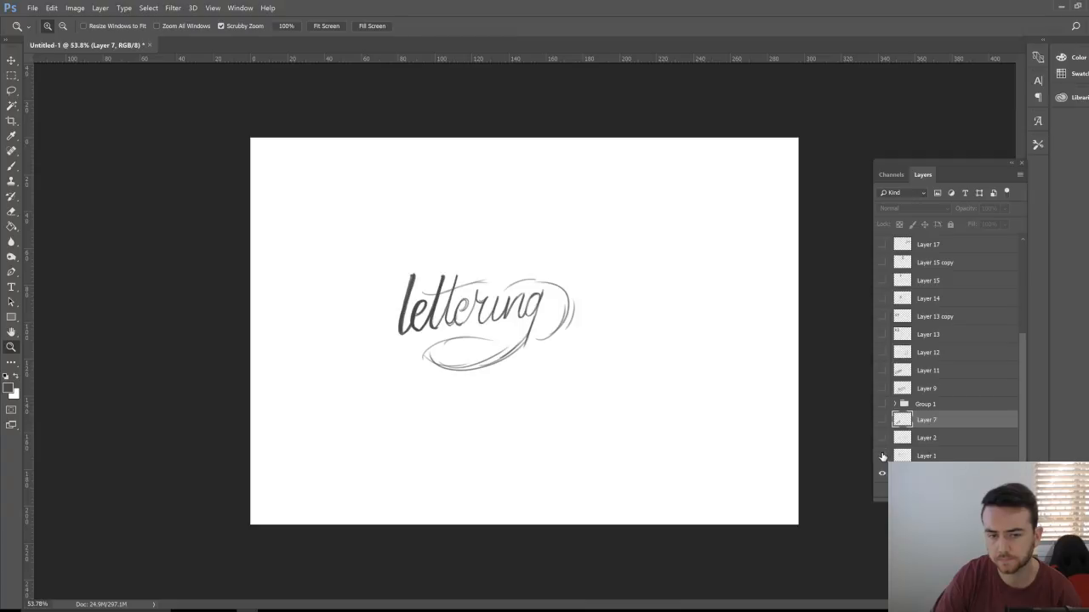
left_click(882, 456)
left_click(882, 404)
left_click(946, 405)
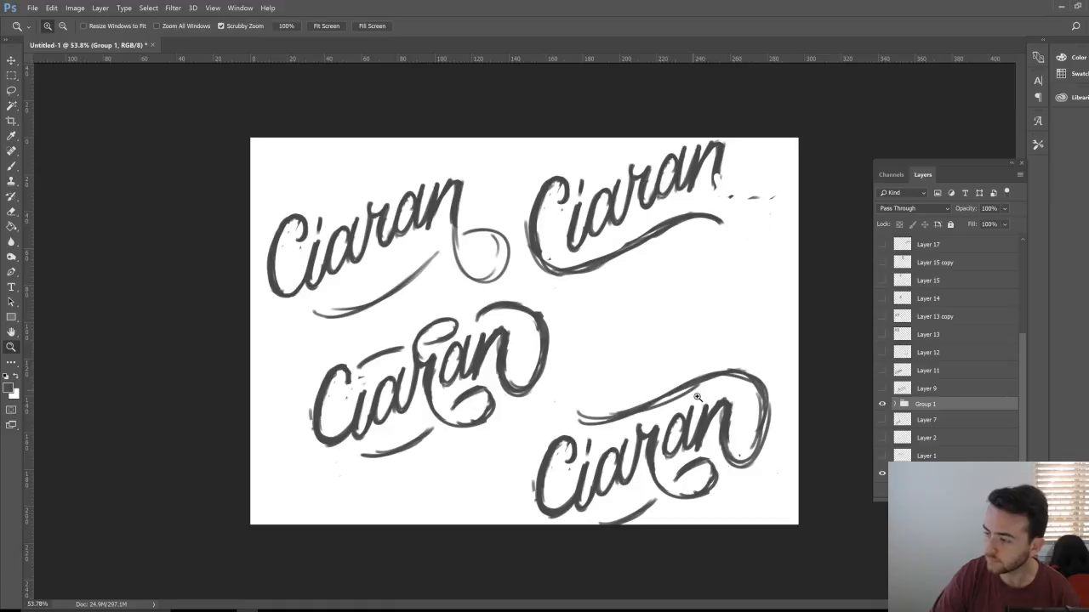
Step: Hide the script lettering group and keep the hatched A B, V P, R and script name layers hidden
left_click(882, 404)
left_click(882, 334)
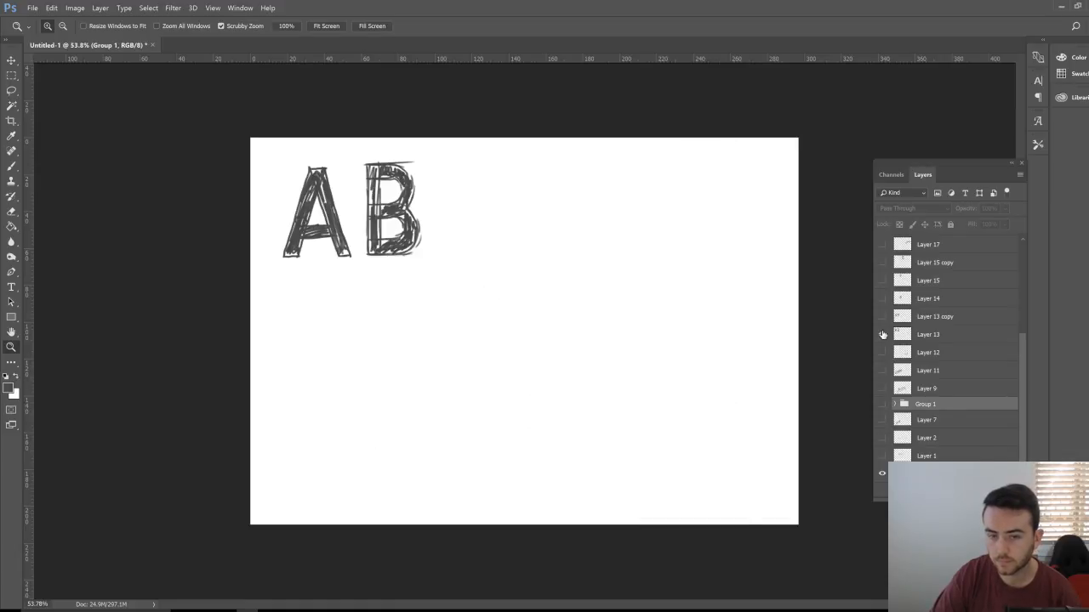
left_click(882, 334)
left_click(882, 316)
left_click(882, 316)
left_click(882, 298)
left_click(882, 298)
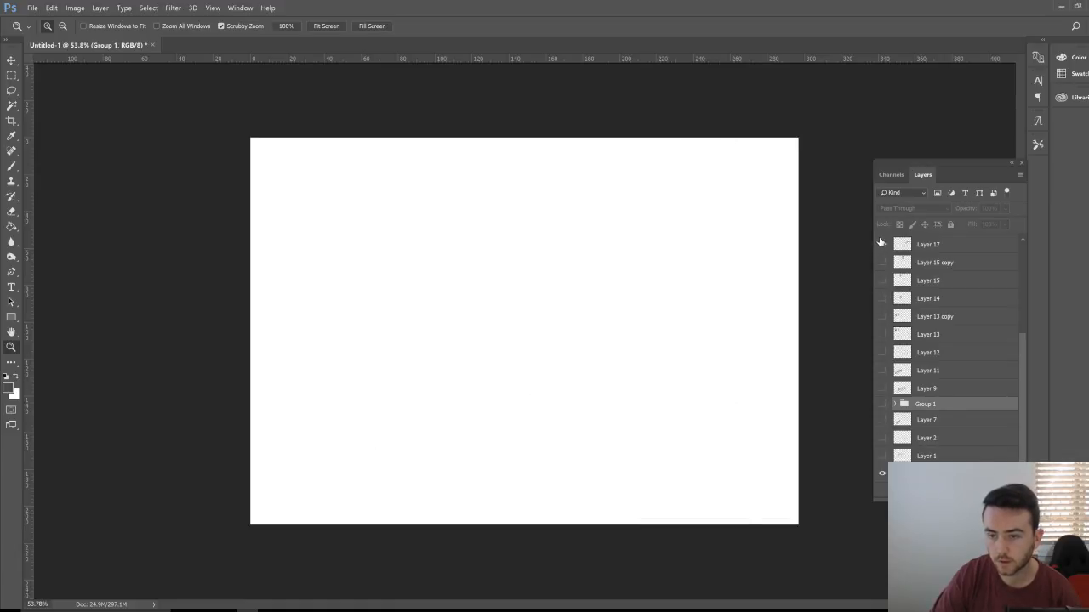
left_click(881, 245)
left_click(881, 244)
scroll(936, 298, "up", 2)
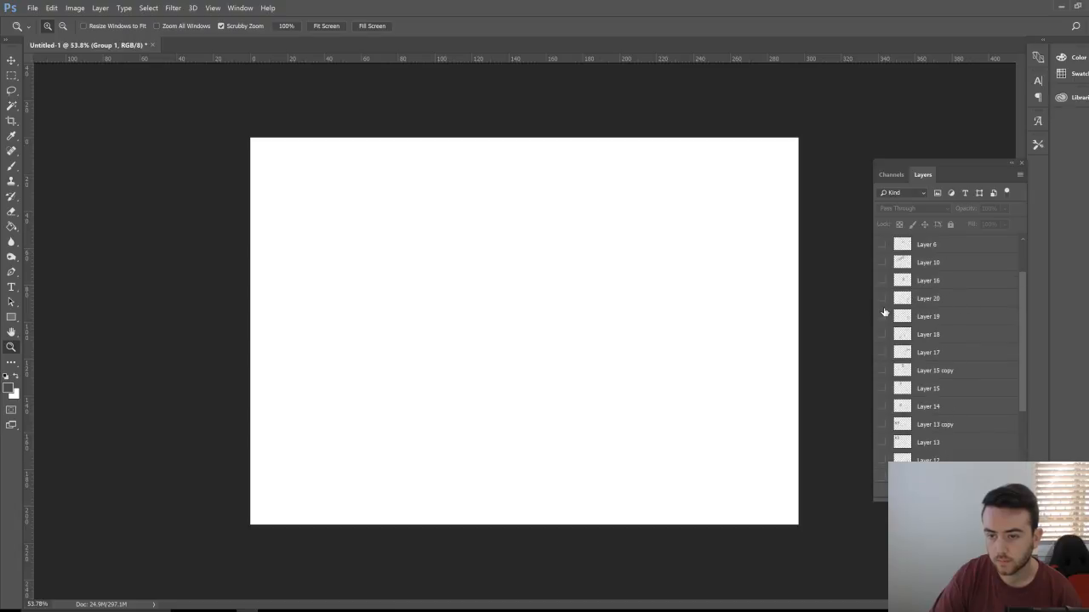
Step: Turn on the hand-with-arrow, hand shading, and skull, knife and AB layers (Layers 20, 19, 18)
left_click(882, 298)
left_click(939, 300)
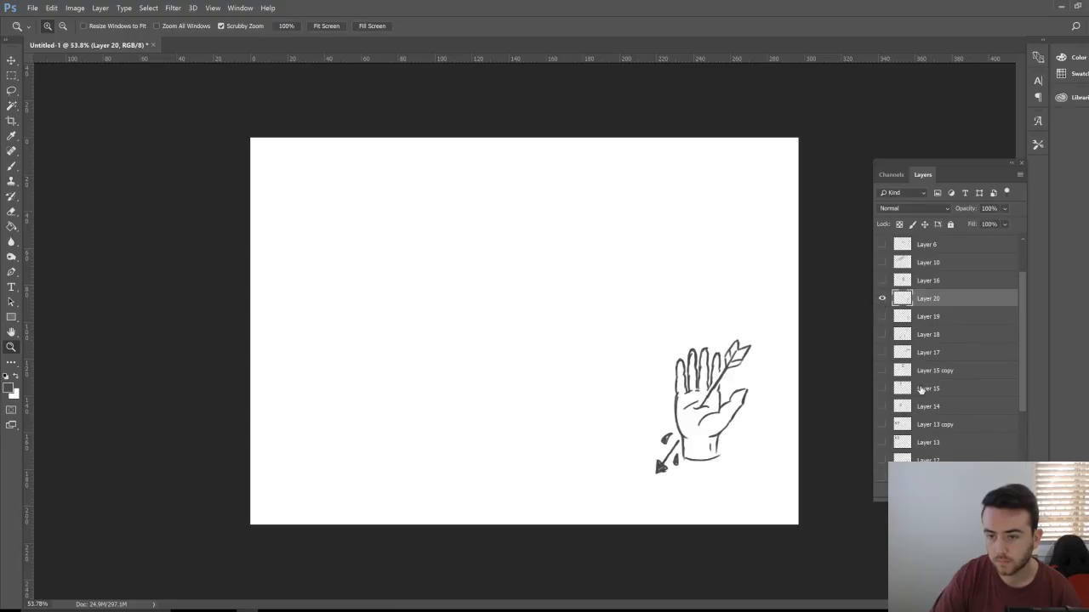
left_click(881, 316)
left_click(882, 334)
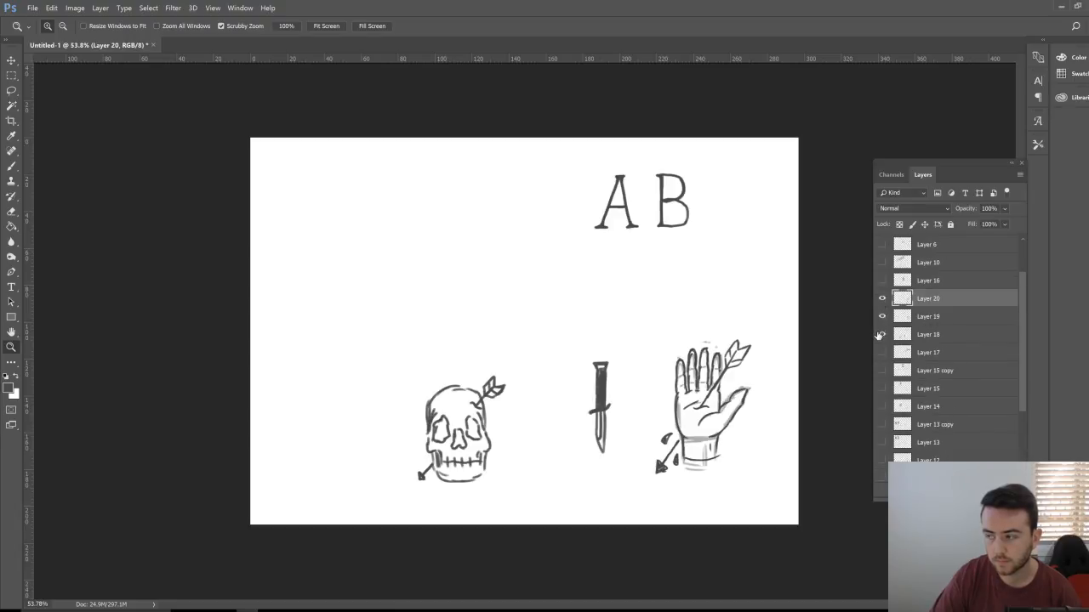
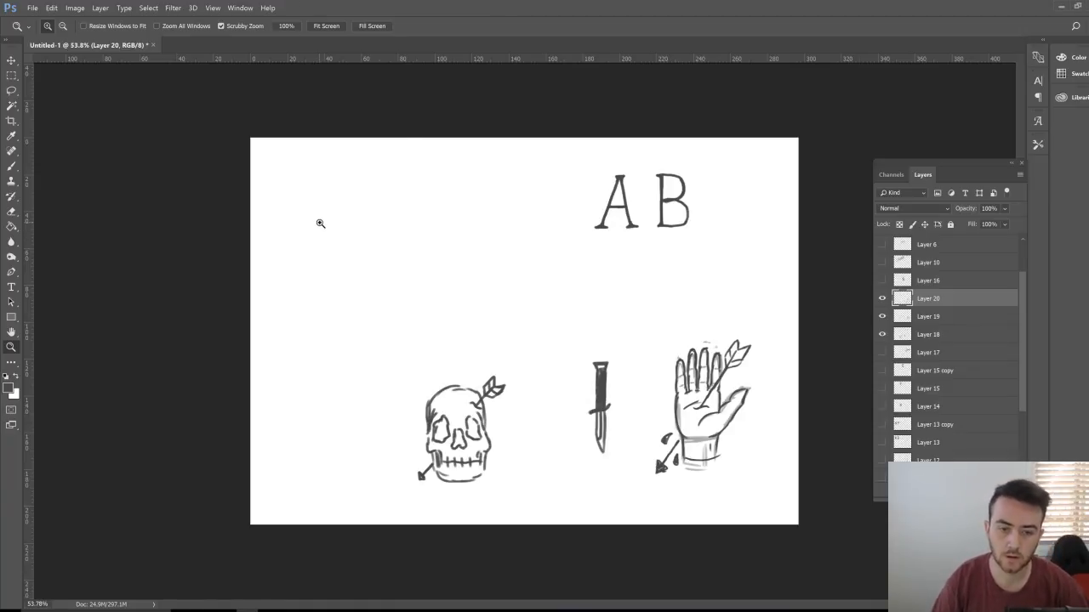
Step: Sketch the snake's head on Layer 20 with hooked snout, lower lip, whiskers, eye and jaw line
key("b")
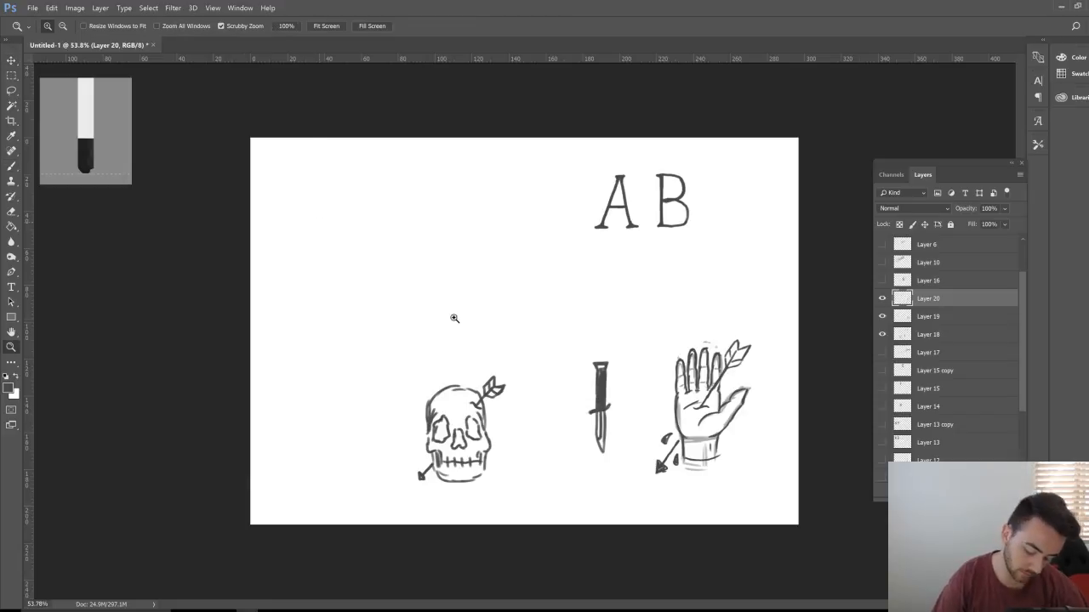
key("ctrl+plus")
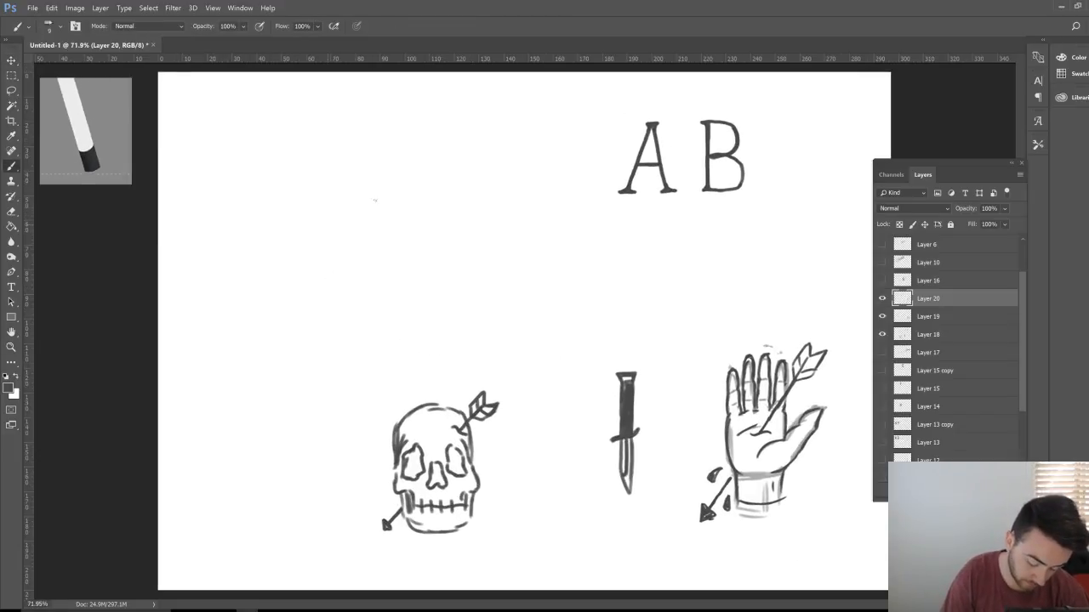
left_click_drag(328, 224, 396, 200)
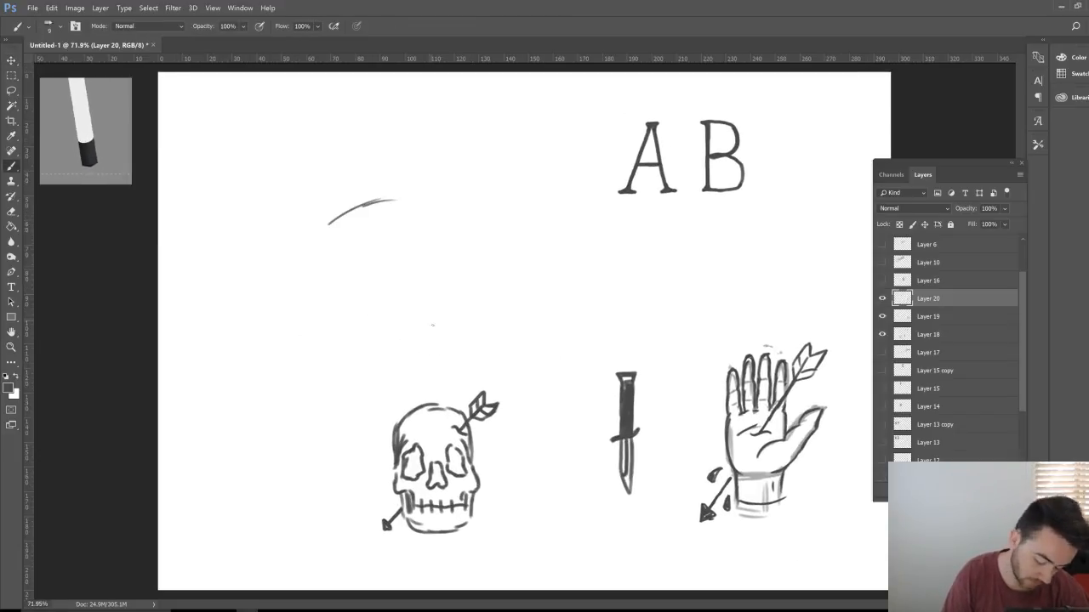
mouse_move(377, 205)
left_mouse_down()
mouse_move(409, 200)
mouse_move(401, 211)
left_mouse_up()
left_click_drag(380, 219, 396, 218)
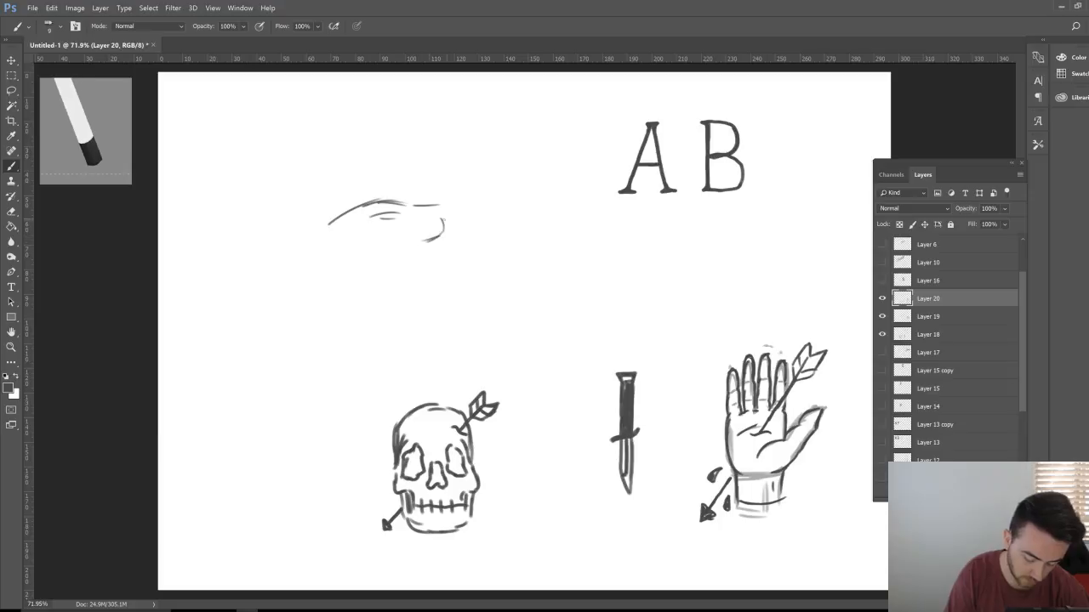
mouse_move(441, 231)
left_mouse_down()
mouse_move(422, 260)
mouse_move(401, 244)
mouse_move(363, 259)
mouse_move(378, 271)
mouse_move(441, 268)
mouse_move(400, 254)
left_mouse_up()
mouse_move(429, 273)
left_mouse_down()
mouse_move(407, 276)
mouse_move(389, 257)
mouse_move(472, 228)
left_mouse_up()
left_click_drag(448, 249, 487, 246)
mouse_move(371, 219)
left_mouse_down()
mouse_move(406, 216)
mouse_move(401, 226)
left_mouse_up()
mouse_move(384, 223)
left_mouse_down()
mouse_move(403, 216)
mouse_move(440, 232)
mouse_move(438, 214)
mouse_move(387, 206)
mouse_move(324, 228)
left_mouse_up()
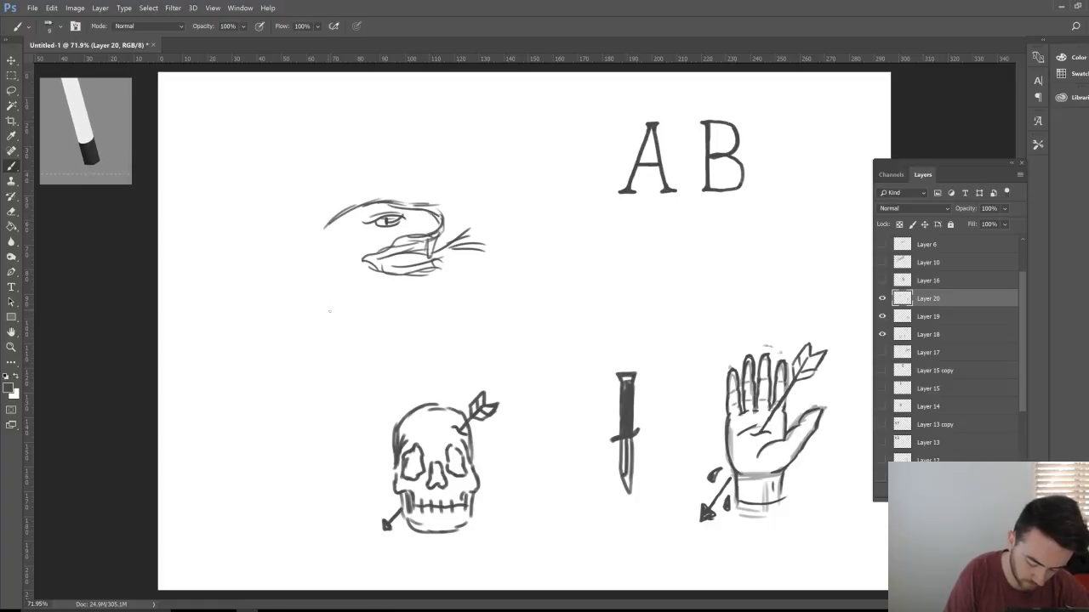
mouse_move(329, 288)
left_mouse_down()
mouse_move(408, 293)
mouse_move(381, 289)
mouse_move(438, 270)
left_mouse_up()
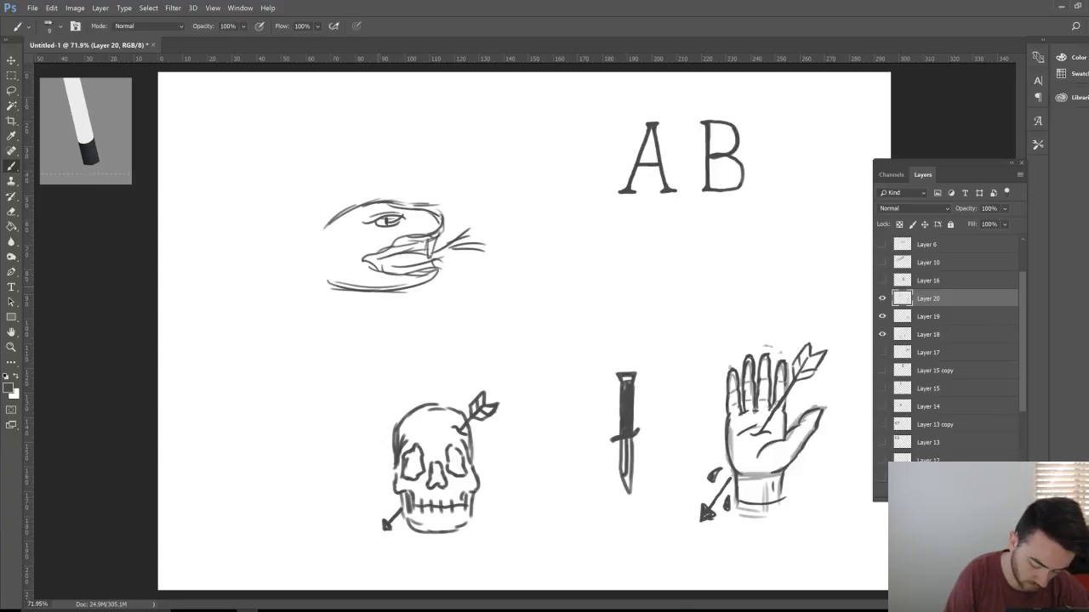
Step: Draw the snake's long neck with front, back and vertical lines plus a crossbar
left_click_drag(379, 291, 375, 347)
mouse_move(333, 217)
left_mouse_down()
mouse_move(303, 291)
mouse_move(298, 367)
left_mouse_up()
left_click_drag(305, 303, 302, 349)
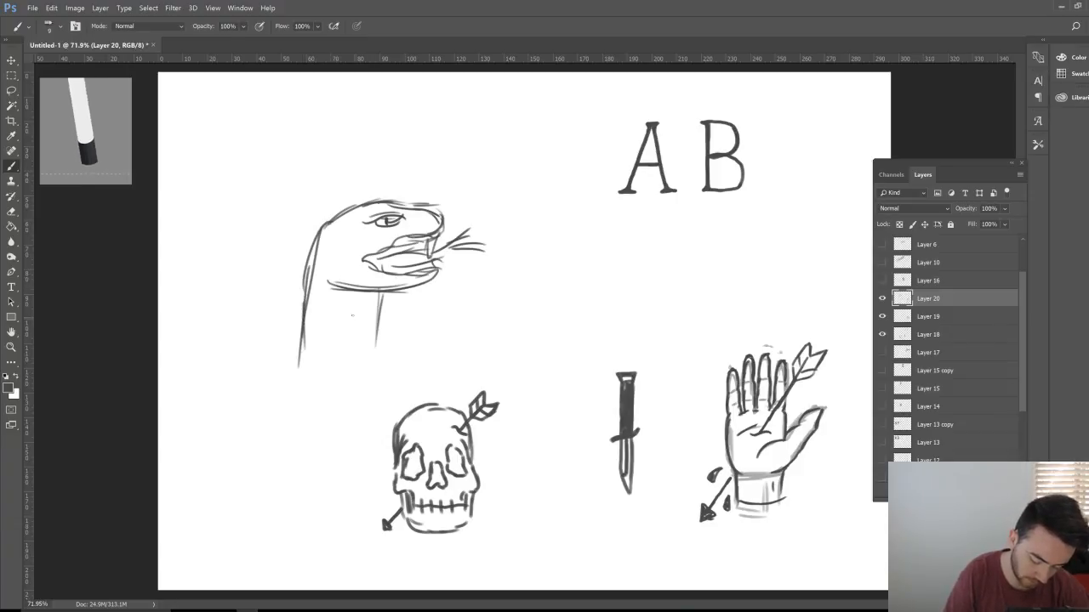
left_click_drag(347, 291, 341, 371)
left_click_drag(342, 316, 381, 314)
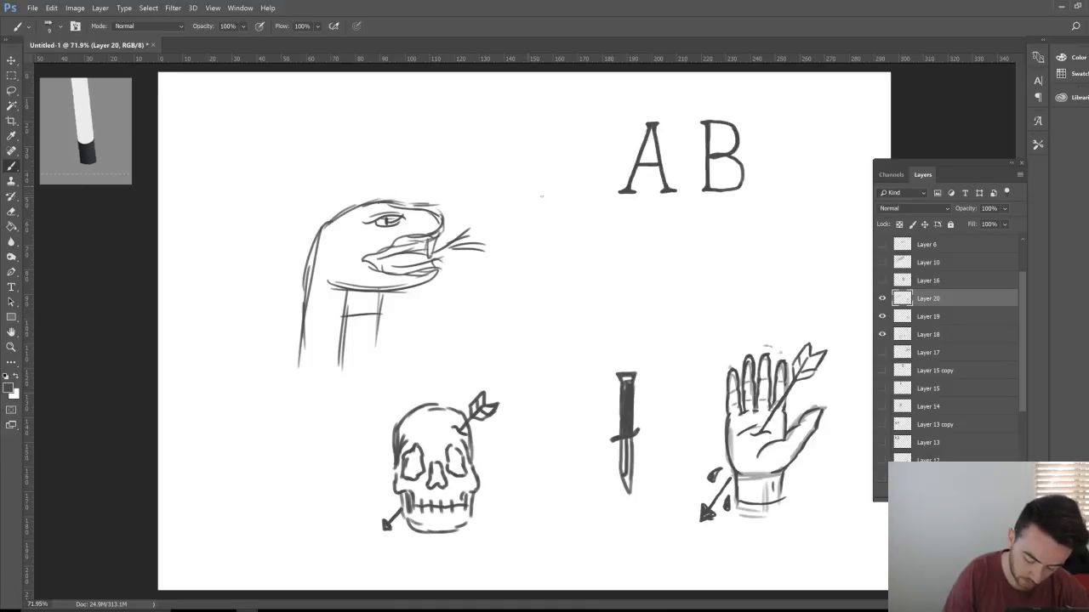
Step: Sketch the carrot shape above the snake's head, next to the AB letters
mouse_move(450, 156)
left_mouse_down()
mouse_move(490, 133)
mouse_move(527, 134)
left_mouse_up()
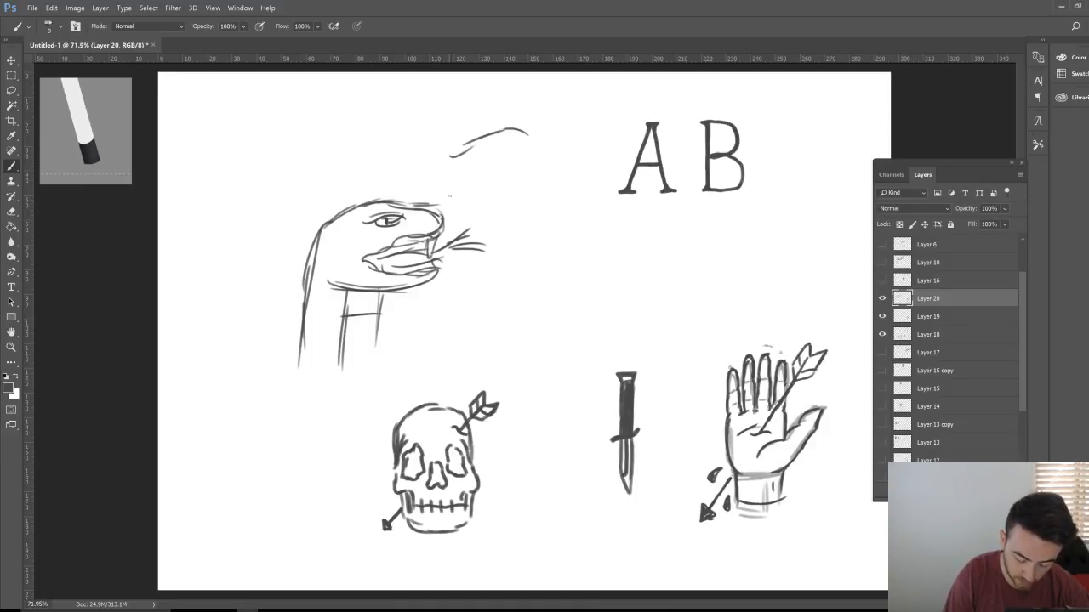
mouse_move(449, 195)
left_mouse_down()
mouse_move(480, 181)
mouse_move(524, 184)
mouse_move(524, 132)
mouse_move(547, 170)
left_mouse_up()
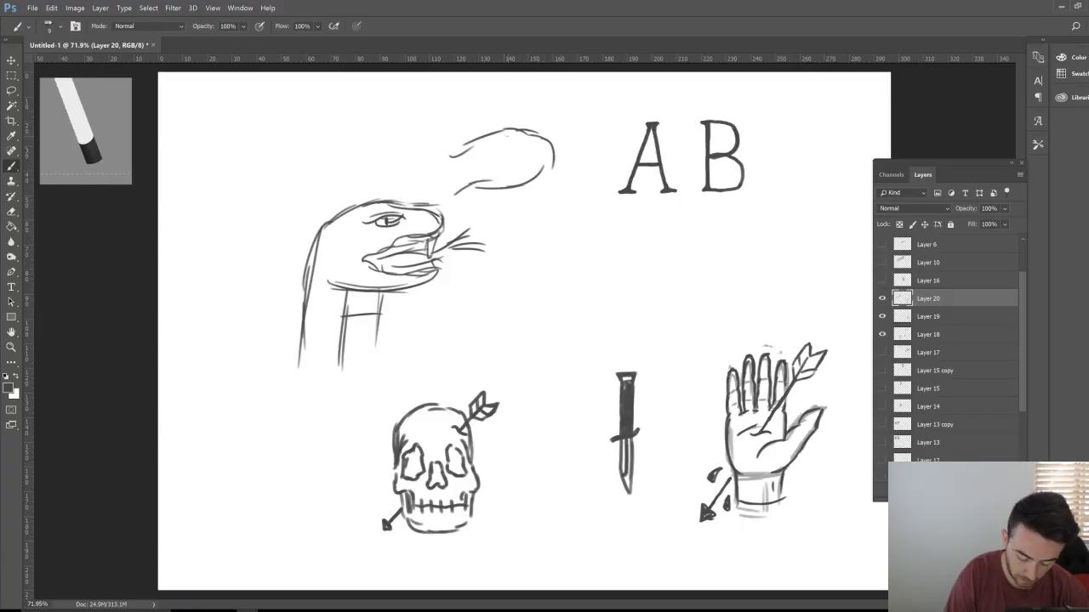
mouse_move(503, 135)
left_mouse_down()
mouse_move(521, 176)
mouse_move(568, 138)
mouse_move(572, 119)
mouse_move(598, 136)
left_mouse_up()
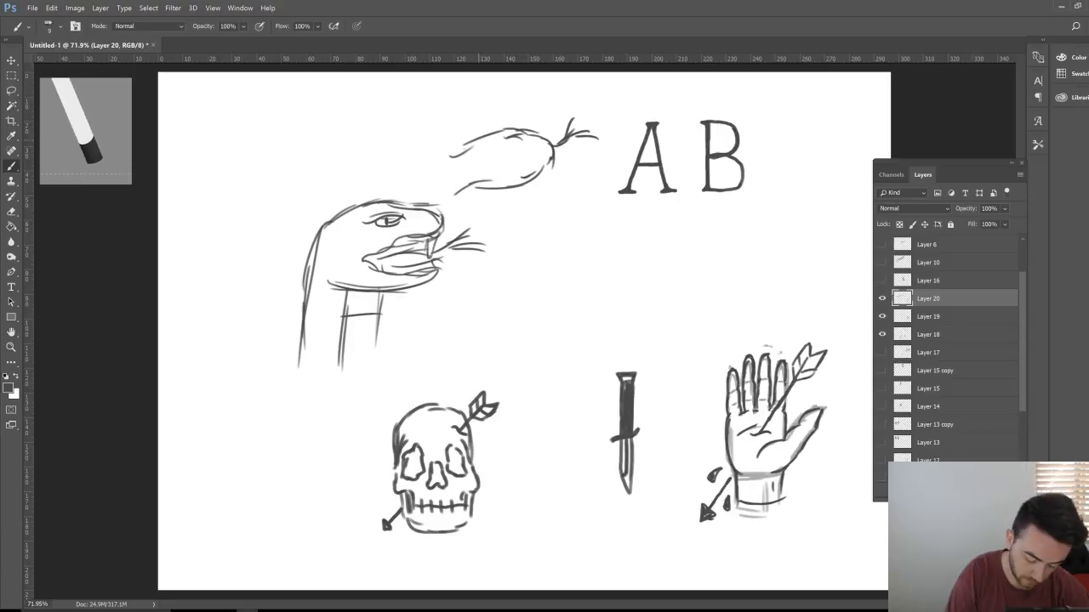
left_click_drag(477, 143, 441, 155)
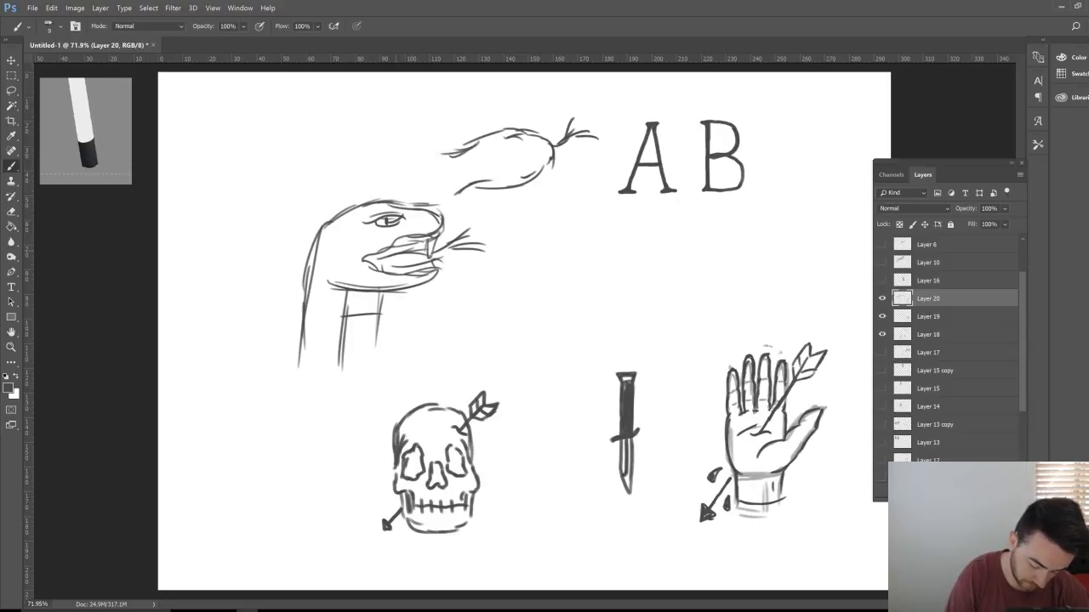
Step: Outline the open mouth and head edge, then erase and redraw the neck lines darker
mouse_move(437, 226)
left_mouse_down()
mouse_move(364, 263)
mouse_move(392, 277)
mouse_move(435, 274)
mouse_move(393, 249)
mouse_move(410, 269)
left_mouse_up()
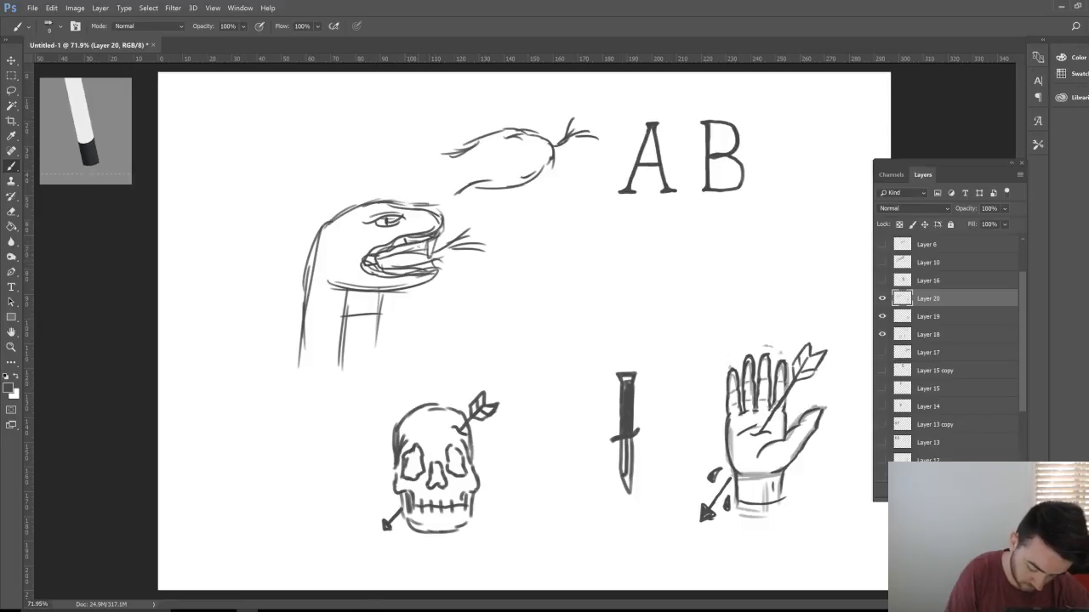
mouse_move(347, 208)
left_mouse_down()
mouse_move(305, 259)
mouse_move(304, 371)
left_mouse_up()
key("e")
left_click_drag(317, 241, 304, 345)
key("b")
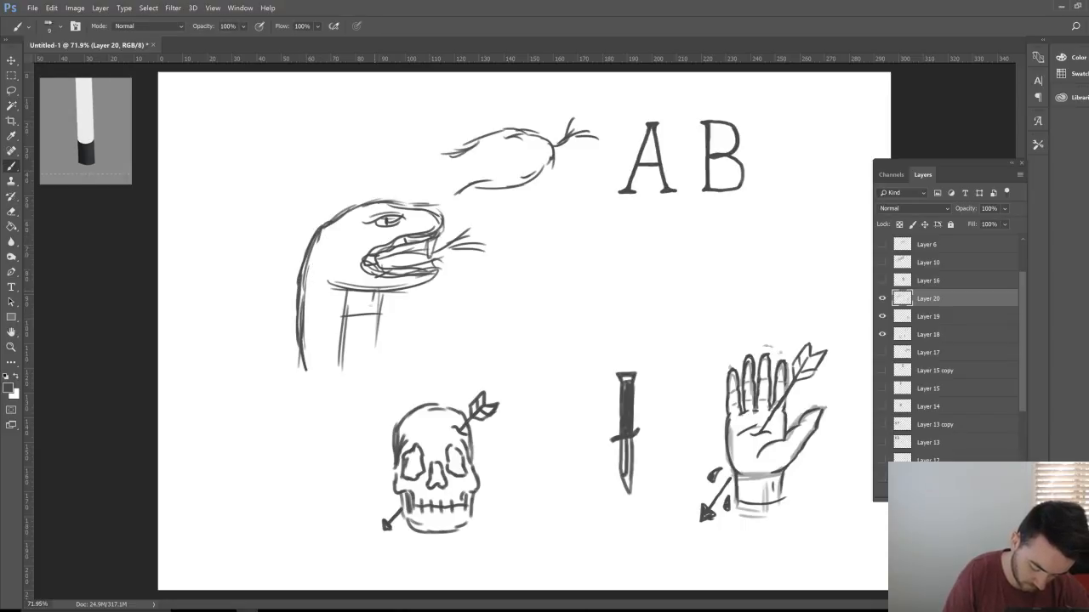
mouse_move(373, 289)
left_mouse_down()
mouse_move(371, 366)
mouse_move(340, 363)
left_mouse_up()
mouse_move(345, 303)
left_mouse_down()
mouse_move(342, 363)
mouse_move(417, 308)
left_mouse_up()
key("z")
key("b")
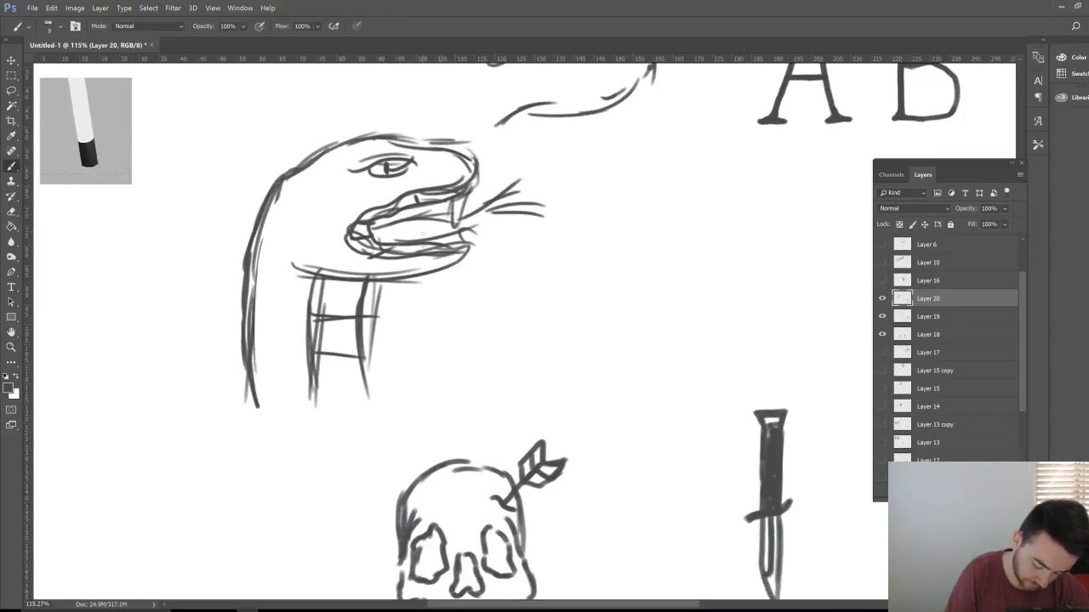
Step: Try Layer 20 at 39% opacity, then undo back to 100%
left_click(1004, 209)
left_click_drag(1004, 223, 971, 223)
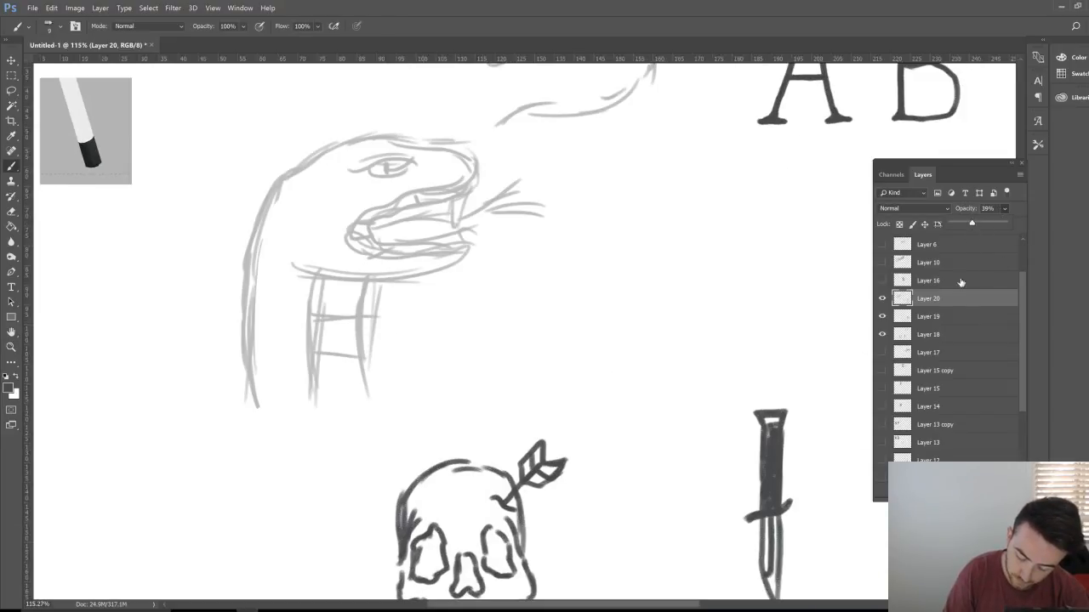
key("ctrl+z")
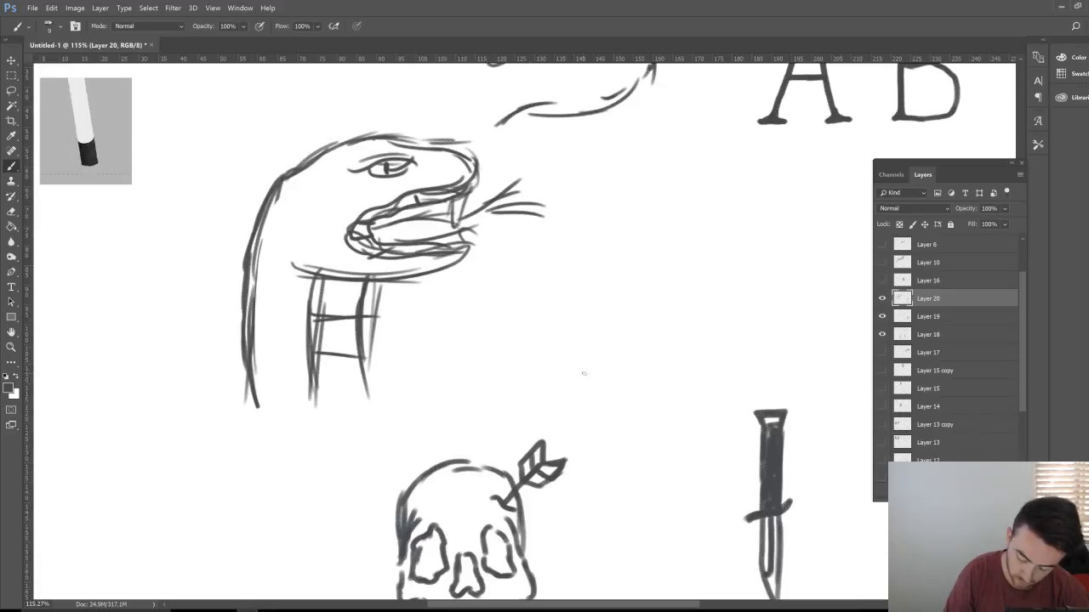
key("z")
left_click_drag(627, 341, 559, 335)
Step: Cut the lassoed snake and carrot sketches onto Layer 21 and lower its opacity
key("l")
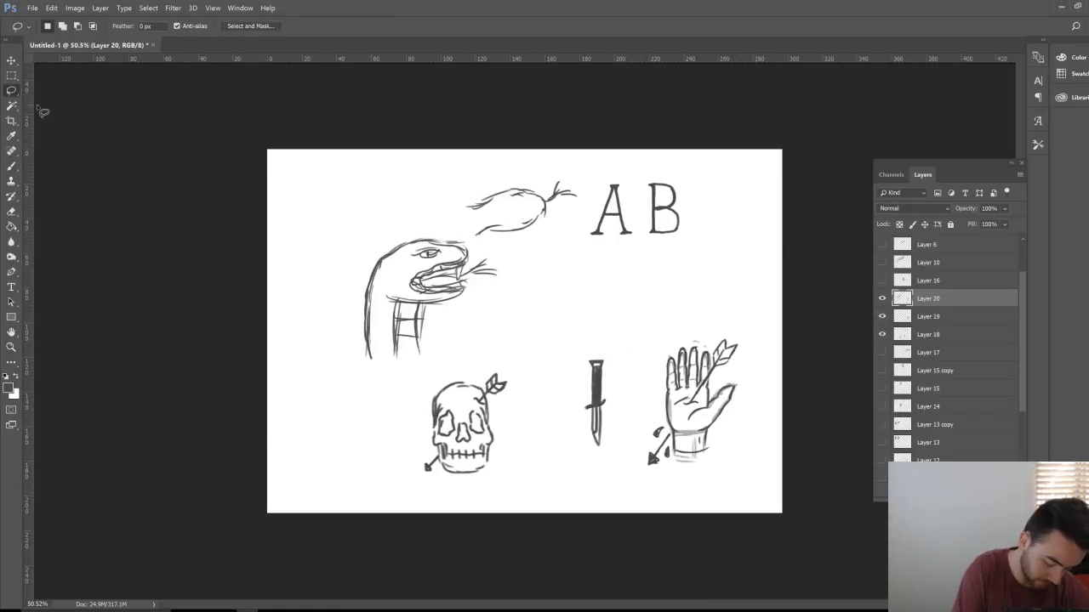
mouse_move(328, 377)
left_mouse_down()
mouse_move(523, 298)
mouse_move(578, 181)
mouse_move(424, 217)
mouse_move(323, 377)
left_mouse_up()
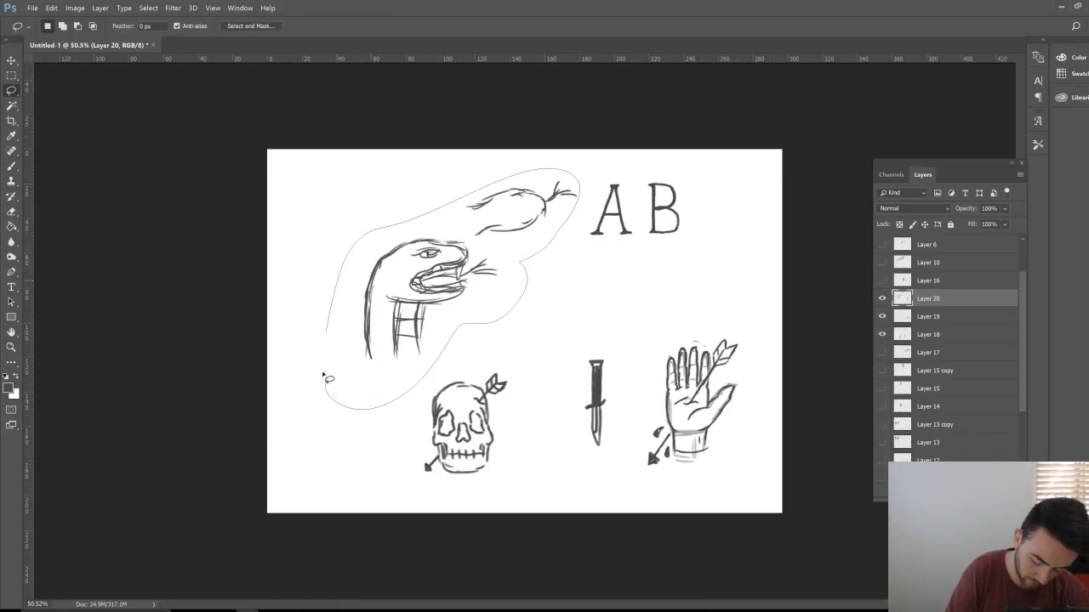
key("ctrl+x")
key("ctrl+v")
left_click(1004, 208)
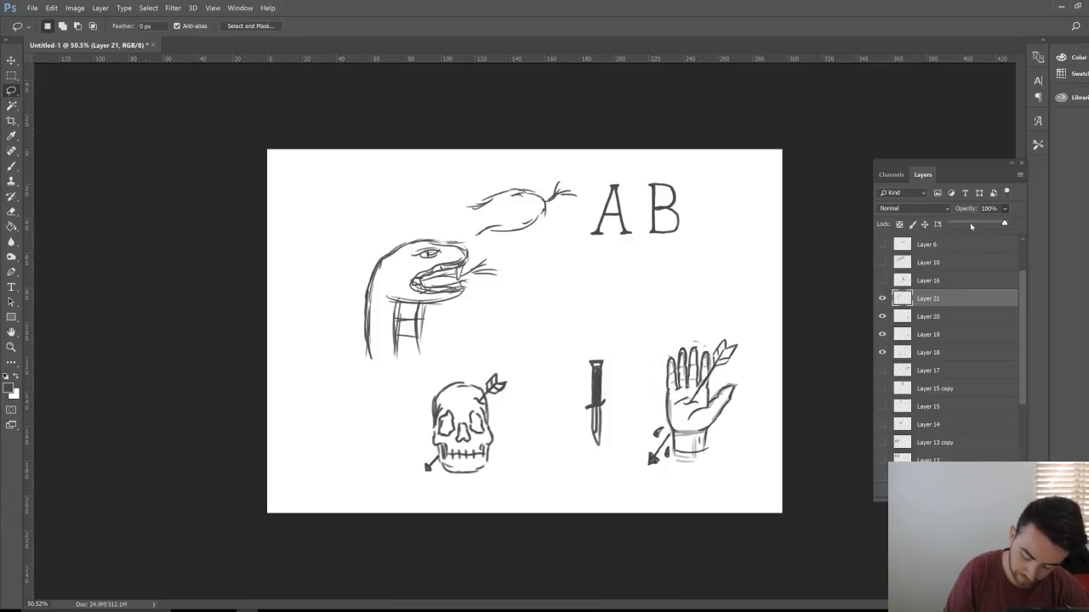
left_click_drag(1006, 224, 969, 224)
Step: Add Layer 22 and ink a trial dark arc over the snake's head, then erase it
left_click(993, 491)
key("b")
scroll(419, 368, "up", 1)
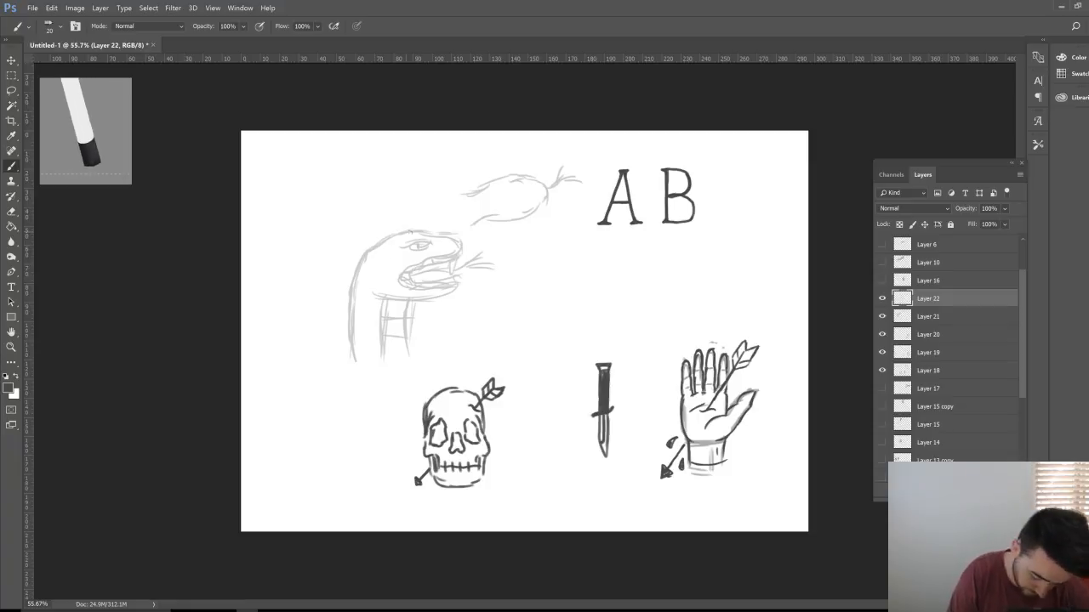
mouse_move(425, 230)
left_mouse_down()
mouse_move(365, 243)
mouse_move(343, 279)
left_mouse_up()
left_click_drag(423, 232, 349, 289)
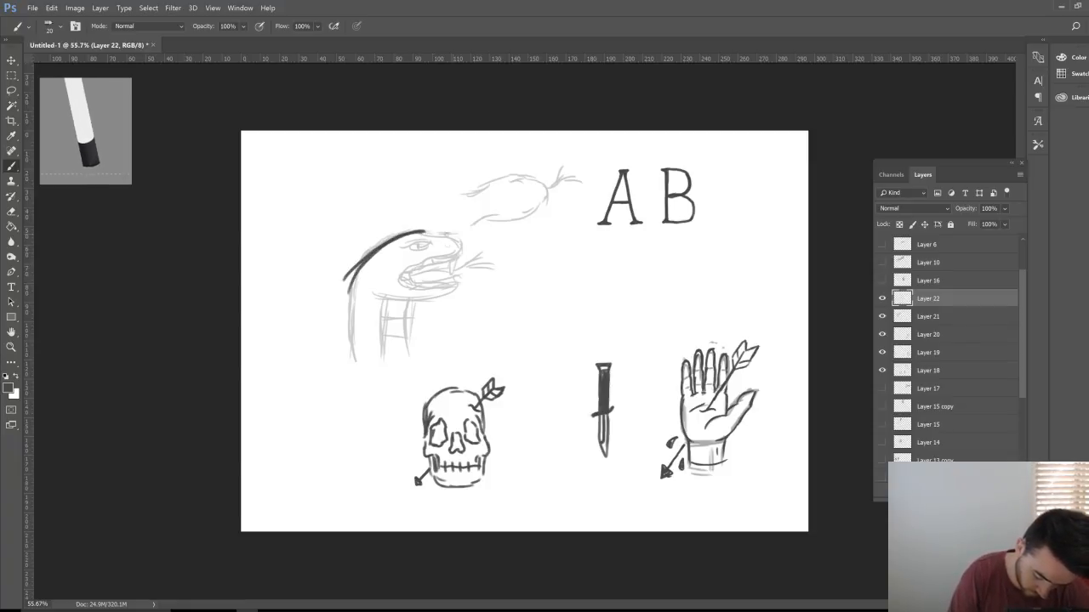
mouse_move(391, 237)
left_mouse_down()
mouse_move(479, 246)
mouse_move(400, 235)
mouse_move(347, 280)
left_mouse_up()
key("e")
key("b")
key("e")
key("b")
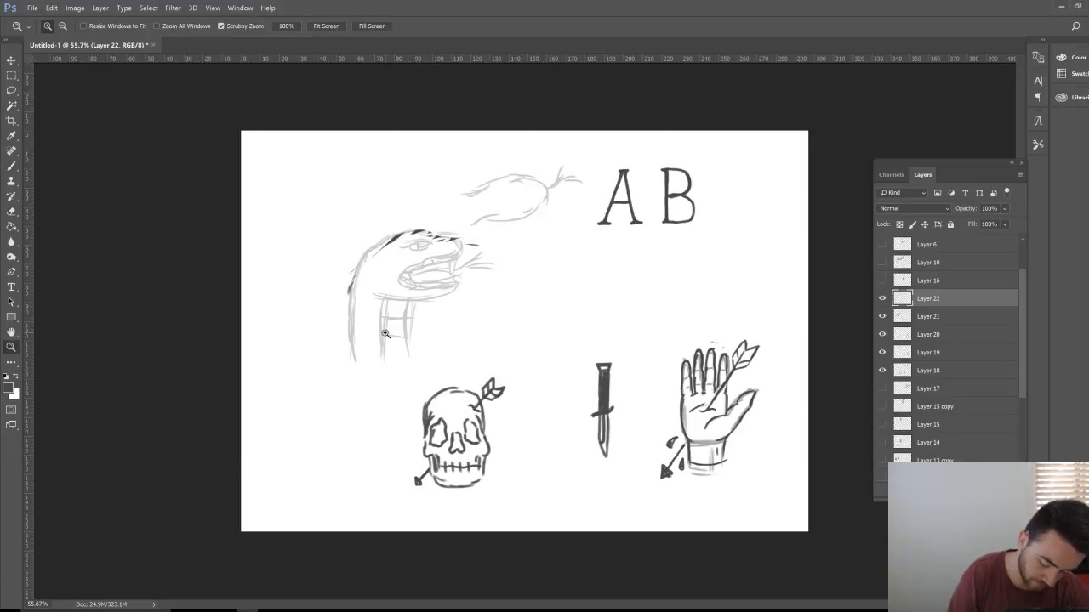
scroll(359, 339, "up", 5)
Step: Ink the snake's head outline, jaws, teeth, rear fangs and brow in bold strokes
mouse_move(512, 174)
left_mouse_down()
mouse_move(401, 171)
mouse_move(365, 194)
mouse_move(347, 231)
mouse_move(335, 354)
left_mouse_up()
mouse_move(412, 175)
left_mouse_down()
mouse_move(395, 190)
mouse_move(544, 189)
mouse_move(541, 208)
mouse_move(483, 209)
mouse_move(537, 207)
mouse_move(451, 223)
mouse_move(422, 246)
mouse_move(442, 256)
mouse_move(519, 245)
left_mouse_up()
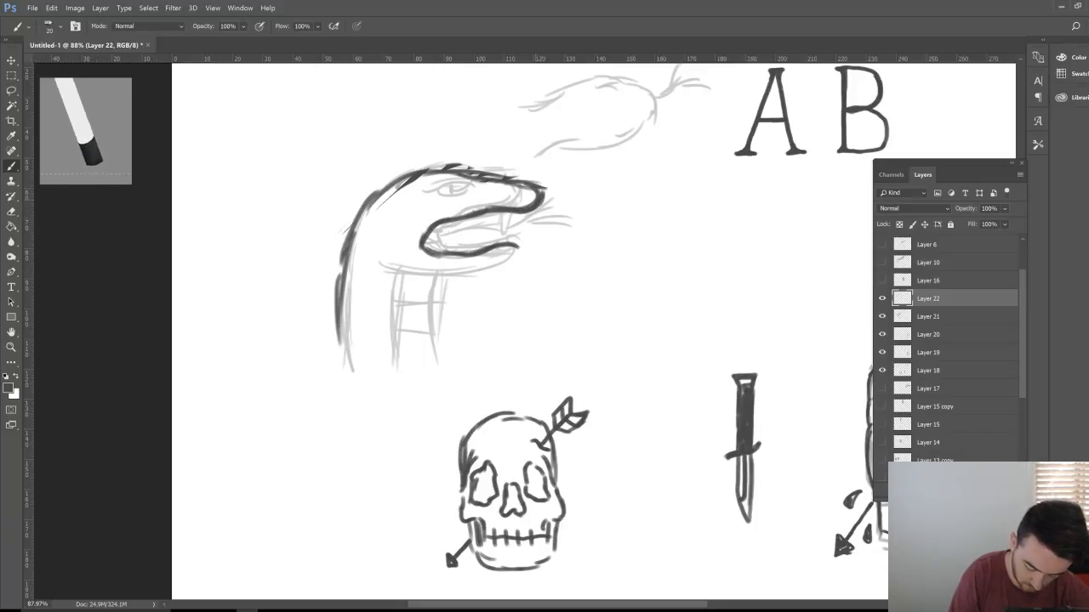
mouse_move(541, 206)
left_mouse_down()
mouse_move(442, 234)
mouse_move(451, 250)
mouse_move(441, 223)
mouse_move(446, 233)
left_mouse_up()
mouse_move(468, 220)
left_mouse_down()
mouse_move(451, 246)
mouse_move(459, 250)
left_mouse_up()
left_click_drag(468, 240, 524, 247)
mouse_move(425, 243)
left_mouse_down()
mouse_move(454, 257)
mouse_move(524, 252)
mouse_move(444, 253)
left_mouse_up()
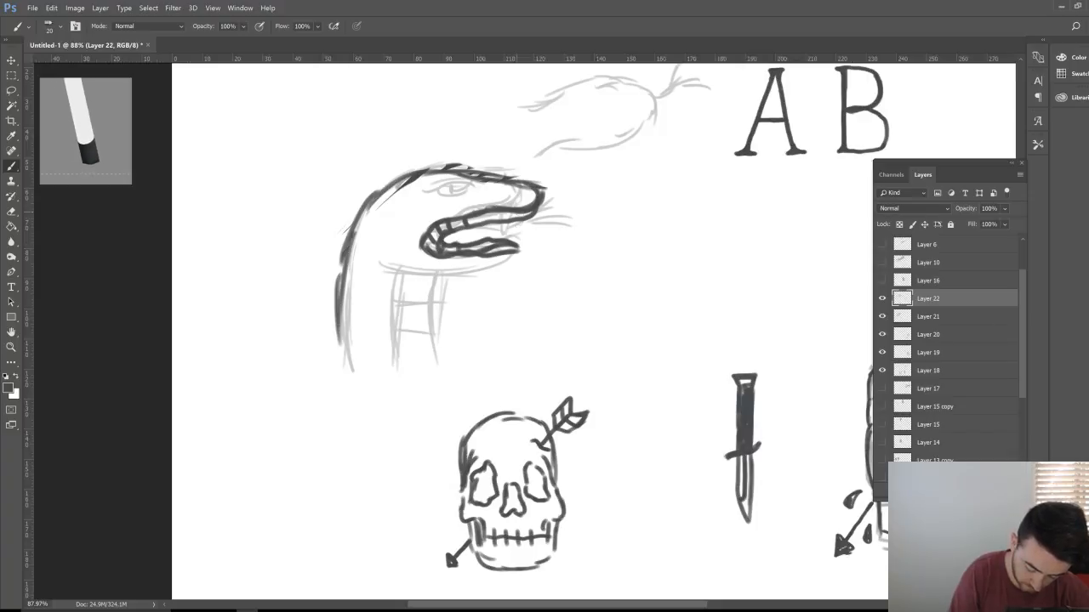
left_click_drag(515, 212, 517, 243)
mouse_move(530, 209)
left_mouse_down()
mouse_move(520, 243)
mouse_move(536, 243)
left_mouse_up()
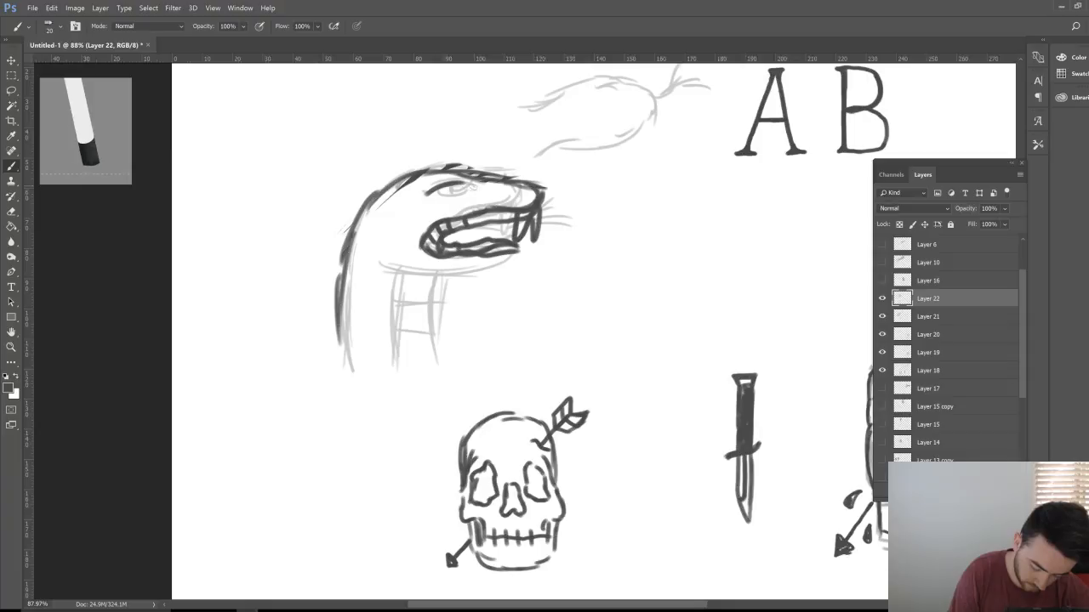
mouse_move(425, 192)
left_mouse_down()
mouse_move(466, 180)
mouse_move(466, 193)
left_mouse_up()
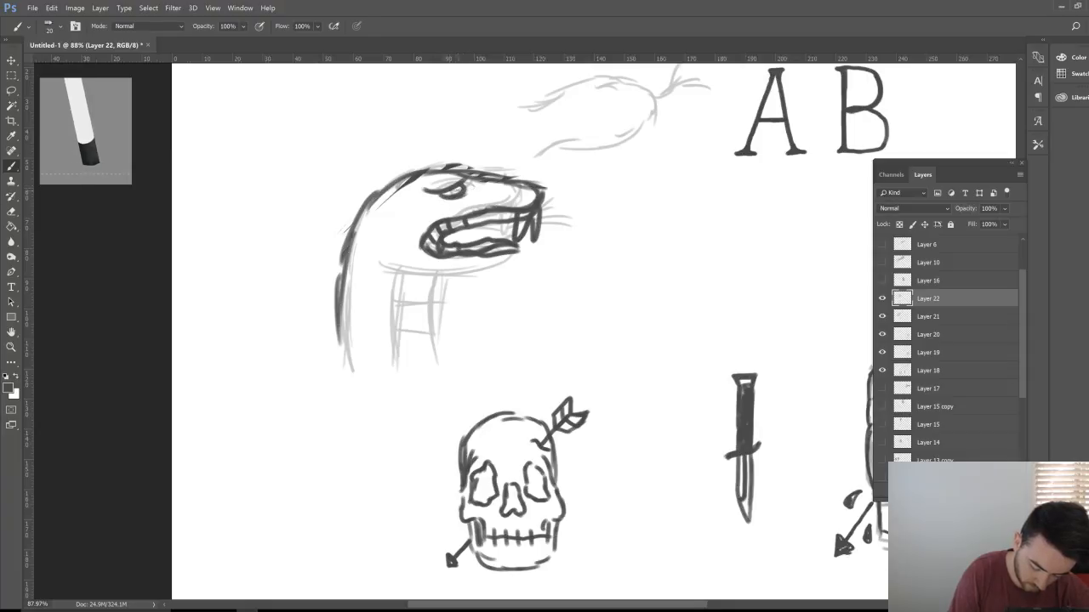
key("z")
left_click_drag(584, 266, 483, 278)
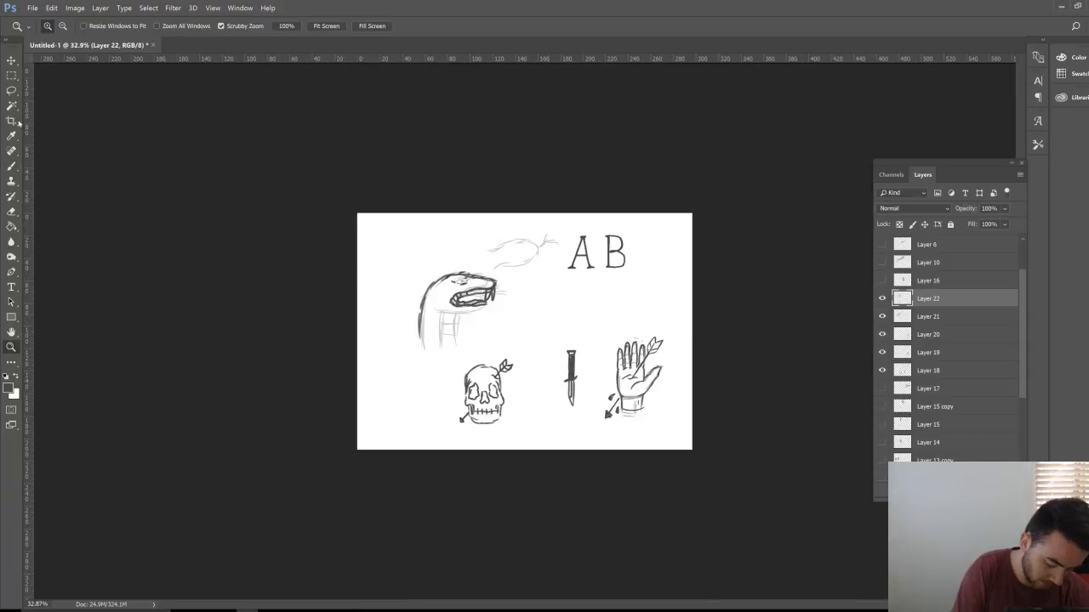
Step: Delete the lassoed dark snake-head strokes and hide Layers 22 and 21
left_click(11, 90)
left_click_drag(423, 346, 401, 313)
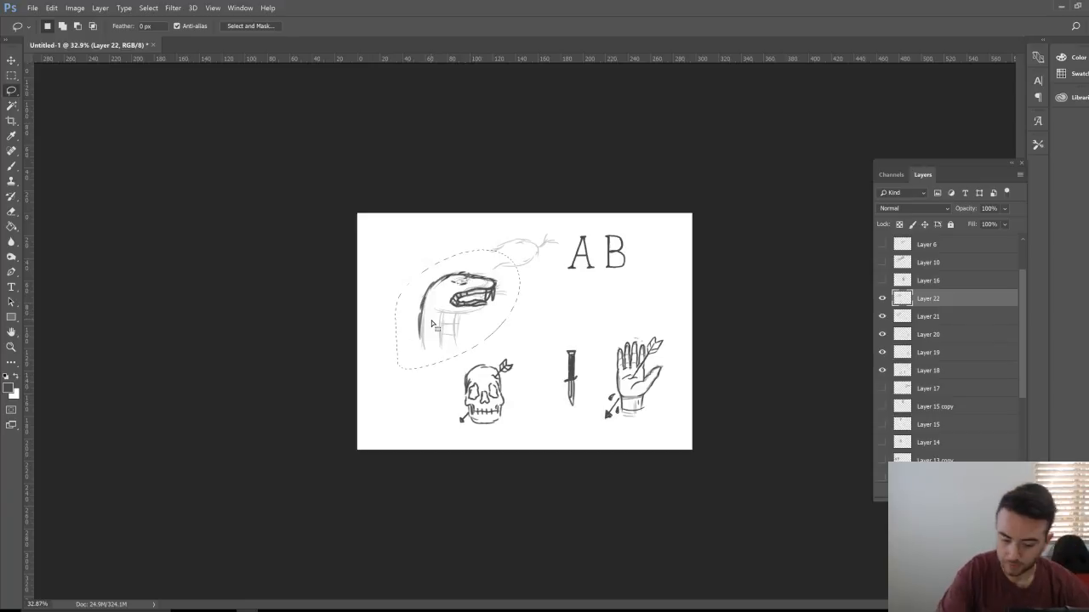
key("Delete")
key("ctrl+d")
left_click(881, 298)
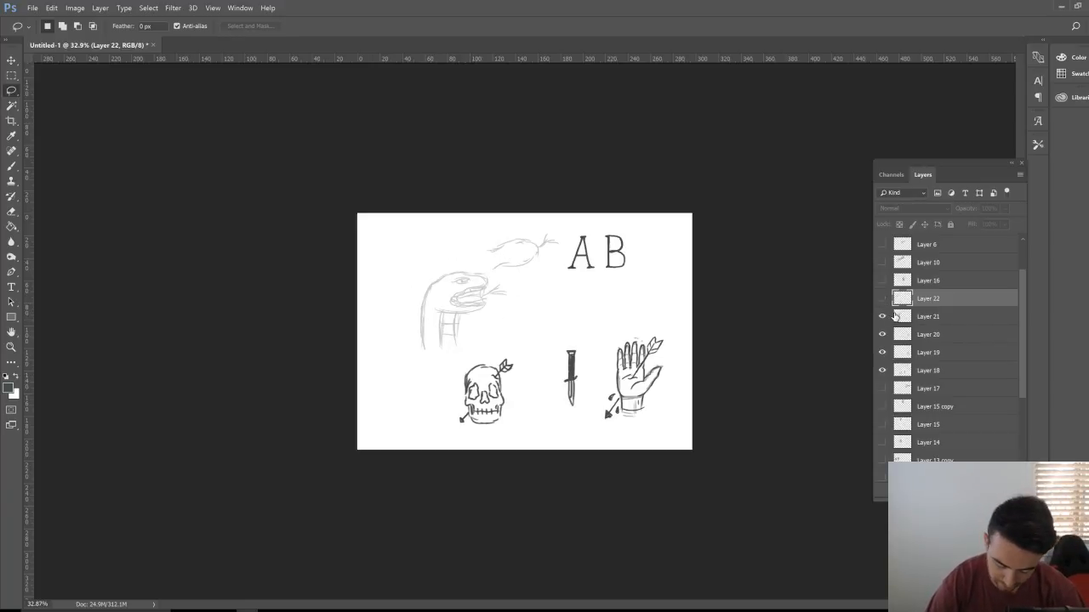
left_click(882, 317)
Step: Zoom in on the drawings and create new Layer 23 for brush sketching
key("z")
left_click_drag(524, 331, 626, 350)
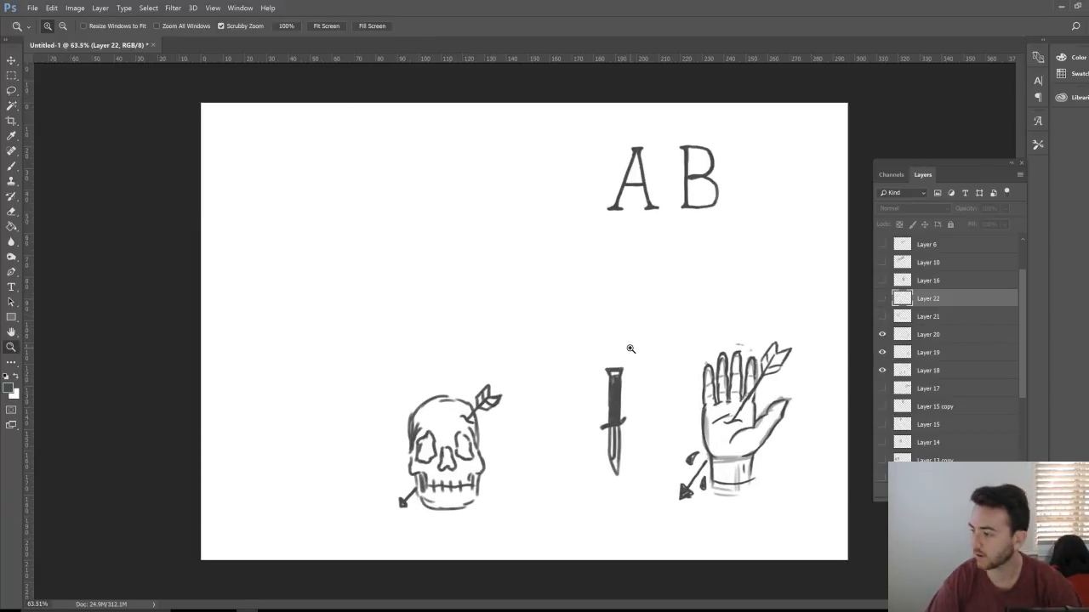
key("h")
key("b")
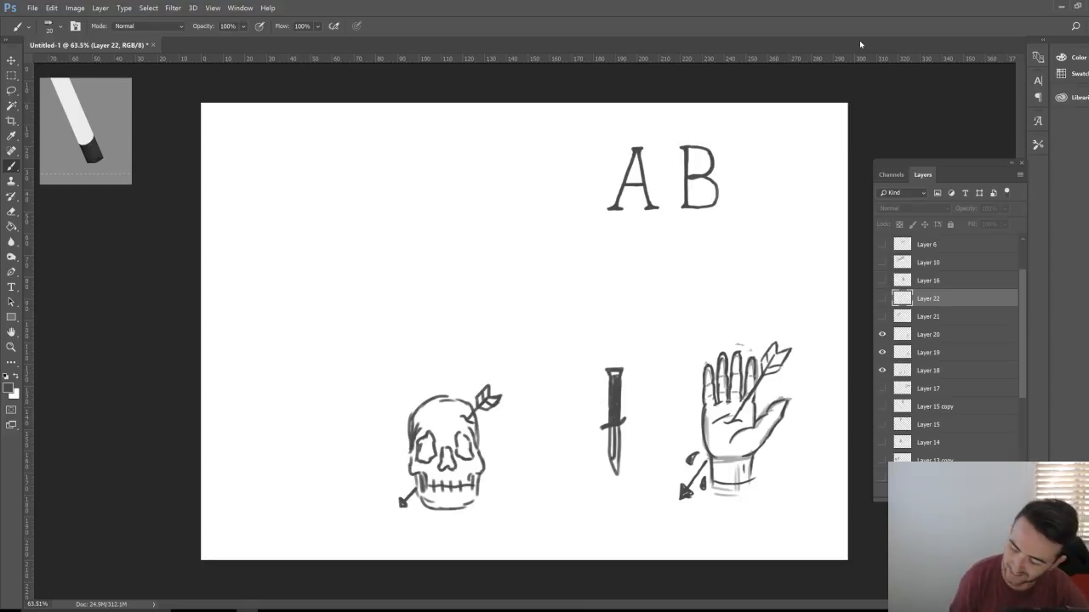
key("ctrl+shift+alt+n")
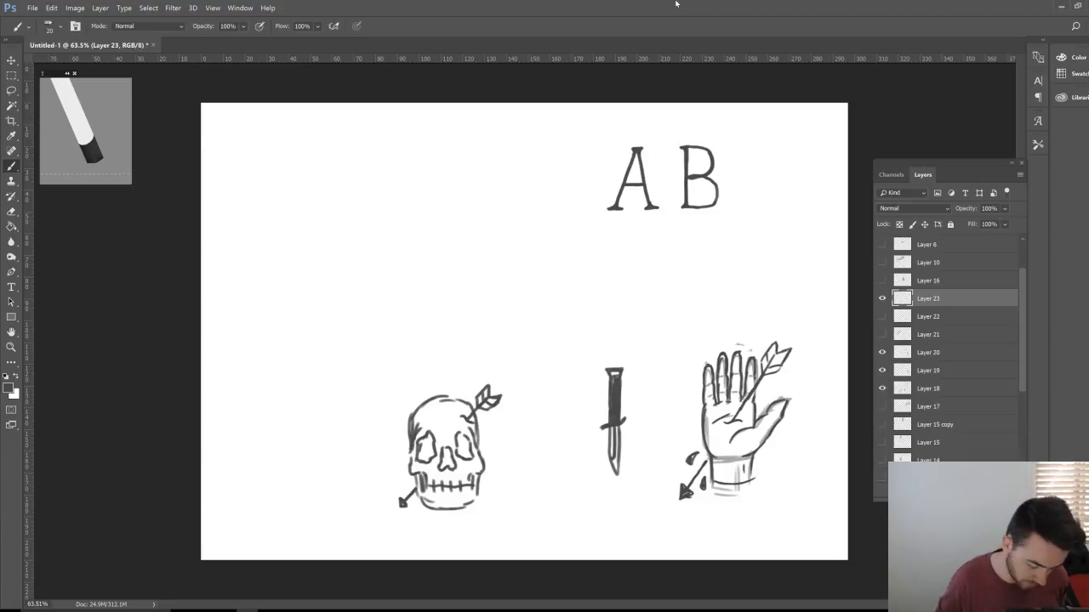
Step: Draw the top and lower curves of the first wavy banner in the upper left
mouse_move(242, 255)
left_mouse_down()
mouse_move(315, 231)
mouse_move(438, 158)
mouse_move(497, 162)
left_mouse_up()
mouse_move(218, 304)
left_mouse_down()
mouse_move(302, 299)
mouse_move(340, 272)
left_mouse_up()
left_click_drag(271, 306, 461, 196)
left_click_drag(357, 259, 508, 208)
left_click_drag(404, 226, 500, 209)
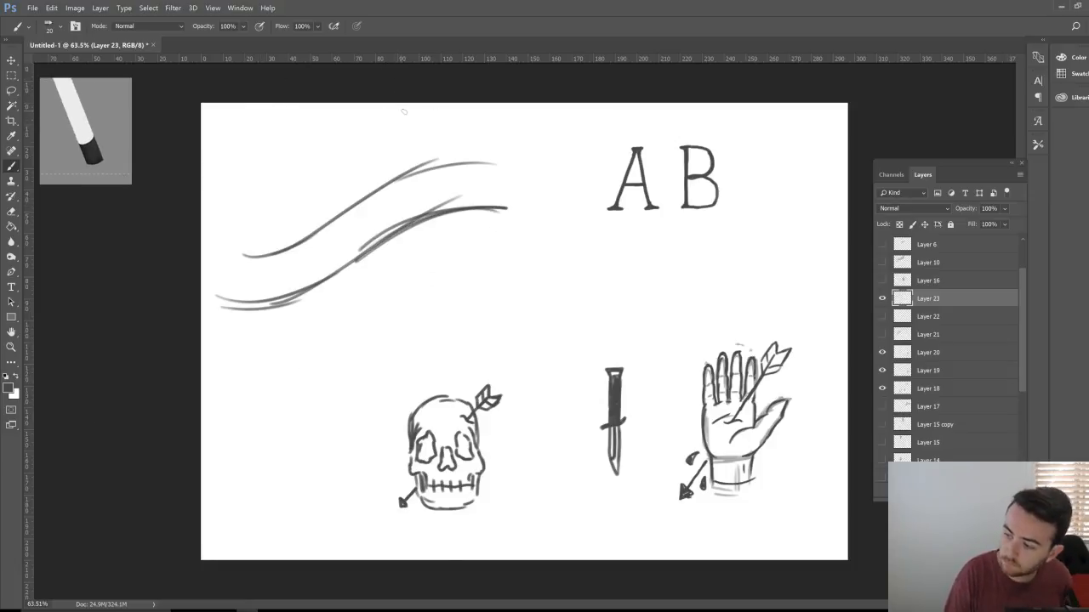
Step: Letter the first word across the banner, starting with a curly-tailed capital K
mouse_move(226, 250)
left_mouse_down()
mouse_move(231, 234)
mouse_move(278, 219)
mouse_move(219, 320)
mouse_move(243, 316)
left_mouse_up()
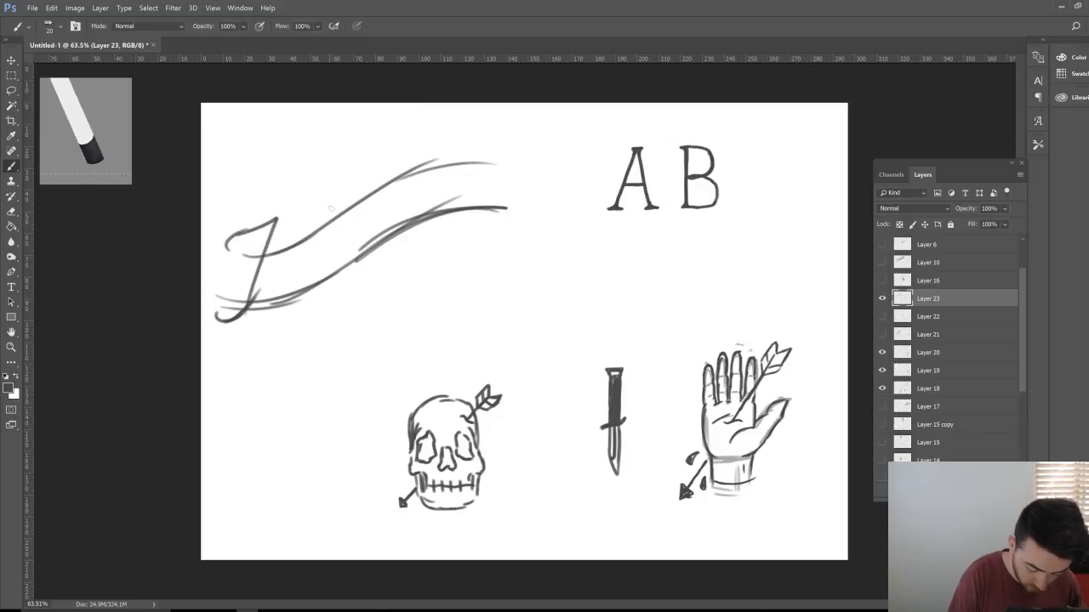
mouse_move(330, 205)
left_mouse_down()
mouse_move(271, 262)
mouse_move(310, 303)
left_mouse_up()
mouse_move(274, 270)
left_mouse_down()
mouse_move(316, 308)
mouse_move(347, 289)
mouse_move(327, 240)
mouse_move(306, 270)
mouse_move(349, 212)
mouse_move(344, 264)
mouse_move(374, 199)
mouse_move(393, 235)
mouse_move(418, 177)
mouse_move(413, 223)
mouse_move(444, 168)
mouse_move(448, 210)
mouse_move(460, 208)
left_mouse_up()
mouse_move(320, 308)
left_mouse_down()
mouse_move(409, 247)
mouse_move(459, 224)
left_mouse_up()
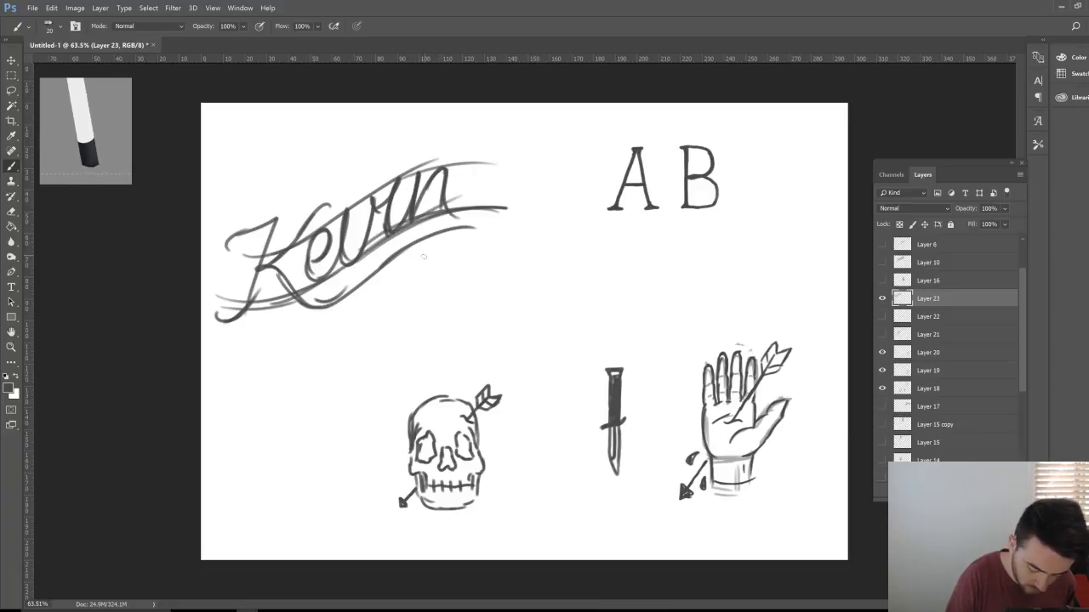
left_click_drag(398, 145, 396, 167)
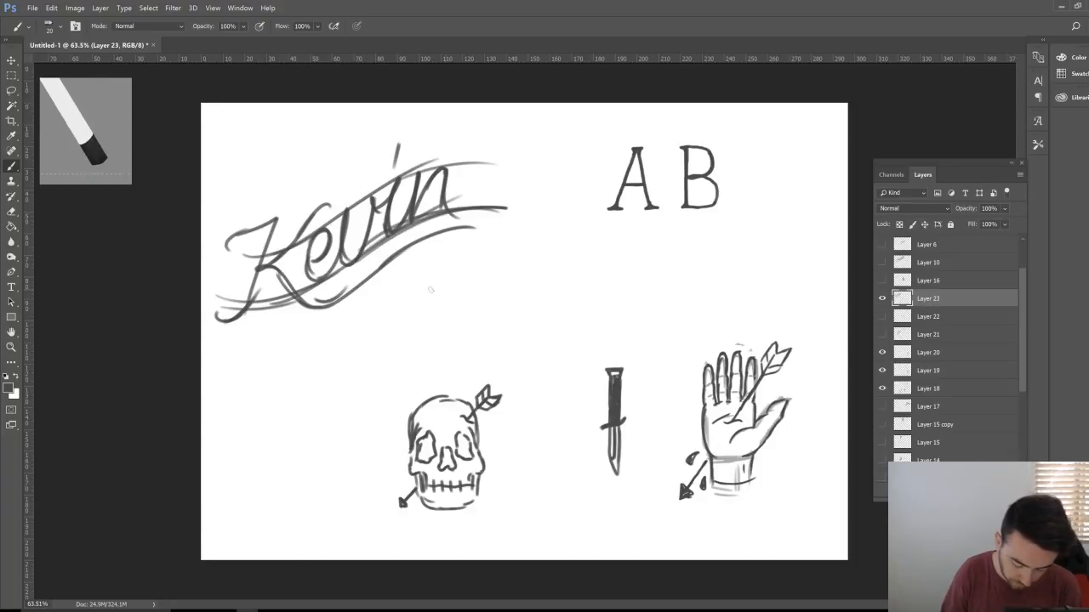
Step: Draw a second wavy banner below and to the right of the first
left_click_drag(409, 306, 660, 245)
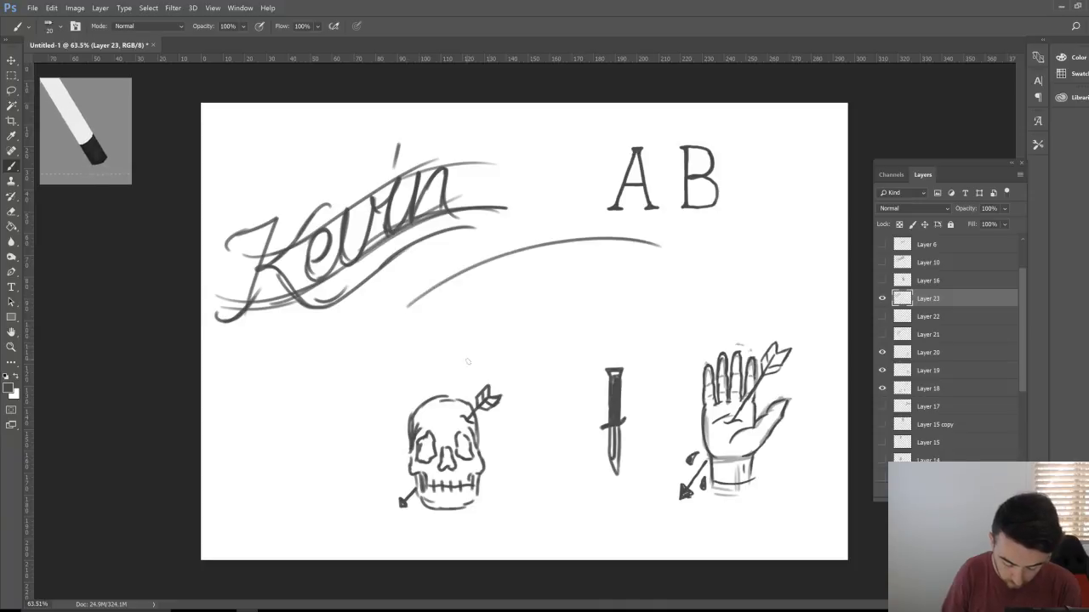
mouse_move(400, 369)
left_mouse_down()
mouse_move(544, 299)
mouse_move(447, 346)
mouse_move(639, 277)
left_mouse_up()
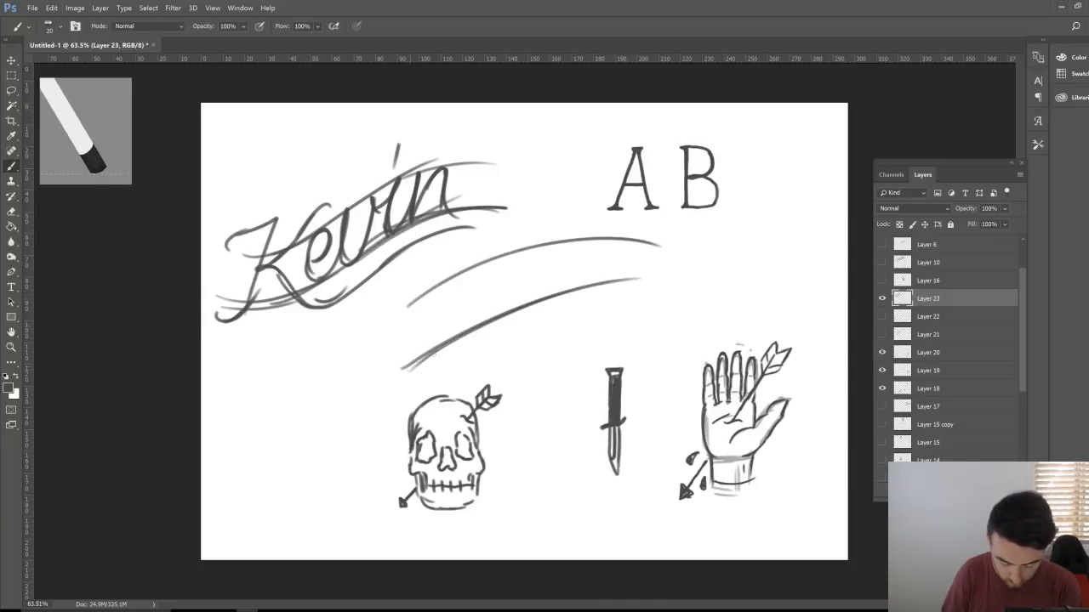
left_click_drag(405, 370, 643, 284)
left_click_drag(490, 318, 668, 299)
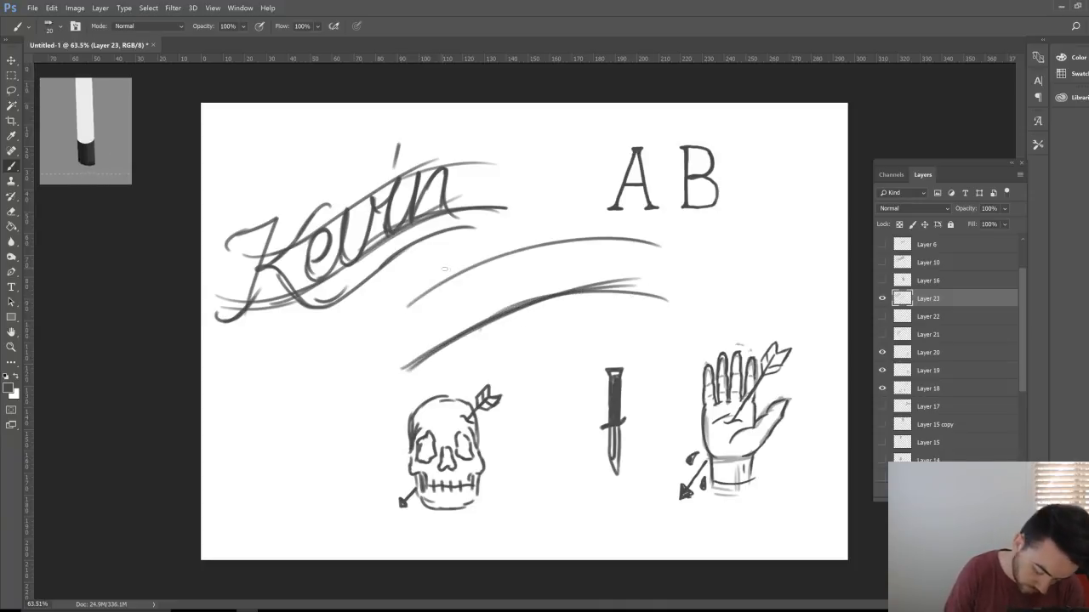
Step: Letter the second word with a capital S, crossed t and hooked y descender
mouse_move(452, 268)
left_mouse_down()
mouse_move(432, 237)
mouse_move(445, 328)
mouse_move(414, 348)
mouse_move(451, 320)
mouse_move(417, 260)
mouse_move(451, 235)
mouse_move(453, 274)
mouse_move(444, 238)
mouse_move(427, 355)
mouse_move(450, 351)
mouse_move(452, 304)
left_mouse_up()
mouse_move(487, 270)
left_mouse_down()
mouse_move(468, 282)
mouse_move(466, 324)
mouse_move(509, 262)
mouse_move(501, 310)
mouse_move(535, 245)
left_mouse_up()
left_click_drag(536, 245, 533, 316)
left_click_drag(531, 278, 511, 369)
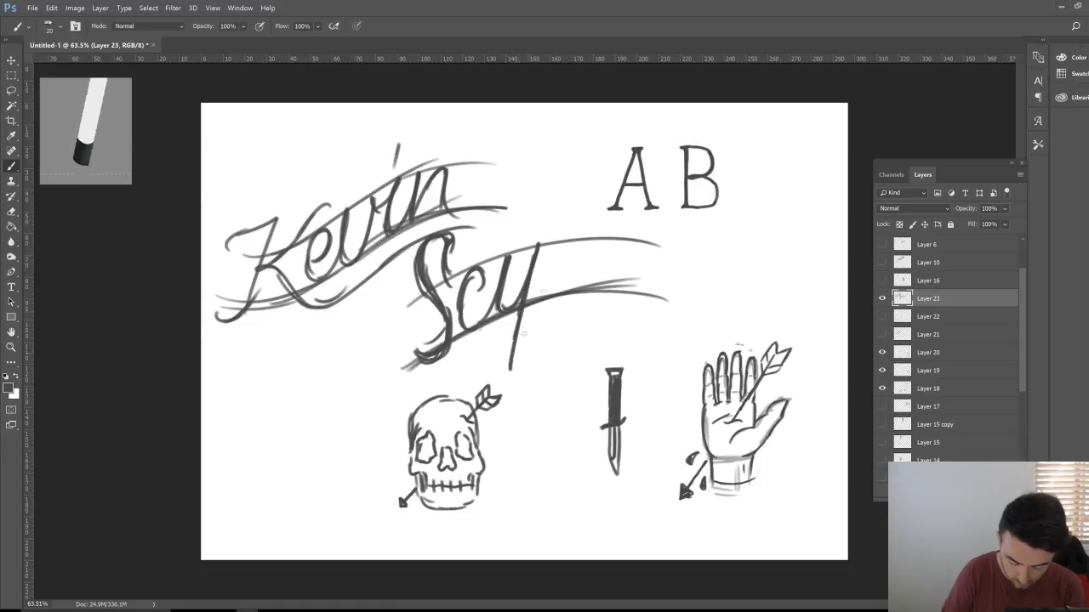
mouse_move(572, 193)
left_mouse_down()
mouse_move(546, 294)
mouse_move(570, 290)
mouse_move(603, 239)
mouse_move(607, 270)
mouse_move(613, 246)
left_mouse_up()
mouse_move(596, 288)
left_mouse_down()
mouse_move(618, 242)
mouse_move(621, 293)
mouse_move(647, 240)
mouse_move(635, 298)
left_mouse_up()
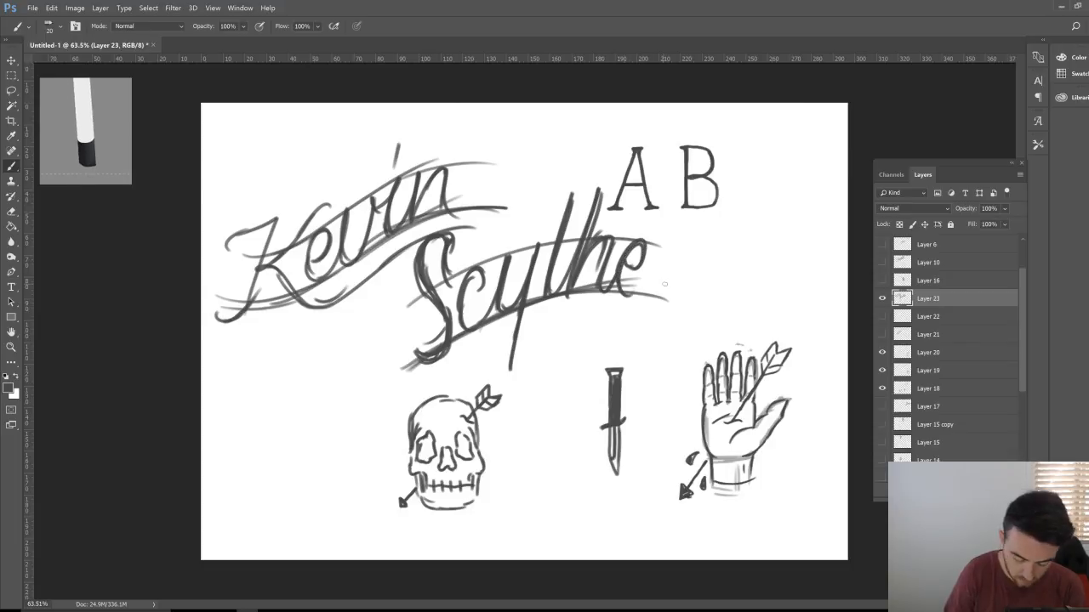
left_click_drag(505, 235, 560, 220)
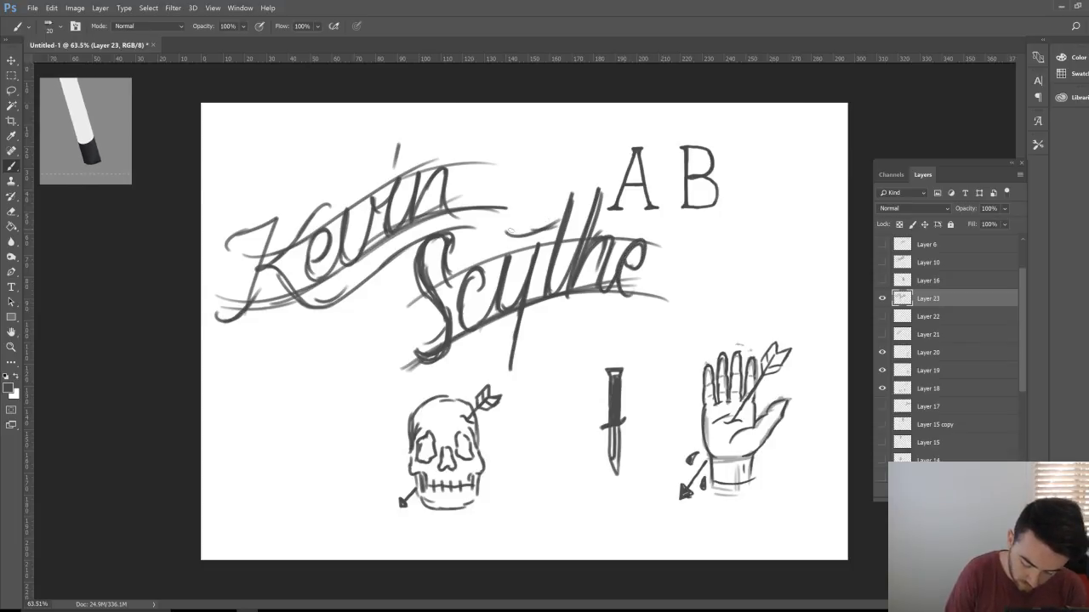
mouse_move(502, 239)
left_mouse_down()
mouse_move(581, 226)
mouse_move(621, 182)
left_mouse_up()
mouse_move(513, 316)
left_mouse_down()
mouse_move(482, 374)
mouse_move(489, 336)
mouse_move(502, 376)
mouse_move(557, 313)
mouse_move(648, 313)
mouse_move(681, 286)
mouse_move(639, 294)
mouse_move(670, 304)
mouse_move(643, 315)
mouse_move(538, 320)
mouse_move(488, 341)
mouse_move(510, 369)
left_mouse_up()
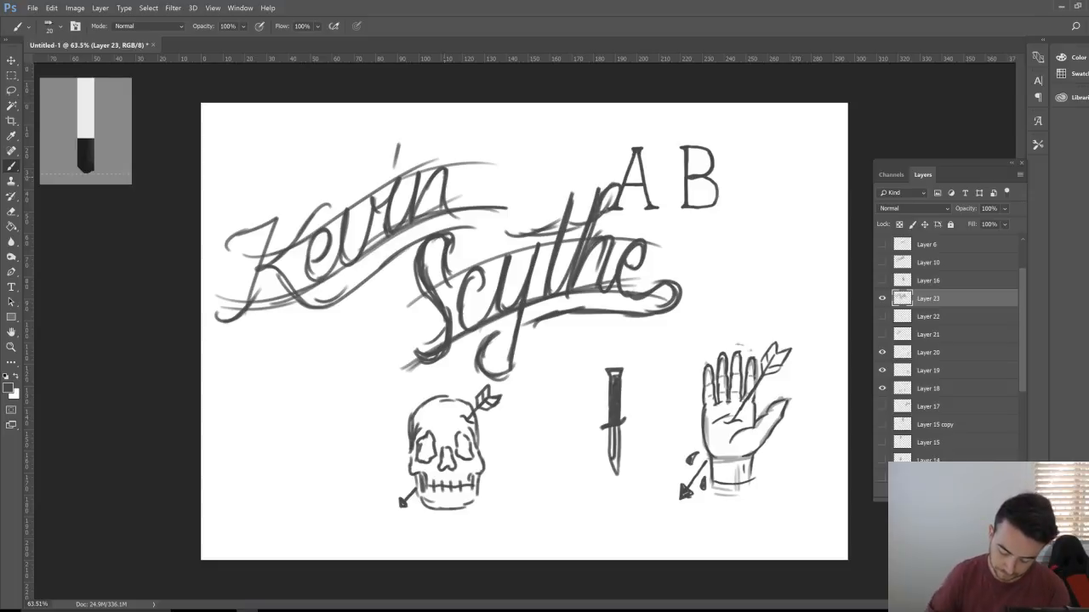
Step: Hide the script name, skull-knife-AB, hand-arrow and hand sketch layers
left_click(881, 298)
left_click(882, 370)
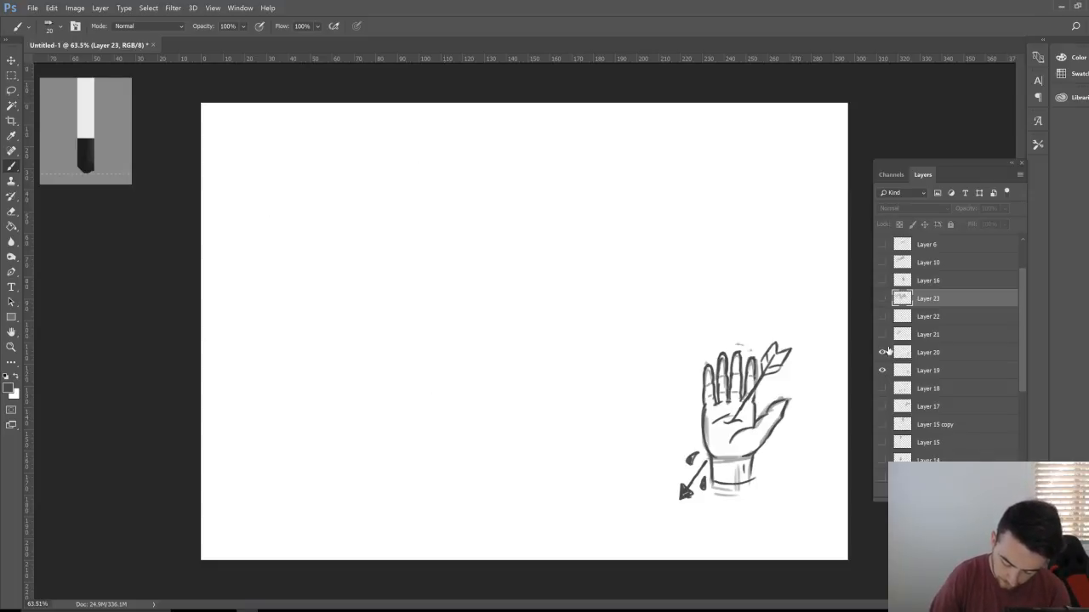
left_click(882, 352)
left_click(882, 372)
Step: Show Group 1's four first-name lettering sketches on the white Background, leaving Layer 9 hidden
scroll(882, 425, "down", 5)
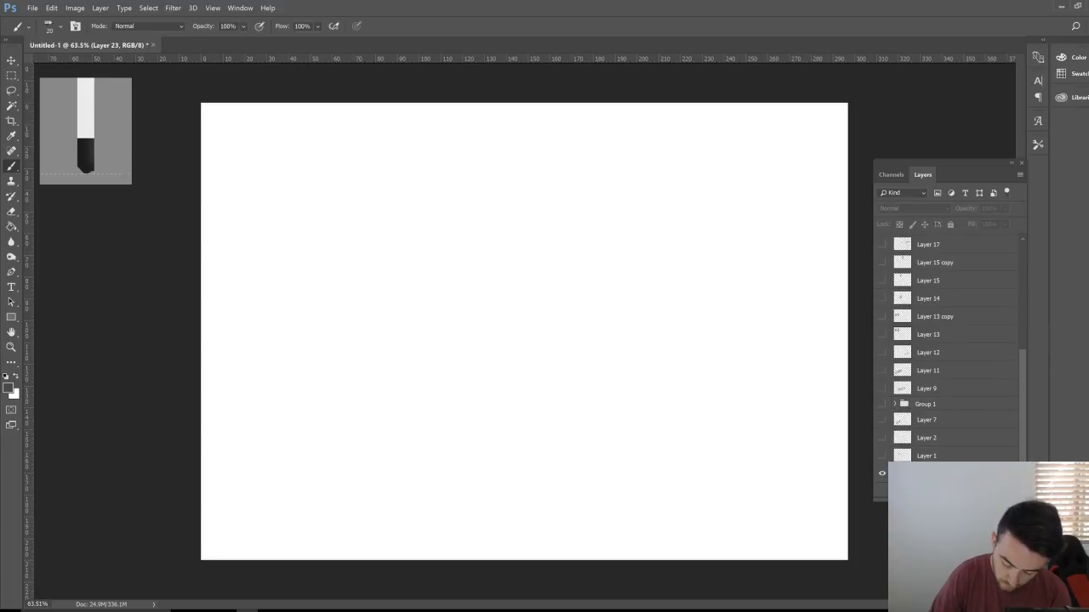
left_click(882, 474)
left_click(882, 404)
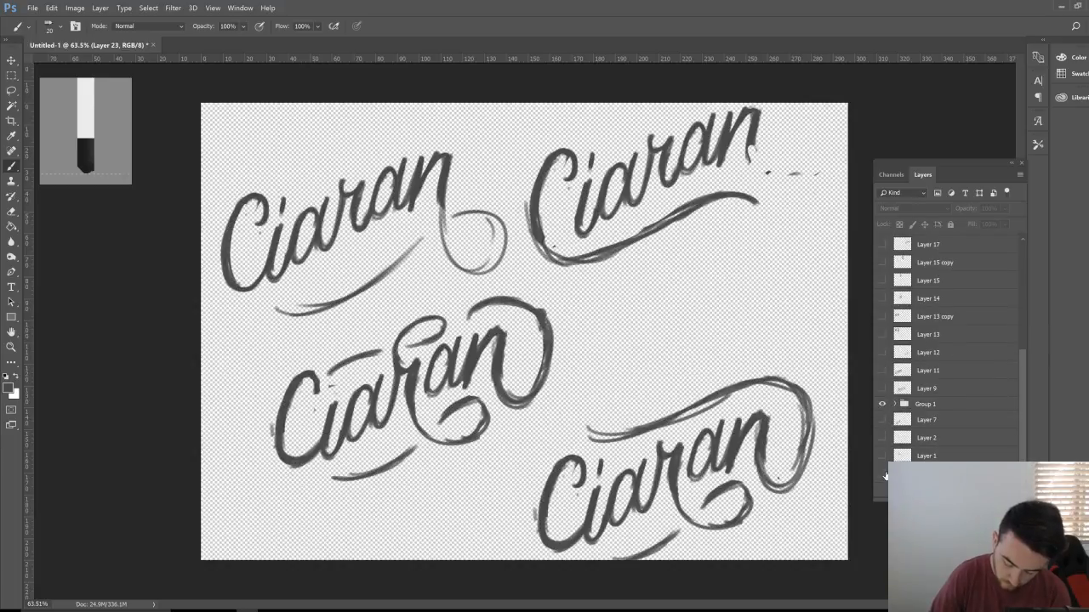
left_click(882, 473)
left_click(882, 389)
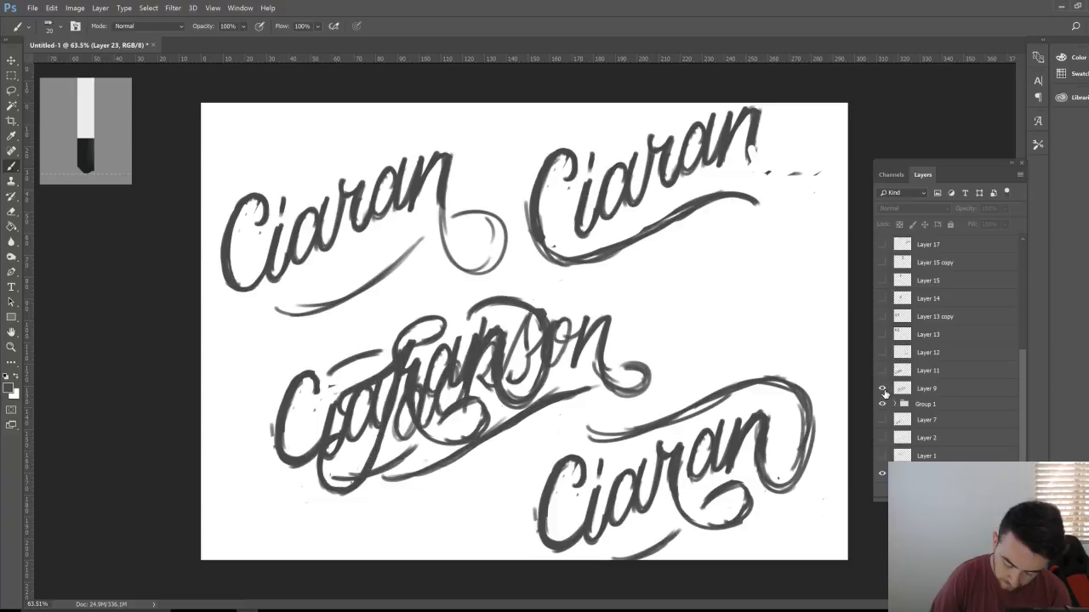
left_click(882, 388)
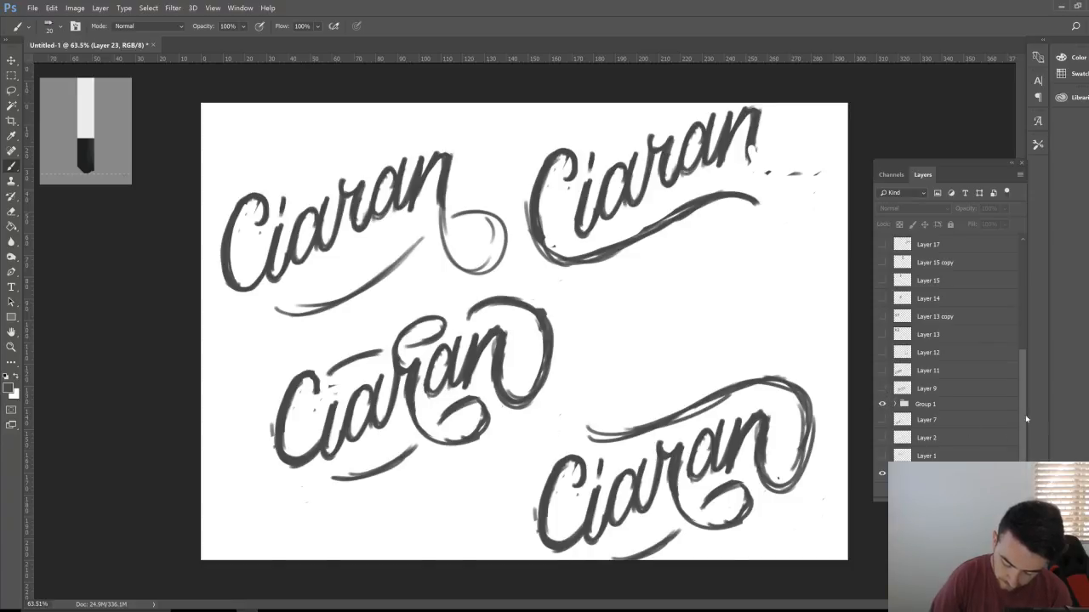
left_click_drag(1023, 419, 1020, 400)
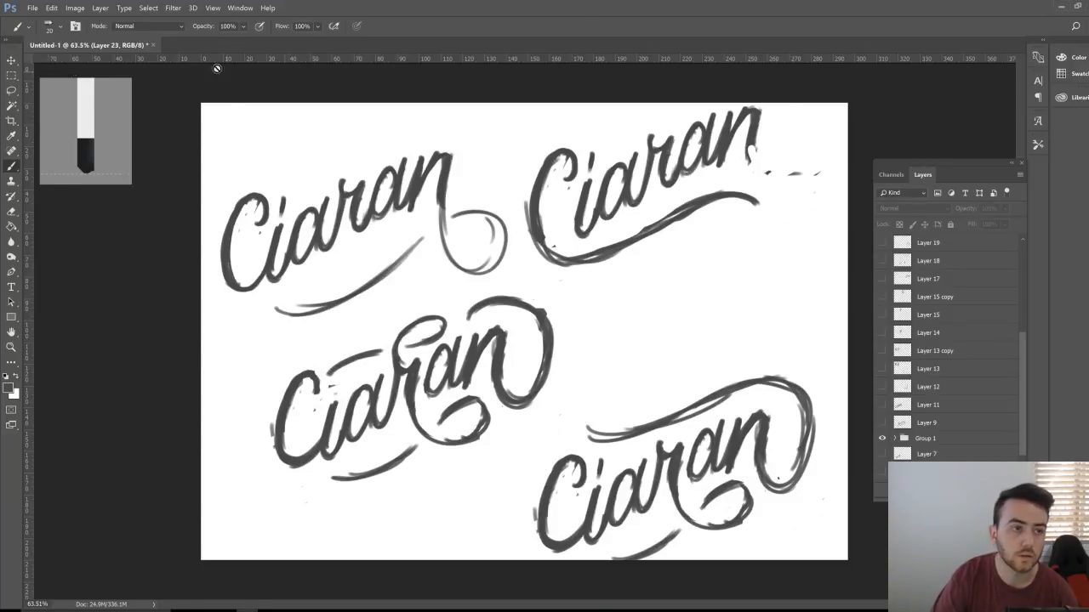
left_click(51, 8)
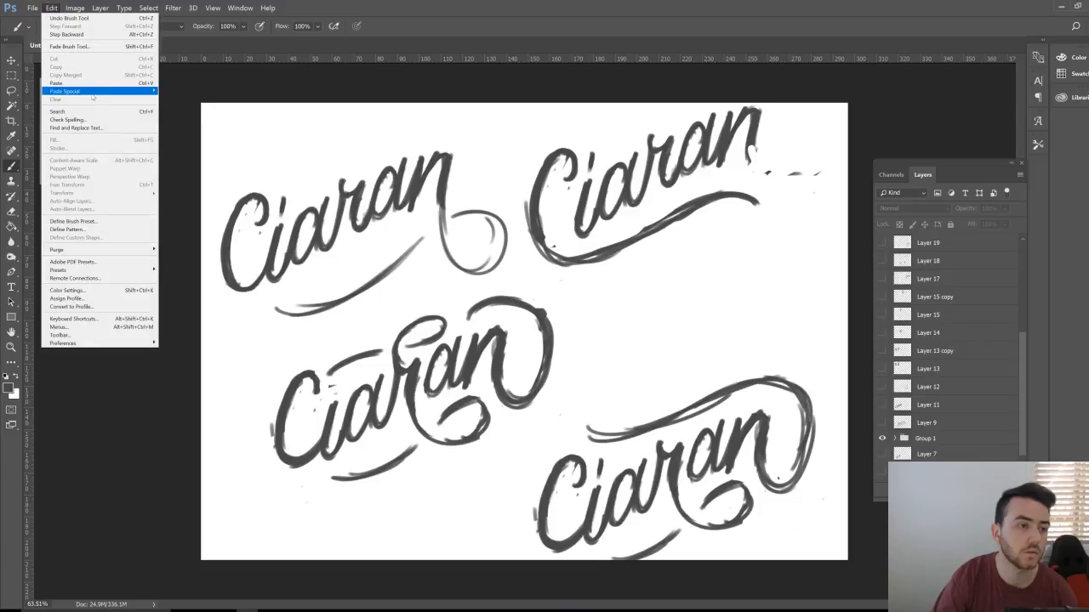
left_click(91, 84)
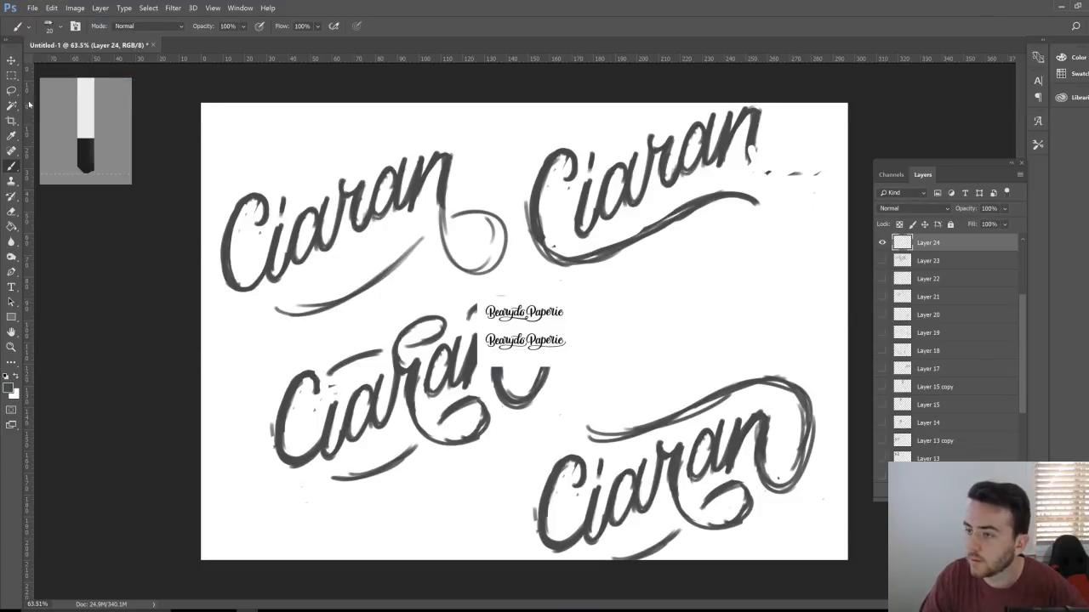
key("ctrl")
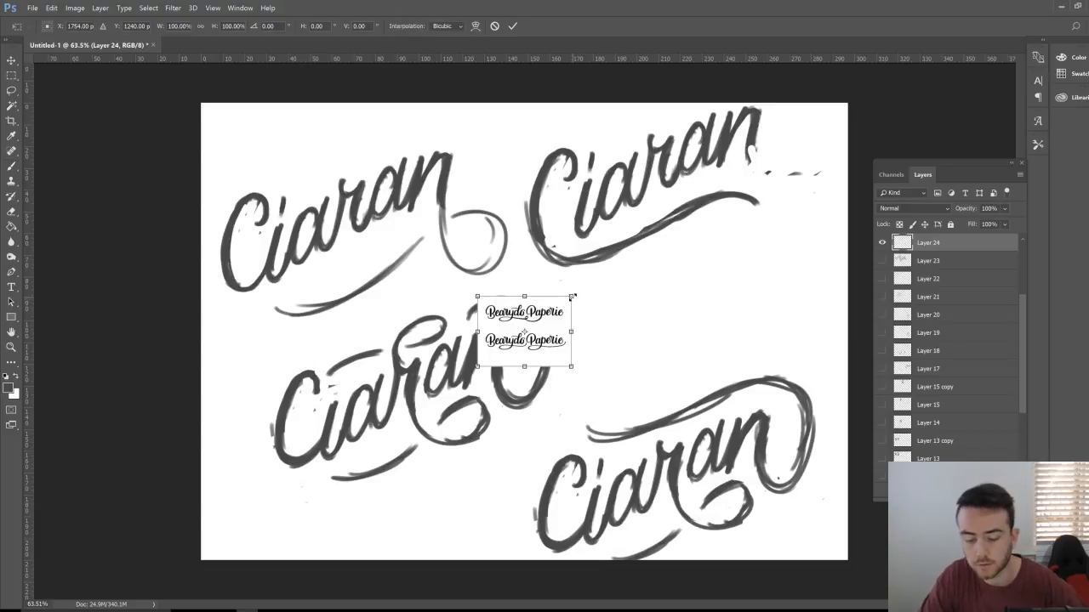
key("ctrl+z")
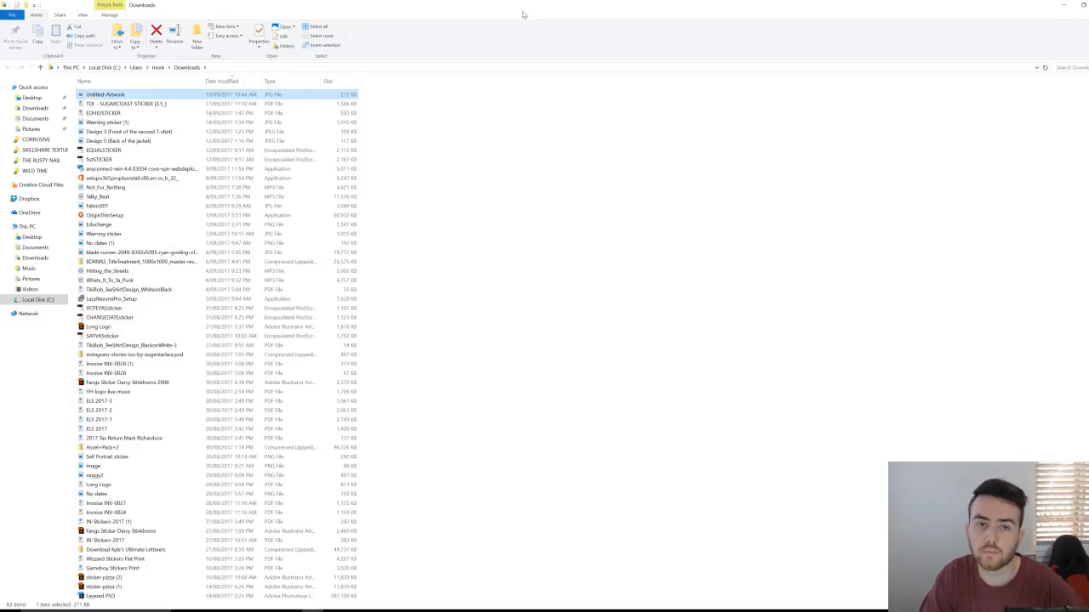
Step: Open Untitled-Artwork from Downloads with Adobe Photoshop CC 2017
left_click_drag(524, 7, 659, 66)
right_click(656, 155)
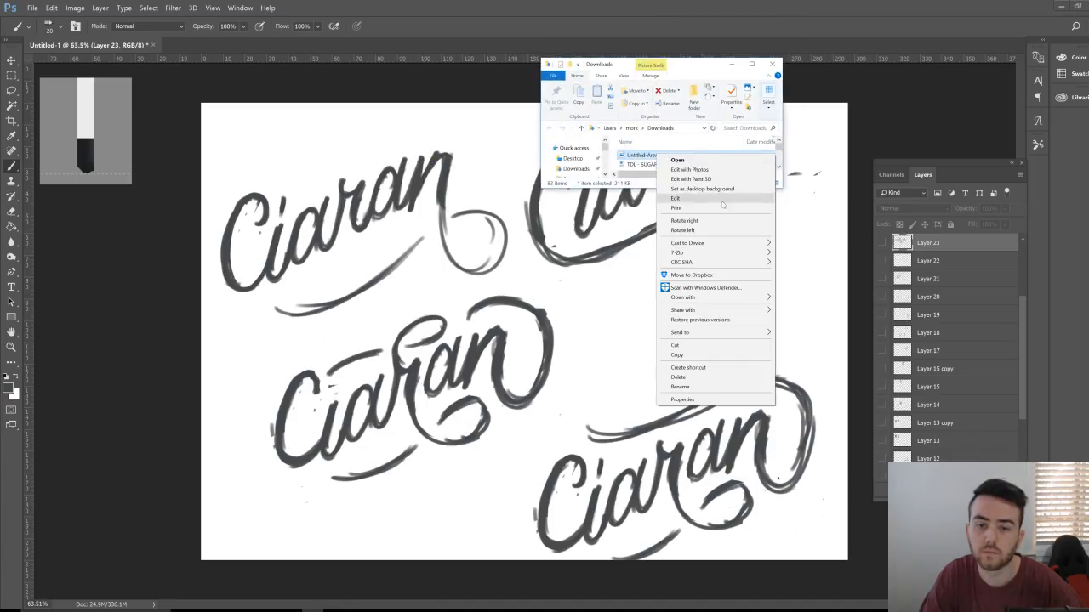
mouse_move(736, 299)
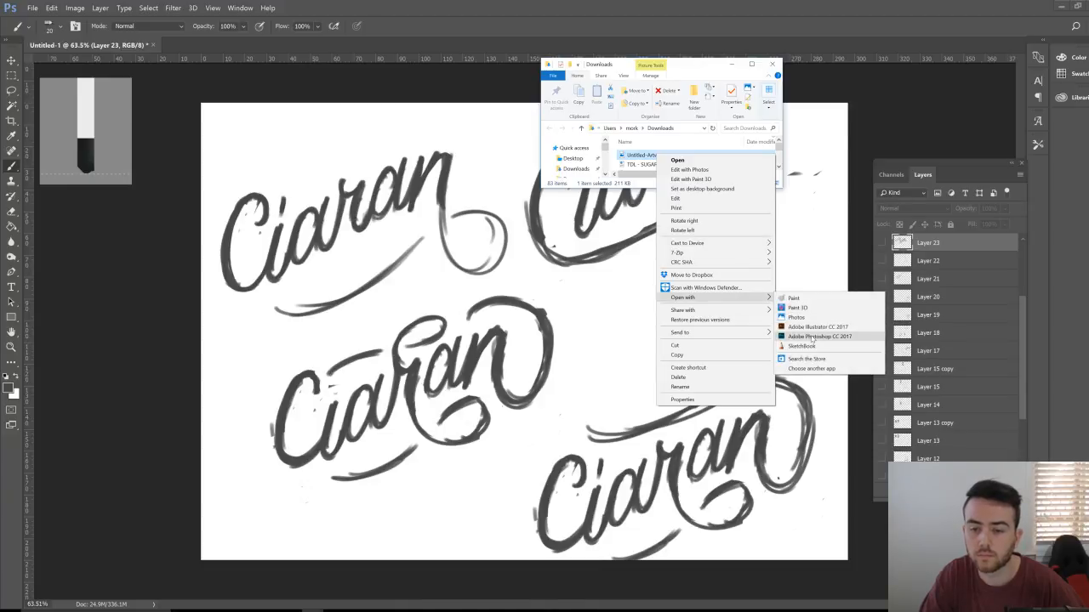
left_click(811, 337)
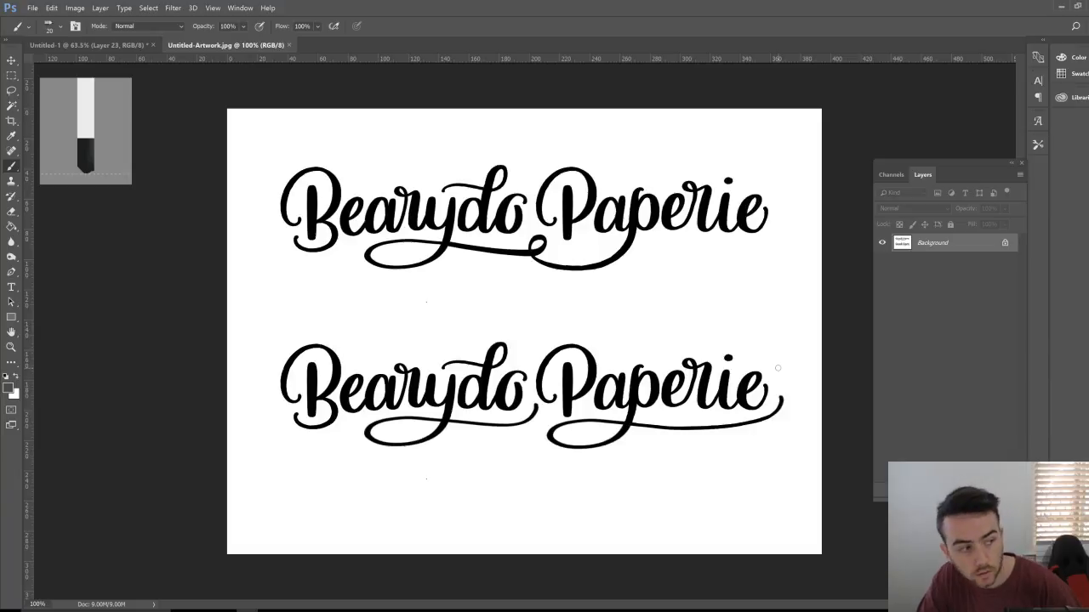
Step: Add new empty Layer 1 above the Untitled-Artwork background
key("ctrl+shift+alt+n")
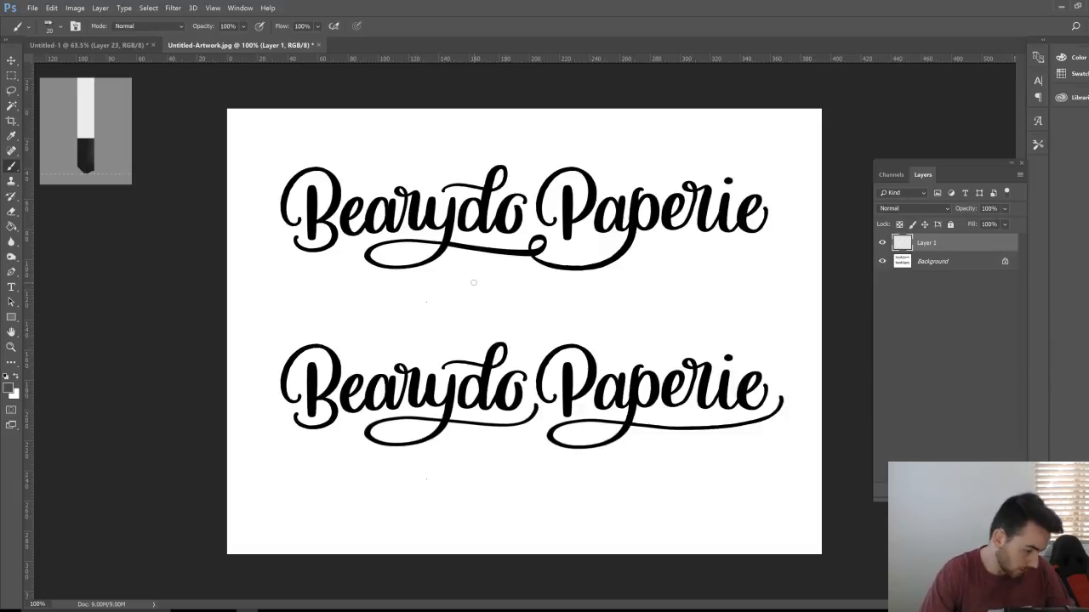
key("z")
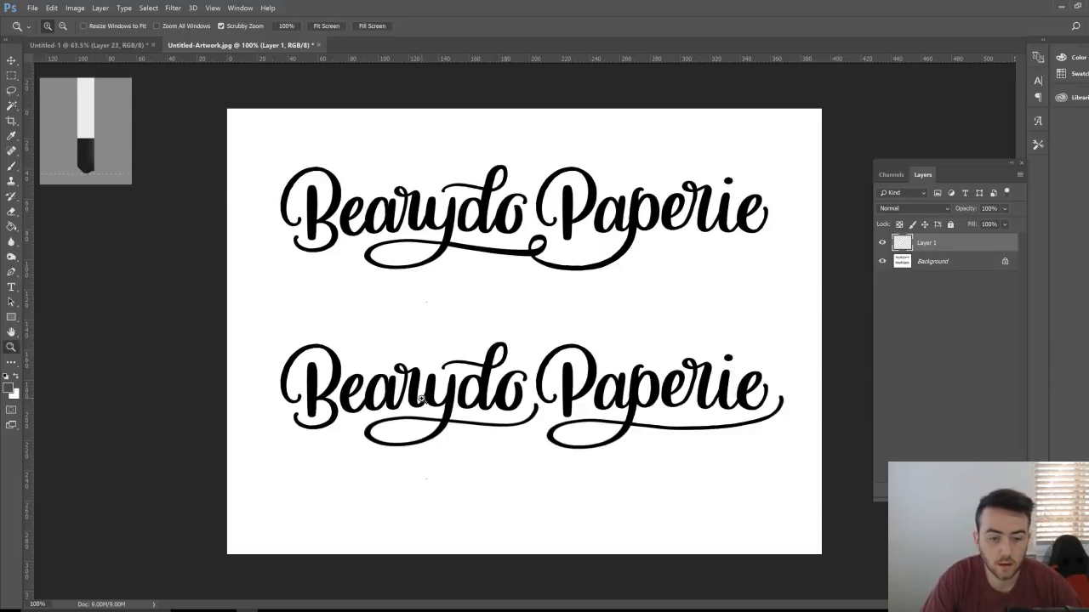
left_click_drag(544, 389, 440, 397)
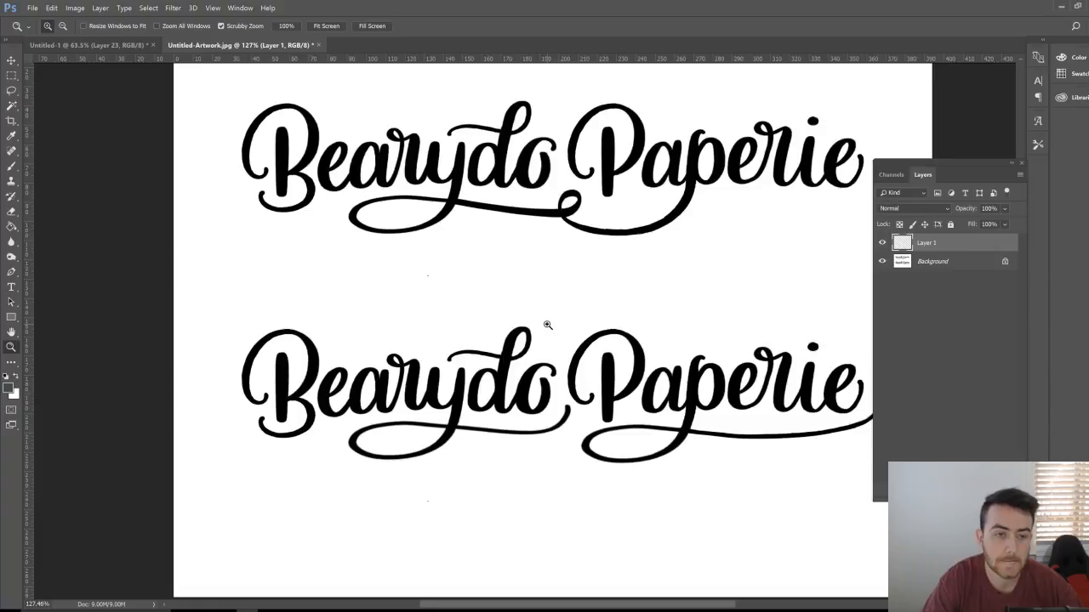
scroll(616, 330, "up", 1)
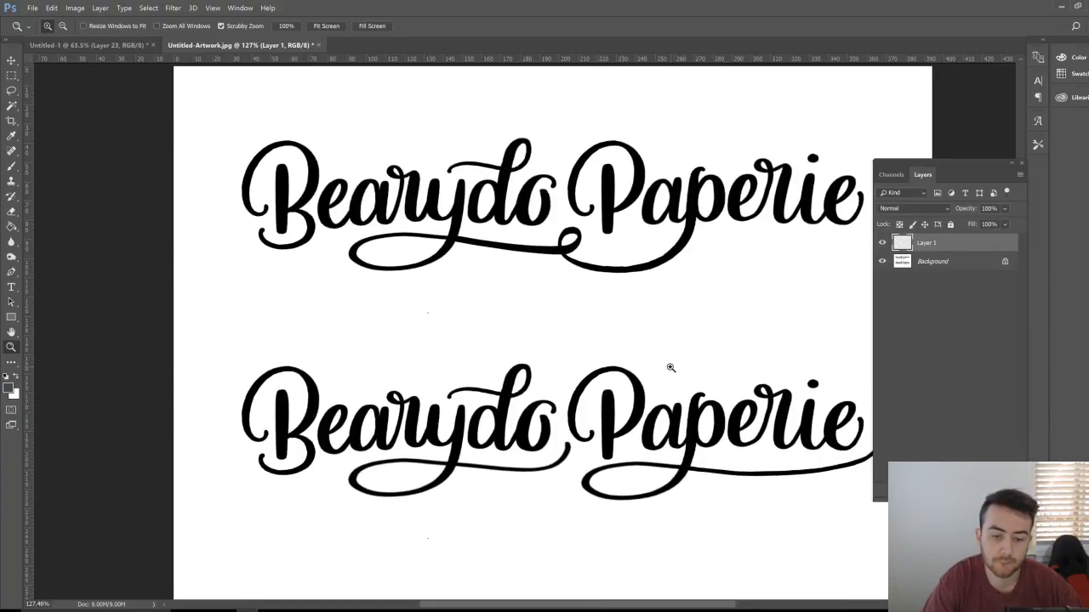
key("space")
left_click_drag(668, 365, 571, 352)
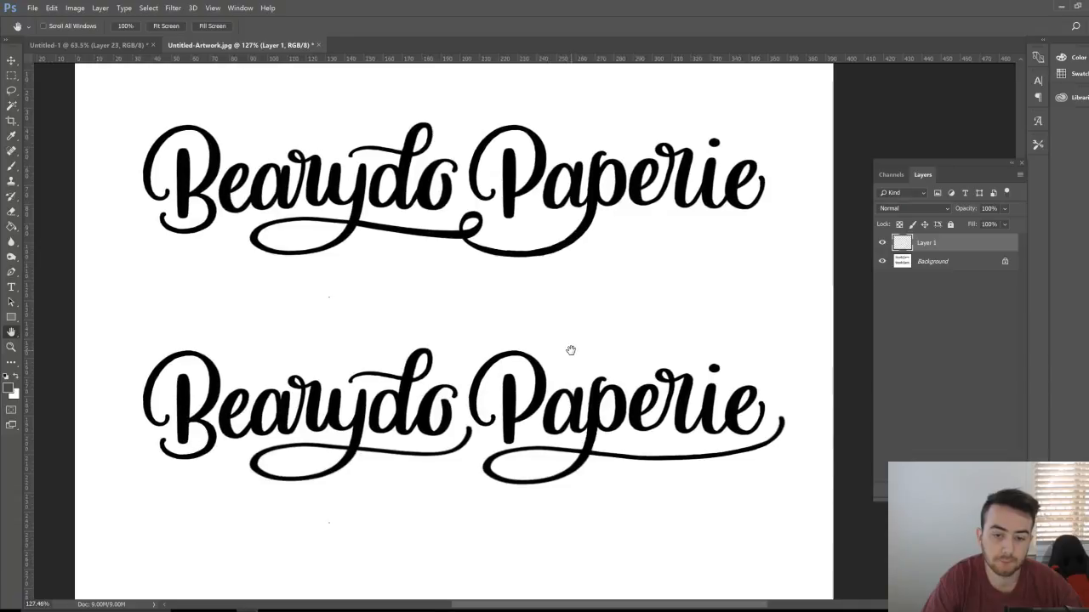
scroll(571, 350, "up", 1)
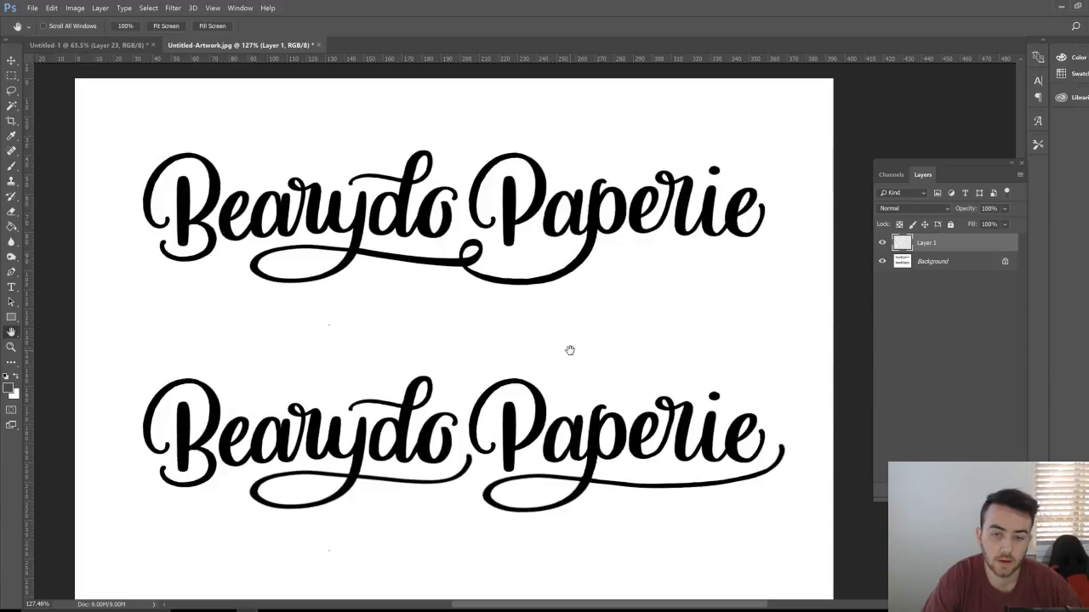
scroll(570, 351, "up", 1)
scroll(570, 350, "down", 1)
scroll(569, 351, "down", 1)
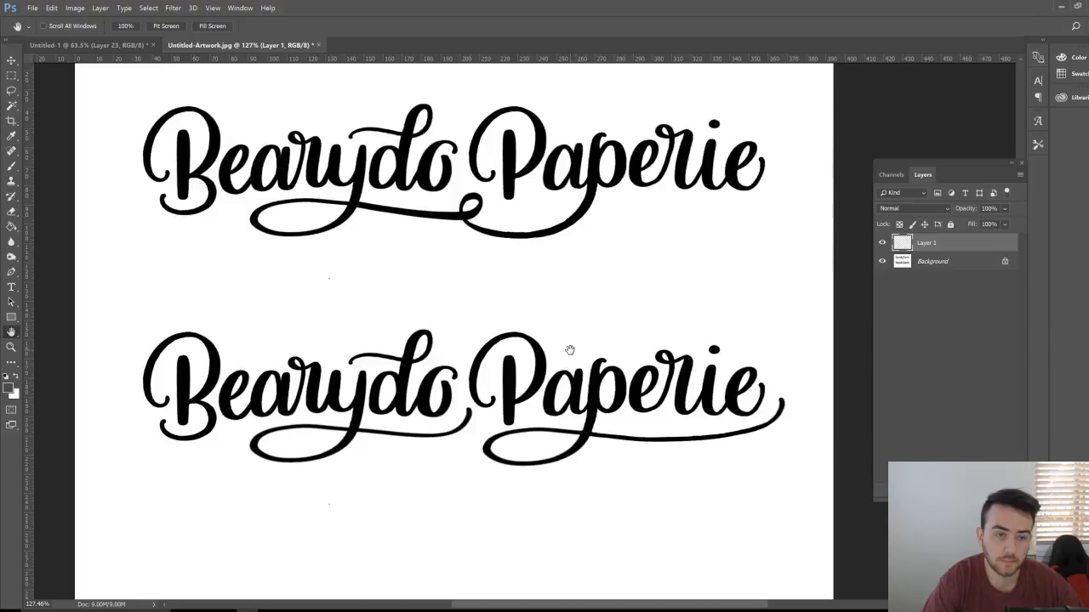
scroll(570, 350, "up", 3)
scroll(570, 350, "up", 1)
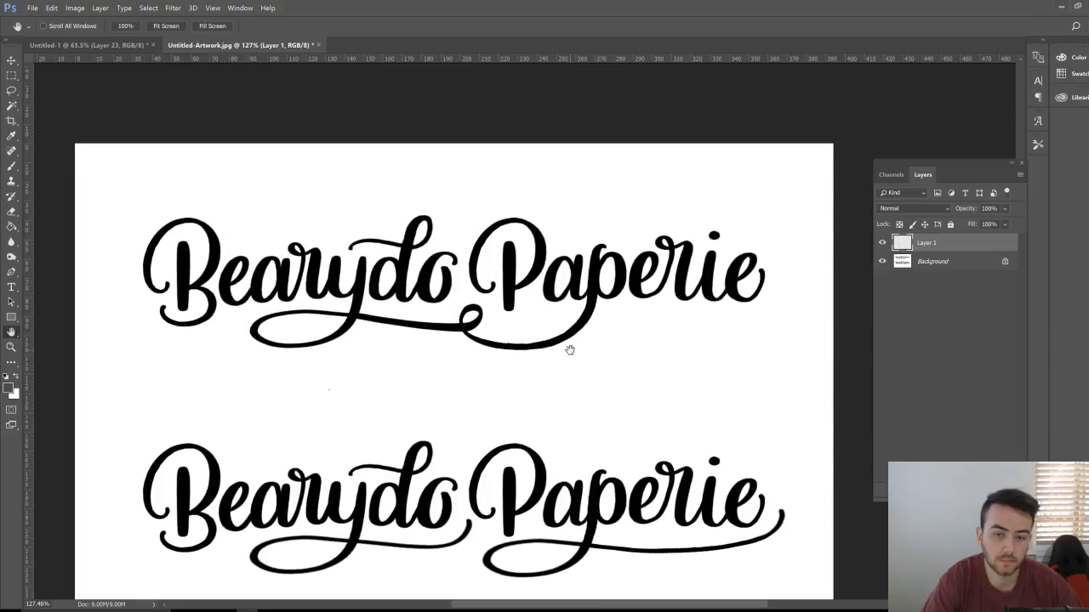
scroll(568, 351, "down", 2)
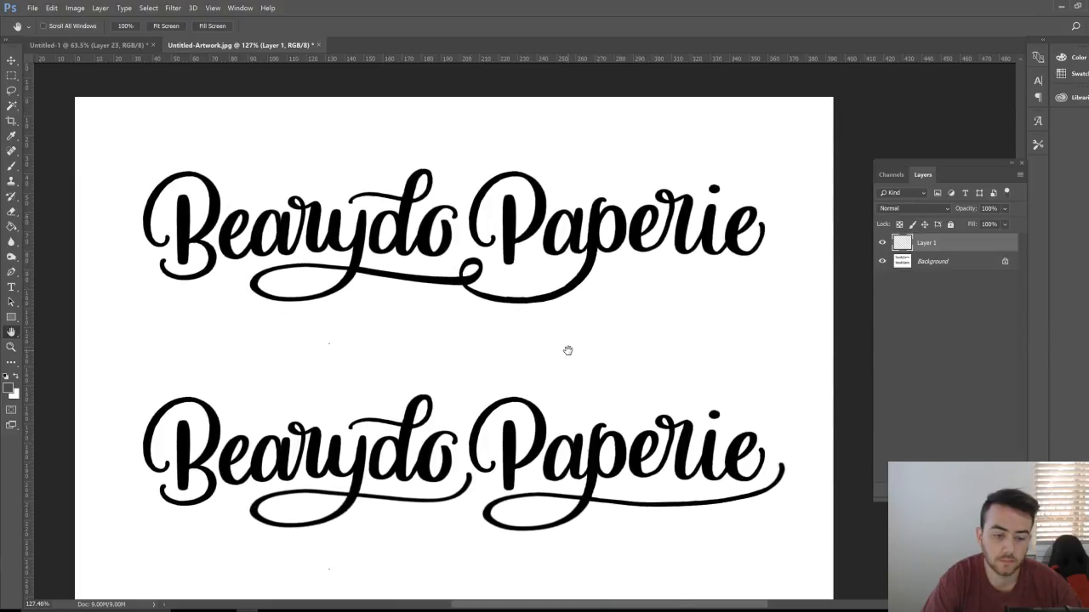
scroll(568, 351, "down", 1)
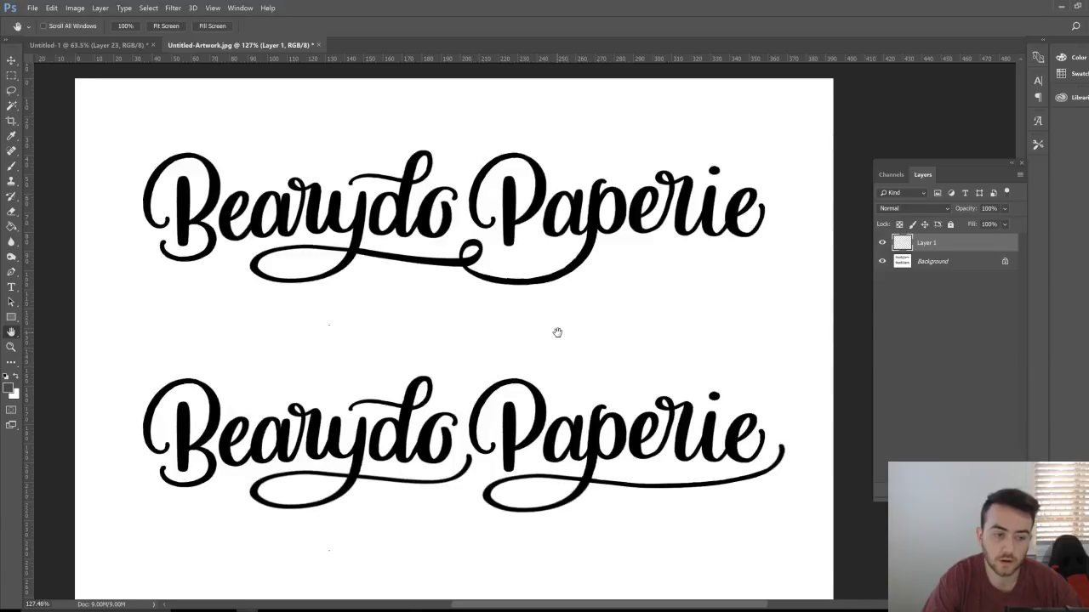
scroll(512, 332, "down", 3)
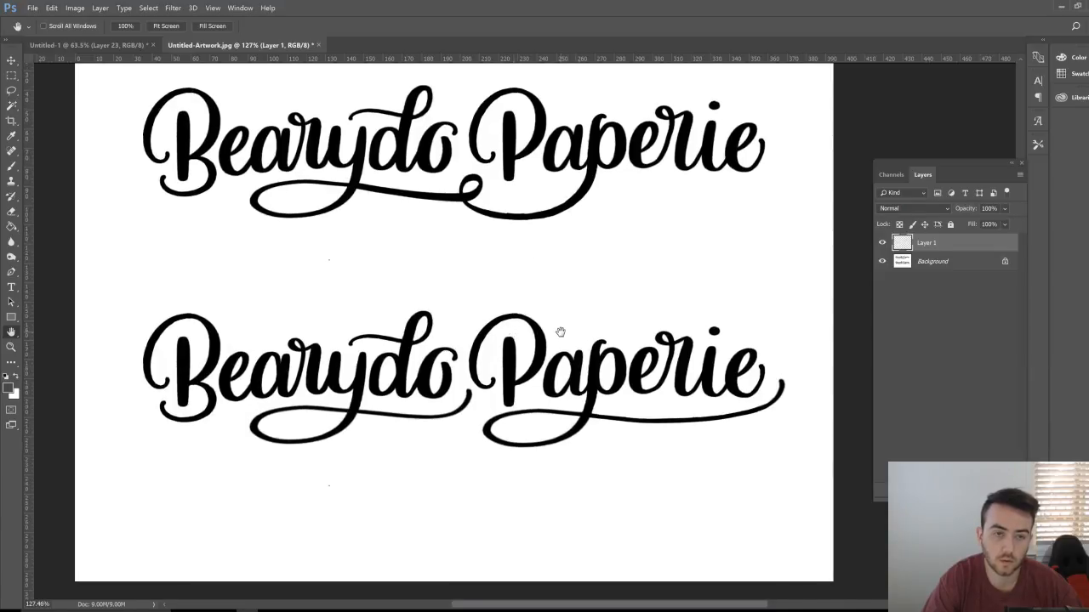
scroll(536, 342, "up", 3)
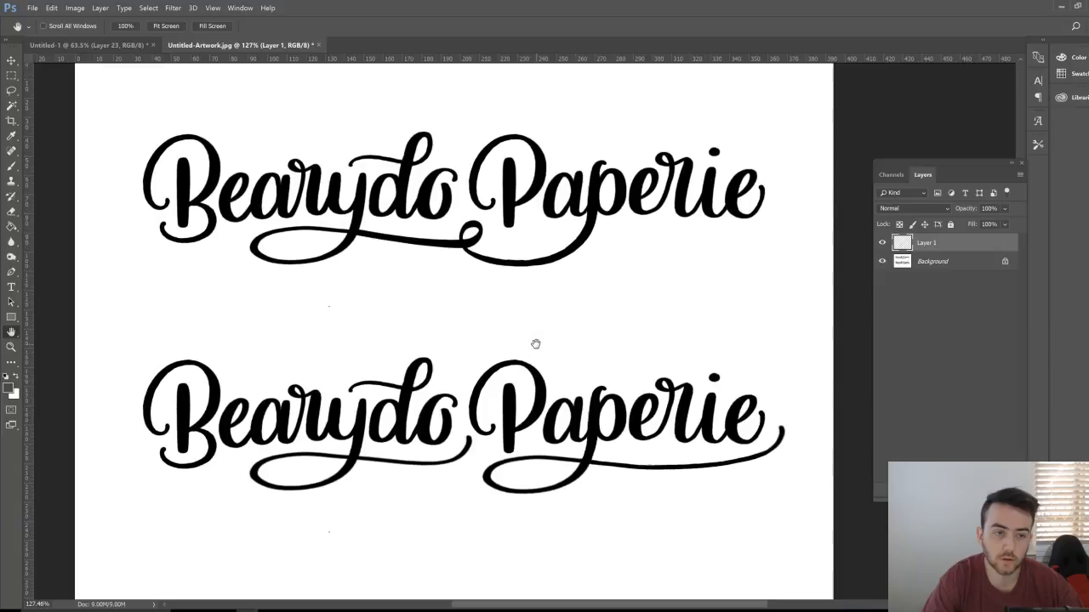
scroll(534, 346, "down", 3)
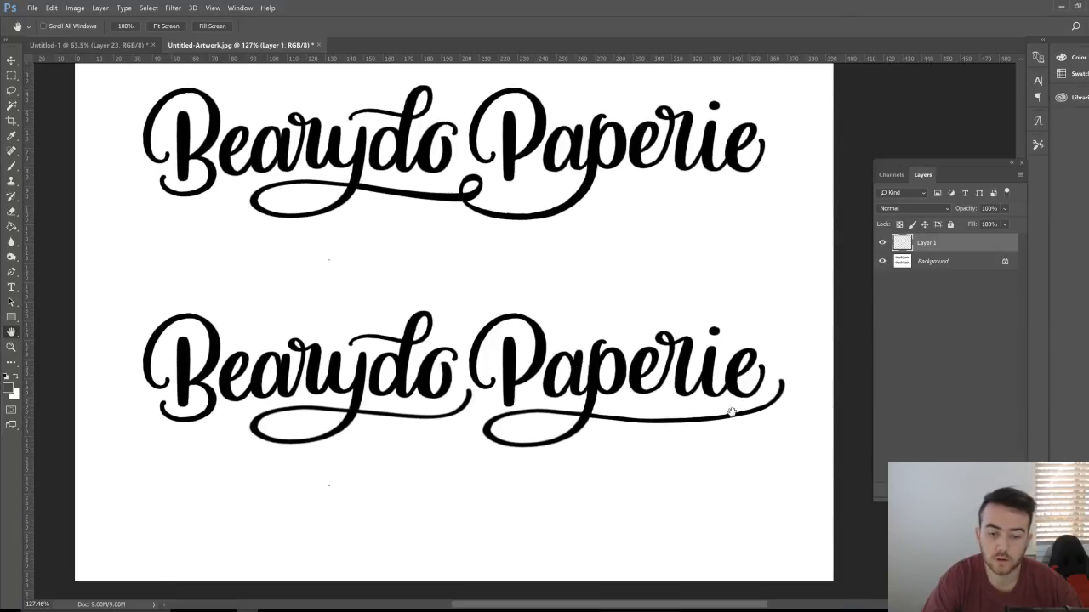
key("z")
left_click_drag(754, 412, 741, 427)
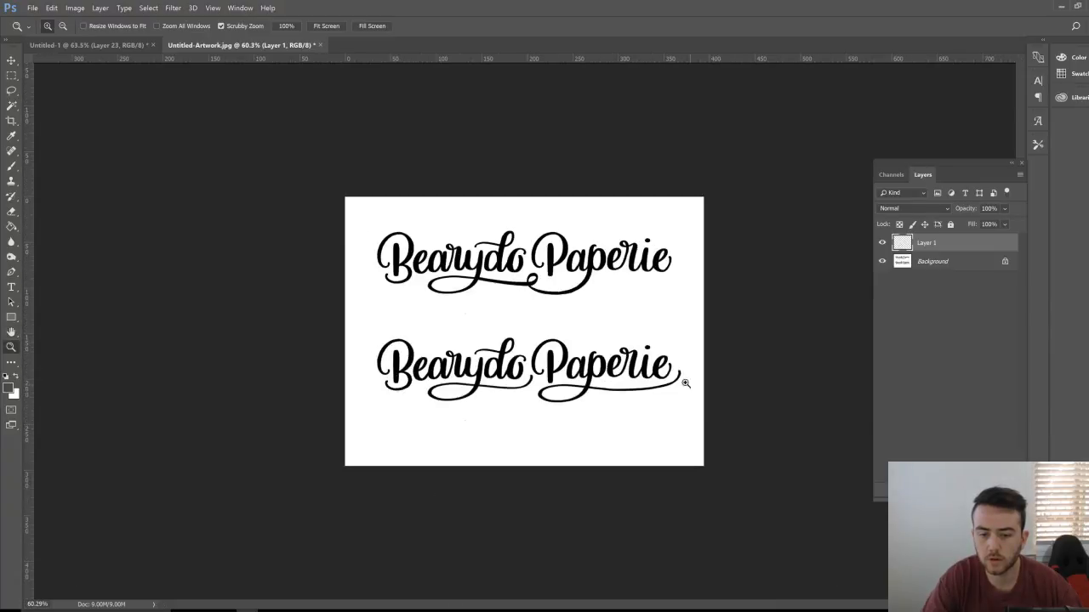
left_click_drag(684, 383, 628, 396)
key("space")
left_click_drag(776, 416, 581, 380)
left_click_drag(606, 384, 668, 381)
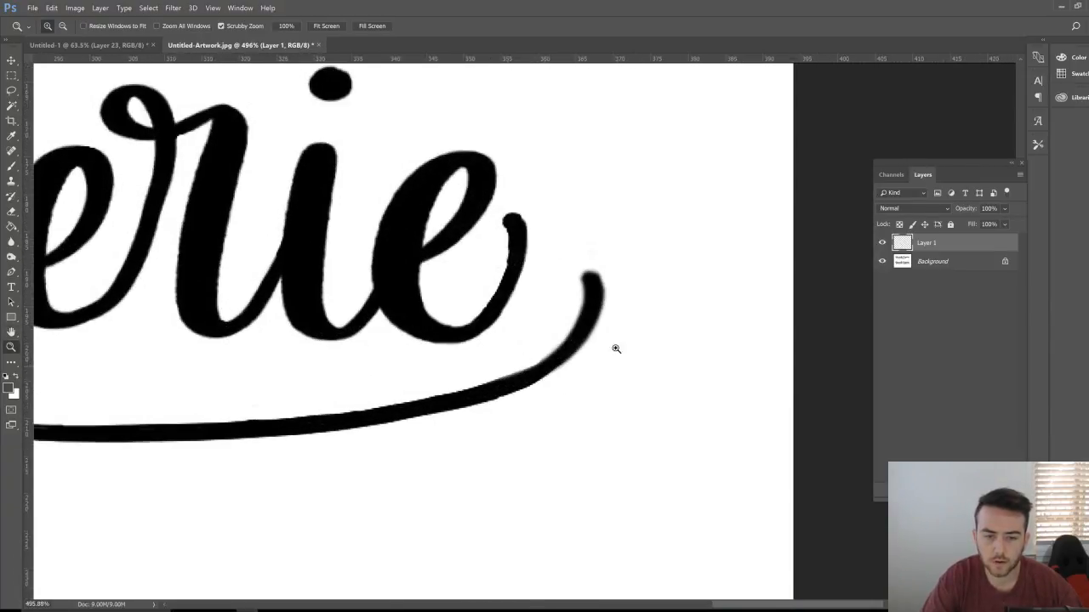
left_click_drag(658, 291, 601, 316)
key("h")
left_click_drag(492, 268, 483, 425)
key("z")
mouse_move(533, 382)
left_mouse_down()
mouse_move(487, 382)
mouse_move(545, 385)
left_mouse_up()
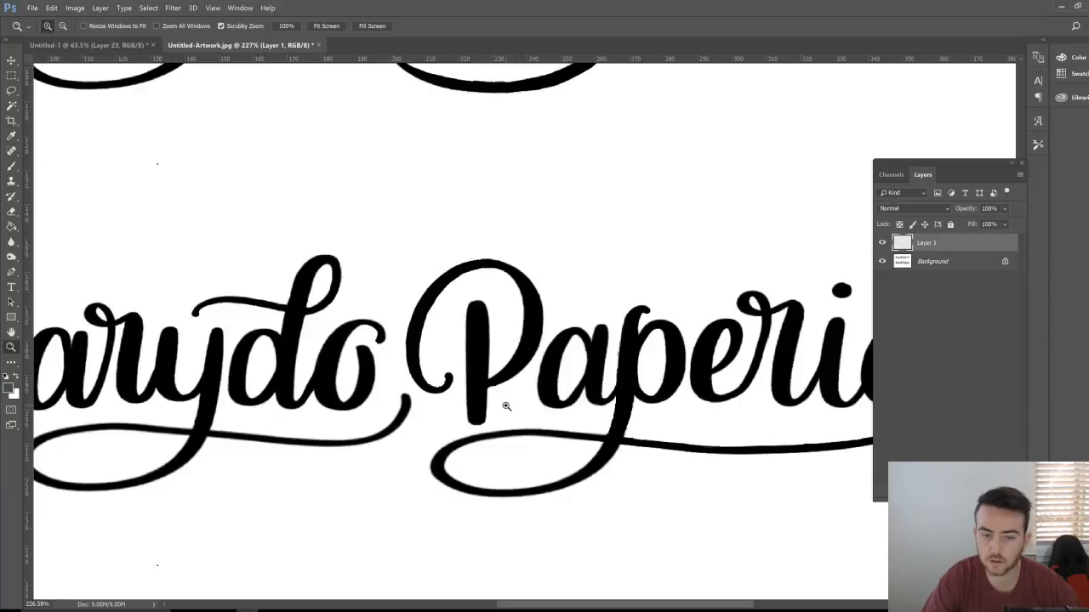
Step: On the Background layer, paint black over the stem of the r in Paperie
key("space")
mouse_move(605, 381)
left_mouse_down()
mouse_move(639, 285)
mouse_move(639, 230)
left_mouse_up()
key("e")
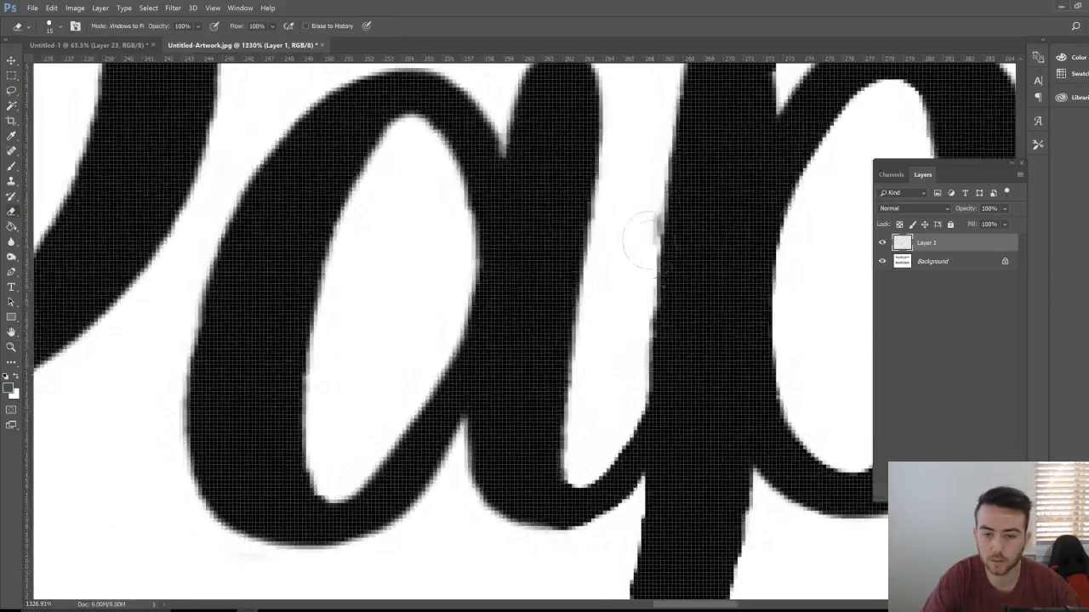
key("alt+bracketleft")
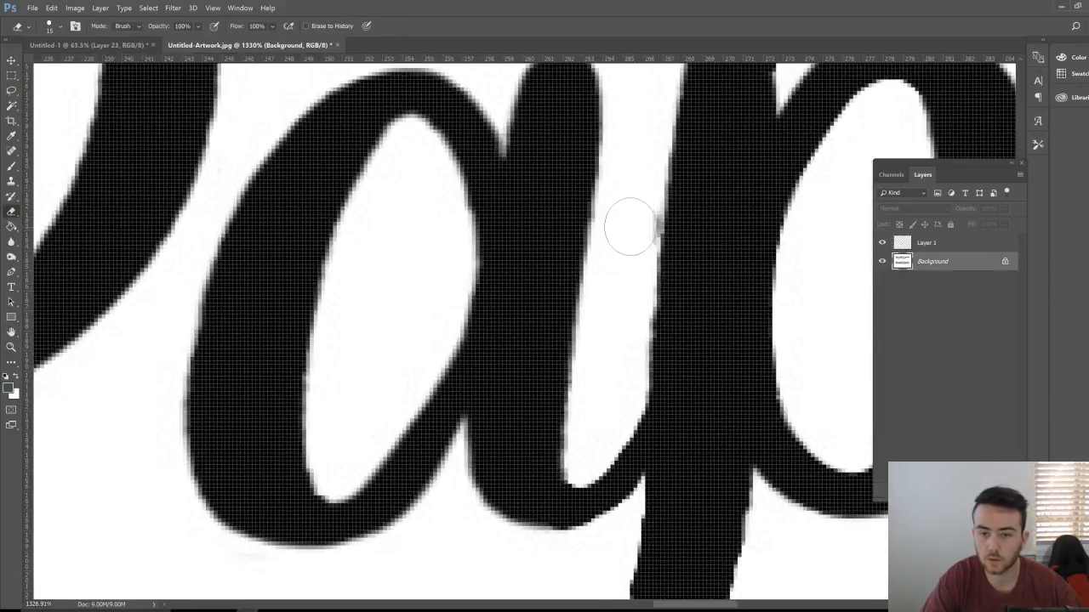
key("z")
mouse_move(625, 240)
left_mouse_down()
mouse_move(595, 243)
mouse_move(544, 285)
left_mouse_up()
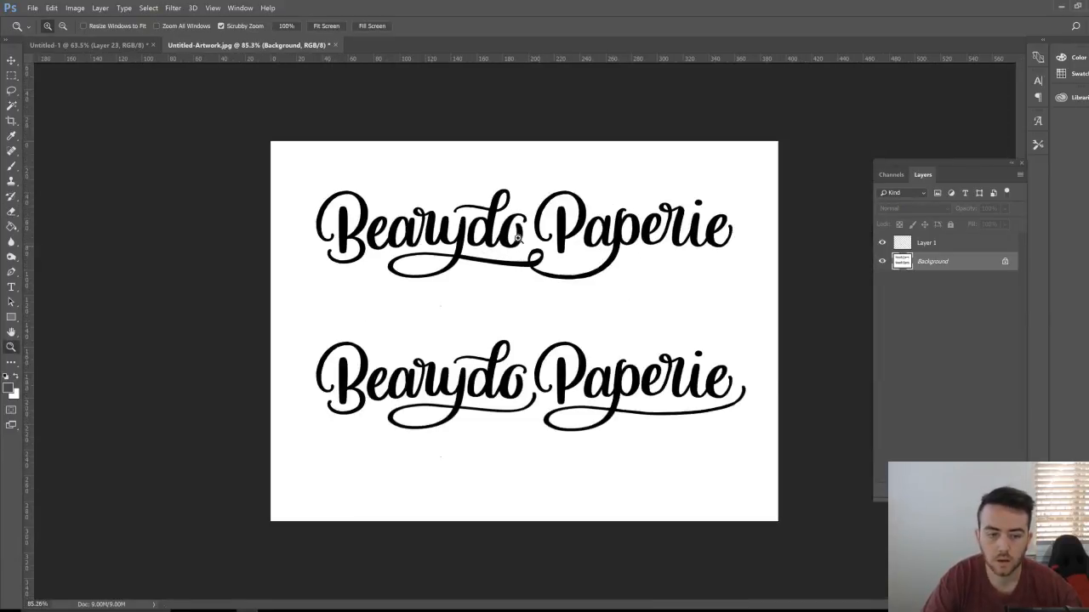
mouse_move(699, 376)
left_mouse_down()
mouse_move(733, 389)
mouse_move(651, 380)
mouse_move(689, 375)
left_mouse_up()
key("b")
mouse_move(668, 285)
left_mouse_down()
mouse_move(651, 386)
mouse_move(617, 425)
left_mouse_up()
key("z")
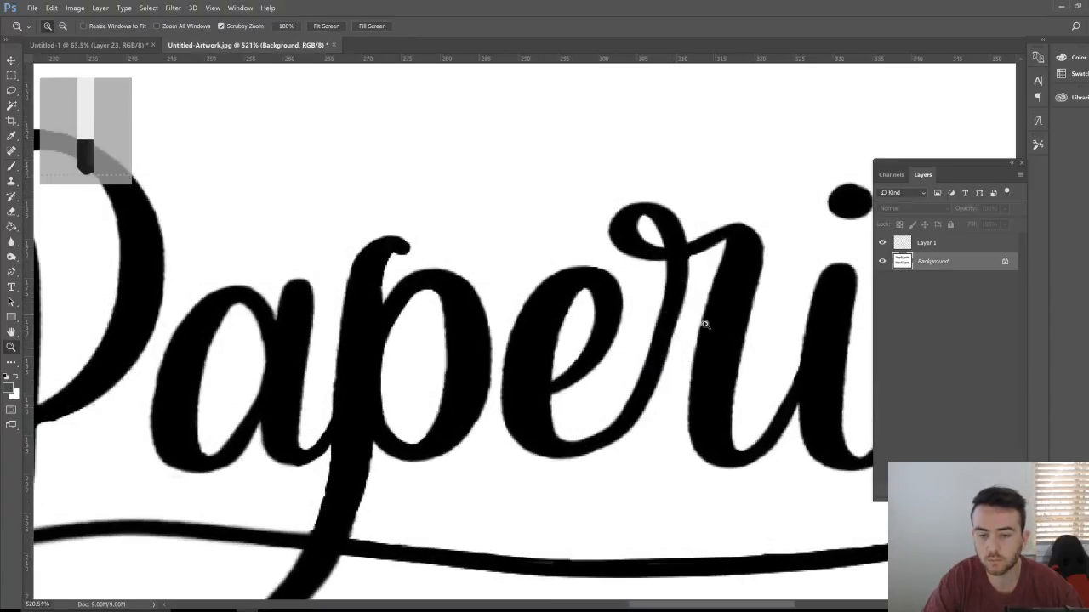
left_click_drag(705, 316, 639, 353)
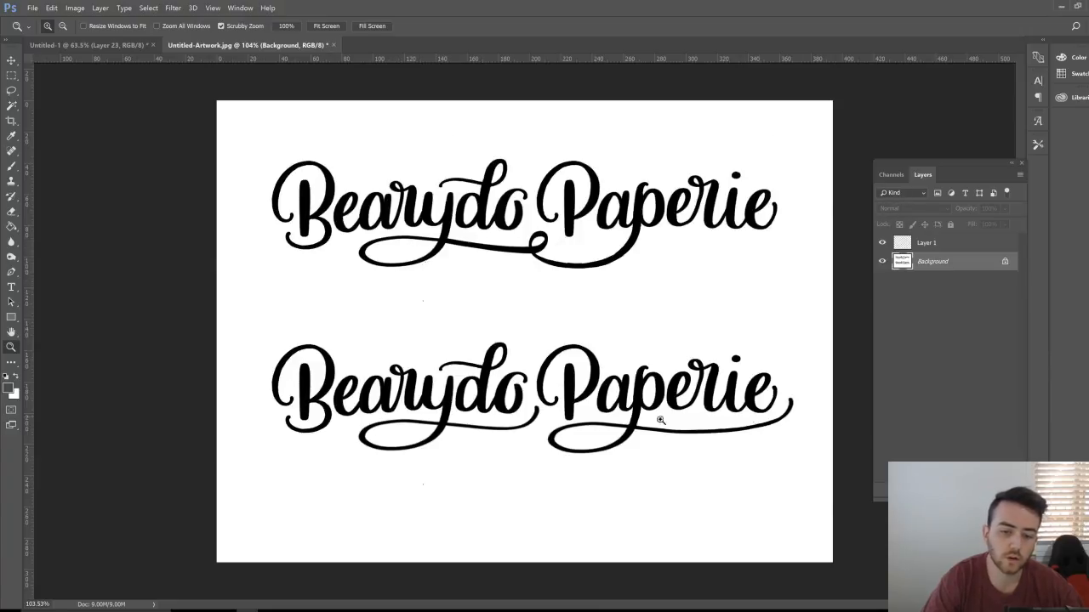
key("b")
mouse_move(764, 237)
left_mouse_down()
mouse_move(663, 238)
mouse_move(713, 266)
mouse_move(771, 238)
left_mouse_up()
key("ctrl+z")
mouse_move(784, 422)
left_mouse_down()
mouse_move(675, 420)
mouse_move(655, 438)
mouse_move(617, 425)
left_mouse_up()
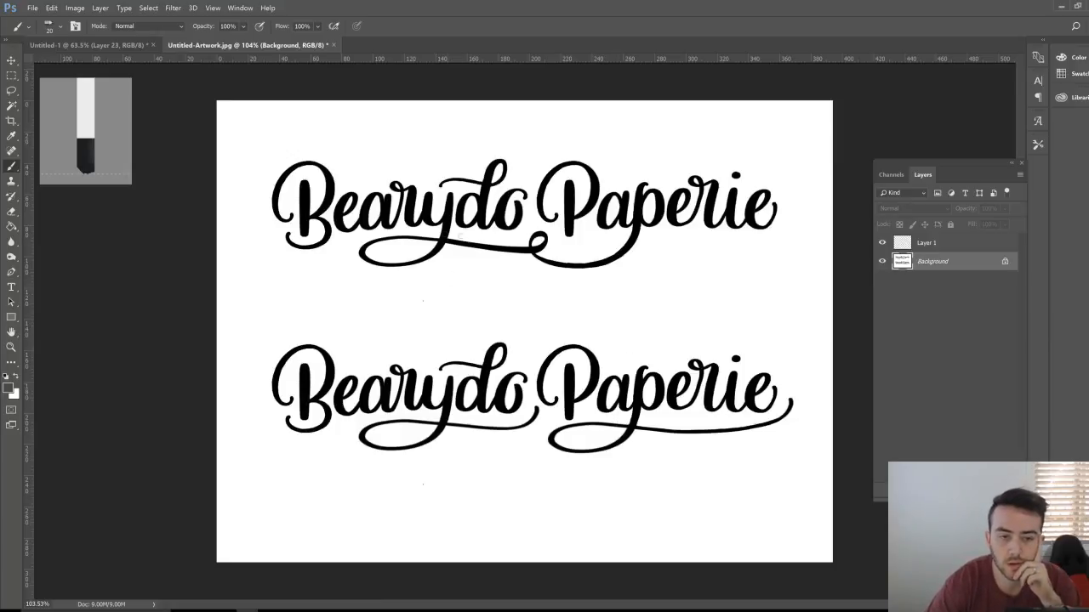
mouse_move(443, 252)
left_mouse_down()
mouse_move(733, 240)
mouse_move(361, 266)
left_mouse_up()
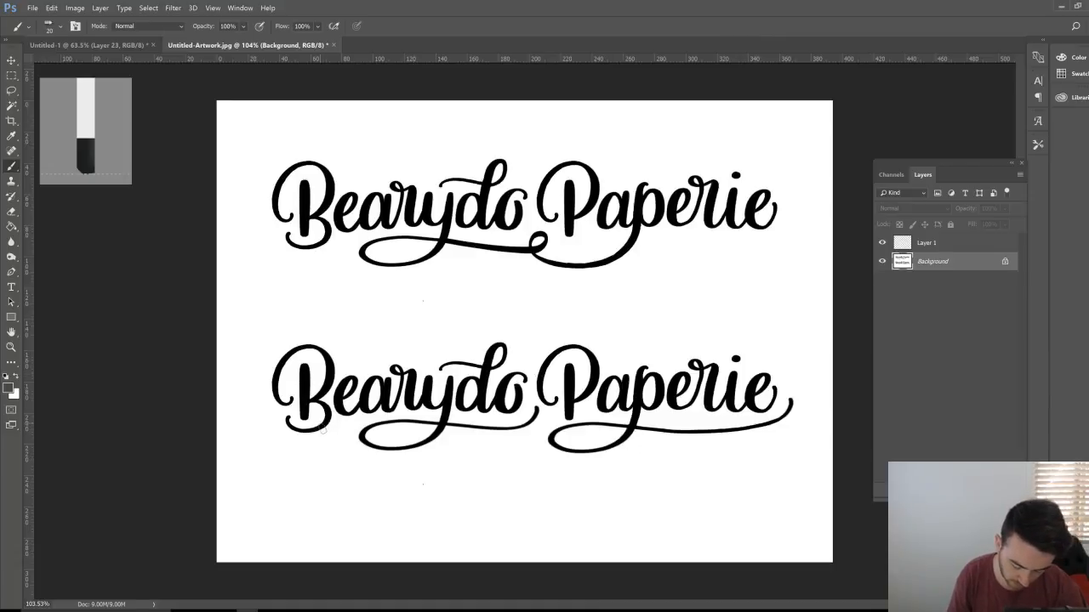
mouse_move(322, 430)
left_mouse_down()
mouse_move(420, 410)
mouse_move(523, 426)
mouse_move(688, 413)
mouse_move(629, 414)
mouse_move(765, 420)
left_mouse_up()
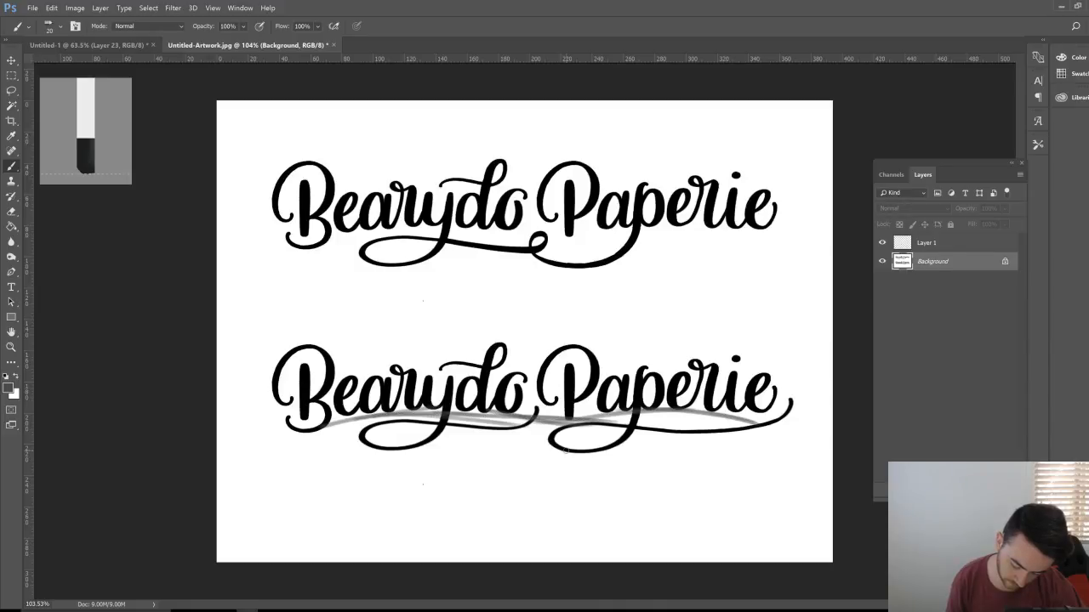
key("e")
key("ctrl+alt+z")
key("ctrl+alt+z")
key("ctrl+alt+z")
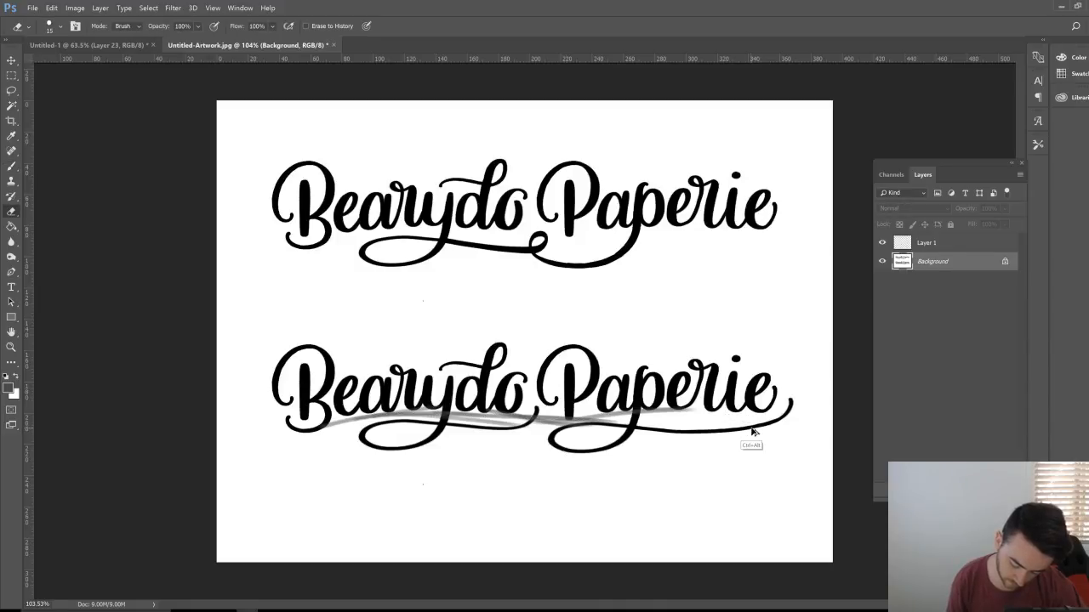
key("ctrl+alt+z")
key("ctrl+alt+z")
key("ctrl+alt+z")
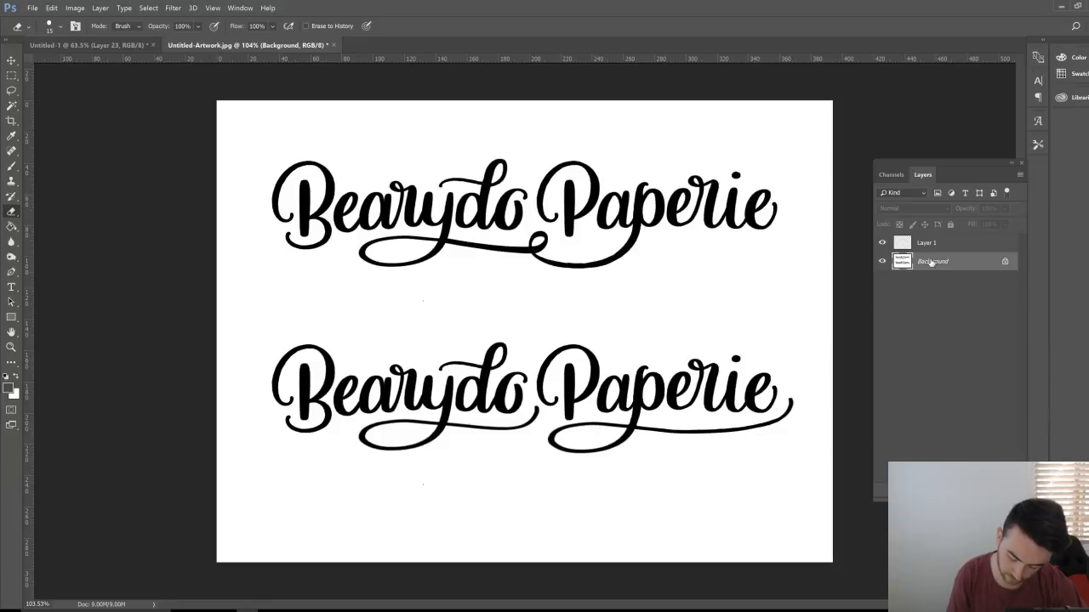
left_click(952, 242)
key("b")
mouse_move(308, 436)
left_mouse_down()
mouse_move(364, 421)
mouse_move(509, 412)
left_mouse_up()
key("z")
left_click_drag(424, 434, 459, 434)
key("b")
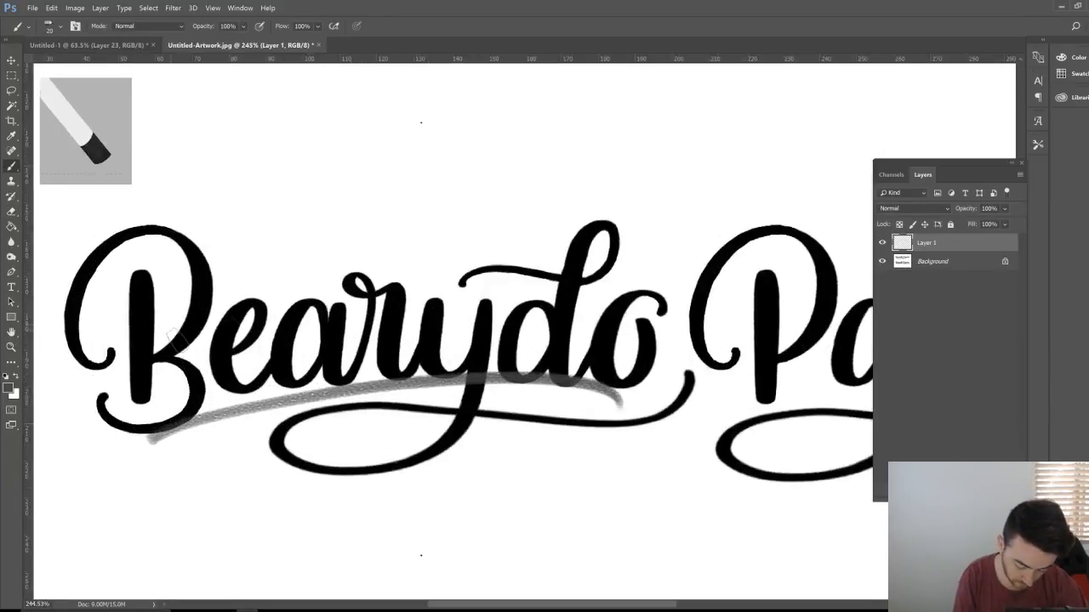
mouse_move(170, 332)
left_mouse_down()
mouse_move(302, 318)
mouse_move(613, 313)
left_mouse_up()
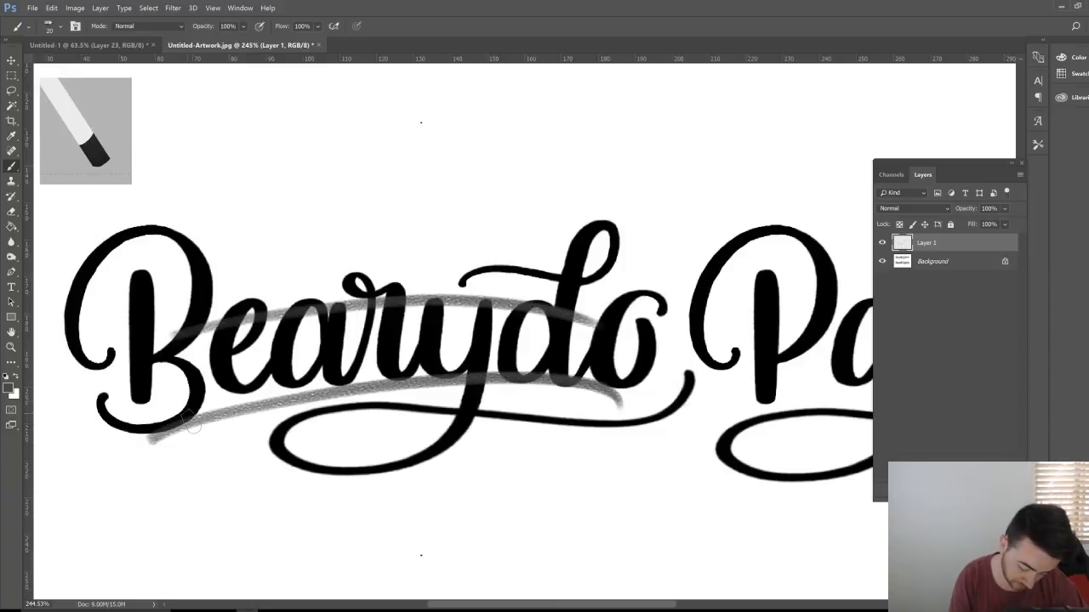
key("ctrl+alt+z")
key("ctrl+alt+z")
key("z")
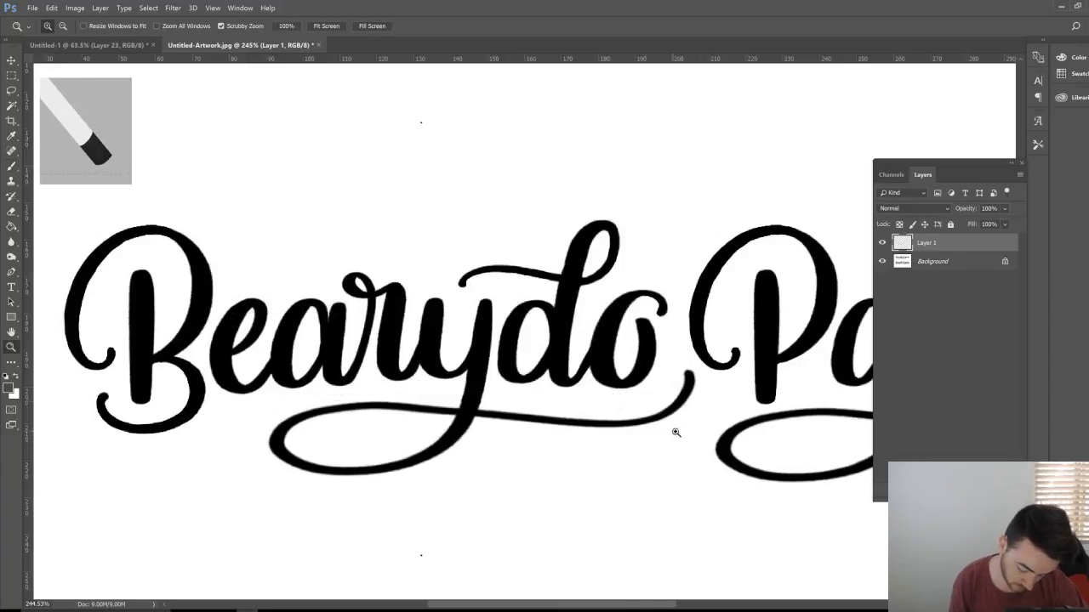
mouse_move(676, 433)
left_mouse_down()
mouse_move(598, 433)
mouse_move(656, 440)
left_mouse_up()
key("h")
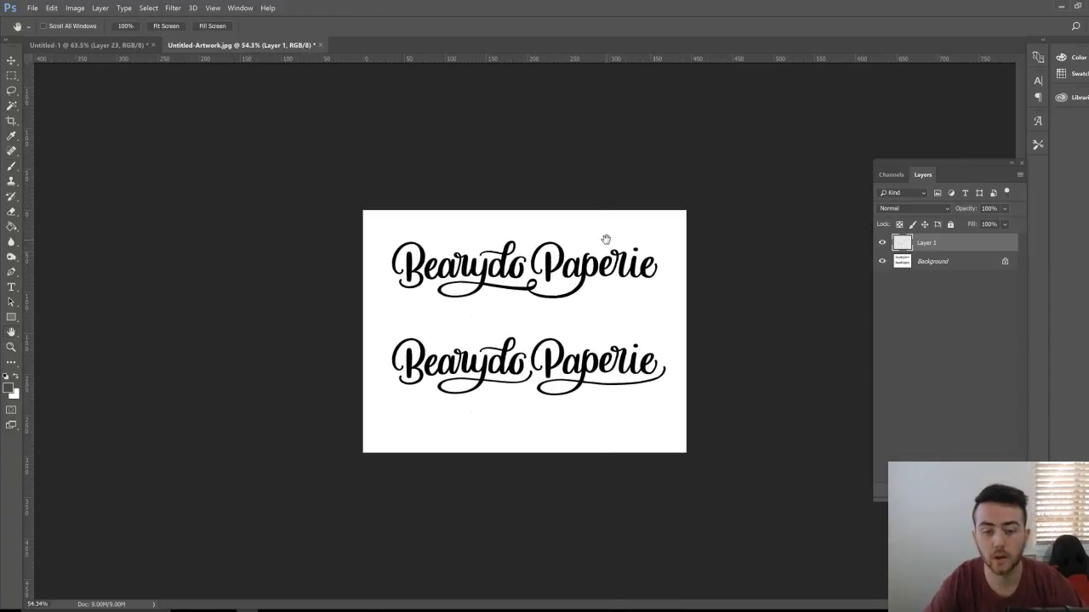
key("z")
left_click_drag(606, 239, 629, 230)
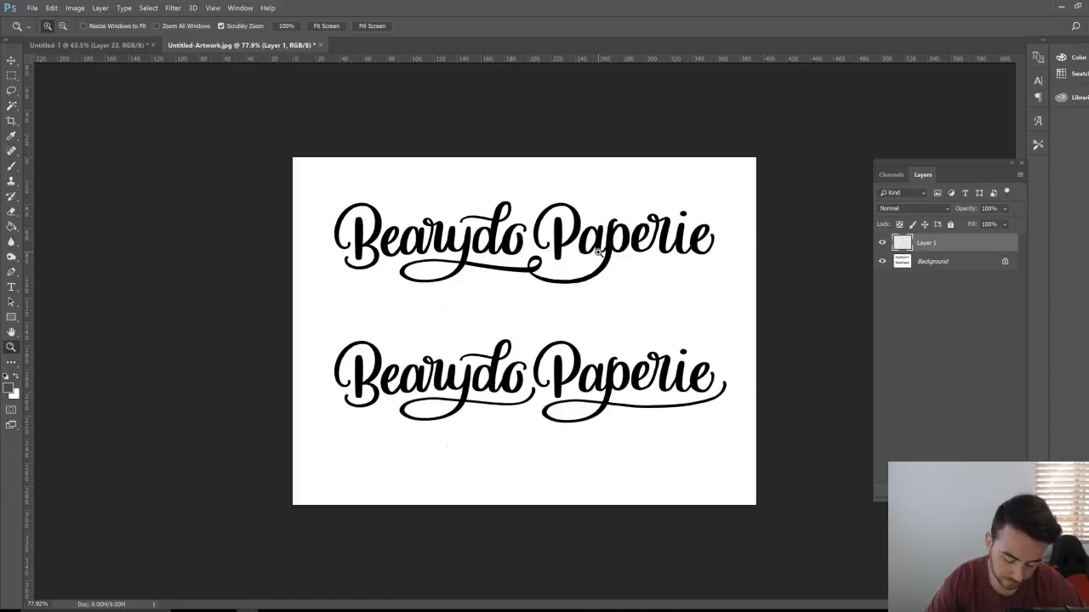
left_click_drag(522, 284, 541, 269)
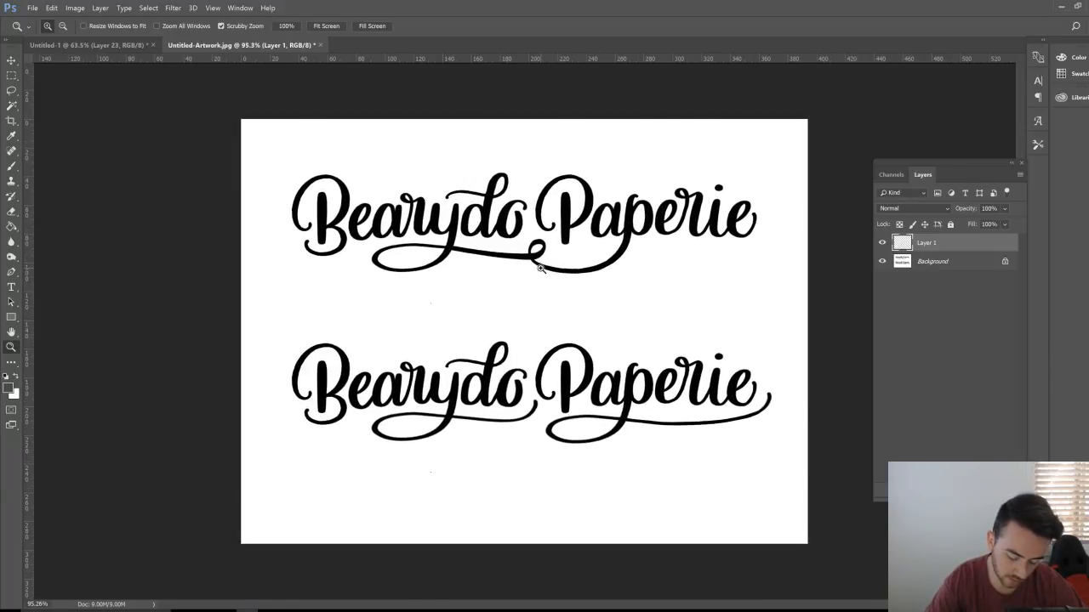
key("b")
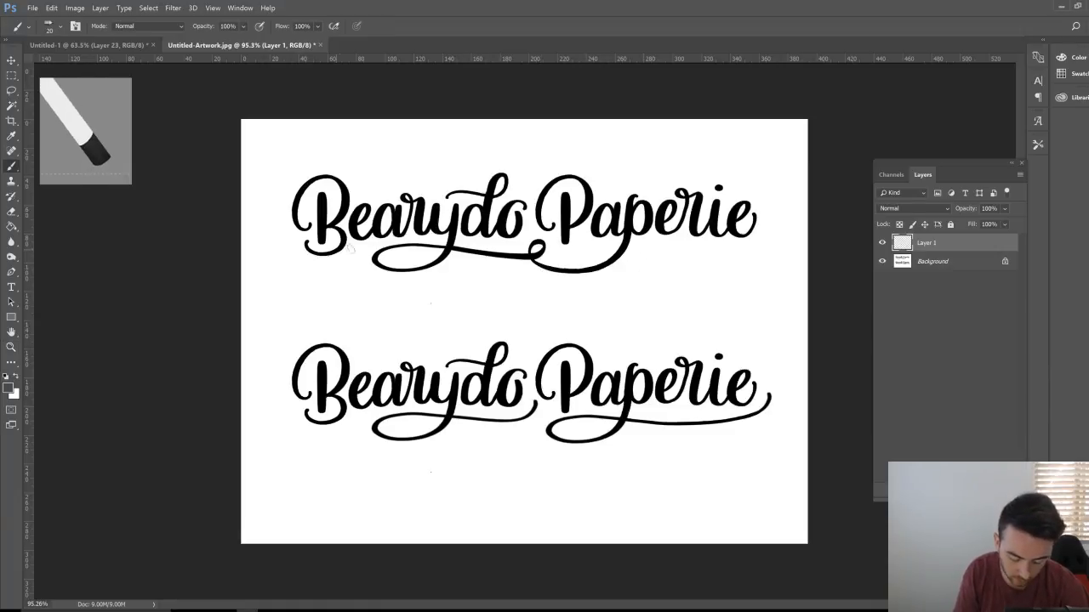
left_click_drag(338, 252, 526, 233)
left_click_drag(623, 279, 727, 274)
left_click_drag(628, 300, 727, 294)
mouse_move(630, 325)
left_mouse_down()
mouse_move(727, 319)
mouse_move(726, 331)
left_mouse_up()
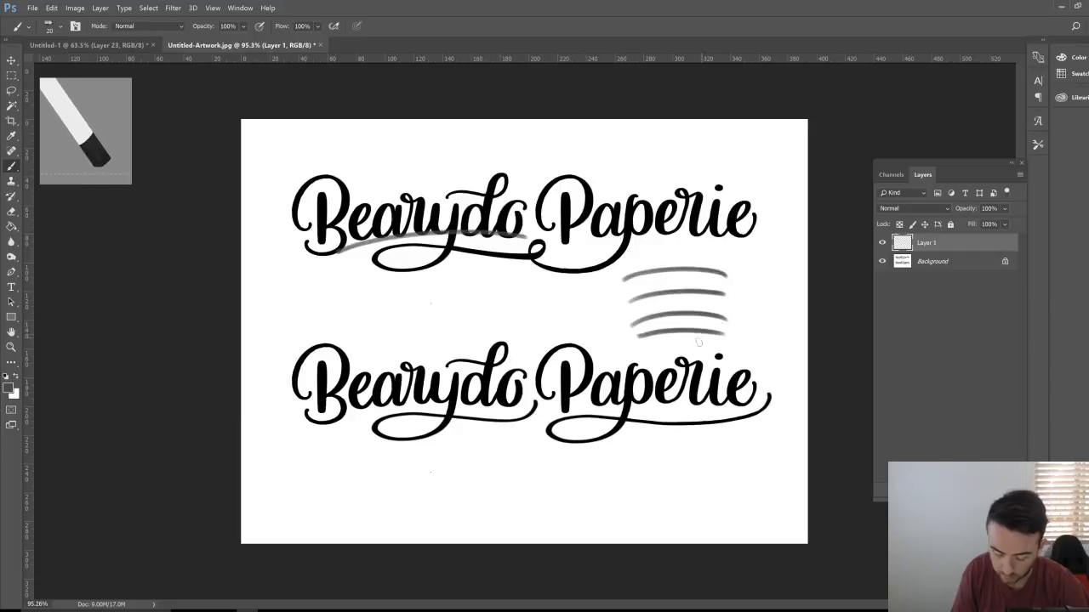
key("e")
left_click_drag(504, 232, 339, 250)
mouse_move(648, 269)
left_mouse_down()
mouse_move(681, 273)
mouse_move(723, 267)
mouse_move(695, 262)
mouse_move(662, 281)
mouse_move(692, 286)
mouse_move(673, 292)
mouse_move(749, 310)
mouse_move(630, 335)
mouse_move(718, 287)
left_mouse_up()
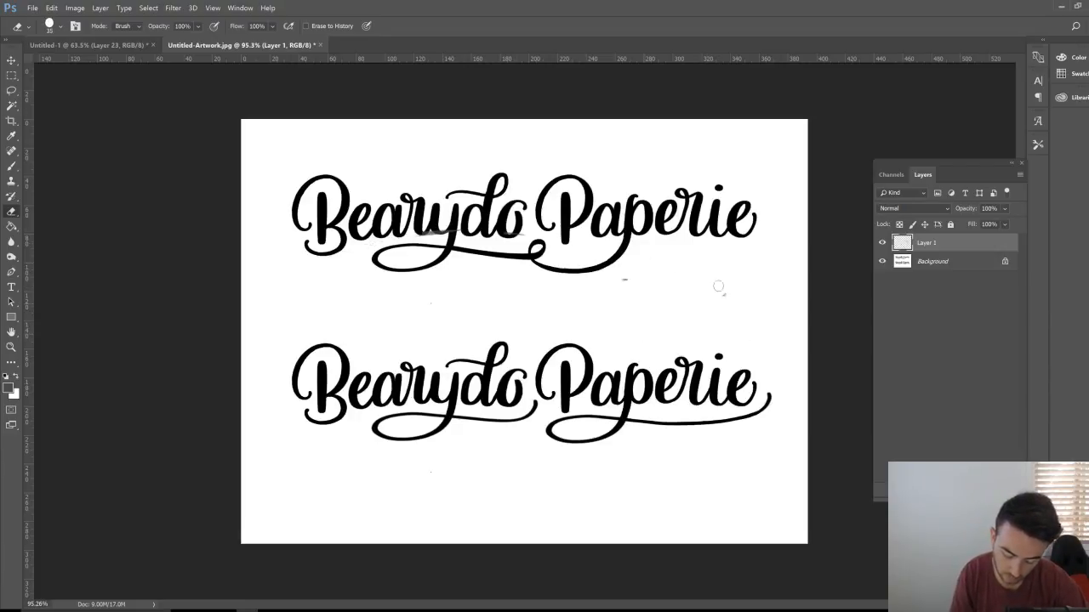
Step: Unlock the Background into Layer 0 and add an empty Layer 2 beneath it
left_click(955, 265)
left_click(1004, 261)
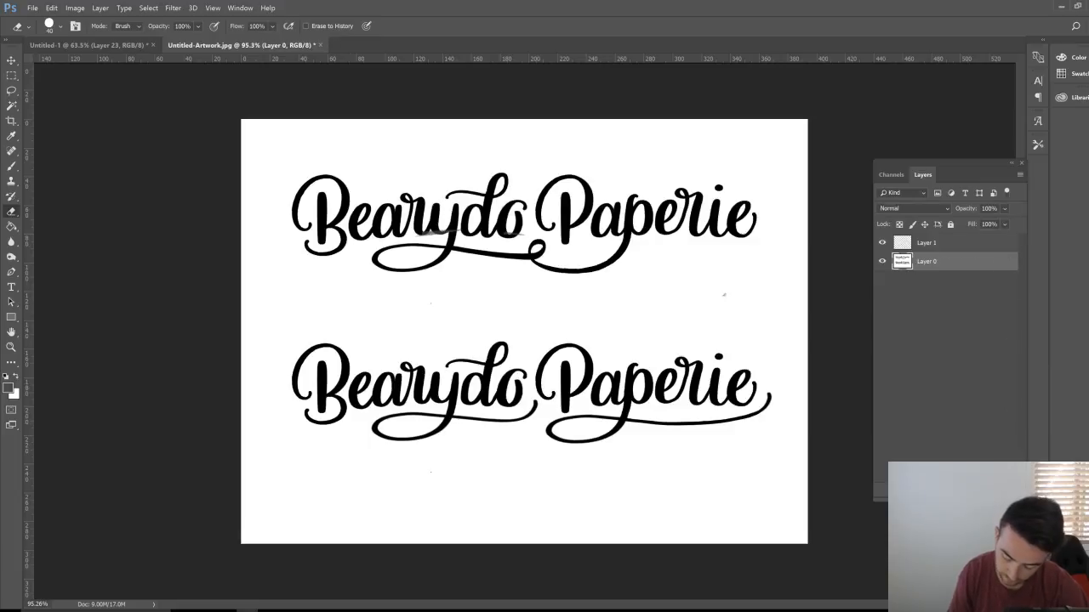
left_click(982, 491)
left_click_drag(959, 265, 956, 306)
key("h")
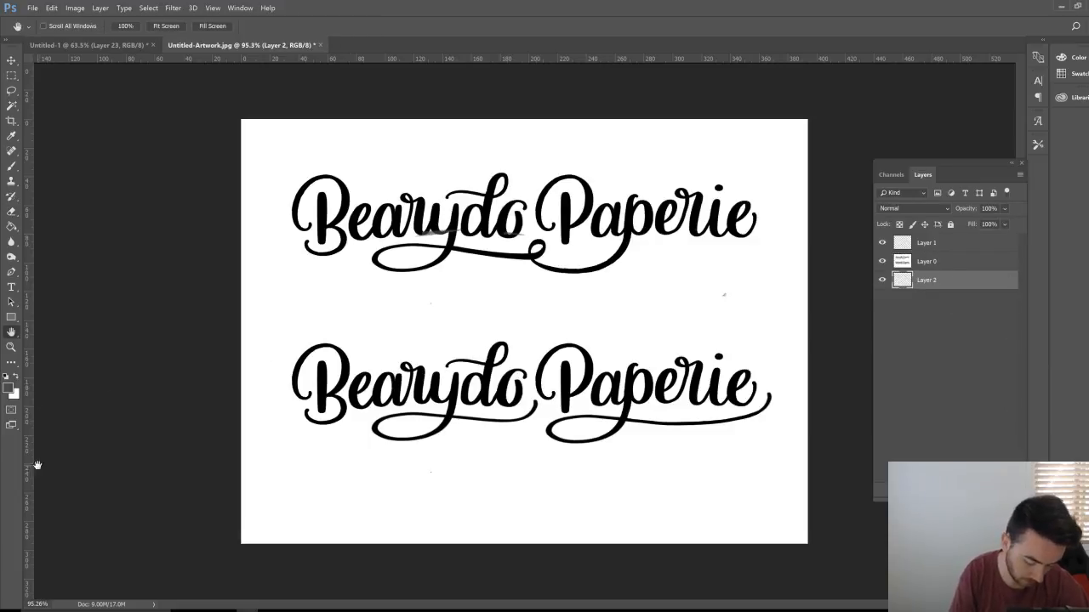
left_click(964, 264)
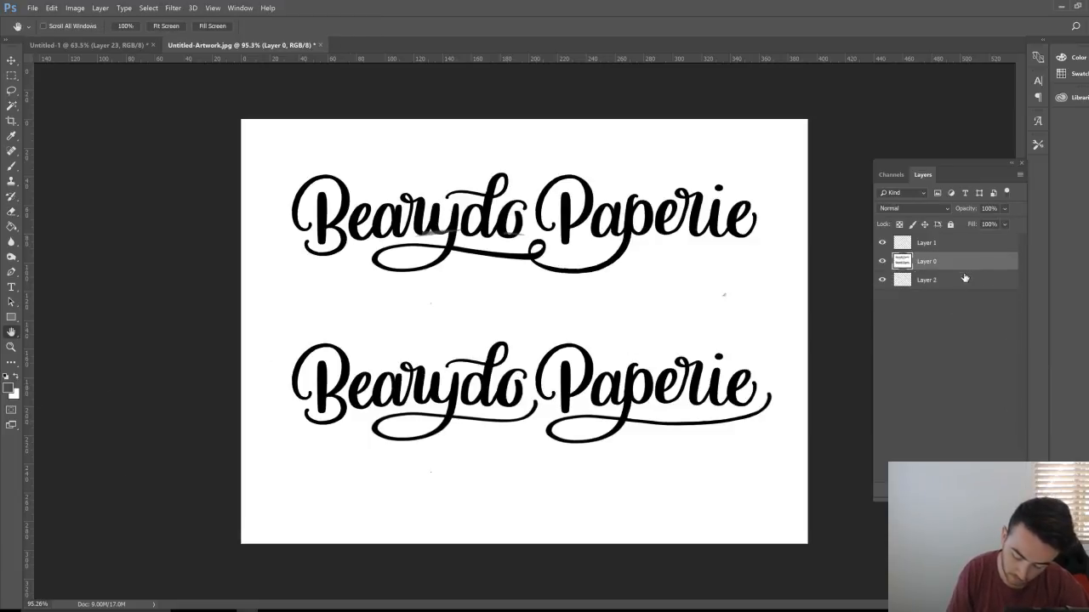
Step: Lasso the lower Paperie and move it down beneath Bearydo
left_click(11, 91)
mouse_move(551, 292)
left_mouse_down()
mouse_move(778, 236)
mouse_move(725, 170)
mouse_move(540, 162)
left_mouse_up()
mouse_move(551, 470)
left_mouse_down()
mouse_move(799, 394)
mouse_move(681, 337)
mouse_move(537, 335)
mouse_move(549, 468)
left_mouse_up()
key("v")
mouse_move(714, 397)
left_mouse_down()
mouse_move(633, 457)
mouse_move(469, 484)
mouse_move(483, 457)
left_mouse_up()
Step: Cut and paste Paperie onto its own layer, delete its white surround, and nudge it into place
key("ctrl+x")
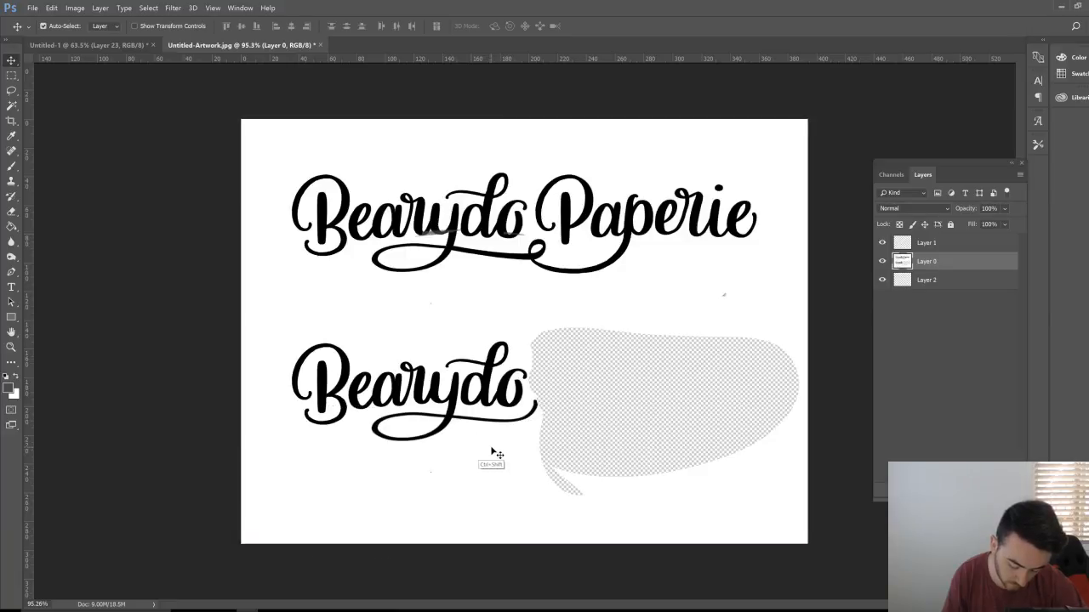
key("ctrl+v")
key("w")
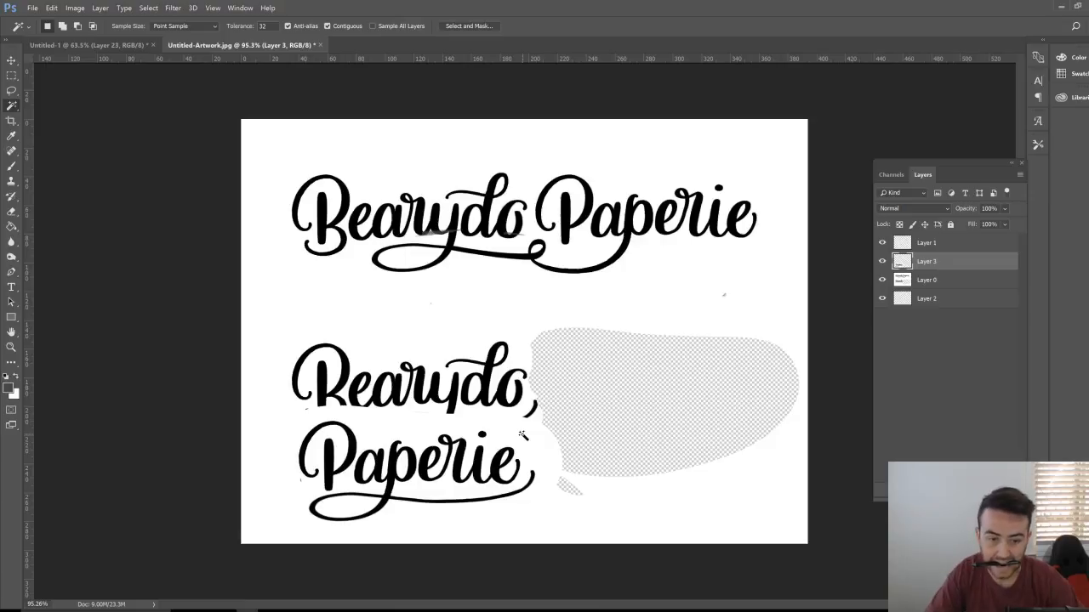
left_click(523, 435)
key("Delete")
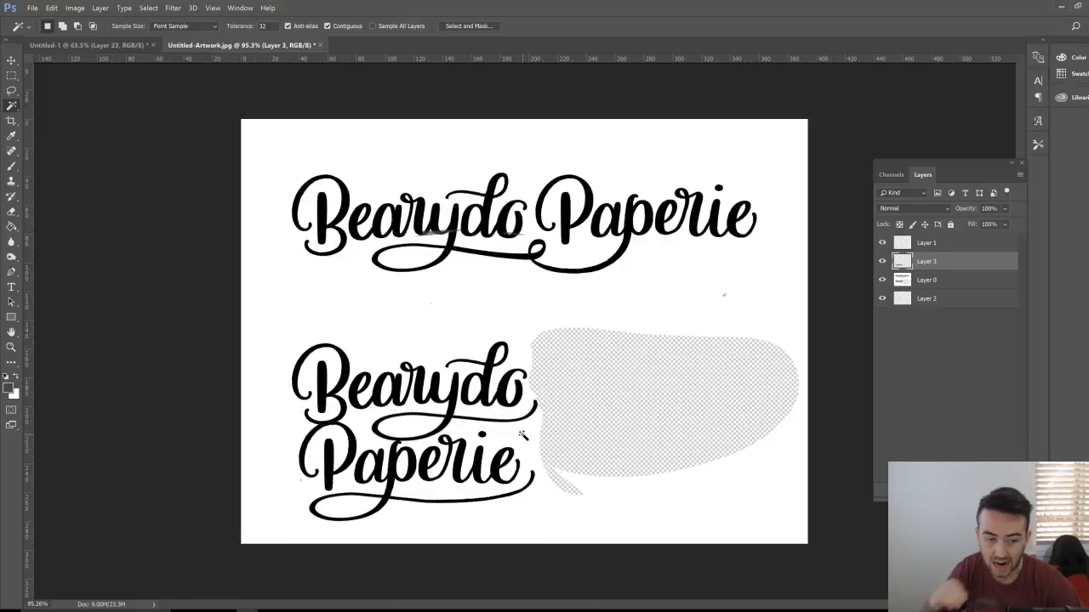
key("v")
left_click_drag(478, 472, 484, 482)
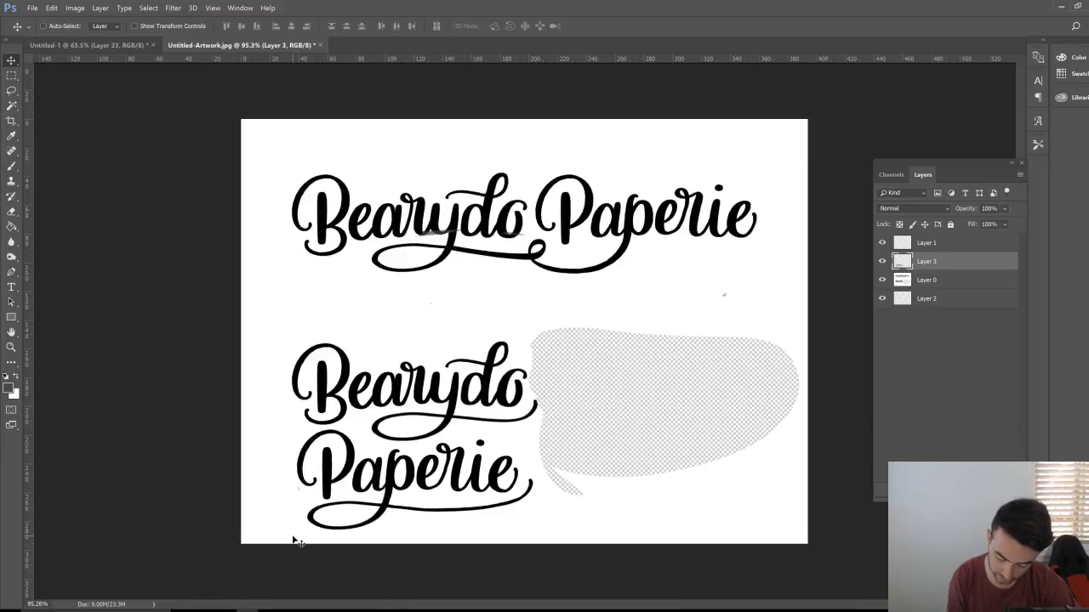
left_click(945, 244)
key("b")
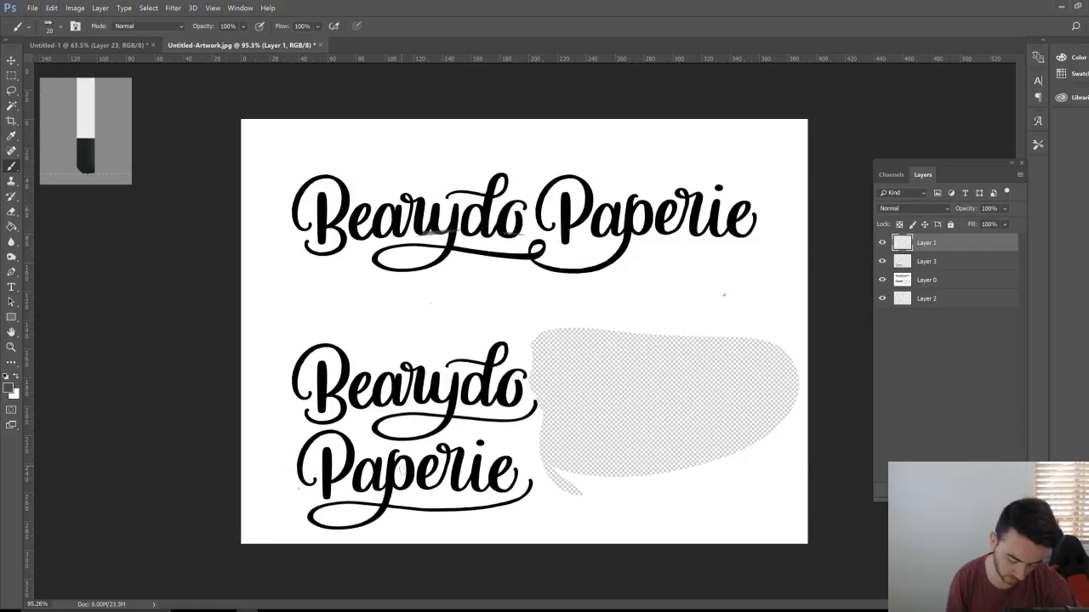
left_click_drag(358, 495, 490, 491)
left_click_drag(387, 460, 491, 468)
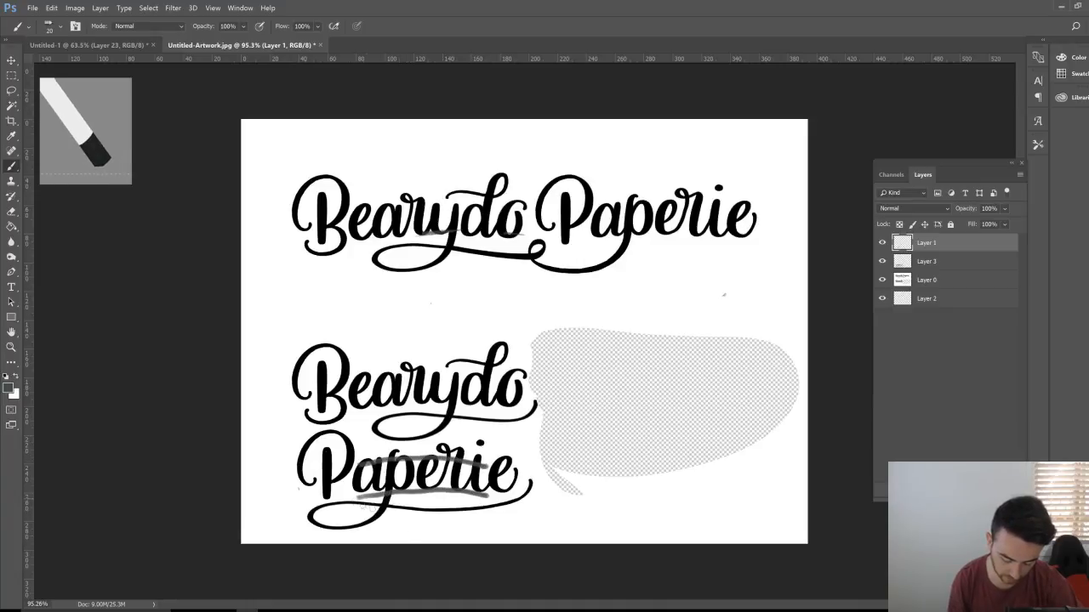
left_click_drag(366, 508, 467, 513)
key("ctrl+z")
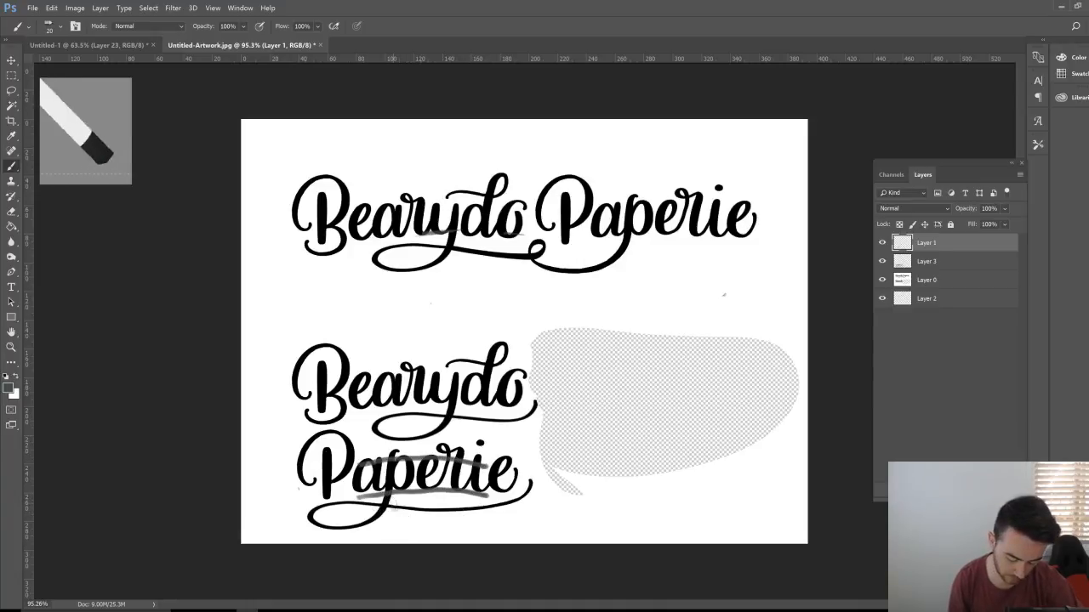
mouse_move(381, 512)
left_mouse_down()
mouse_move(326, 531)
mouse_move(364, 511)
mouse_move(479, 496)
mouse_move(494, 514)
mouse_move(475, 509)
mouse_move(536, 490)
left_mouse_up()
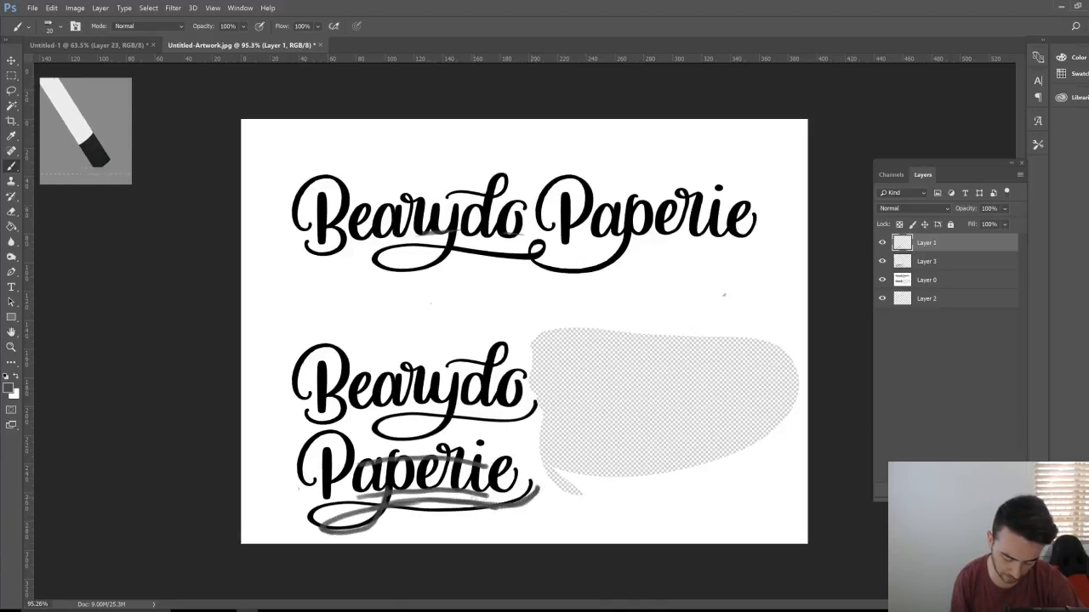
key("ctrl+a")
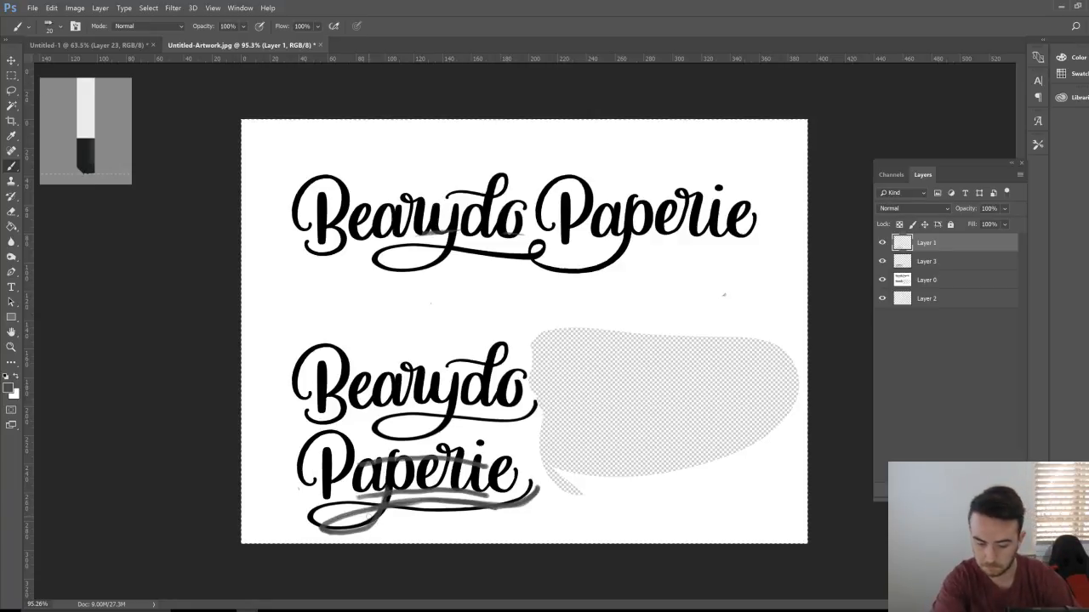
key("Delete")
key("ctrl+d")
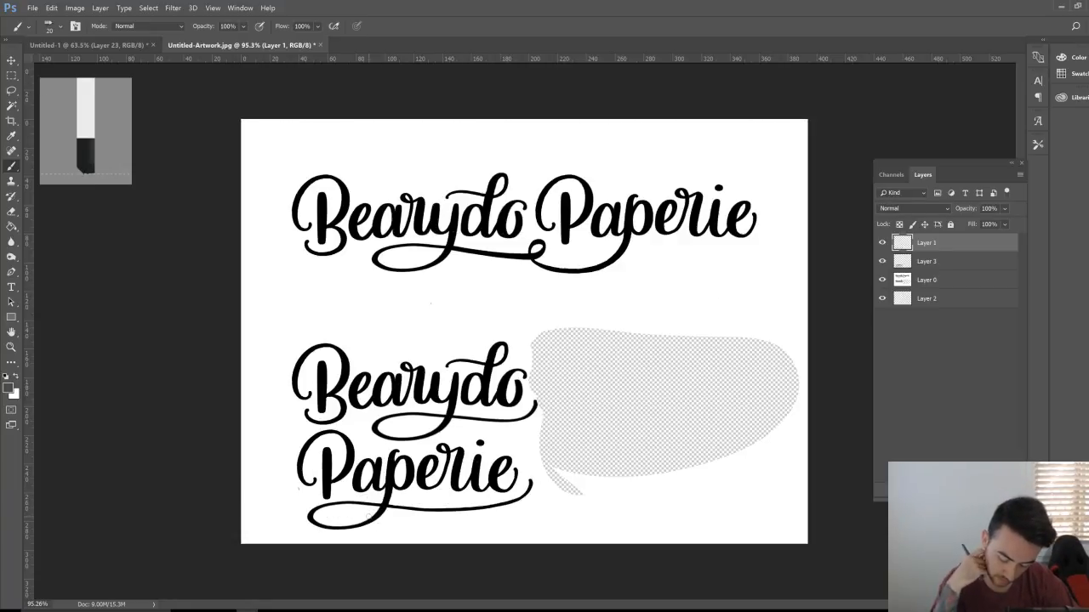
key("r")
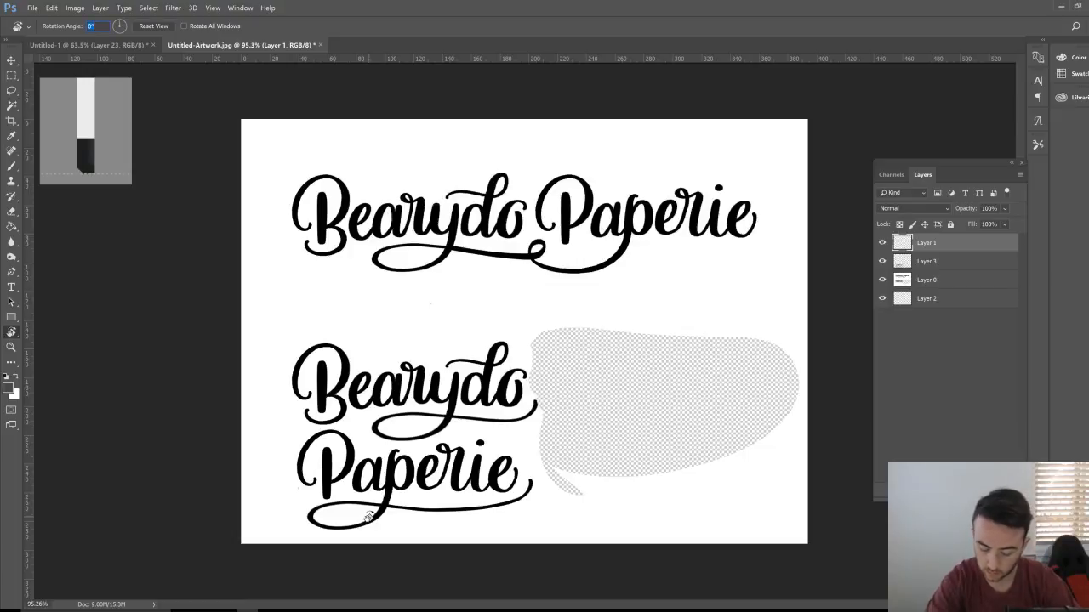
Step: Fill Layer 2's transparent area with white using the Paint Bucket, then reselect Layer 0
left_click(940, 283)
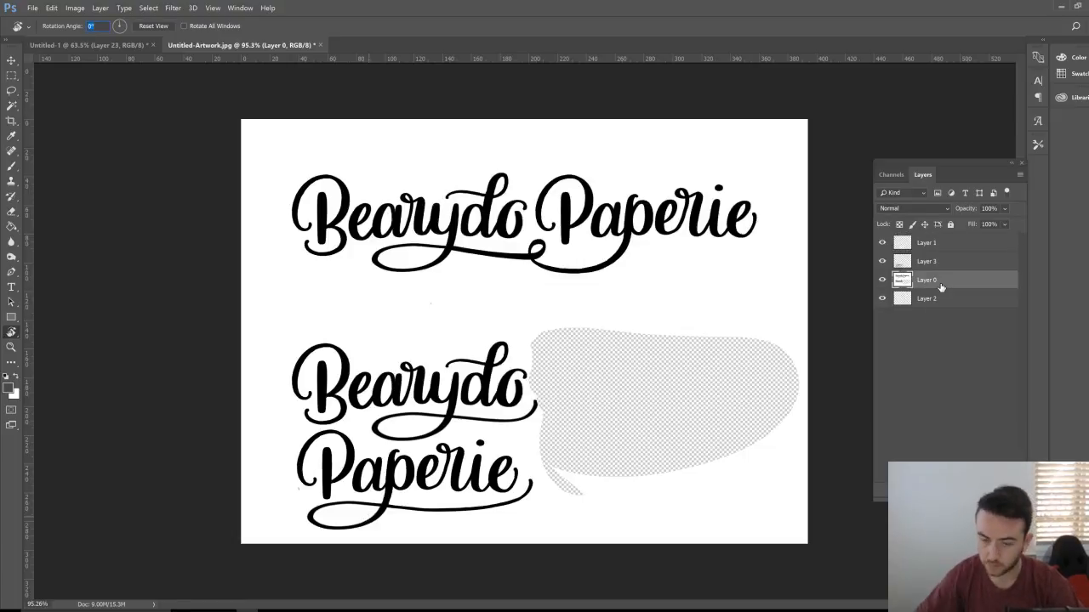
left_click(973, 301)
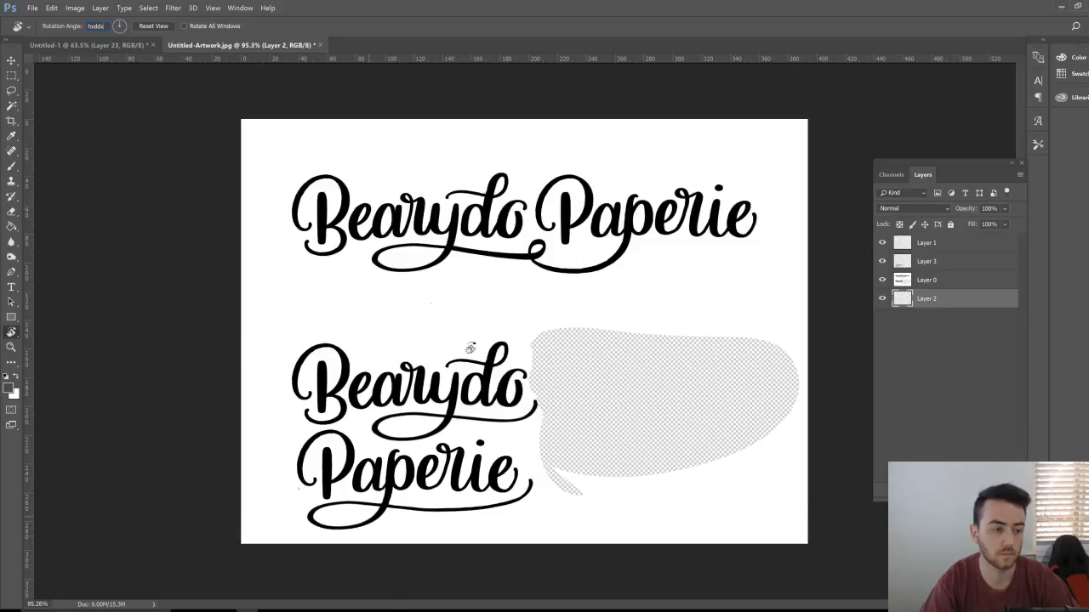
type("xhg")
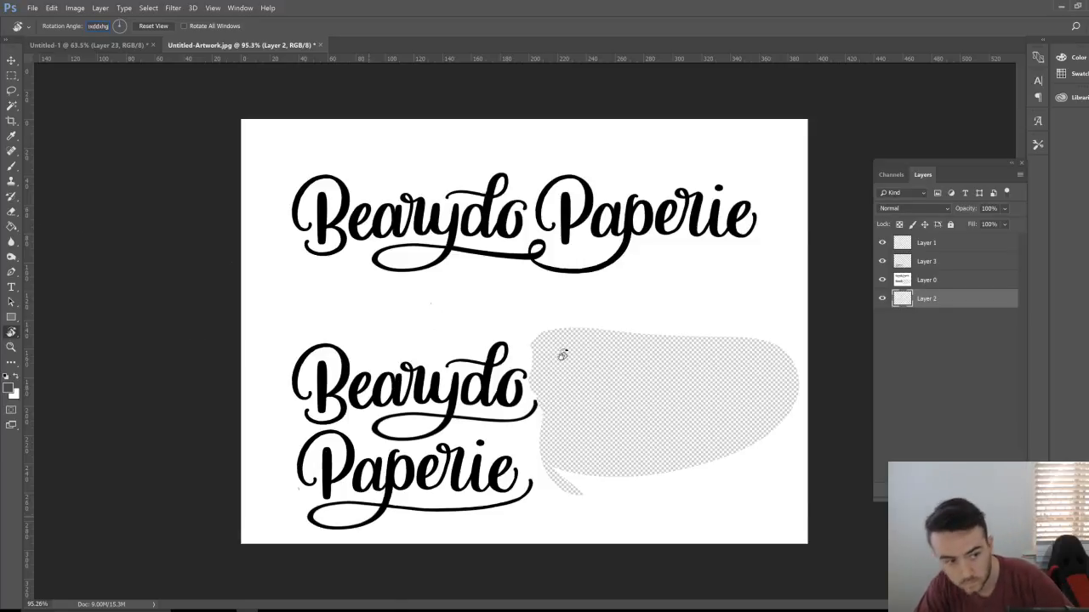
type("xd")
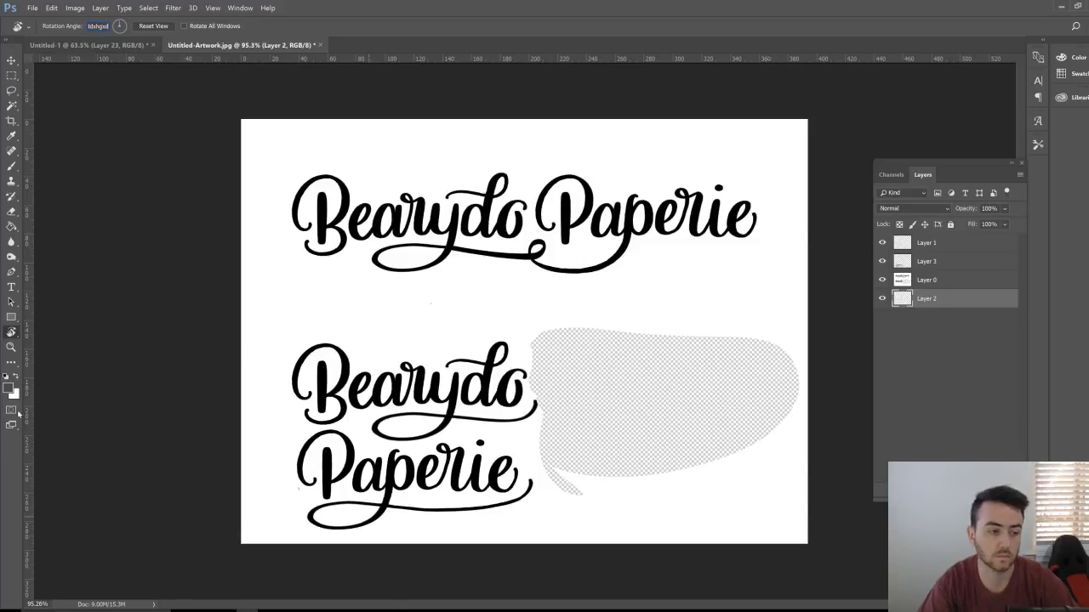
left_click(15, 377)
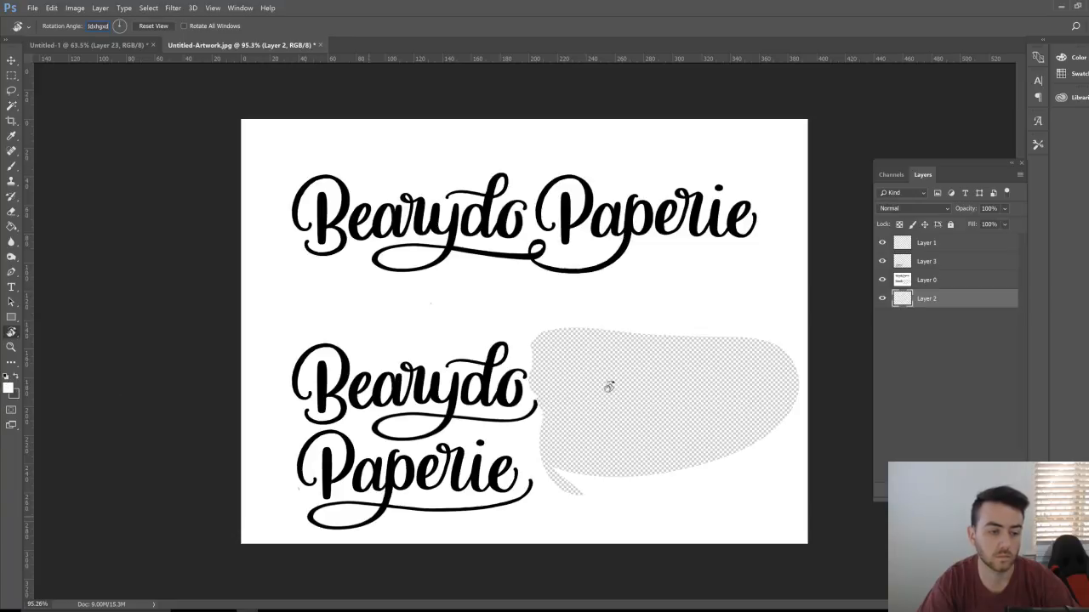
left_click(12, 226)
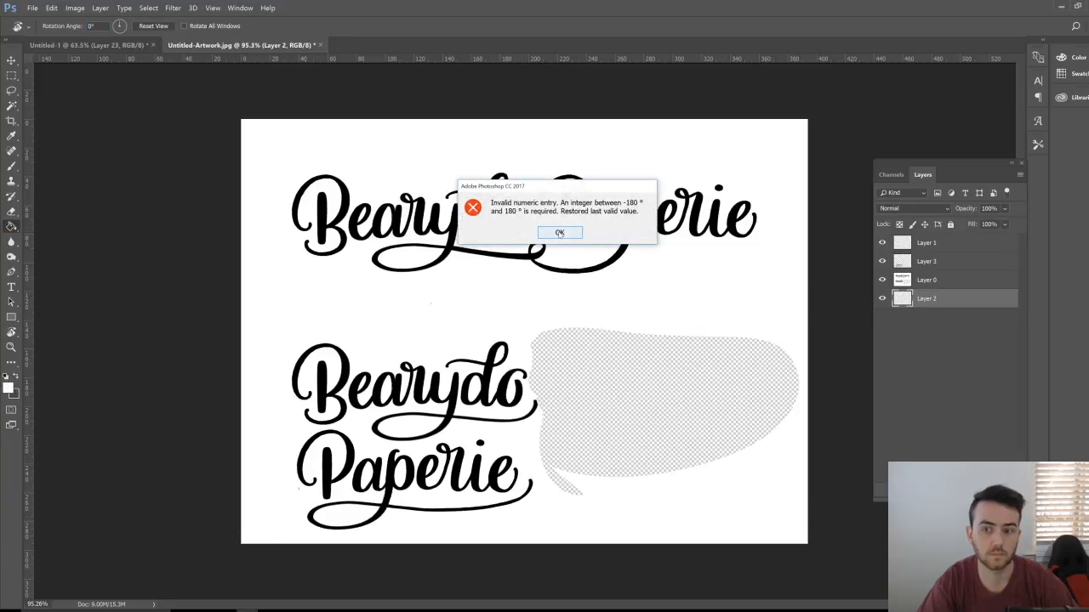
left_click(559, 233)
left_click(576, 429)
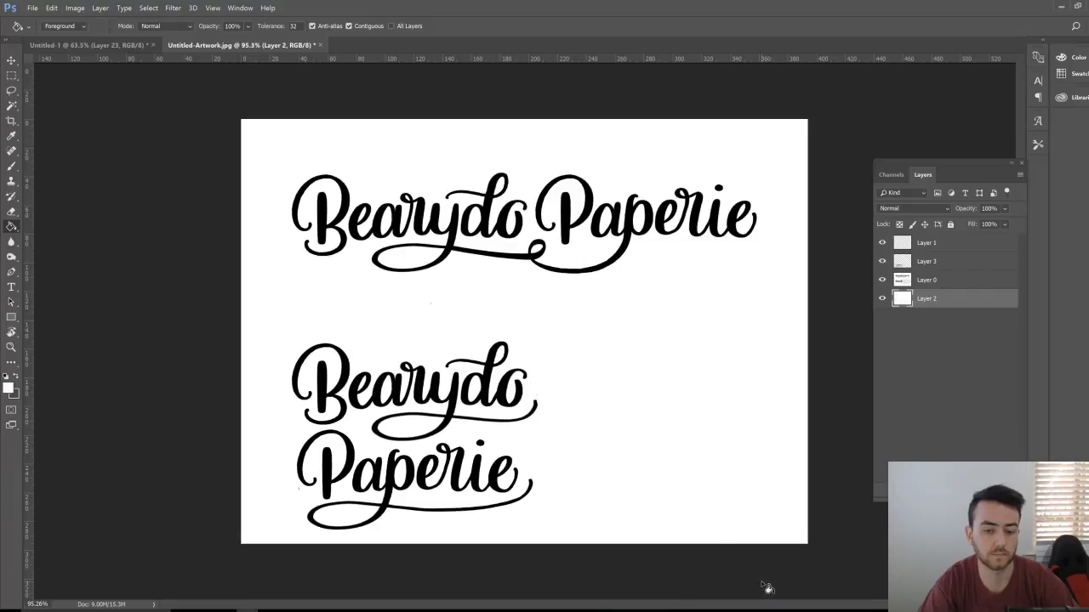
left_click(967, 285)
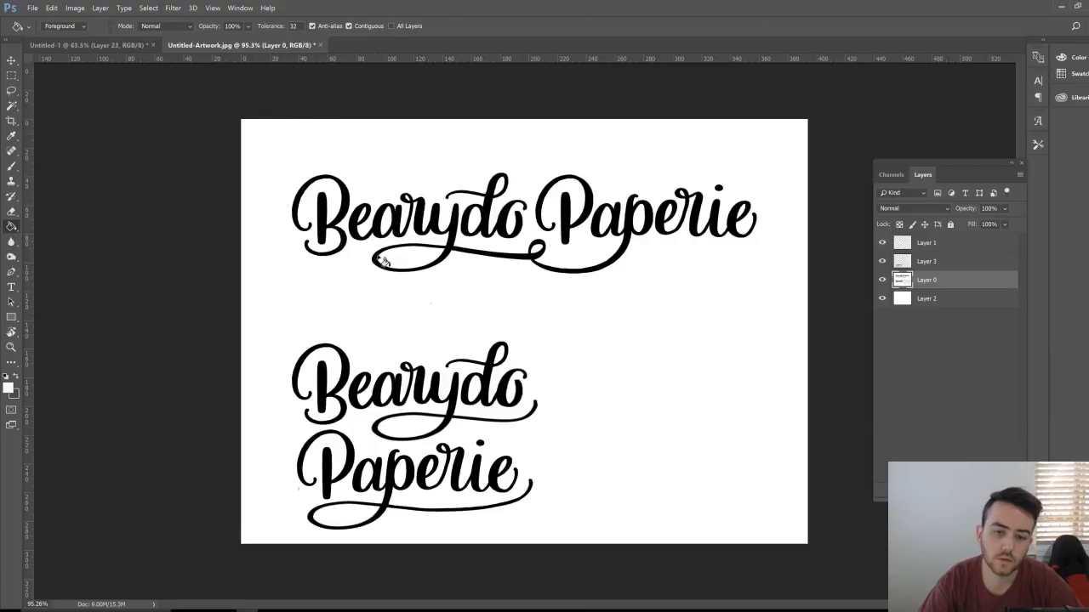
Step: Zoom in close on the letter edges and undo a test white brush stroke
key("r")
left_click_drag(815, 191, 240, 489)
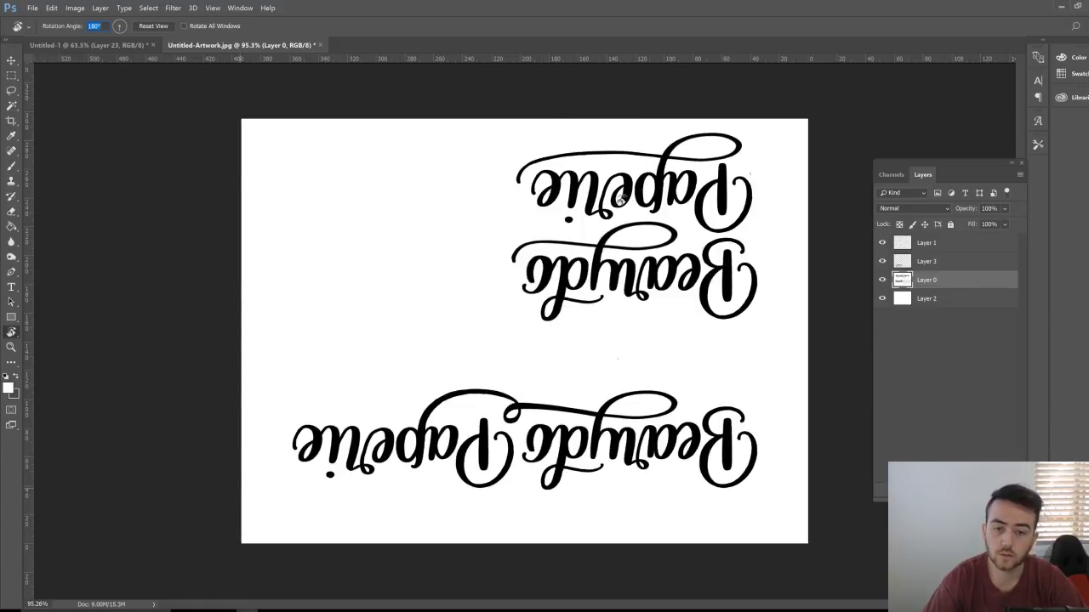
key("Return")
key("Return")
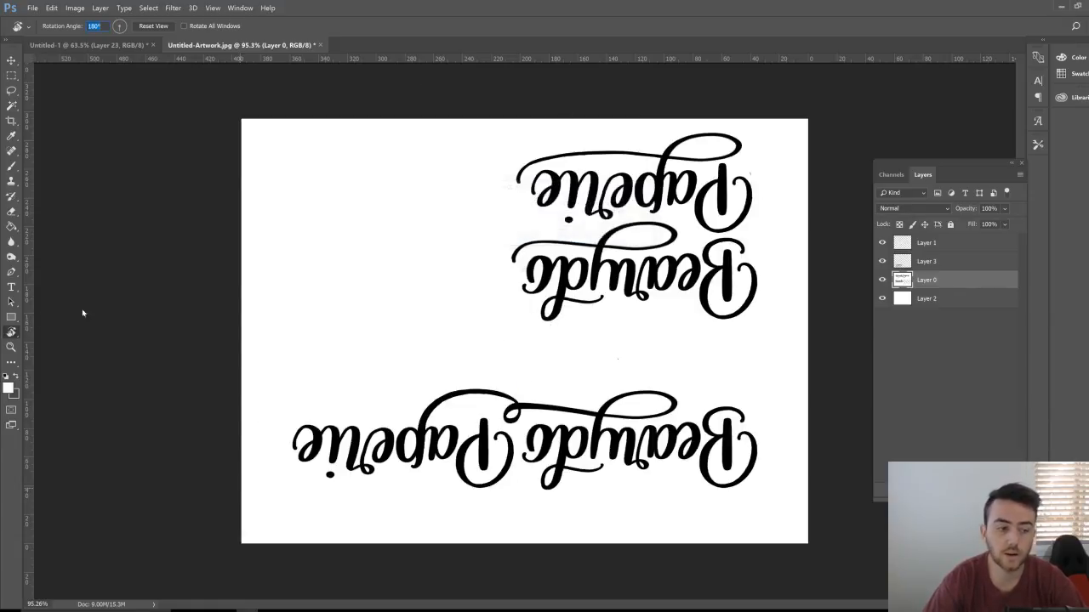
left_click(11, 346)
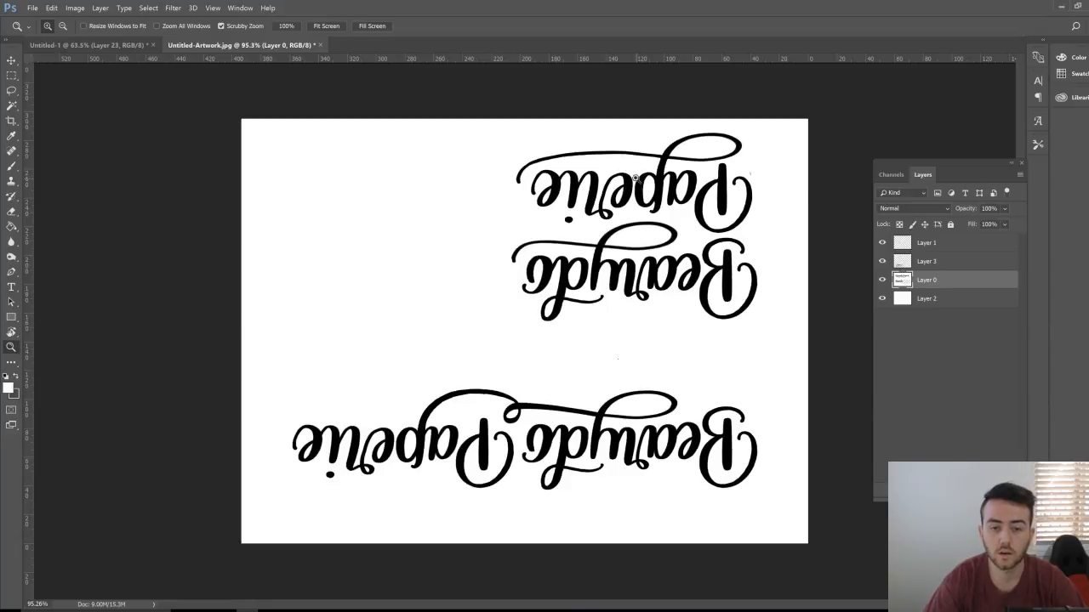
mouse_move(607, 199)
left_mouse_down()
mouse_move(658, 181)
mouse_move(595, 182)
left_mouse_up()
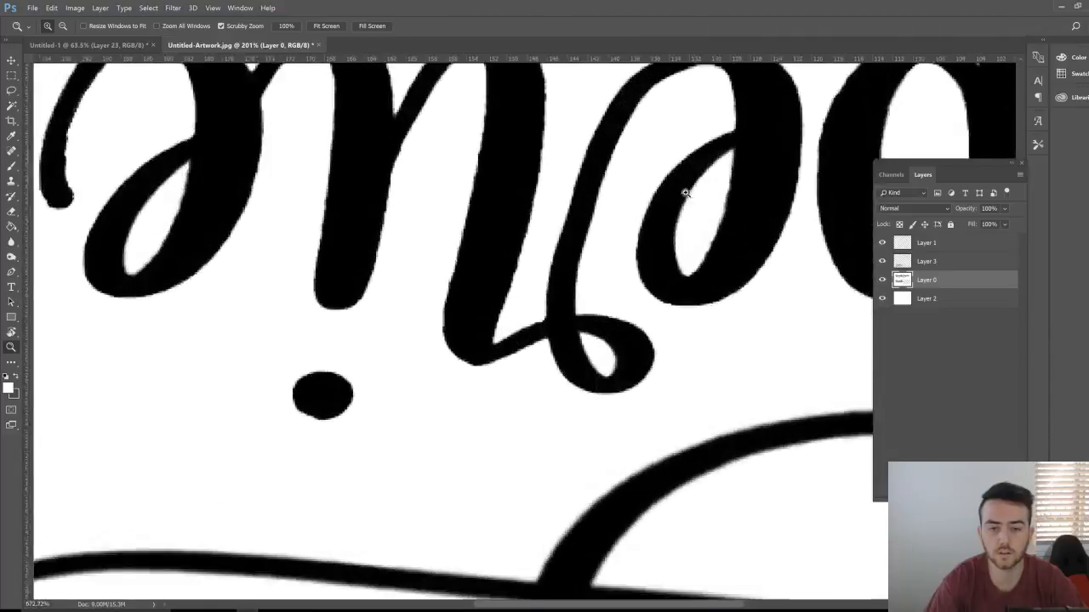
key("b")
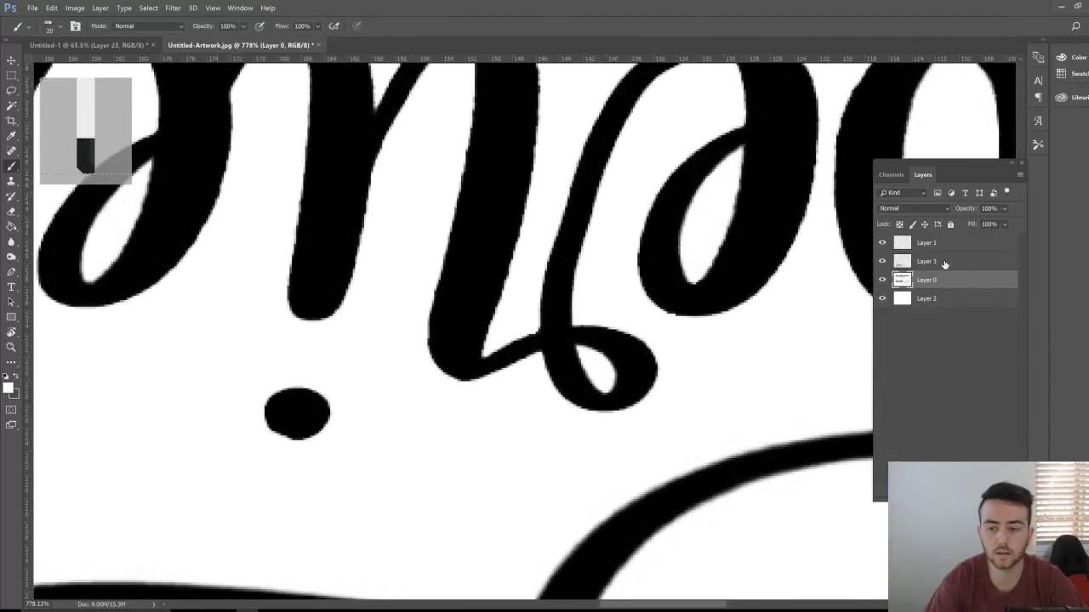
key("alt+]")
key("alt+]")
left_click_drag(594, 155, 547, 255)
key("ctrl+z")
Step: Zoom out, pan over both lettering versions, and rotate the view back upright to 0°
key("z")
mouse_move(664, 232)
left_mouse_down()
mouse_move(549, 259)
mouse_move(511, 255)
left_mouse_up()
key("x")
key("h")
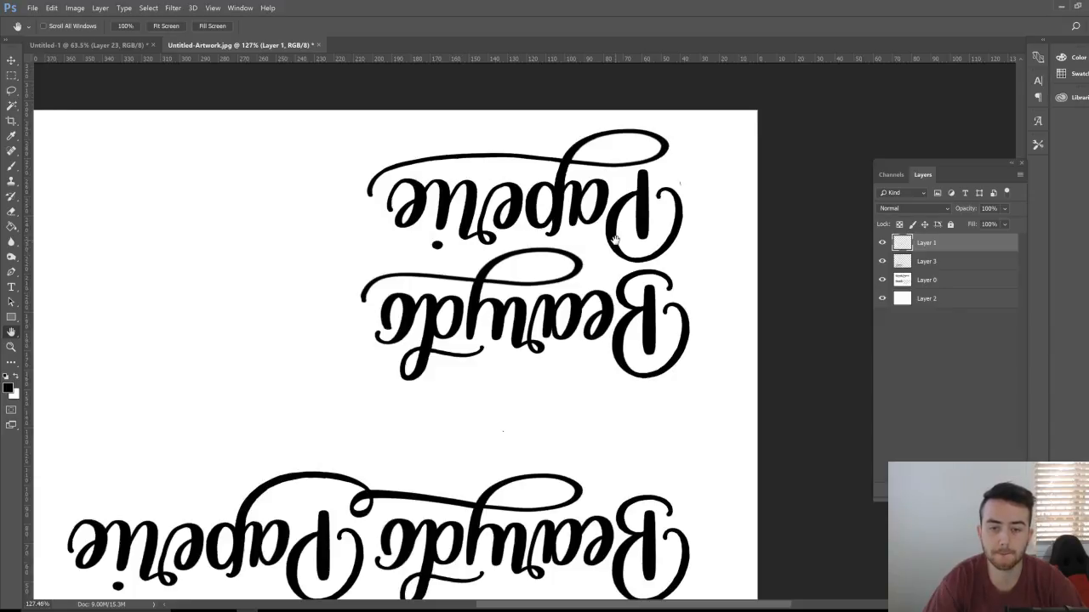
left_click_drag(541, 332, 570, 292)
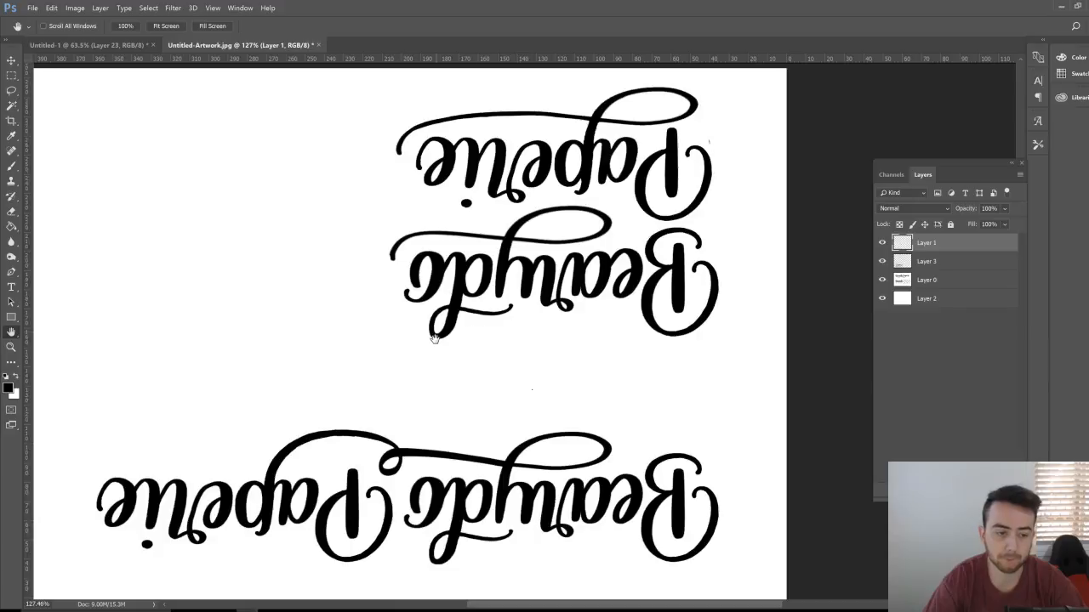
left_click_drag(435, 339, 509, 206)
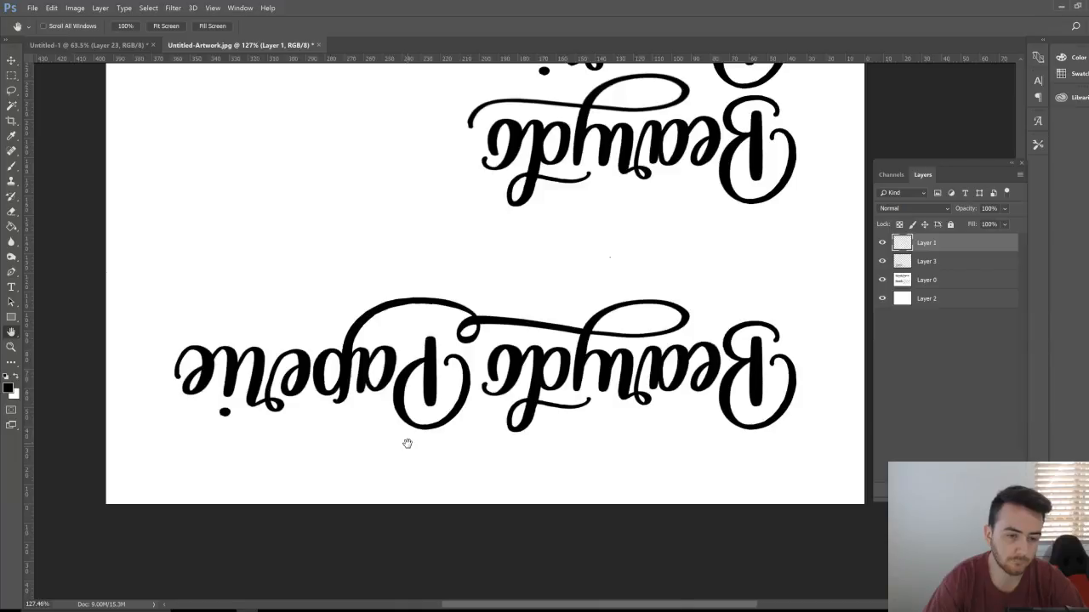
key("r")
left_click_drag(659, 274, 354, 394)
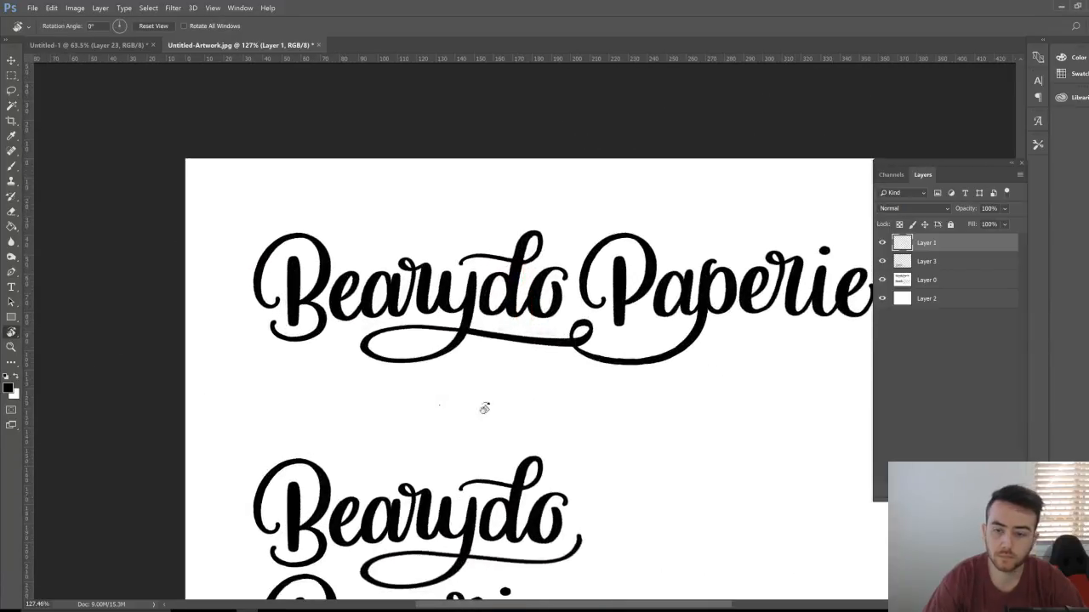
Step: Undo the stray mark on Paperie's p and shift the view up and left
key("h")
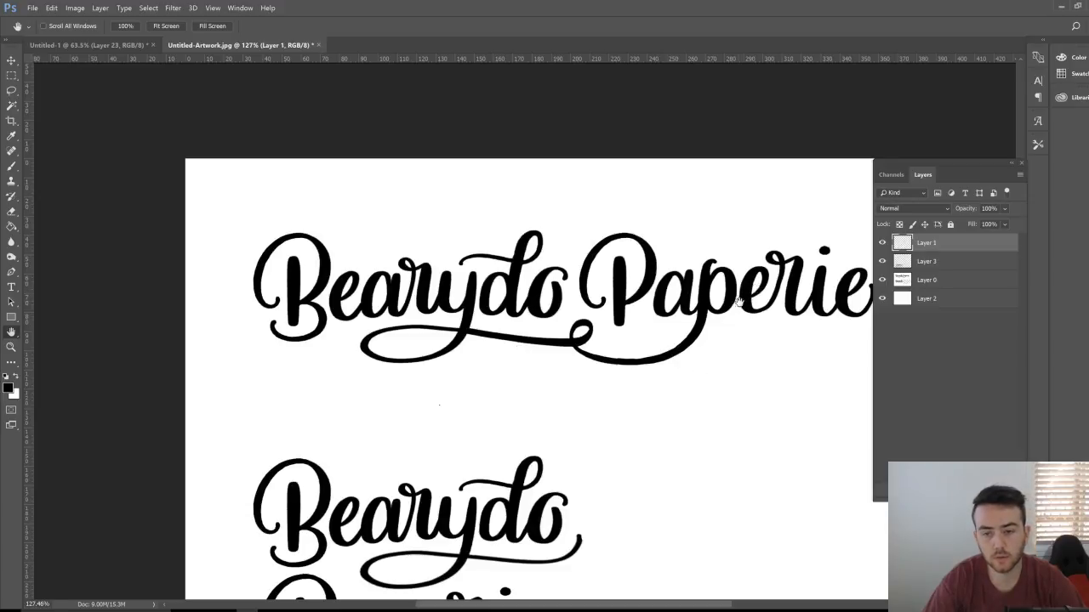
key("b")
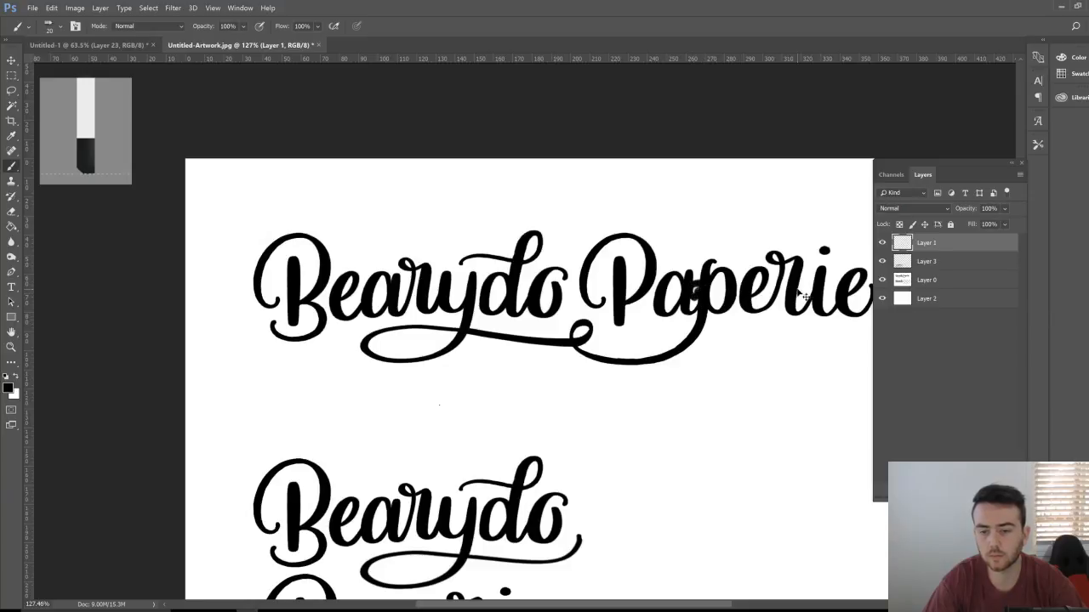
key("ctrl+z")
key("h")
left_click_drag(778, 360, 743, 322)
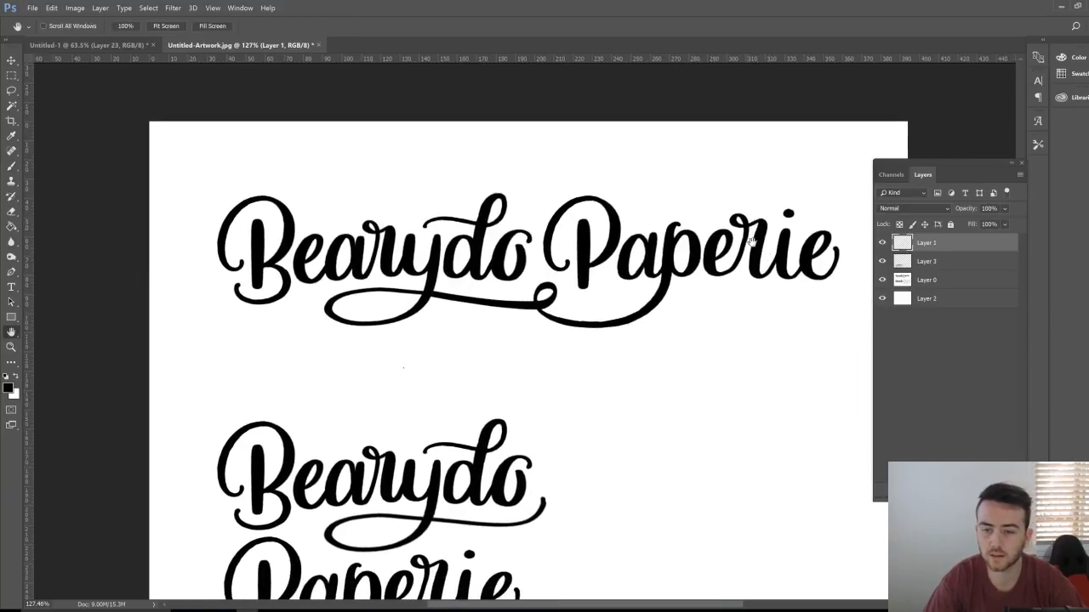
key("b")
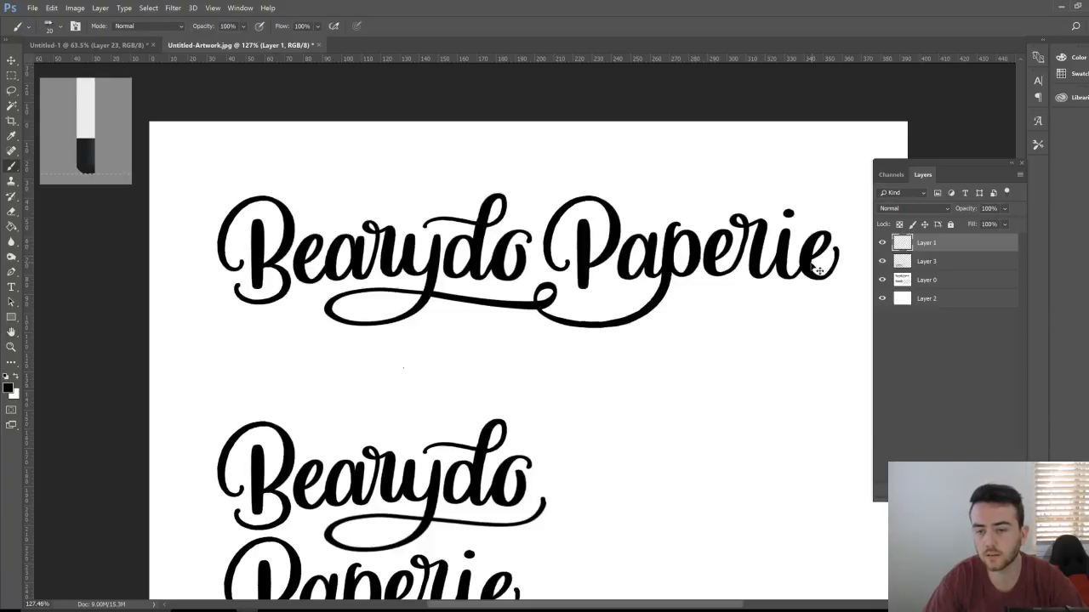
Step: Set the foreground colour to magenta ff00fc and undo the magenta test strokes
key("x")
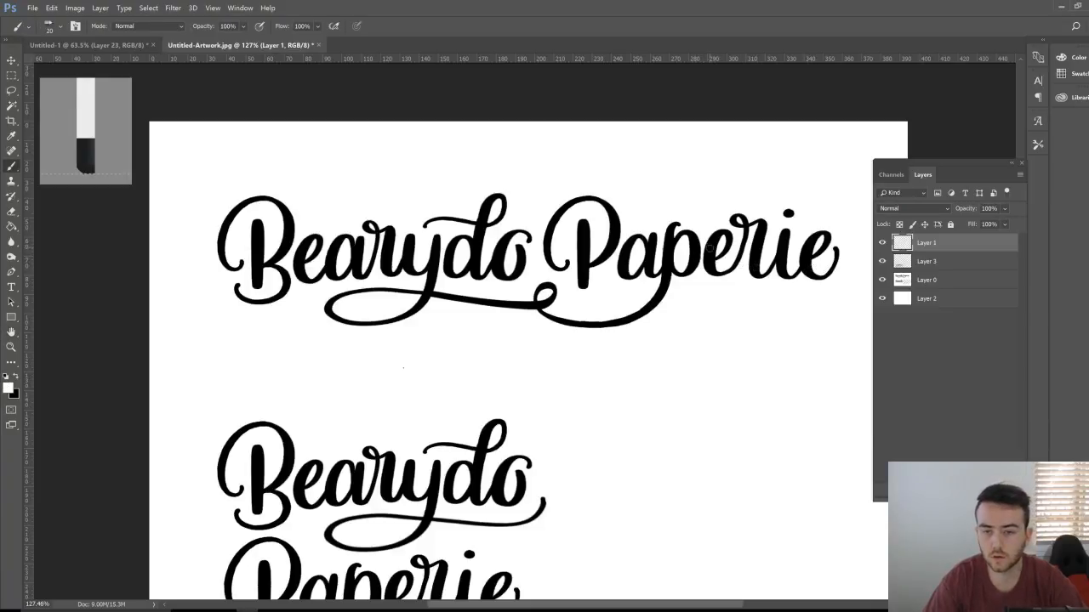
left_click(8, 388)
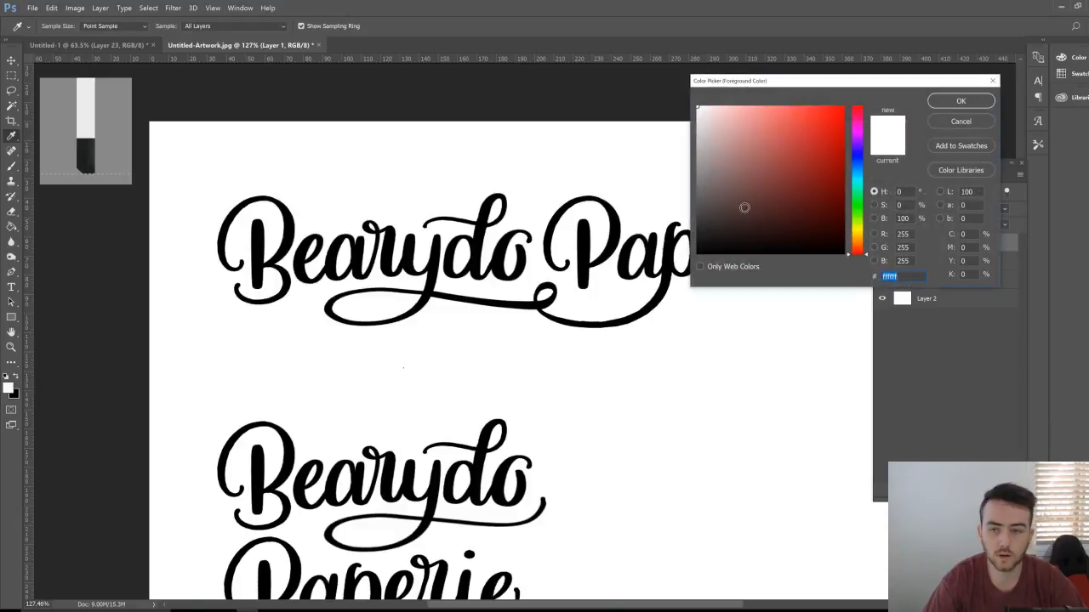
left_click(857, 129)
key("Return")
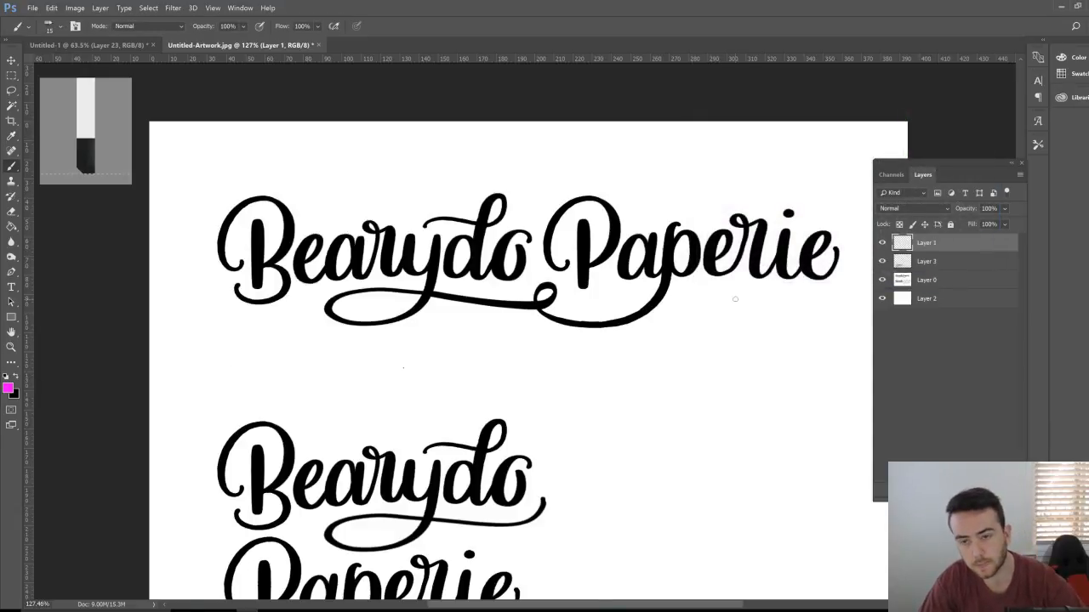
left_click_drag(689, 249, 707, 246)
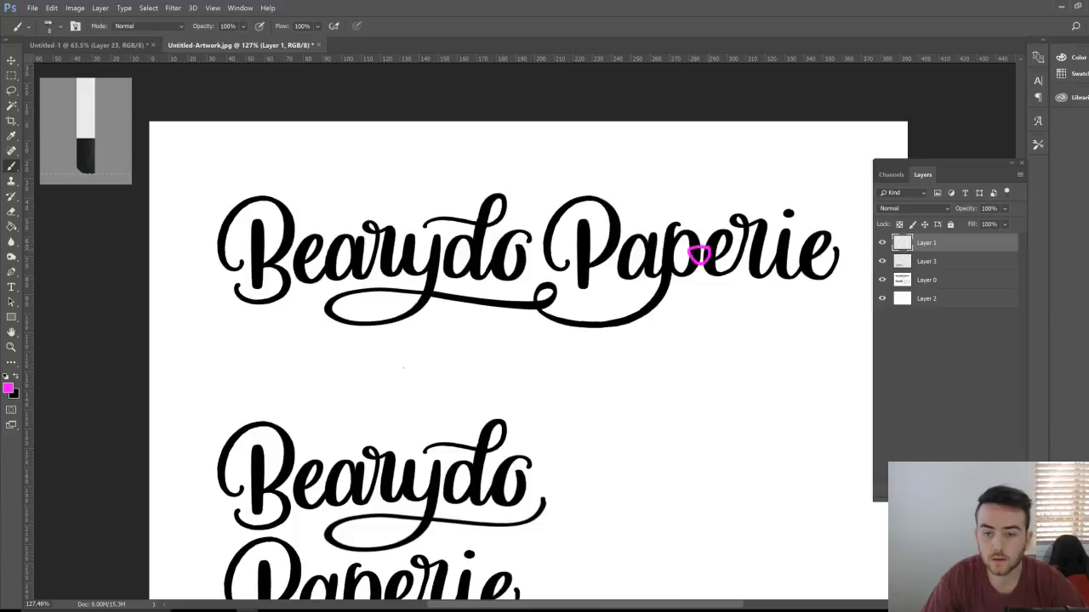
key("ctrl+z")
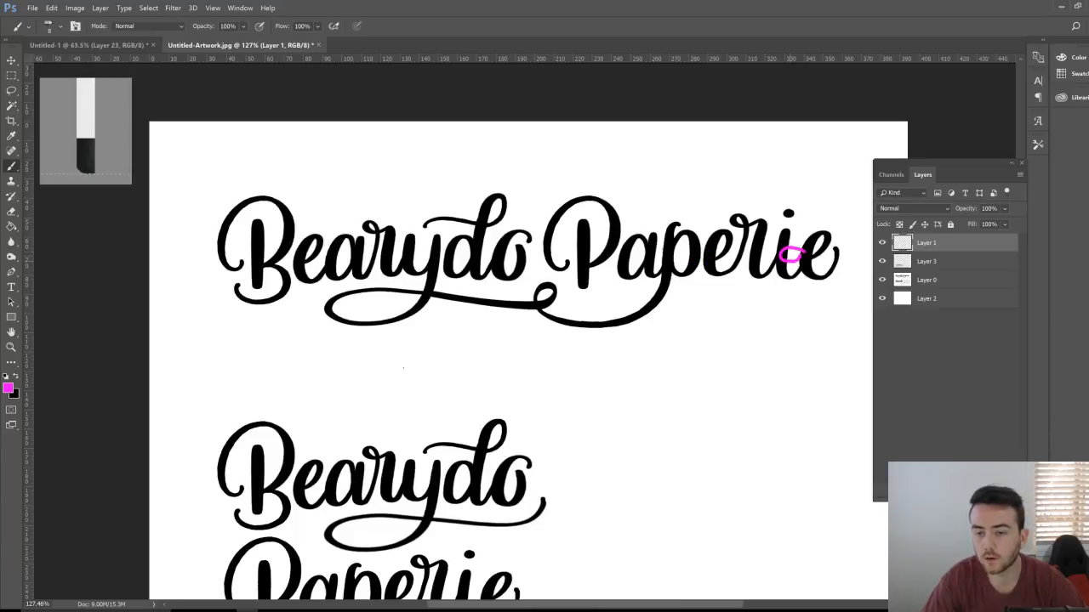
key("ctrl+z")
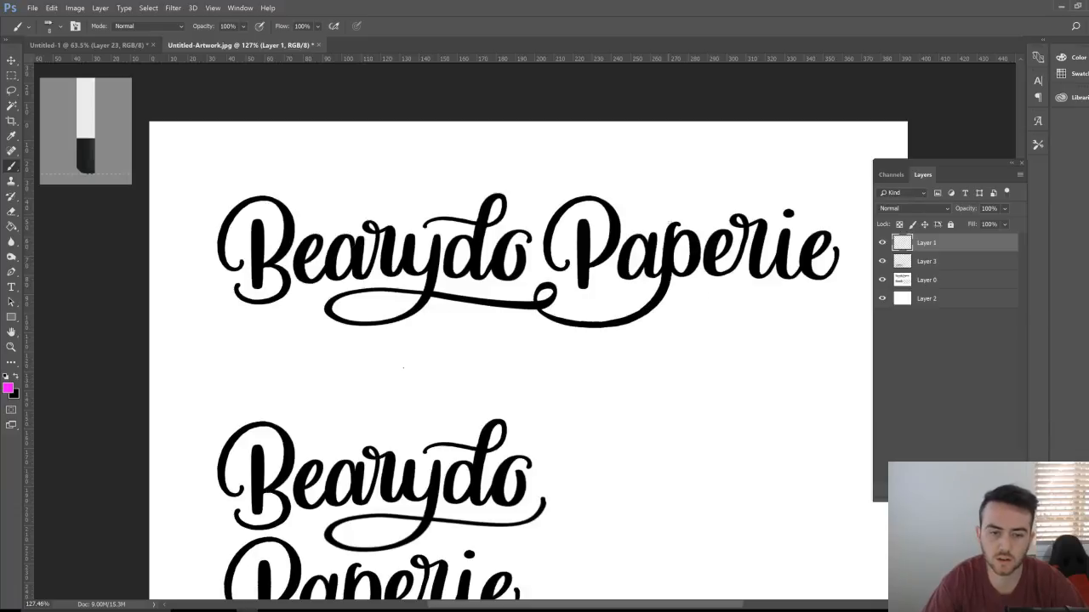
scroll(519, 356, "down", 5)
scroll(519, 356, "up", 2)
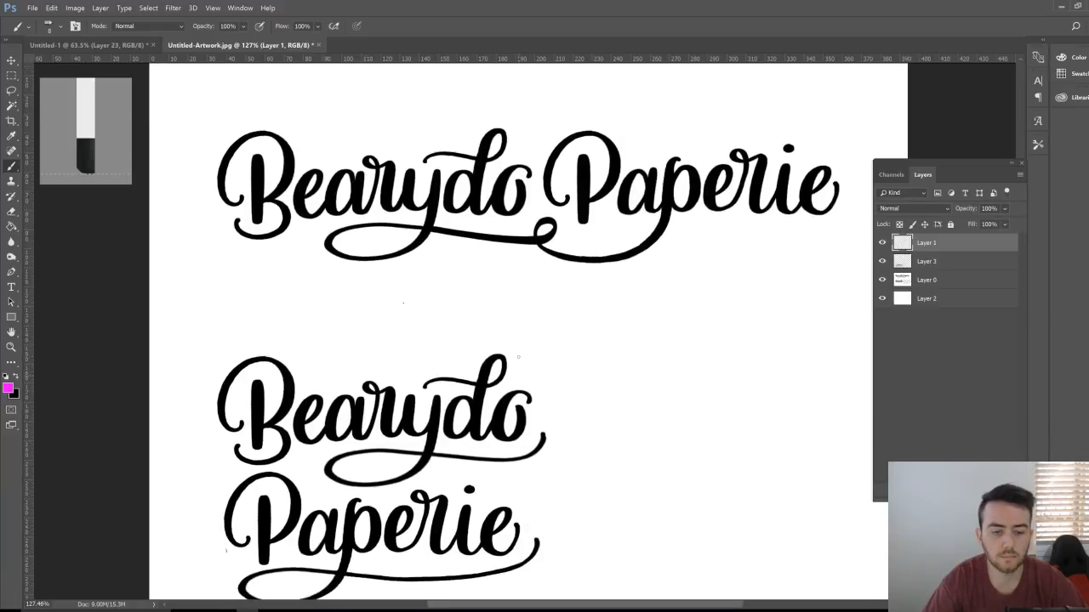
key("ctrl+space")
left_click_drag(658, 351, 643, 353)
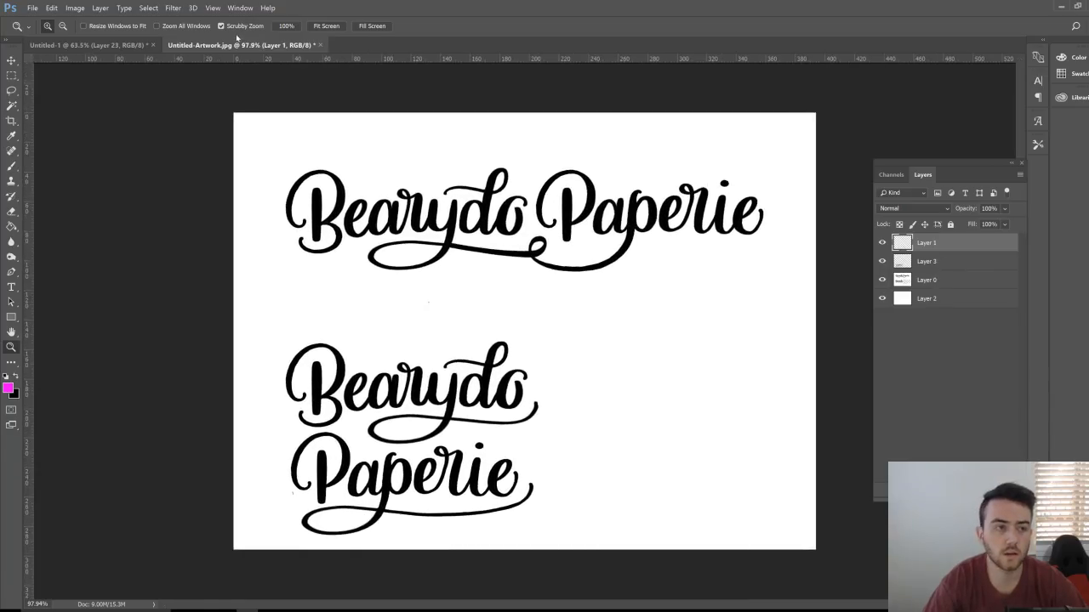
Step: Add a Levels adjustment with output black raised to 255, making the lettering white on black
left_click(240, 8)
left_click(255, 75)
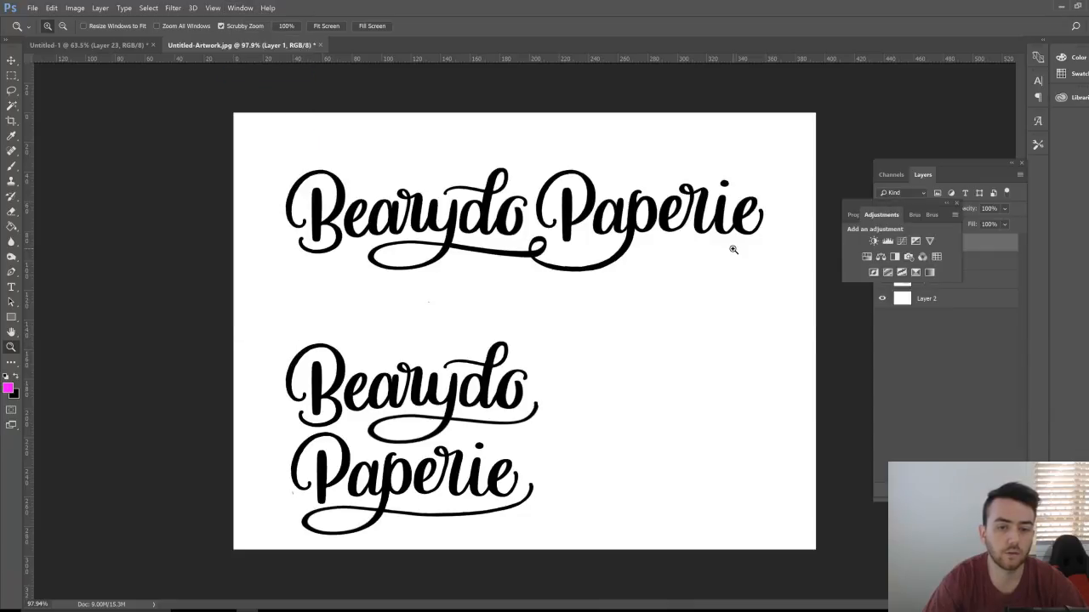
left_click(887, 240)
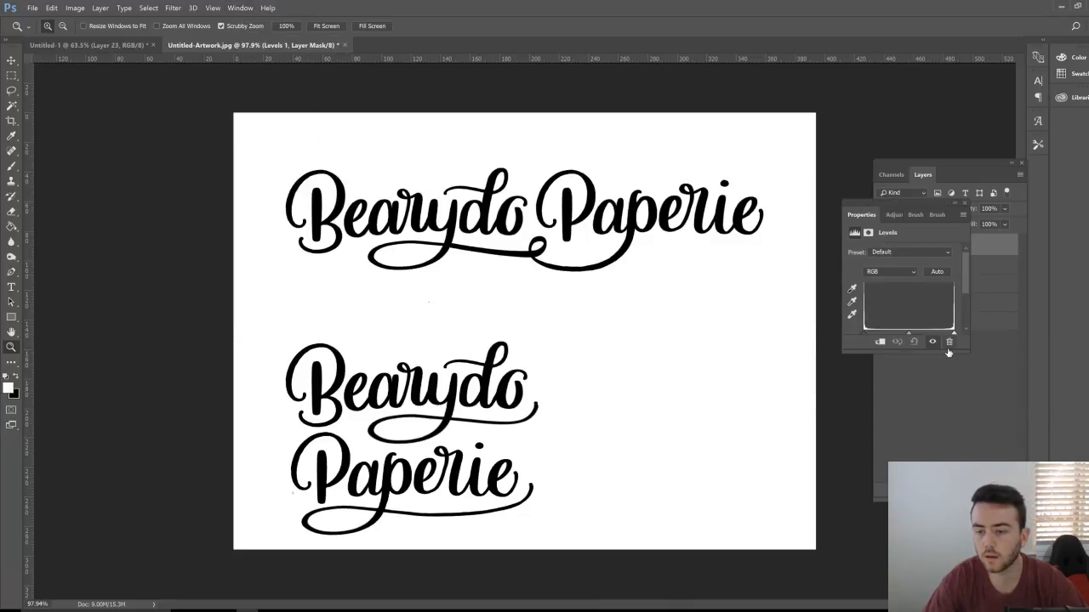
left_click_drag(940, 351, 941, 419)
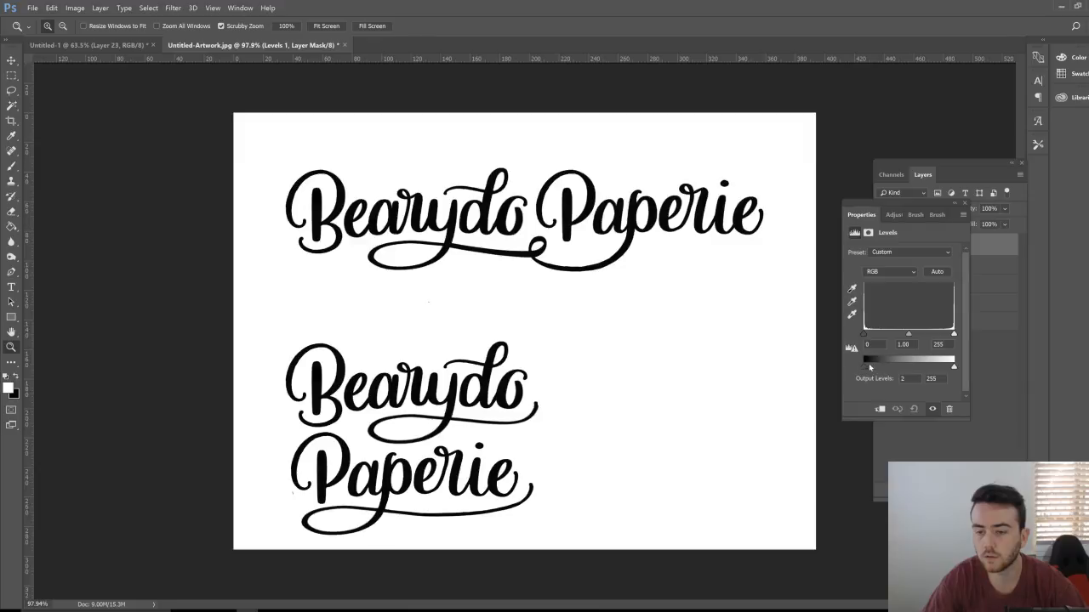
left_click_drag(868, 364, 830, 365)
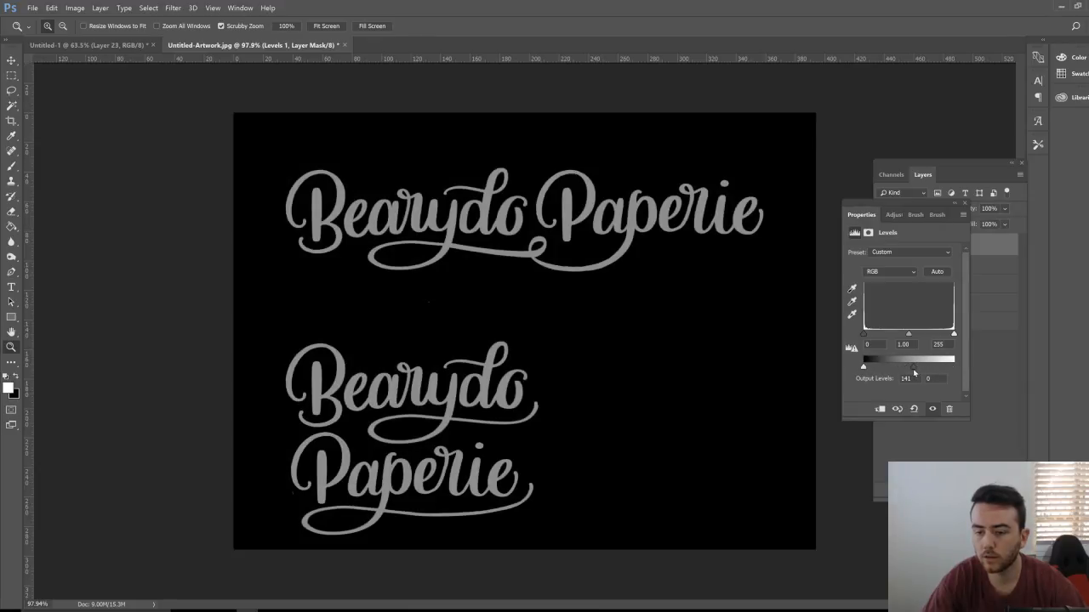
left_click_drag(915, 373, 956, 368)
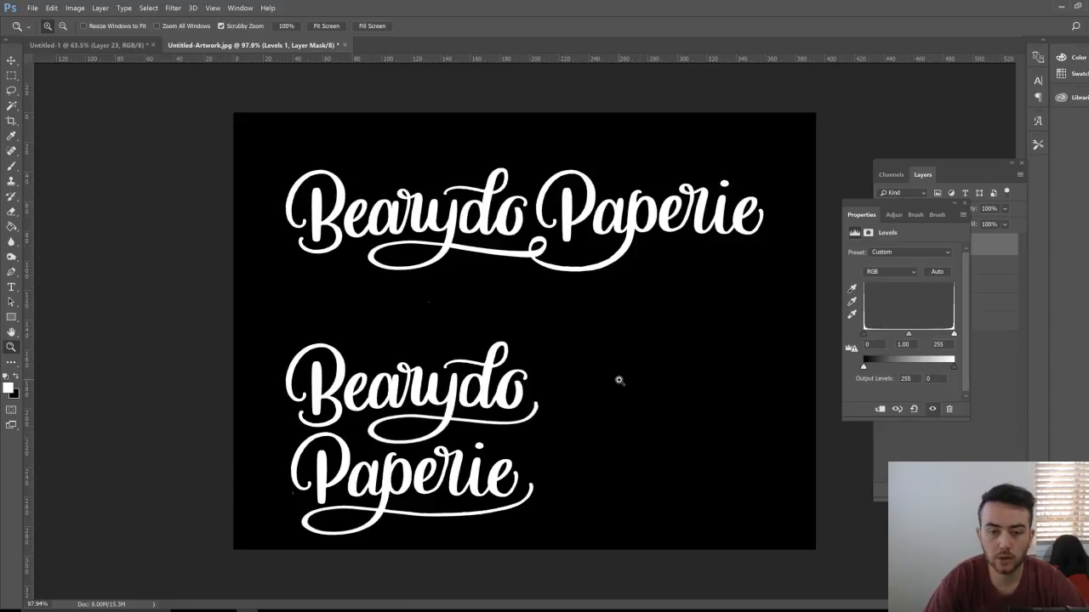
left_click_drag(619, 367, 557, 354)
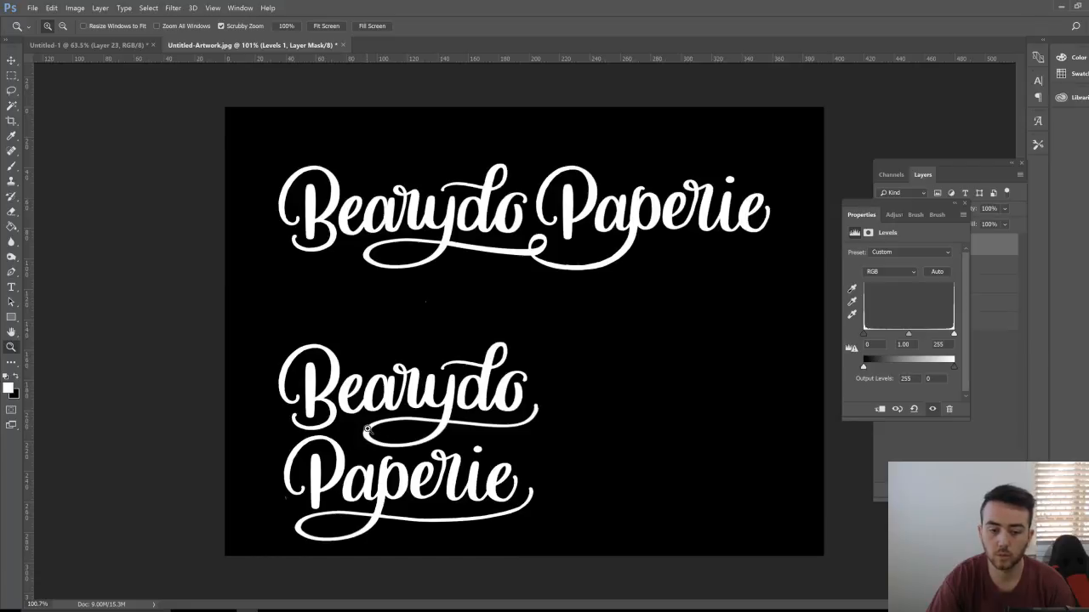
left_click_drag(908, 209, 1002, 340)
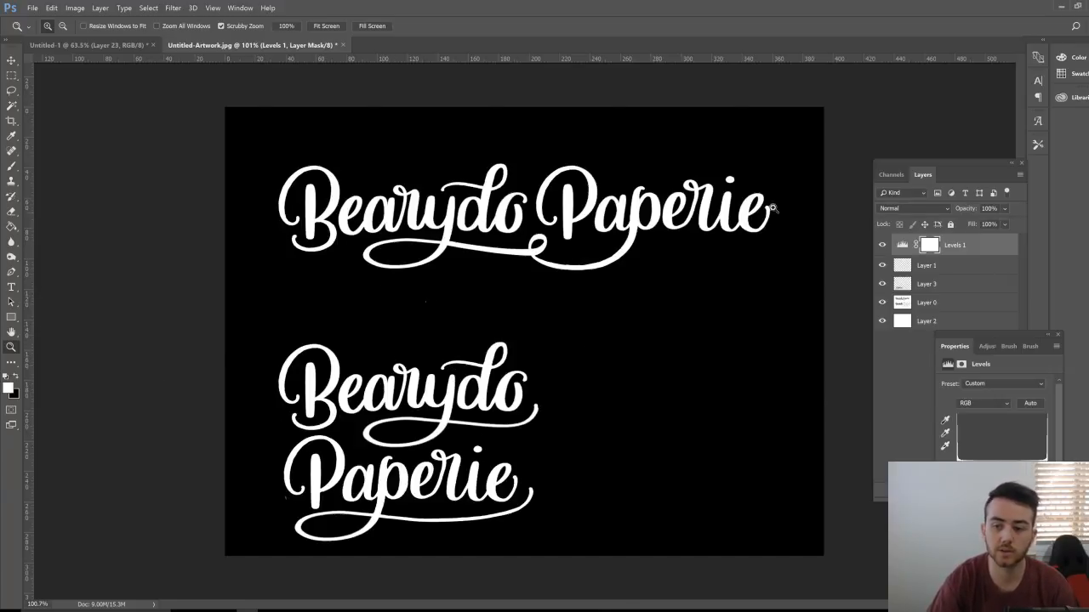
Step: Toggle Levels 1 on and off to compare, leave it hidden, and select Layer 3
left_click(882, 245)
left_click(882, 245)
left_click(882, 245)
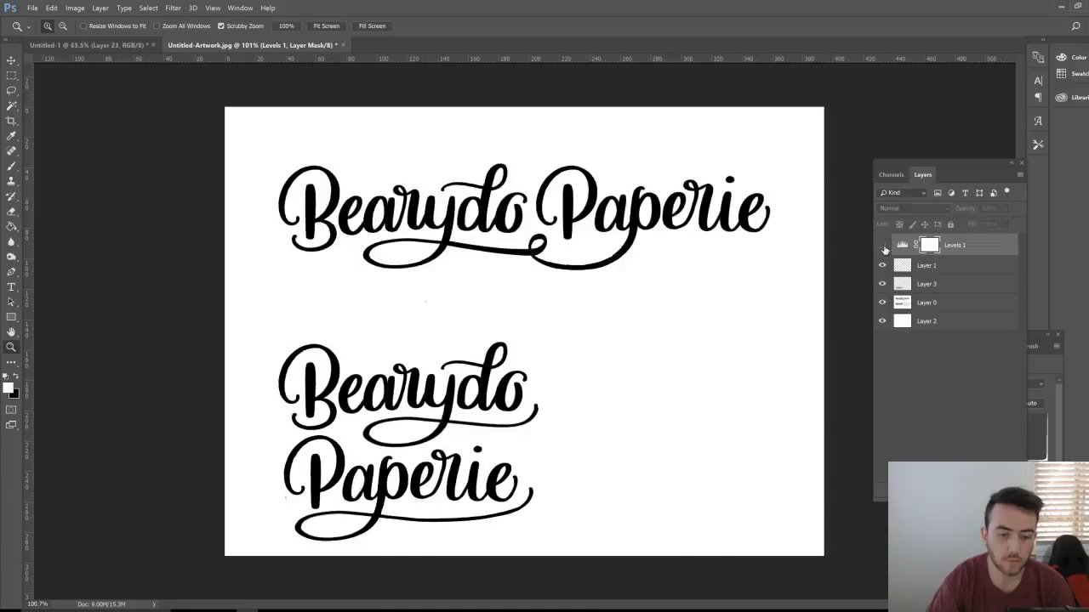
left_click(882, 245)
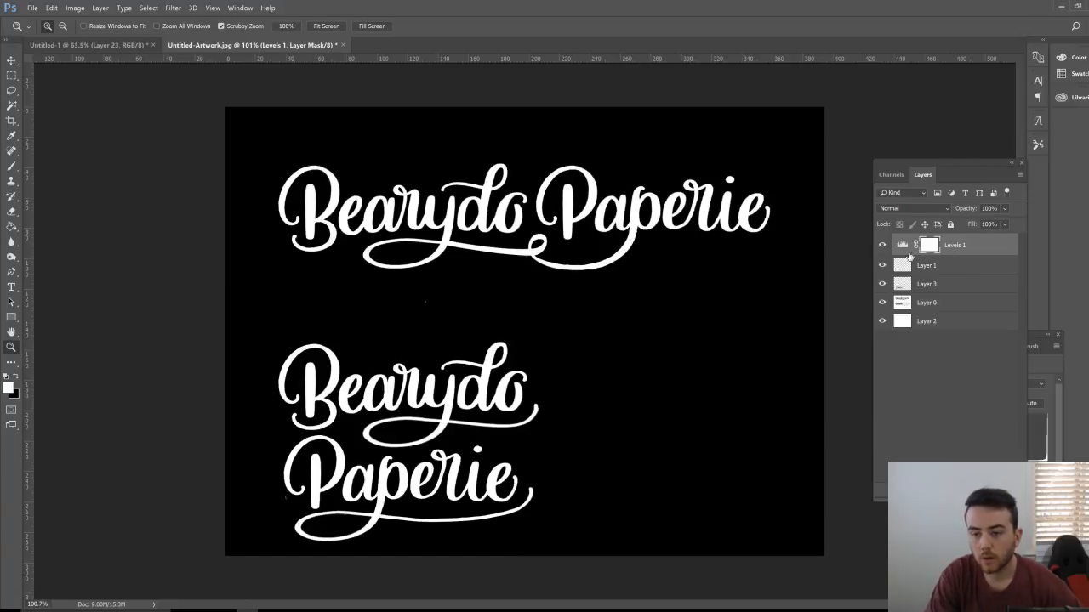
left_click(882, 245)
left_click(927, 285)
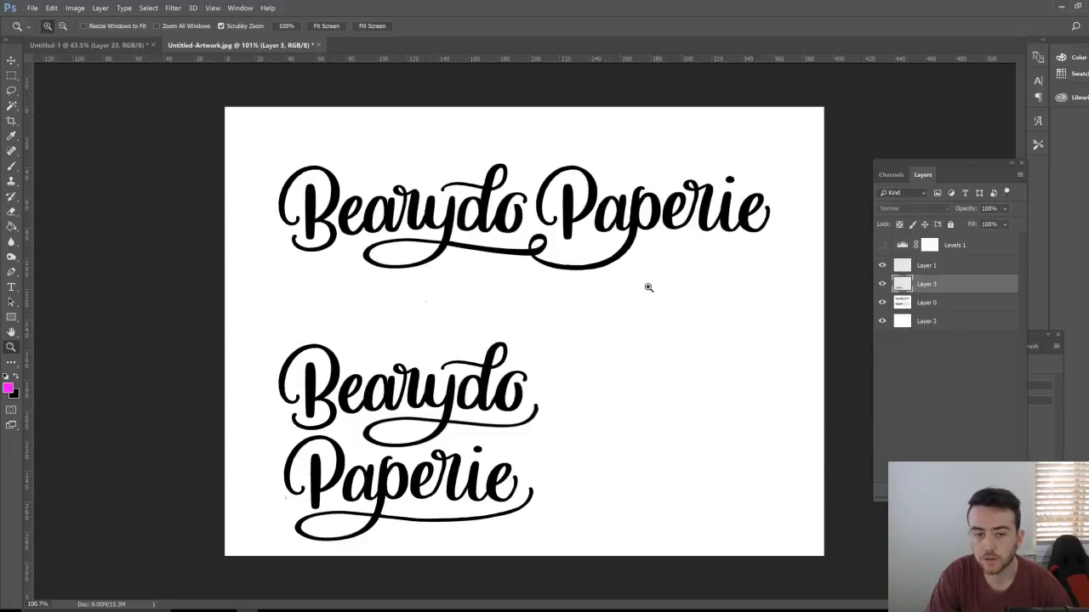
Step: Lasso and copy the stacked two-line lettering, then switch to Illustrator
left_click(13, 90)
mouse_move(557, 380)
left_mouse_down()
mouse_move(468, 318)
mouse_move(286, 313)
mouse_move(245, 421)
mouse_move(254, 498)
mouse_move(304, 545)
mouse_move(371, 559)
mouse_move(577, 555)
mouse_move(563, 389)
left_mouse_up()
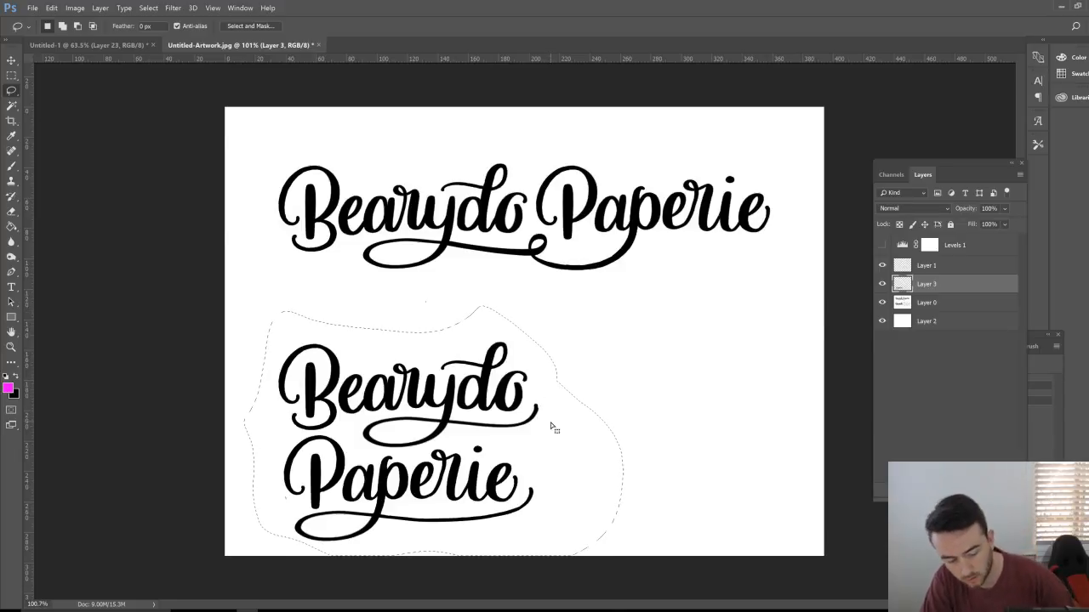
key("ctrl+d")
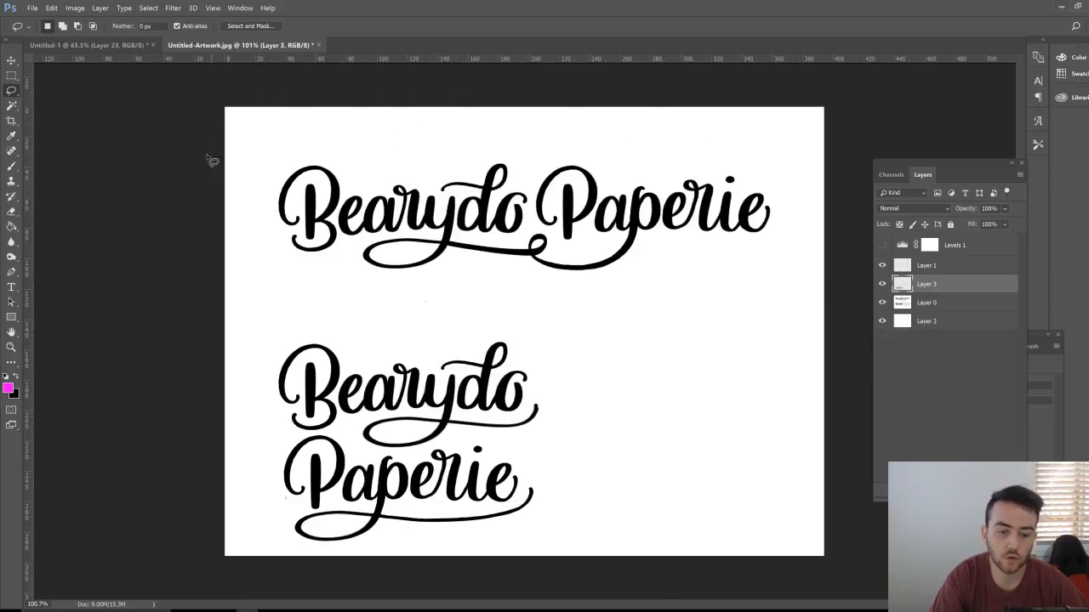
left_click(313, 133)
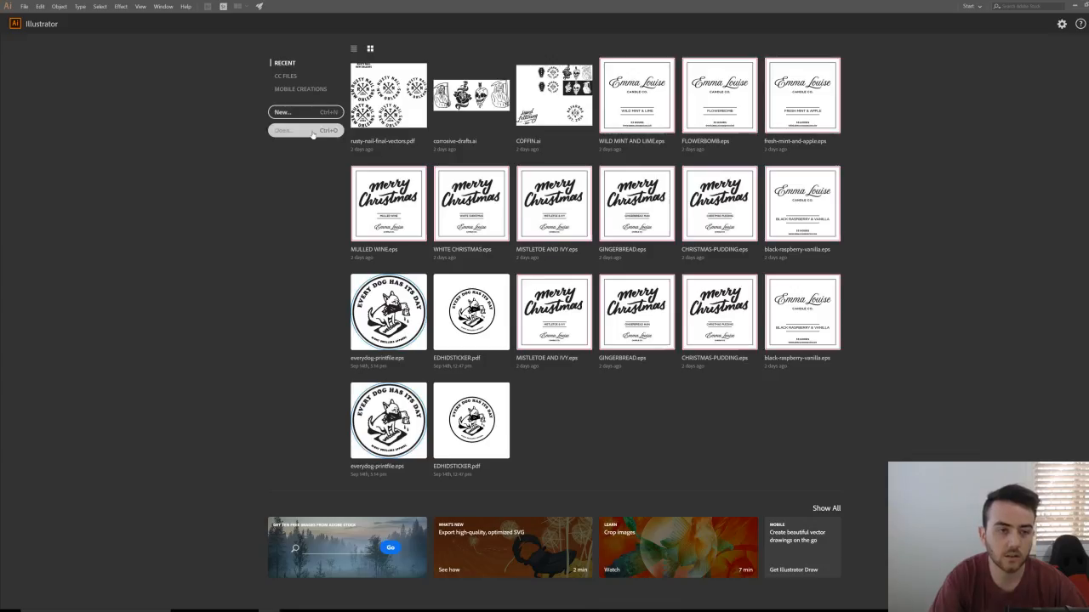
Step: Create a new Illustrator document from the A4 landscape preset
left_click(315, 111)
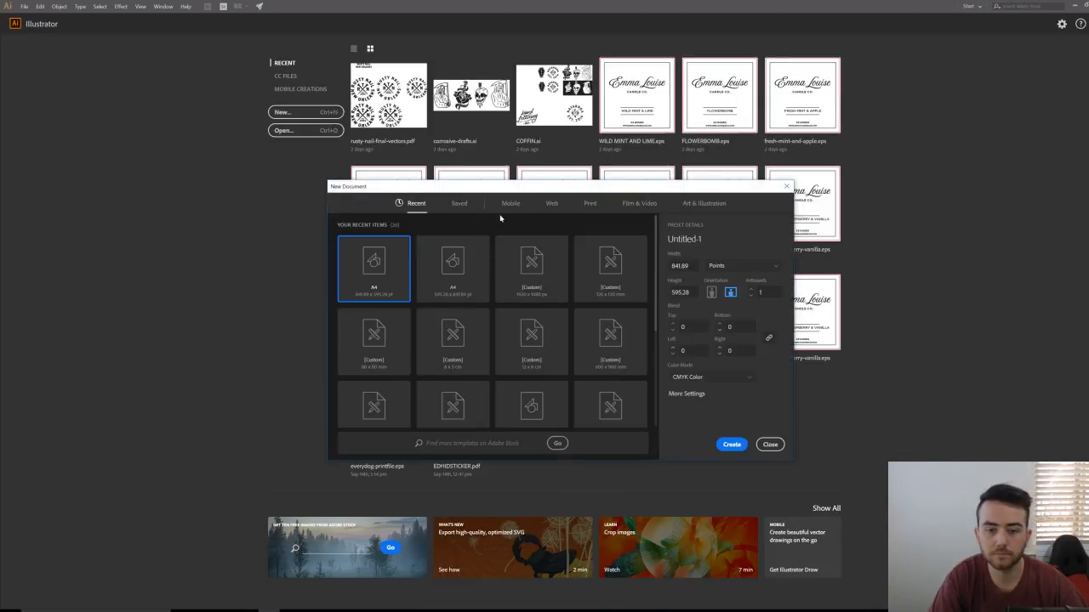
left_click(457, 274)
left_click(405, 294)
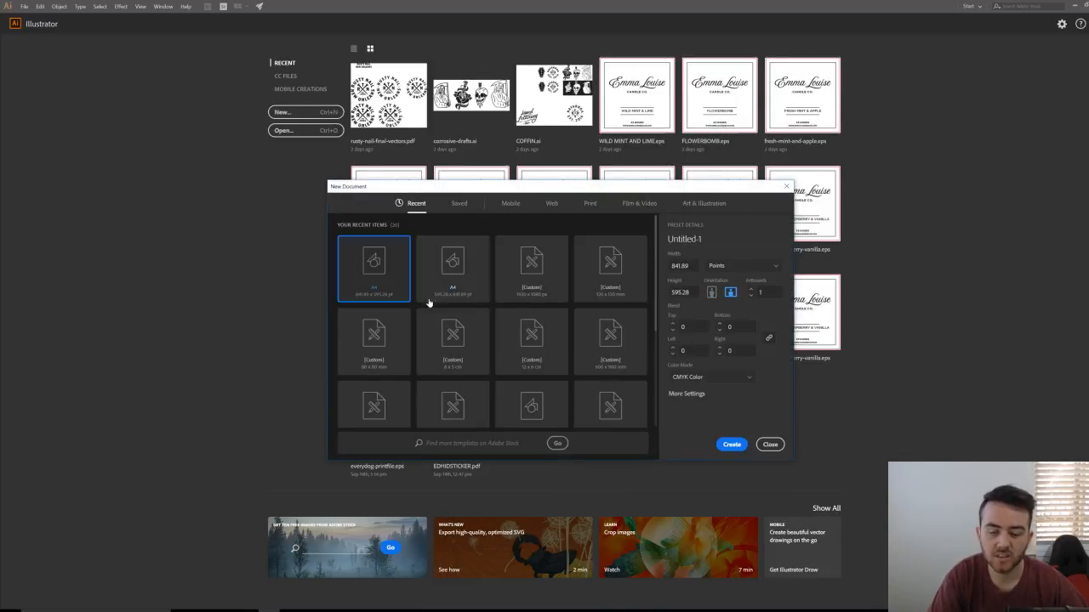
left_click(729, 444)
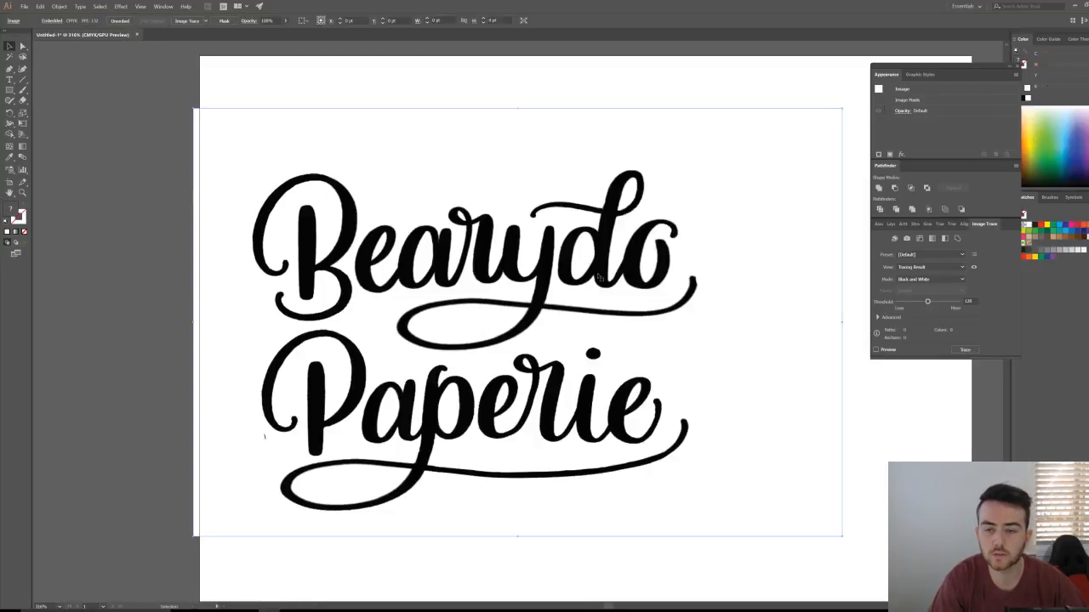
Step: Image-trace the pasted lettering with Corners 0%, Ignore White and Preview, then expand it
left_click(593, 279)
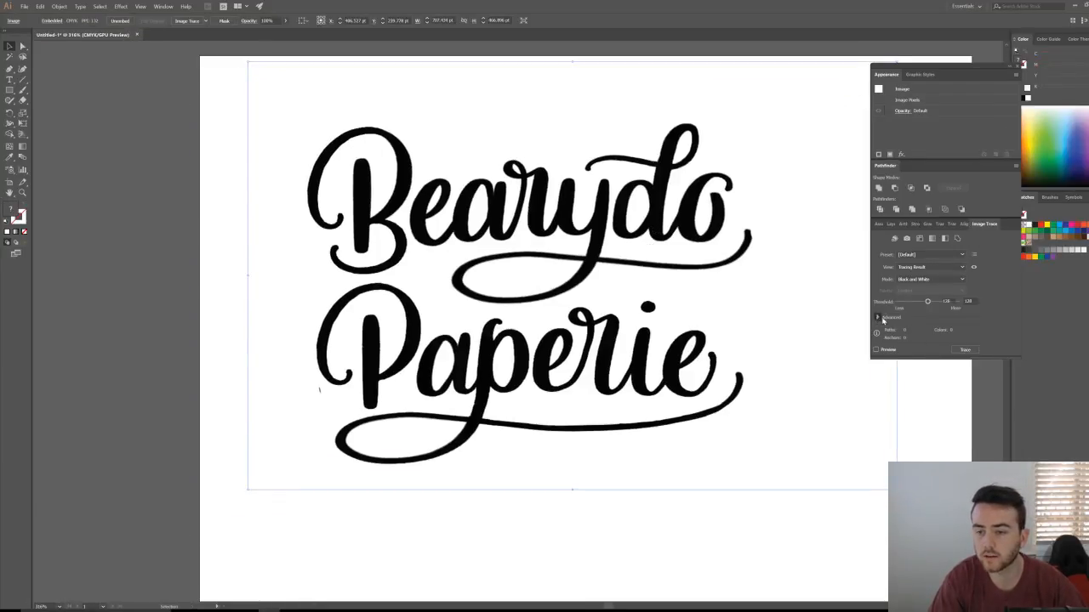
left_click(880, 318)
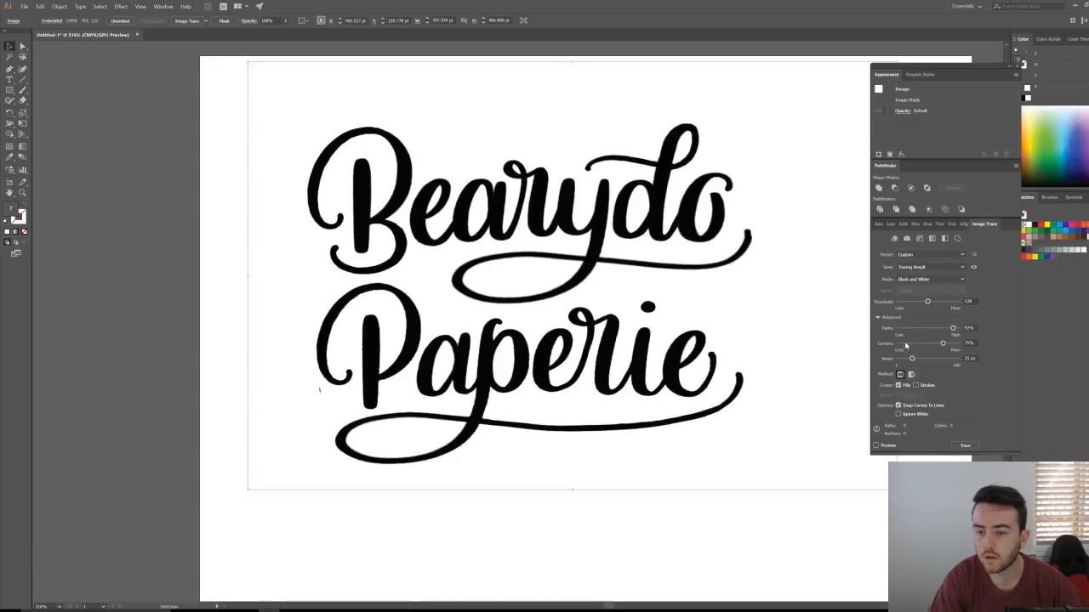
mouse_move(905, 346)
left_mouse_down()
mouse_move(895, 344)
mouse_move(896, 358)
left_mouse_up()
left_click(898, 414)
left_click(877, 446)
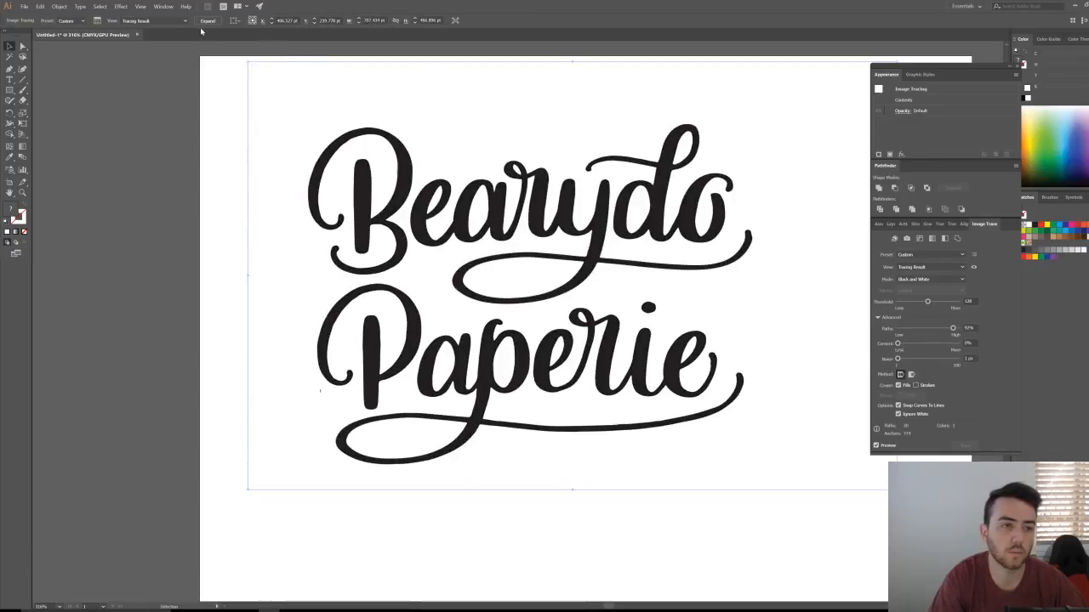
left_click(206, 235)
Step: Fit the whole artboard in view and select the traced lettering group
scroll(227, 360, "up", 5)
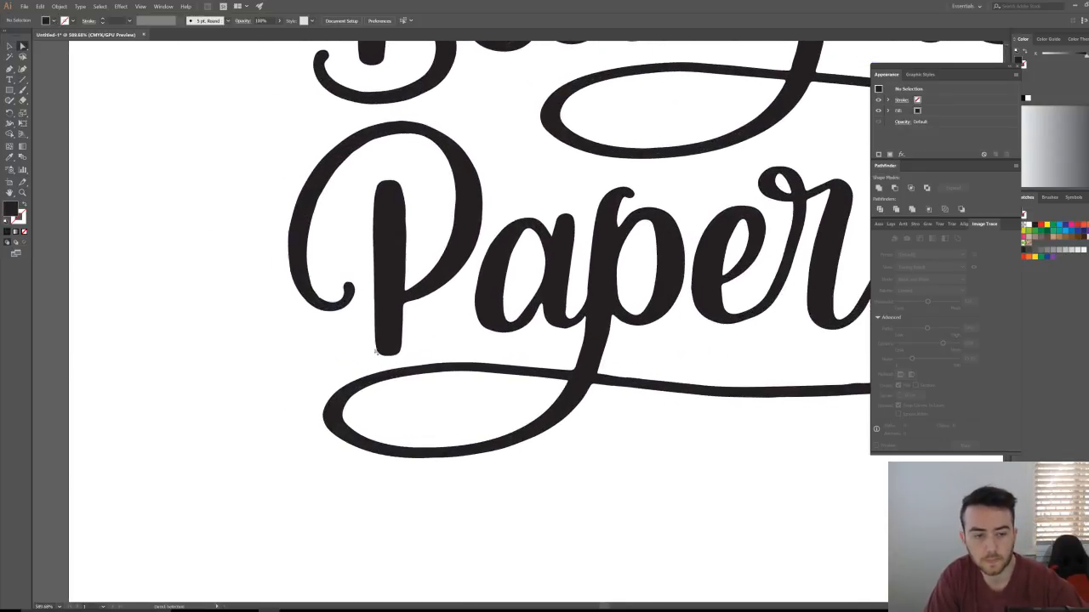
key("ctrl+0")
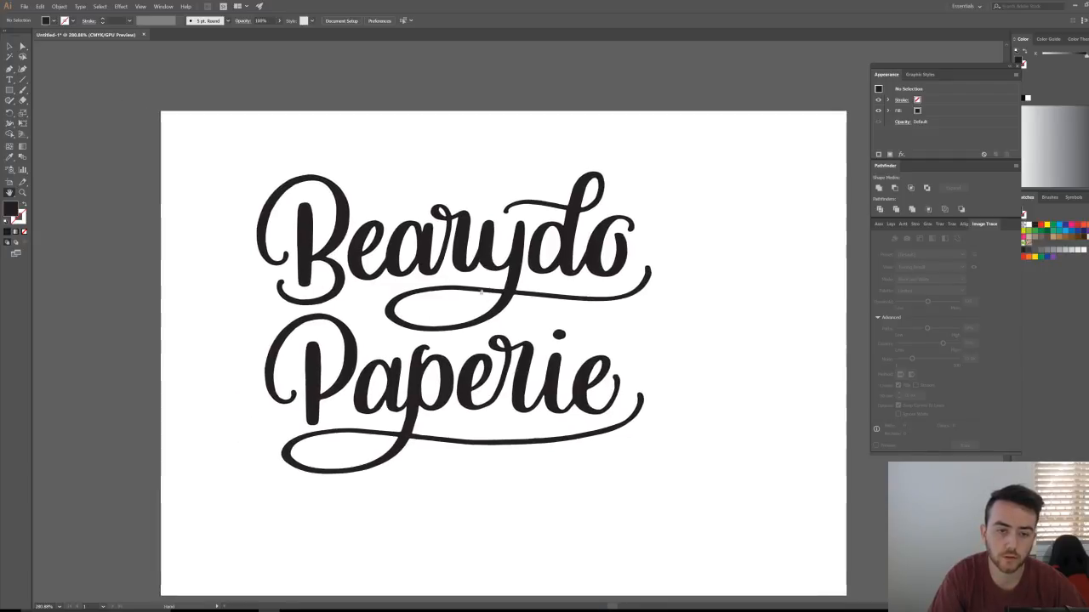
scroll(482, 291, "up", 4)
left_click_drag(562, 365, 551, 299)
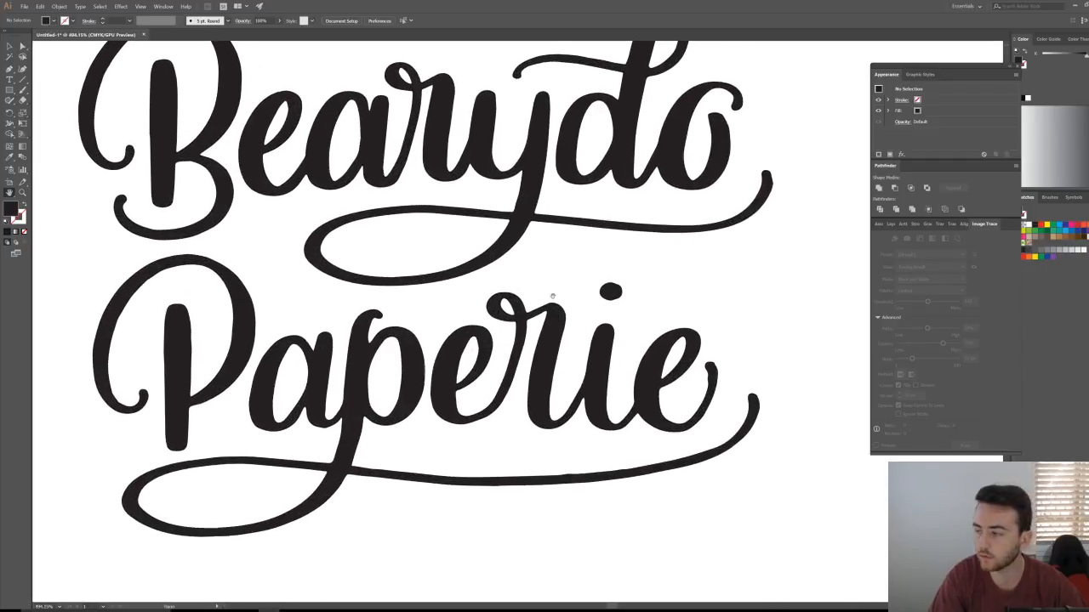
key("v")
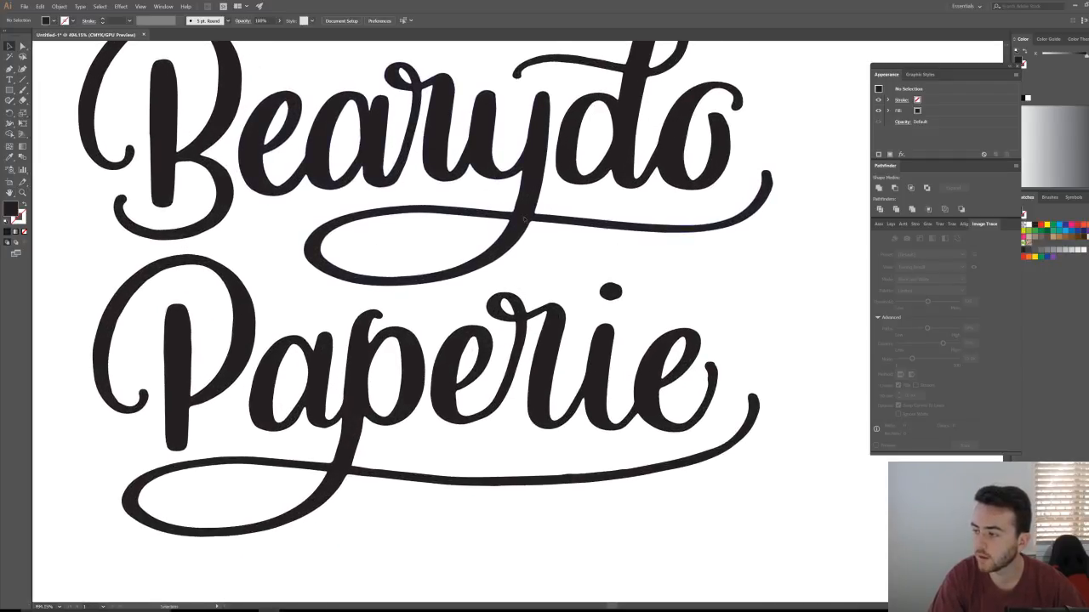
left_click_drag(647, 272, 724, 243)
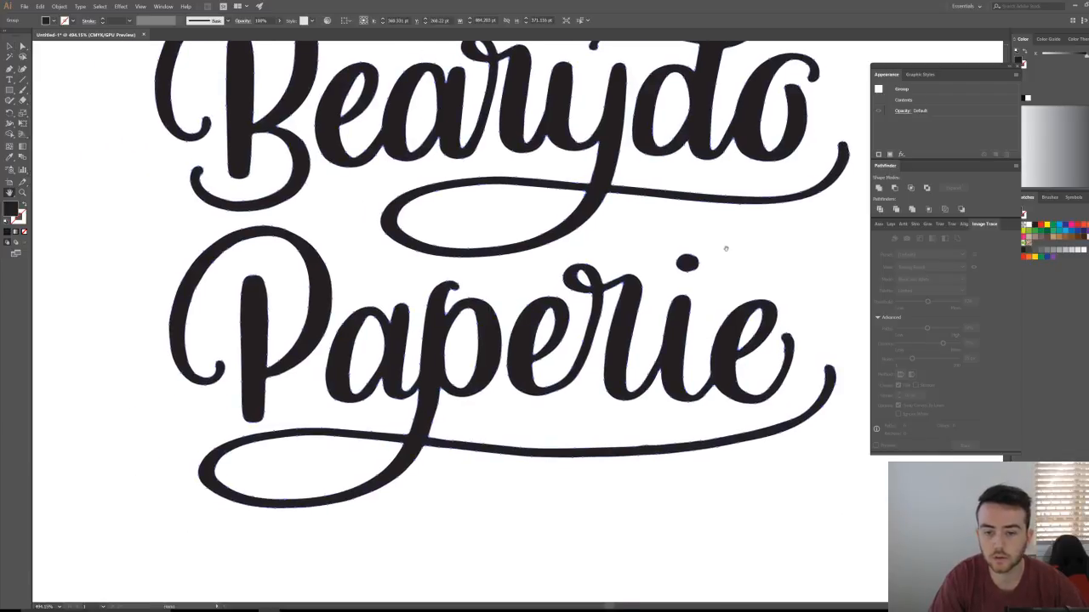
scroll(476, 319, "up", 1)
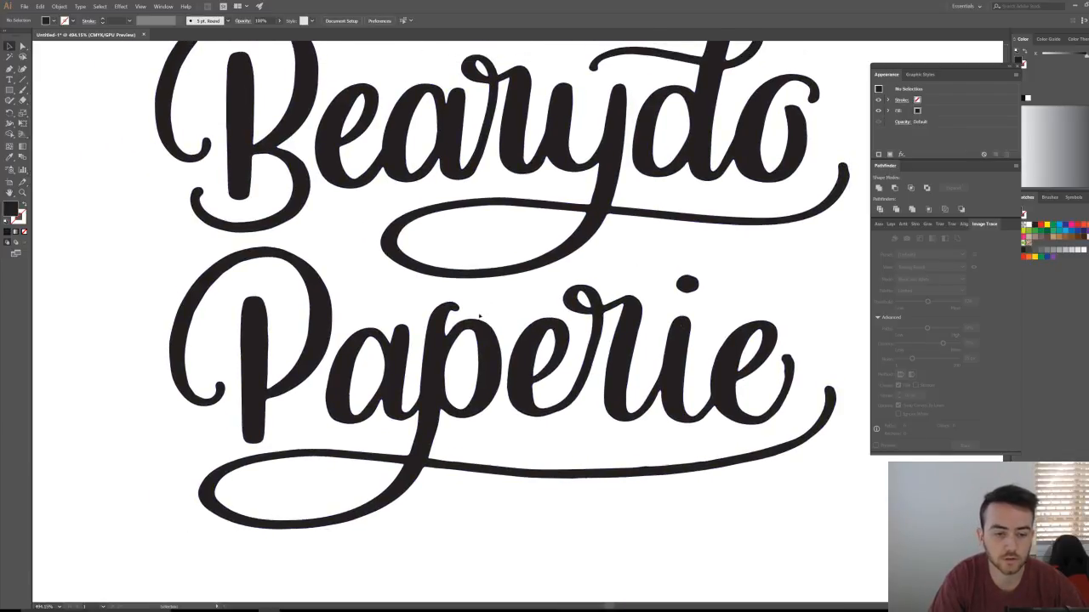
scroll(510, 298, "up", 1)
scroll(564, 257, "down", 5)
left_click_drag(563, 258, 464, 256)
left_click_drag(316, 211, 91, 79)
left_click(91, 79)
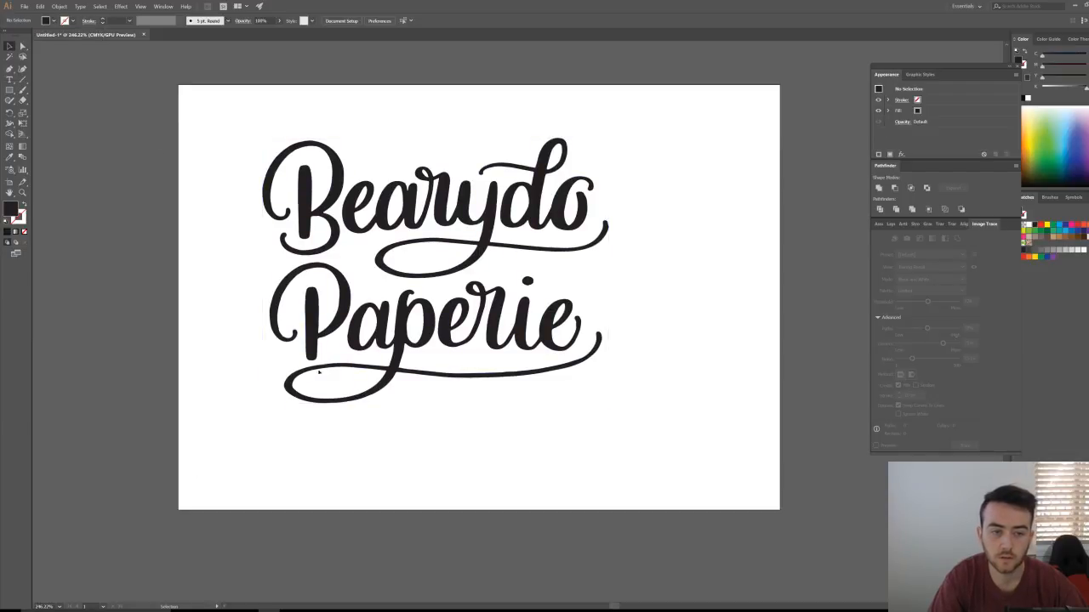
scroll(408, 379, "up", 5)
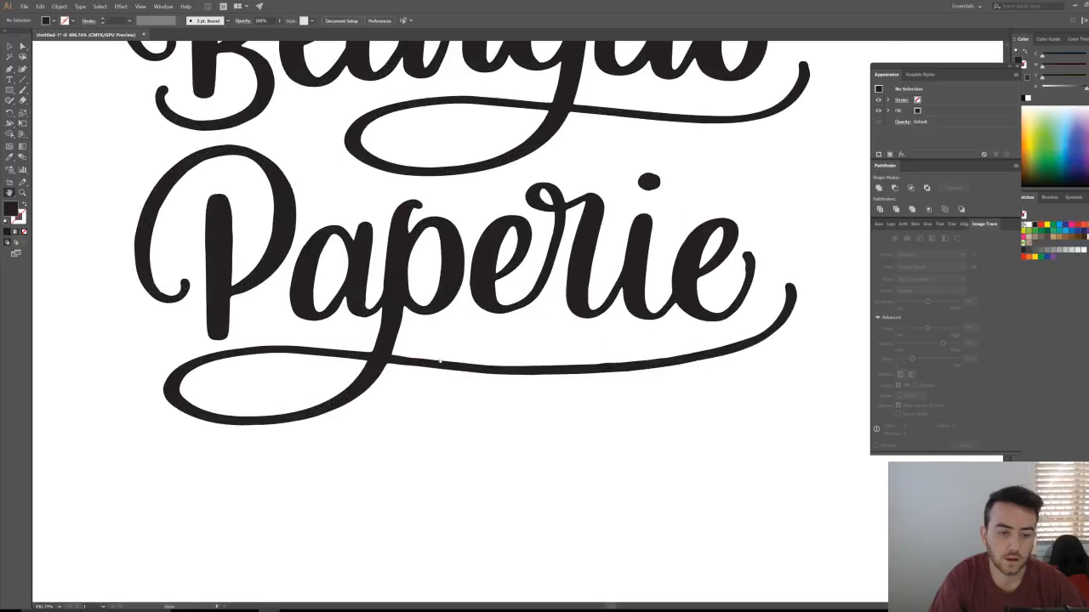
scroll(443, 366, "up", 5)
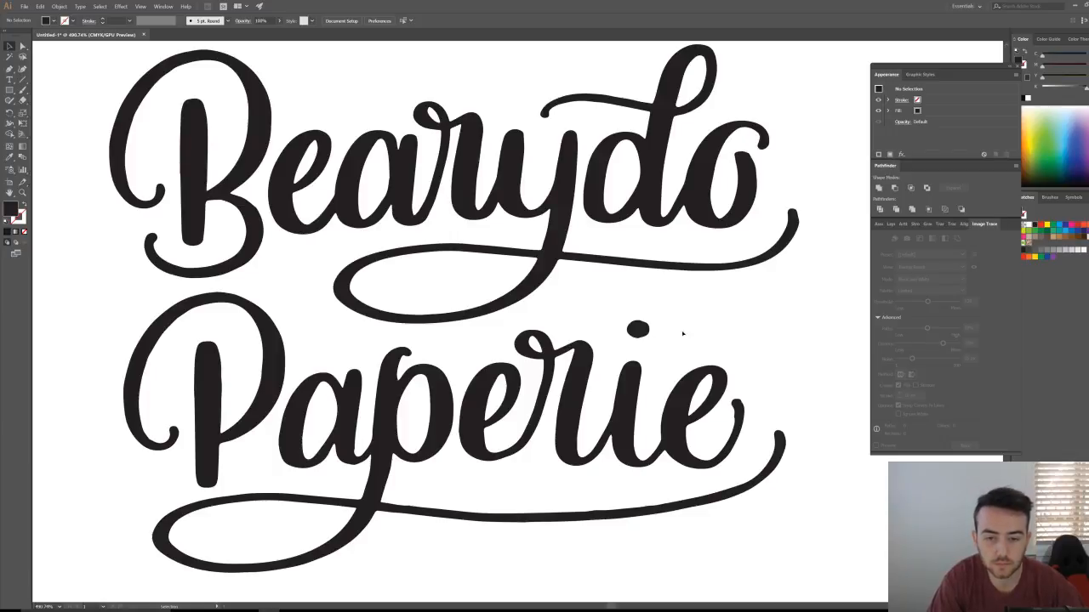
scroll(392, 388, "up", 2)
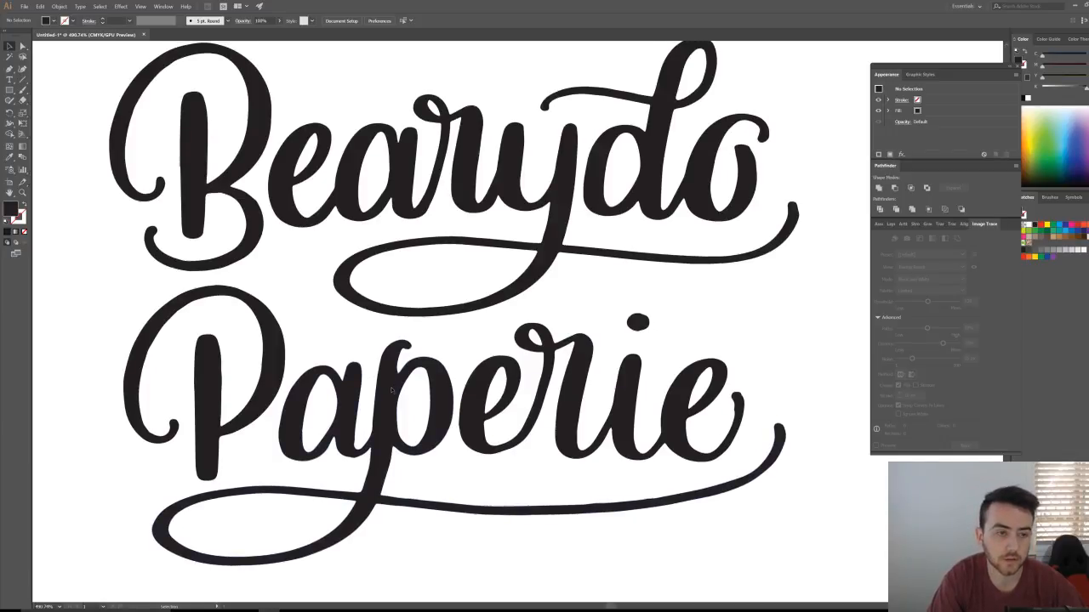
key("ctrl+minus")
key("ctrl+minus")
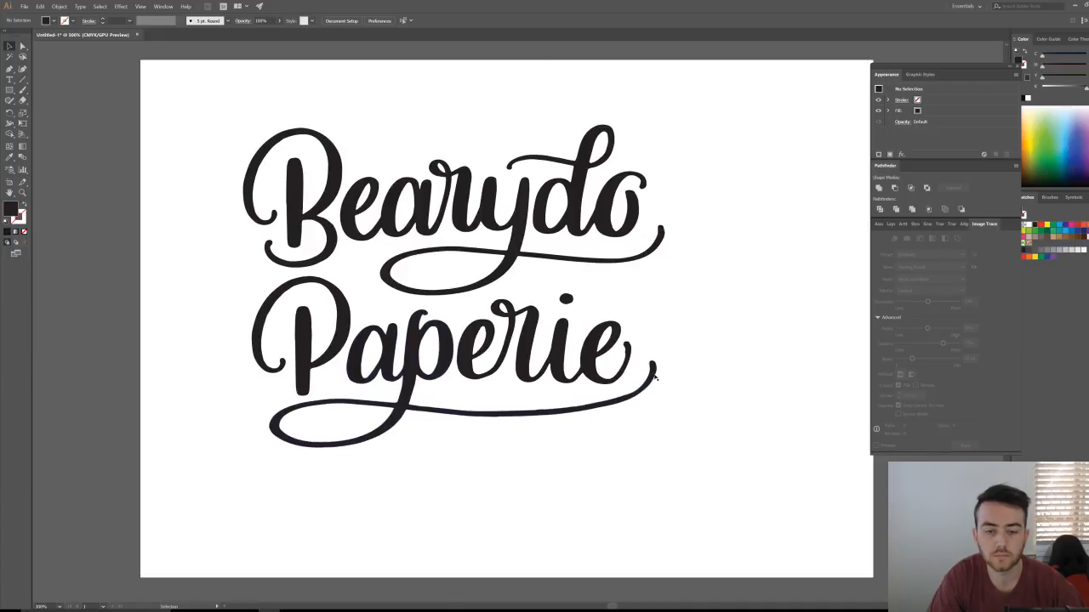
Step: Try and undo brush strokes around the final e, then undock the Pathfinder panel
key("b")
mouse_move(657, 371)
left_mouse_down()
mouse_move(659, 326)
mouse_move(614, 291)
mouse_move(646, 298)
mouse_move(664, 352)
left_mouse_up()
key("ctrl+z")
key("ctrl+z")
key("shift+x")
mouse_move(636, 394)
left_mouse_down()
mouse_move(656, 370)
mouse_move(641, 311)
mouse_move(621, 292)
left_mouse_up()
key("ctrl+z")
left_click_drag(656, 371, 600, 295)
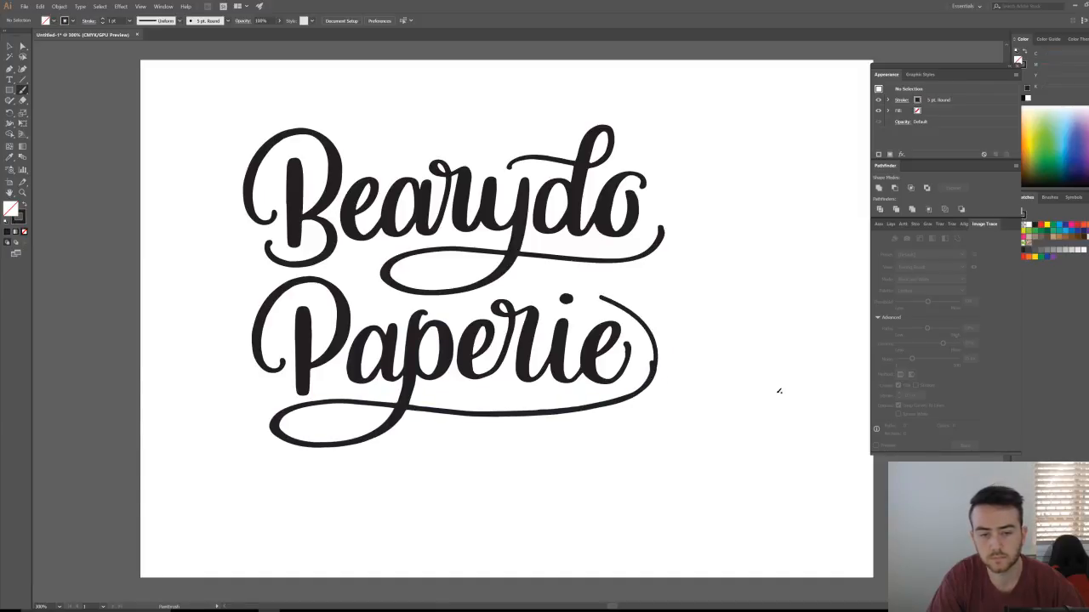
key("ctrl+z")
key("v")
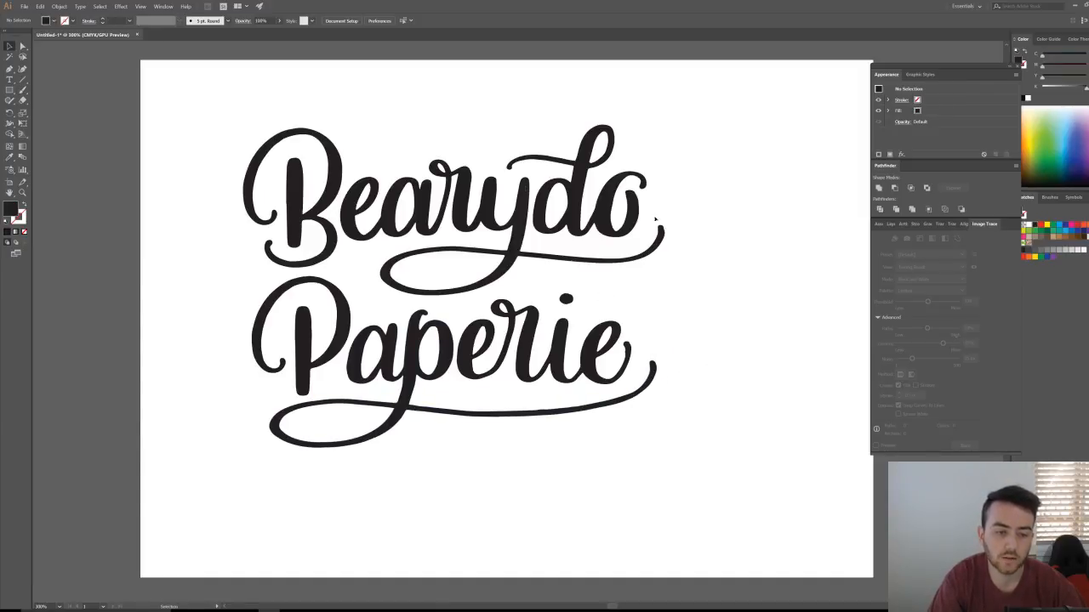
scroll(323, 361, "up", 1)
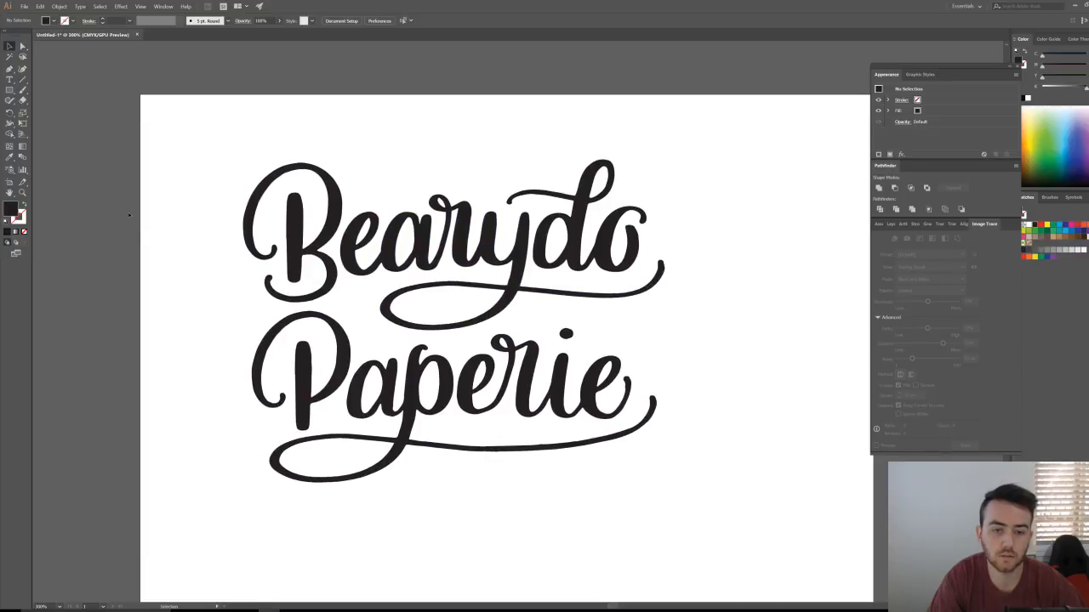
scroll(144, 220, "down", 1)
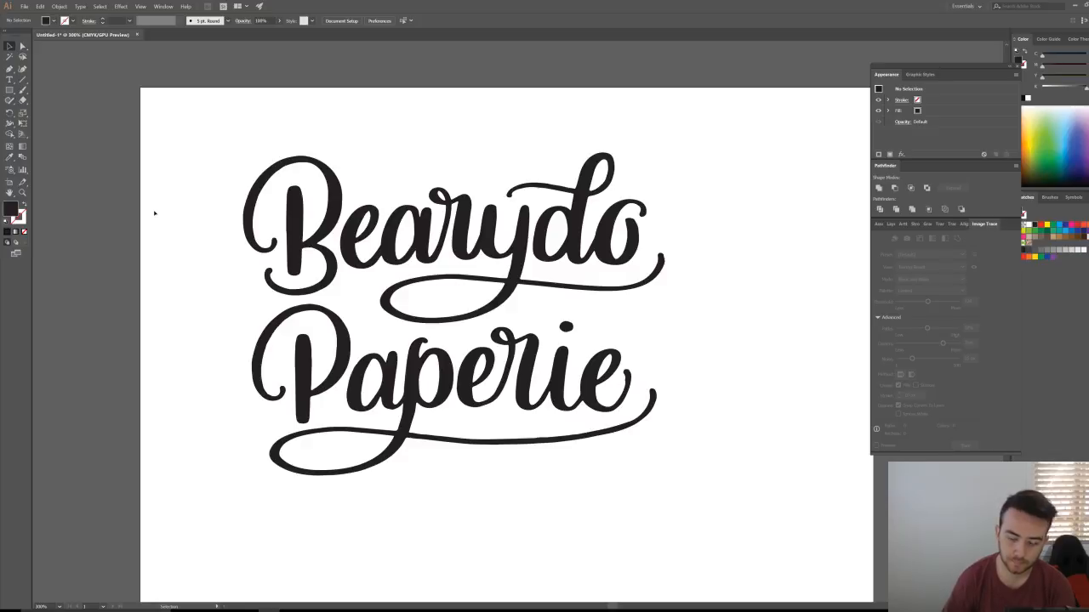
left_click_drag(885, 165, 885, 169)
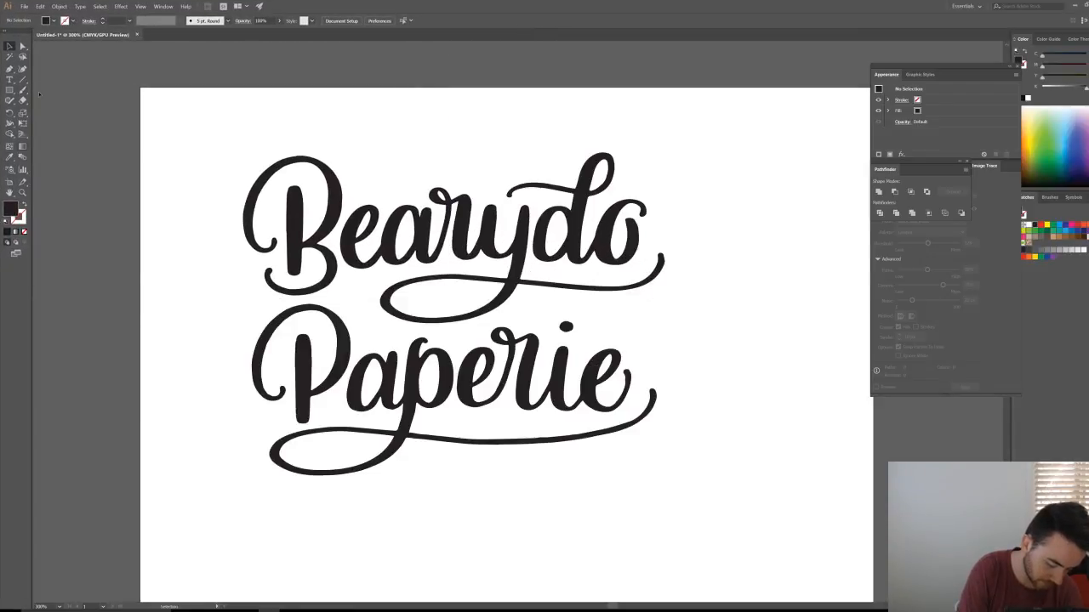
Step: Paint and undo trial swashes under erie and along Paperie's baseline
key("b")
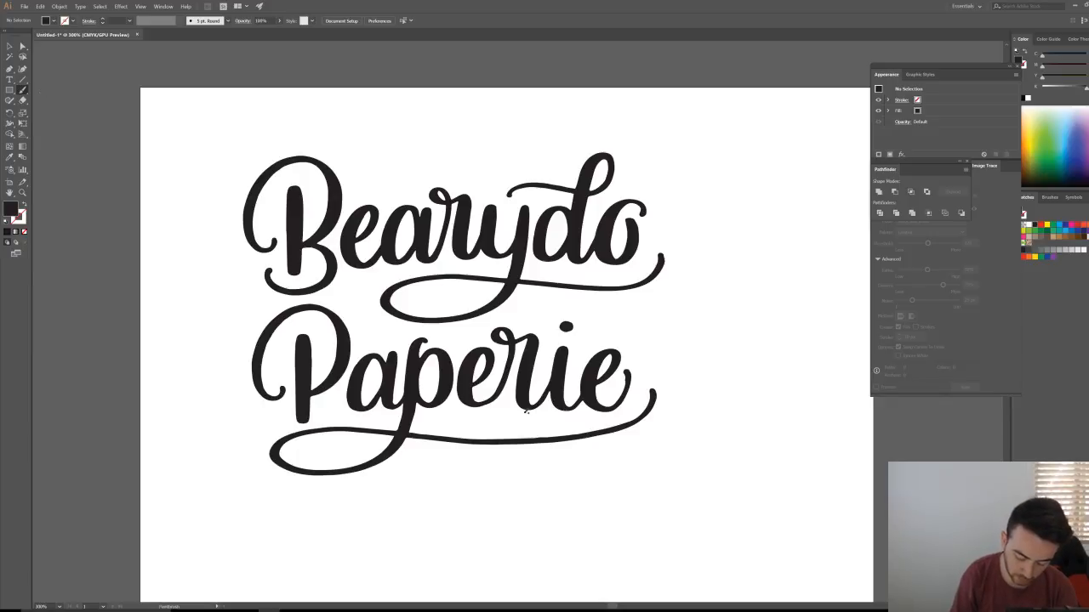
mouse_move(526, 409)
left_mouse_down()
mouse_move(539, 414)
mouse_move(457, 416)
mouse_move(539, 427)
mouse_move(547, 417)
left_mouse_up()
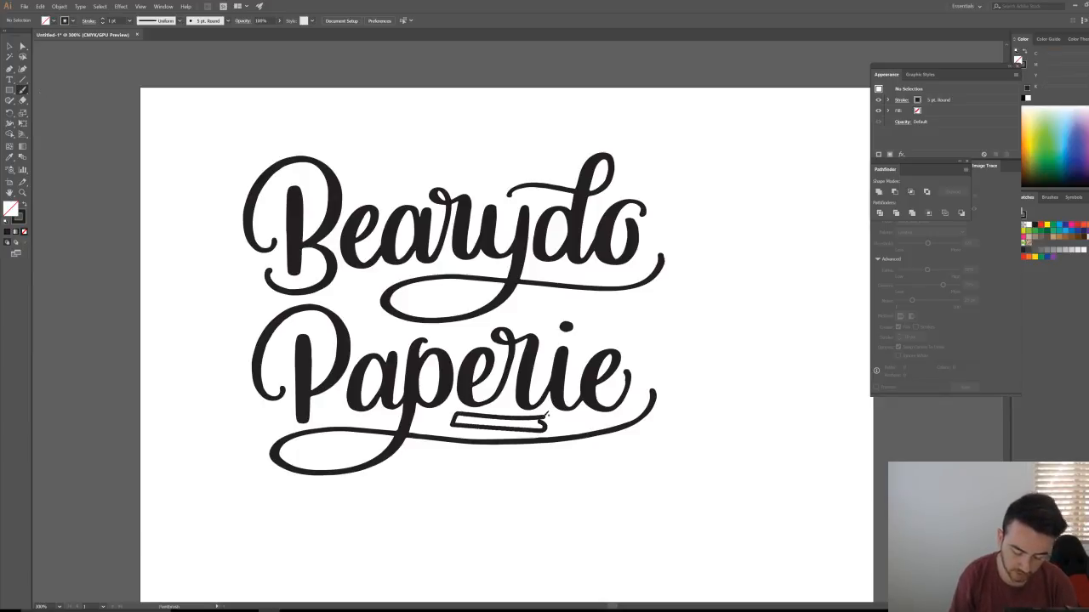
key("ctrl+z")
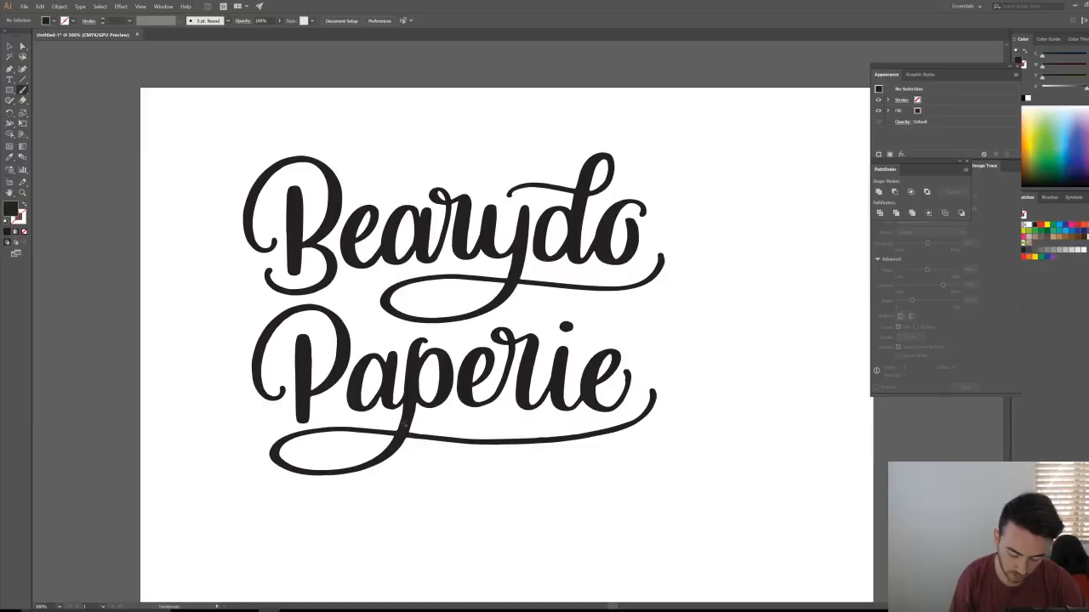
left_click_drag(393, 429, 591, 434)
key("ctrl+z")
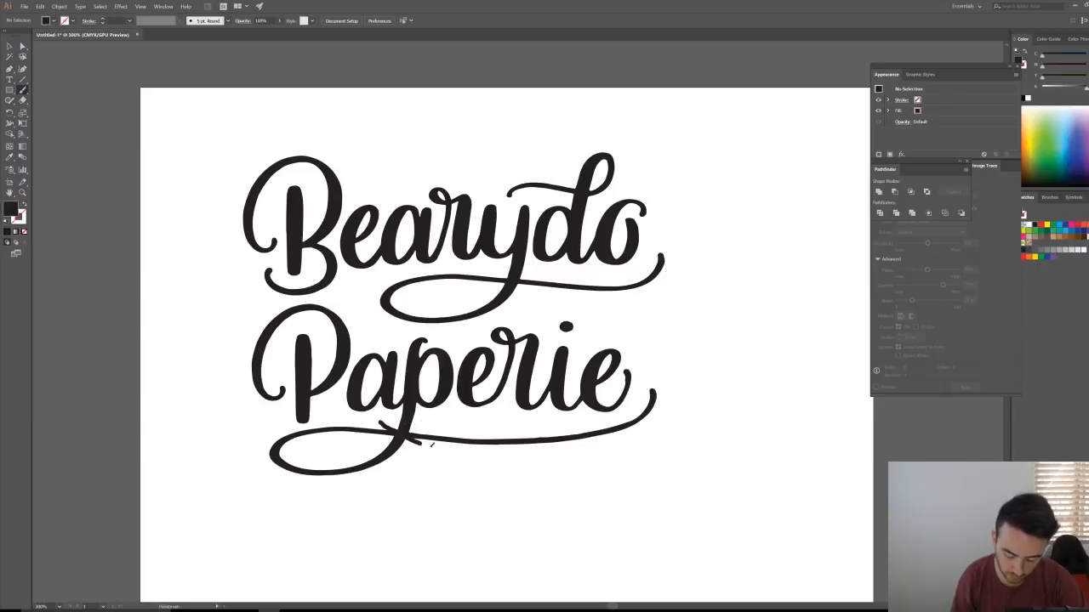
key("shift+x")
mouse_move(395, 457)
left_mouse_down()
mouse_move(481, 419)
mouse_move(580, 417)
left_mouse_up()
mouse_move(411, 425)
left_mouse_down()
mouse_move(303, 485)
mouse_move(436, 422)
mouse_move(637, 471)
left_mouse_up()
key("ctrl+z")
mouse_move(416, 440)
left_mouse_down()
mouse_move(362, 476)
mouse_move(336, 431)
mouse_move(580, 449)
mouse_move(688, 365)
left_mouse_up()
key("shift+x")
key("ctrl+z")
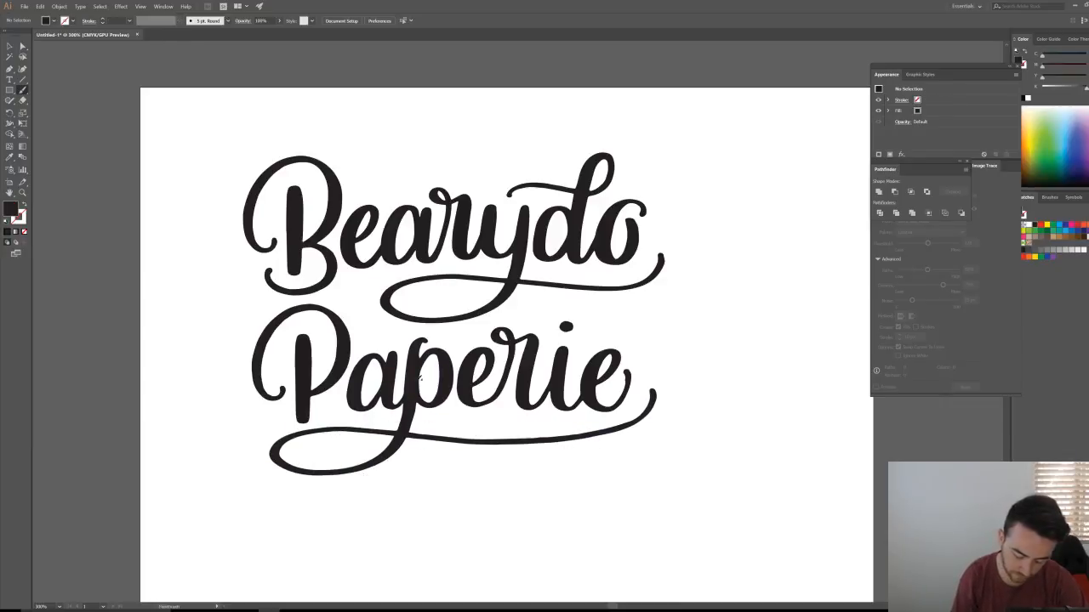
mouse_move(425, 426)
left_mouse_down()
mouse_move(293, 475)
mouse_move(640, 411)
left_mouse_up()
Step: Undo the remaining large trial swashes under Paperie and restore black fill with no stroke
key("ctrl+z")
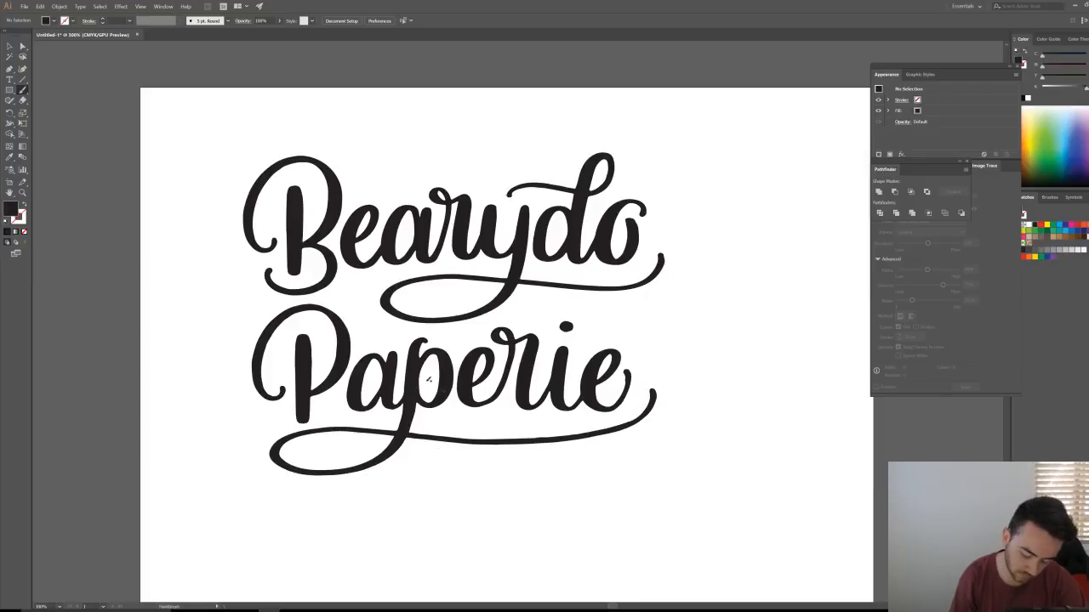
mouse_move(417, 405)
left_mouse_down()
mouse_move(382, 464)
mouse_move(595, 462)
mouse_move(643, 417)
left_mouse_up()
key("ctrl+z")
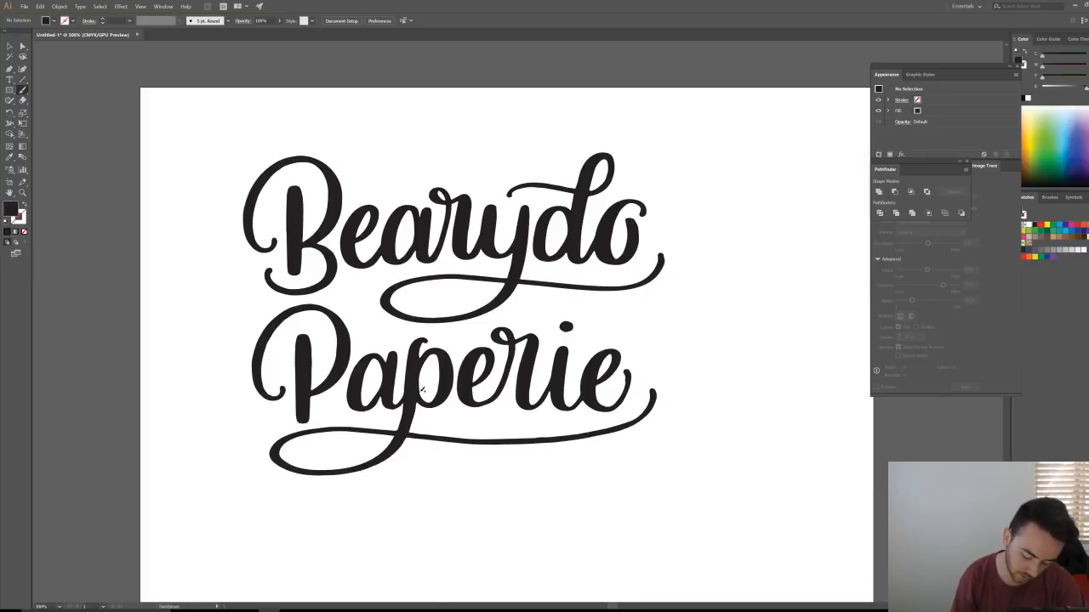
mouse_move(413, 418)
left_mouse_down()
mouse_move(297, 476)
mouse_move(656, 414)
left_mouse_up()
key("shift+x")
key("ctrl+z")
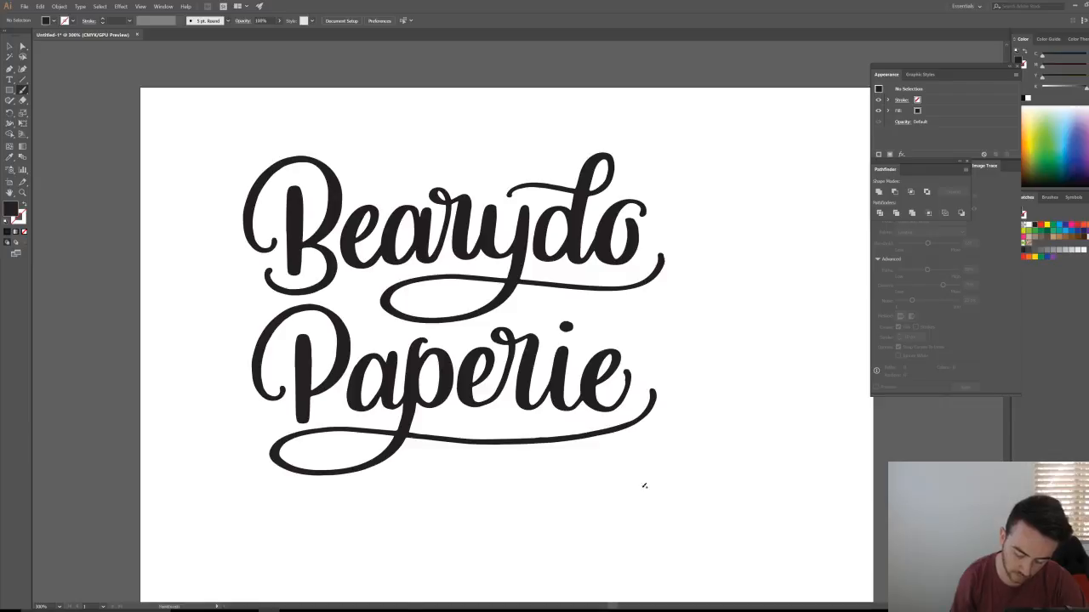
mouse_move(421, 351)
left_mouse_down()
mouse_move(318, 493)
mouse_move(438, 445)
mouse_move(677, 414)
mouse_move(694, 312)
mouse_move(711, 309)
mouse_move(721, 327)
mouse_move(737, 380)
left_mouse_up()
key("ctrl+z")
key("ctrl+z")
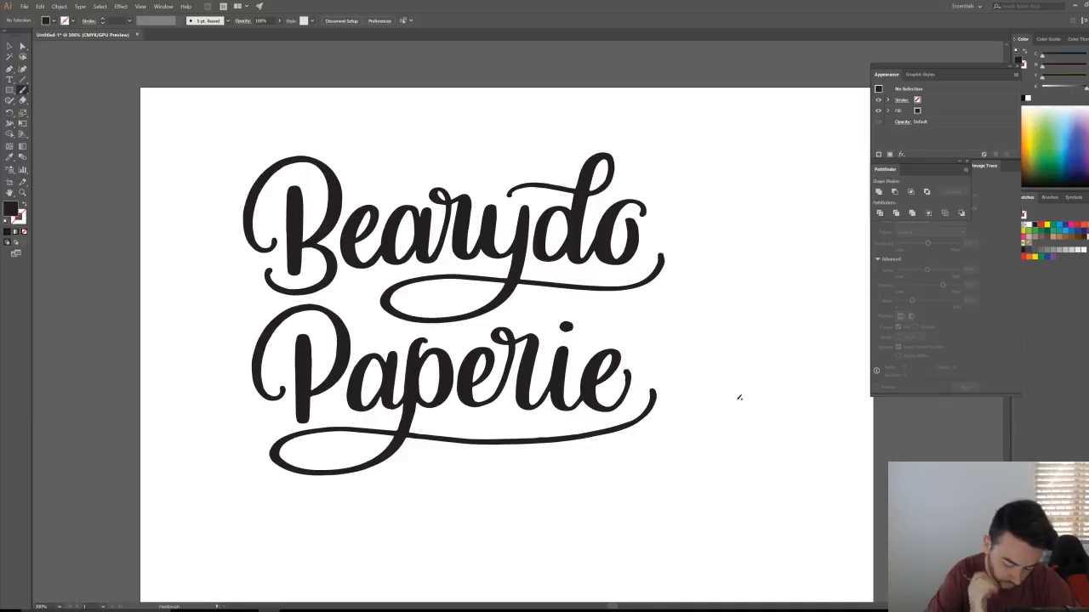
mouse_move(374, 449)
left_mouse_down()
mouse_move(316, 450)
mouse_move(652, 315)
mouse_move(583, 321)
left_mouse_up()
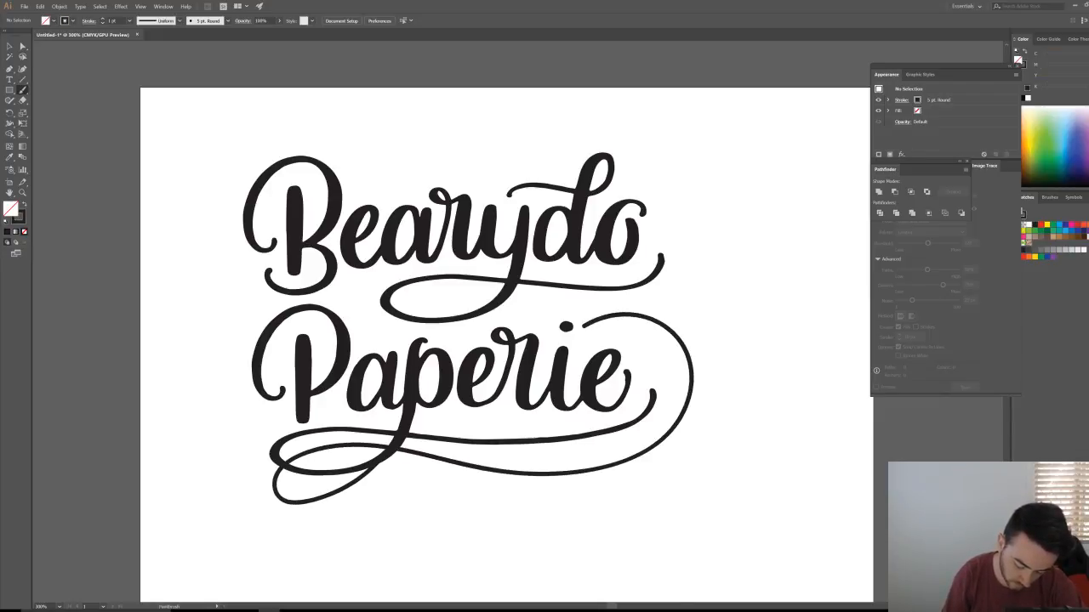
key("ctrl+z")
key("shift+x")
left_click_drag(727, 473, 537, 430)
key("shift+o")
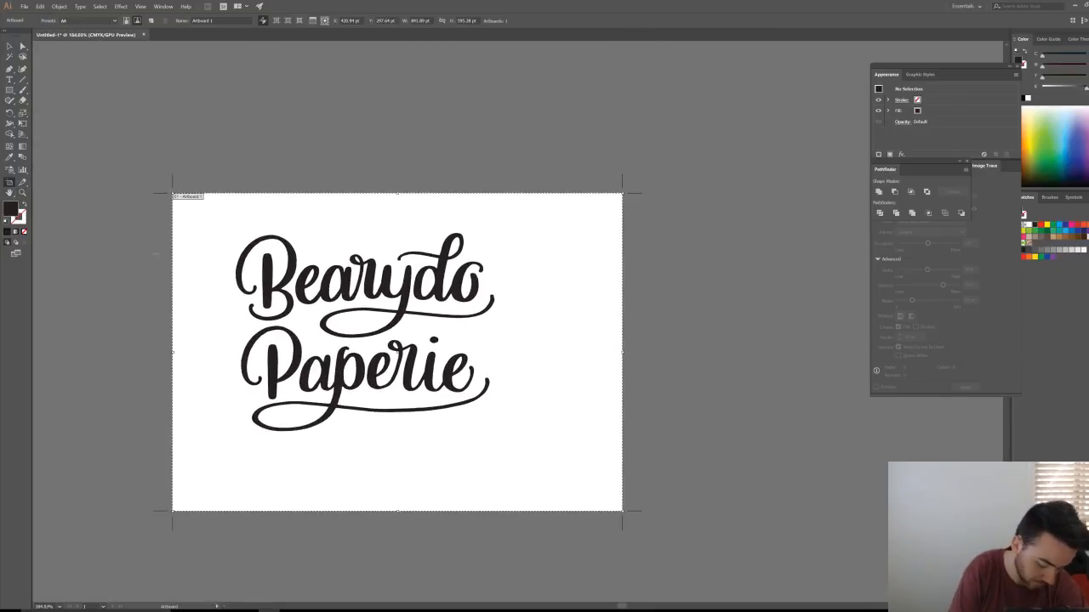
Step: Duplicate the artboard, enter the lettering group, and delete the bottom swash under Paperie
left_click_drag(354, 467, 396, 399)
key("v")
left_click(334, 336)
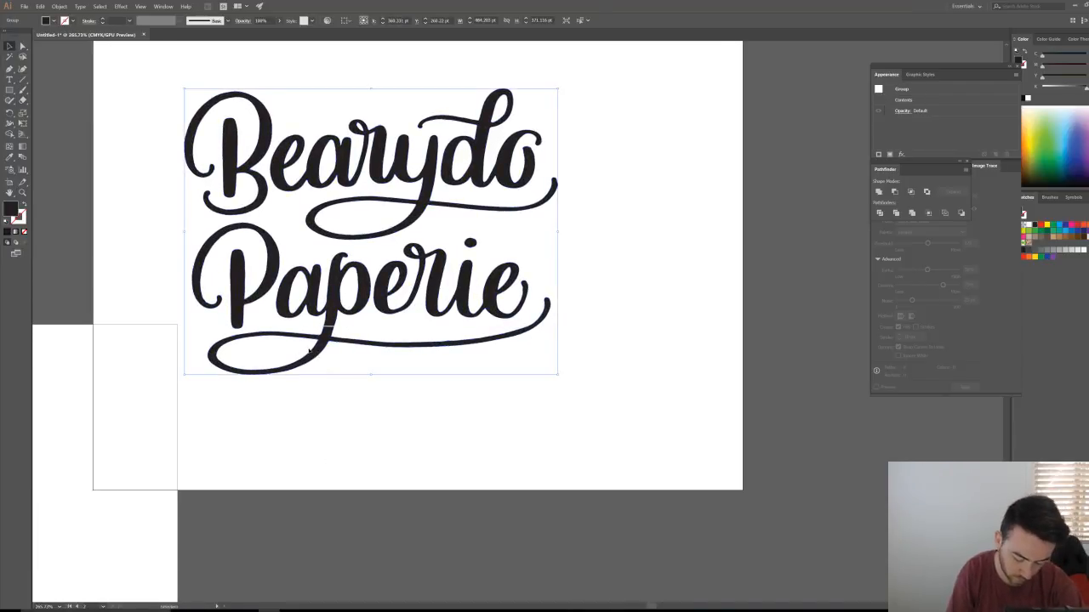
double_click(311, 354)
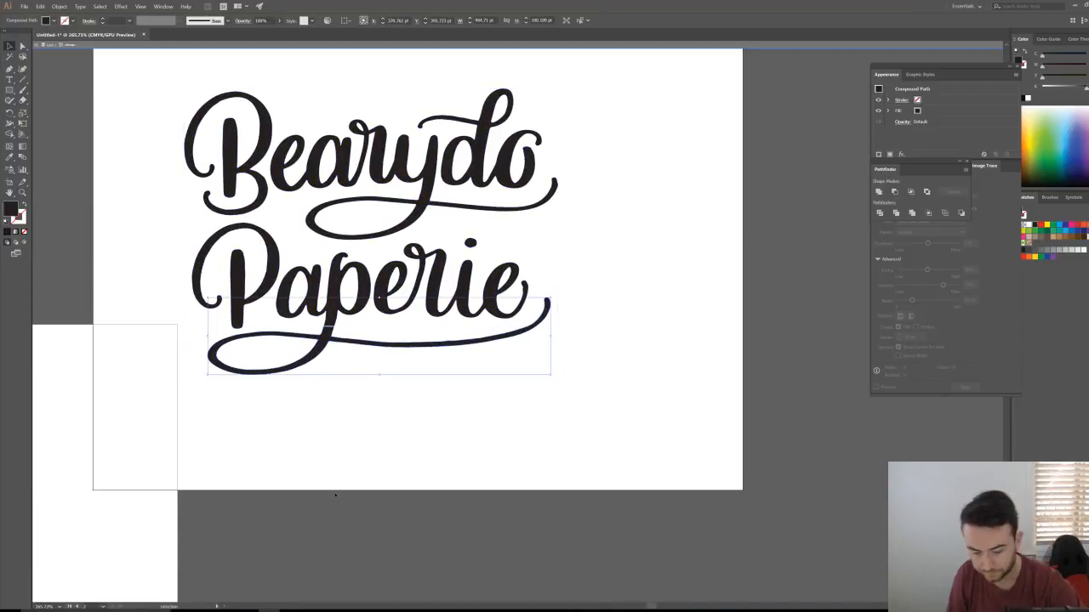
key("Delete")
Step: Paint a black freehand brush swash under Paperie that curls up around the right side
key("b")
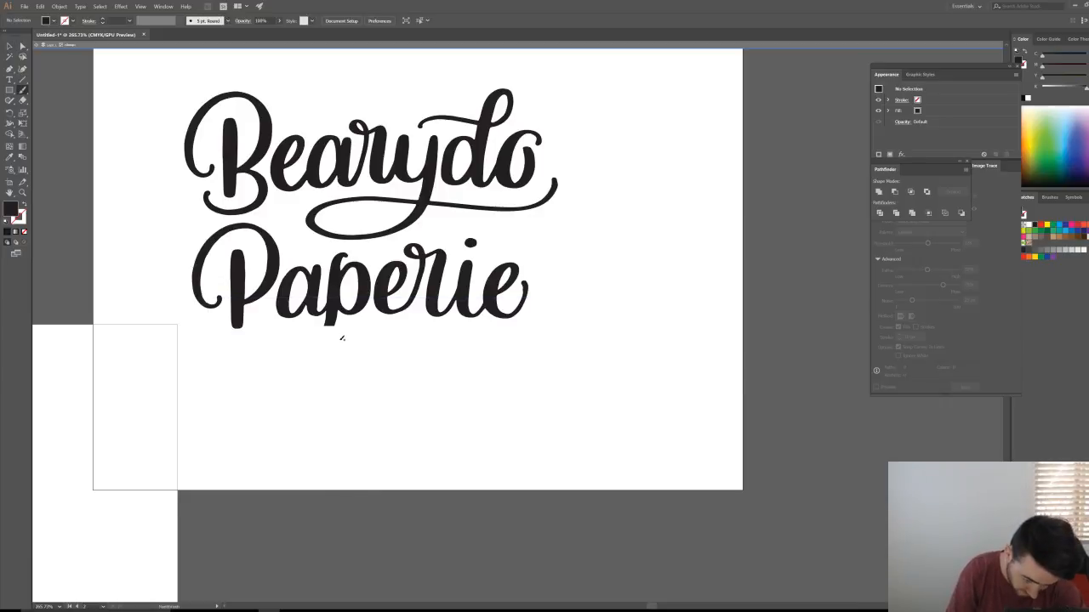
key("shift+x")
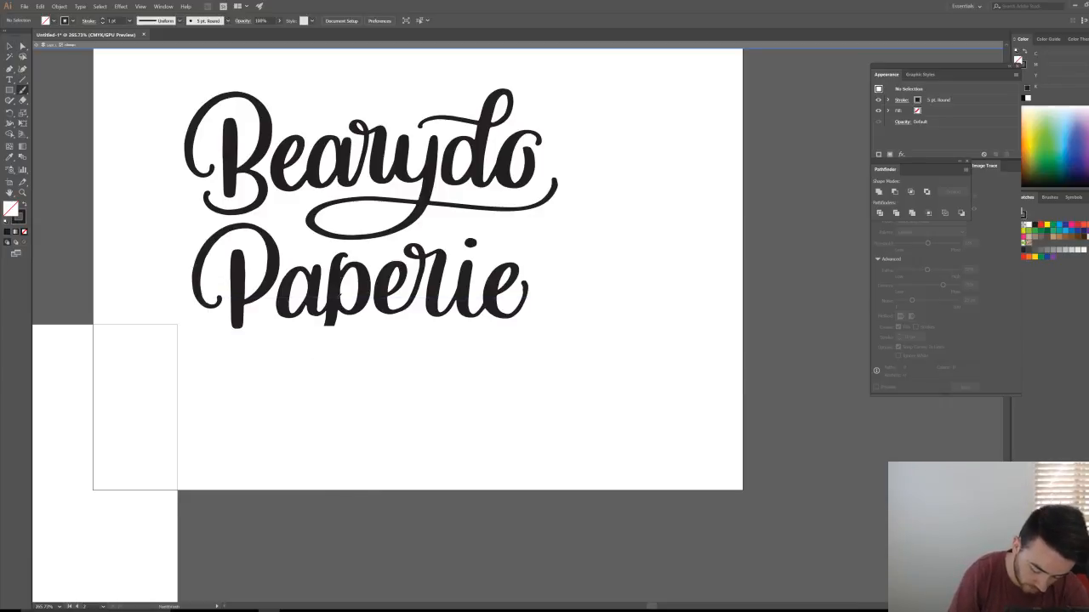
mouse_move(334, 323)
left_mouse_down()
mouse_move(414, 365)
mouse_move(523, 231)
left_mouse_up()
key("ctrl+z")
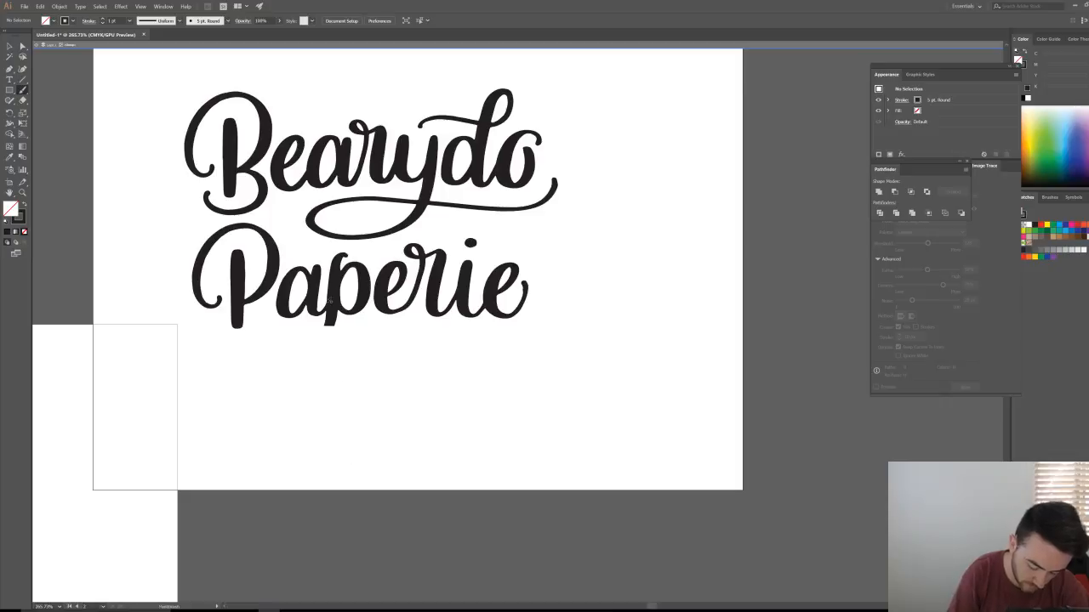
mouse_move(325, 325)
left_mouse_down()
mouse_move(259, 387)
mouse_move(467, 239)
left_mouse_up()
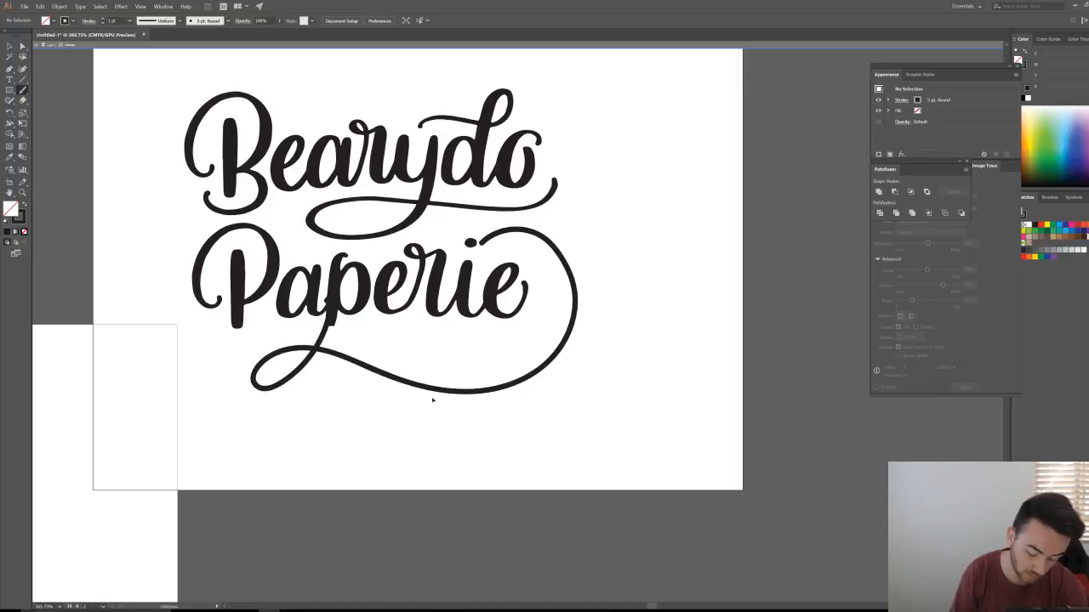
key("ctrl+z")
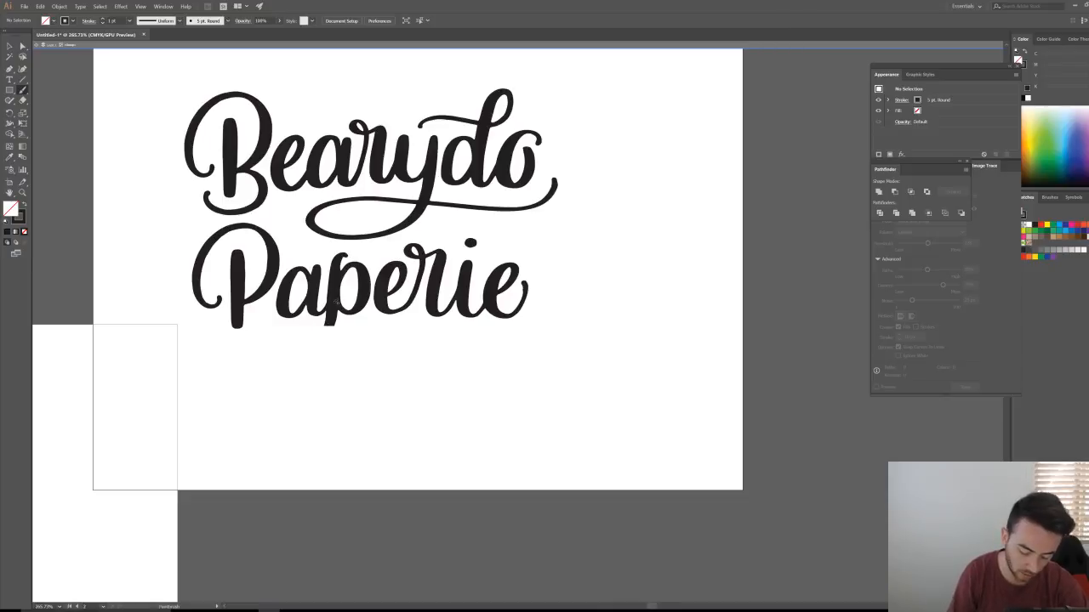
mouse_move(330, 324)
left_mouse_down()
mouse_move(255, 387)
mouse_move(502, 215)
left_mouse_up()
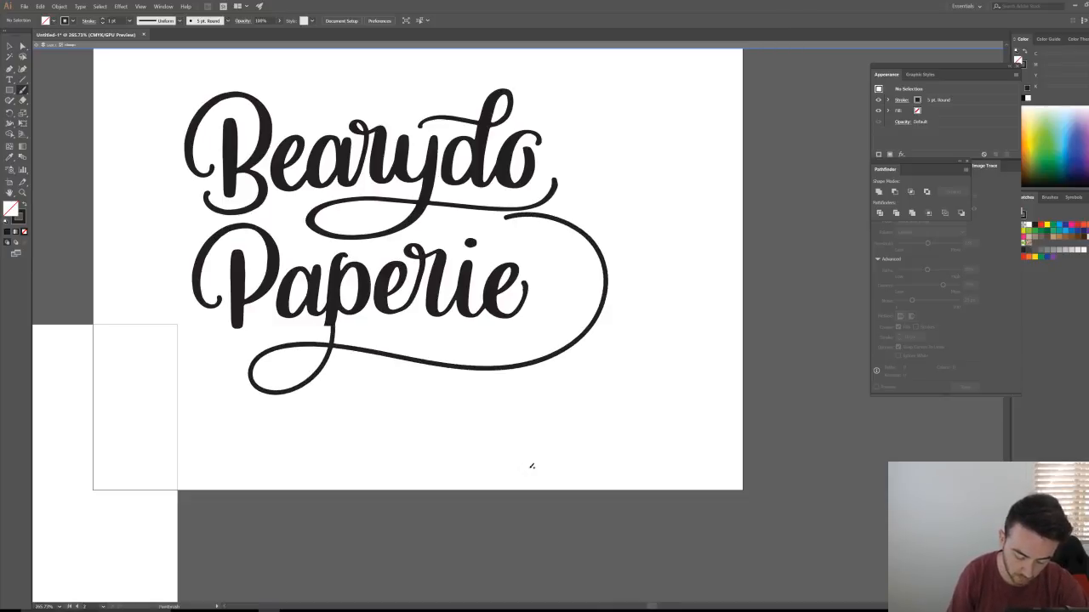
key("ctrl+z")
mouse_move(336, 322)
left_mouse_down()
mouse_move(316, 355)
mouse_move(288, 344)
mouse_move(563, 336)
mouse_move(489, 228)
left_mouse_up()
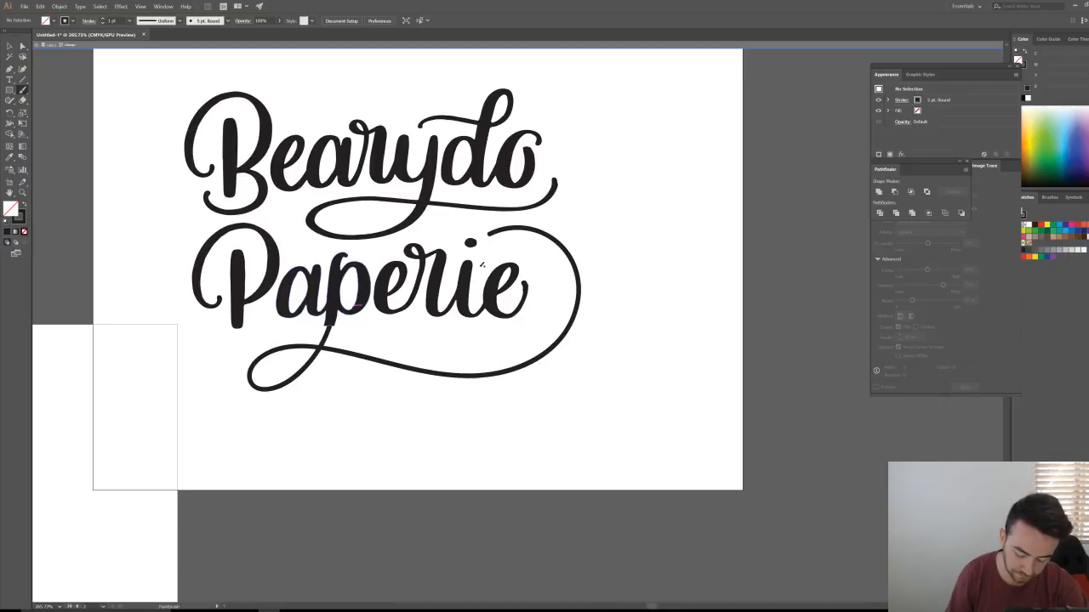
Step: Exit the isolated lettering group and zoom out to view both artboards
key("v")
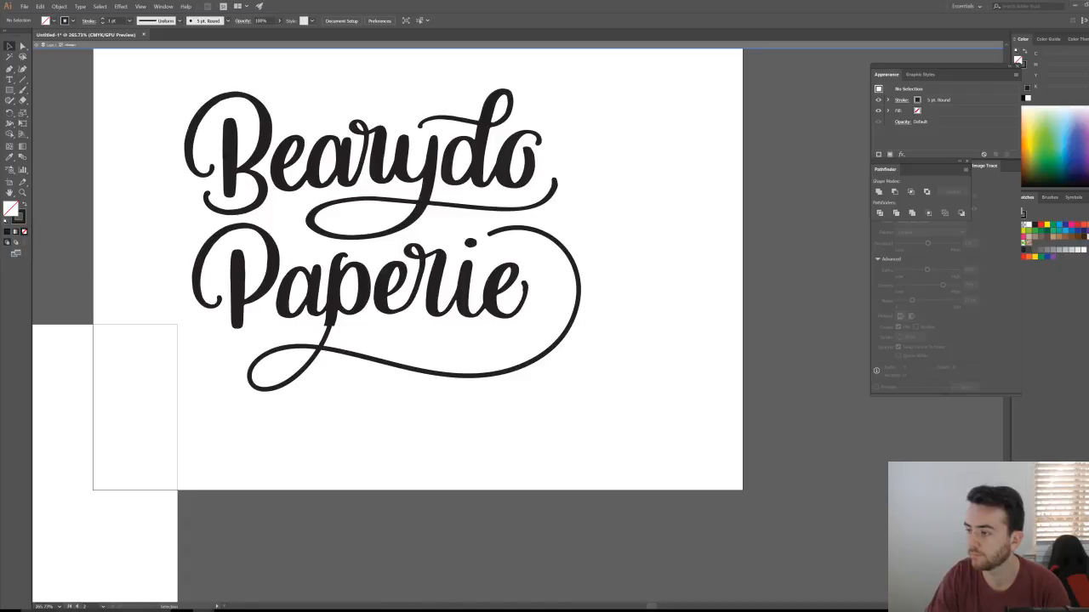
double_click(719, 179)
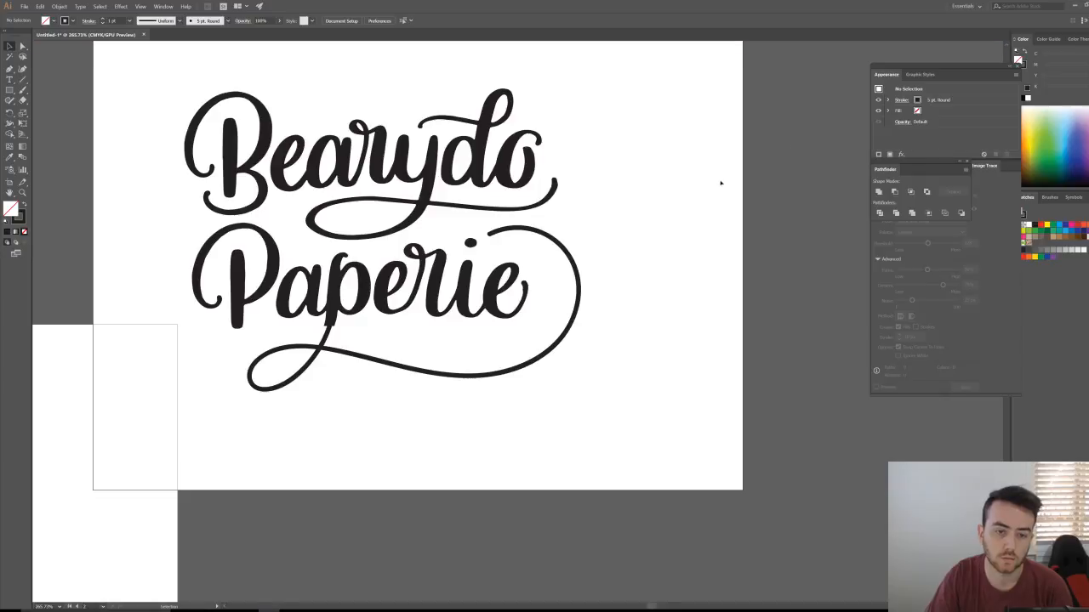
left_click(22, 193)
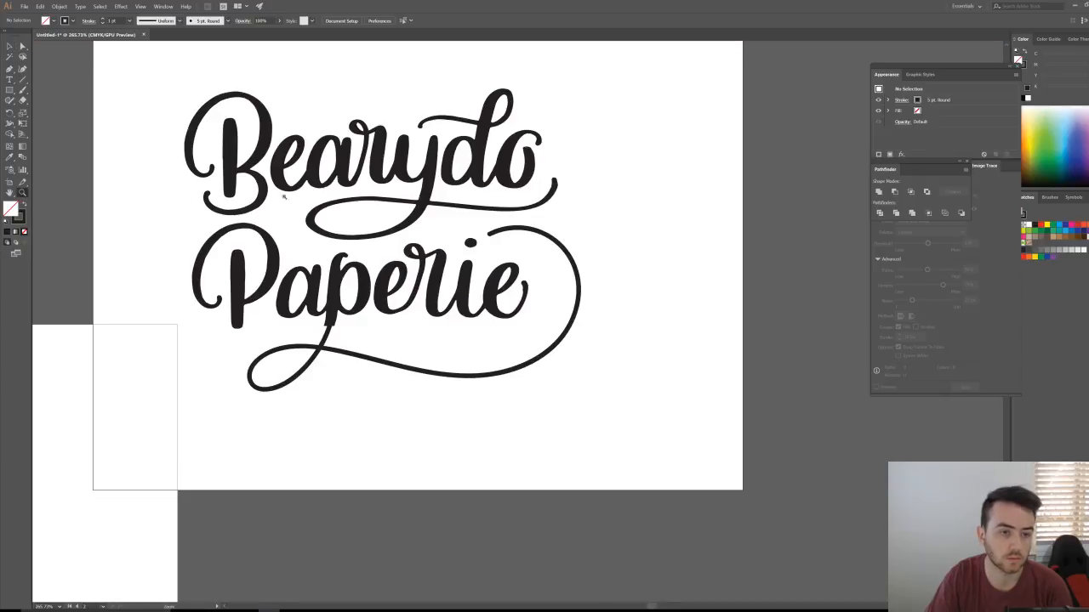
left_click_drag(373, 198, 205, 517)
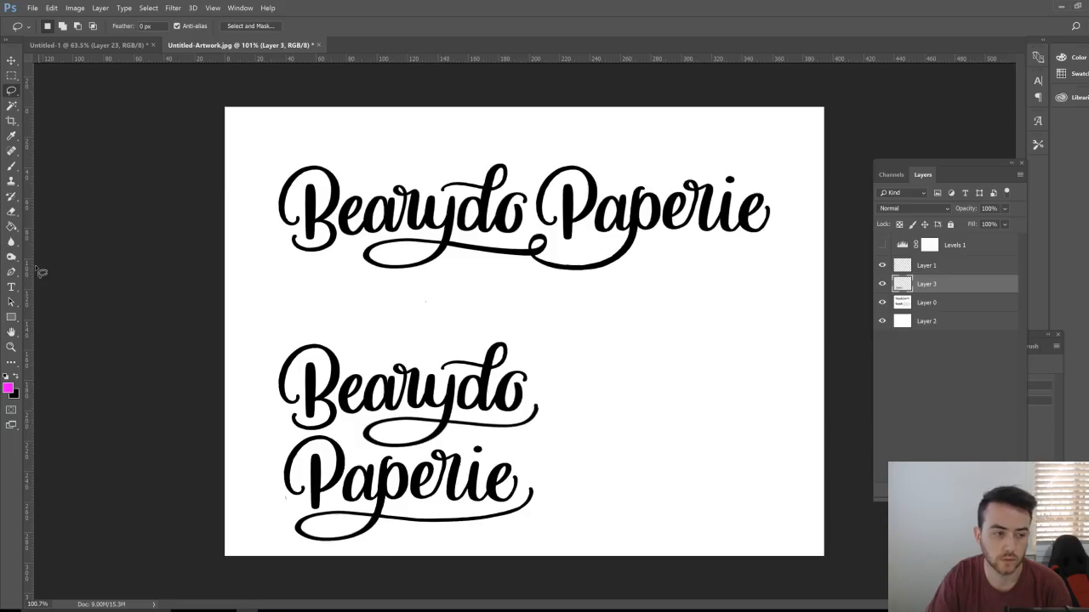
Step: Switch to the Untitled-1 sketches document and zoom out to show all four lettering sketches
key("z")
mouse_move(425, 301)
left_mouse_down()
mouse_move(382, 323)
mouse_move(443, 323)
left_mouse_up()
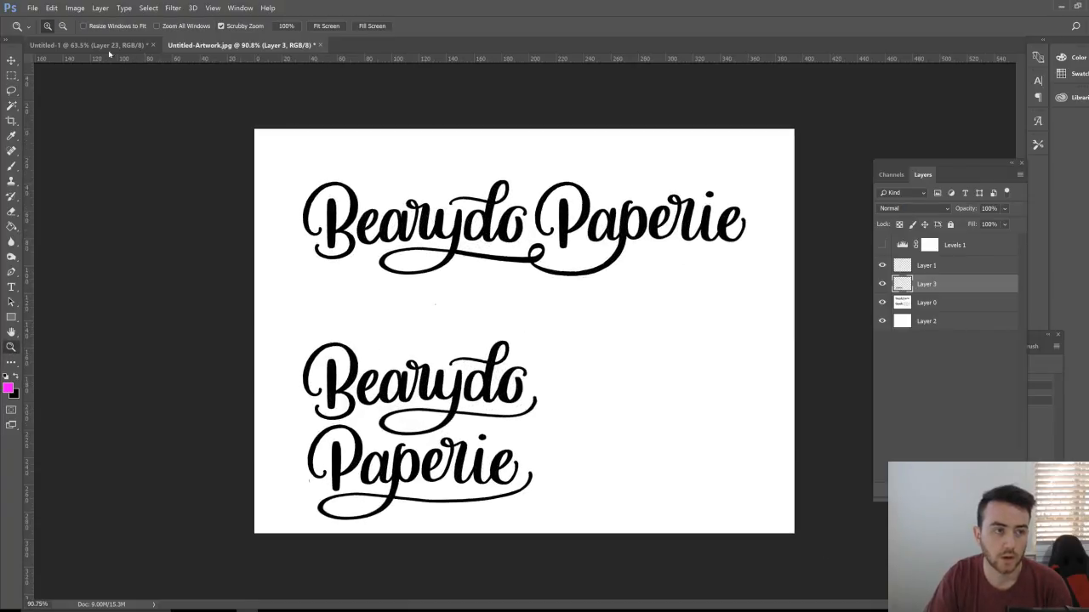
left_click(119, 45)
left_click_drag(742, 326, 686, 327)
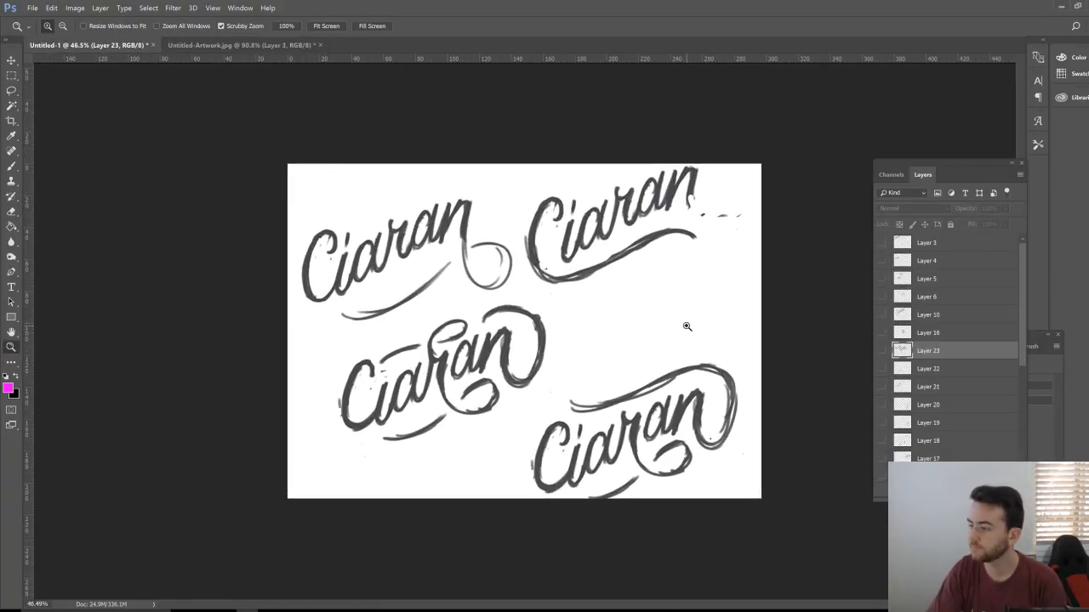
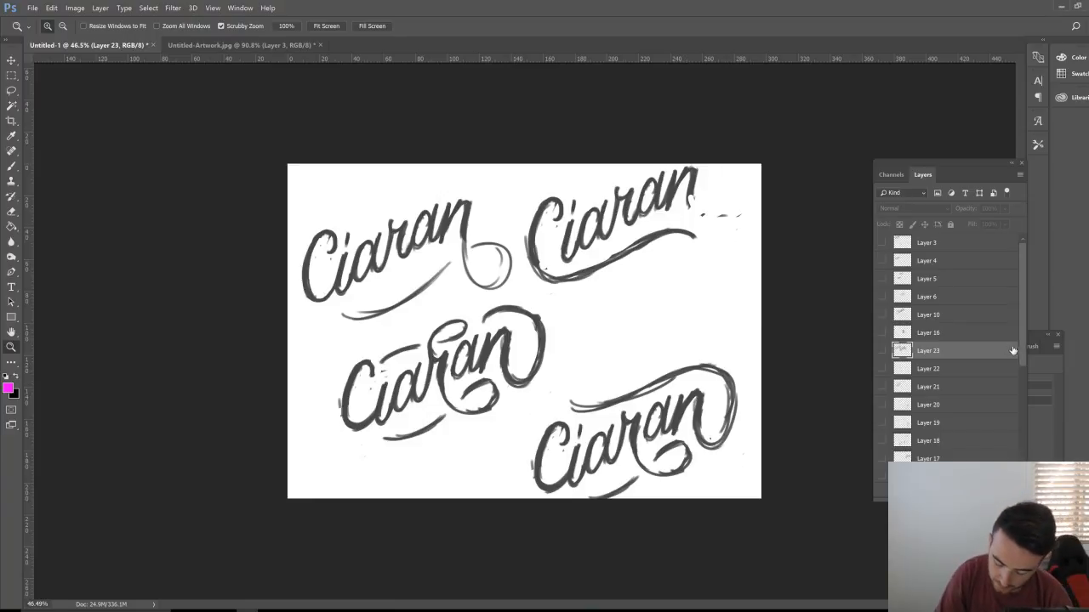
Step: Hide the Group 1 lettering sketches and add a new empty layer for brush sketching
left_click_drag(1020, 340, 1009, 436)
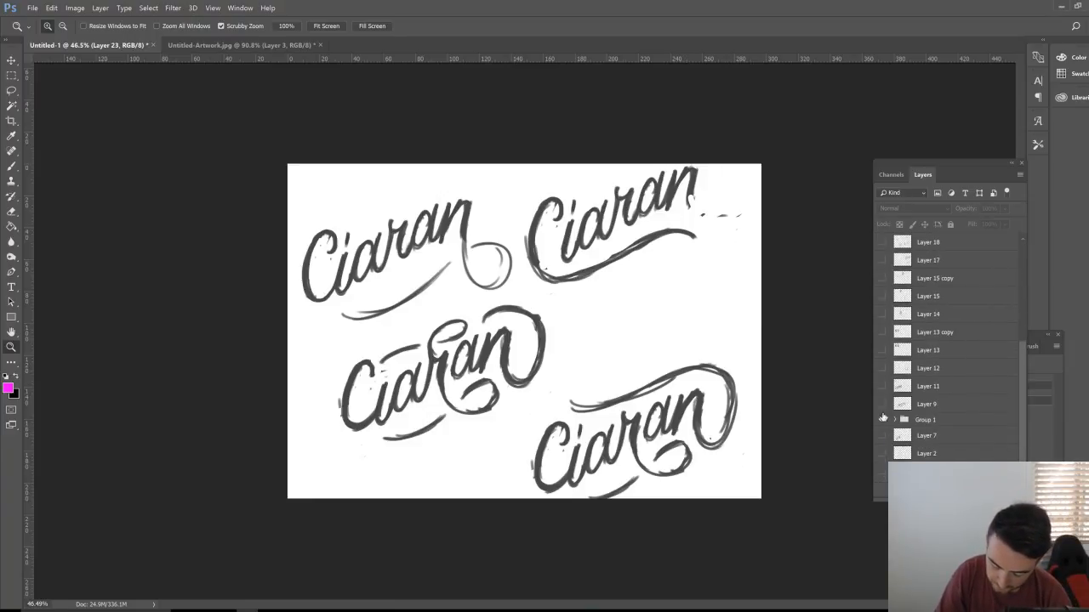
left_click(882, 418)
left_click(995, 493)
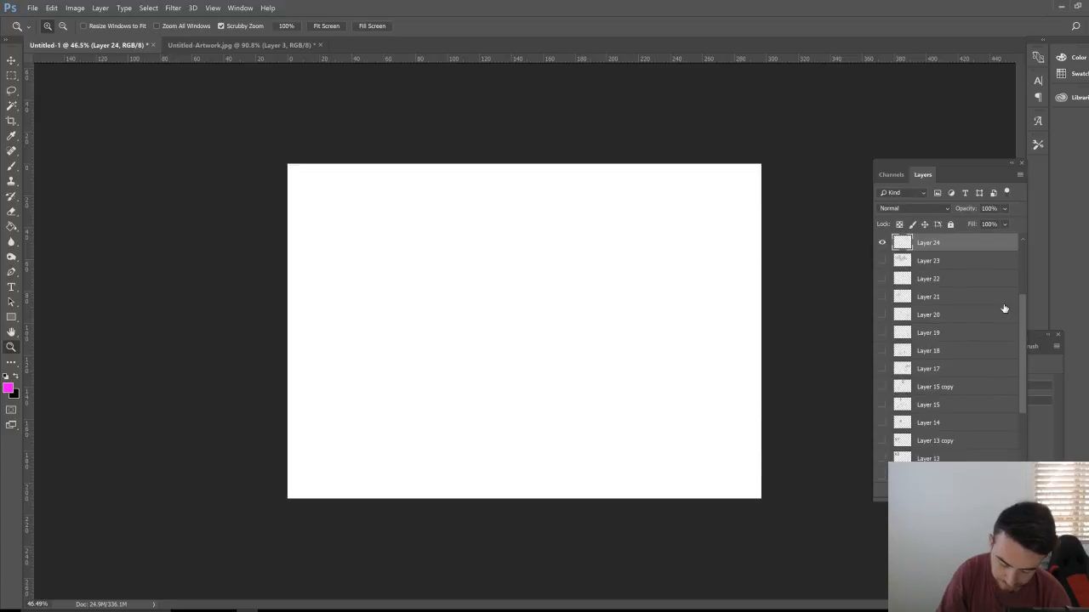
left_click(17, 169)
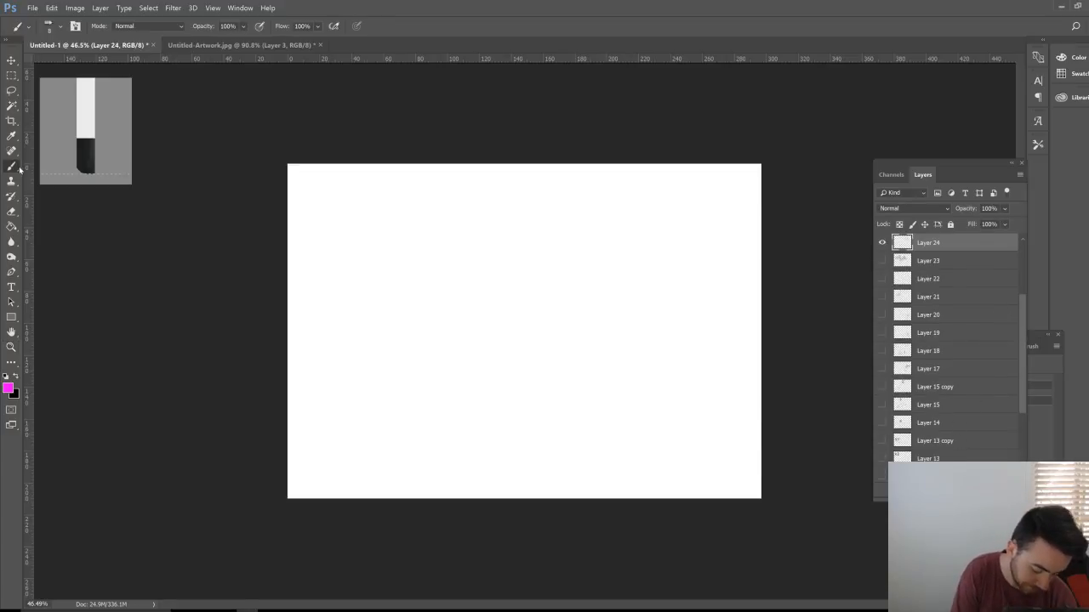
Step: Rough out the magenta skull's outline, jaw, row of teeth and right eye socket
mouse_move(484, 299)
left_mouse_down()
mouse_move(490, 325)
mouse_move(478, 315)
mouse_move(479, 299)
mouse_move(496, 330)
mouse_move(533, 299)
mouse_move(521, 294)
mouse_move(541, 305)
mouse_move(543, 319)
mouse_move(555, 289)
mouse_move(551, 320)
mouse_move(565, 292)
left_mouse_up()
mouse_move(472, 301)
left_mouse_down()
mouse_move(466, 326)
mouse_move(481, 342)
mouse_move(526, 346)
mouse_move(582, 324)
left_mouse_up()
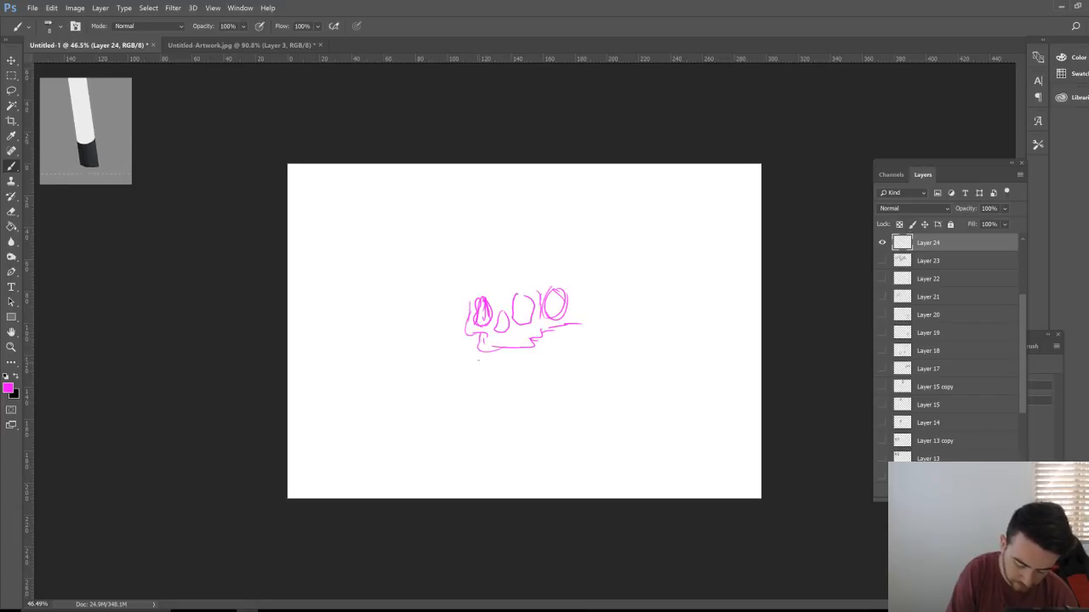
mouse_move(480, 344)
left_mouse_down()
mouse_move(504, 365)
mouse_move(483, 365)
mouse_move(495, 378)
mouse_move(566, 370)
mouse_move(584, 325)
left_mouse_up()
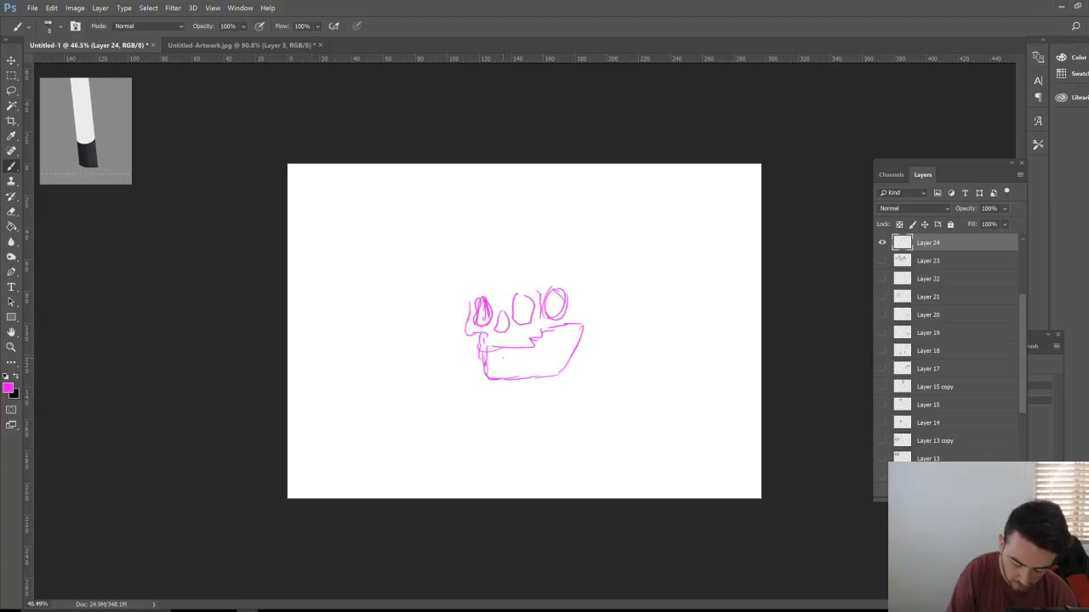
left_click_drag(485, 347, 489, 363)
left_click_drag(496, 348, 497, 363)
mouse_move(505, 348)
left_mouse_down()
mouse_move(534, 347)
mouse_move(559, 324)
mouse_move(539, 352)
mouse_move(563, 328)
mouse_move(559, 374)
left_mouse_up()
mouse_move(577, 339)
left_mouse_down()
mouse_move(598, 313)
mouse_move(597, 290)
mouse_move(582, 341)
mouse_move(587, 332)
left_mouse_up()
mouse_move(594, 284)
left_mouse_down()
mouse_move(592, 304)
mouse_move(561, 313)
mouse_move(565, 293)
left_mouse_up()
mouse_move(468, 311)
left_mouse_down()
mouse_move(481, 291)
mouse_move(582, 274)
mouse_move(534, 269)
mouse_move(473, 286)
mouse_move(548, 270)
mouse_move(588, 274)
mouse_move(579, 320)
left_mouse_up()
left_click_drag(587, 274, 582, 320)
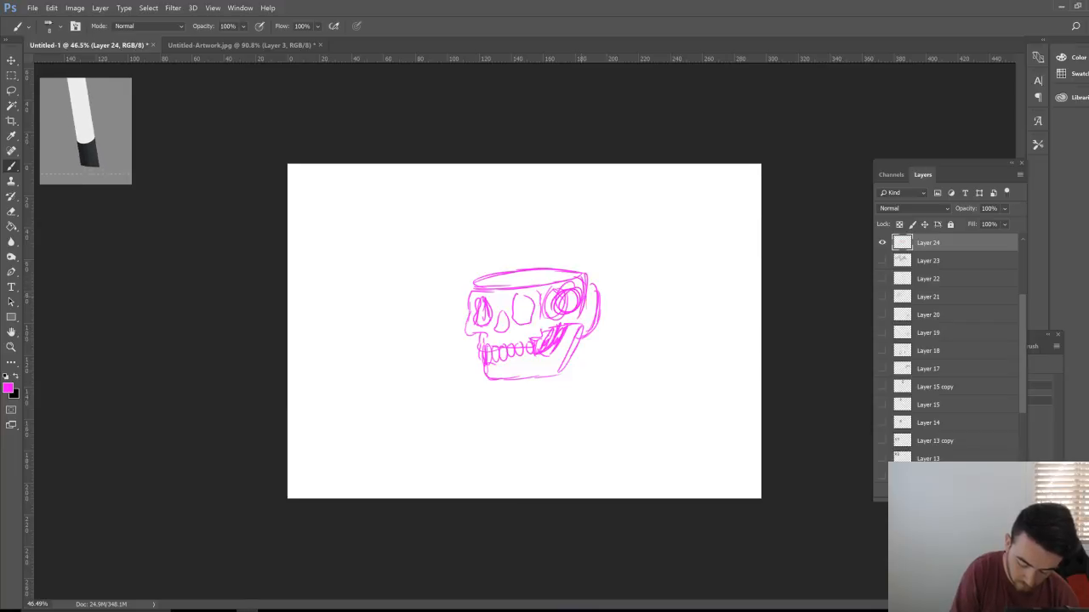
Step: Add the mug rim, wavy steam lines above it, and a thickened right edge and handle
left_click_drag(479, 285, 575, 277)
mouse_move(488, 281)
left_mouse_down()
mouse_move(487, 237)
mouse_move(522, 228)
left_mouse_up()
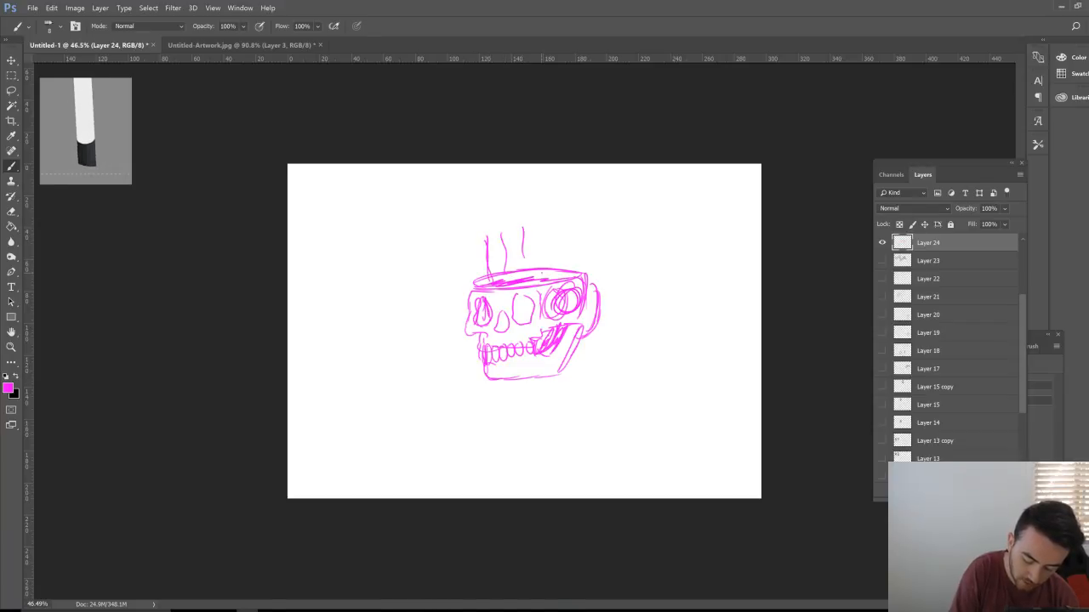
mouse_move(544, 274)
left_mouse_down()
mouse_move(543, 230)
mouse_move(571, 232)
left_mouse_up()
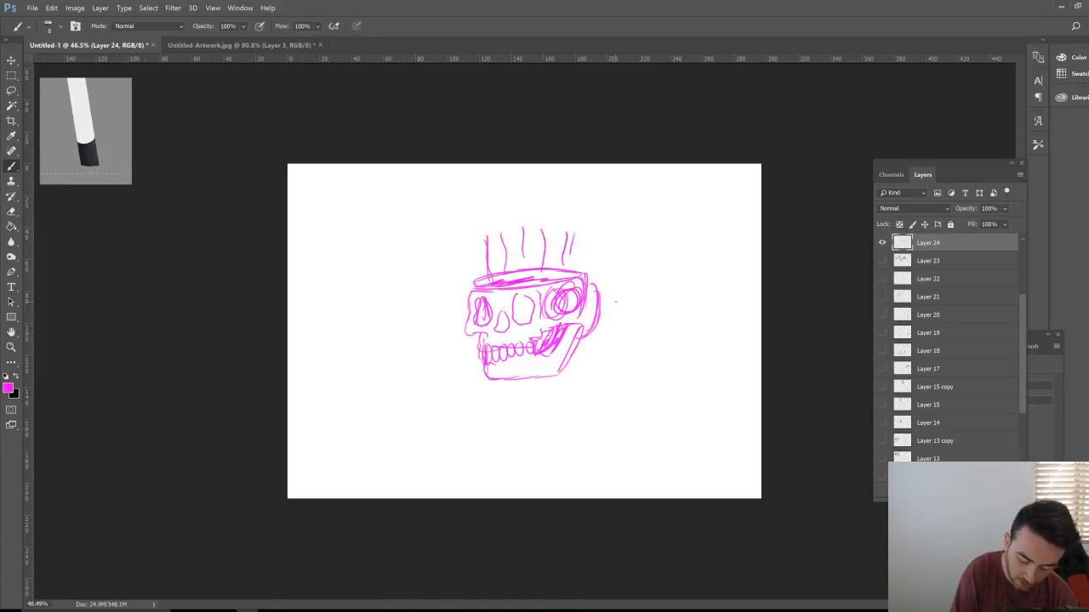
mouse_move(582, 296)
left_mouse_down()
mouse_move(571, 321)
mouse_move(552, 316)
left_mouse_up()
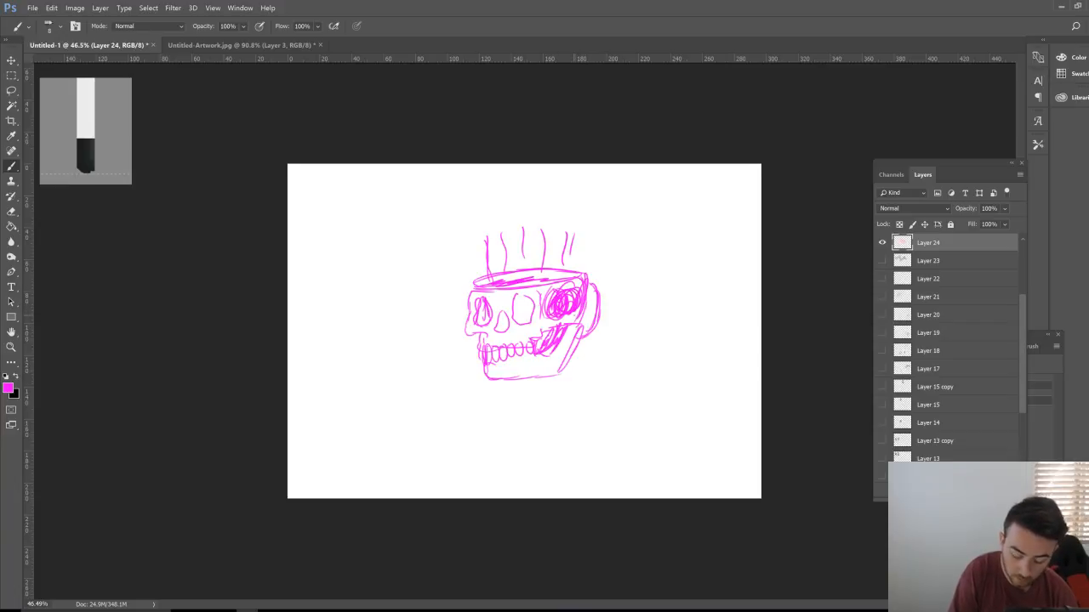
left_click_drag(594, 283, 585, 334)
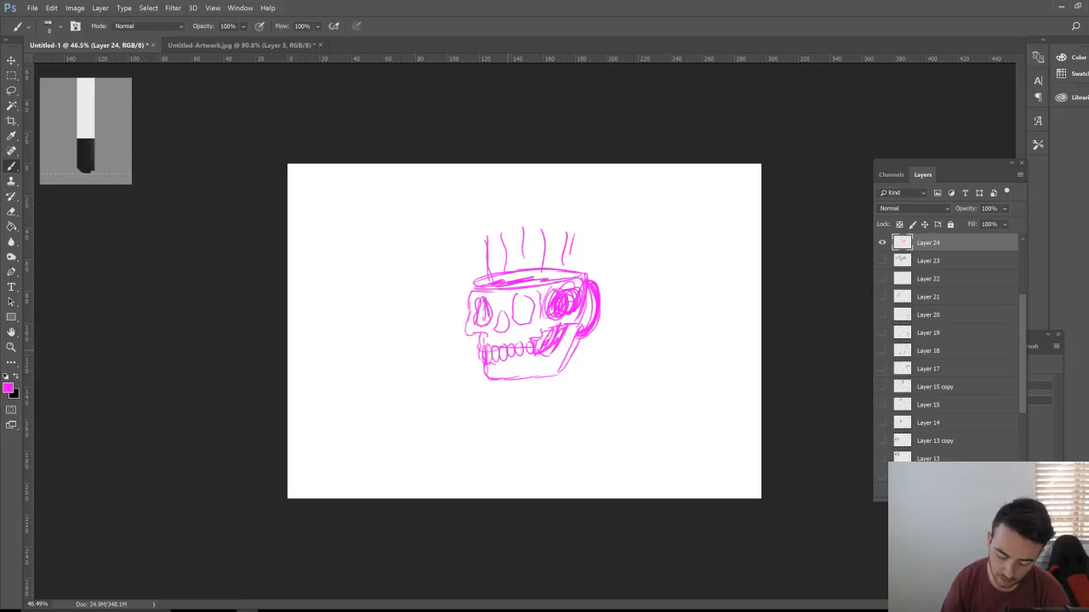
left_click_drag(1023, 317, 1022, 380)
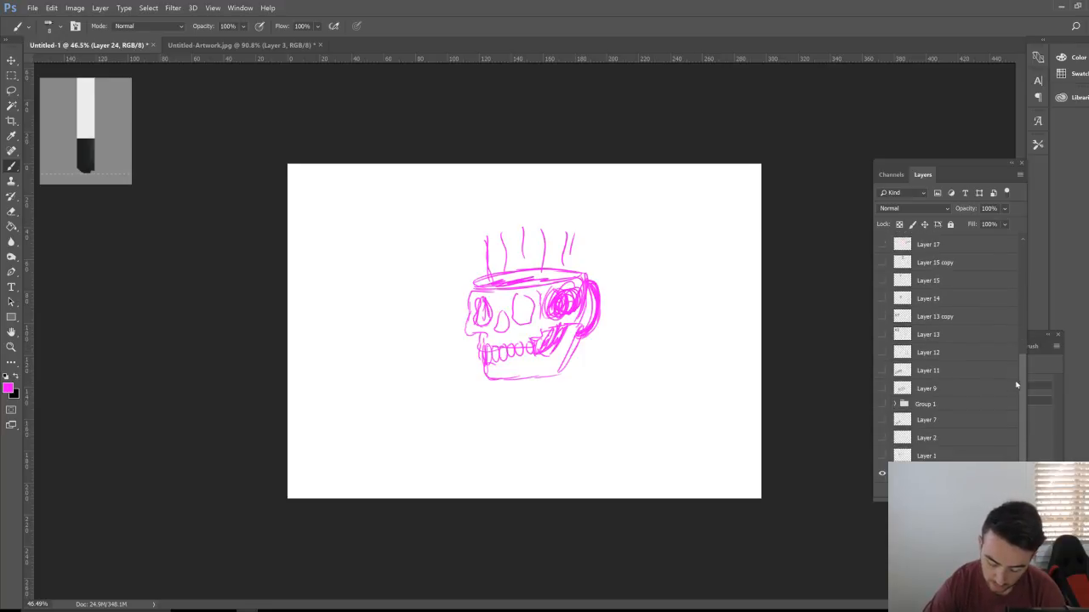
left_click(882, 388)
left_click(880, 387)
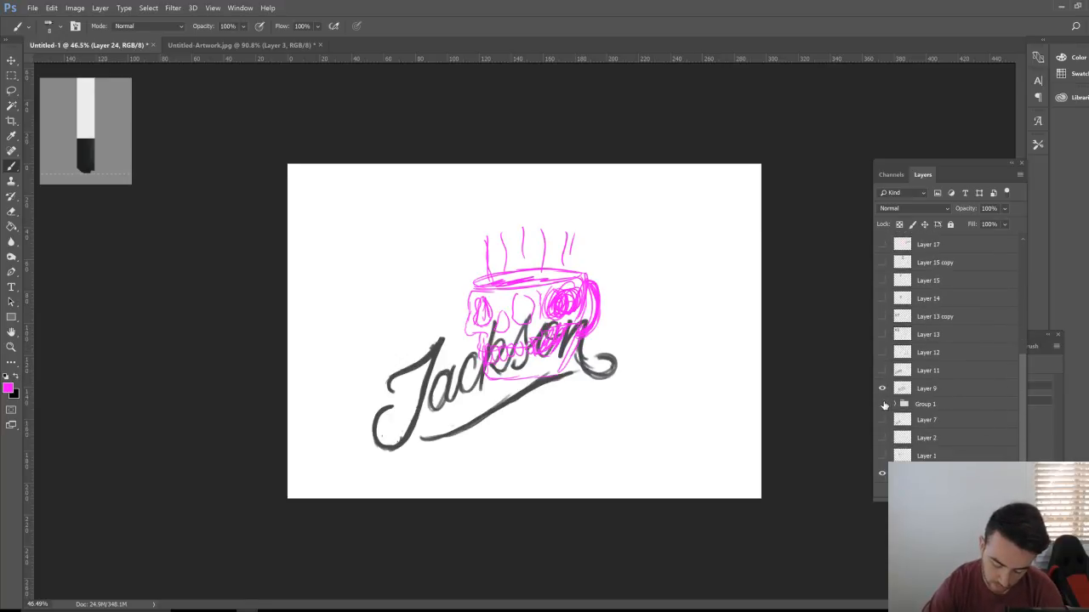
left_click(884, 405)
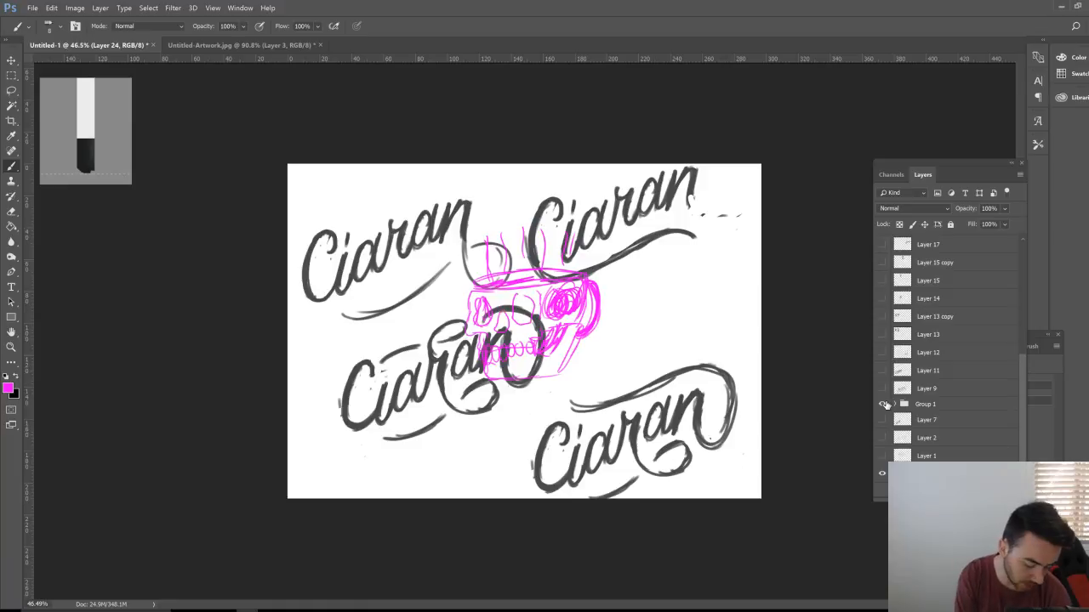
mouse_move(551, 368)
left_mouse_down()
mouse_move(344, 425)
mouse_move(467, 447)
left_mouse_up()
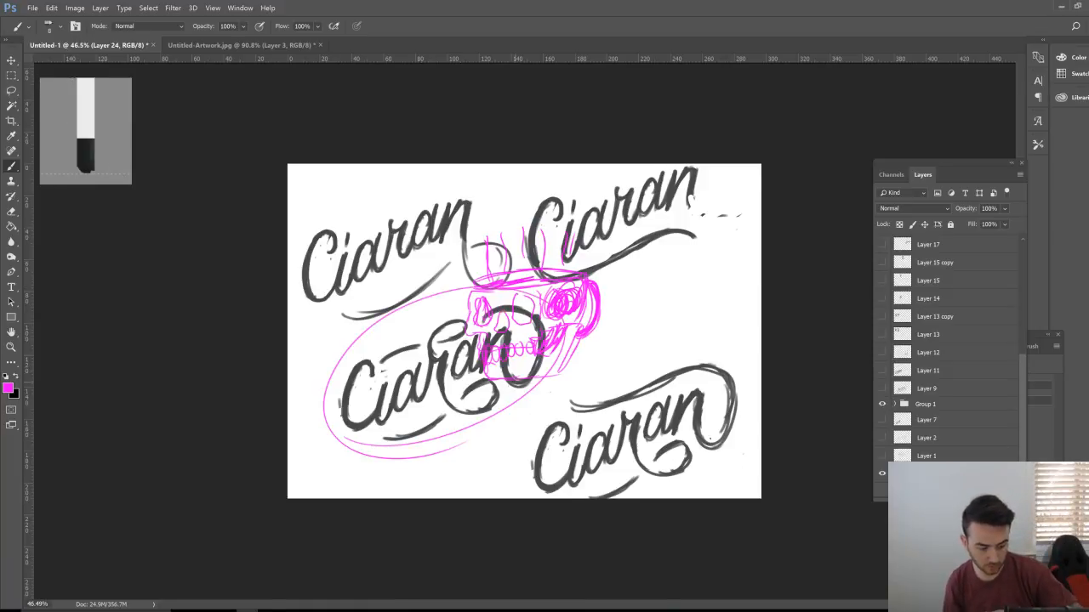
key("ctrl+z")
mouse_move(697, 498)
left_mouse_down()
mouse_move(526, 450)
mouse_move(523, 497)
left_mouse_up()
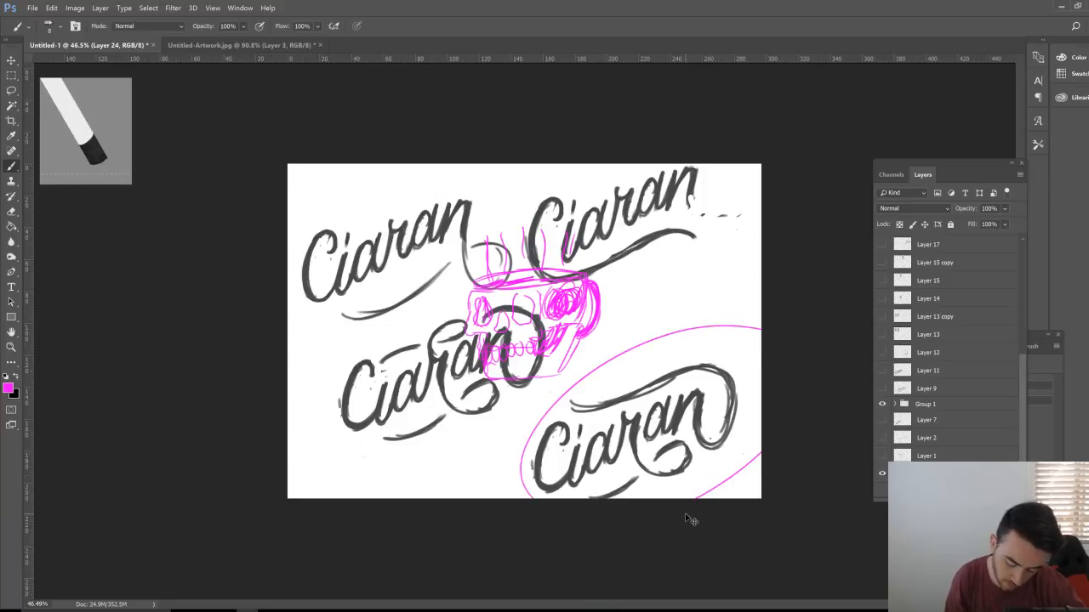
key("ctrl+z")
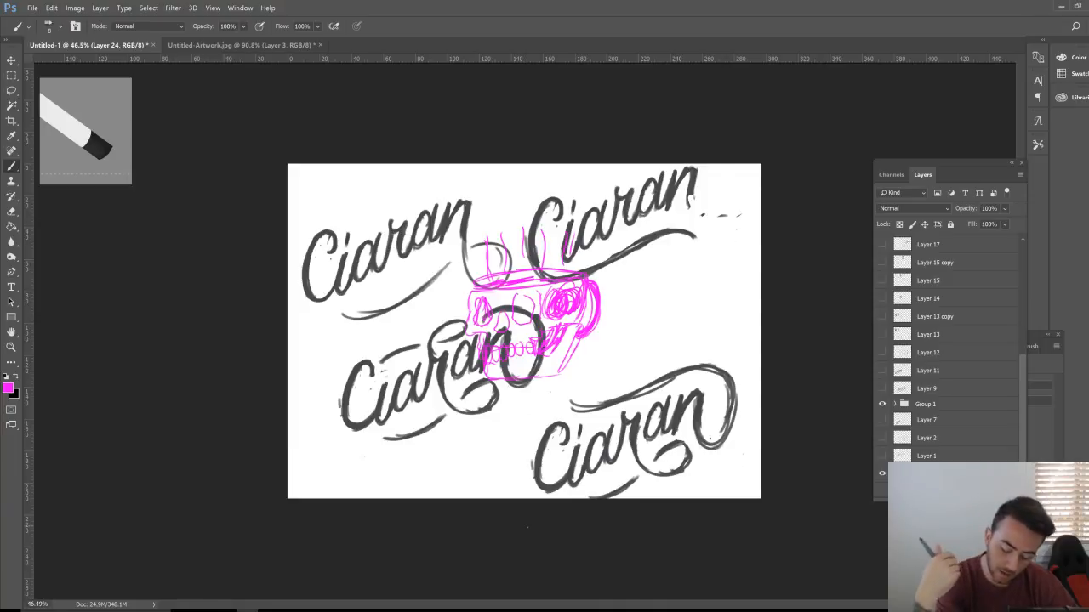
scroll(1012, 340, "up", 3)
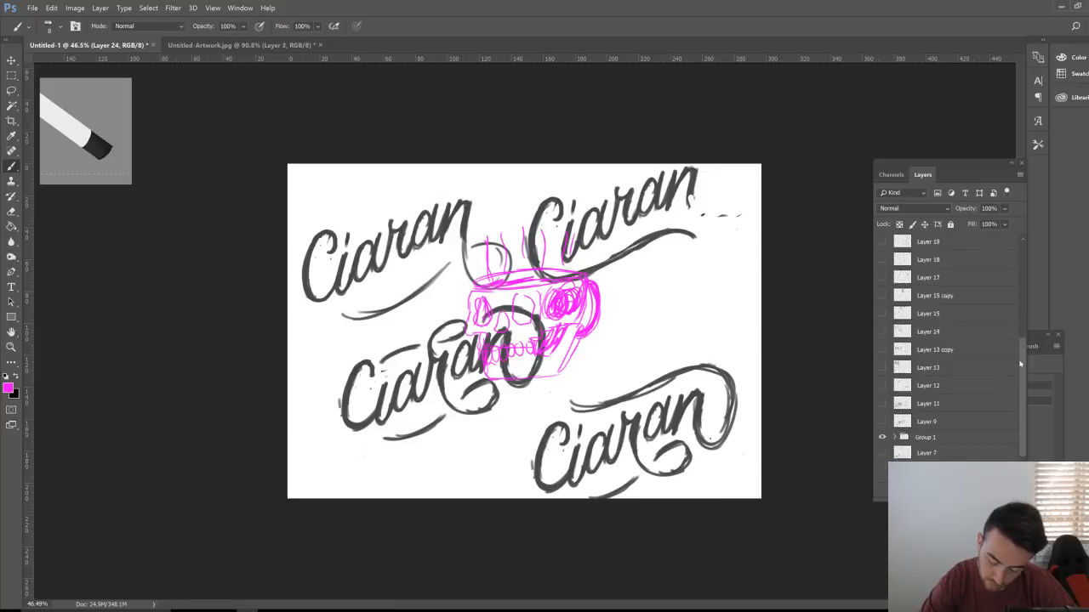
scroll(1011, 363, "down", 3)
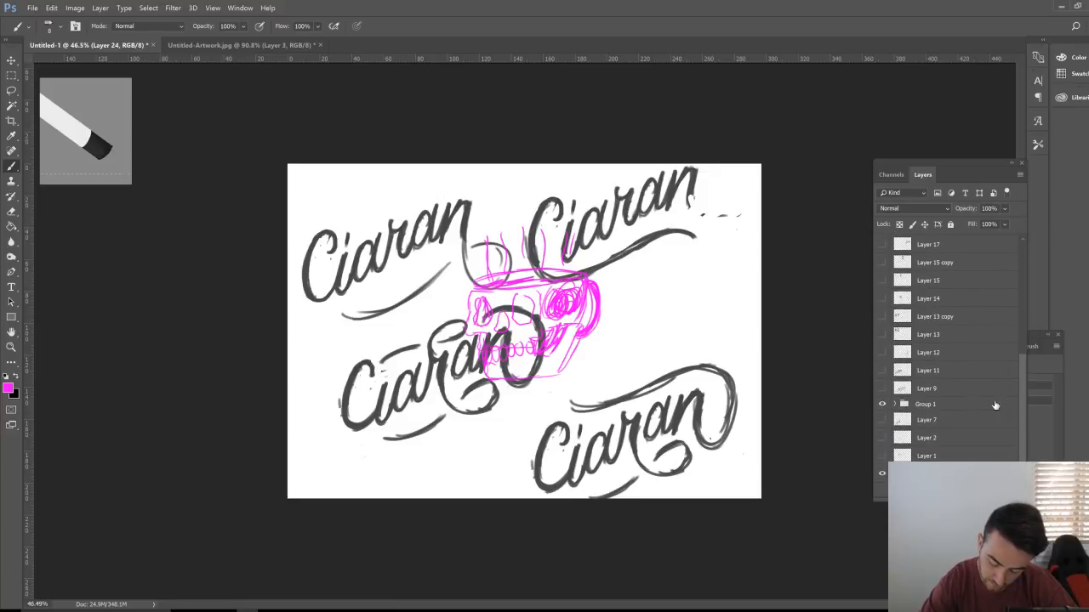
left_click(882, 404)
left_click_drag(1024, 370, 1024, 255)
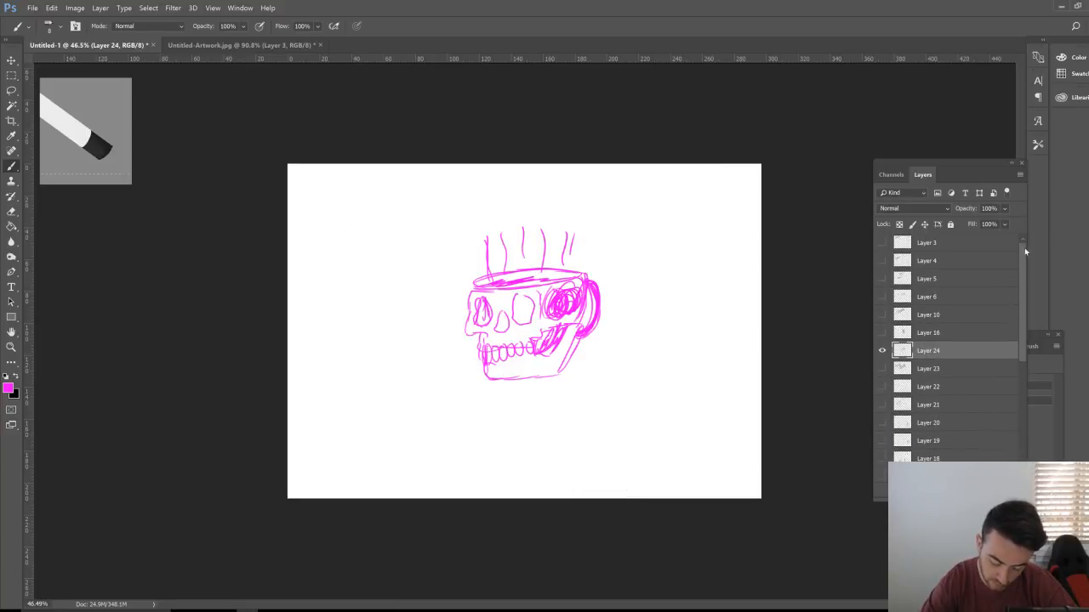
Step: Create Layer 25 above the magenta skull sketch and zoom in on the skull
key("ctrl+shift+alt+n")
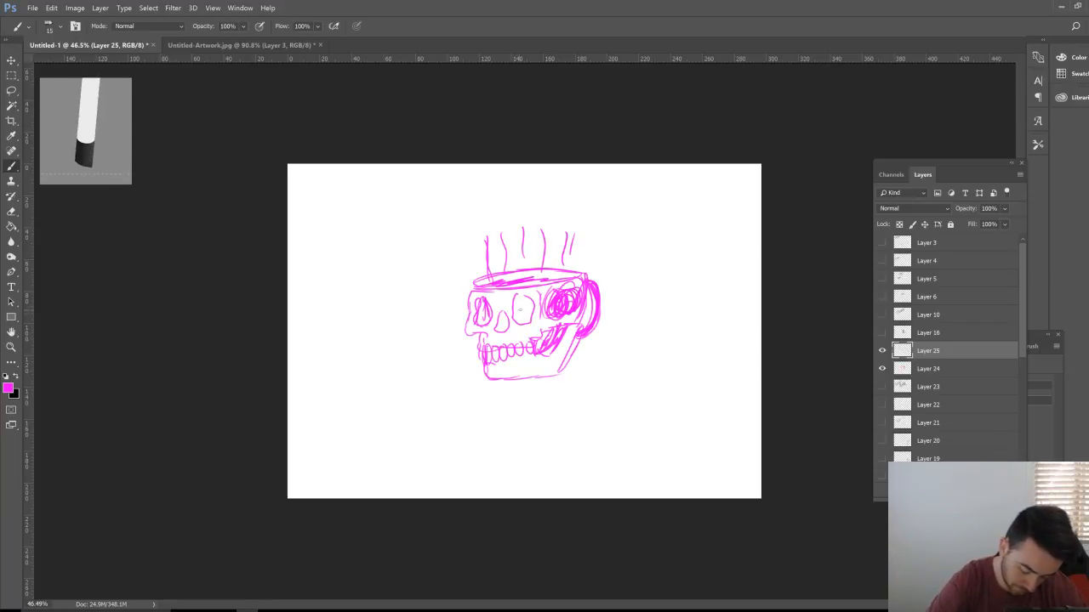
key("z")
left_click(500, 308)
Step: In black, ink the skull's eyes, nose, cheeks, jaw and mouth, filling the eye sockets solid
key("b")
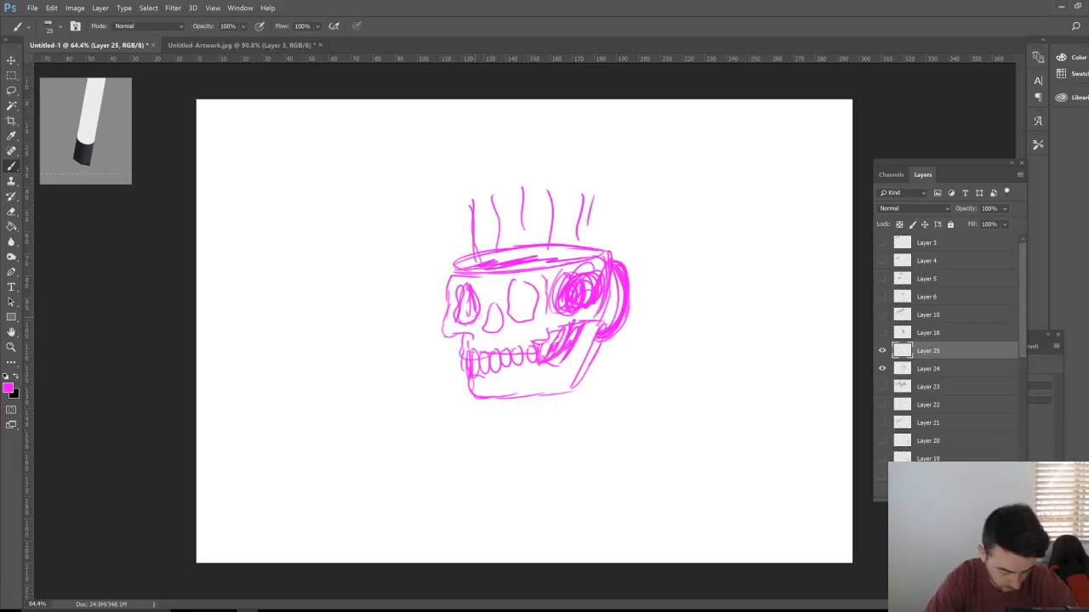
key("d")
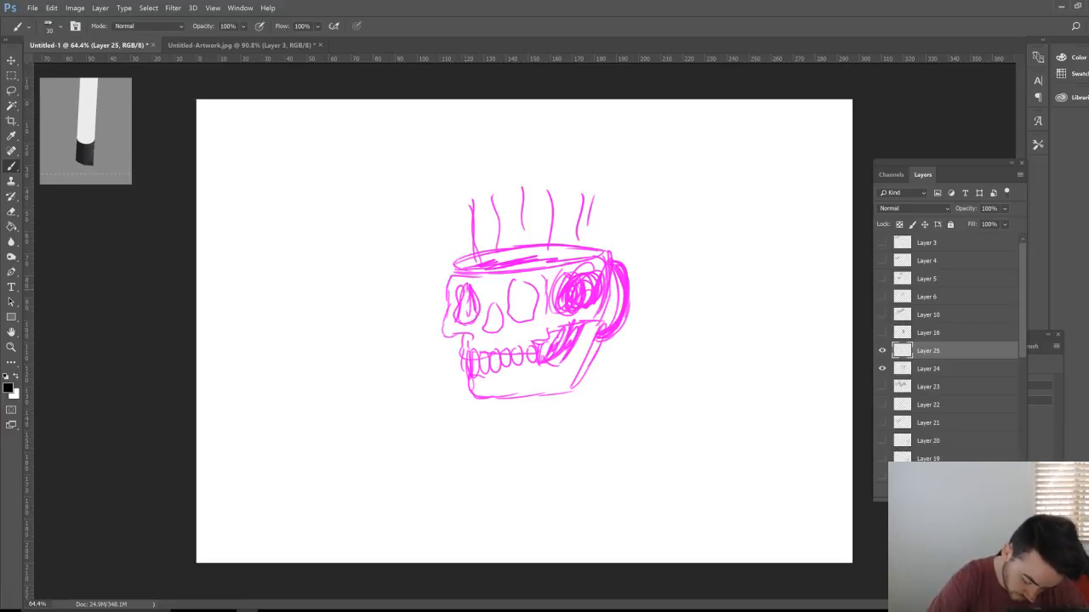
mouse_move(457, 287)
left_mouse_down()
mouse_move(469, 283)
mouse_move(473, 324)
mouse_move(487, 288)
mouse_move(483, 331)
mouse_move(504, 312)
mouse_move(496, 300)
left_mouse_up()
mouse_move(533, 296)
left_mouse_down()
mouse_move(525, 286)
mouse_move(508, 311)
mouse_move(542, 316)
mouse_move(531, 281)
left_mouse_up()
mouse_move(449, 274)
left_mouse_down()
mouse_move(442, 334)
mouse_move(477, 337)
mouse_move(463, 343)
mouse_move(462, 386)
mouse_move(484, 396)
mouse_move(559, 389)
mouse_move(600, 335)
left_mouse_up()
mouse_move(527, 342)
left_mouse_down()
mouse_move(554, 339)
mouse_move(544, 280)
left_mouse_up()
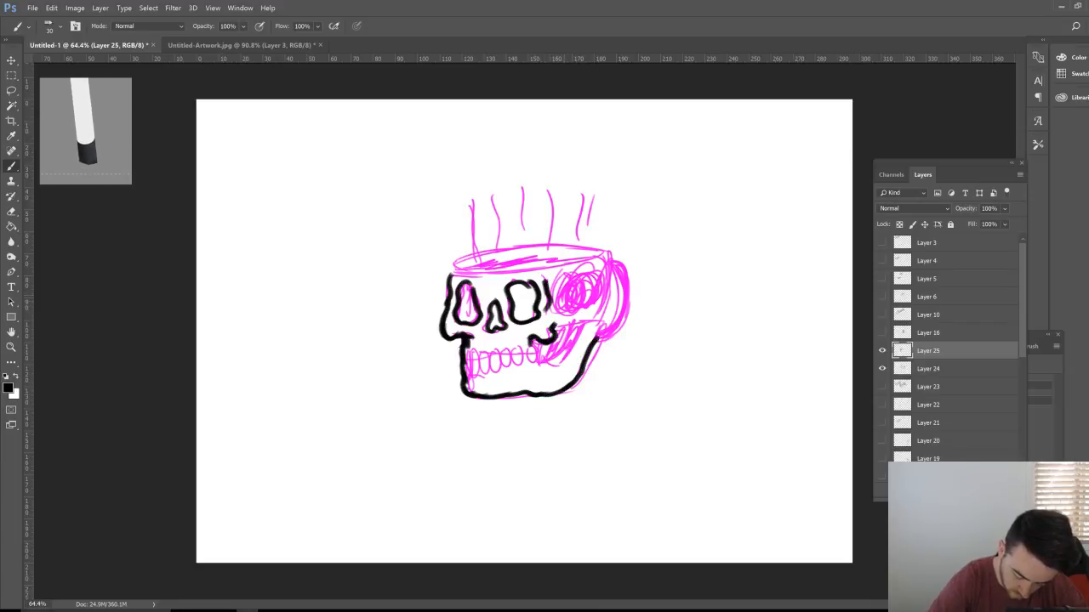
mouse_move(551, 327)
left_mouse_down()
mouse_move(590, 321)
mouse_move(558, 361)
mouse_move(544, 340)
mouse_move(527, 365)
mouse_move(536, 344)
mouse_move(516, 362)
mouse_move(522, 347)
mouse_move(505, 348)
mouse_move(511, 367)
mouse_move(498, 349)
mouse_move(492, 367)
mouse_move(481, 351)
mouse_move(490, 373)
mouse_move(467, 362)
mouse_move(480, 350)
mouse_move(468, 370)
mouse_move(562, 352)
mouse_move(563, 330)
mouse_move(551, 347)
mouse_move(570, 328)
left_mouse_up()
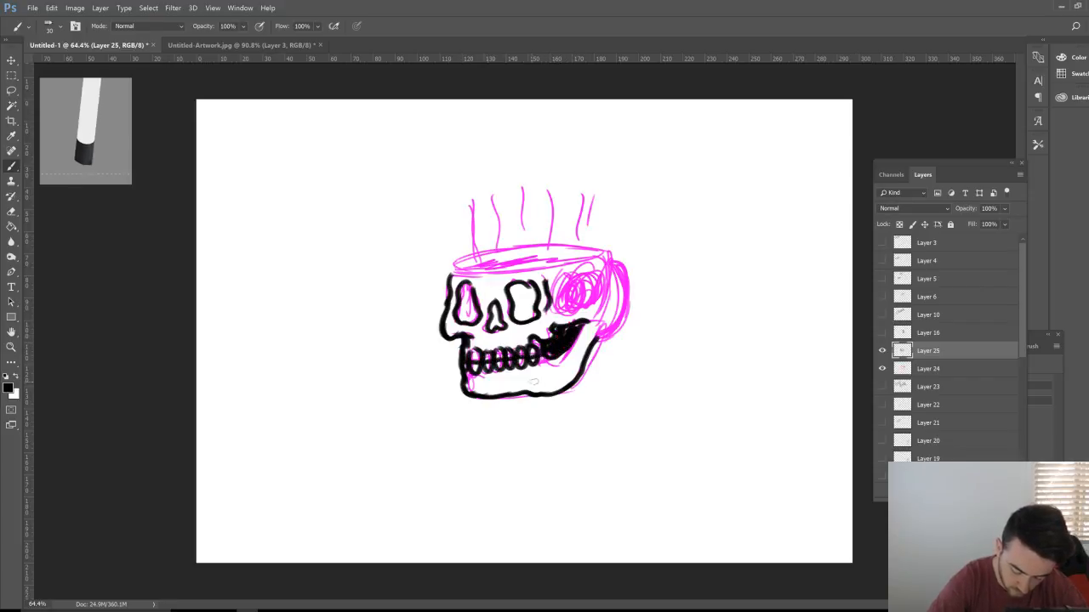
mouse_move(481, 382)
left_mouse_down()
mouse_move(558, 376)
mouse_move(593, 336)
left_mouse_up()
mouse_move(546, 287)
left_mouse_down()
mouse_move(570, 272)
mouse_move(564, 313)
mouse_move(595, 287)
mouse_move(582, 272)
mouse_move(553, 306)
mouse_move(581, 280)
mouse_move(595, 302)
mouse_move(561, 289)
mouse_move(598, 296)
mouse_move(514, 302)
mouse_move(517, 315)
mouse_move(536, 284)
mouse_move(496, 330)
mouse_move(510, 319)
left_mouse_up()
left_click_drag(462, 288, 470, 322)
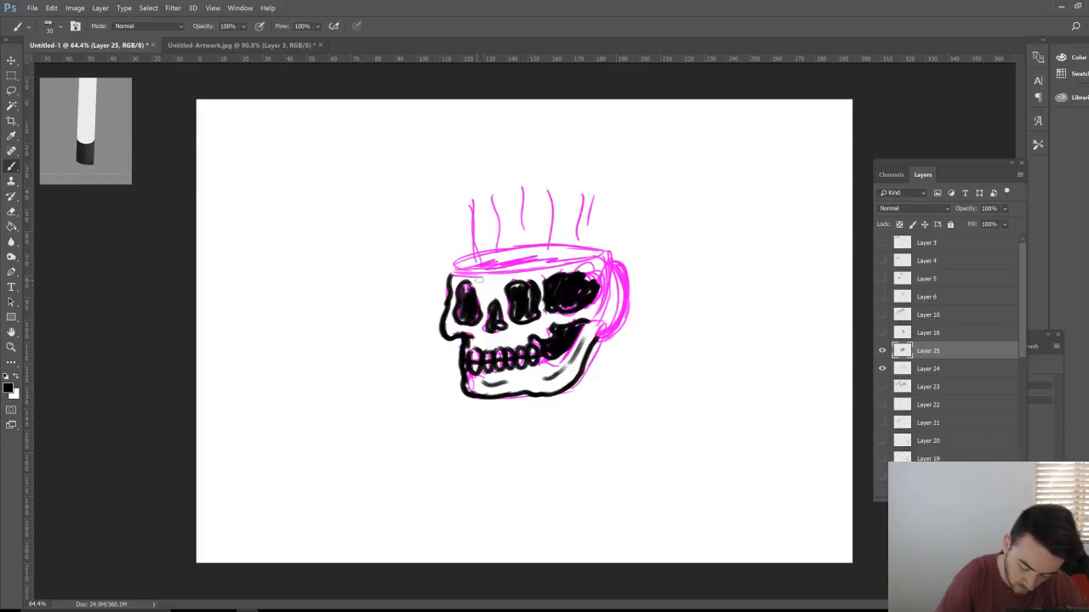
mouse_move(589, 277)
left_mouse_down()
mouse_move(595, 307)
mouse_move(600, 281)
left_mouse_up()
Step: Ink the skull's right edge up to the cup rim and the steam lines, then hide Layer 24
left_click_drag(597, 337, 610, 253)
mouse_move(449, 286)
left_mouse_down()
mouse_move(466, 269)
mouse_move(605, 257)
mouse_move(575, 243)
mouse_move(493, 245)
mouse_move(466, 254)
mouse_move(454, 274)
mouse_move(591, 262)
mouse_move(468, 267)
mouse_move(548, 265)
mouse_move(476, 270)
mouse_move(521, 270)
mouse_move(473, 201)
left_mouse_up()
left_click_drag(478, 257, 472, 207)
mouse_move(505, 242)
left_mouse_down()
mouse_move(497, 181)
mouse_move(517, 211)
mouse_move(517, 200)
left_mouse_up()
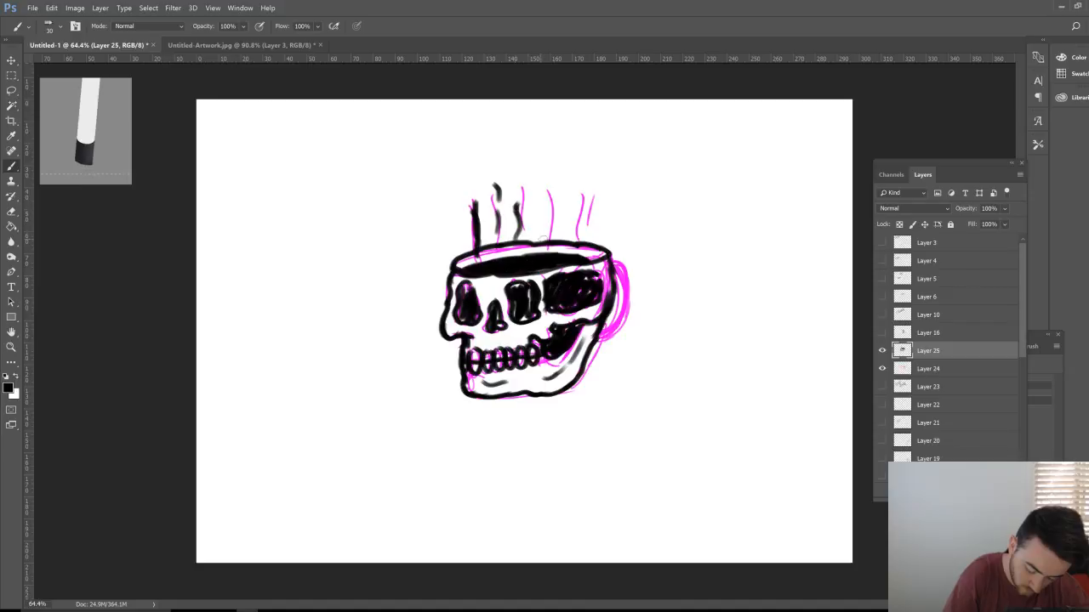
mouse_move(539, 242)
left_mouse_down()
mouse_move(527, 186)
mouse_move(552, 201)
left_mouse_up()
left_click_drag(582, 236, 583, 181)
left_click(882, 368)
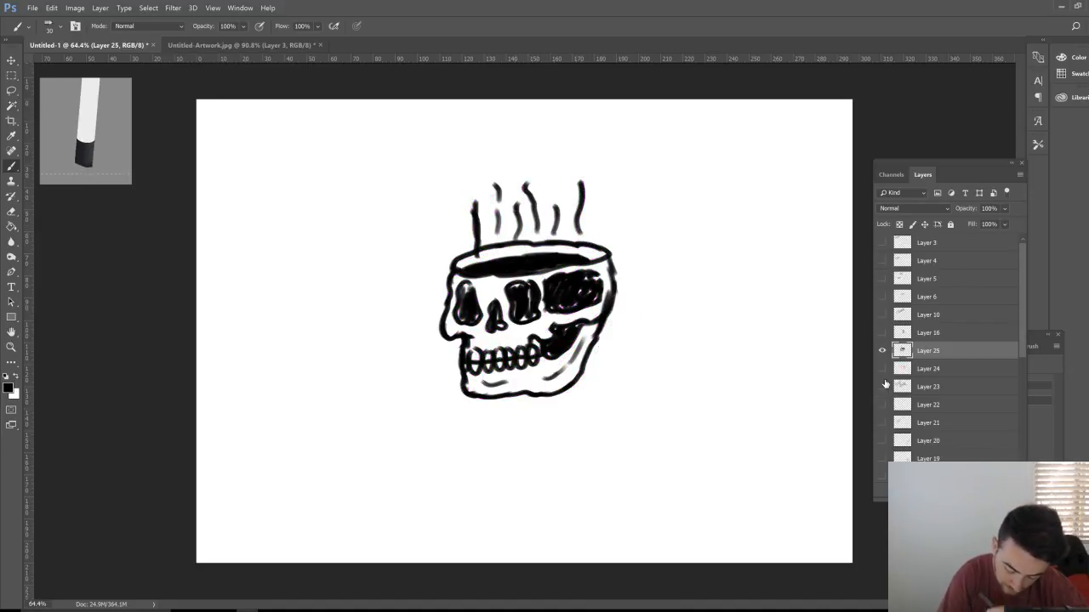
Step: Zoom in closer and ink a thick, solid black mug handle right of the skull
key("z")
left_click(621, 300)
key("b")
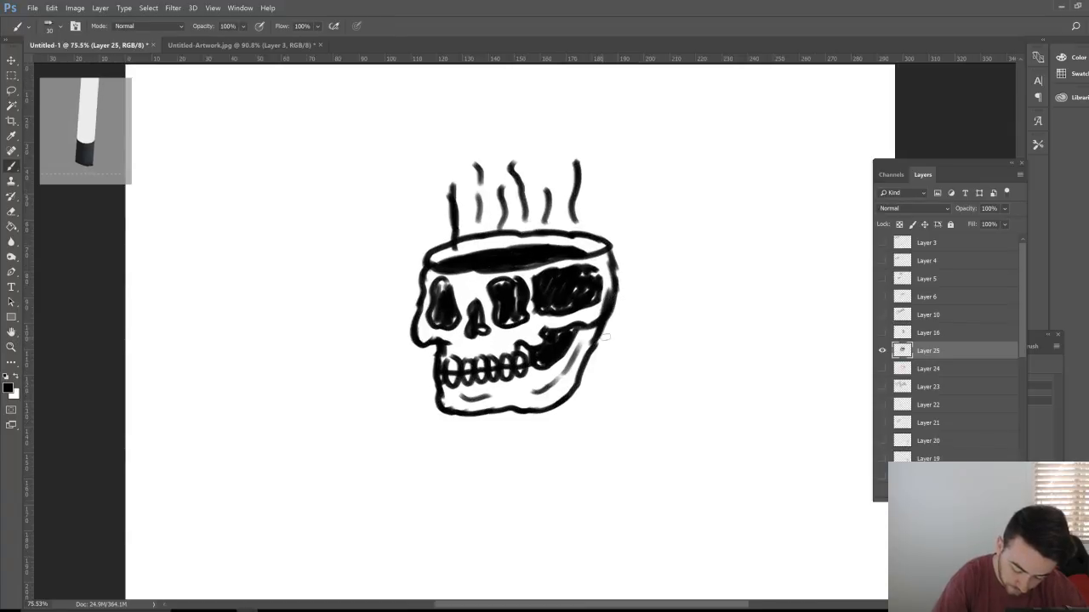
mouse_move(598, 340)
left_mouse_down()
mouse_move(632, 318)
mouse_move(632, 269)
left_mouse_up()
mouse_move(613, 256)
left_mouse_down()
mouse_move(631, 268)
mouse_move(640, 306)
mouse_move(595, 344)
mouse_move(645, 312)
mouse_move(647, 284)
mouse_move(612, 256)
left_mouse_up()
mouse_move(595, 351)
left_mouse_down()
mouse_move(638, 328)
mouse_move(647, 293)
mouse_move(612, 255)
left_mouse_up()
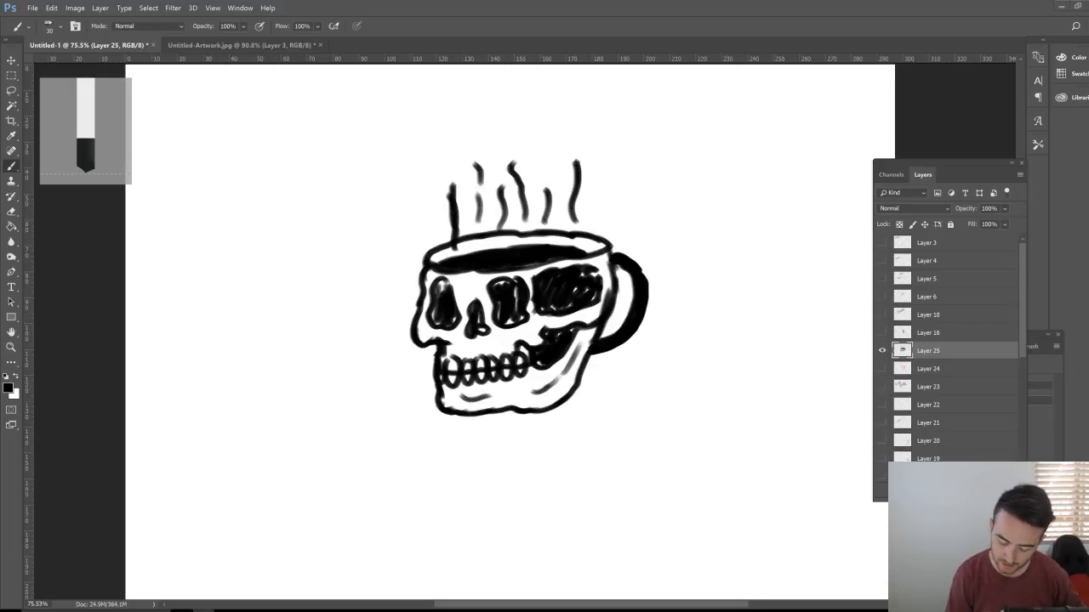
Step: On new Layer 26, draw the second skull's eye sockets, cheeks and lower jaw top right
key("ctrl+shift+alt+n")
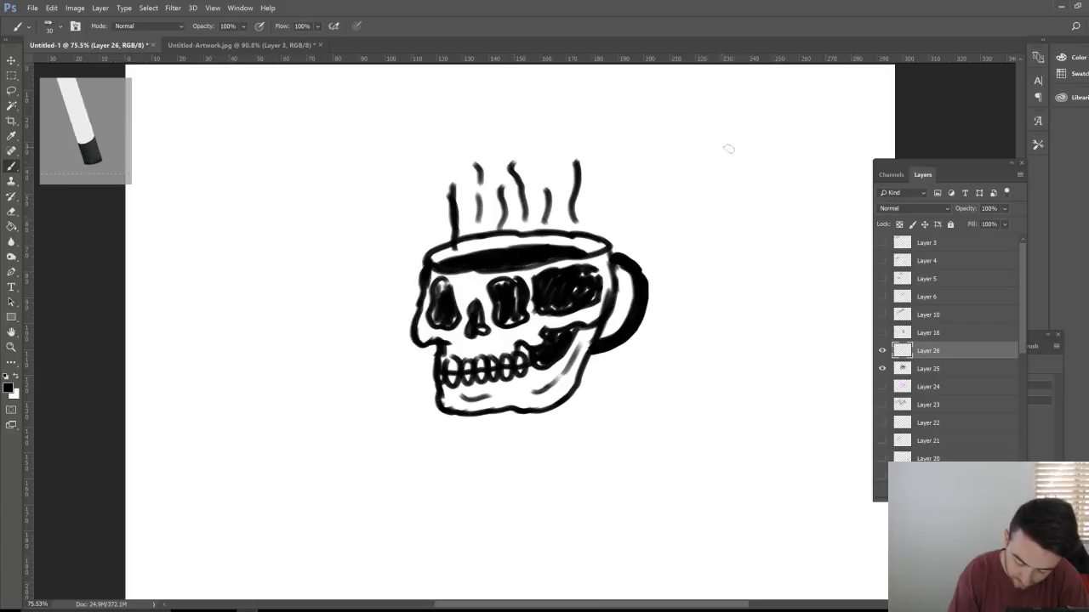
mouse_move(735, 160)
left_mouse_down()
mouse_move(728, 151)
mouse_move(713, 201)
mouse_move(744, 193)
mouse_move(731, 158)
mouse_move(761, 181)
mouse_move(746, 211)
mouse_move(765, 213)
mouse_move(763, 174)
mouse_move(779, 193)
mouse_move(805, 196)
mouse_move(808, 166)
mouse_move(788, 144)
left_mouse_up()
mouse_move(723, 133)
left_mouse_down()
mouse_move(696, 193)
mouse_move(700, 210)
mouse_move(723, 218)
left_mouse_up()
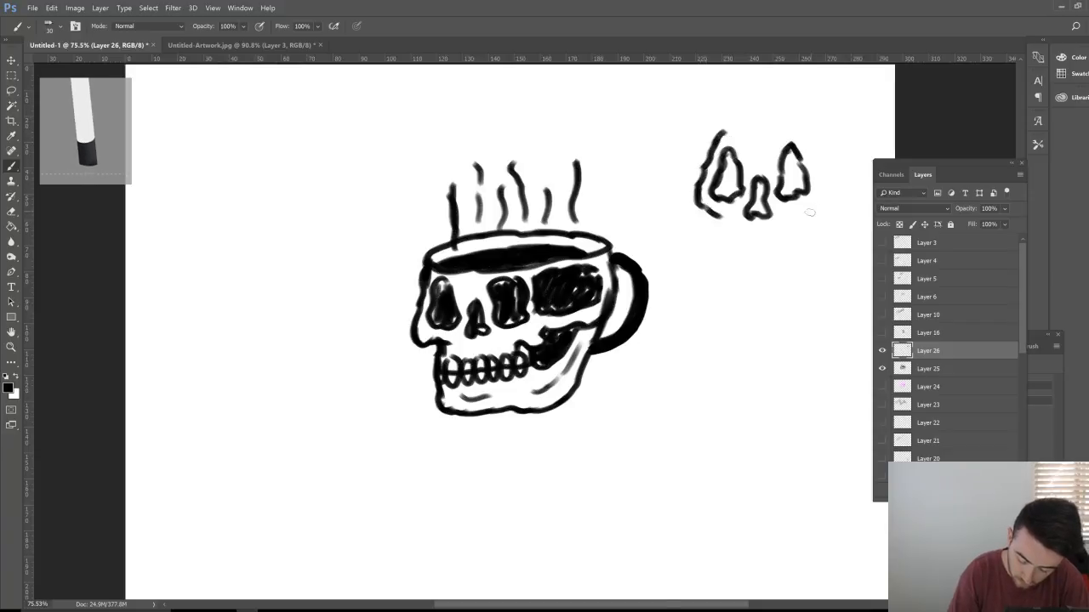
mouse_move(795, 215)
left_mouse_down()
mouse_move(817, 209)
mouse_move(825, 191)
mouse_move(824, 146)
left_mouse_up()
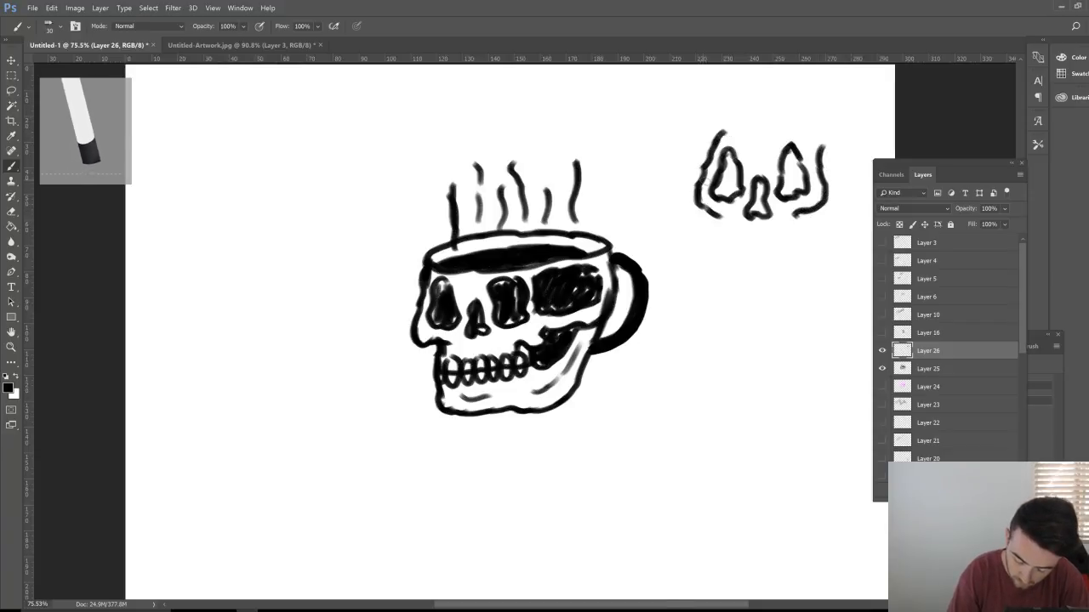
mouse_move(706, 177)
left_mouse_down()
mouse_move(696, 213)
mouse_move(722, 222)
mouse_move(716, 242)
left_mouse_up()
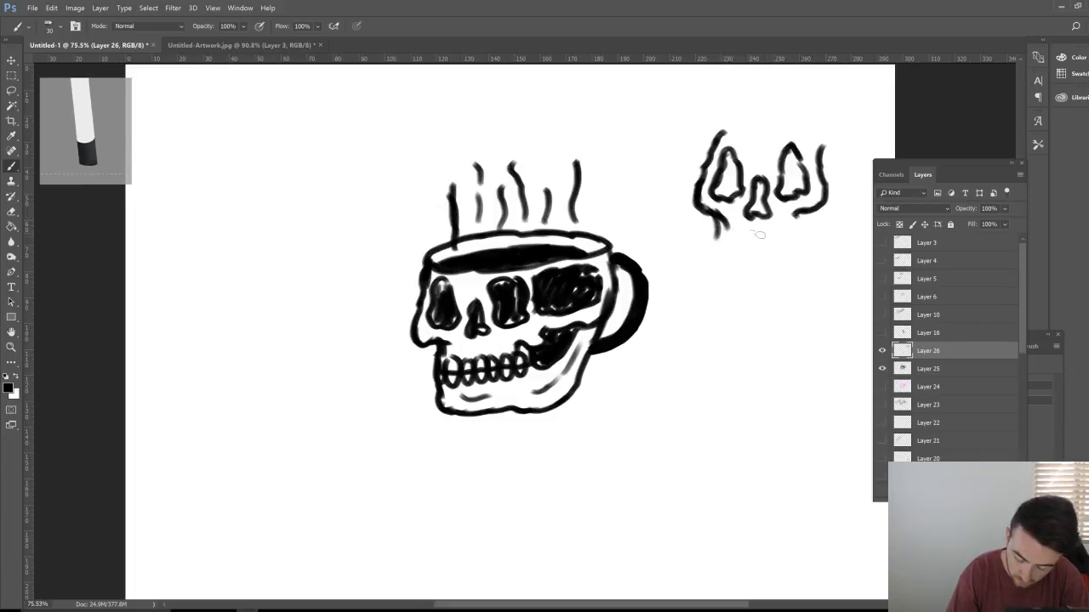
left_click_drag(788, 230, 801, 211)
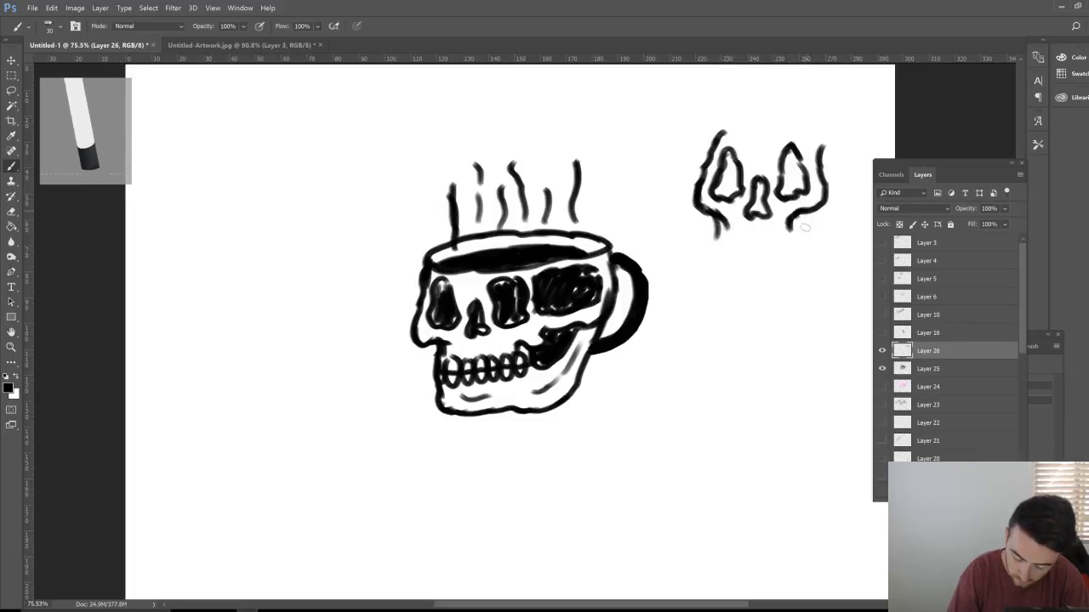
mouse_move(701, 205)
left_mouse_down()
mouse_move(706, 243)
mouse_move(732, 265)
mouse_move(782, 266)
mouse_move(818, 212)
left_mouse_up()
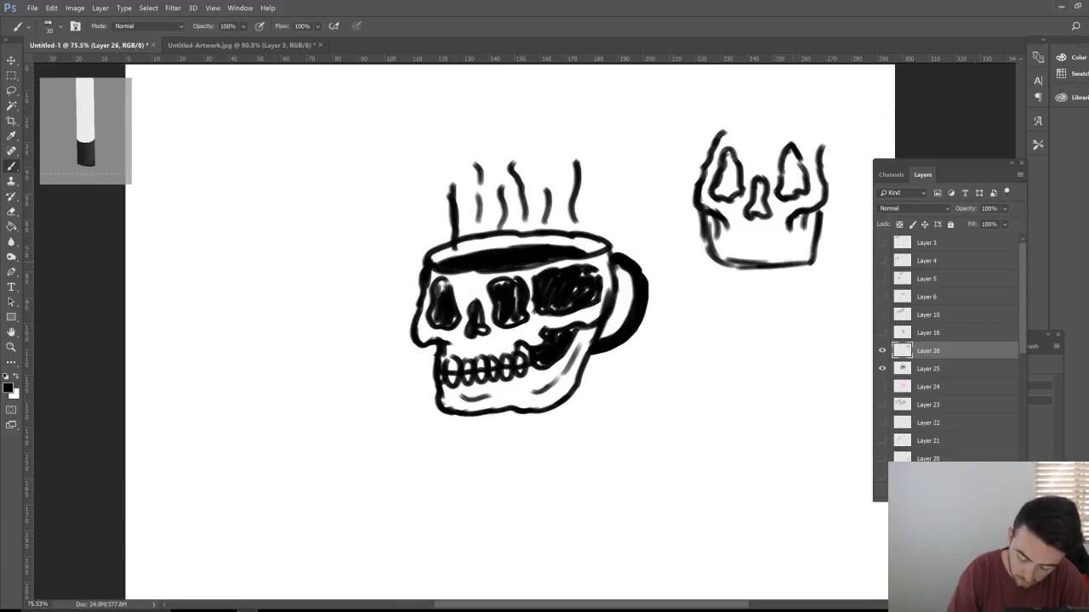
mouse_move(725, 228)
left_mouse_down()
mouse_move(730, 241)
mouse_move(787, 242)
mouse_move(743, 238)
mouse_move(788, 233)
mouse_move(750, 246)
mouse_move(796, 232)
mouse_move(727, 238)
mouse_move(799, 227)
mouse_move(803, 216)
left_mouse_up()
Step: Add teeth, outline the second skull's cranium, and draw a crack across its forehead
mouse_move(709, 174)
left_mouse_down()
mouse_move(701, 136)
mouse_move(713, 112)
left_mouse_up()
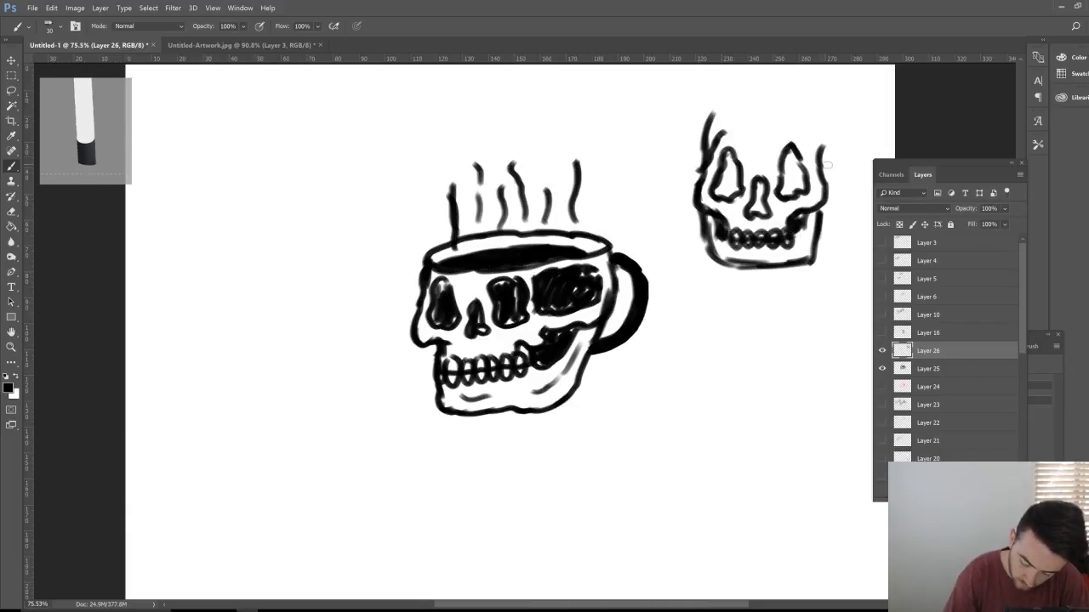
mouse_move(825, 165)
left_mouse_down()
mouse_move(827, 127)
mouse_move(803, 92)
mouse_move(759, 85)
left_mouse_up()
mouse_move(697, 136)
left_mouse_down()
mouse_move(798, 90)
mouse_move(823, 144)
left_mouse_up()
left_click_drag(830, 187, 823, 129)
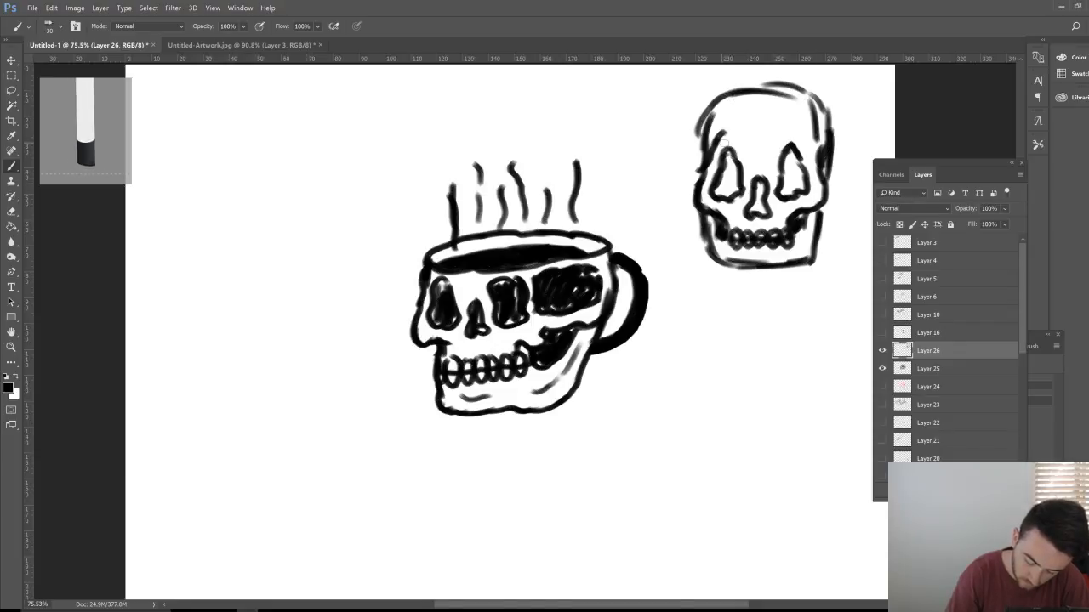
mouse_move(716, 168)
left_mouse_down()
mouse_move(698, 119)
mouse_move(790, 96)
left_mouse_up()
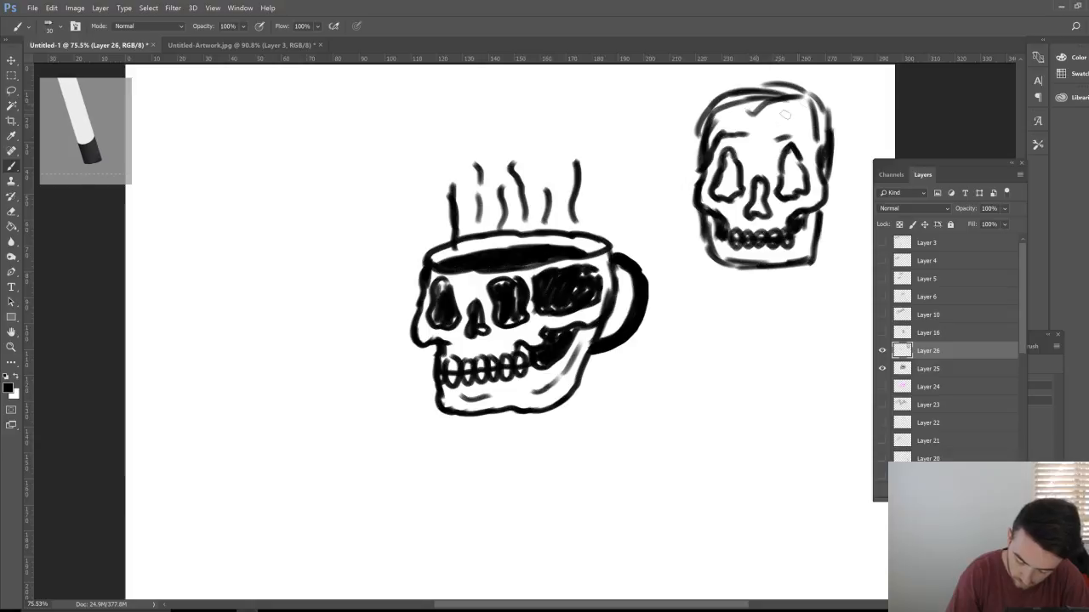
mouse_move(810, 94)
left_mouse_down()
mouse_move(753, 114)
mouse_move(769, 128)
mouse_move(772, 104)
mouse_move(805, 90)
left_mouse_up()
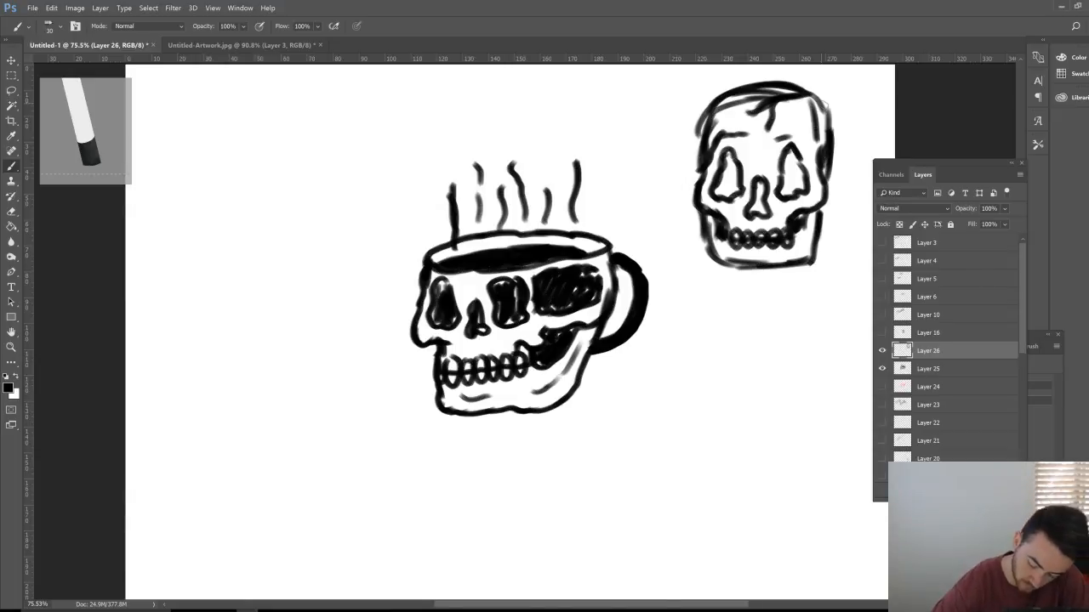
Step: Nudge the second skull into position and pan the page to reveal its right side
key("v")
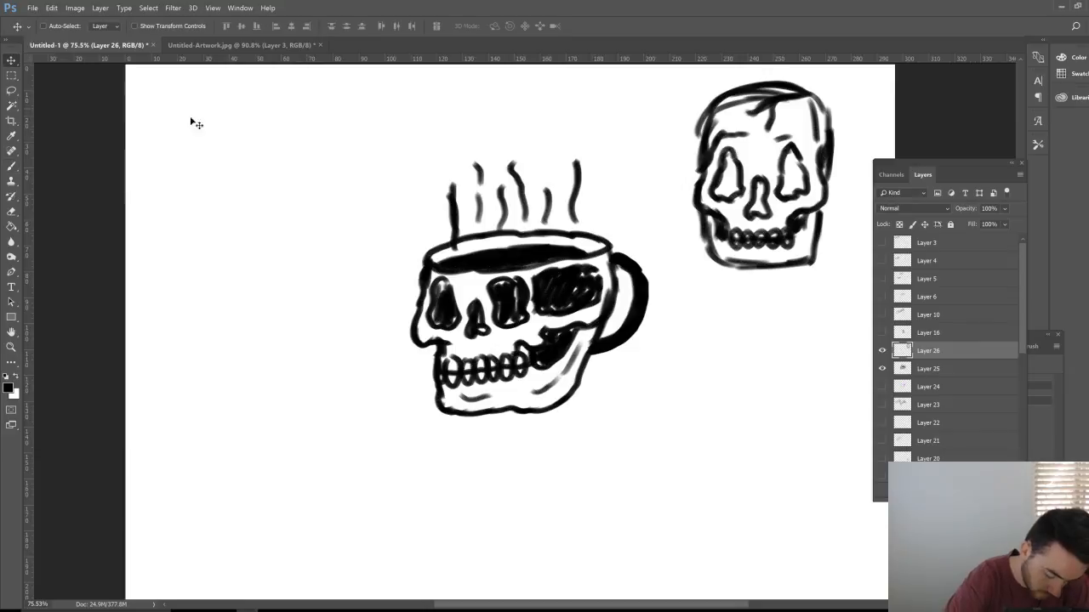
mouse_move(709, 297)
left_mouse_down()
mouse_move(510, 286)
mouse_move(724, 287)
left_mouse_up()
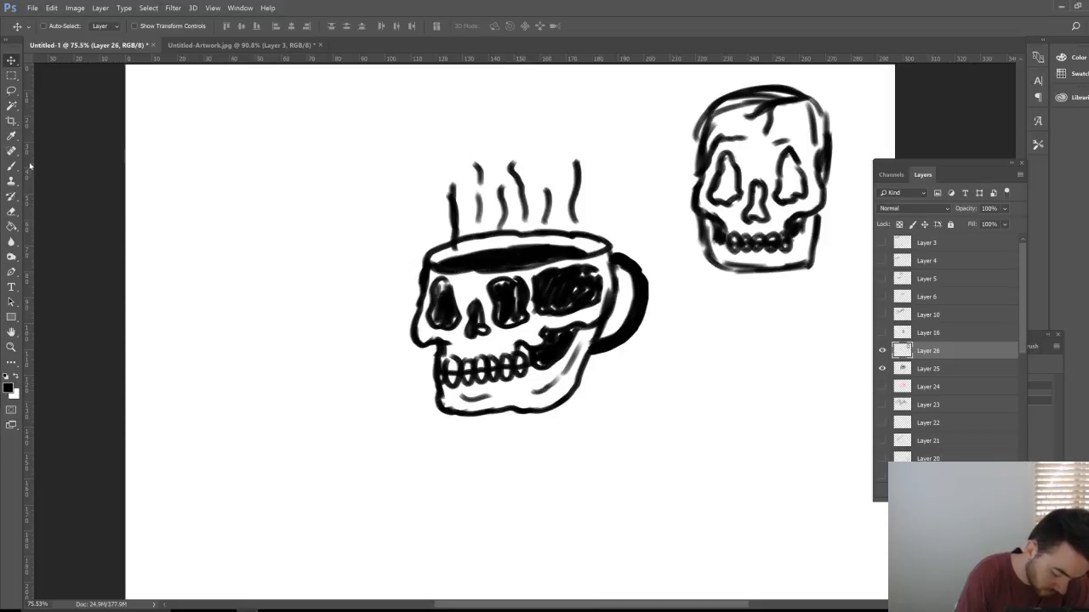
left_click(11, 332)
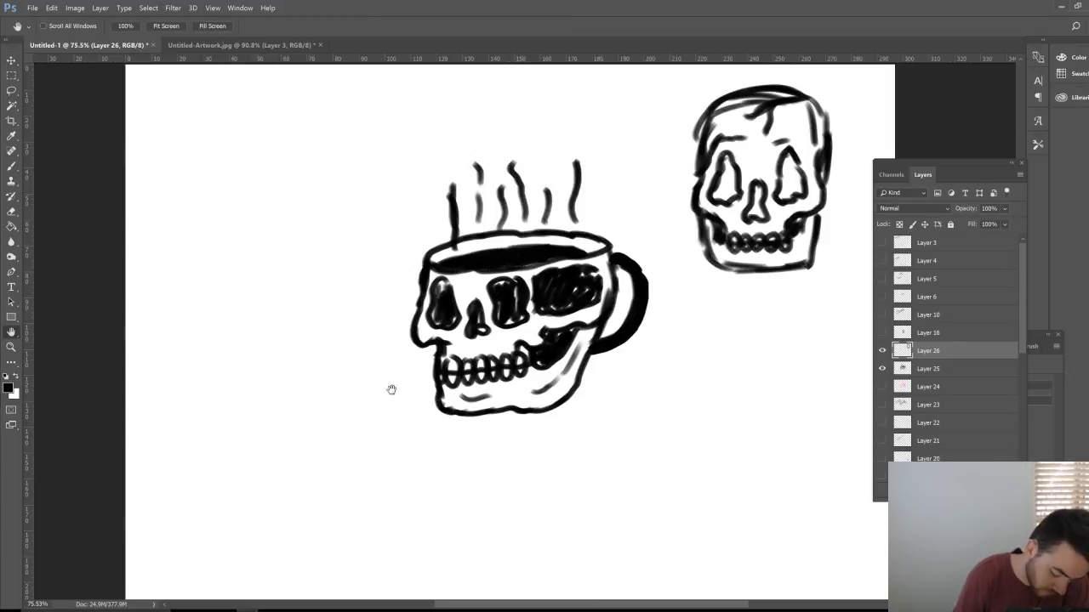
left_click_drag(391, 389, 379, 423)
Step: Brush a flourished cursive M below the second skull, right of the mug
left_click(11, 166)
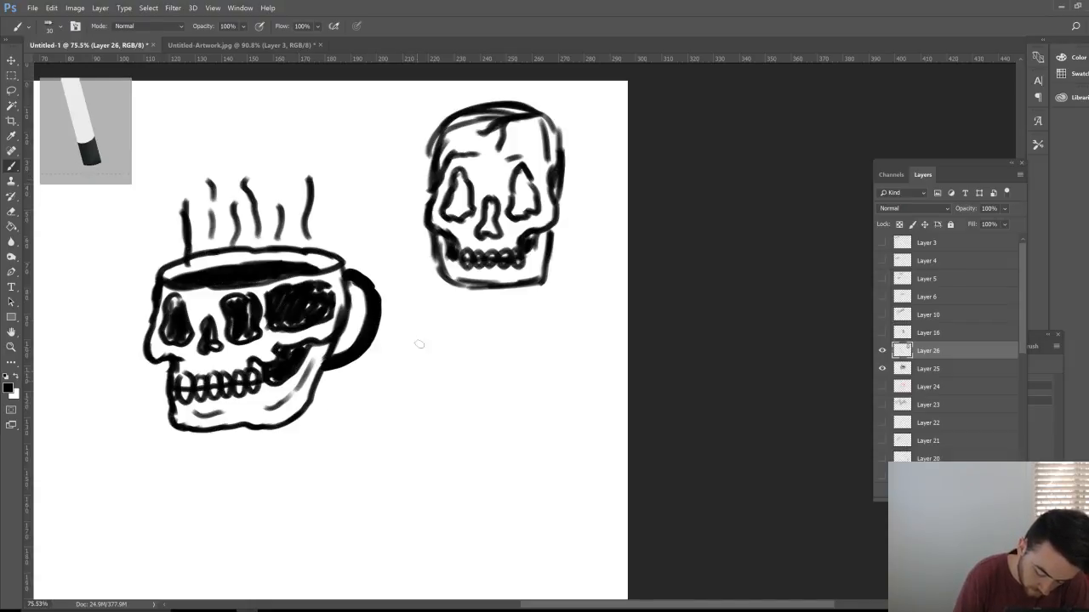
mouse_move(425, 414)
left_mouse_down()
mouse_move(424, 384)
mouse_move(444, 368)
mouse_move(454, 372)
mouse_move(434, 441)
mouse_move(489, 367)
mouse_move(470, 425)
mouse_move(517, 364)
mouse_move(502, 415)
mouse_move(508, 454)
mouse_move(524, 436)
left_mouse_up()
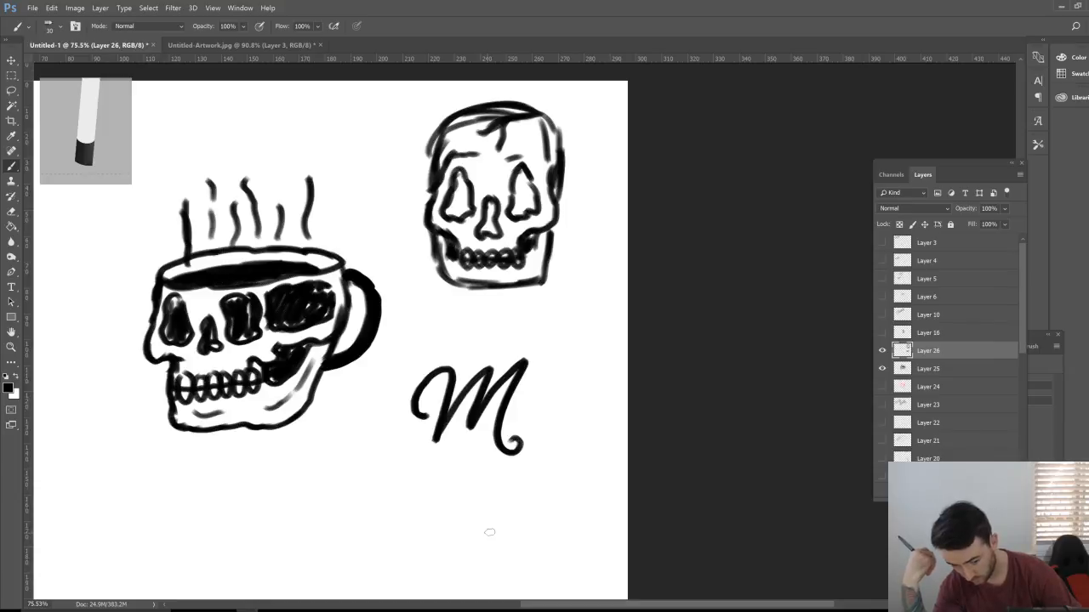
key("space")
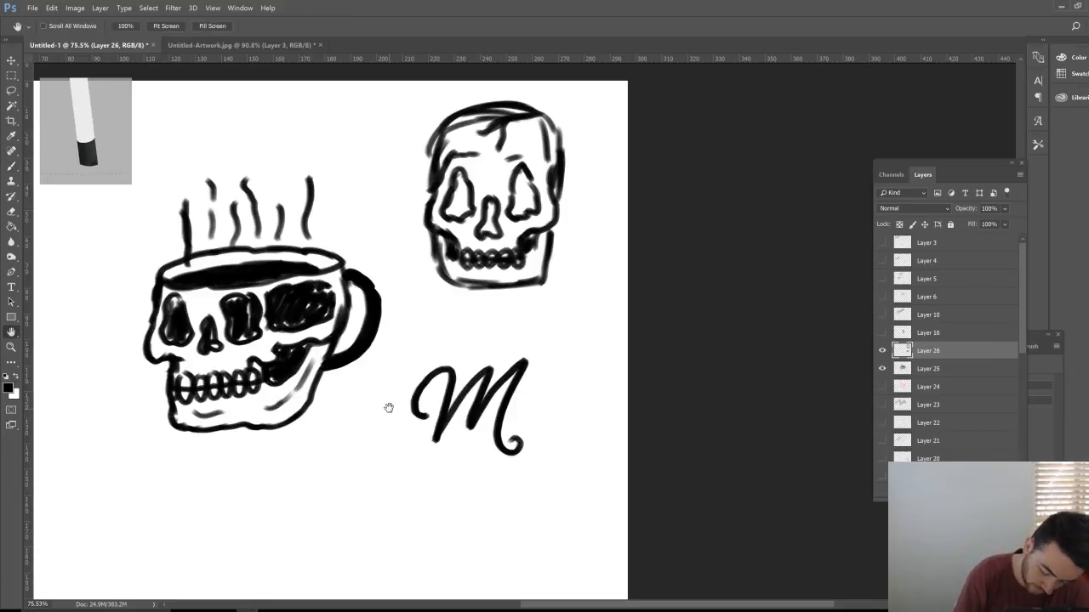
Step: Brush a curly cursive R and a K with a curling leg beneath the M
mouse_move(394, 402)
left_mouse_down()
mouse_move(497, 450)
mouse_move(680, 438)
mouse_move(492, 255)
left_mouse_up()
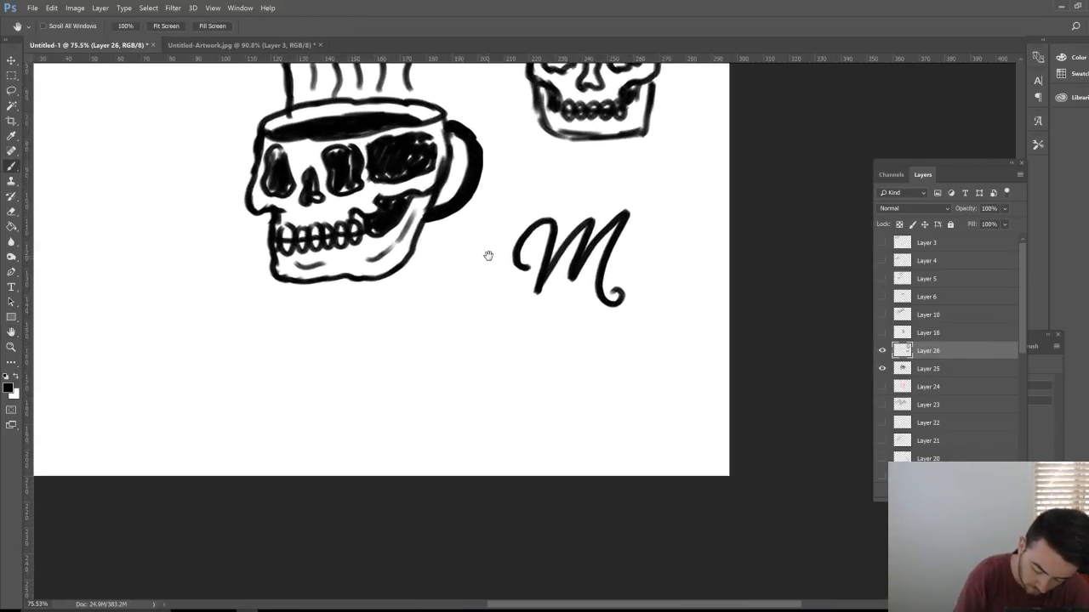
mouse_move(471, 325)
left_mouse_down()
mouse_move(409, 422)
mouse_move(378, 404)
mouse_move(402, 373)
mouse_move(422, 299)
mouse_move(478, 281)
mouse_move(513, 300)
mouse_move(505, 345)
mouse_move(459, 373)
mouse_move(497, 441)
mouse_move(518, 447)
mouse_move(556, 420)
mouse_move(550, 388)
mouse_move(526, 388)
mouse_move(519, 416)
mouse_move(552, 405)
mouse_move(536, 403)
left_mouse_up()
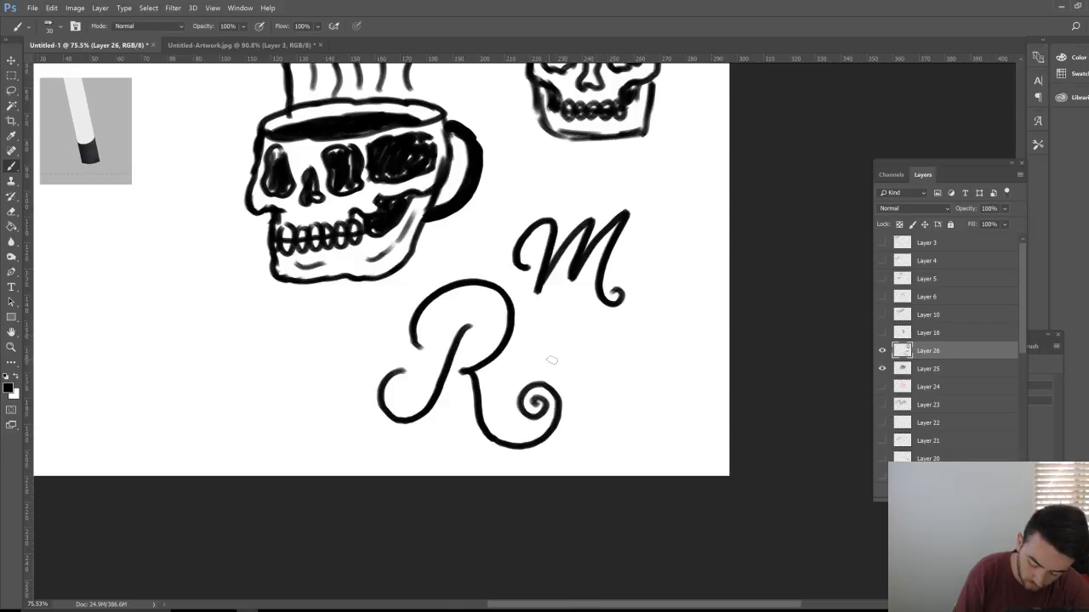
mouse_move(574, 360)
left_mouse_down()
mouse_move(554, 356)
mouse_move(643, 319)
mouse_move(603, 411)
mouse_move(571, 439)
left_mouse_up()
mouse_move(717, 335)
left_mouse_down()
mouse_move(629, 390)
mouse_move(667, 429)
mouse_move(695, 423)
mouse_move(702, 393)
left_mouse_up()
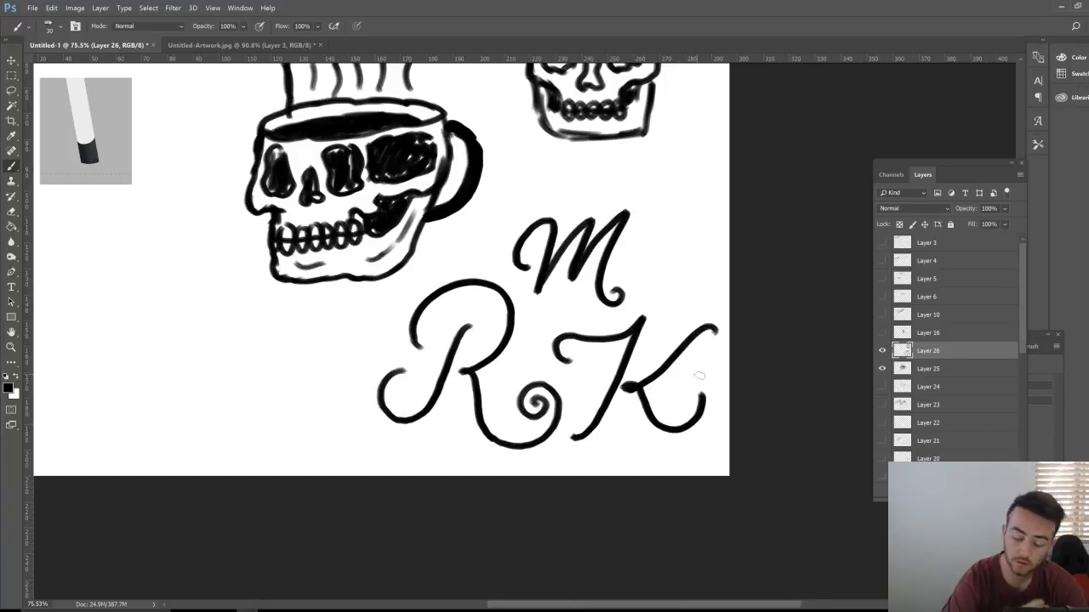
key("h")
scroll(400, 194, "down", 3)
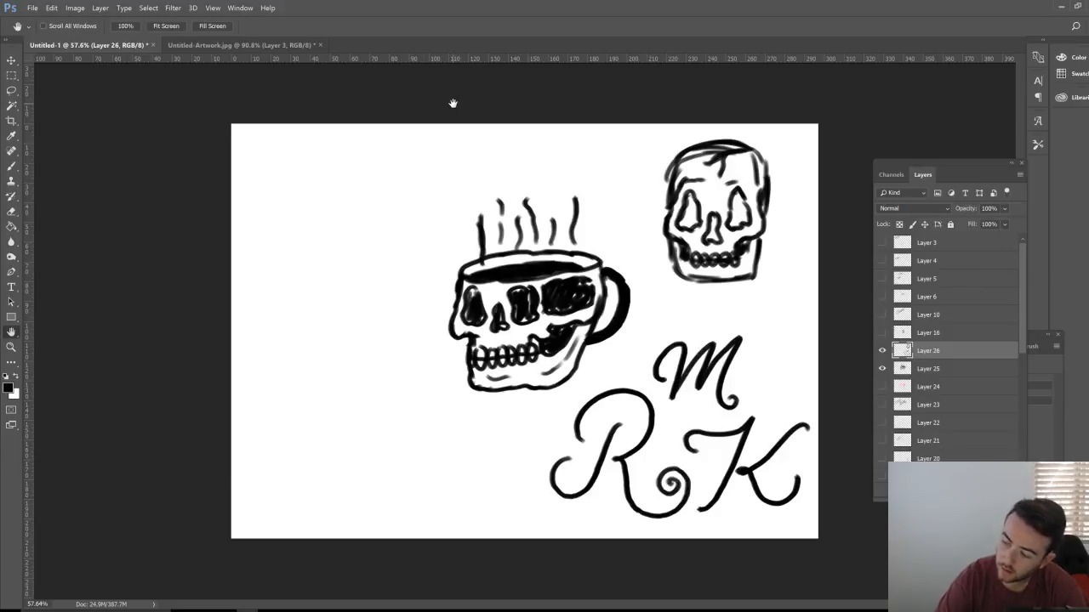
scroll(437, 176, "up", 2)
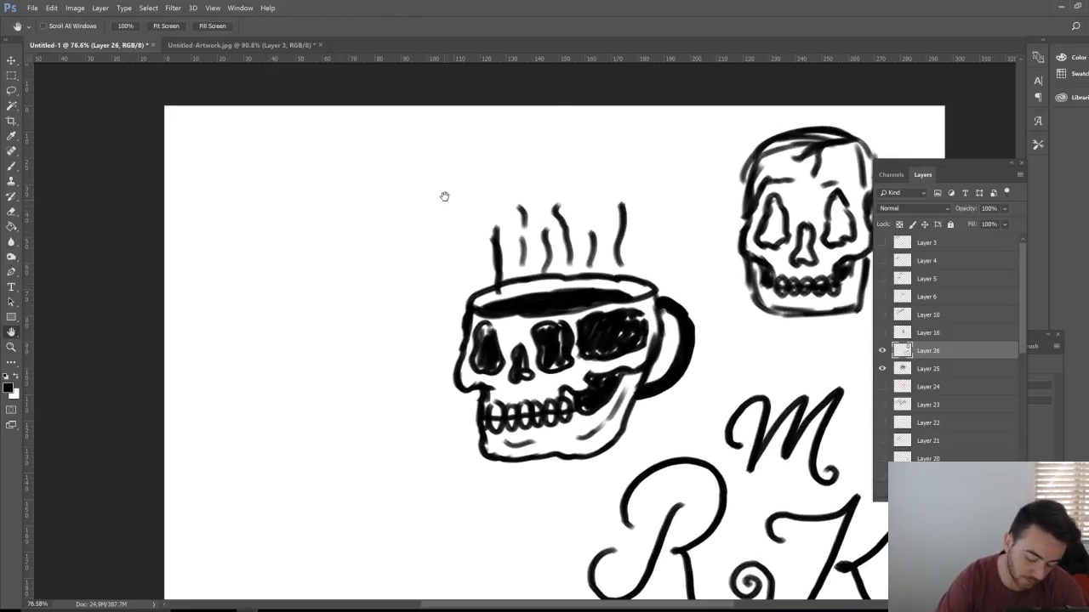
Step: Sketch practice script I, P and p letters with a flourish left of the mug
left_click_drag(444, 196, 486, 209)
key("b")
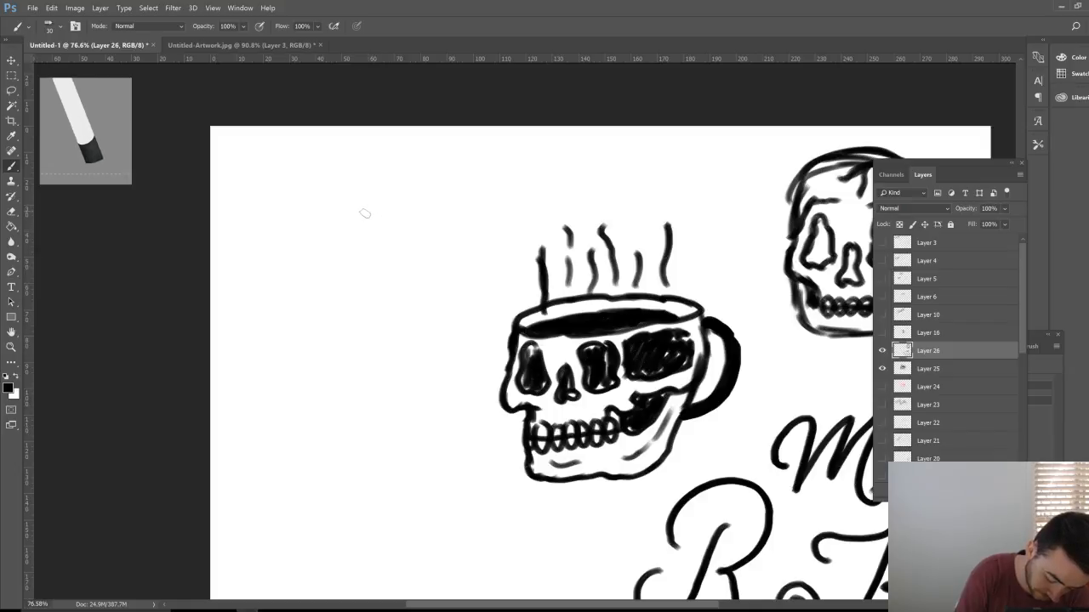
left_click_drag(360, 210, 346, 294)
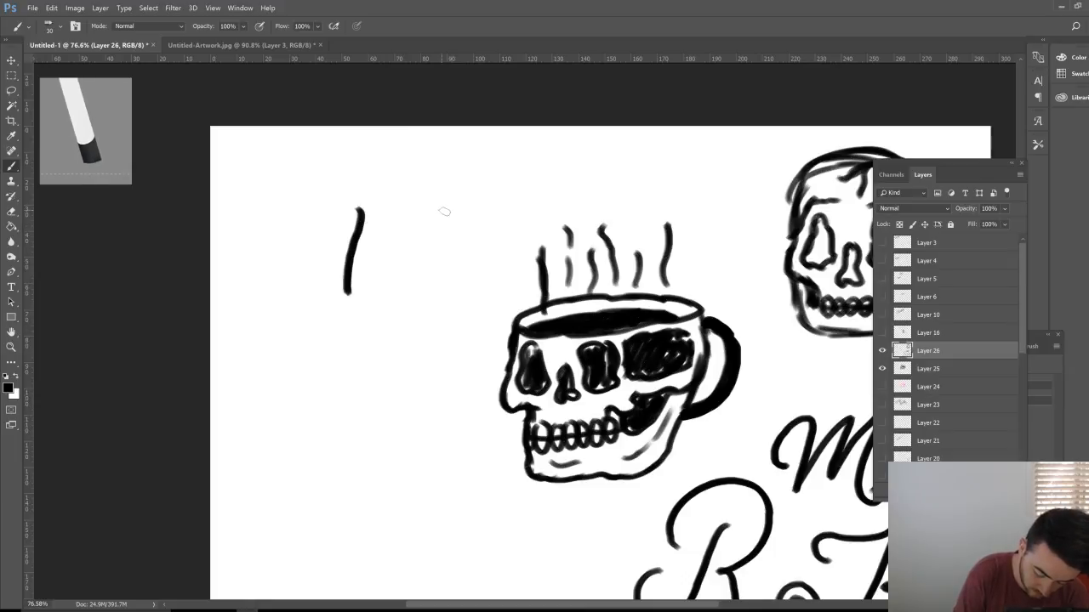
left_click_drag(442, 210, 436, 295)
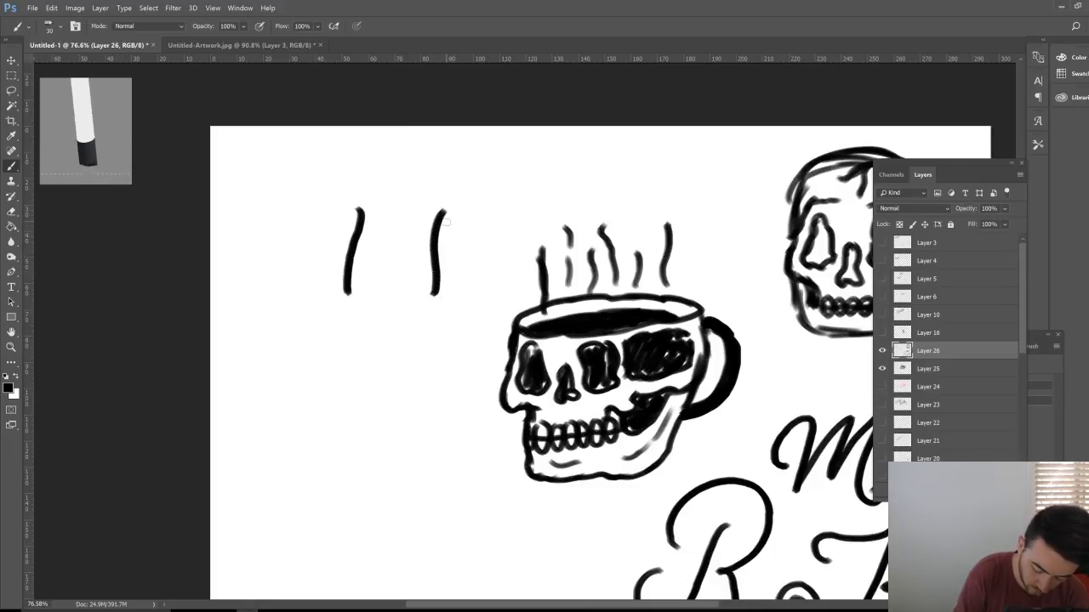
mouse_move(417, 223)
left_mouse_down()
mouse_move(430, 192)
mouse_move(462, 182)
mouse_move(472, 208)
mouse_move(457, 231)
left_mouse_up()
left_click_drag(405, 349, 356, 439)
mouse_move(369, 366)
left_mouse_down()
mouse_move(387, 337)
mouse_move(429, 327)
mouse_move(442, 370)
mouse_move(418, 395)
mouse_move(393, 394)
mouse_move(430, 396)
mouse_move(442, 360)
left_mouse_up()
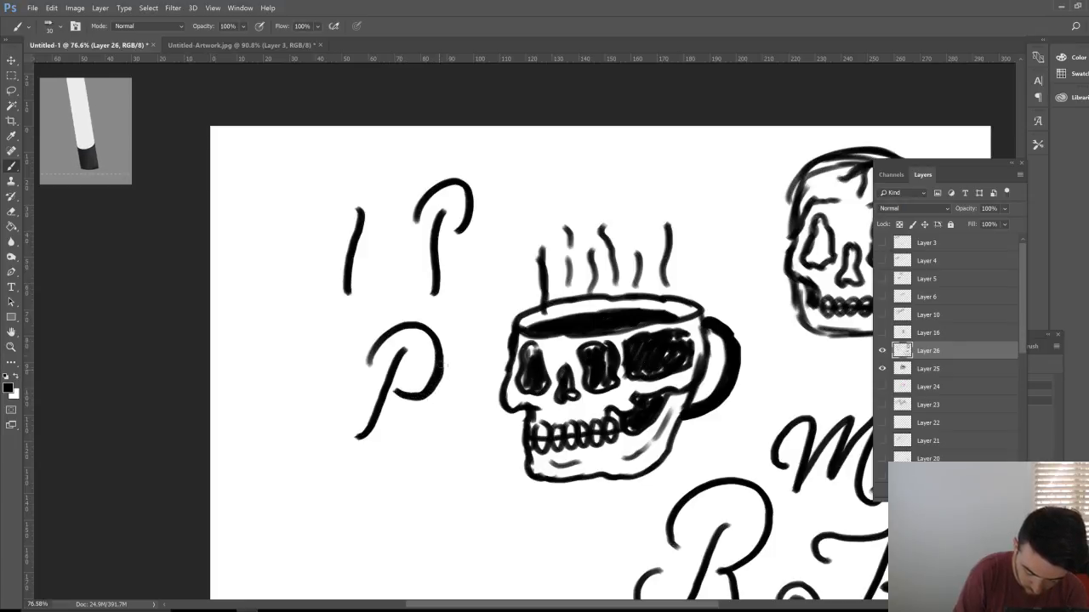
left_click_drag(397, 419, 452, 391)
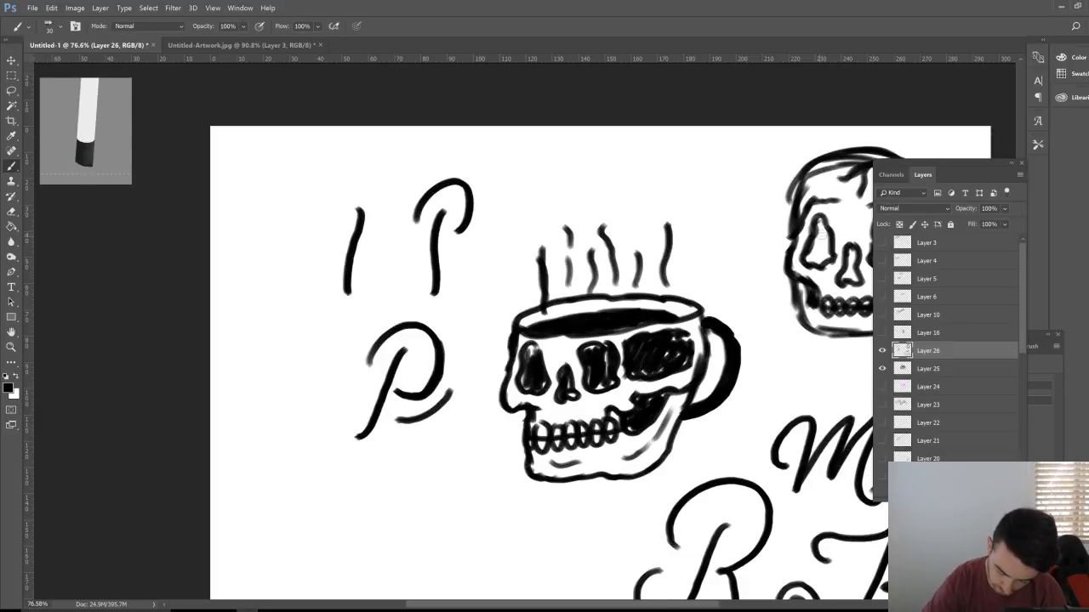
Step: Shade the second skull's eye sockets solid black
mouse_move(807, 265)
left_mouse_down()
mouse_move(835, 251)
mouse_move(829, 243)
left_mouse_up()
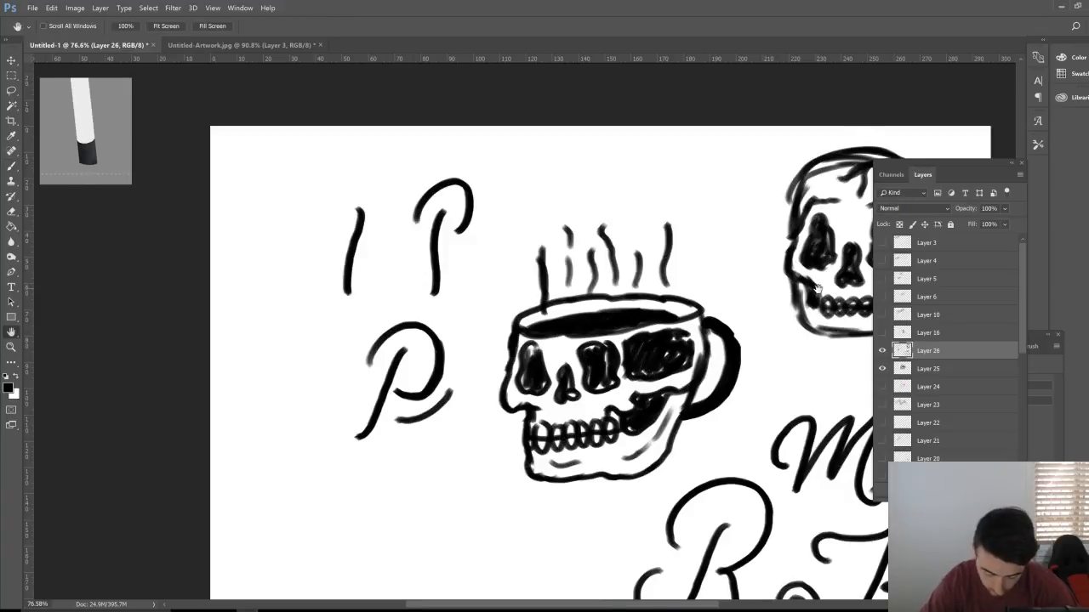
left_click_drag(763, 271, 340, 317)
mouse_move(459, 271)
left_mouse_down()
mouse_move(464, 298)
mouse_move(464, 279)
mouse_move(468, 298)
mouse_move(463, 266)
mouse_move(475, 300)
mouse_move(509, 279)
left_mouse_up()
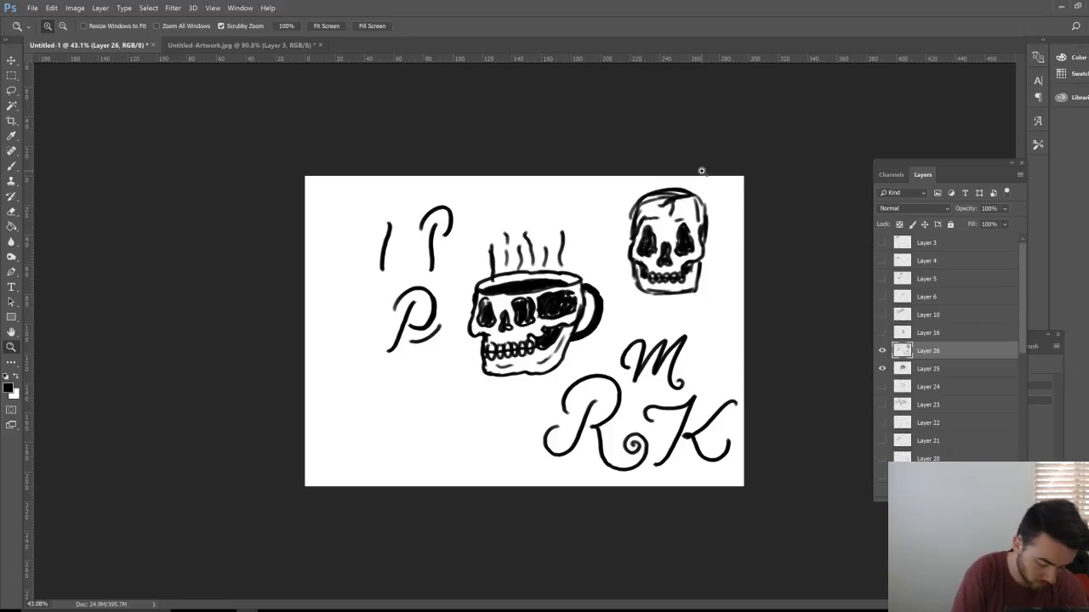
Step: Lasso the trial letters left of the mug, delete them, and deselect
left_click(12, 90)
mouse_move(383, 393)
left_mouse_down()
mouse_move(451, 377)
mouse_move(467, 259)
mouse_move(317, 266)
mouse_move(410, 402)
left_mouse_up()
key("Delete")
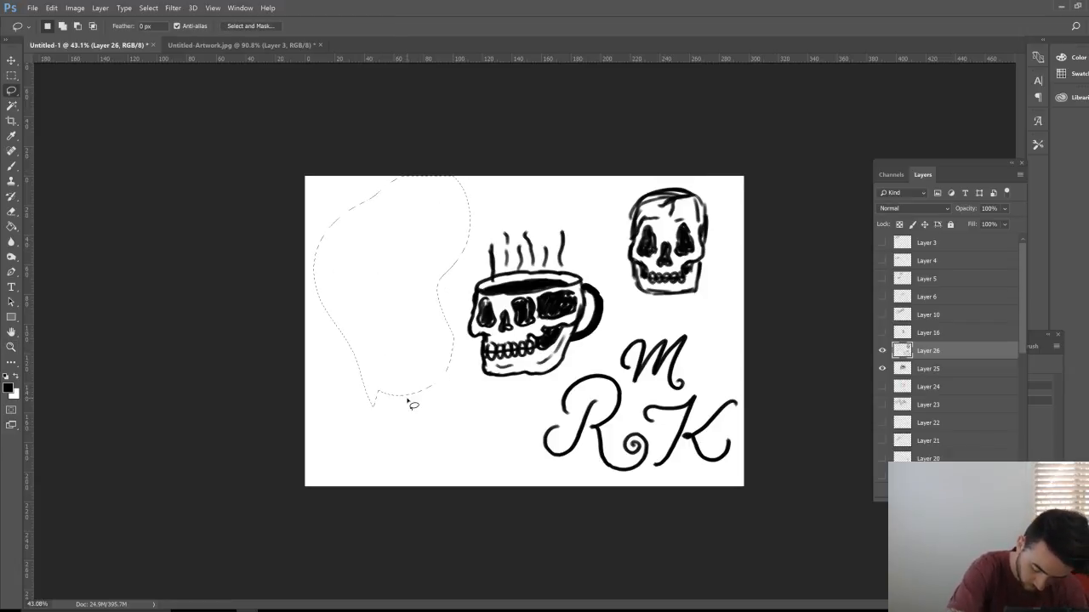
key("ctrl+d")
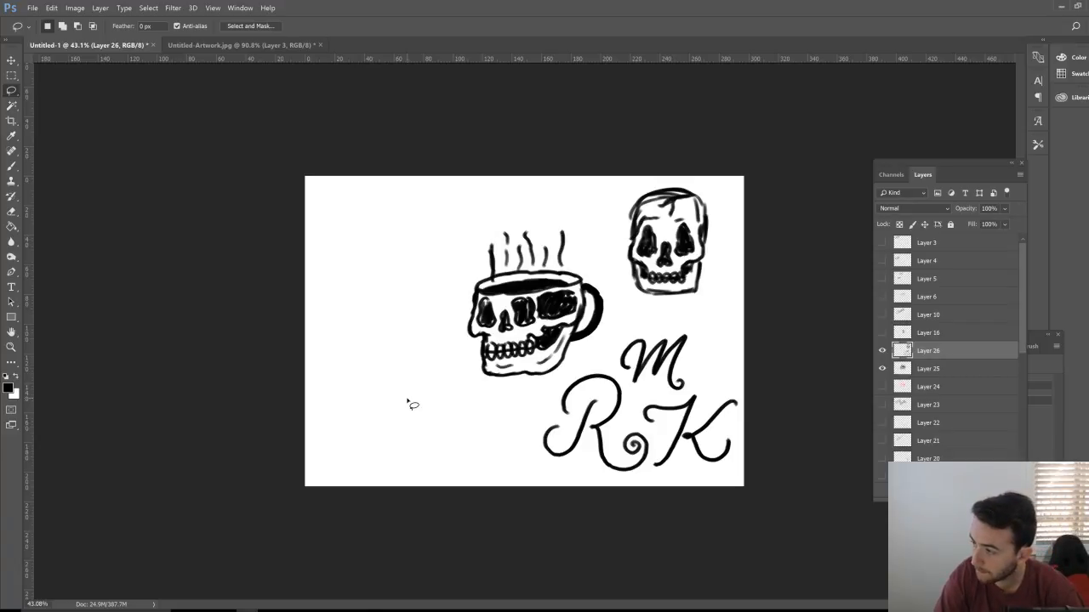
Step: Zoom into the empty area and brush the cursive word 'Pret' upper left of the mug
key("z")
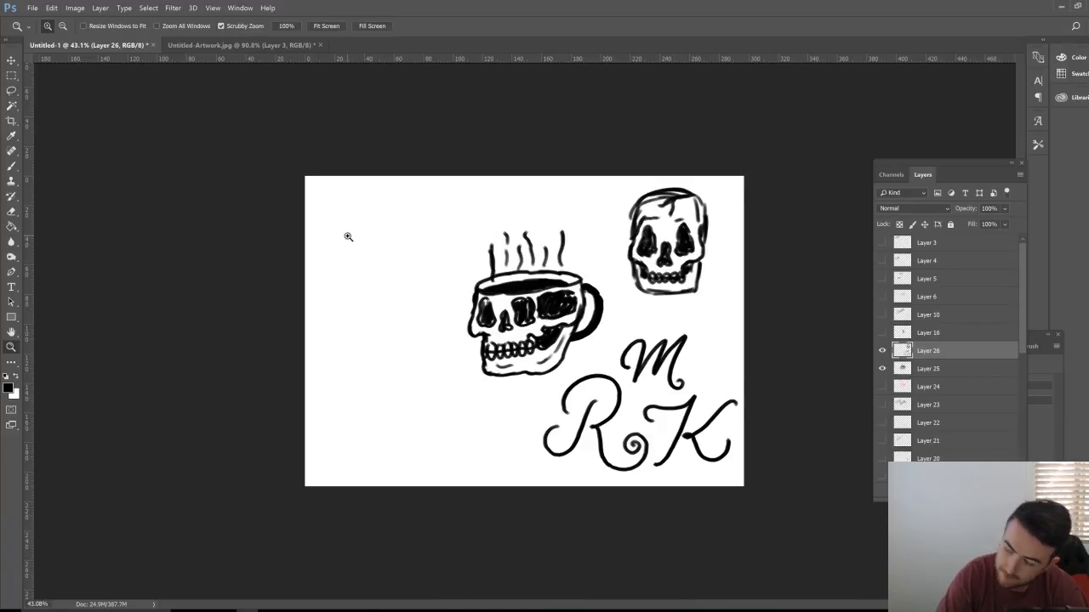
left_click_drag(347, 236, 388, 213)
key("b")
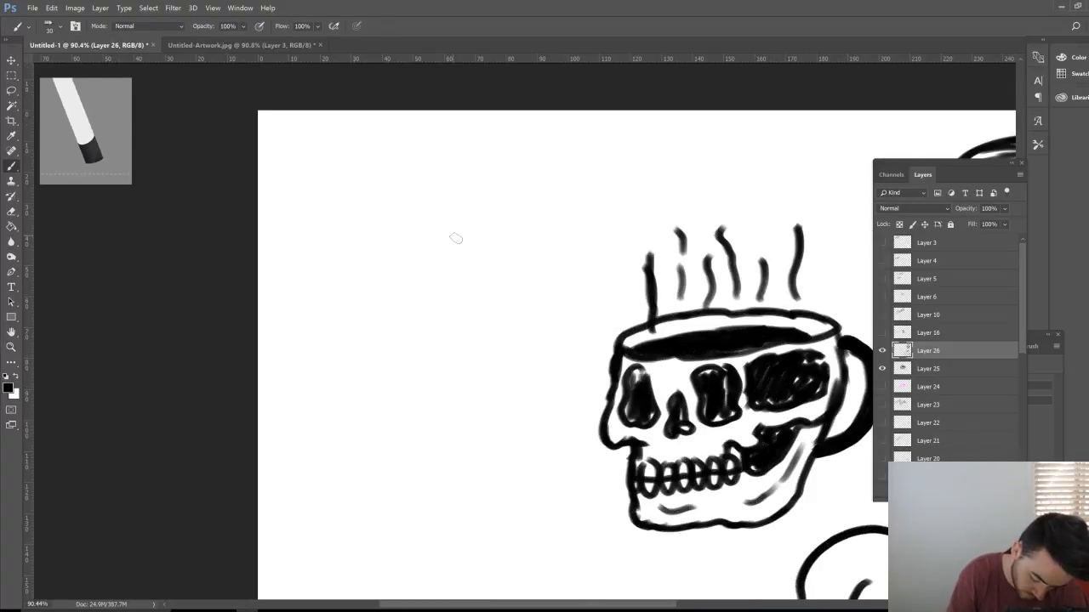
mouse_move(454, 237)
left_mouse_down()
mouse_move(416, 308)
mouse_move(378, 330)
left_mouse_up()
mouse_move(415, 249)
left_mouse_down()
mouse_move(440, 205)
mouse_move(481, 201)
mouse_move(495, 225)
mouse_move(490, 254)
mouse_move(476, 276)
mouse_move(449, 284)
mouse_move(459, 313)
mouse_move(505, 264)
mouse_move(526, 264)
mouse_move(506, 301)
mouse_move(518, 317)
mouse_move(571, 259)
mouse_move(557, 254)
mouse_move(540, 294)
mouse_move(550, 304)
mouse_move(576, 286)
mouse_move(617, 207)
mouse_move(583, 286)
mouse_move(606, 265)
left_mouse_up()
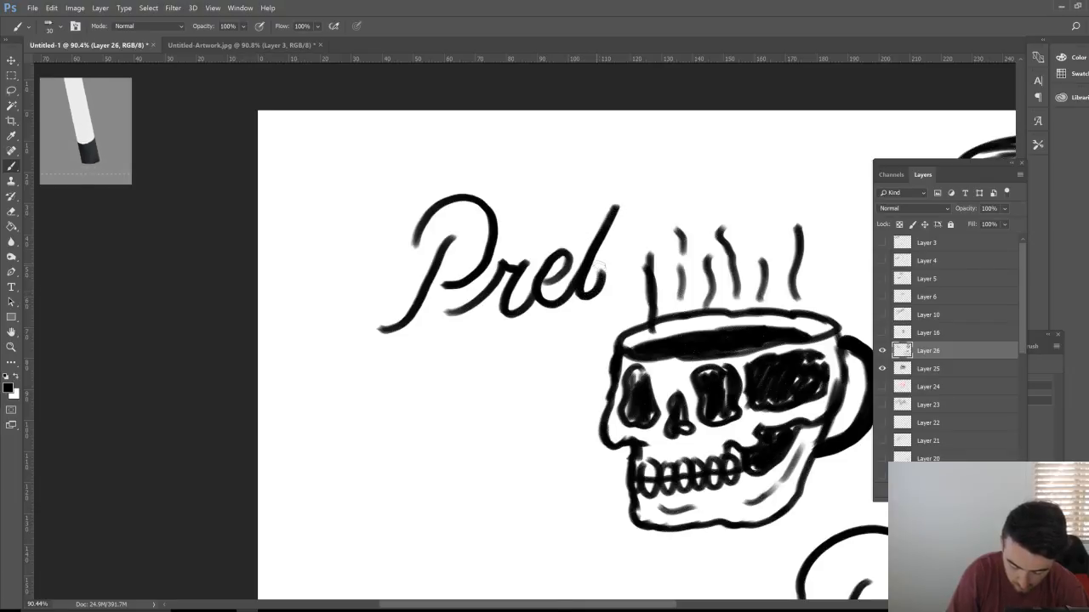
mouse_move(519, 237)
left_mouse_down()
mouse_move(554, 240)
mouse_move(650, 202)
left_mouse_up()
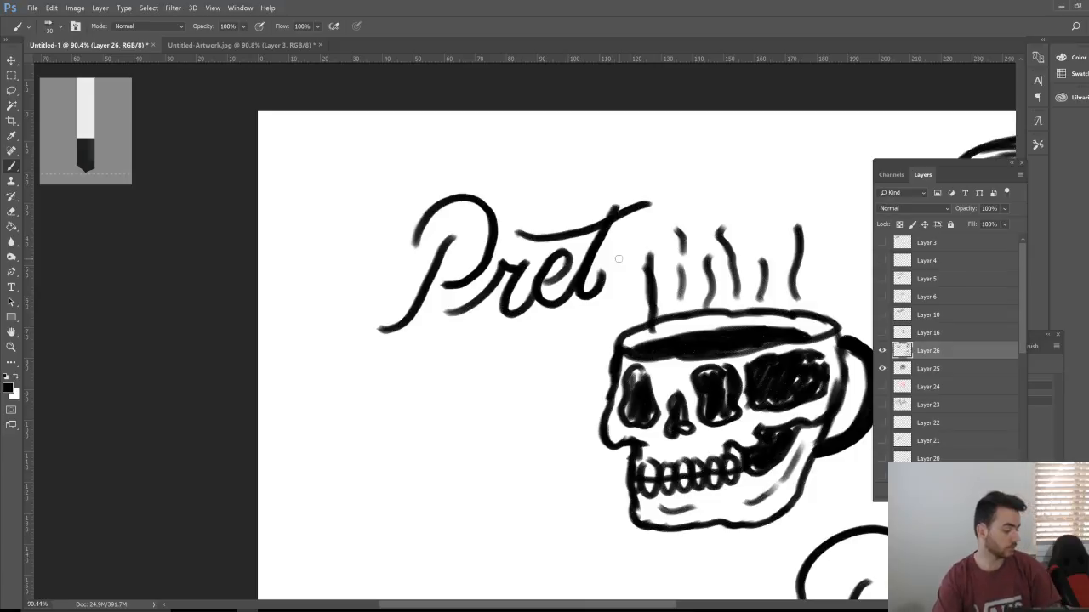